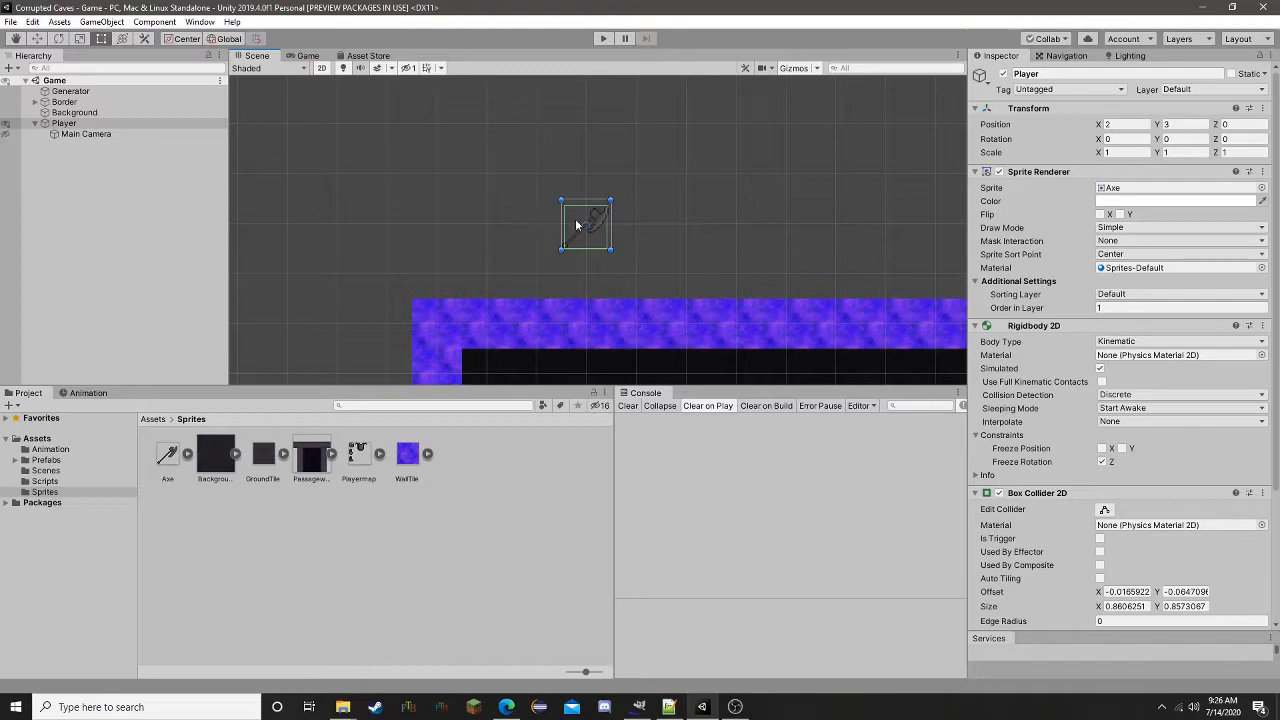
pyautogui.scroll(2, 595, 232)
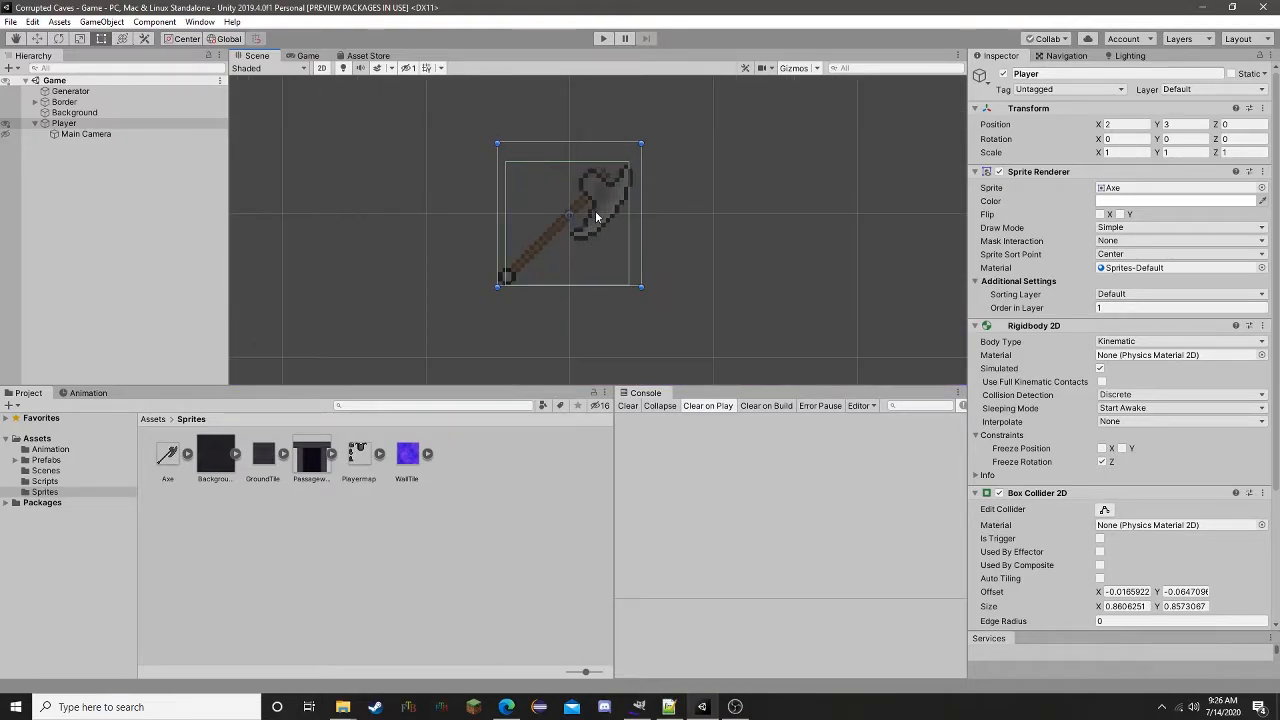
pyautogui.scroll(-2, 700, 240)
pyautogui.scroll(-2, 714, 254)
pyautogui.scroll(2, 714, 254)
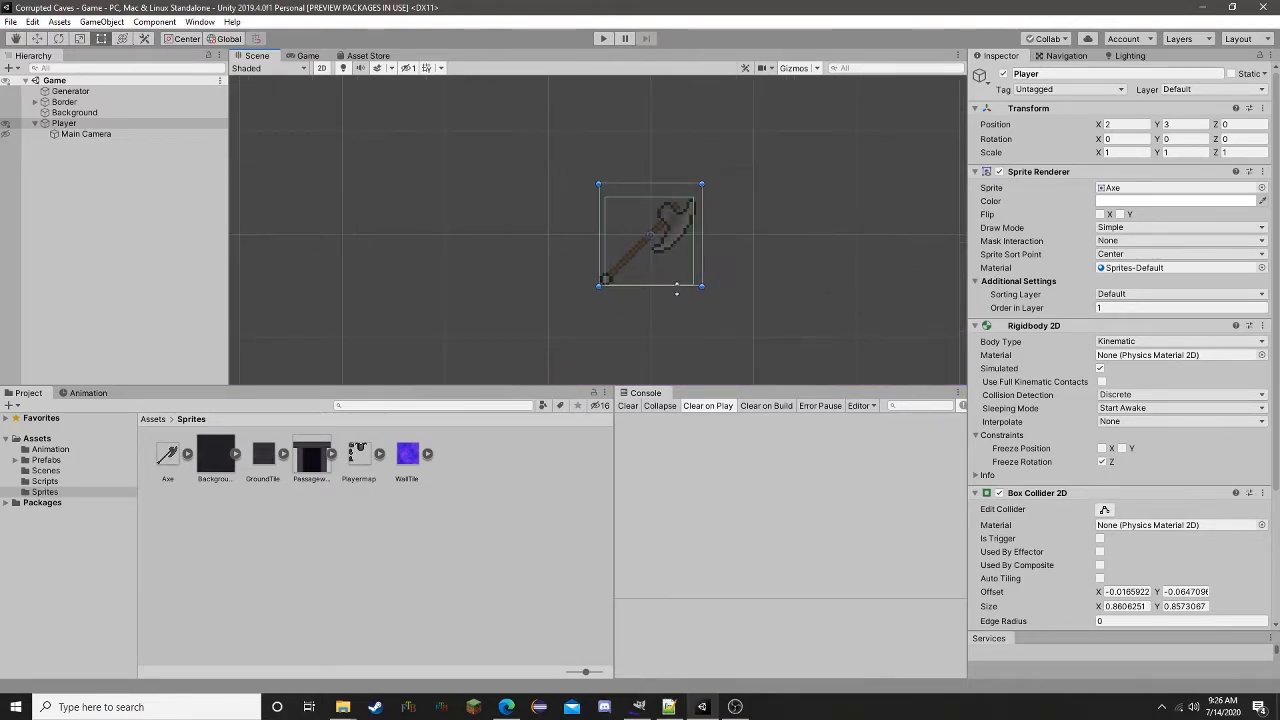
# - Set the Playermap texture's sprite mode to Multiple and its pixels per unit to 32
pyautogui.click(352, 462)
pyautogui.click(659, 228)
pyautogui.click(362, 465)
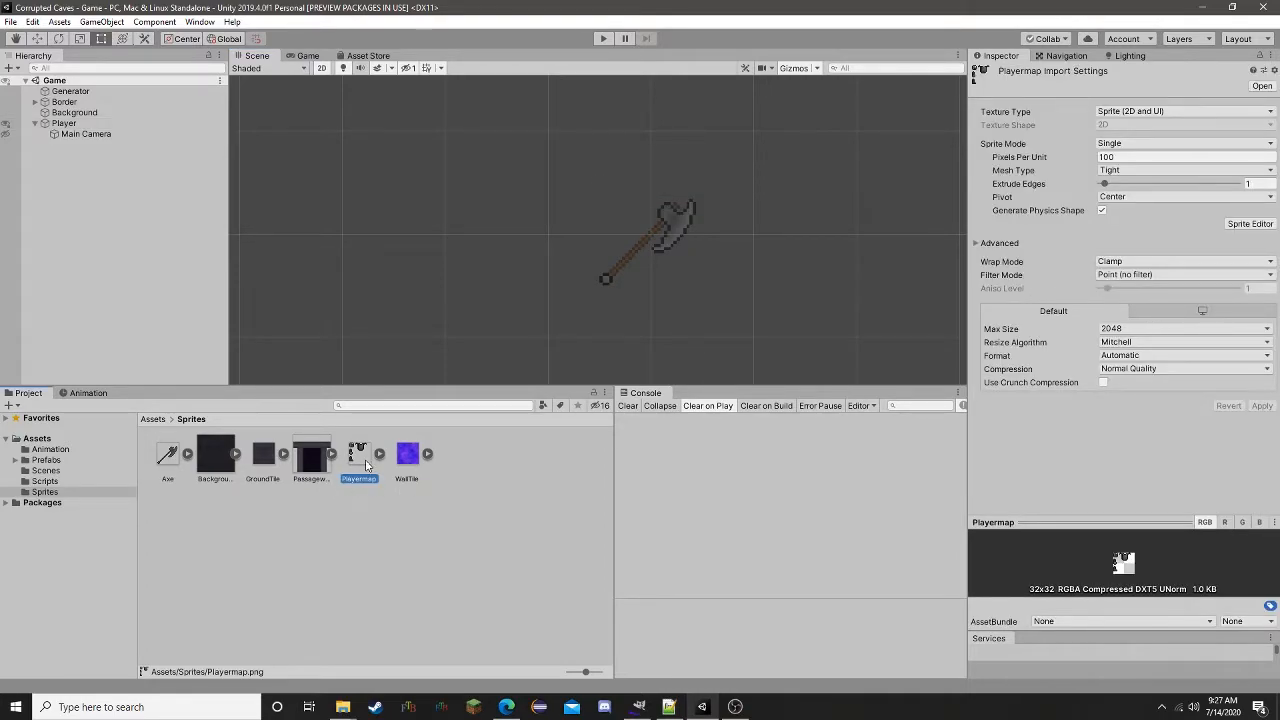
pyautogui.click(1160, 144)
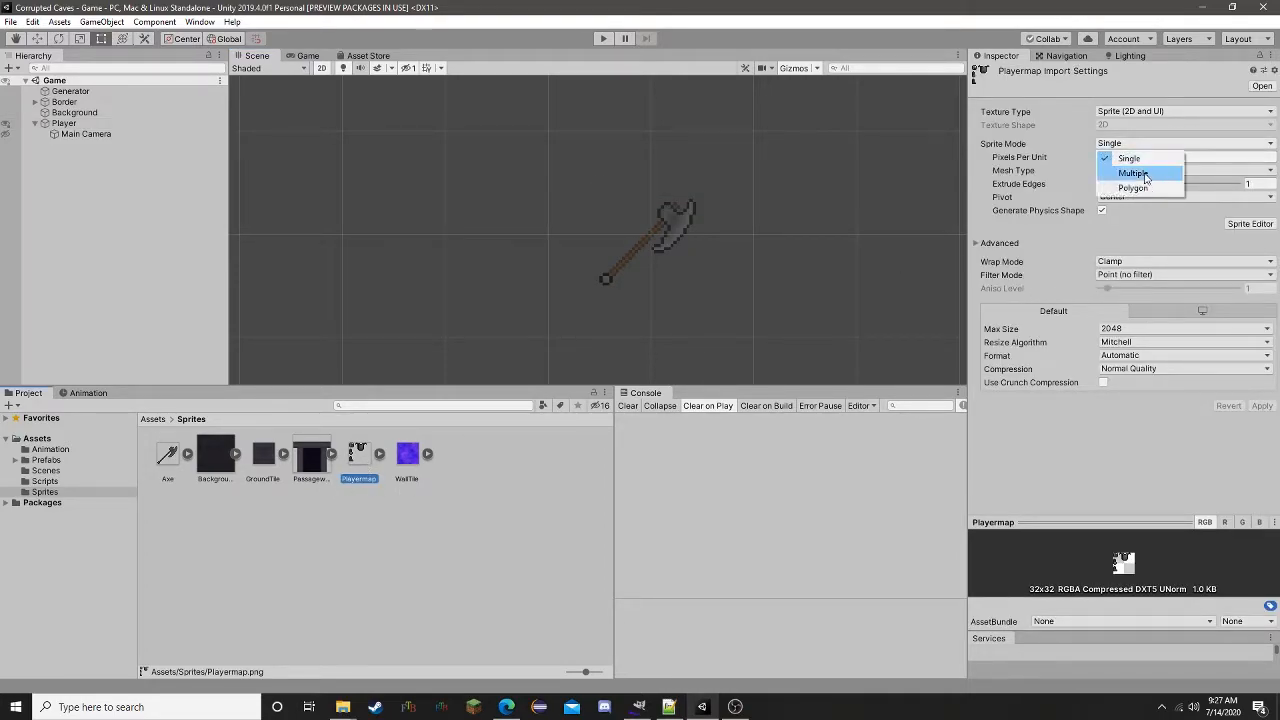
pyautogui.click(1134, 173)
pyautogui.click(1135, 157)
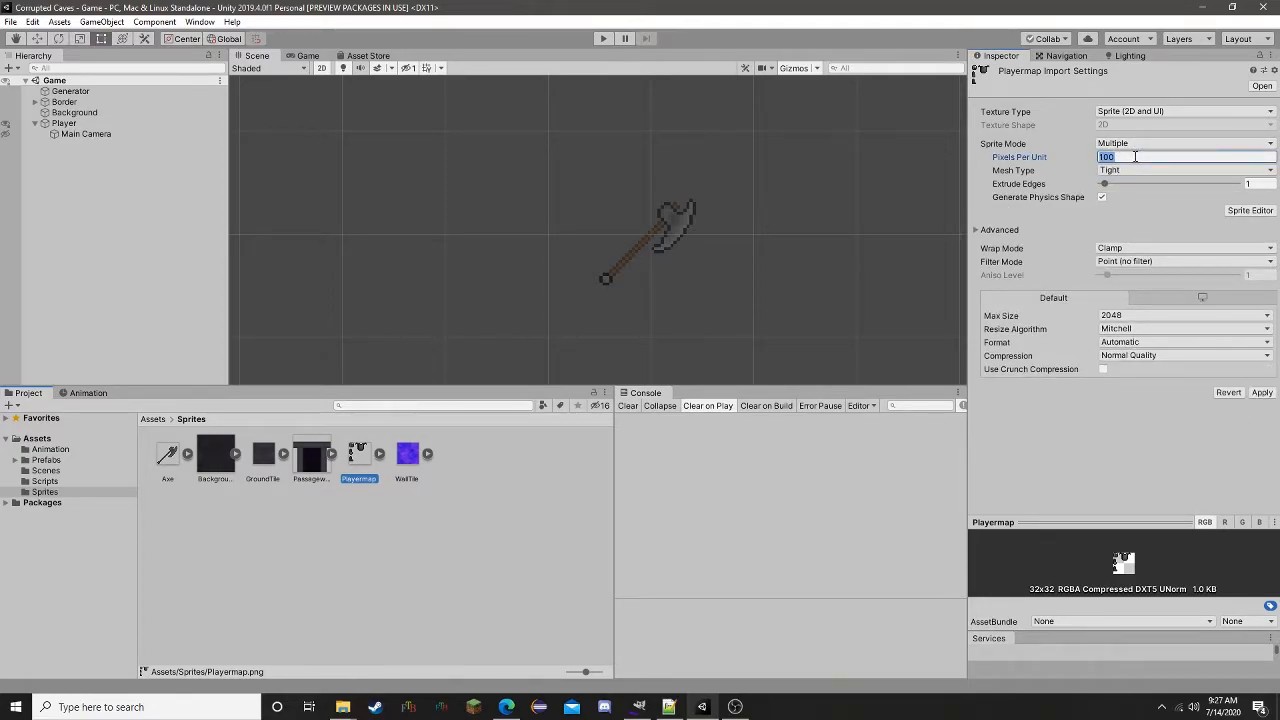
pyautogui.write('32')
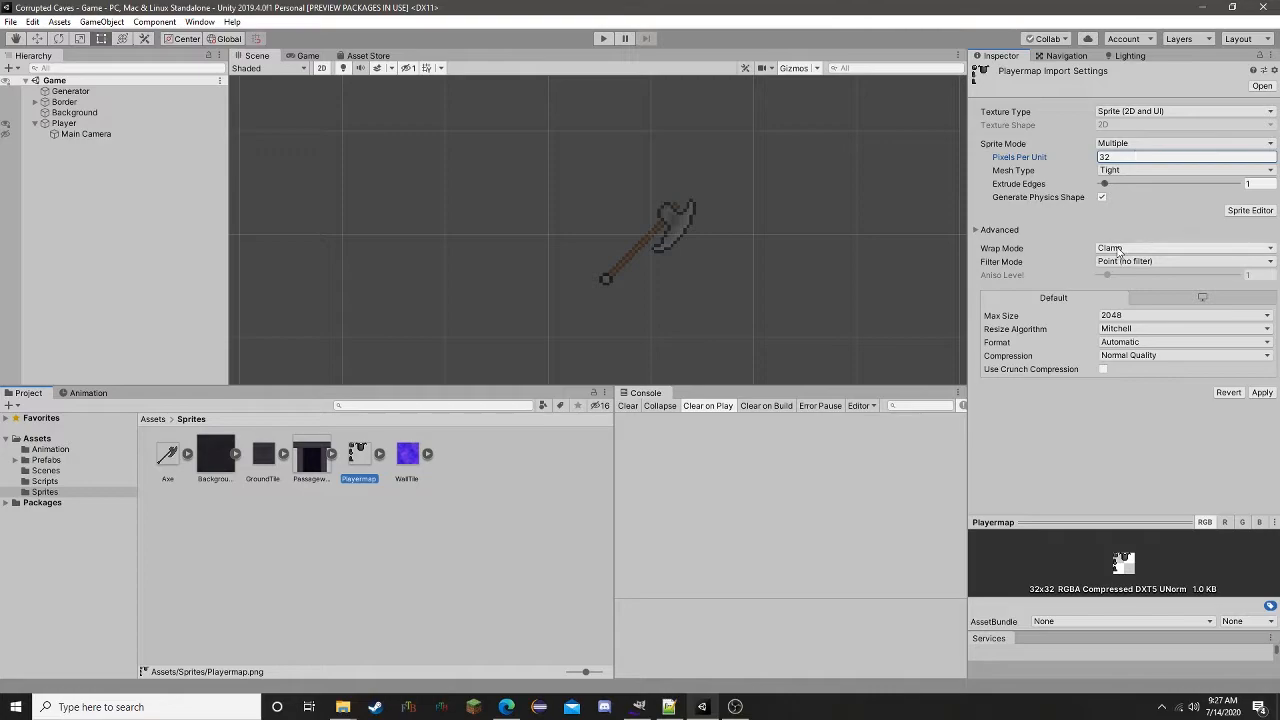
# - Keep Playermap's filter mode at Point (no filter), set its compression to None, and apply the import settings
pyautogui.click(1122, 262)
pyautogui.click(1125, 262)
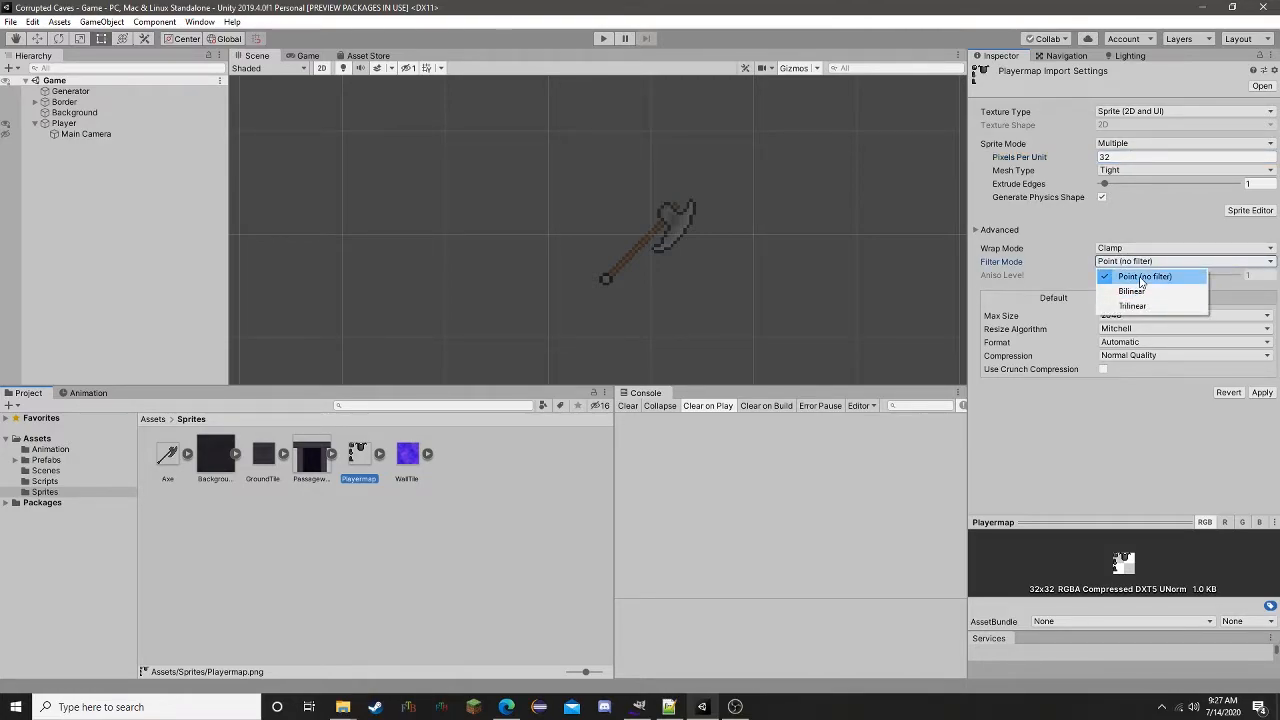
pyautogui.click(1144, 277)
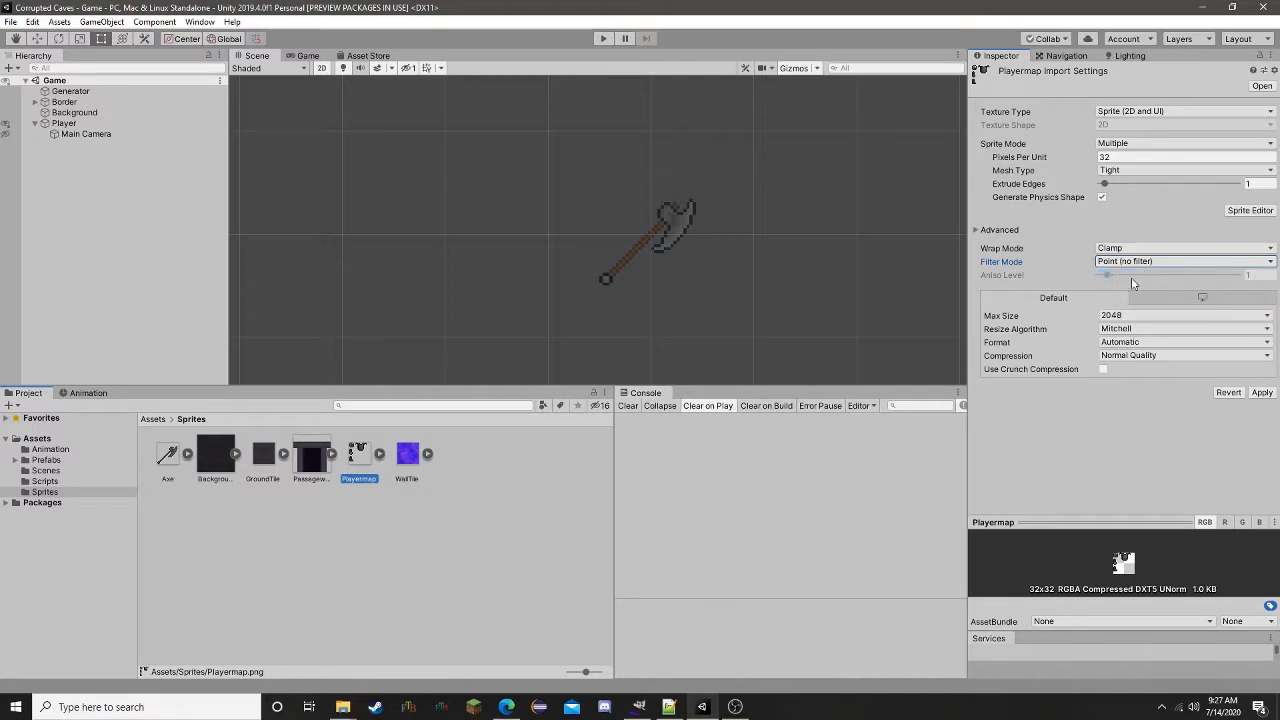
pyautogui.click(1180, 355)
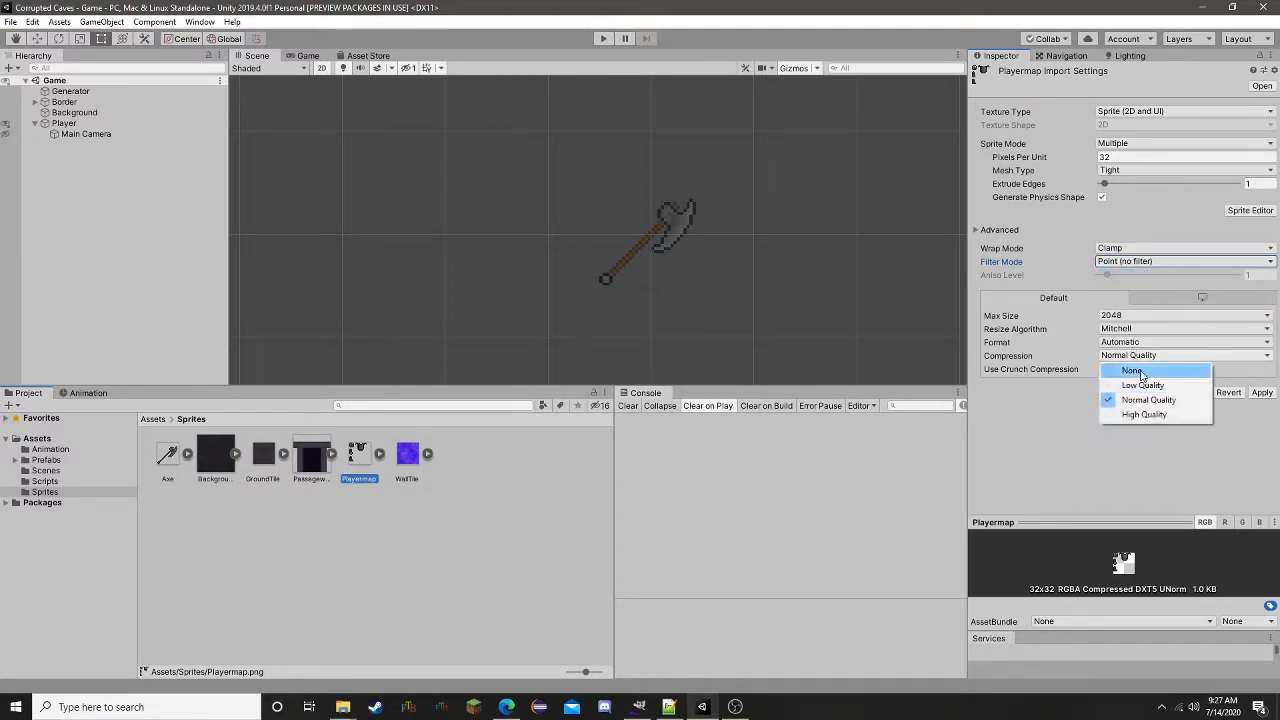
pyautogui.click(1145, 368)
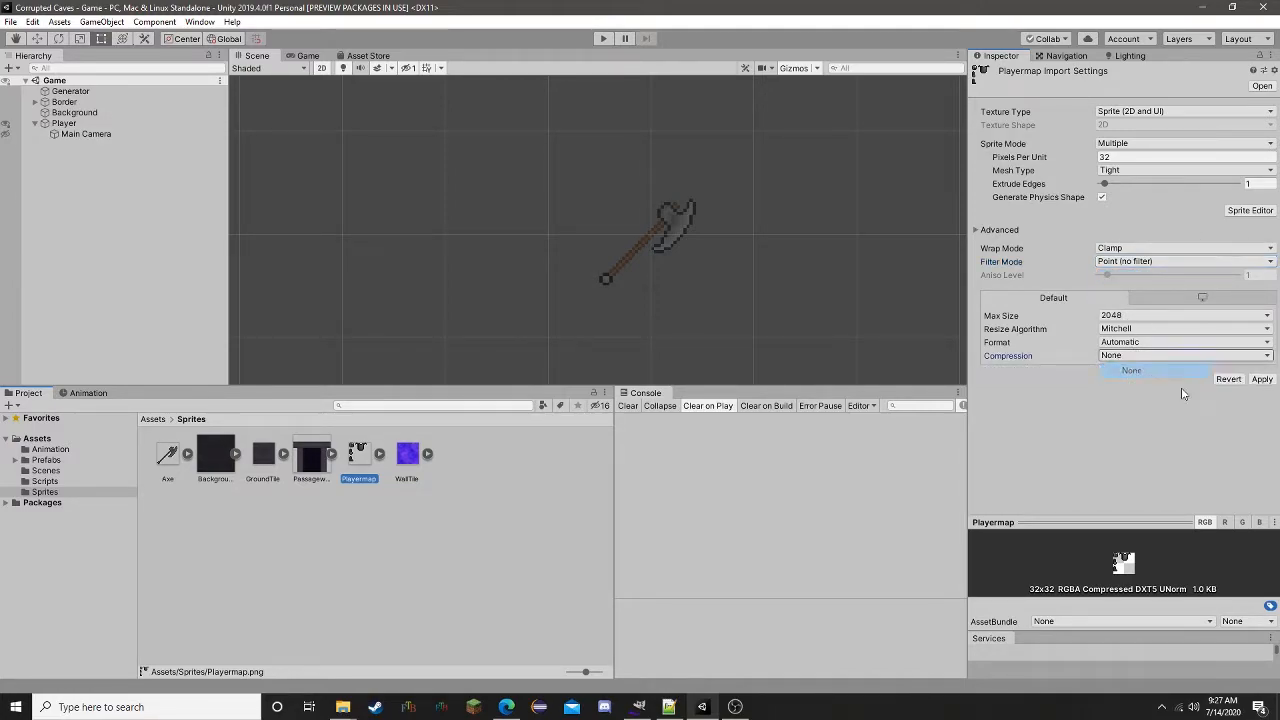
pyautogui.click(1262, 379)
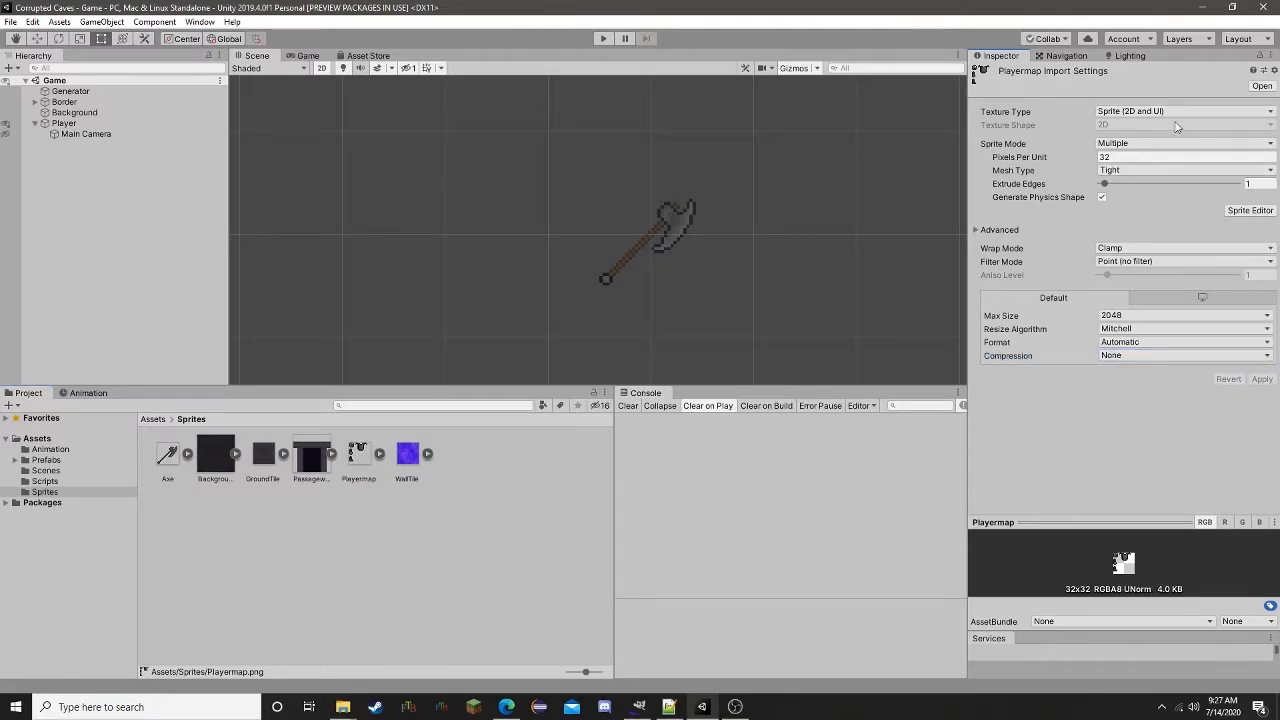
# - Open Playermap in the Sprite Editor and enlarge the editor window to fit the whole sprite sheet
pyautogui.click(1236, 212)
pyautogui.click(685, 334)
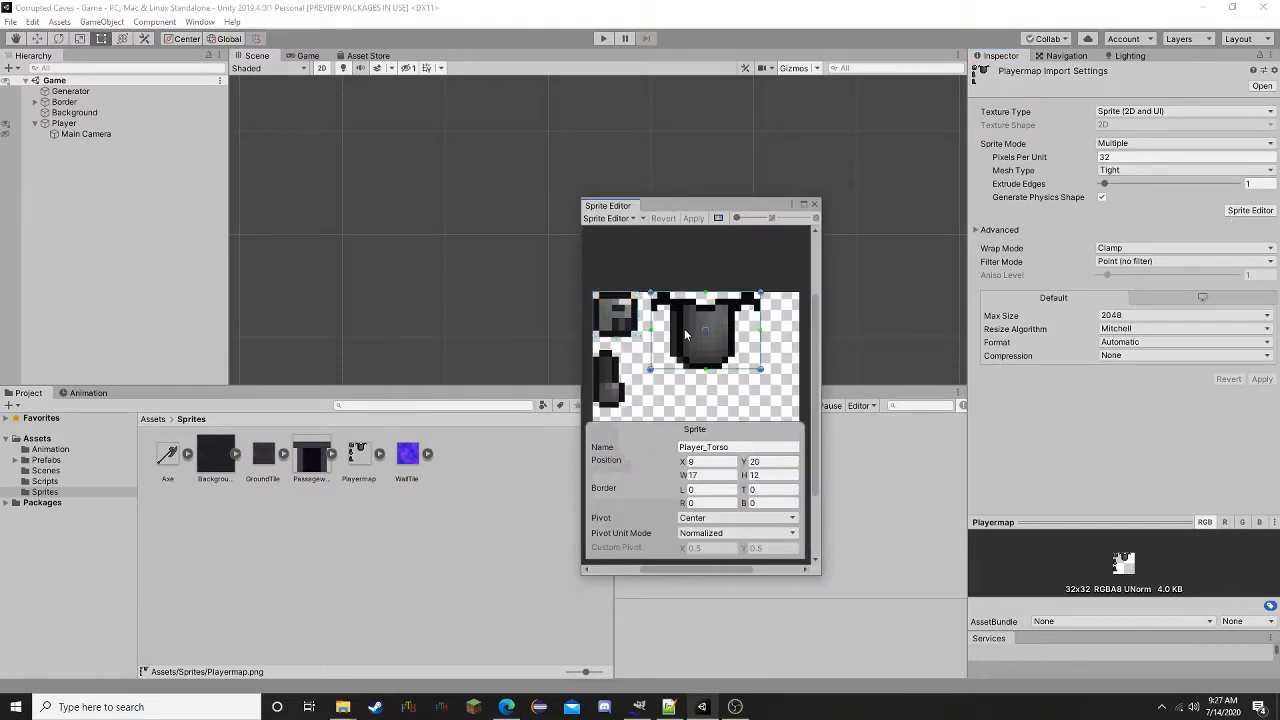
pyautogui.click(609, 385)
pyautogui.moveTo(609, 379); pyautogui.dragTo(605, 360)
pyautogui.moveTo(678, 207); pyautogui.dragTo(646, 135)
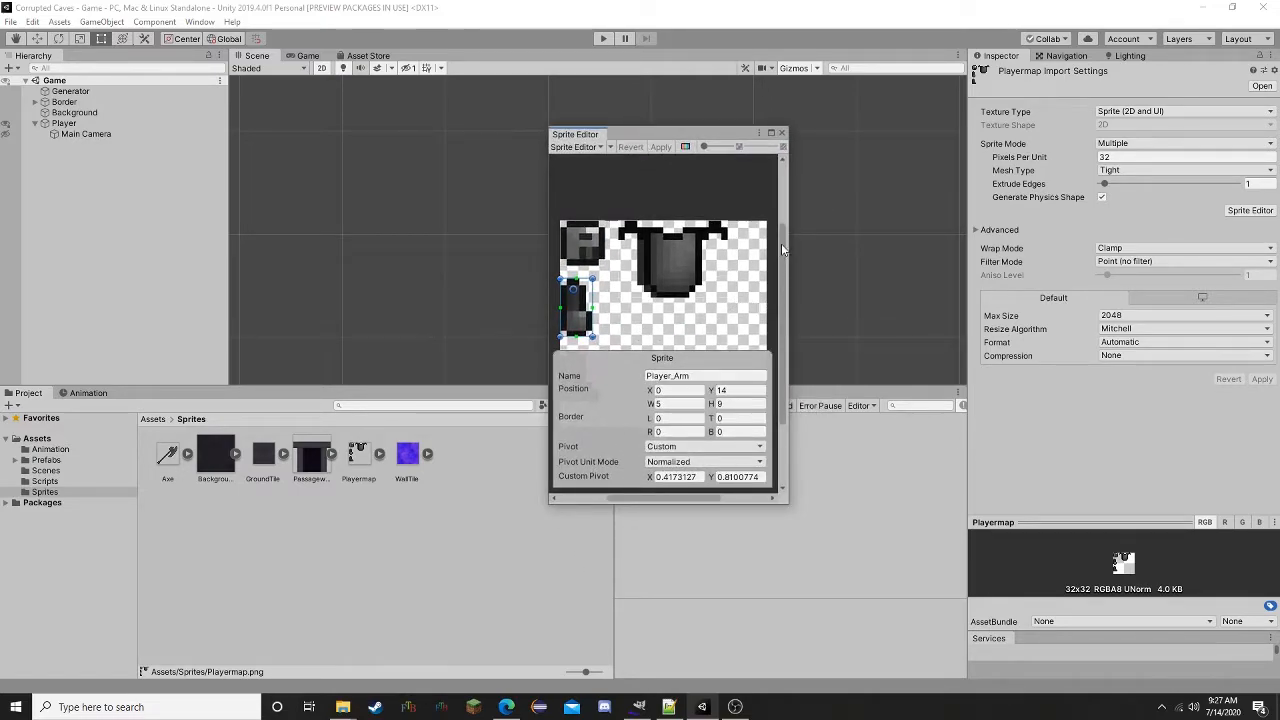
pyautogui.moveTo(789, 250); pyautogui.dragTo(952, 252)
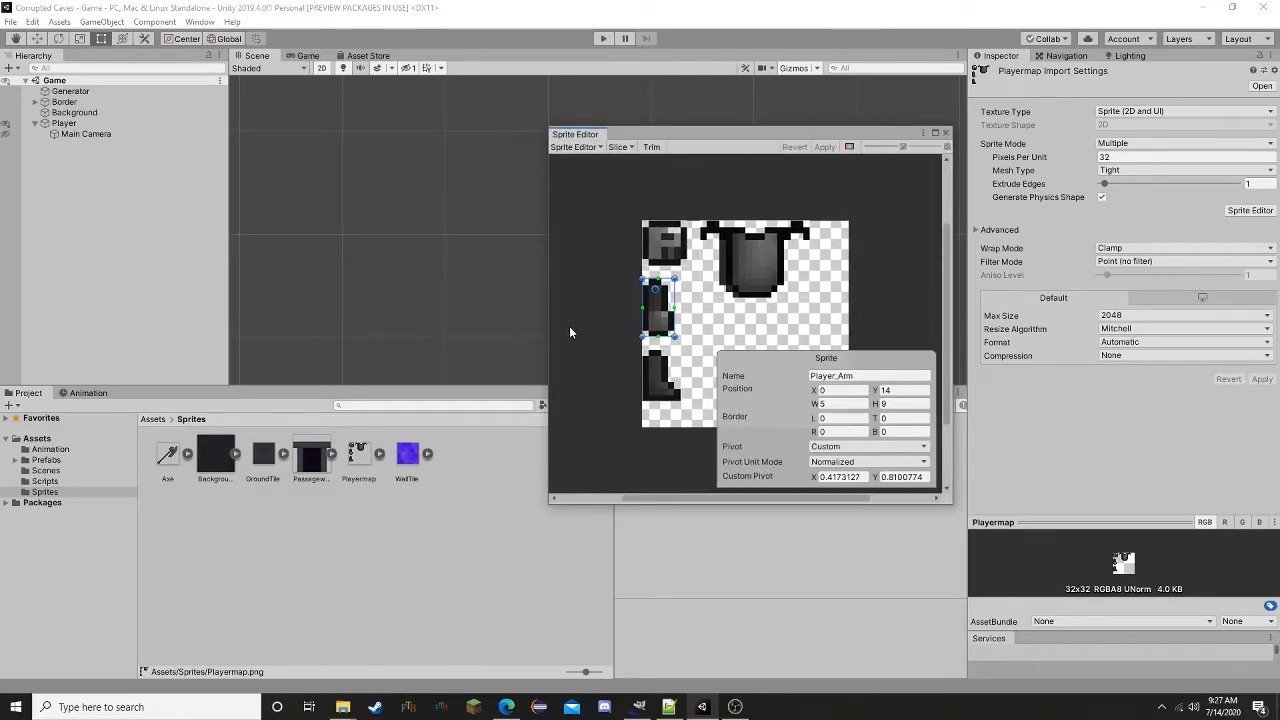
pyautogui.moveTo(548, 325); pyautogui.dragTo(176, 304)
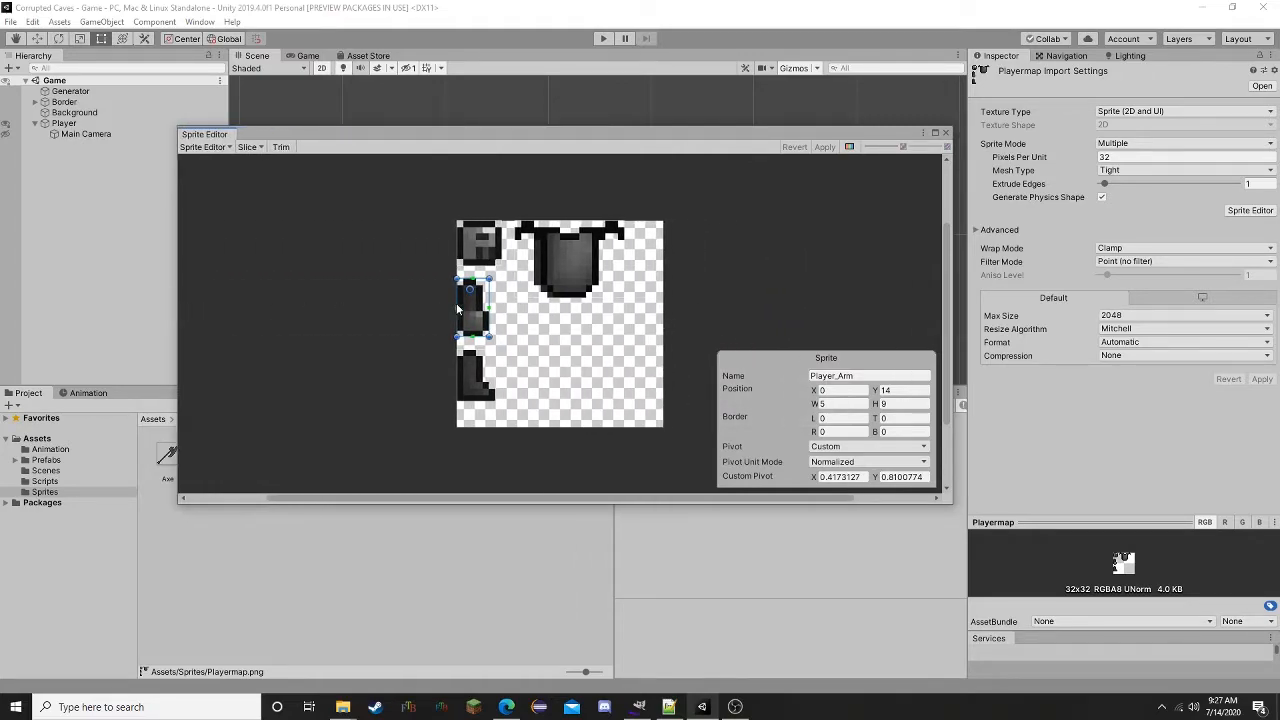
pyautogui.scroll(3, 548, 318)
pyautogui.scroll(-1, 548, 320)
# - Replace the torso slice with a newly drawn 17 by 12 slice at X 9, Y 20, named Player_Torso
pyautogui.click(571, 268)
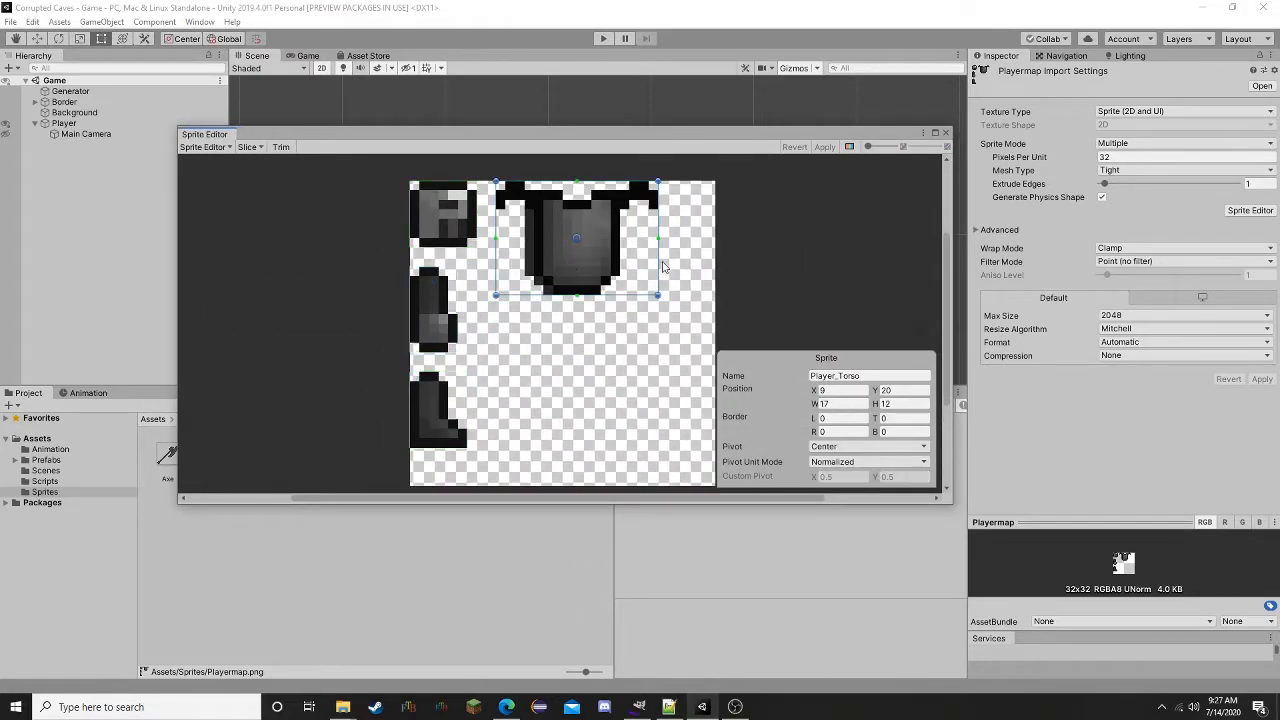
pyautogui.press('Delete')
pyautogui.moveTo(503, 318)
pyautogui.mouseDown()
pyautogui.moveTo(564, 226)
pyautogui.moveTo(592, 222)
pyautogui.moveTo(581, 240)
pyautogui.moveTo(616, 218)
pyautogui.mouseUp()
pyautogui.moveTo(562, 274); pyautogui.dragTo(497, 294)
pyautogui.doubleClick(883, 377)
pyautogui.write('Player')
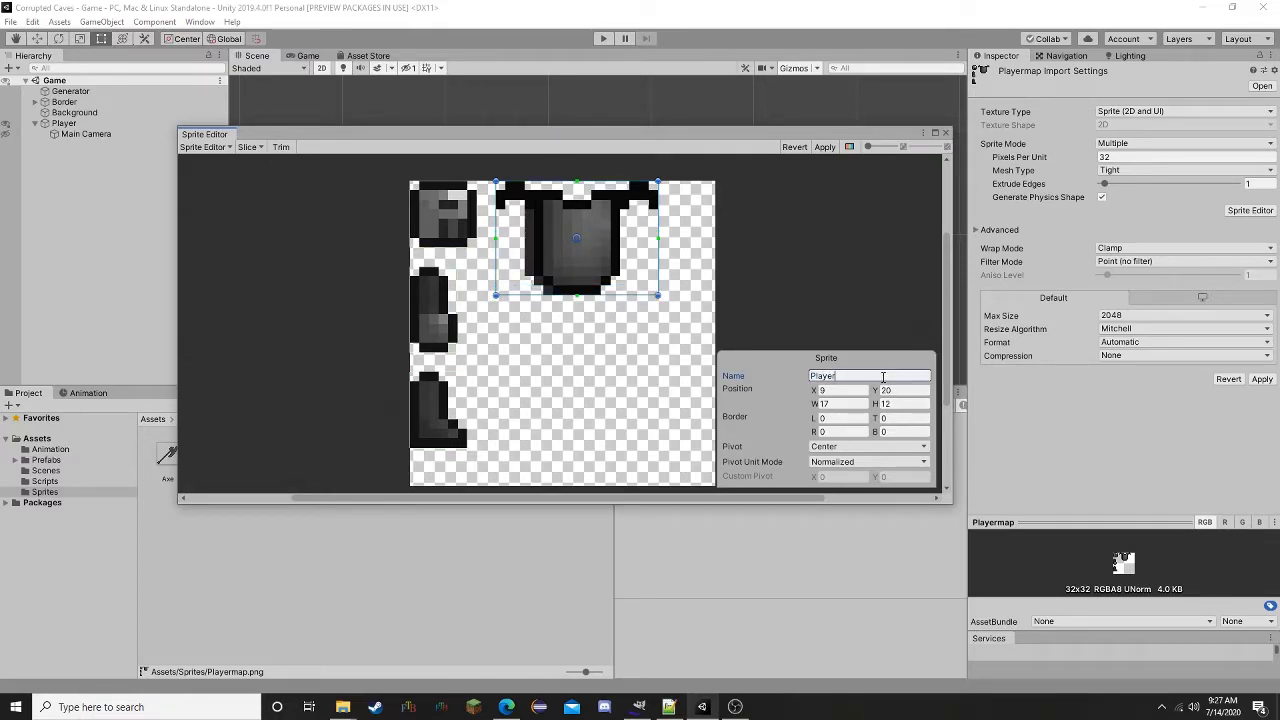
pyautogui.write('_Torso')
# - Check the body part slices and adjust the Player_Leg pivot near the top of the leg
pyautogui.click(438, 200)
pyautogui.click(553, 236)
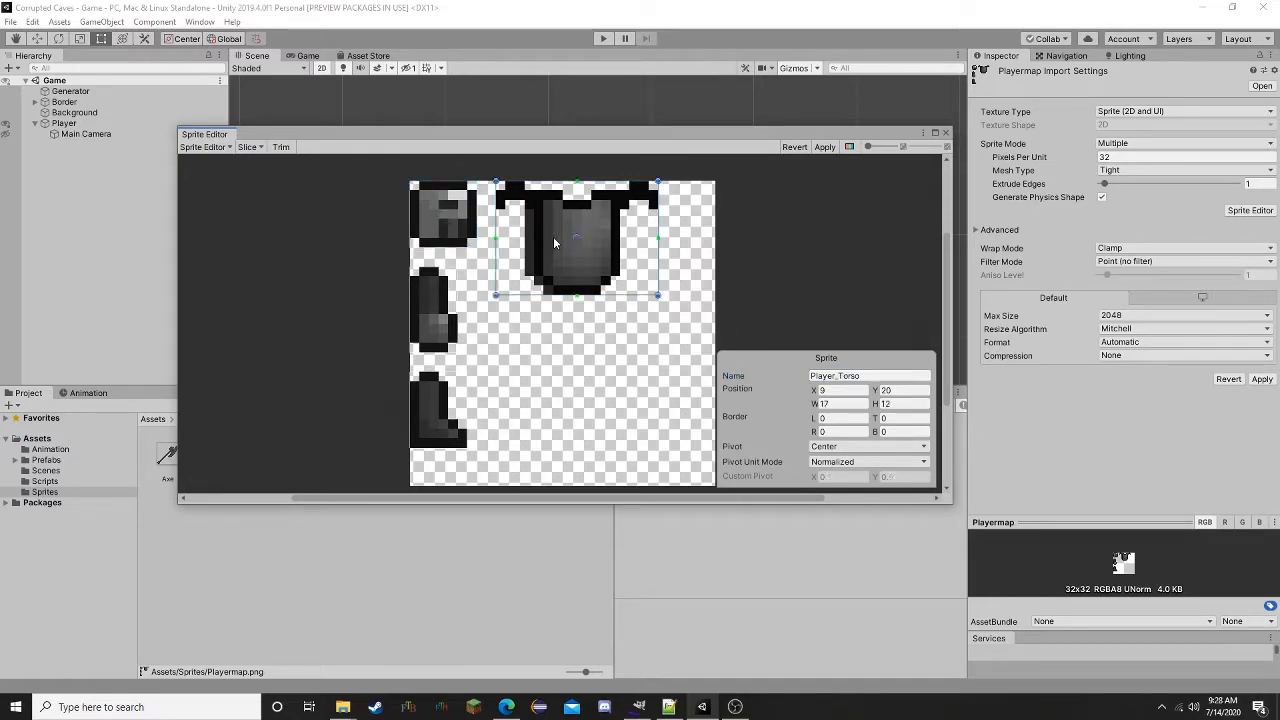
pyautogui.click(440, 322)
pyautogui.click(440, 412)
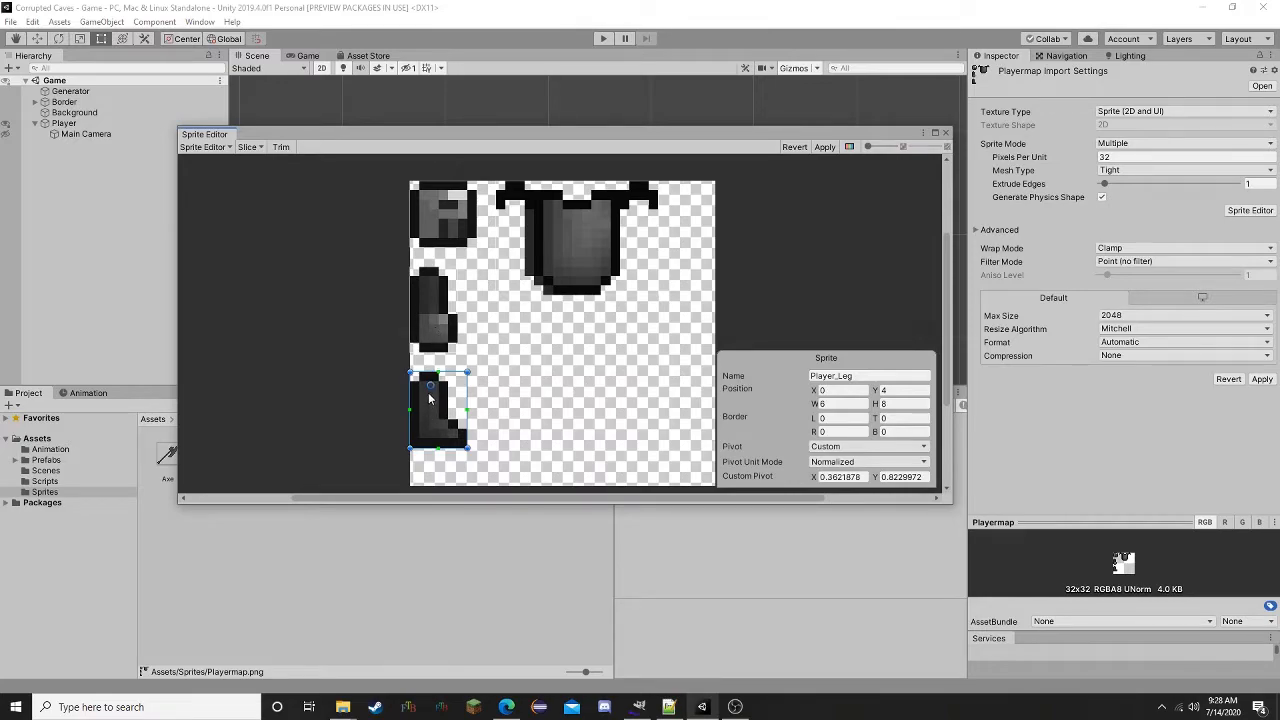
pyautogui.moveTo(429, 392); pyautogui.dragTo(428, 392)
# - Move the Player_Arm pivot to about X 0.40, Y 0.86, apply the slice changes and close the Sprite Editor
pyautogui.click(431, 288)
pyautogui.moveTo(431, 288); pyautogui.dragTo(431, 285)
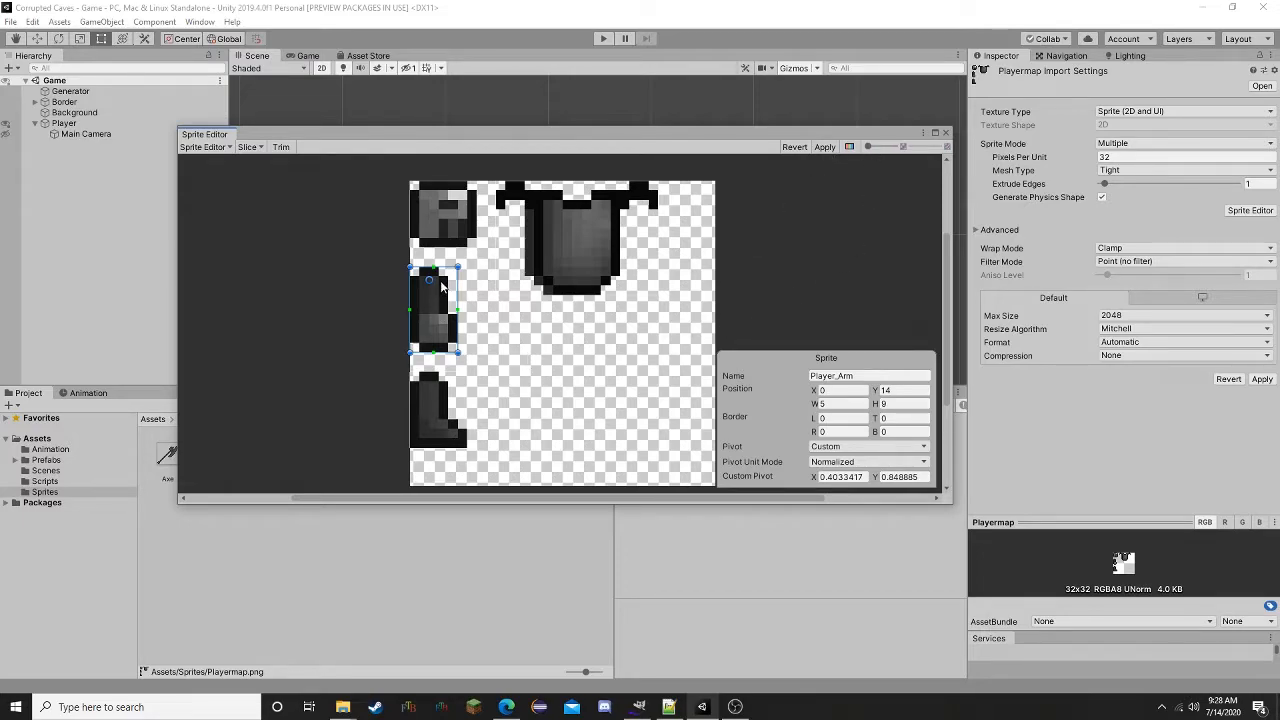
pyautogui.moveTo(433, 287)
pyautogui.mouseDown()
pyautogui.moveTo(431, 340)
pyautogui.moveTo(432, 286)
pyautogui.mouseUp()
pyautogui.click(824, 147)
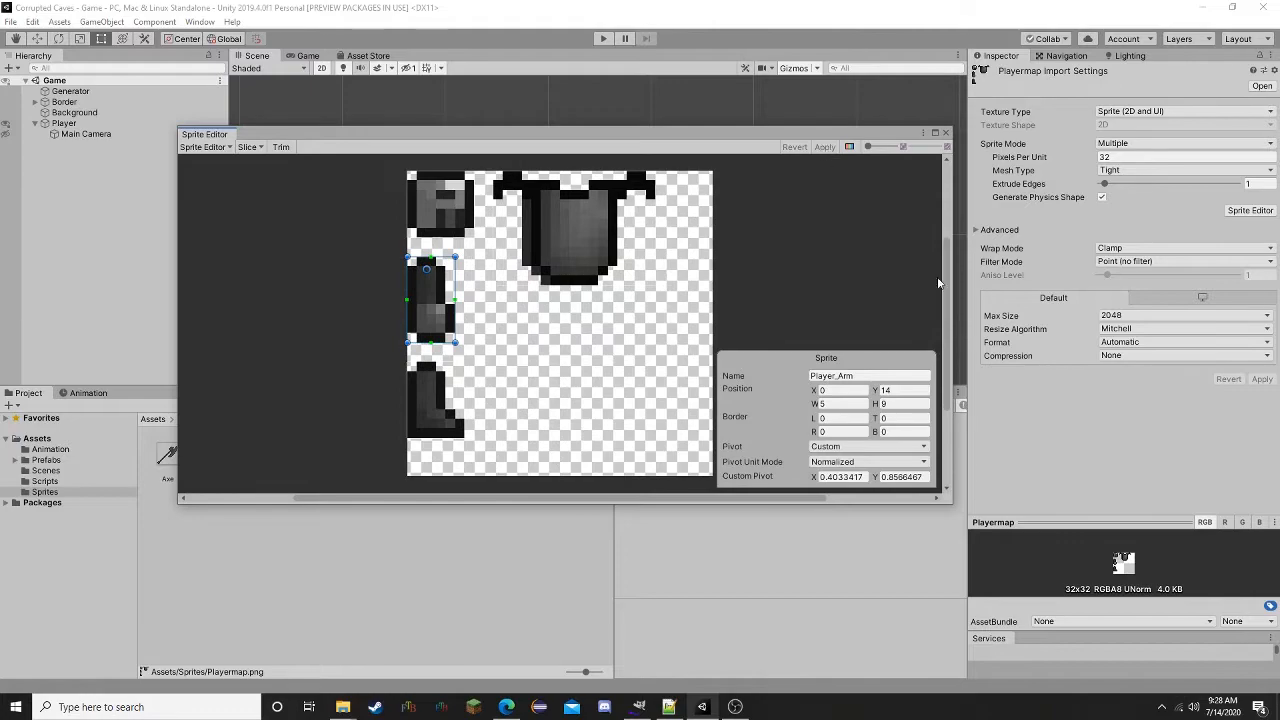
pyautogui.click(946, 134)
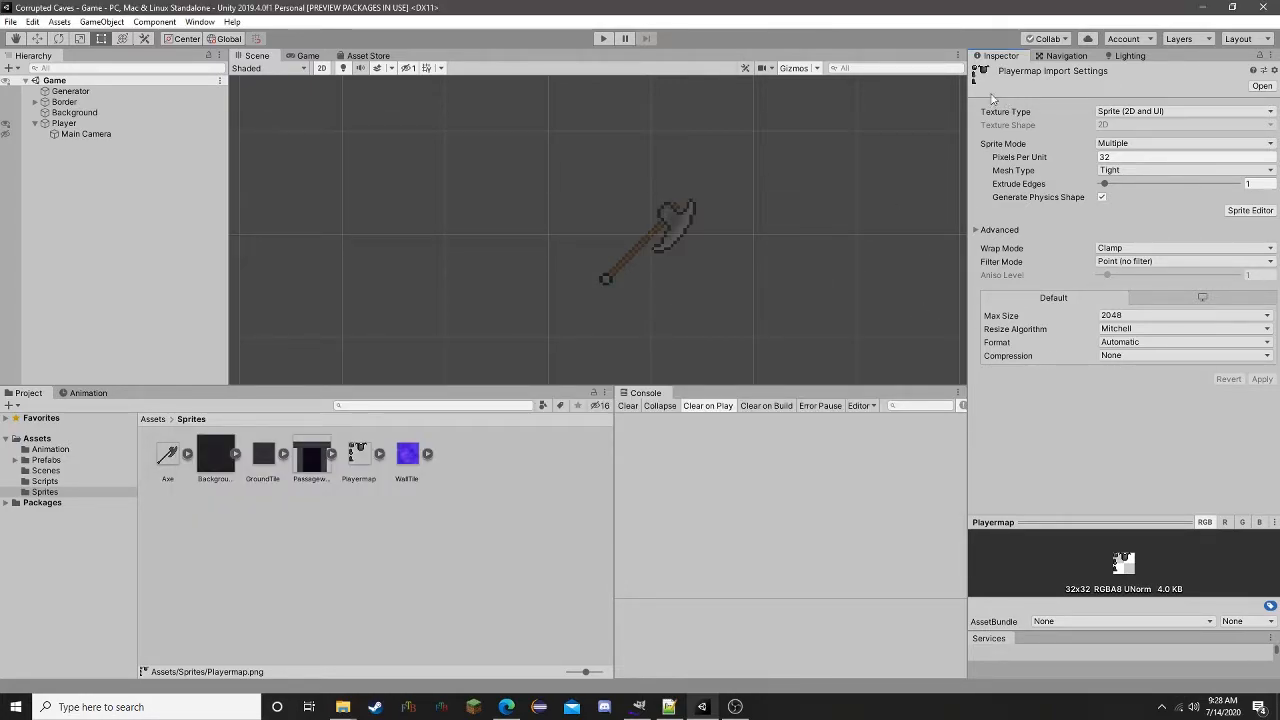
# - Remove the Sprite Renderer component from the Player object
pyautogui.click(63, 123)
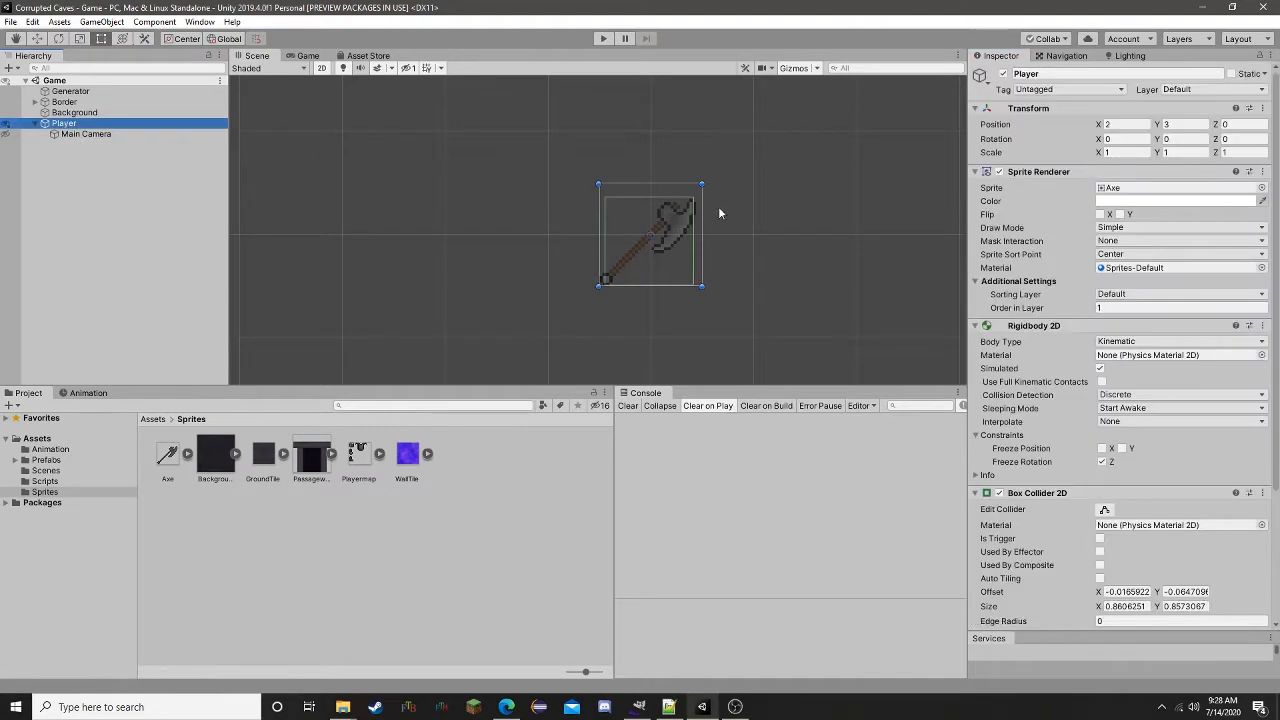
pyautogui.click(1262, 172)
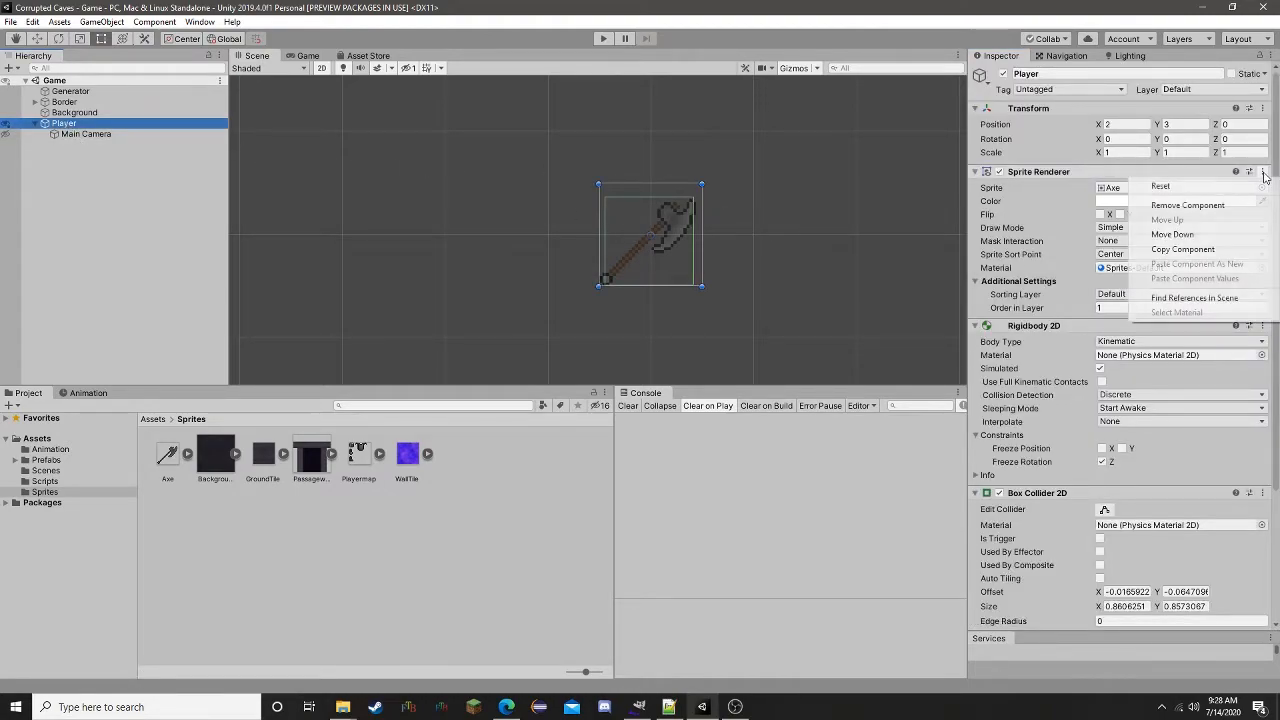
pyautogui.click(1187, 205)
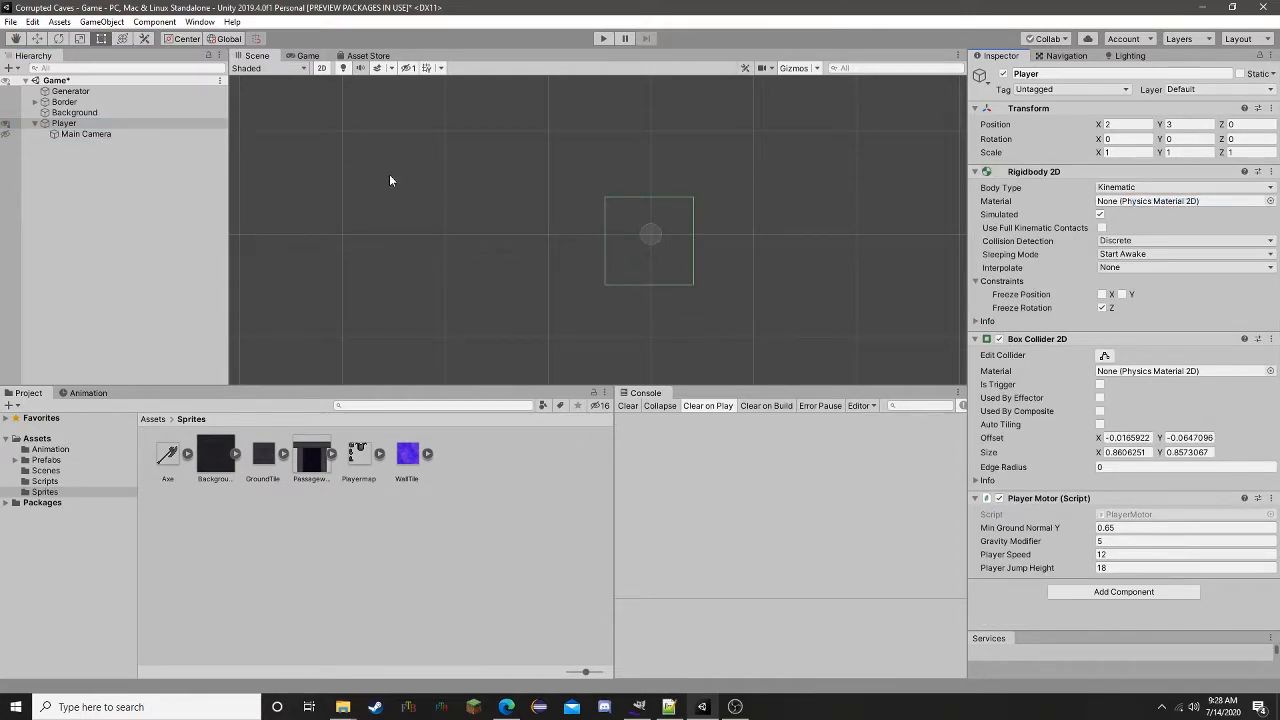
# - Create an empty child object named UpperBody under Player and save the scene
pyautogui.rightClick(70, 124)
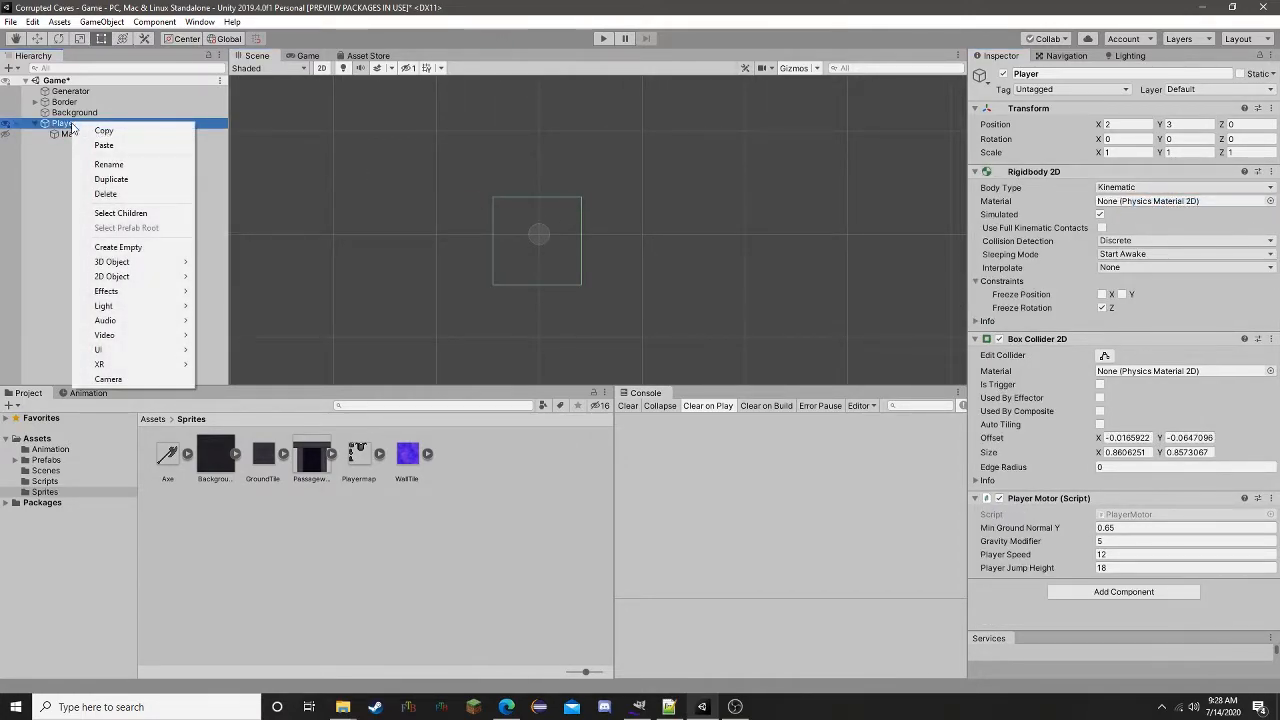
pyautogui.click(118, 247)
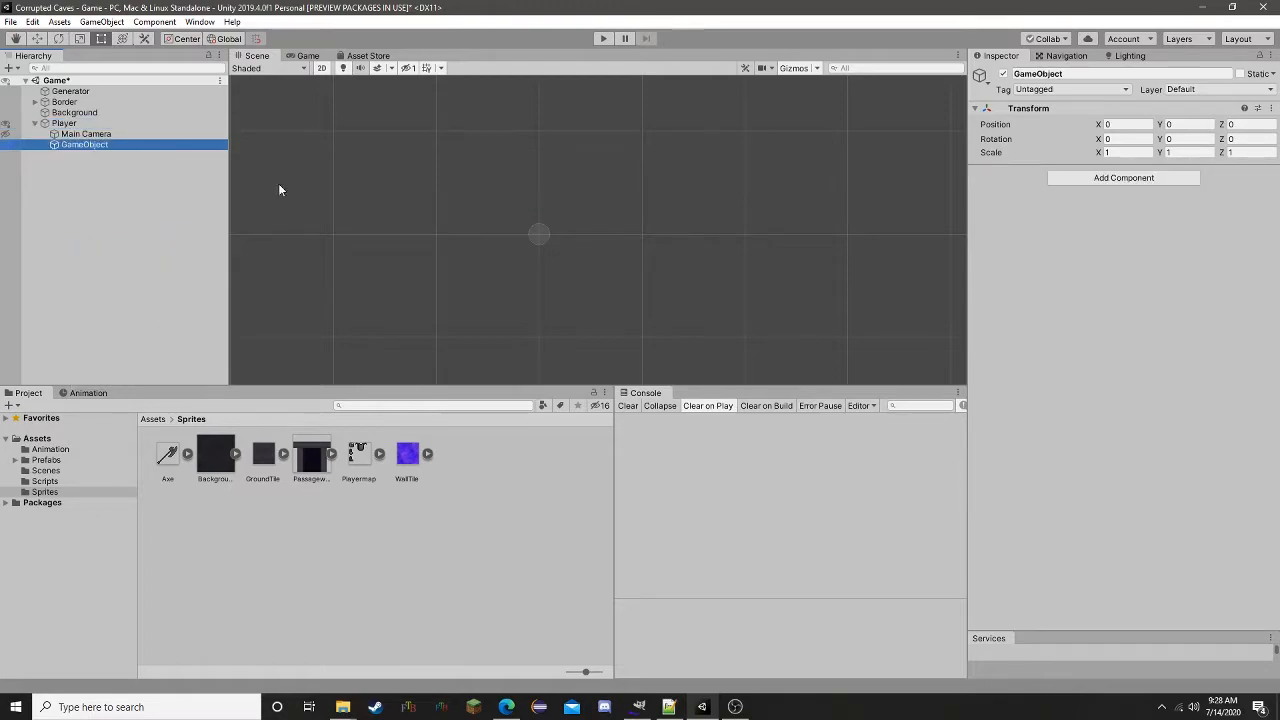
pyautogui.click(1062, 75)
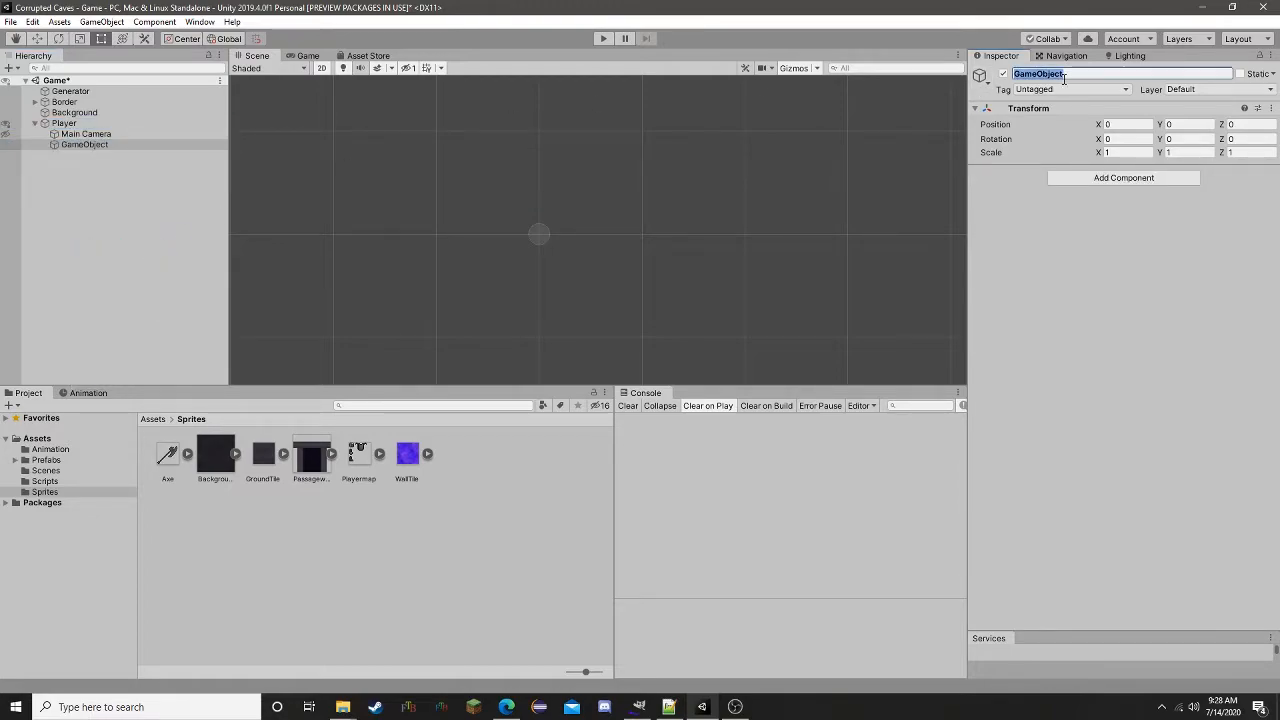
pyautogui.write('Upperb')
pyautogui.press('BackSpace')
pyautogui.write('Body')
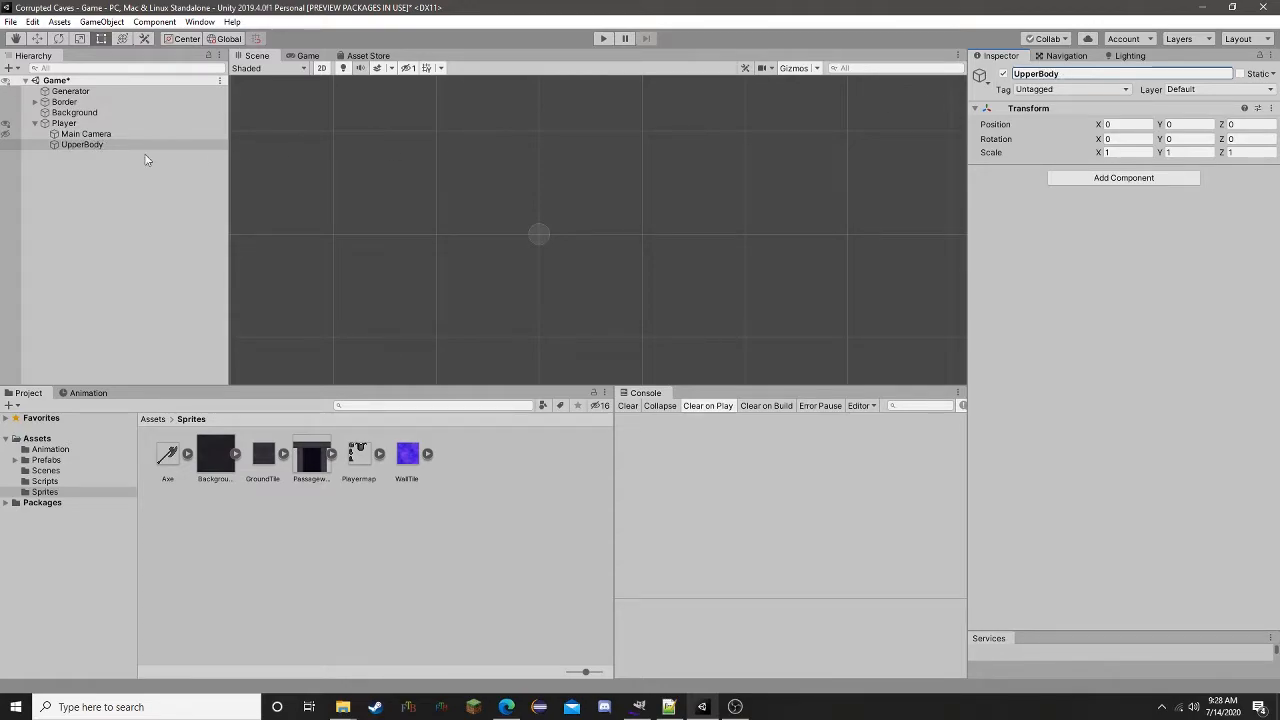
pyautogui.hotkey('ctrl', 's')
# - Create a 2D sprite object under UpperBody and name it Head
pyautogui.rightClick(87, 144)
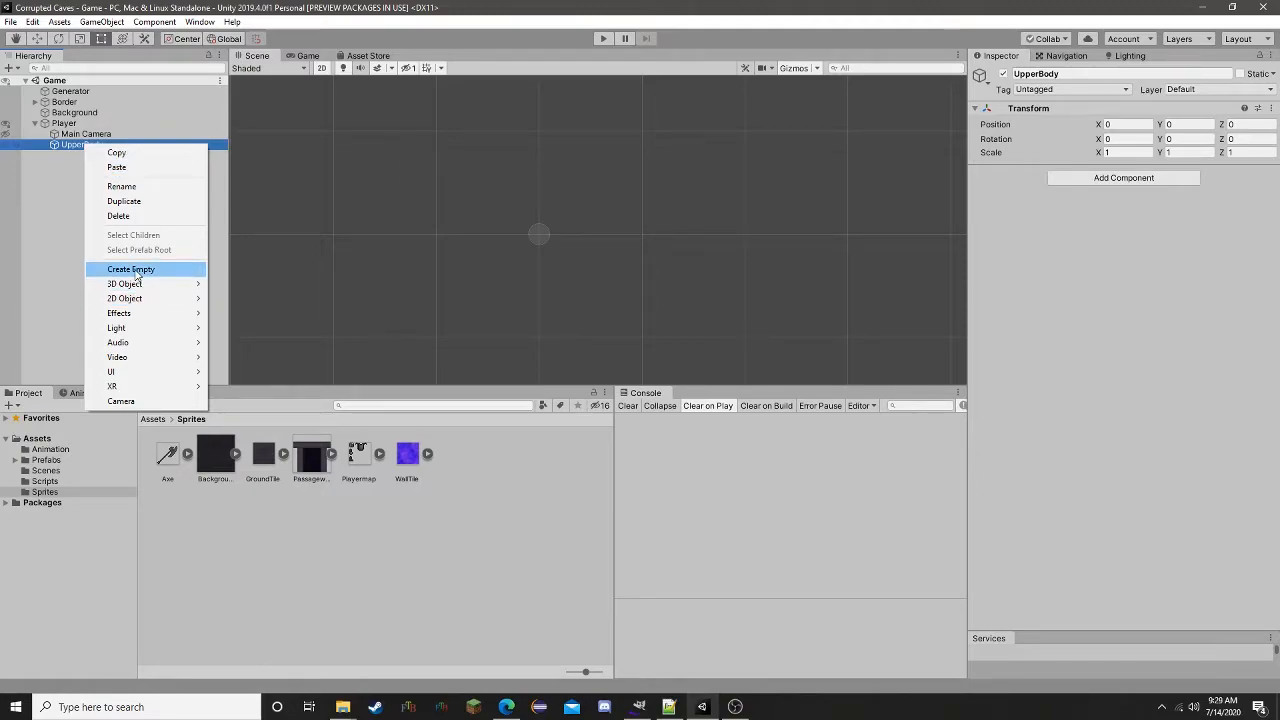
pyautogui.moveTo(140, 298)
pyautogui.click(290, 298)
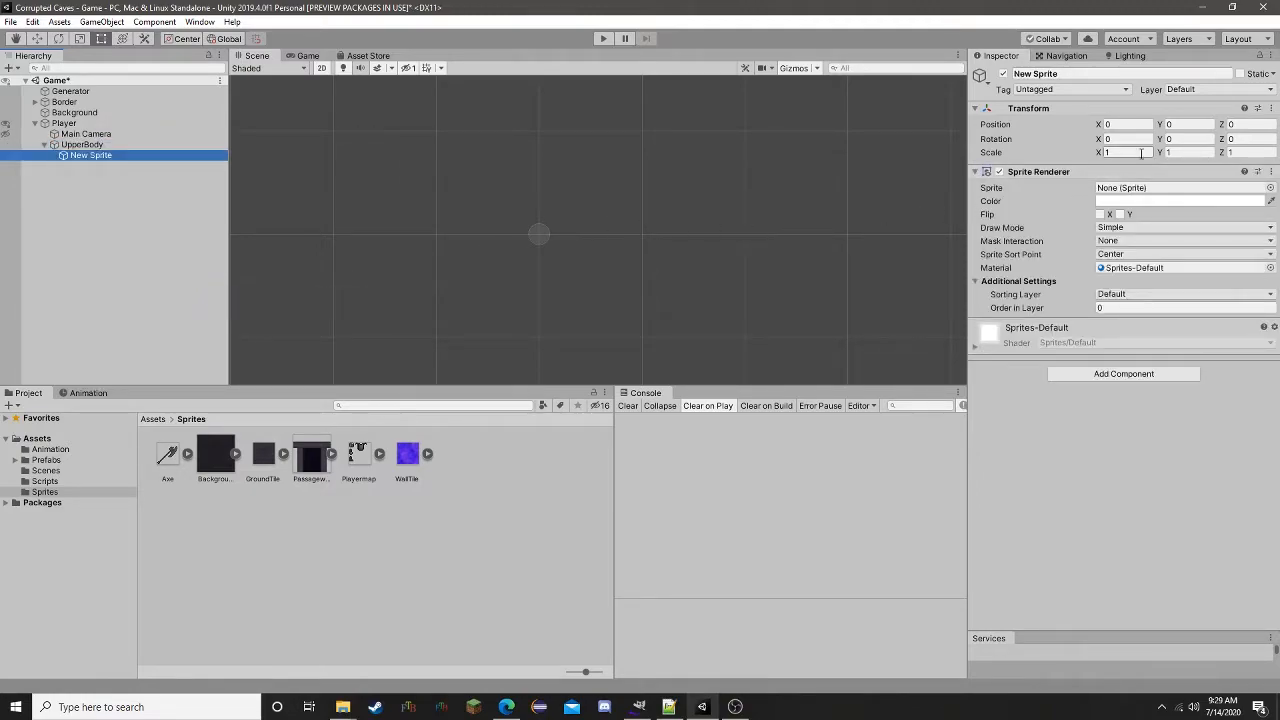
pyautogui.click(1155, 188)
pyautogui.click(1082, 73)
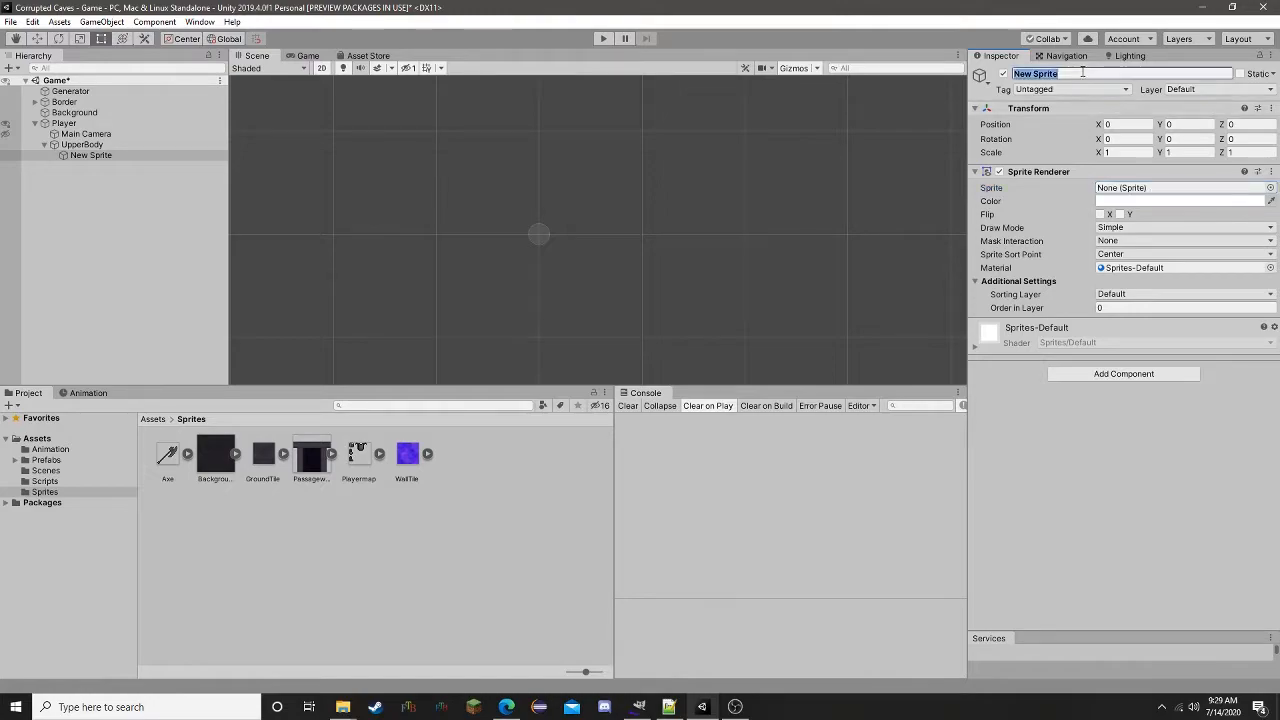
pyautogui.write('head')
pyautogui.doubleClick(1082, 73)
pyautogui.write('Head')
# - Examine the Player, UpperBody and Head objects and their parent-child arrangement in the hierarchy
pyautogui.click(105, 145)
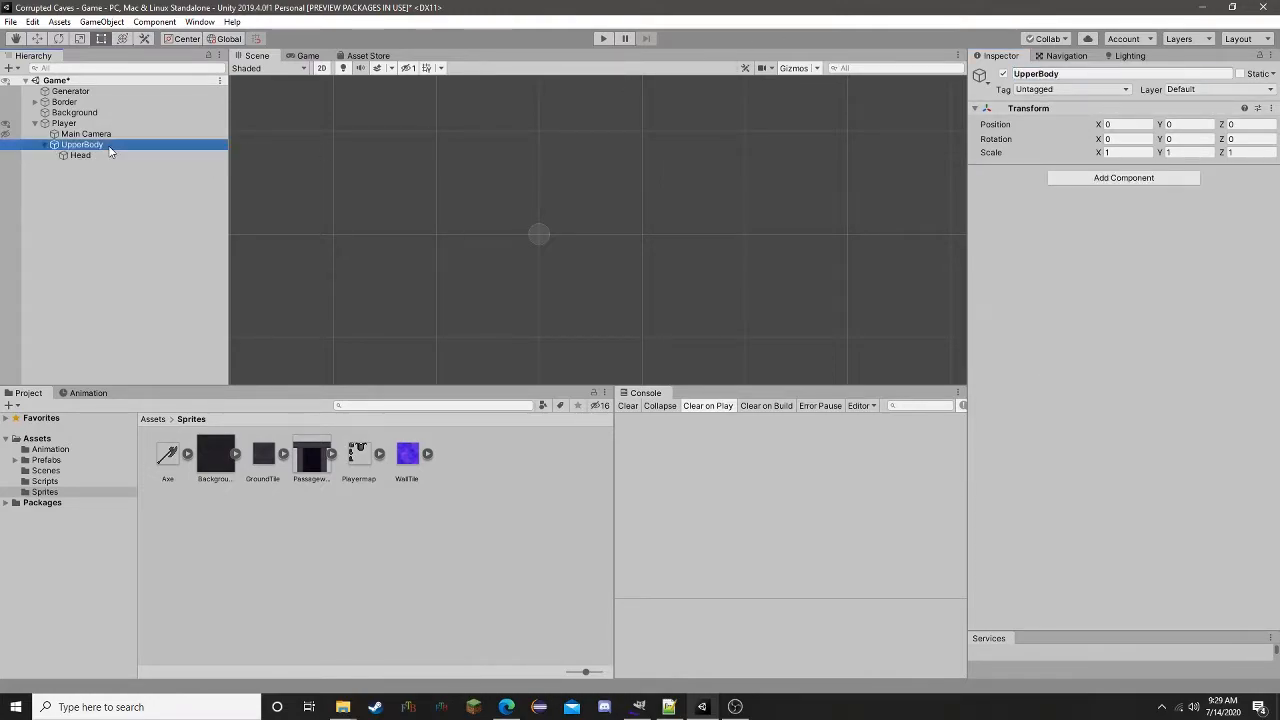
pyautogui.click(95, 157)
pyautogui.click(100, 146)
pyautogui.click(98, 156)
pyautogui.click(100, 146)
pyautogui.click(66, 123)
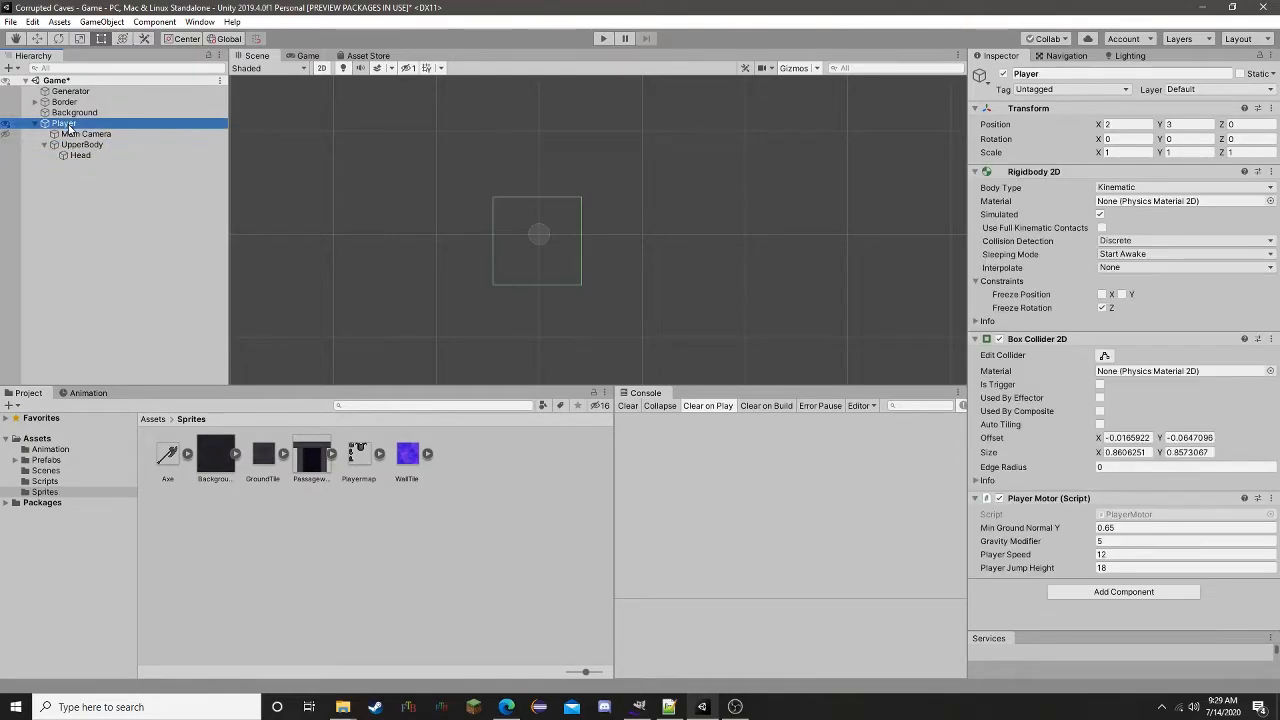
pyautogui.click(82, 145)
pyautogui.click(85, 158)
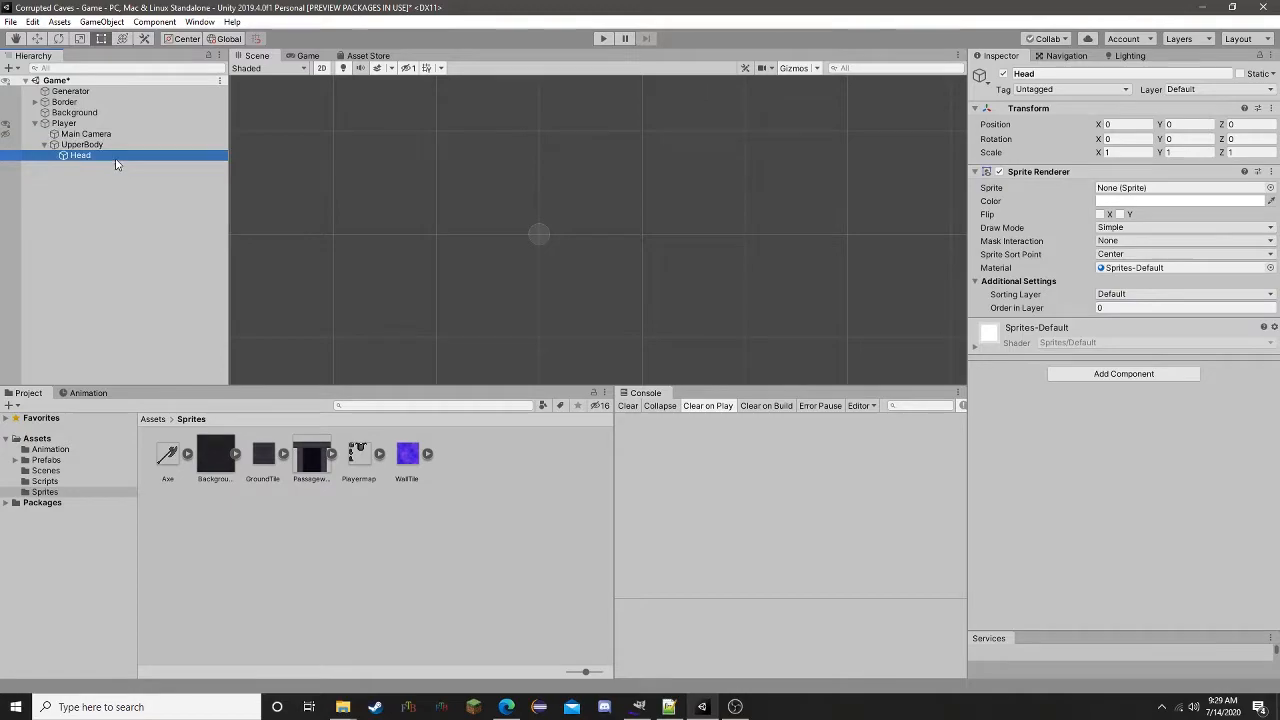
# - Assign the Player_Head sprite to the Head object and set its Order in Layer to 4
pyautogui.click(1270, 188)
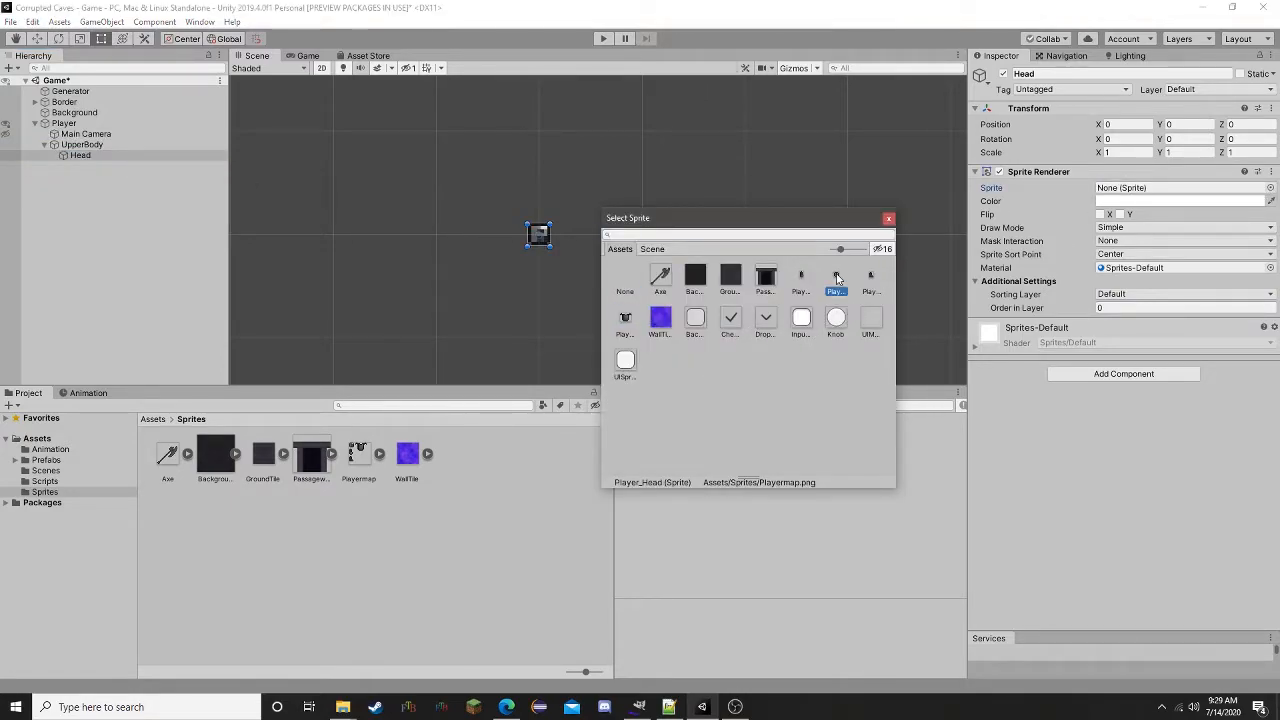
pyautogui.doubleClick(837, 278)
pyautogui.scroll(3, 488, 236)
pyautogui.scroll(4, 622, 246)
pyautogui.moveTo(597, 181); pyautogui.dragTo(686, 195, button='middle')
pyautogui.click(1132, 307)
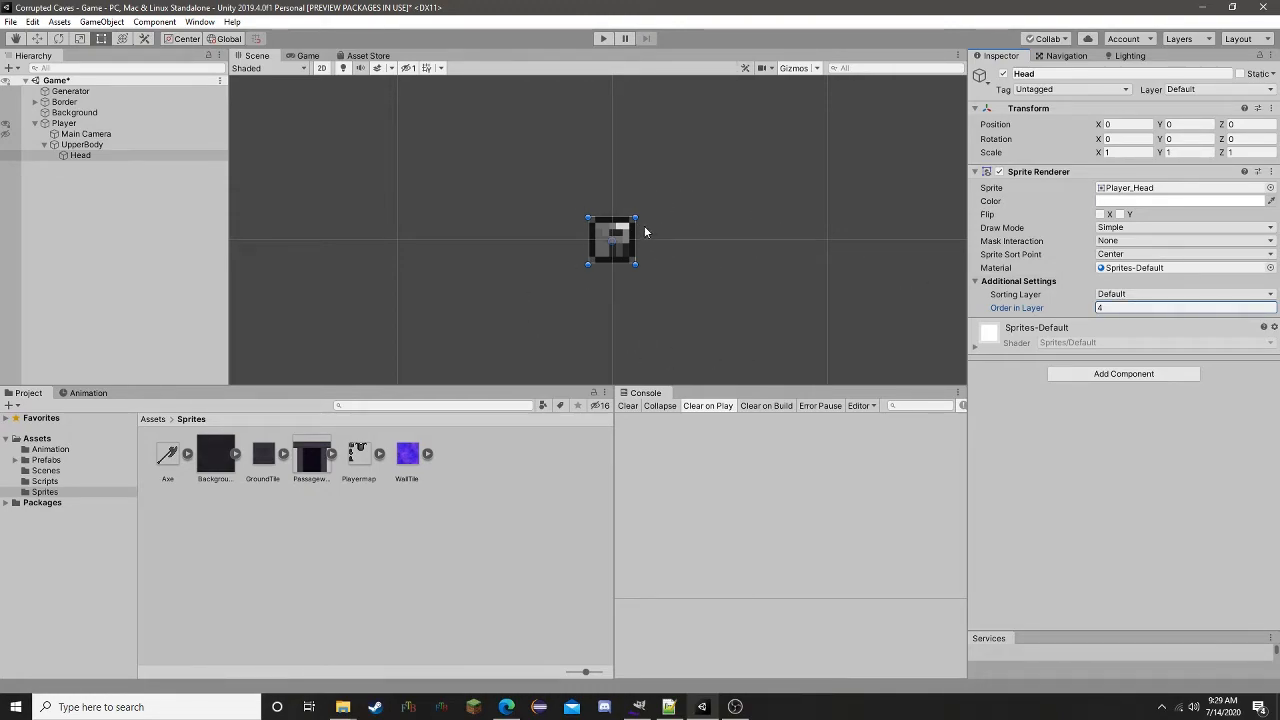
# - Create a 2D sprite object under UpperBody and name it Torso
pyautogui.click(81, 145)
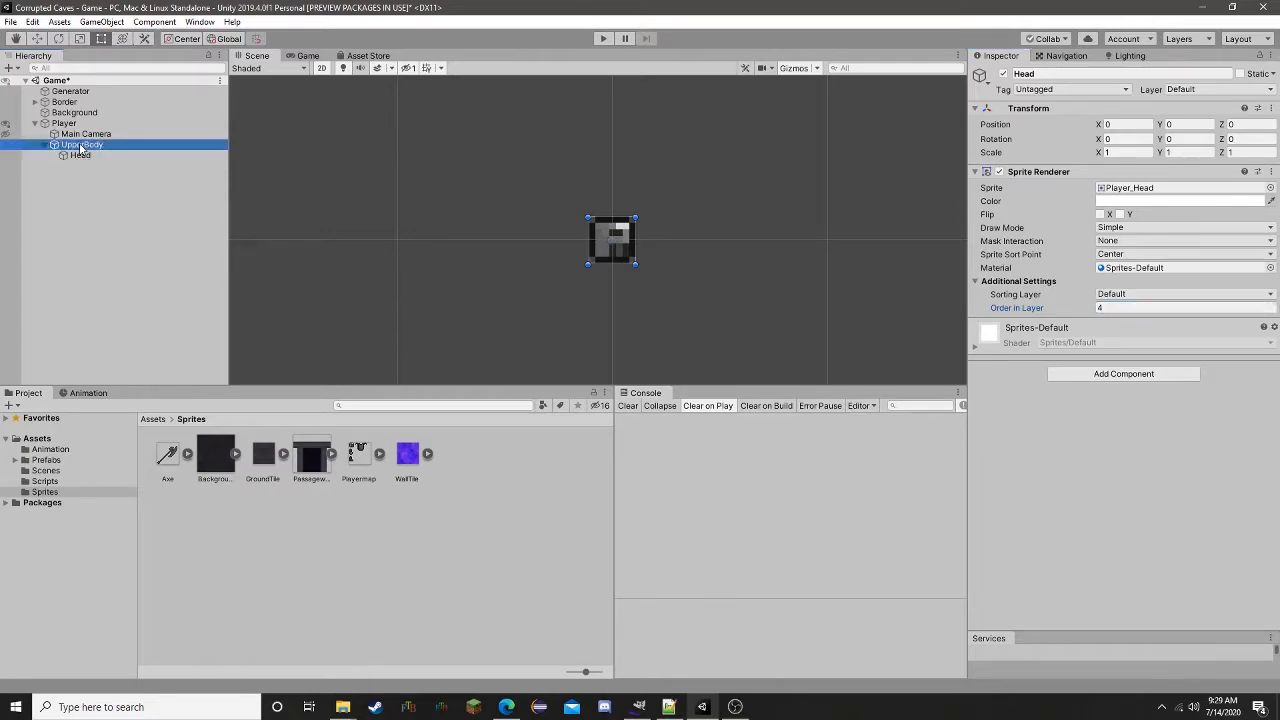
pyautogui.rightClick(81, 148)
pyautogui.moveTo(142, 299)
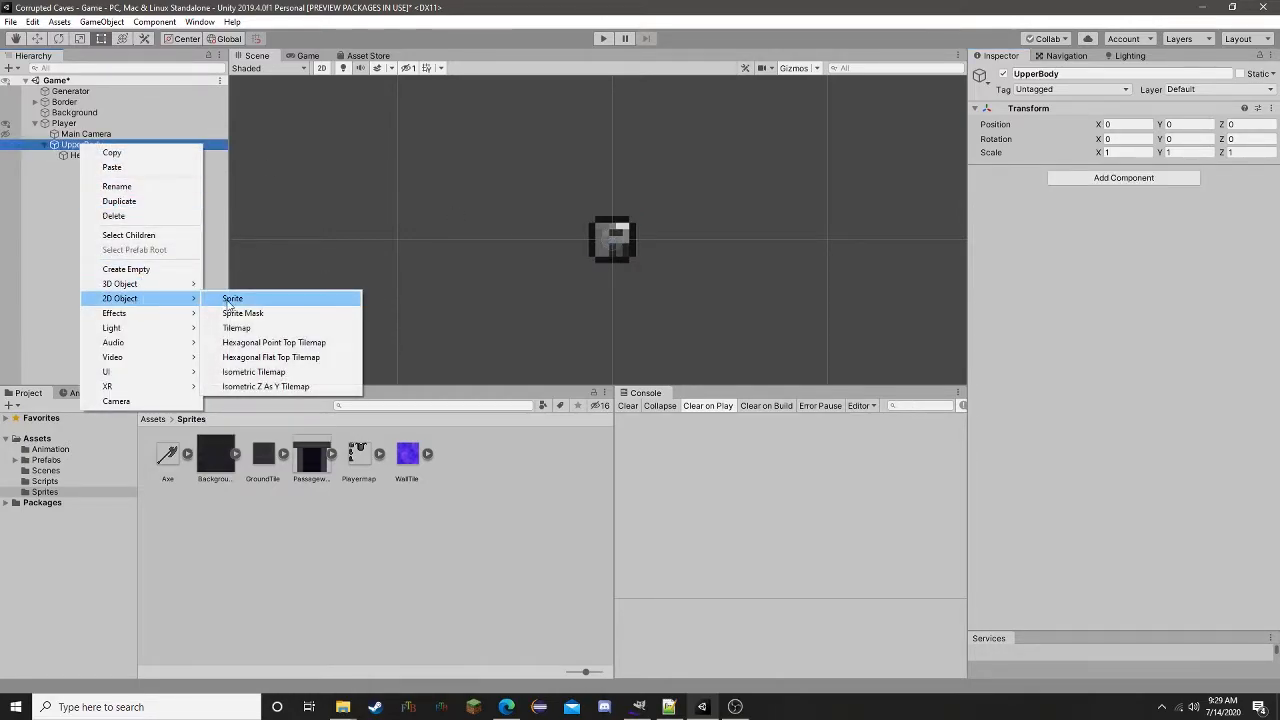
pyautogui.click(229, 300)
pyautogui.click(1168, 190)
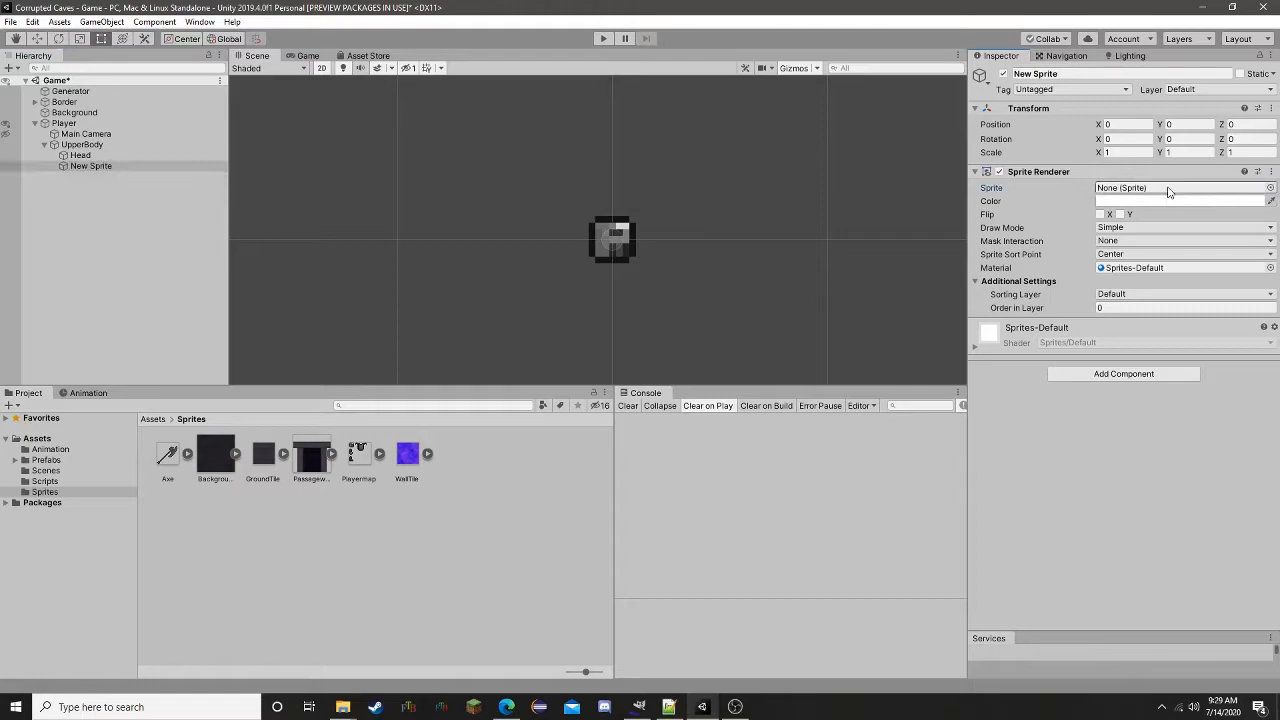
pyautogui.click(1081, 75)
pyautogui.write('T')
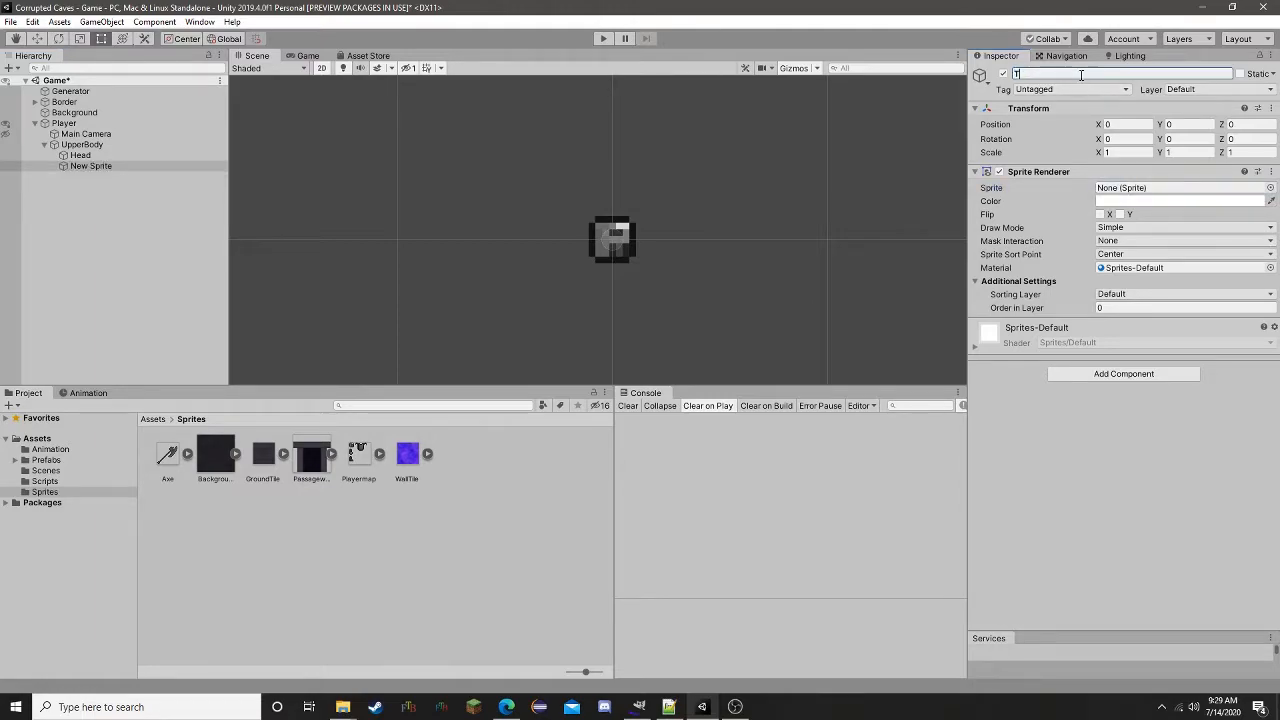
pyautogui.write('orso')
pyautogui.press('Return')
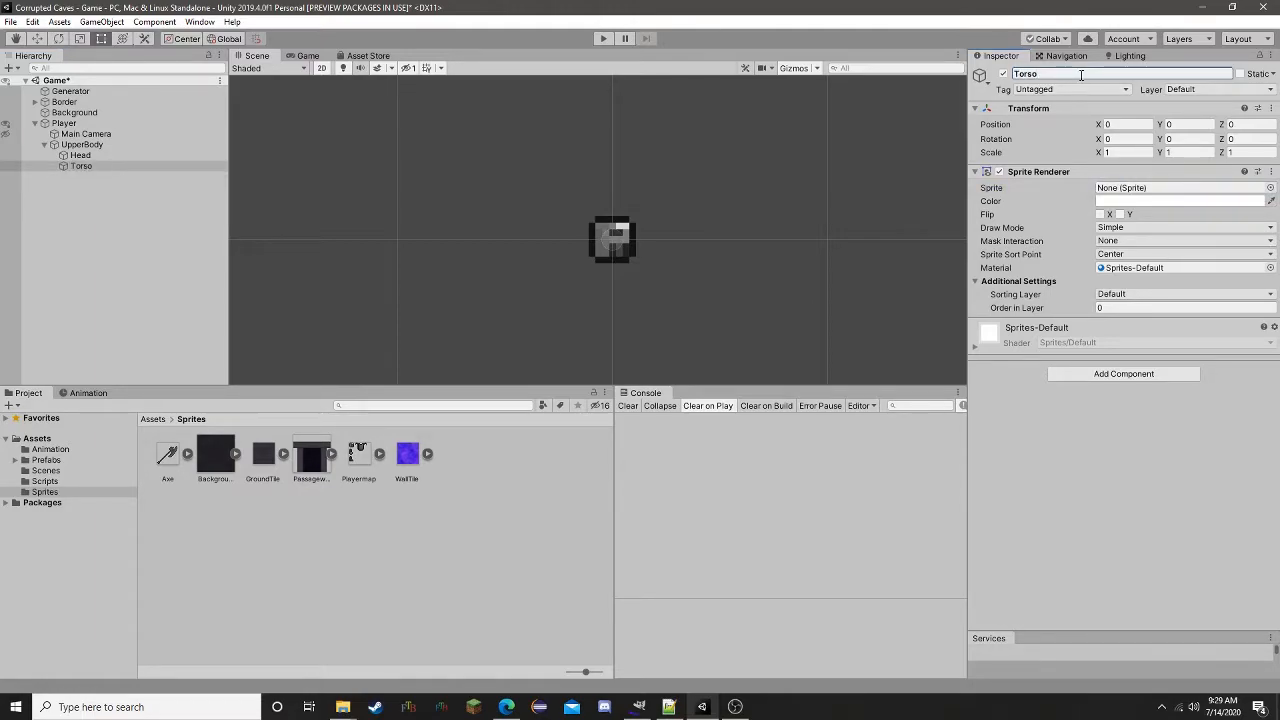
# - Assign the Player_Torso sprite to Torso and move it below the head to about Y -0.221
pyautogui.click(1270, 188)
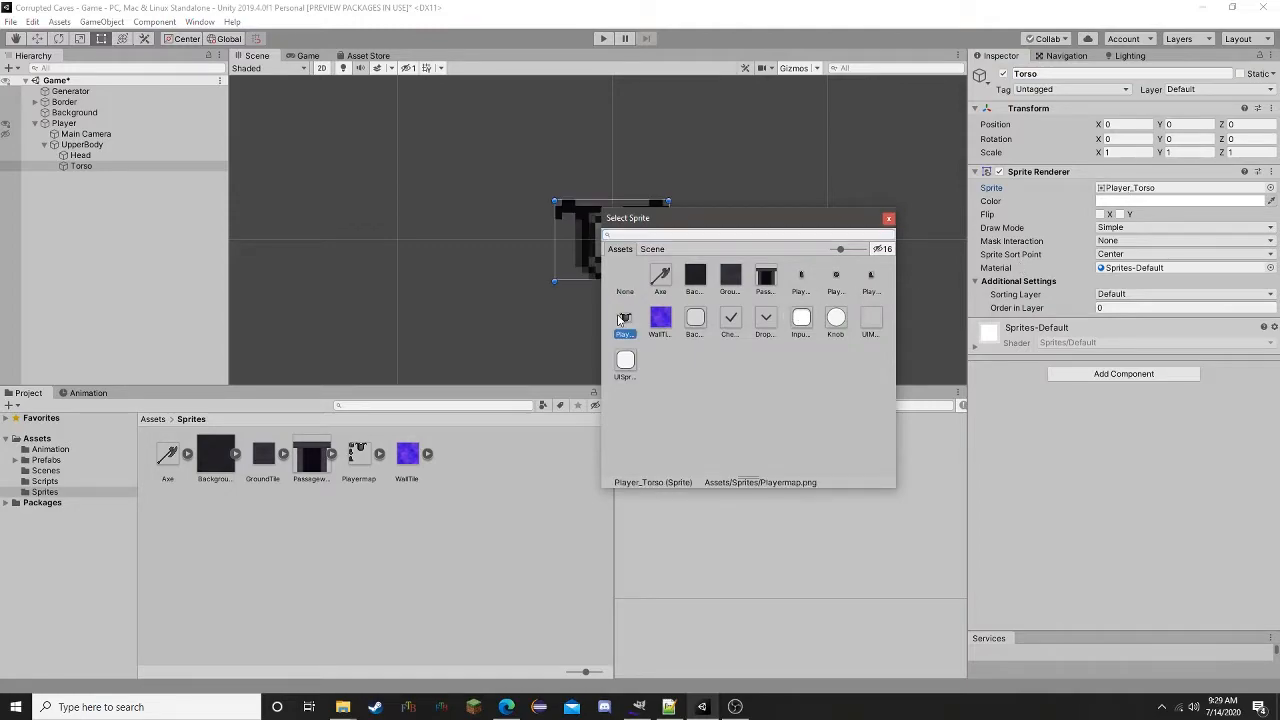
pyautogui.doubleClick(625, 318)
pyautogui.click(36, 38)
pyautogui.moveTo(627, 203); pyautogui.dragTo(611, 234)
pyautogui.click(721, 294)
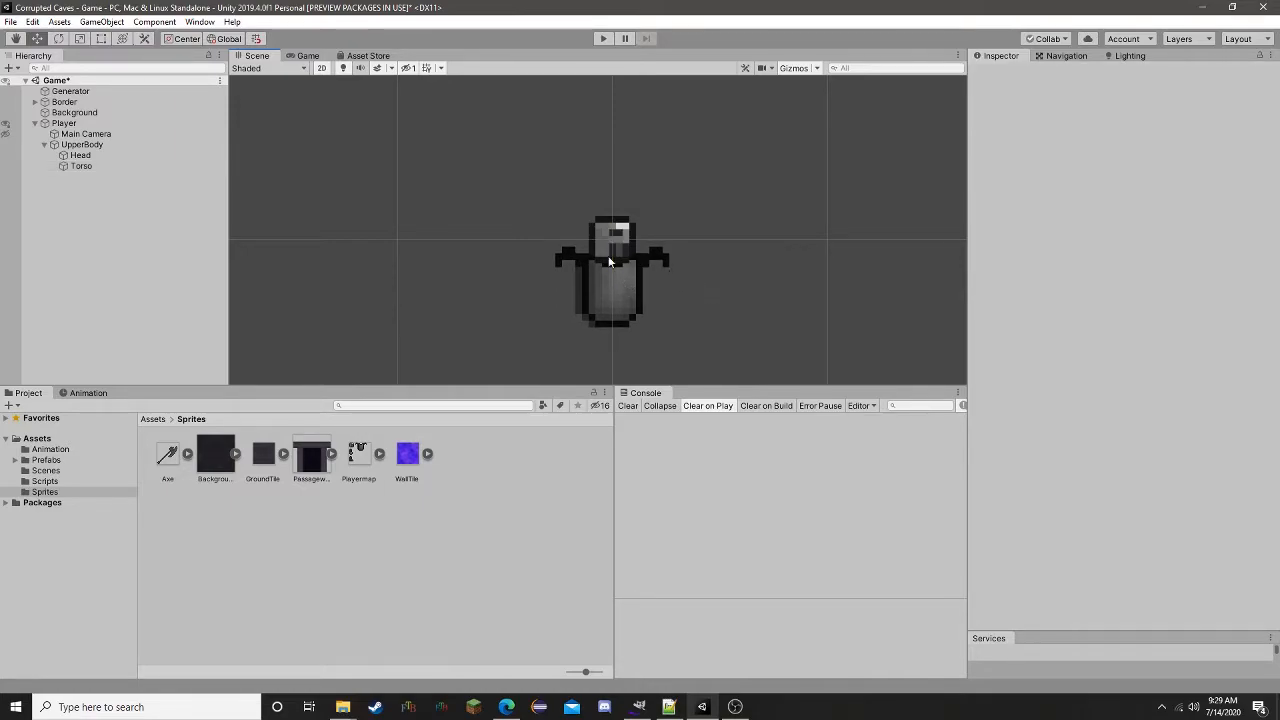
pyautogui.click(660, 288)
pyautogui.scroll(3, 663, 310)
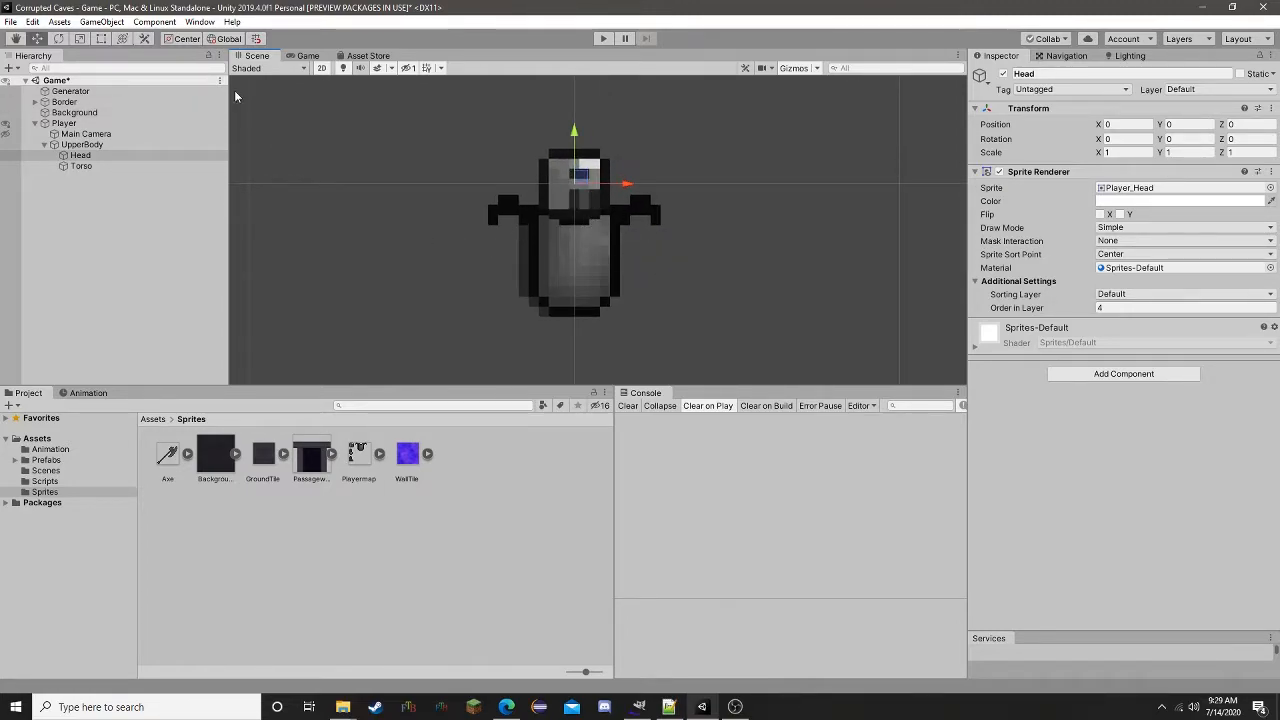
# - Create another 2D sprite under UpperBody, assign it the Player_Arm sprite and place it beside the torso's right shoulder
pyautogui.click(78, 147)
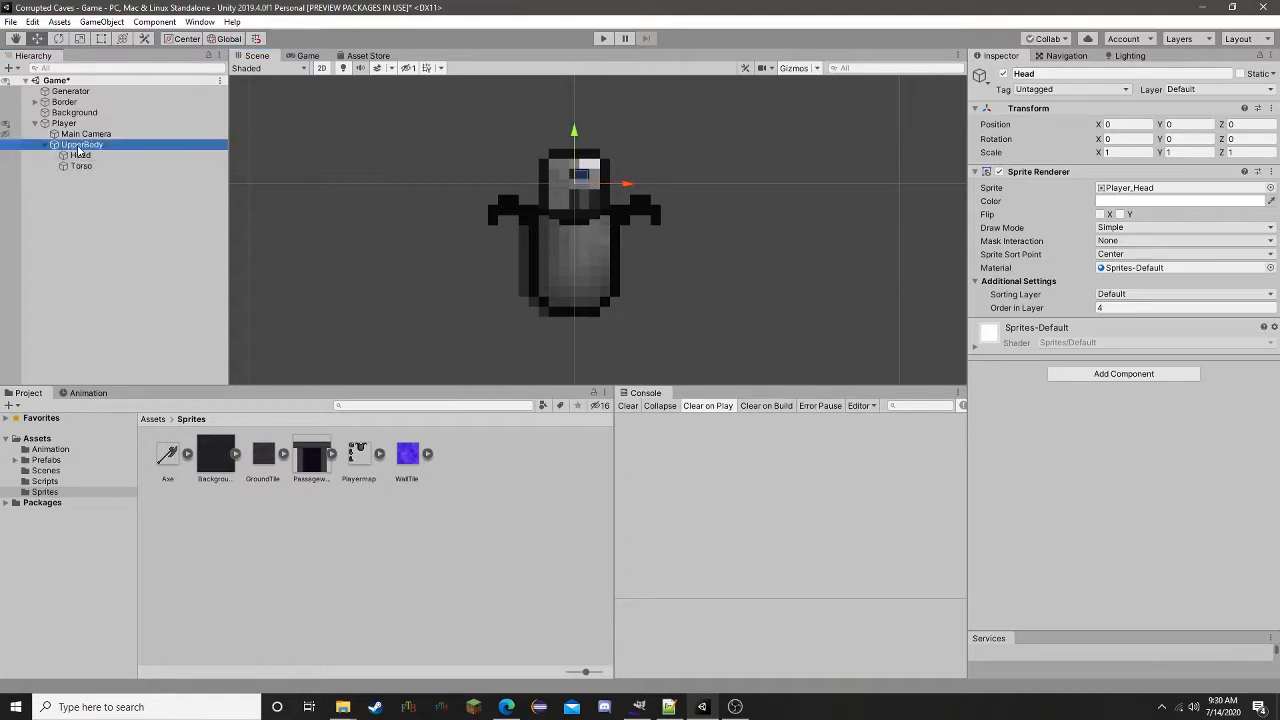
pyautogui.rightClick(78, 150)
pyautogui.moveTo(130, 300)
pyautogui.click(285, 300)
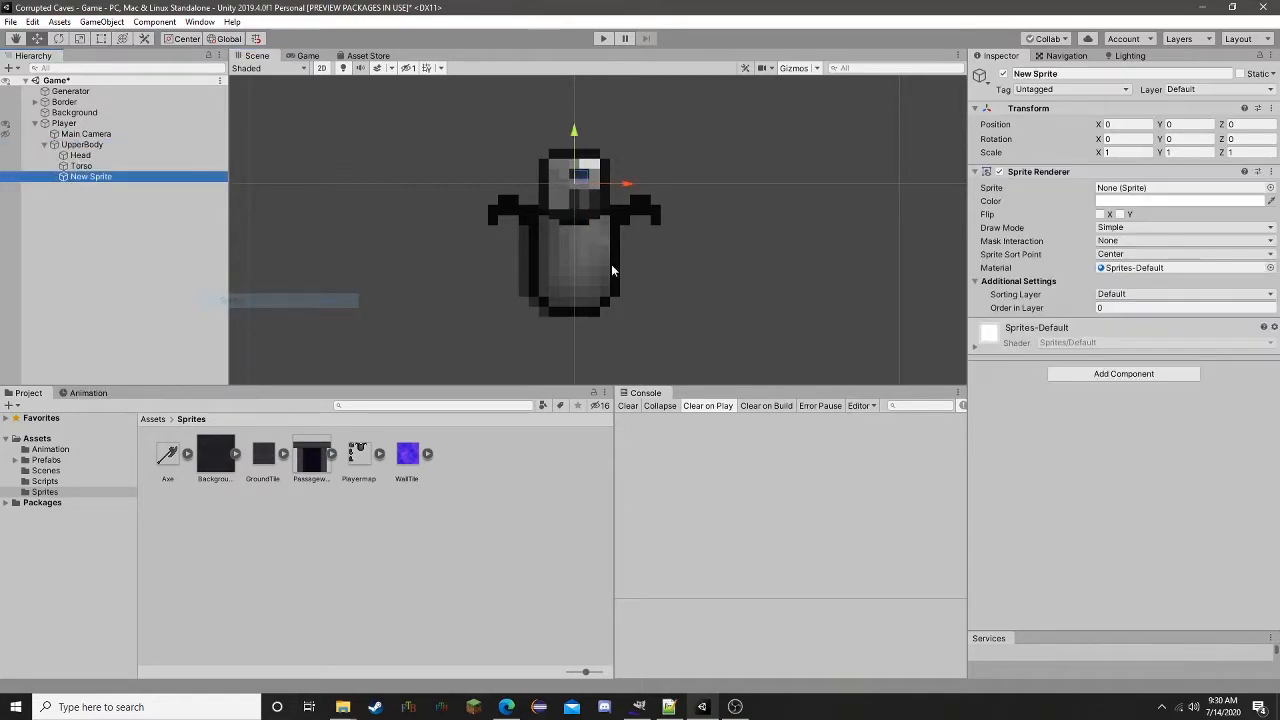
pyautogui.click(1133, 73)
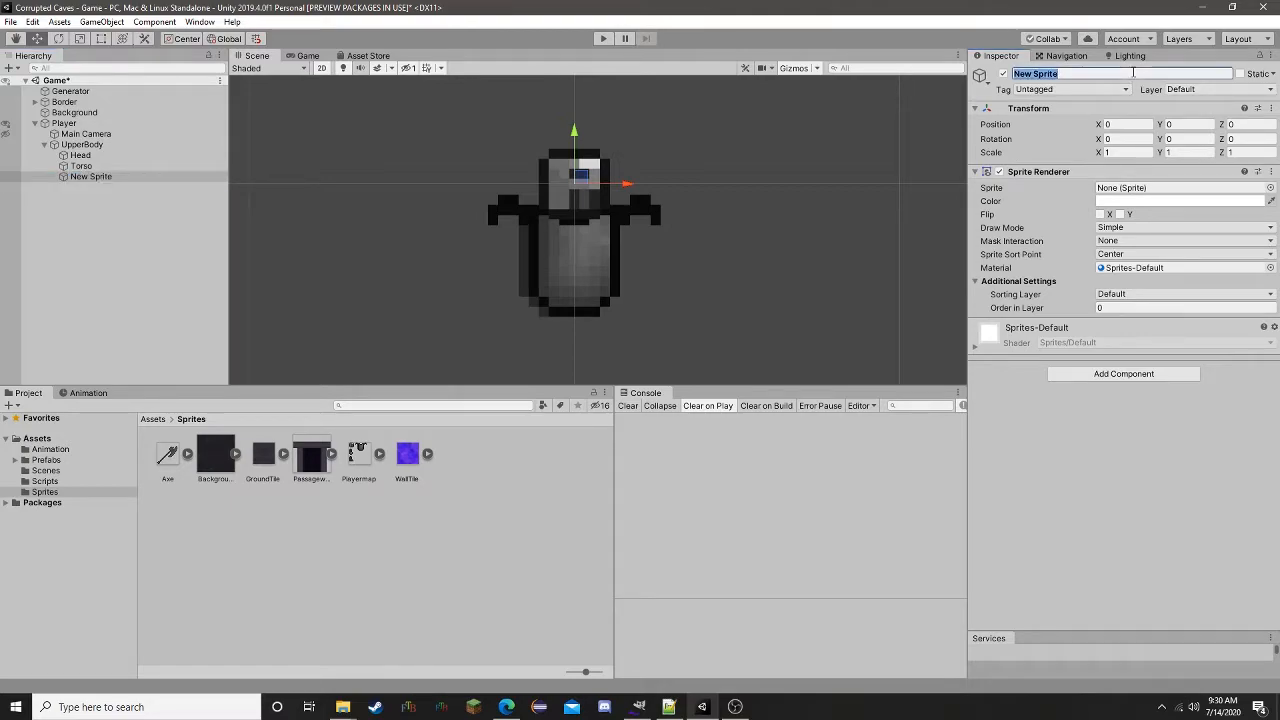
pyautogui.write('Right Arm')
pyautogui.click(1270, 188)
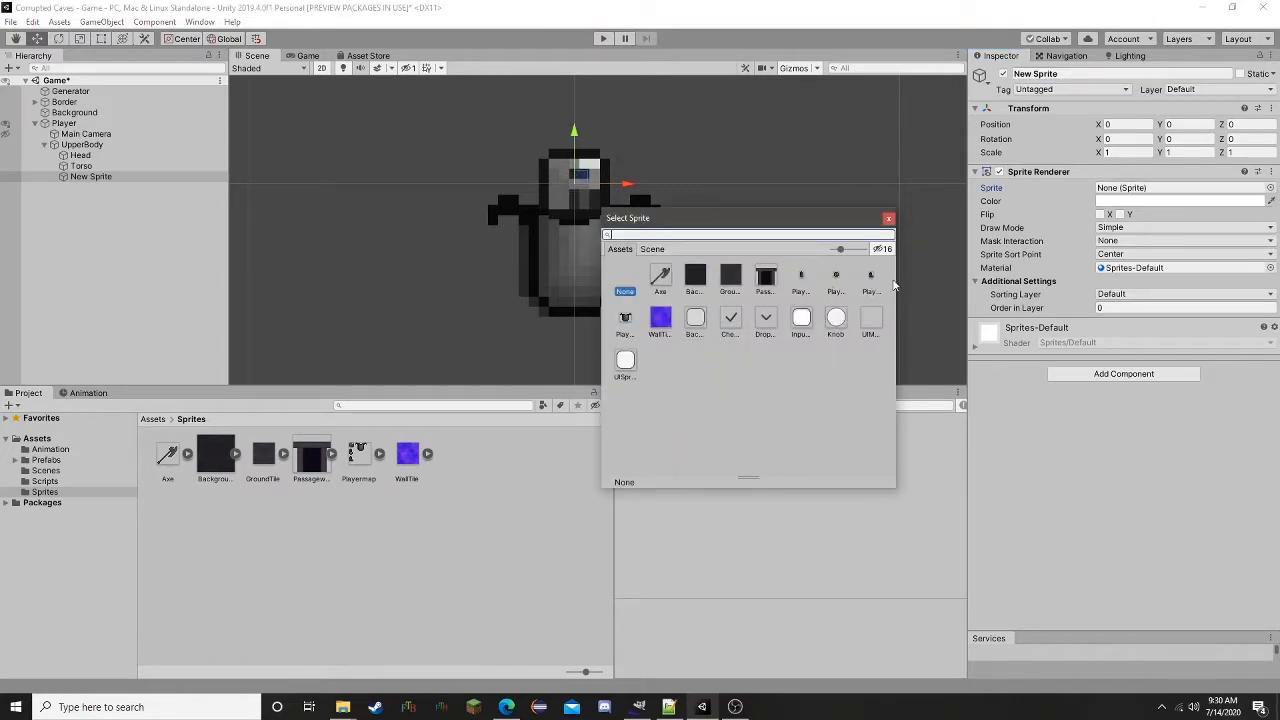
pyautogui.doubleClick(801, 277)
pyautogui.moveTo(588, 216); pyautogui.dragTo(664, 258)
# - Set Order in Layer to 3 for Torso and 1 for the arm, and position the arm at about X 0.204, Y -0.103
pyautogui.click(598, 273)
pyautogui.click(1100, 307)
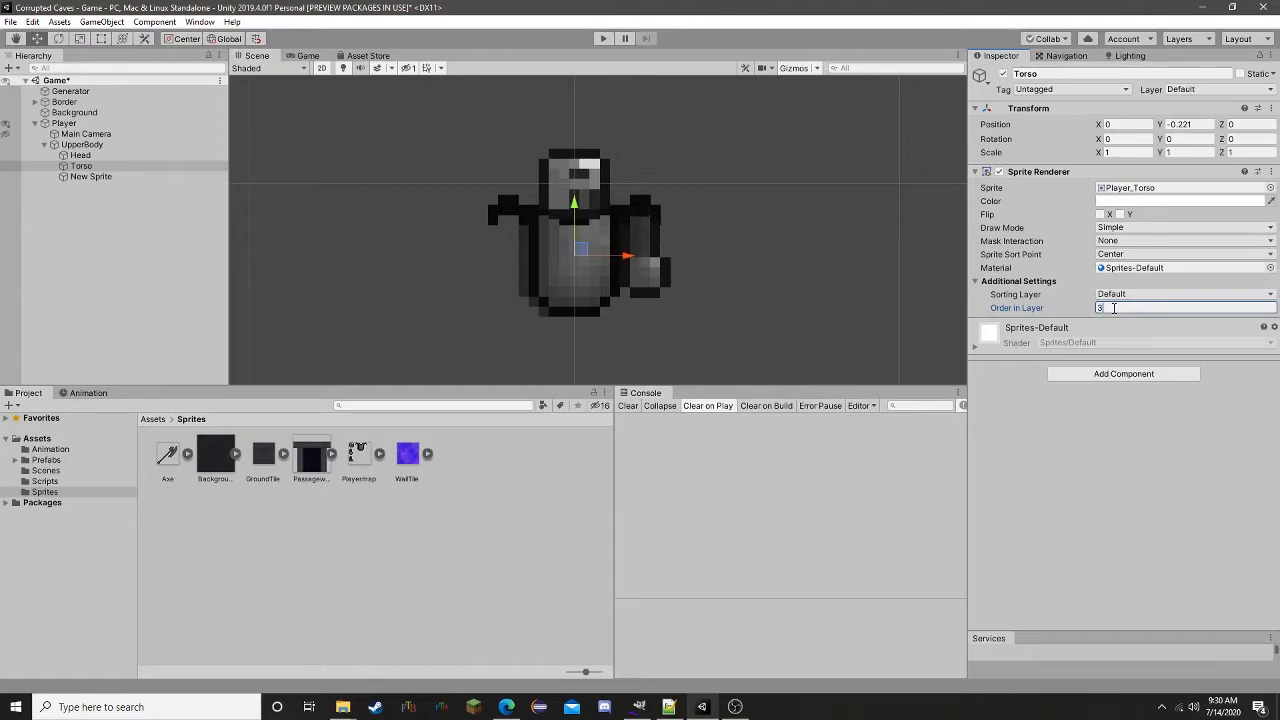
pyautogui.click(645, 270)
pyautogui.click(1135, 308)
pyautogui.write('1')
pyautogui.moveTo(652, 248); pyautogui.dragTo(658, 243)
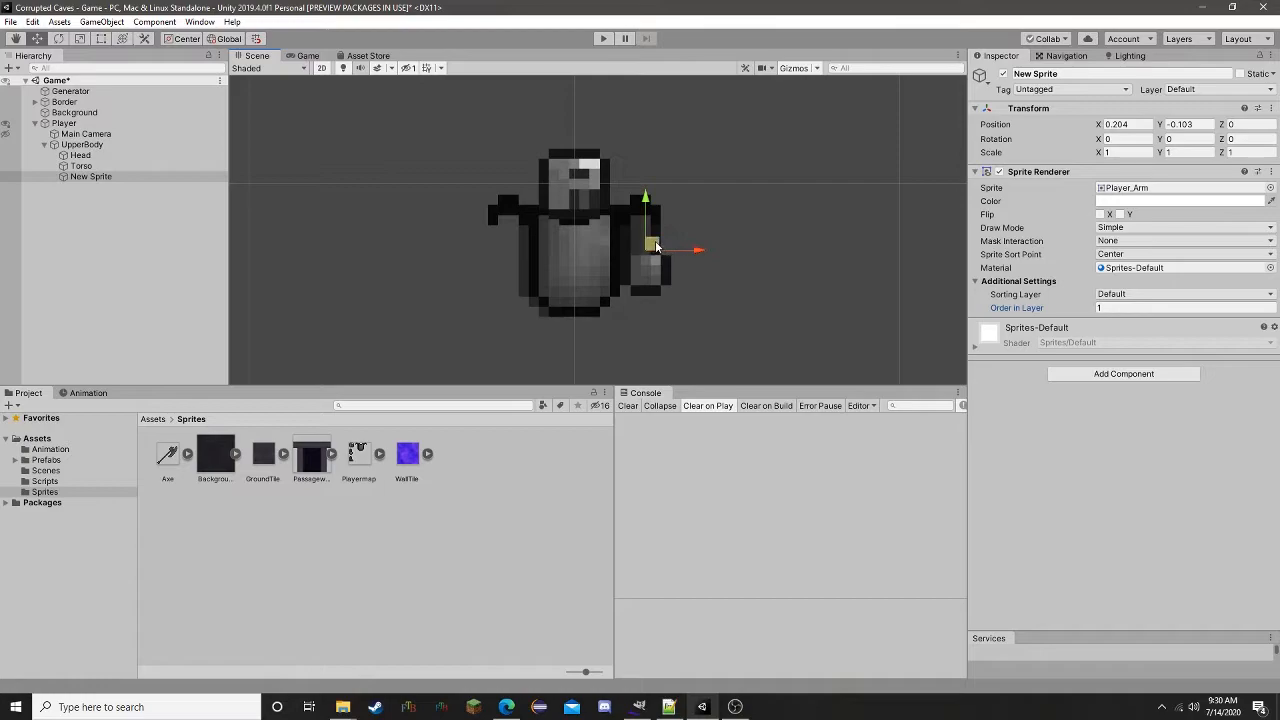
# - Switch the transform handle from Center to Pivot while test-rotating the arm, and undo the test rotations
pyautogui.press('r')
pyautogui.press('e')
pyautogui.moveTo(694, 279)
pyautogui.mouseDown()
pyautogui.moveTo(728, 176)
pyautogui.moveTo(708, 274)
pyautogui.mouseUp()
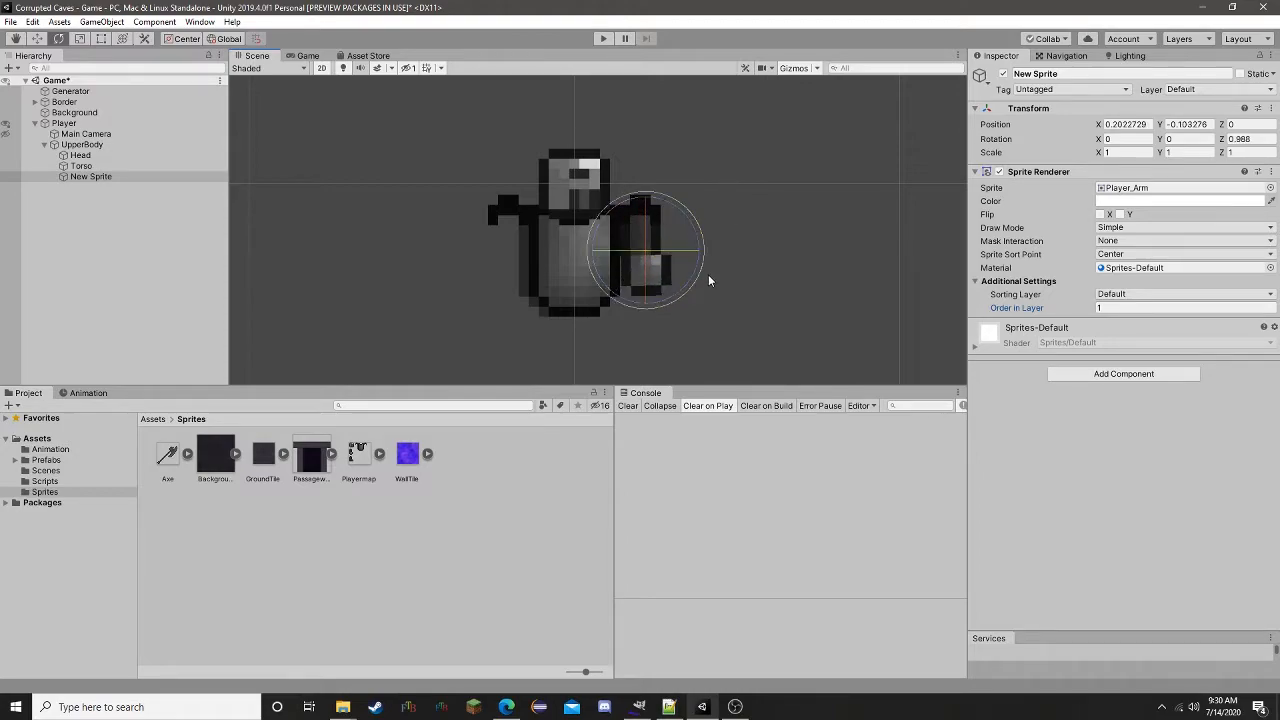
pyautogui.press('z')
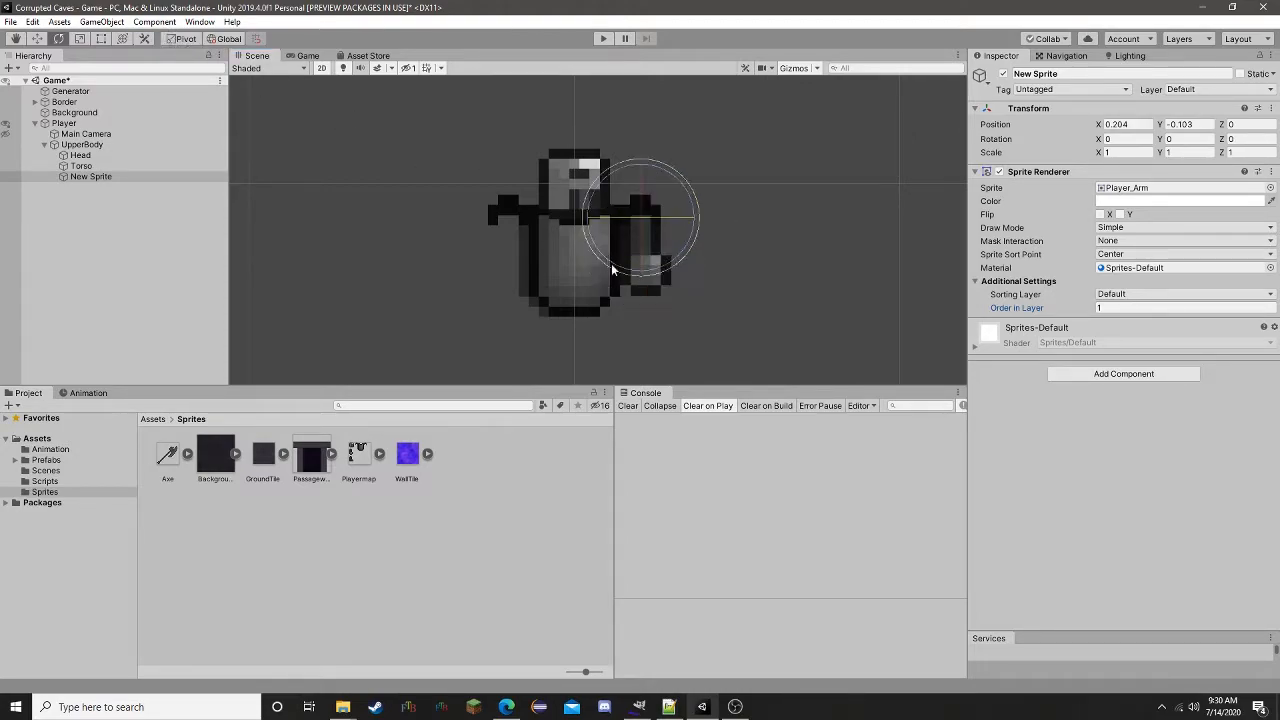
pyautogui.moveTo(663, 268); pyautogui.dragTo(695, 308)
pyautogui.hotkey('ctrl', 'z')
# - Rename the arm sprite object as Right Arm
pyautogui.click(1050, 74)
pyautogui.write('Right Sl')
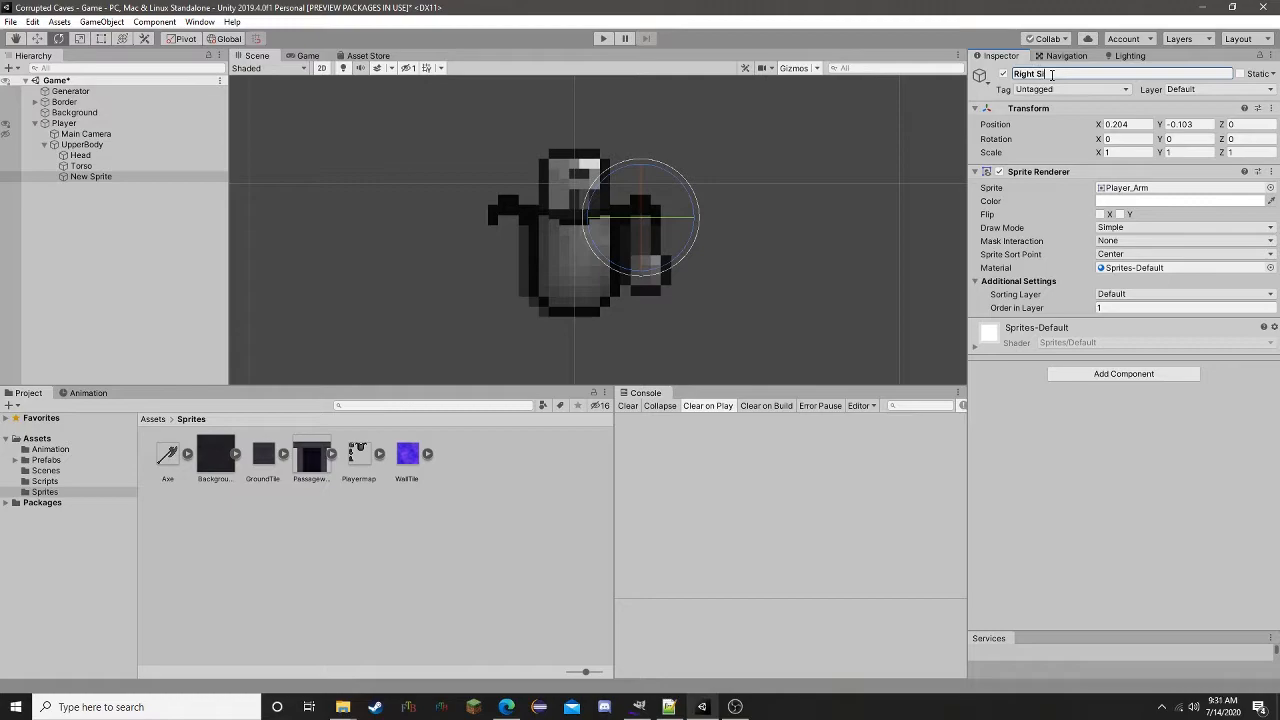
pyautogui.press('BackSpace')
pyautogui.press('BackSpace')
pyautogui.write('Arm')
# - Duplicate the Right Arm object and name the copy Left Arm
pyautogui.click(82, 176)
pyautogui.hotkey('ctrl', 'd')
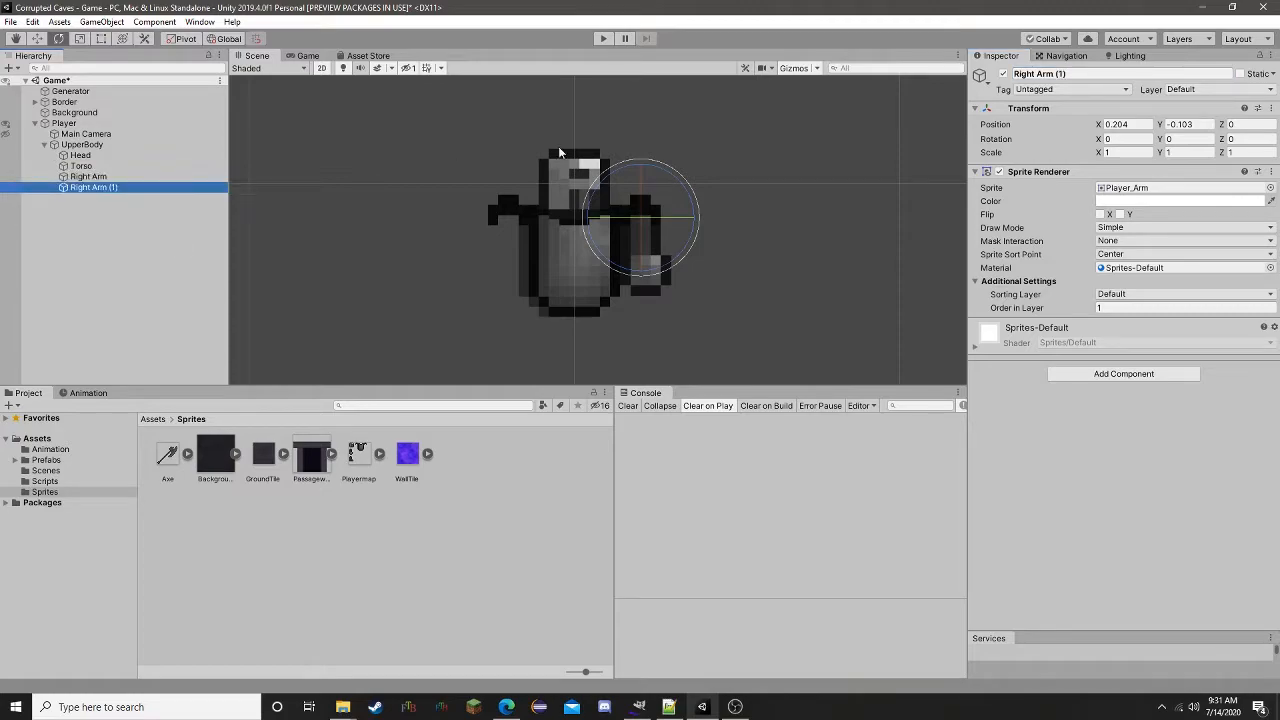
pyautogui.click(1148, 73)
pyautogui.write('Left Ar')
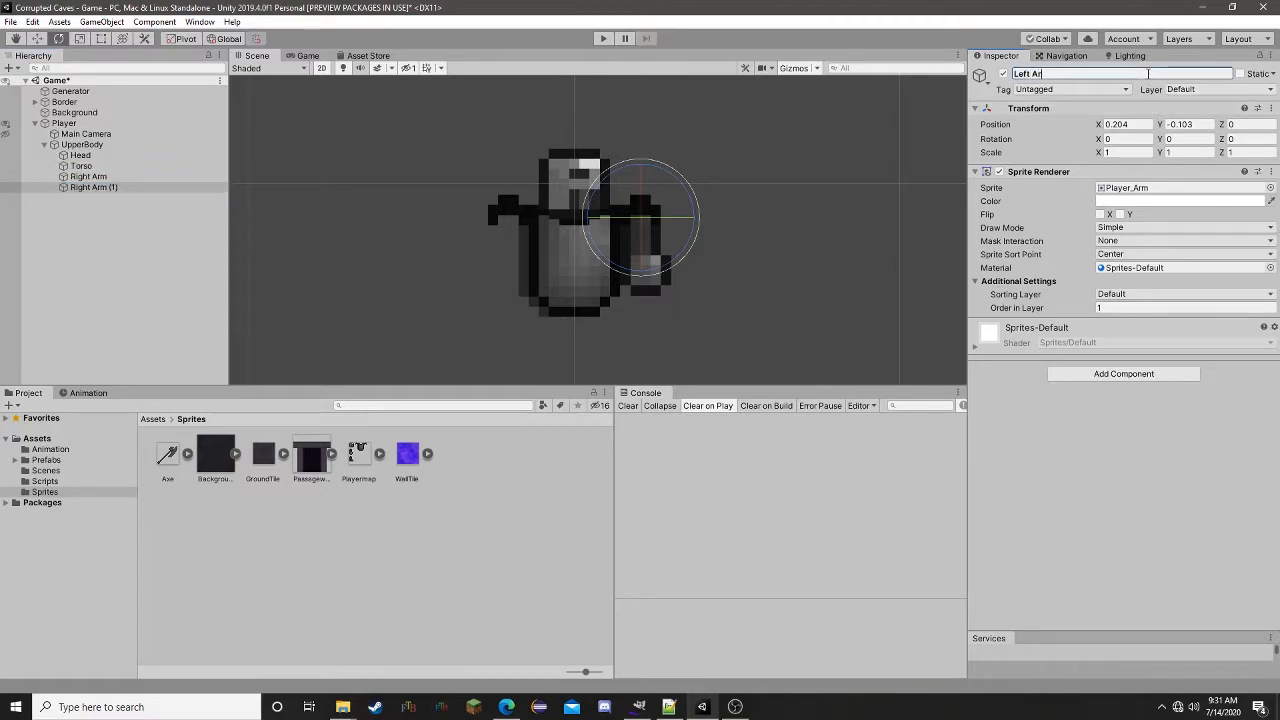
pyautogui.write('w')
# - Move Left Arm to the opposite shoulder at about X -0.203, Y -0.099 and set its Order in Layer to 3
pyautogui.moveTo(693, 219); pyautogui.dragTo(562, 231)
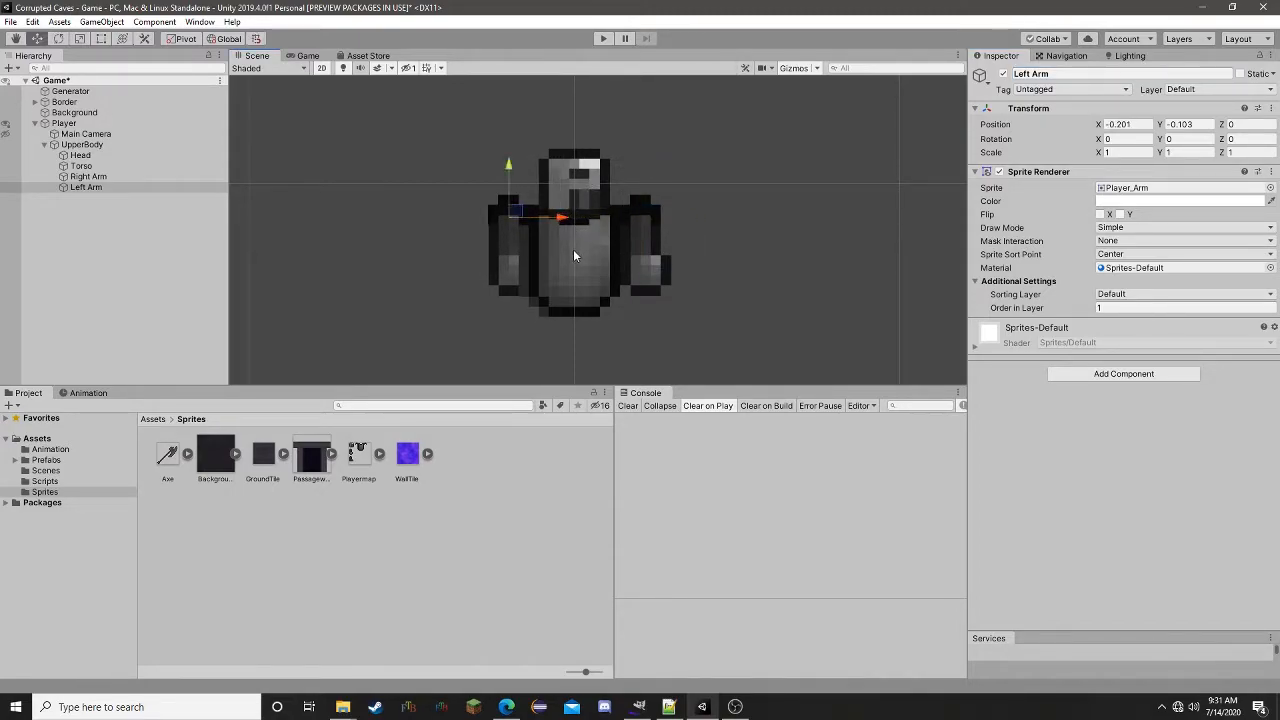
pyautogui.click(576, 258)
pyautogui.click(516, 268)
pyautogui.click(1125, 308)
pyautogui.write('3')
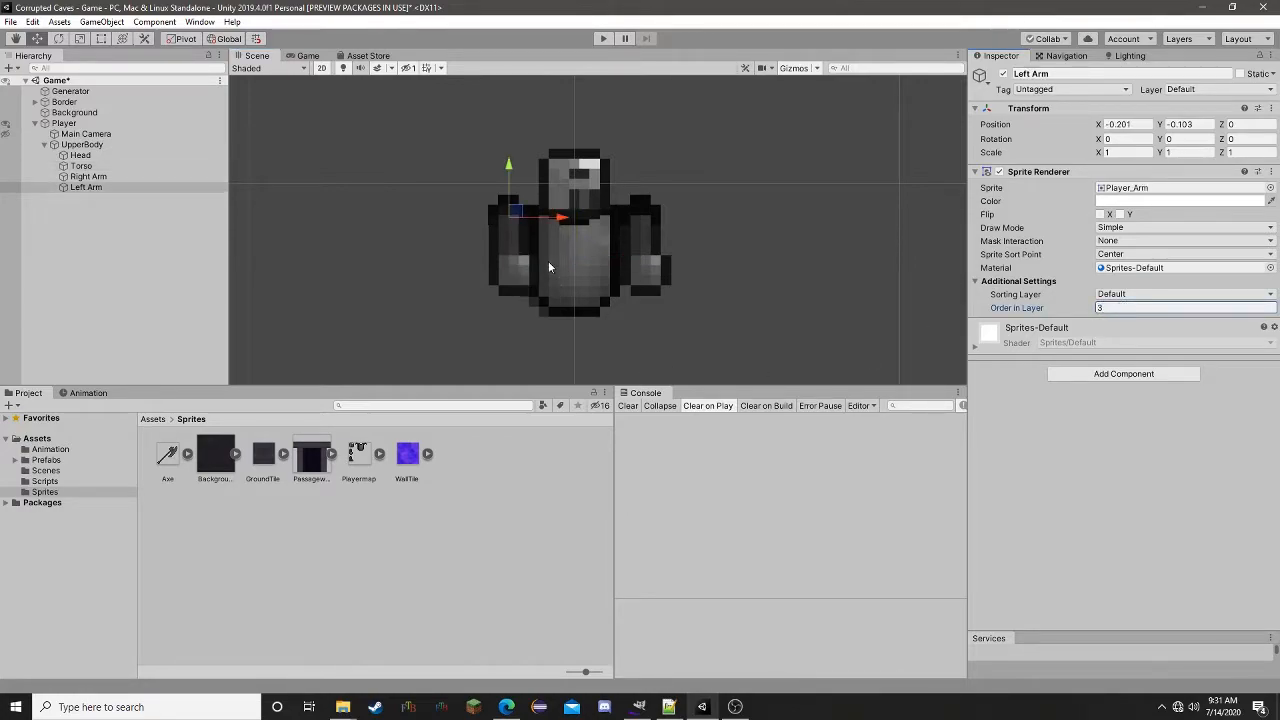
pyautogui.moveTo(516, 212); pyautogui.dragTo(516, 216)
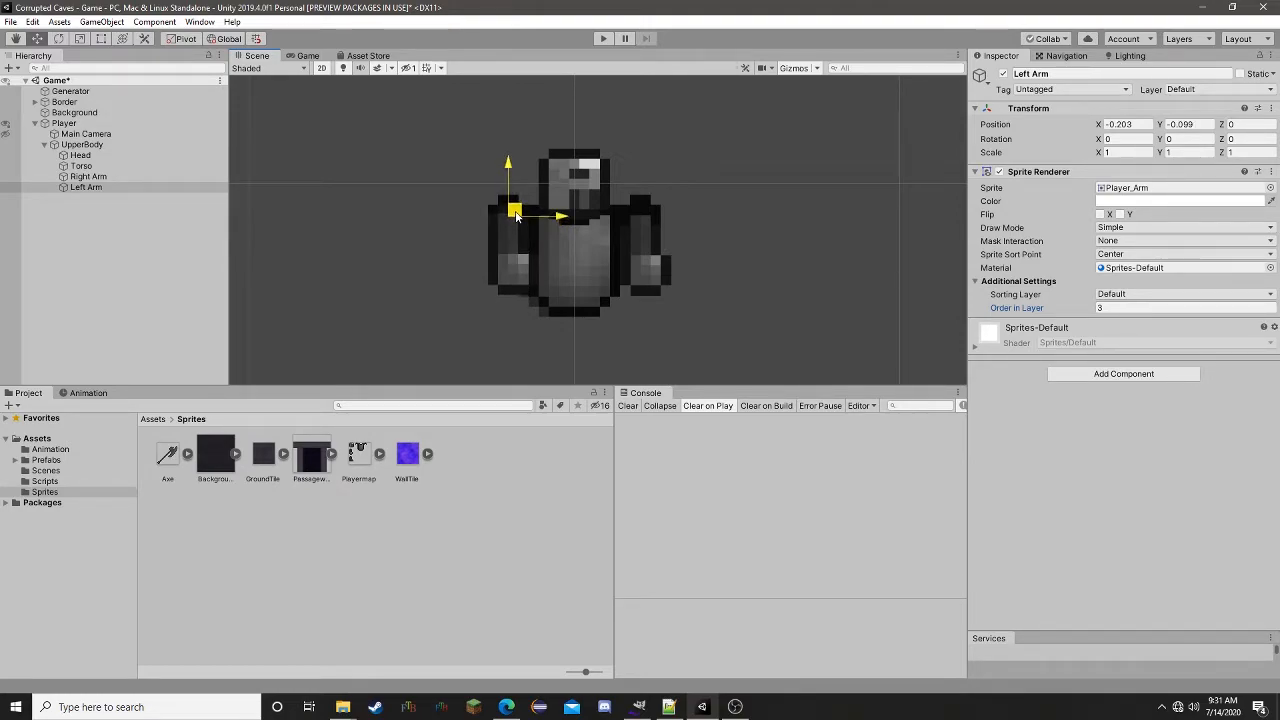
pyautogui.click(851, 288)
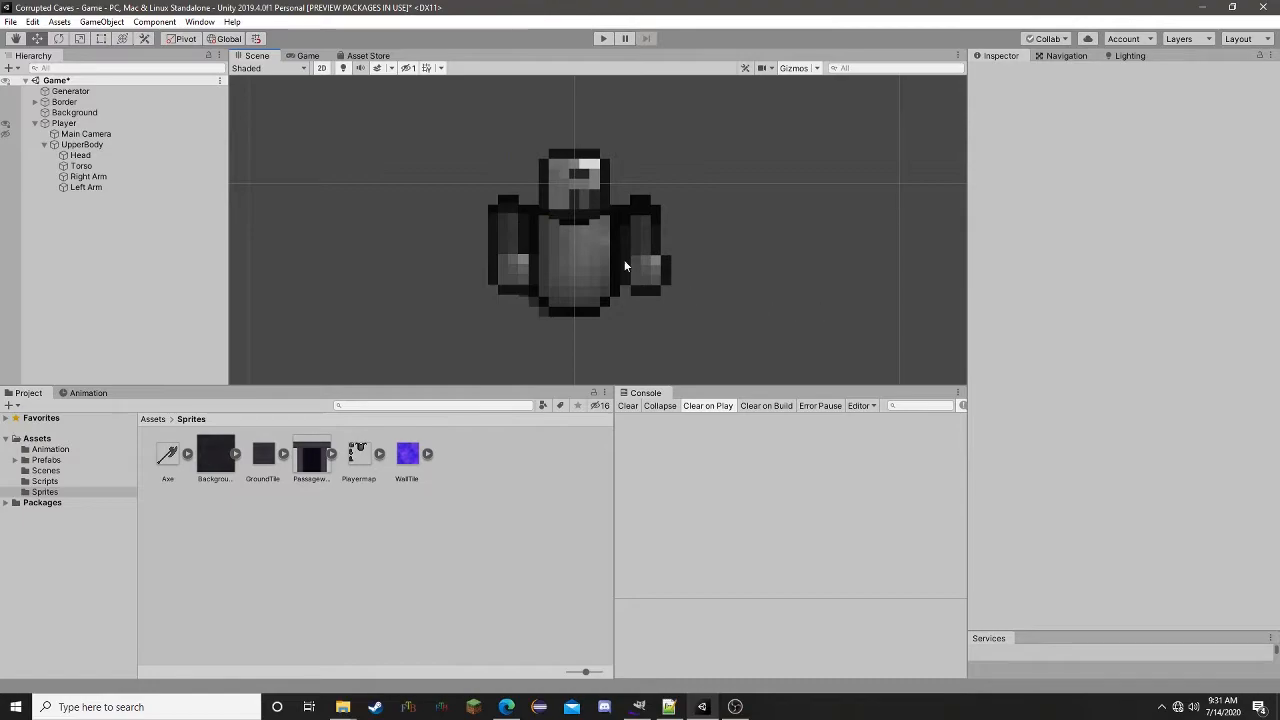
# - Match Left Arm's height to Right Arm by overlaying them, and return it to its own shoulder at about X -0.199, Y -0.105
pyautogui.click(512, 222)
pyautogui.moveTo(567, 221); pyautogui.dragTo(695, 217)
pyautogui.moveTo(639, 165); pyautogui.dragTo(640, 171)
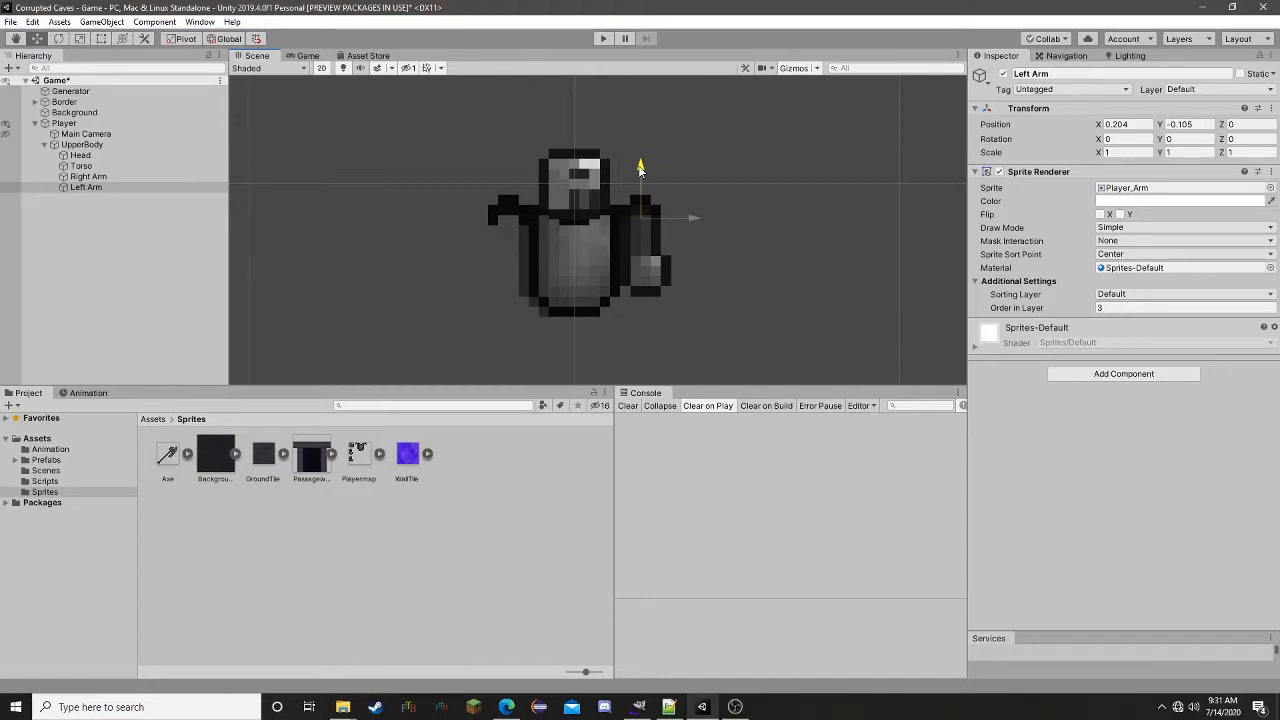
pyautogui.moveTo(686, 222); pyautogui.dragTo(553, 228)
pyautogui.click(749, 270)
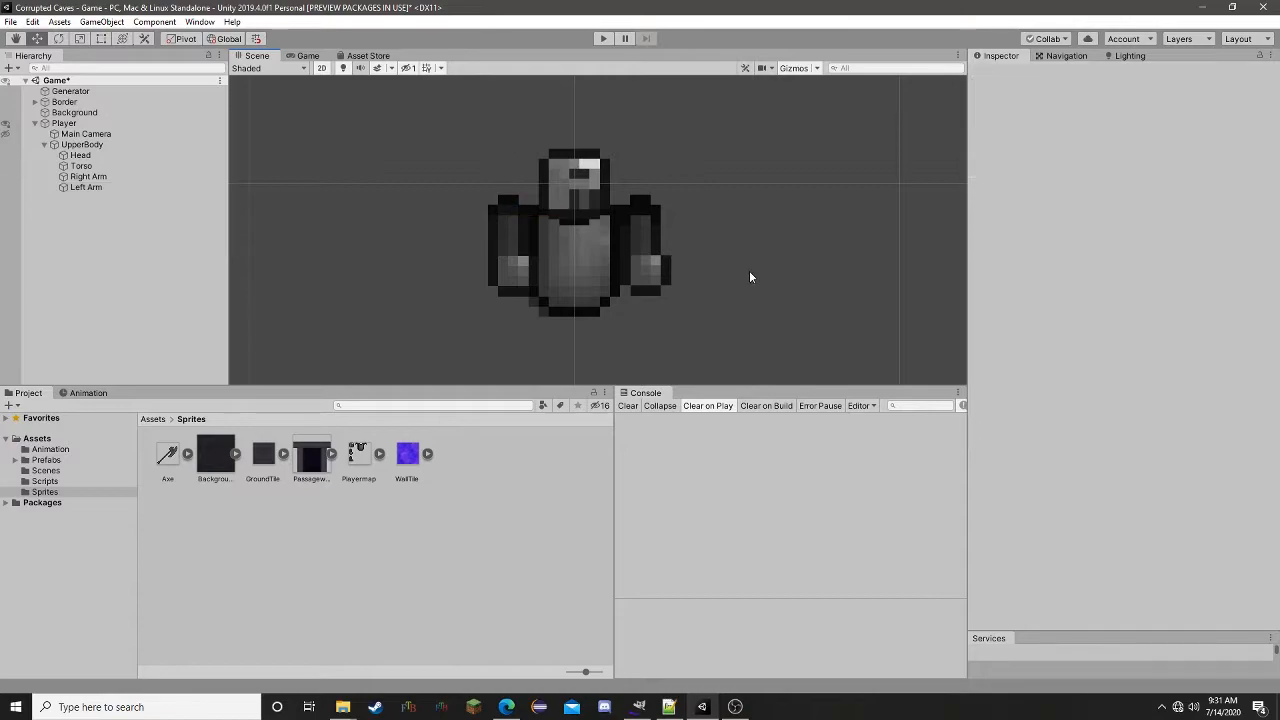
pyautogui.scroll(-4, 749, 272)
pyautogui.scroll(6, 732, 266)
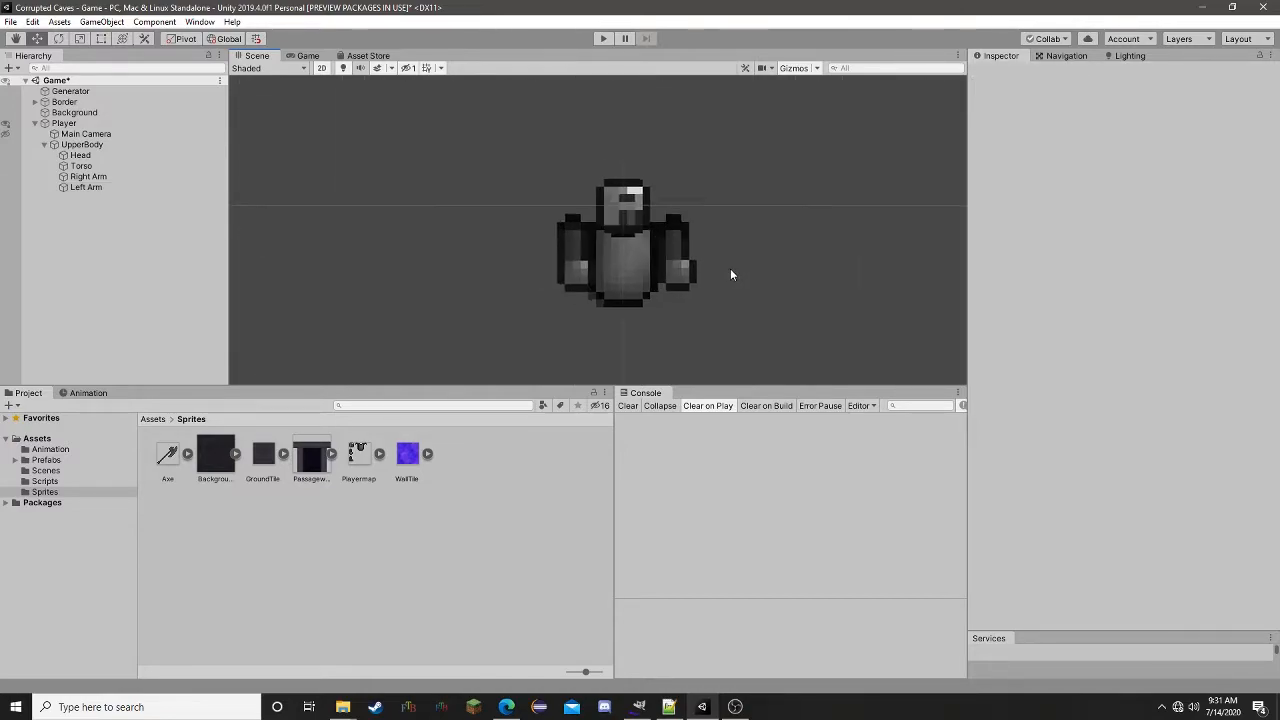
pyautogui.click(513, 260)
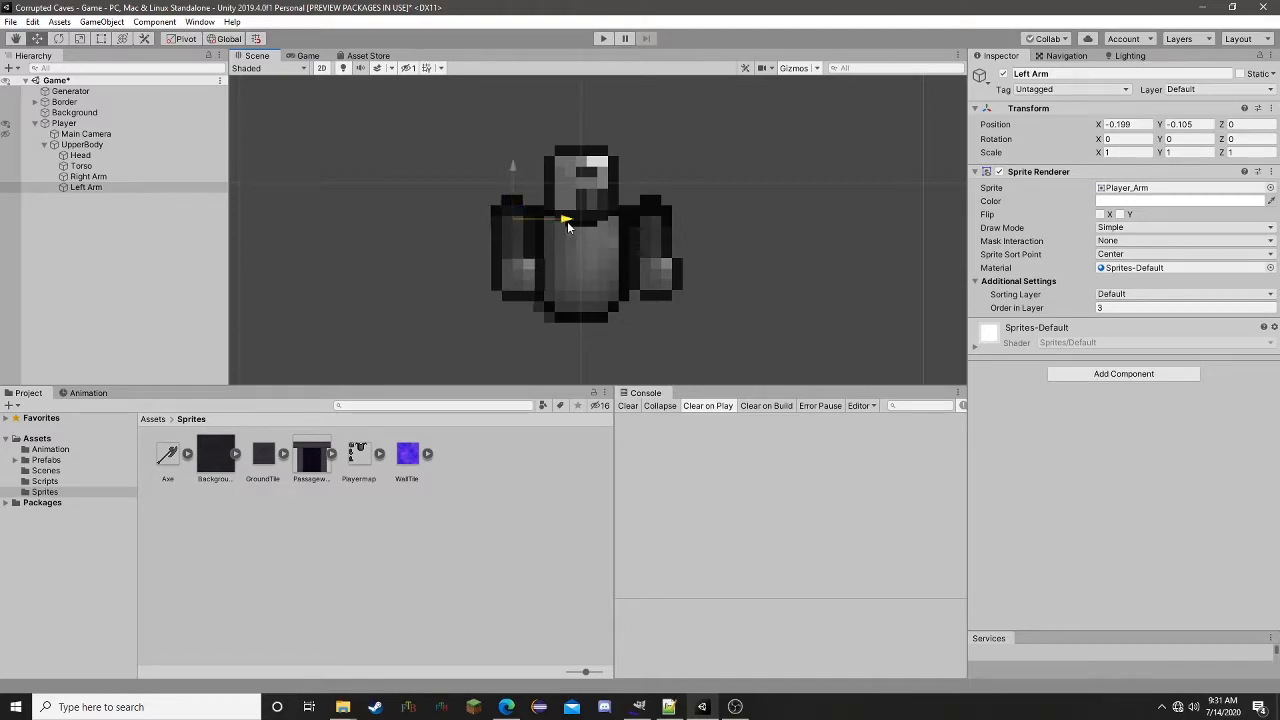
# - Create a 2D sprite object under Player, name it Right Leg and assign it the Player_Leg sprite
pyautogui.click(44, 145)
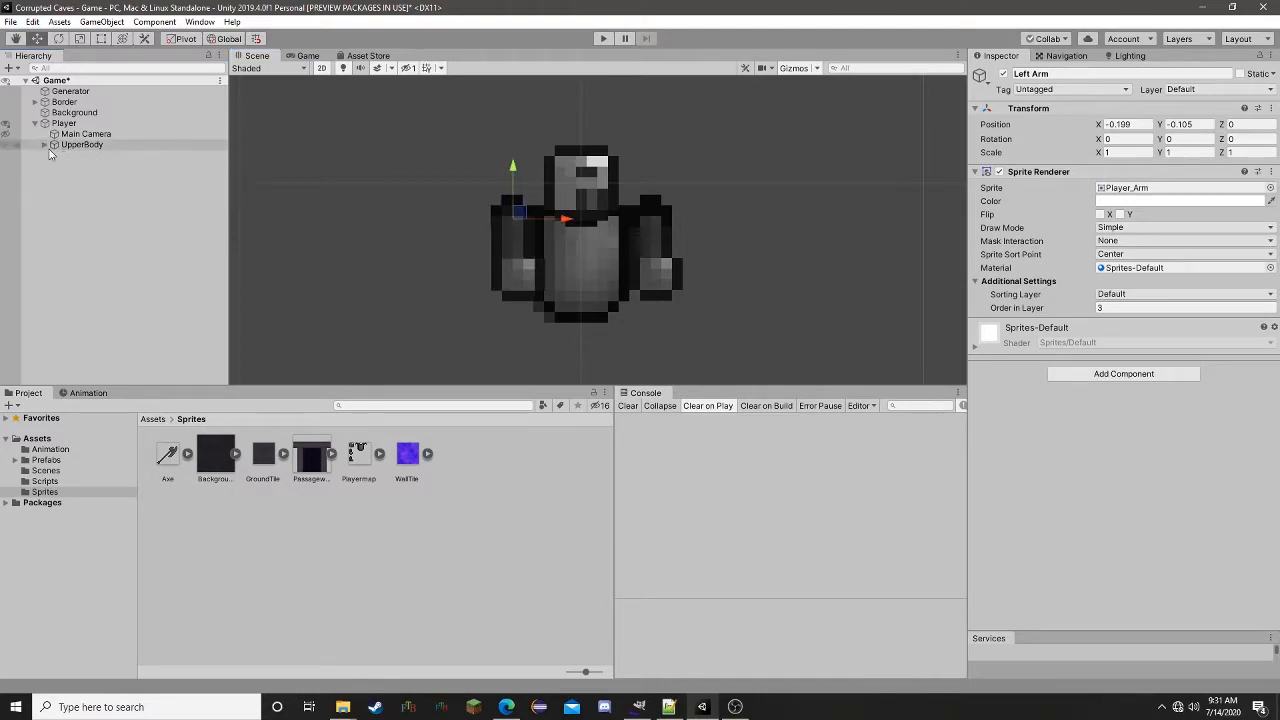
pyautogui.rightClick(68, 122)
pyautogui.click(49, 152)
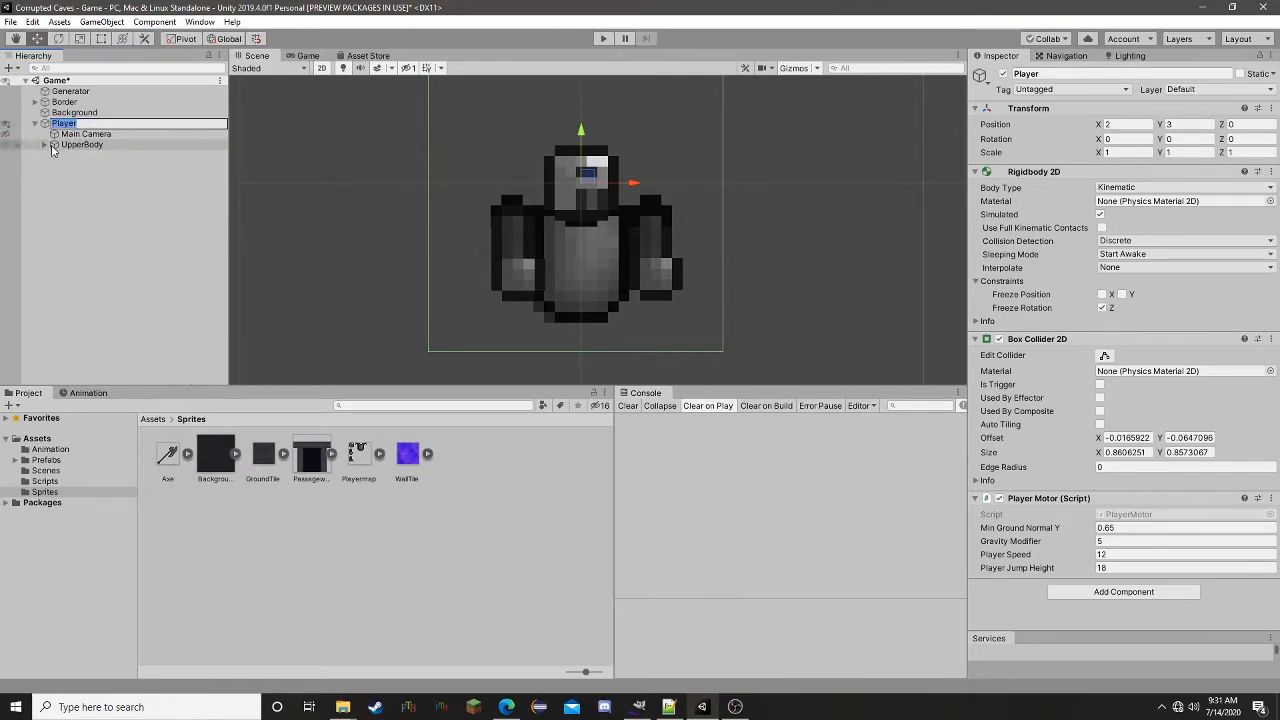
pyautogui.rightClick(76, 123)
pyautogui.moveTo(133, 281)
pyautogui.click(228, 280)
pyautogui.click(1114, 74)
pyautogui.write('Right R')
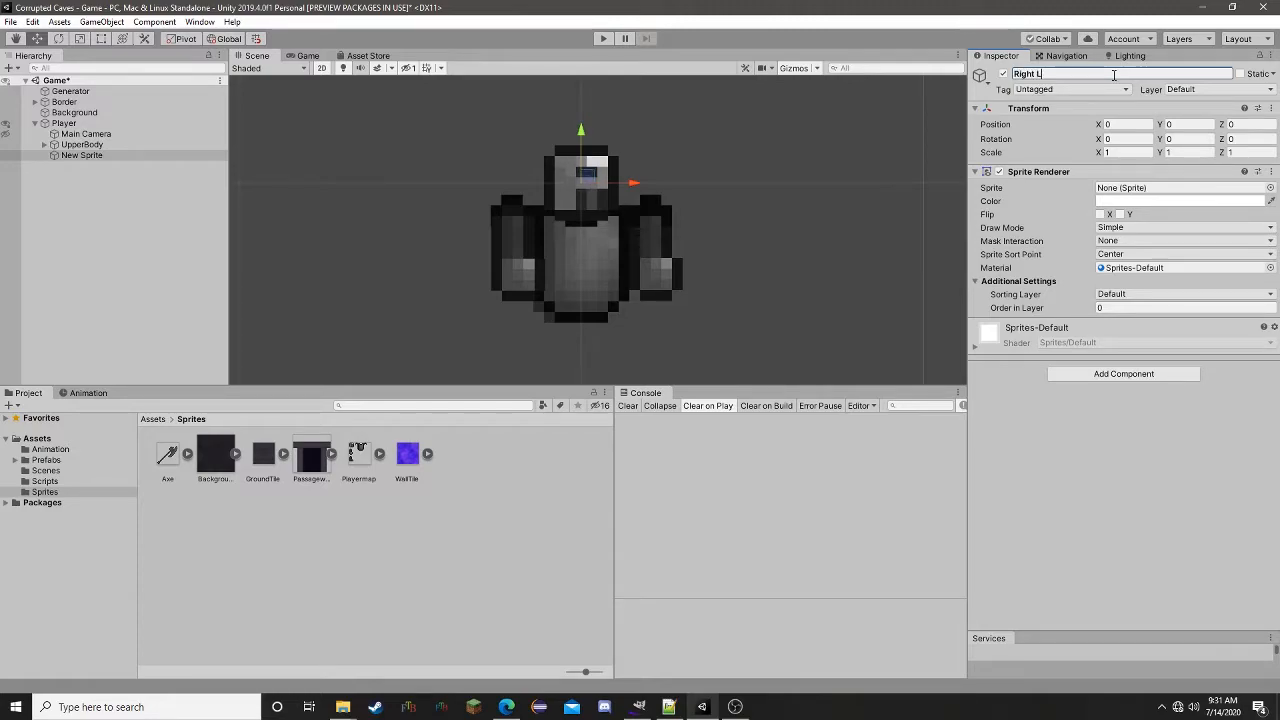
pyautogui.write('eg')
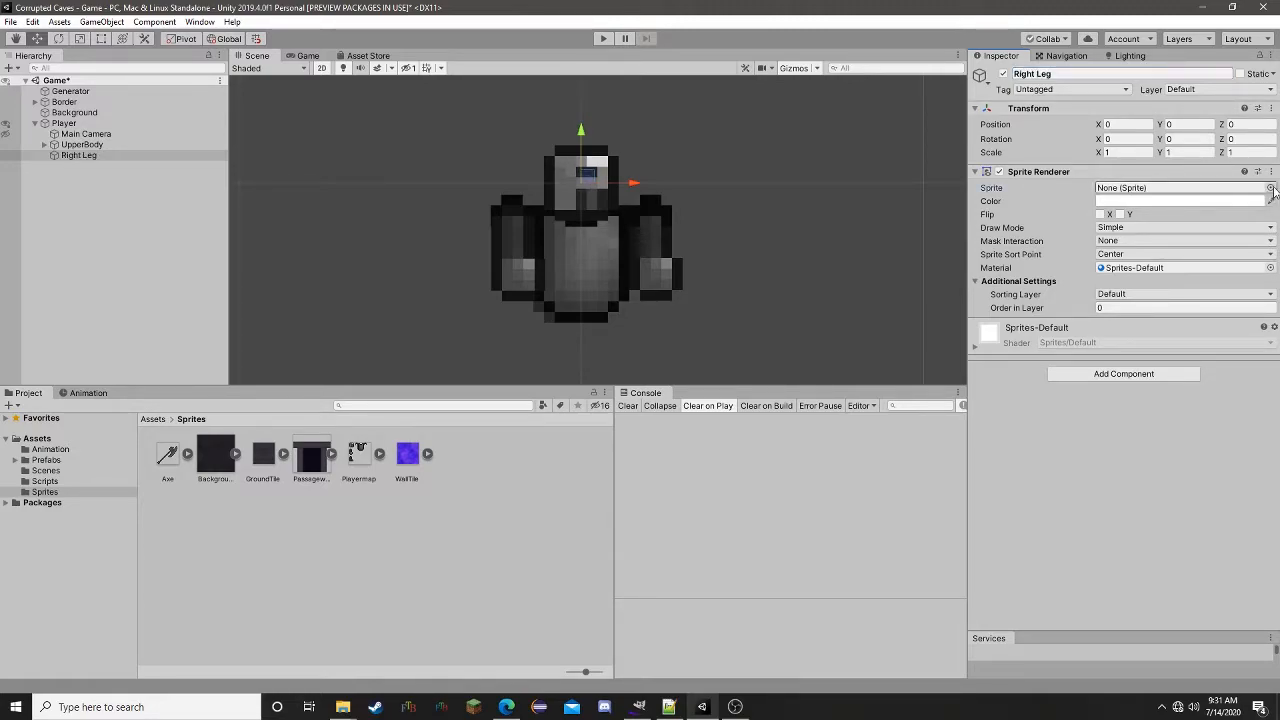
pyautogui.click(1270, 188)
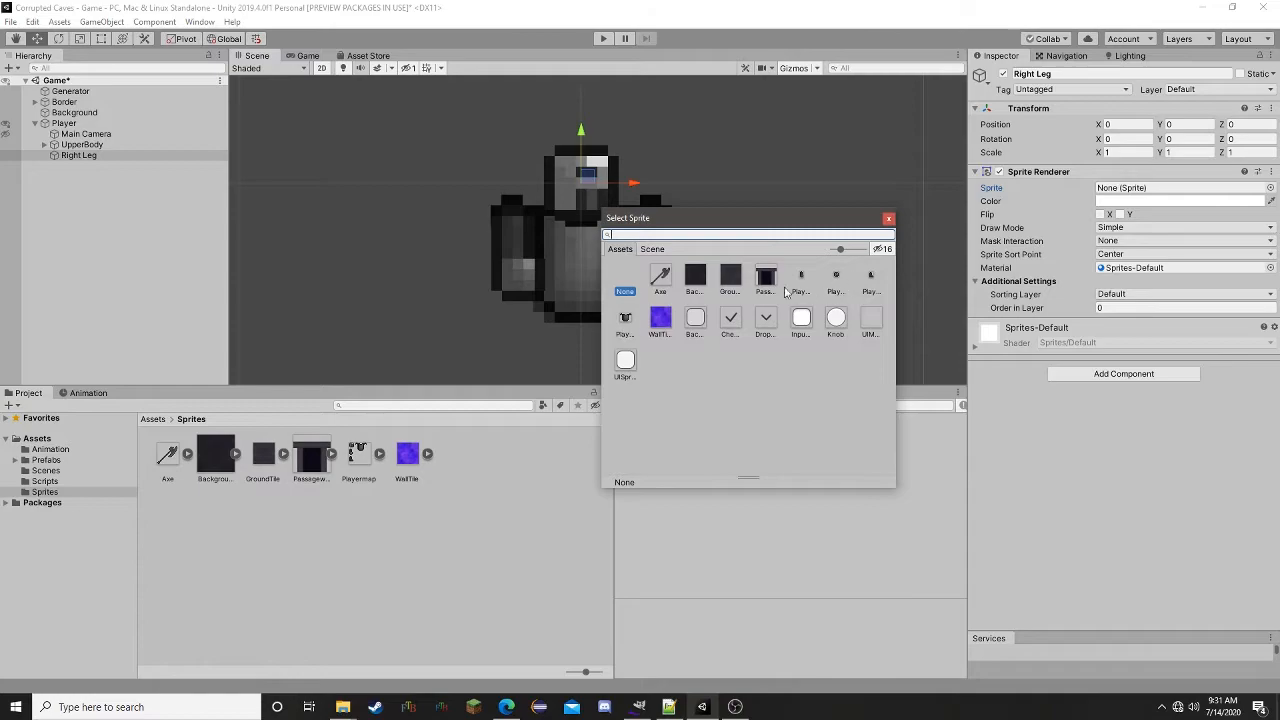
pyautogui.doubleClick(871, 280)
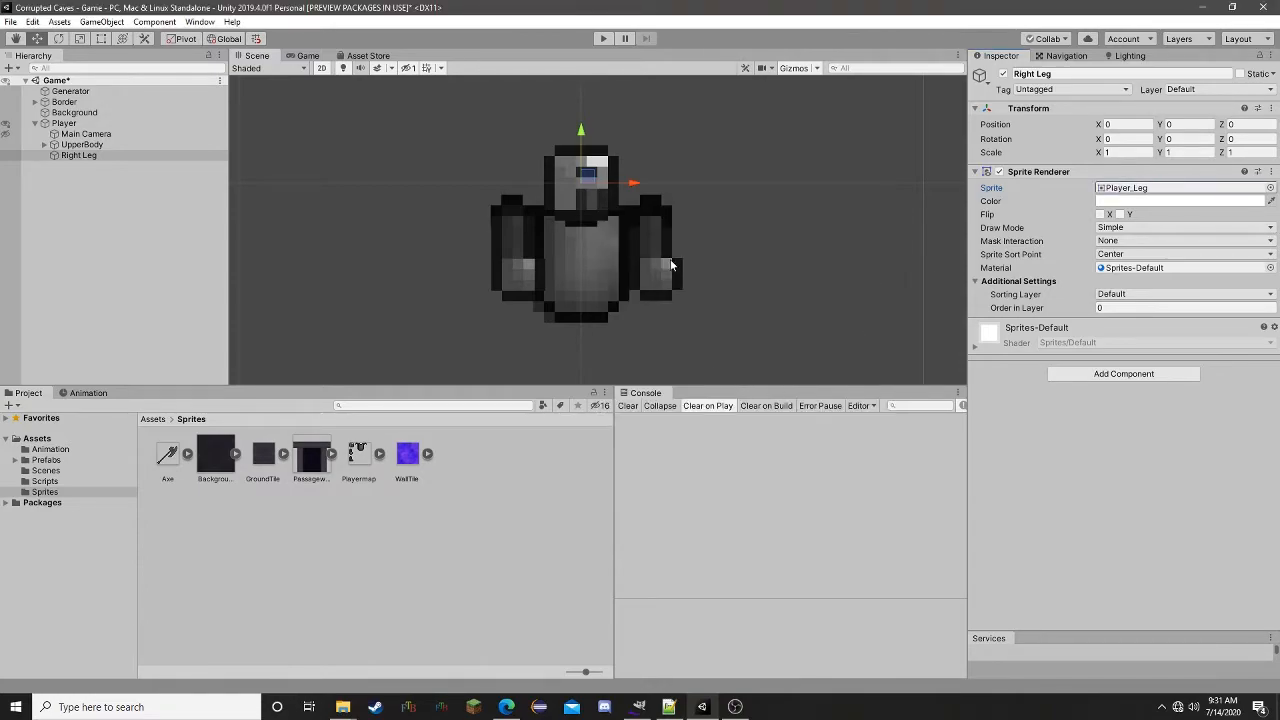
# - Move Right Leg beneath the torso's front side, at about X 0.079, Y -0.412
pyautogui.moveTo(589, 174); pyautogui.dragTo(621, 311)
pyautogui.scroll(-4, 733, 338)
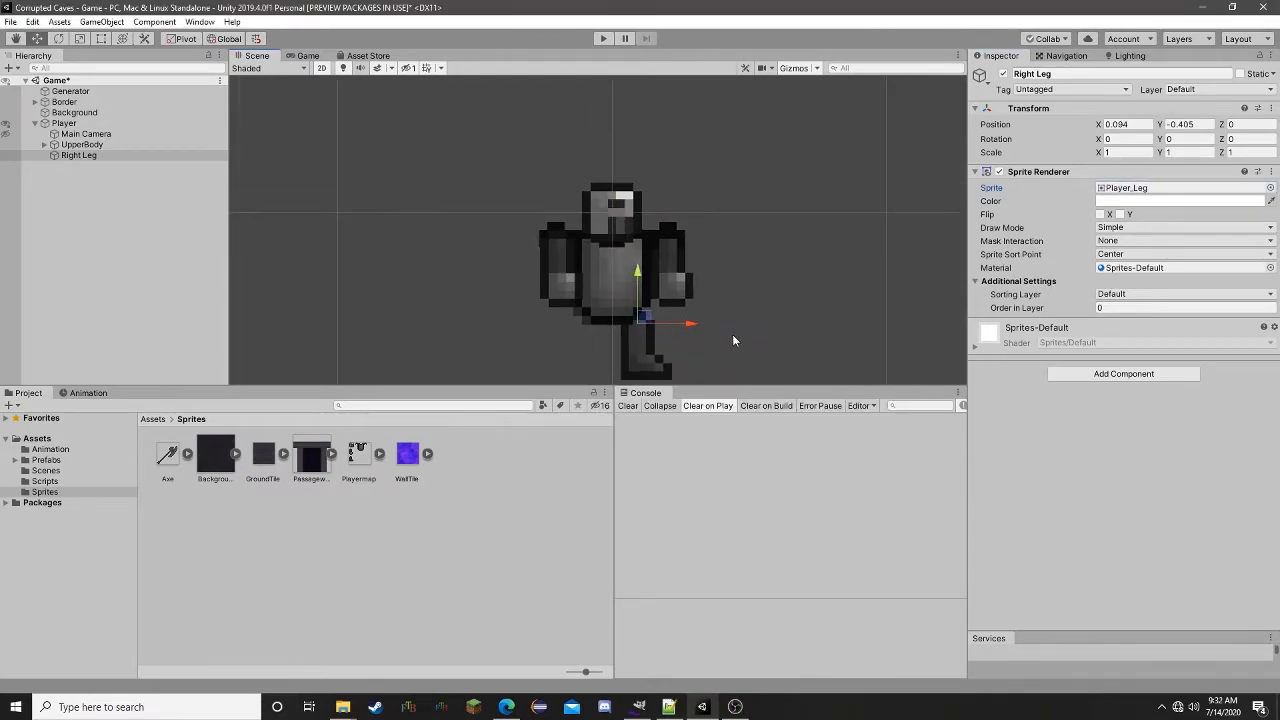
pyautogui.moveTo(733, 338); pyautogui.dragTo(697, 220, button='middle')
pyautogui.moveTo(609, 203); pyautogui.dragTo(610, 203)
pyautogui.scroll(5, 649, 229)
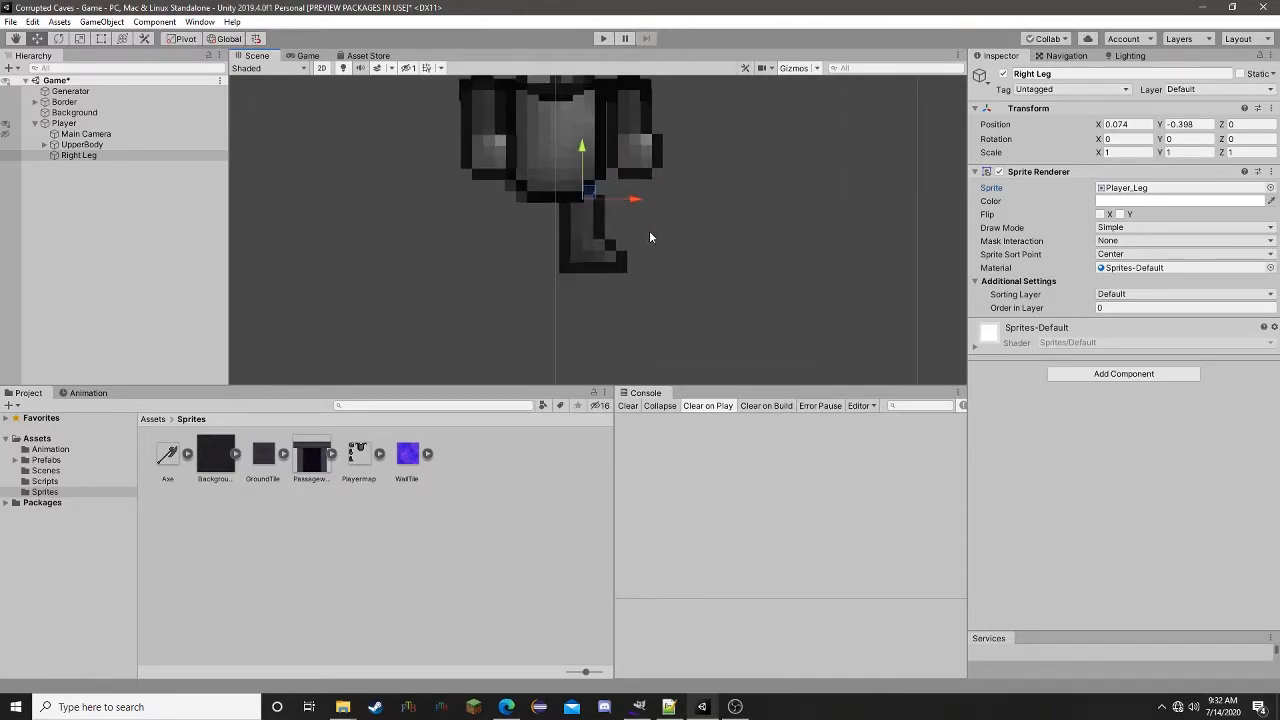
pyautogui.moveTo(575, 184); pyautogui.dragTo(576, 197)
pyautogui.moveTo(627, 245); pyautogui.dragTo(627, 249)
pyautogui.moveTo(575, 191); pyautogui.dragTo(578, 196)
pyautogui.scroll(-3, 665, 258)
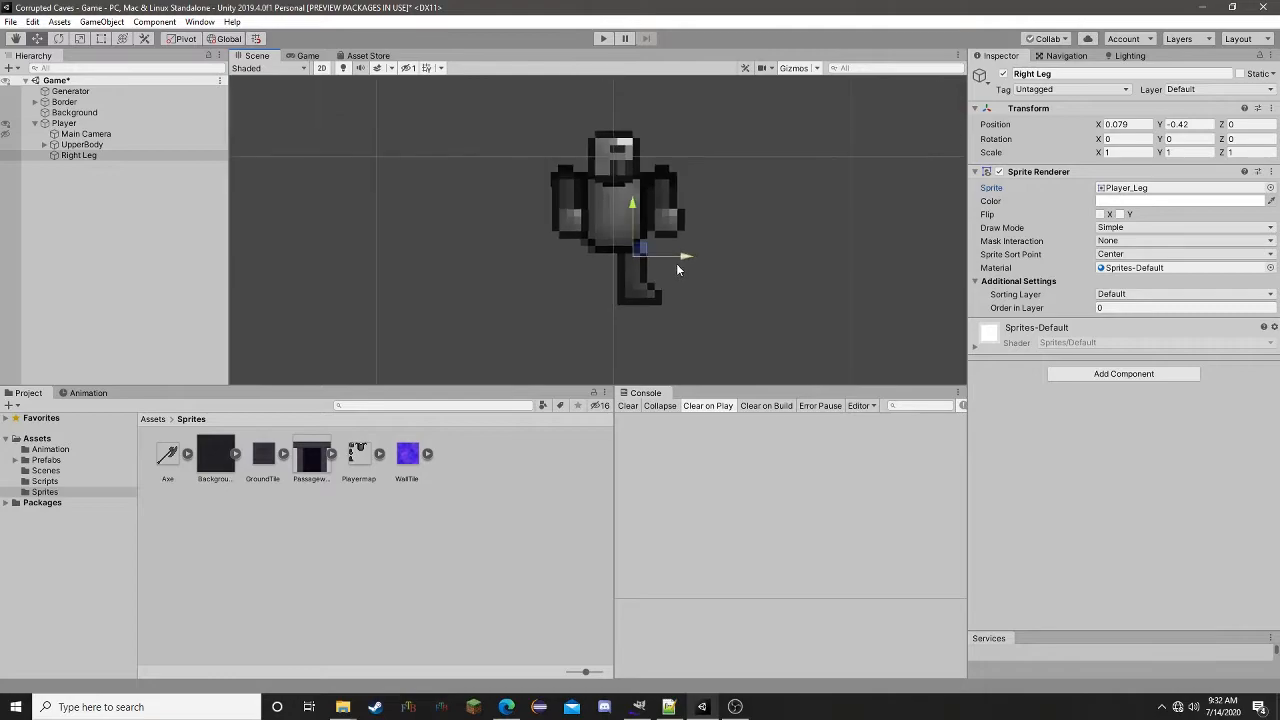
pyautogui.click(724, 258)
pyautogui.click(632, 263)
pyautogui.moveTo(632, 219); pyautogui.dragTo(630, 205)
# - Duplicate the Right Leg object and name the copy Left Leg
pyautogui.hotkey('ctrl', 'd')
pyautogui.click(1113, 74)
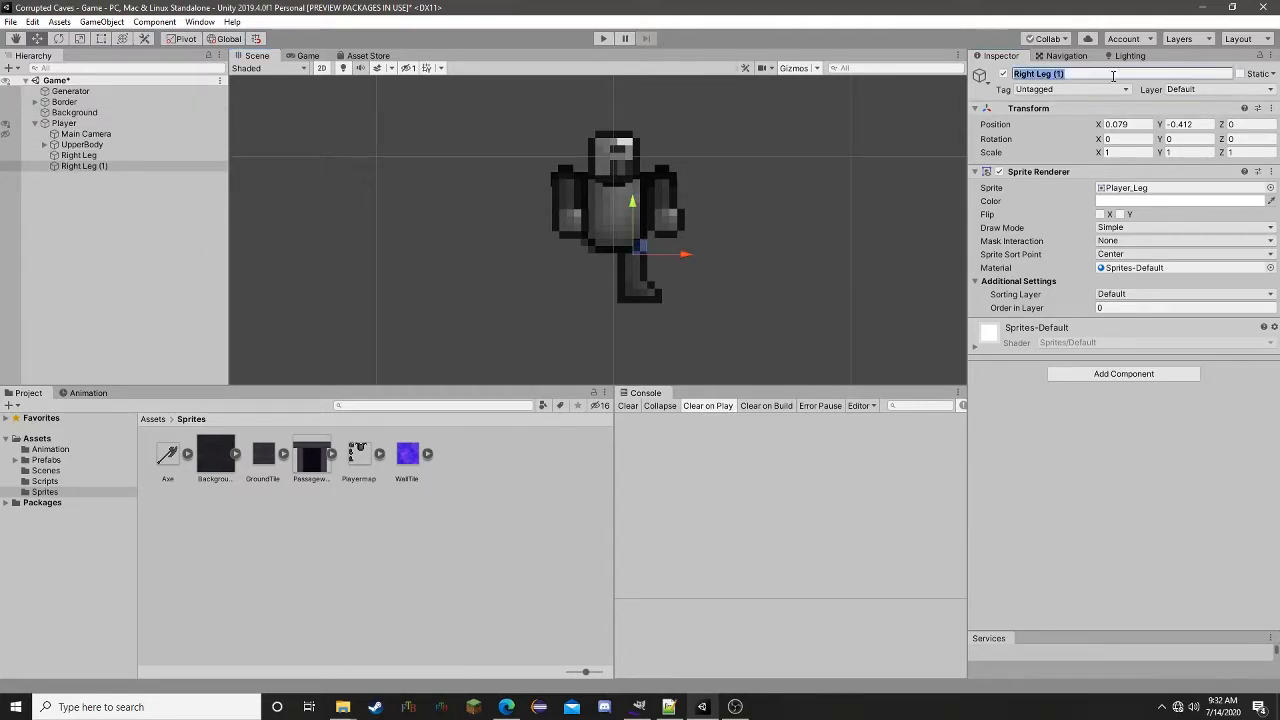
pyautogui.write('Left Lef')
pyautogui.press('BackSpace')
pyautogui.press('BackSpace')
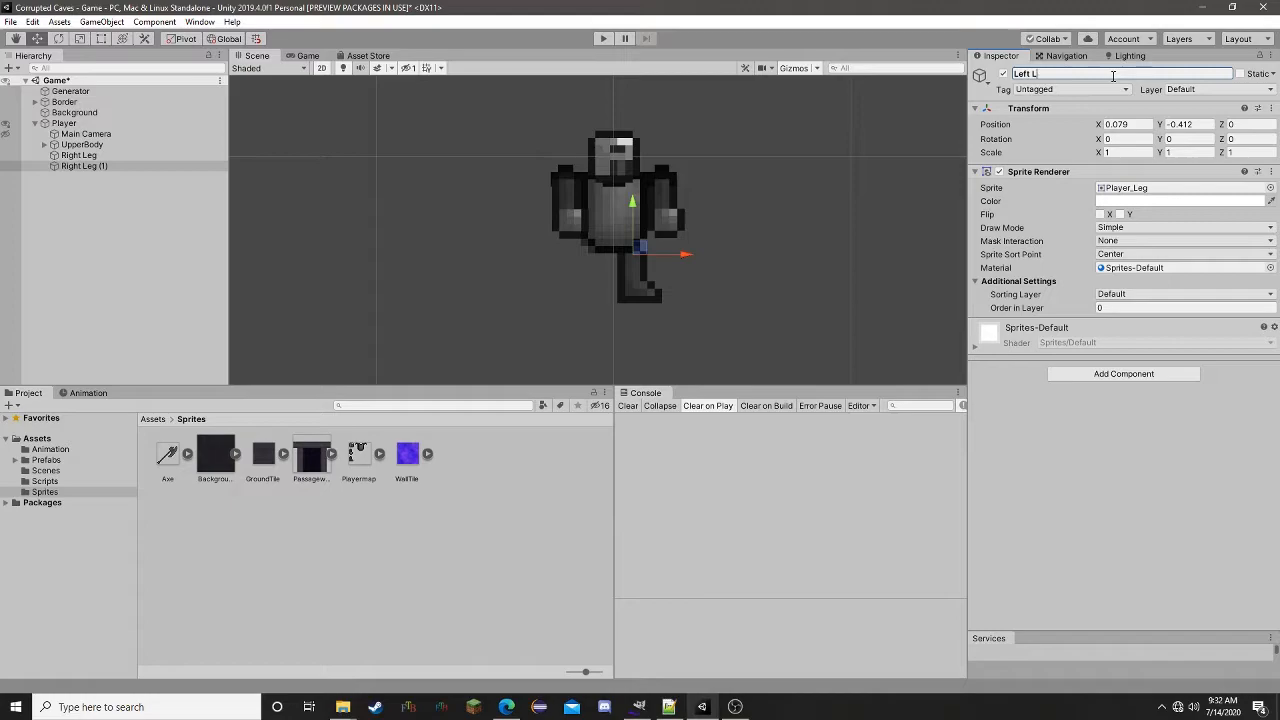
pyautogui.press('Return')
# - Space the legs at about X -0.051 for Left Leg and X 0.071 for Right Leg, and set Left Leg's Order in Layer to 1
pyautogui.moveTo(678, 254); pyautogui.dragTo(648, 263)
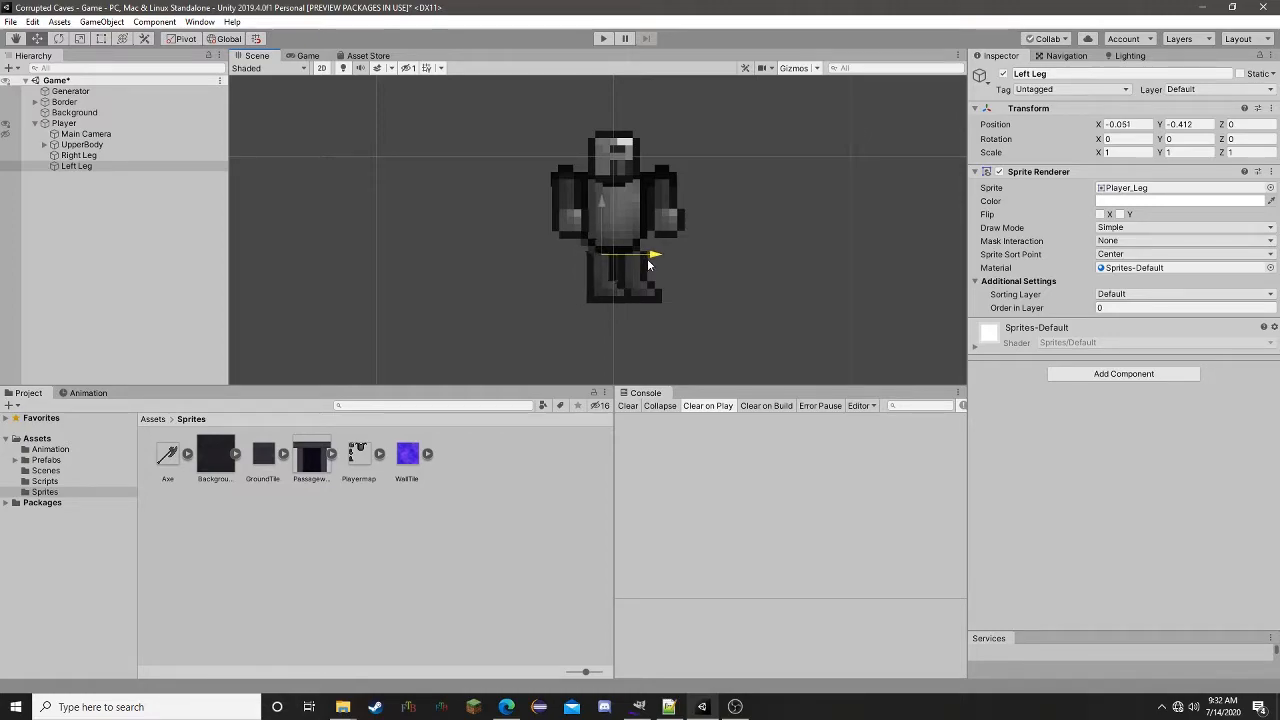
pyautogui.click(654, 285)
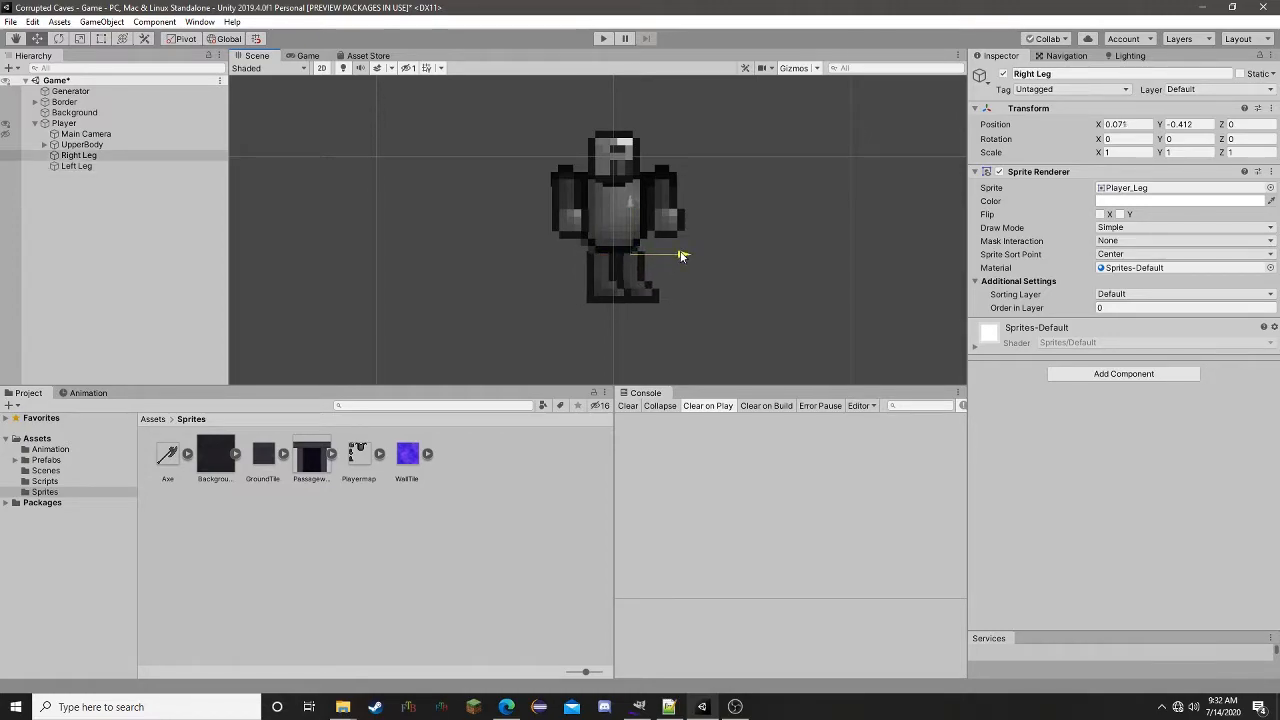
pyautogui.click(616, 293)
pyautogui.click(1119, 309)
pyautogui.write('1')
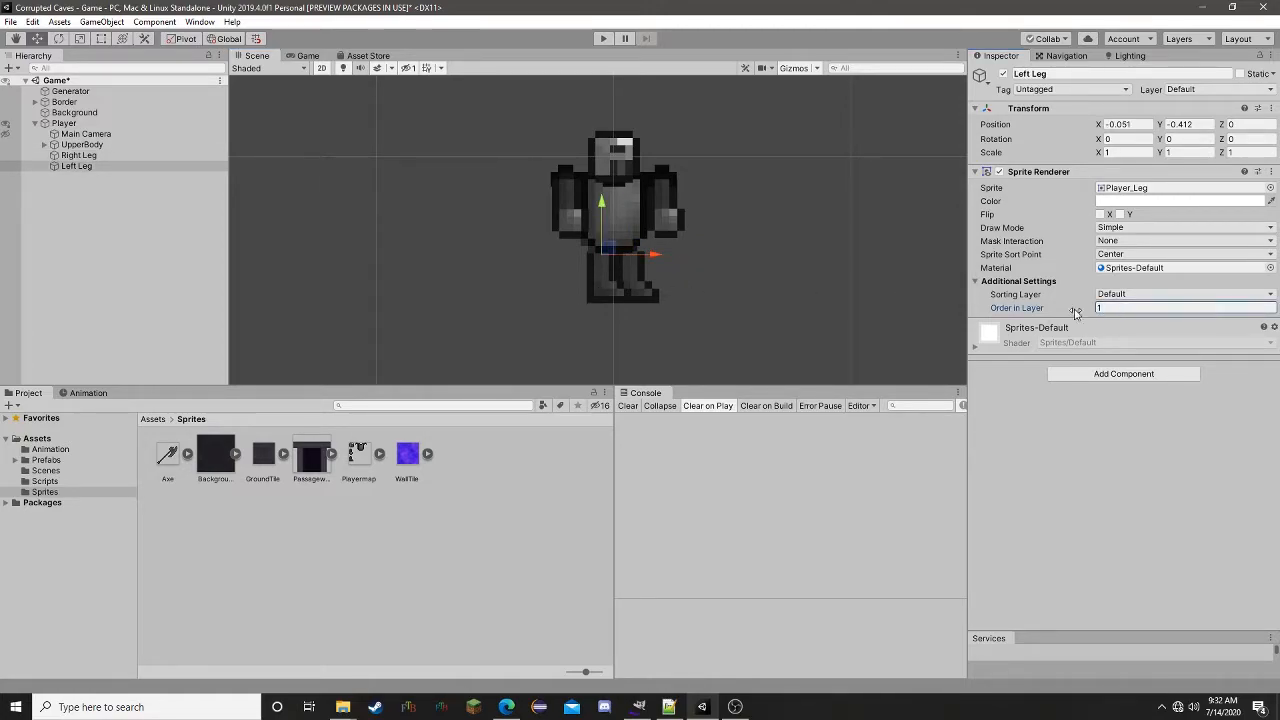
# - Nudge both legs up against the underside of the torso, placing Left Leg at about X -0.053, Y -0.388
pyautogui.scroll(4, 678, 280)
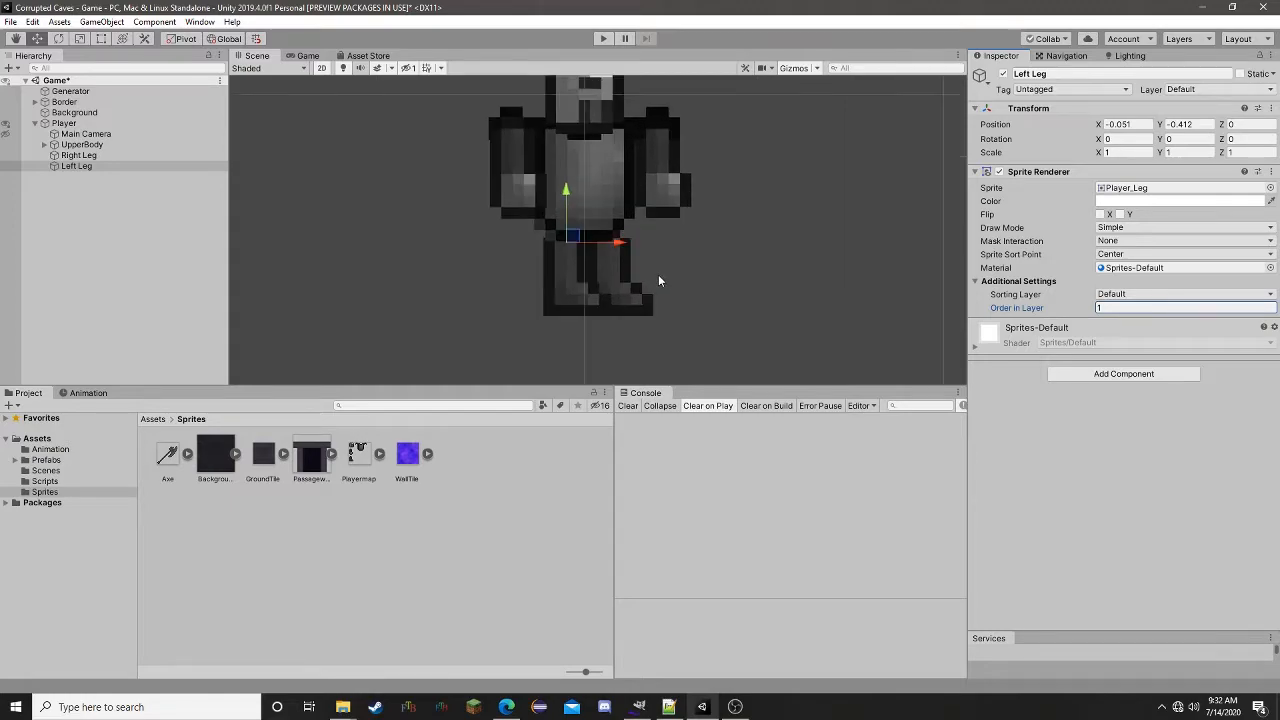
pyautogui.click(611, 269)
pyautogui.moveTo(652, 243); pyautogui.dragTo(553, 183)
pyautogui.click(525, 274)
pyautogui.click(627, 251)
pyautogui.scroll(-6, 690, 263)
pyautogui.scroll(9, 647, 252)
pyautogui.click(551, 297)
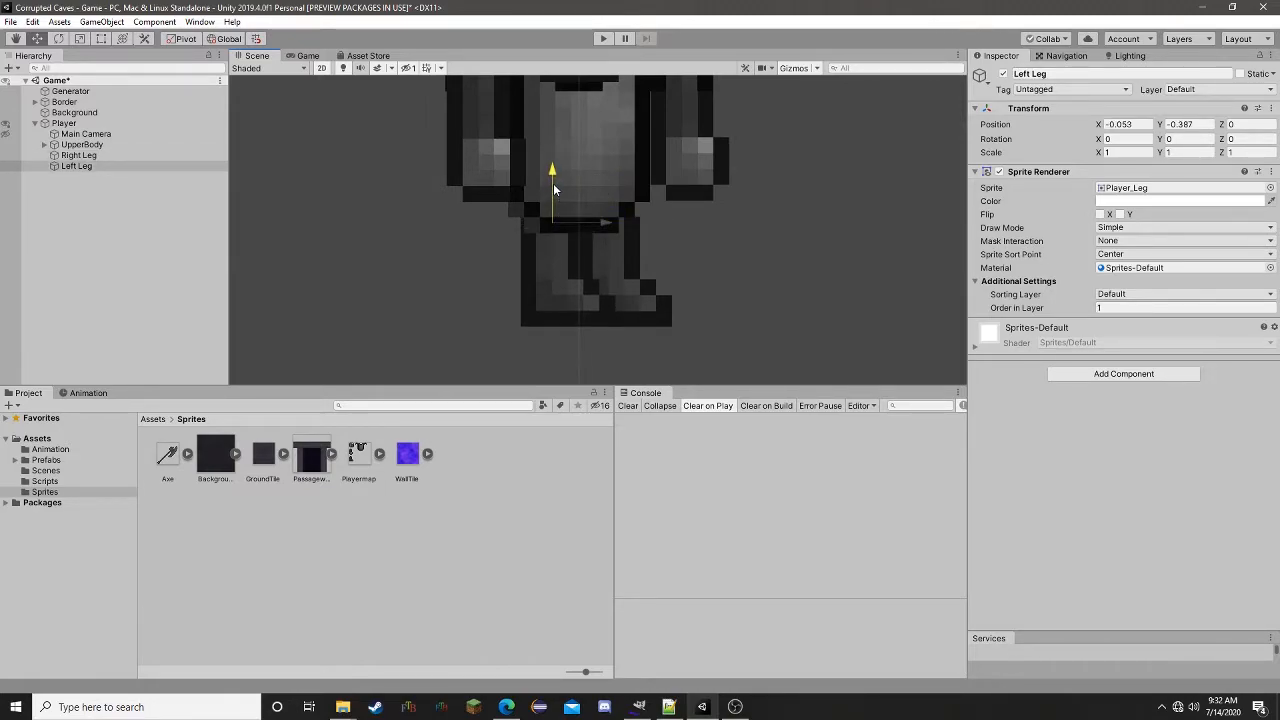
pyautogui.scroll(-5, 701, 294)
pyautogui.scroll(-3, 701, 292)
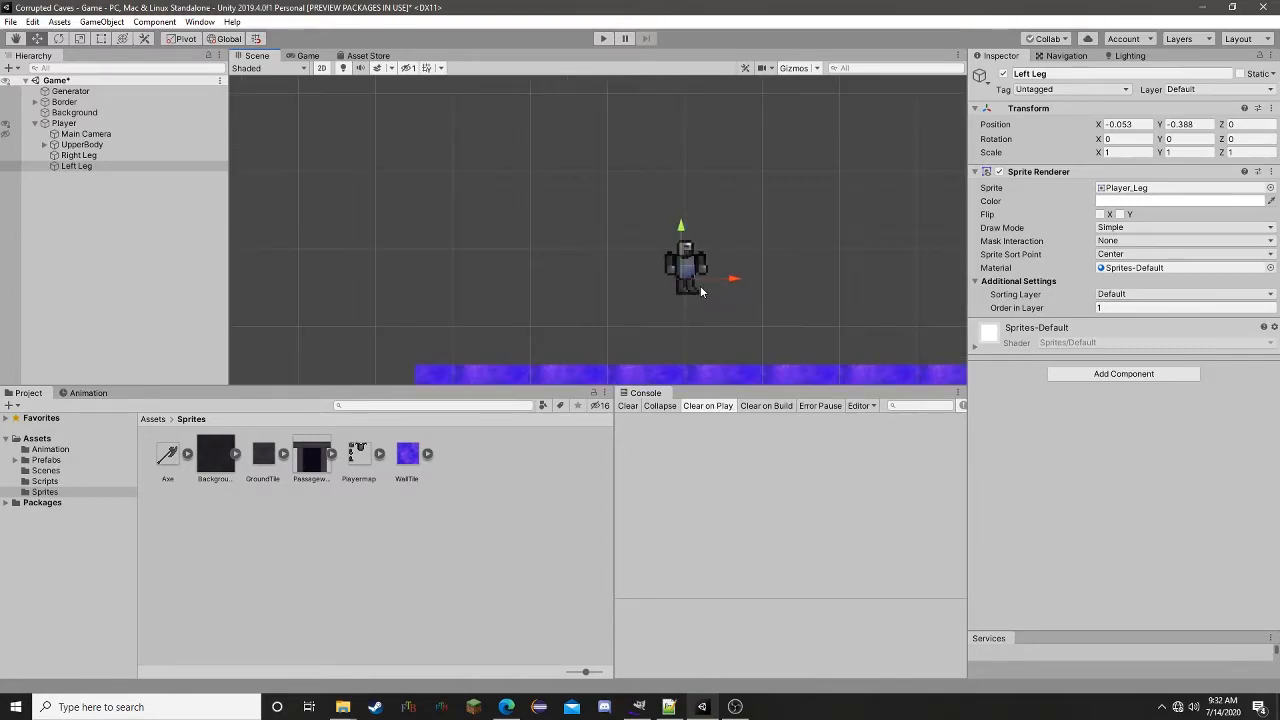
pyautogui.click(796, 260)
pyautogui.scroll(3, 706, 270)
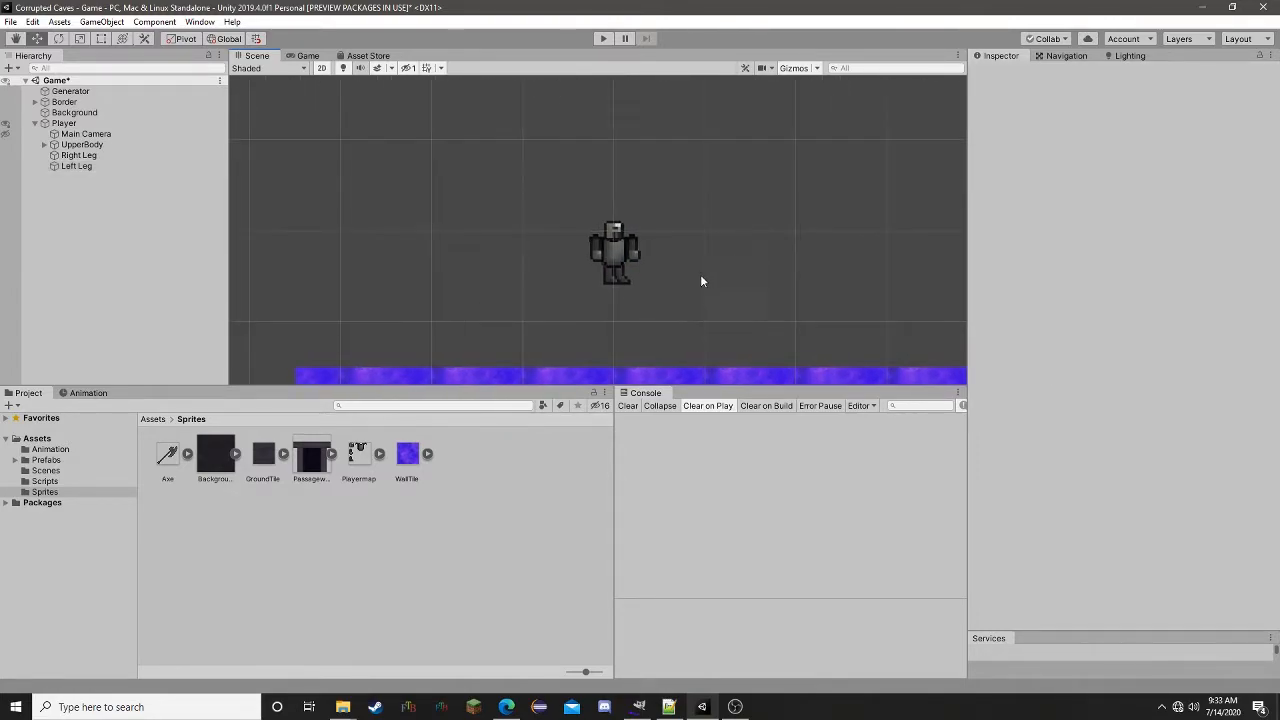
# - Extend the lower edge of Player's Box Collider 2D down to the feet
pyautogui.click(74, 124)
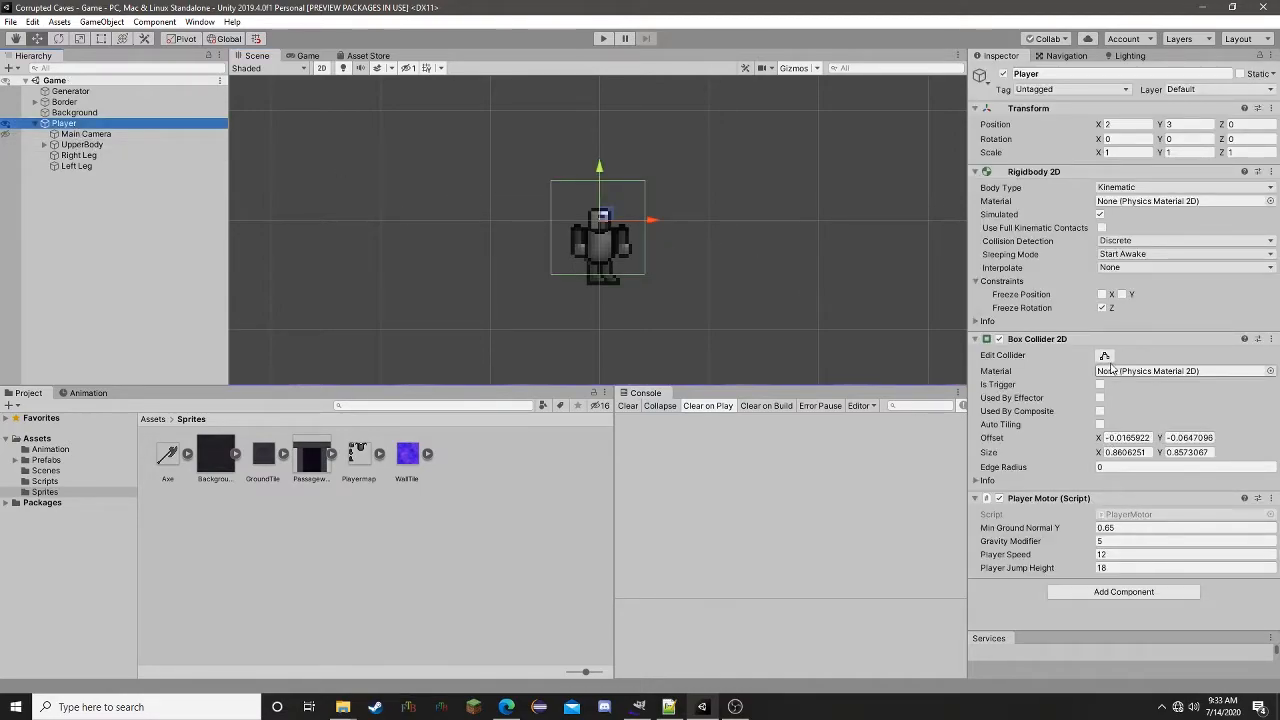
pyautogui.click(1105, 355)
pyautogui.moveTo(594, 272); pyautogui.dragTo(599, 284)
pyautogui.scroll(3, 605, 266)
pyautogui.click(600, 150)
pyautogui.click(585, 268)
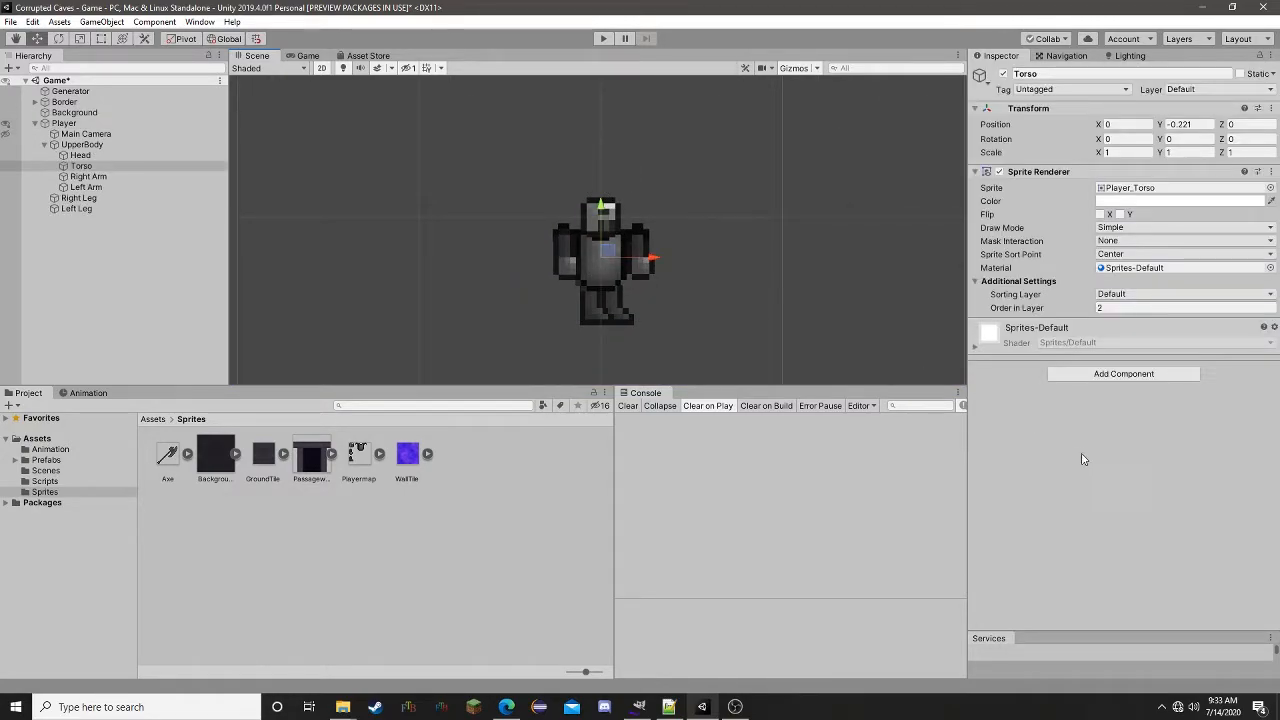
# - Fit the top and sides of Player's Box Collider 2D to the body, about 0.492 by 0.705 in size, and save the scene
pyautogui.click(106, 124)
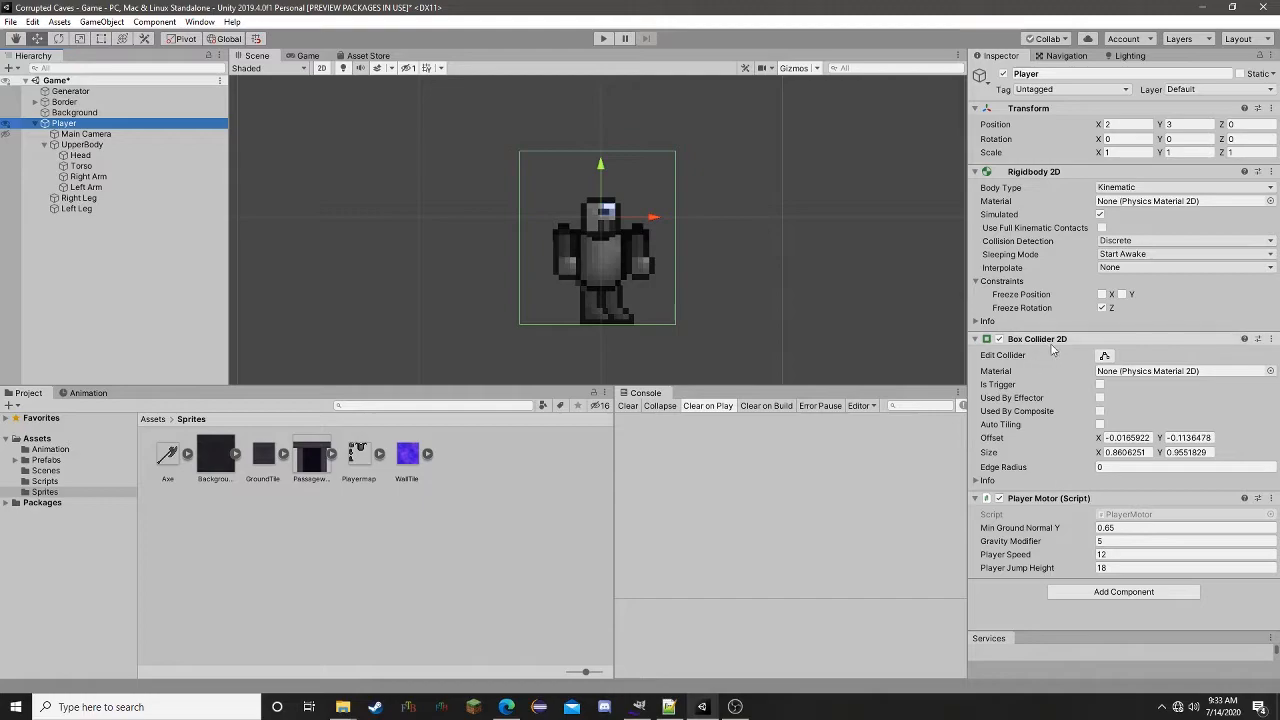
pyautogui.click(1104, 356)
pyautogui.moveTo(597, 150); pyautogui.dragTo(604, 199)
pyautogui.moveTo(678, 260); pyautogui.dragTo(649, 260)
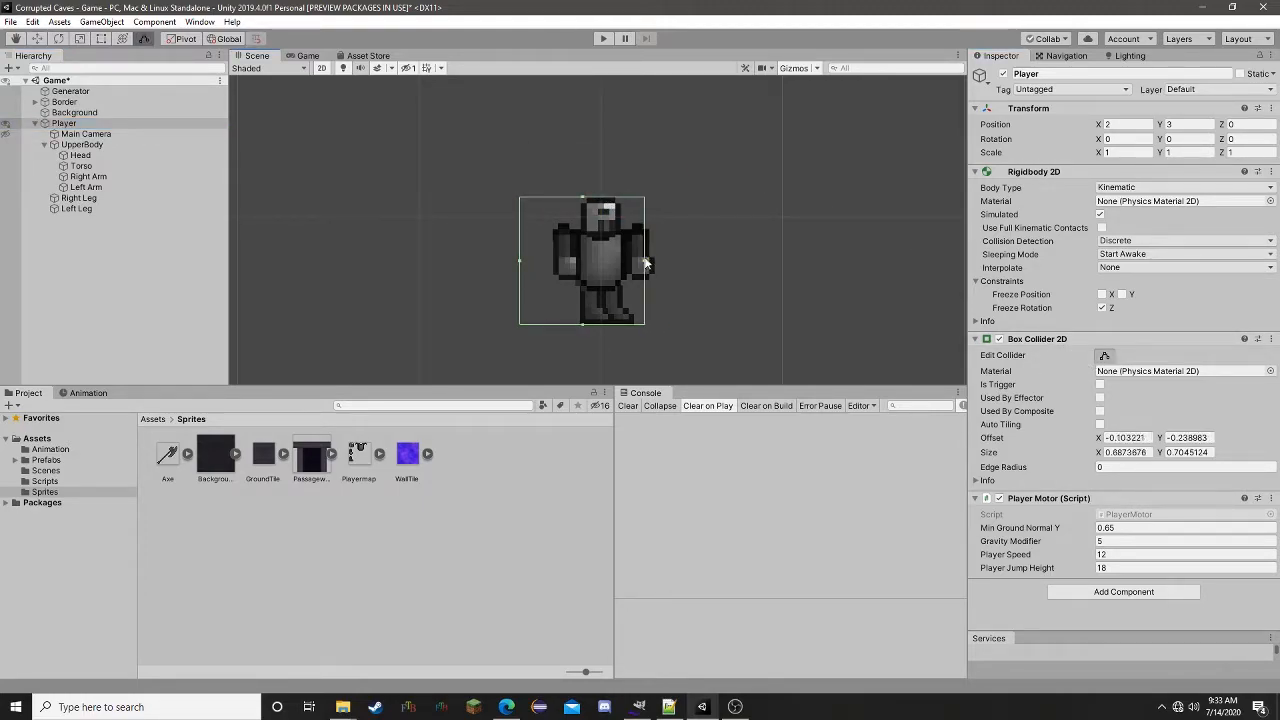
pyautogui.moveTo(520, 262); pyautogui.dragTo(560, 264)
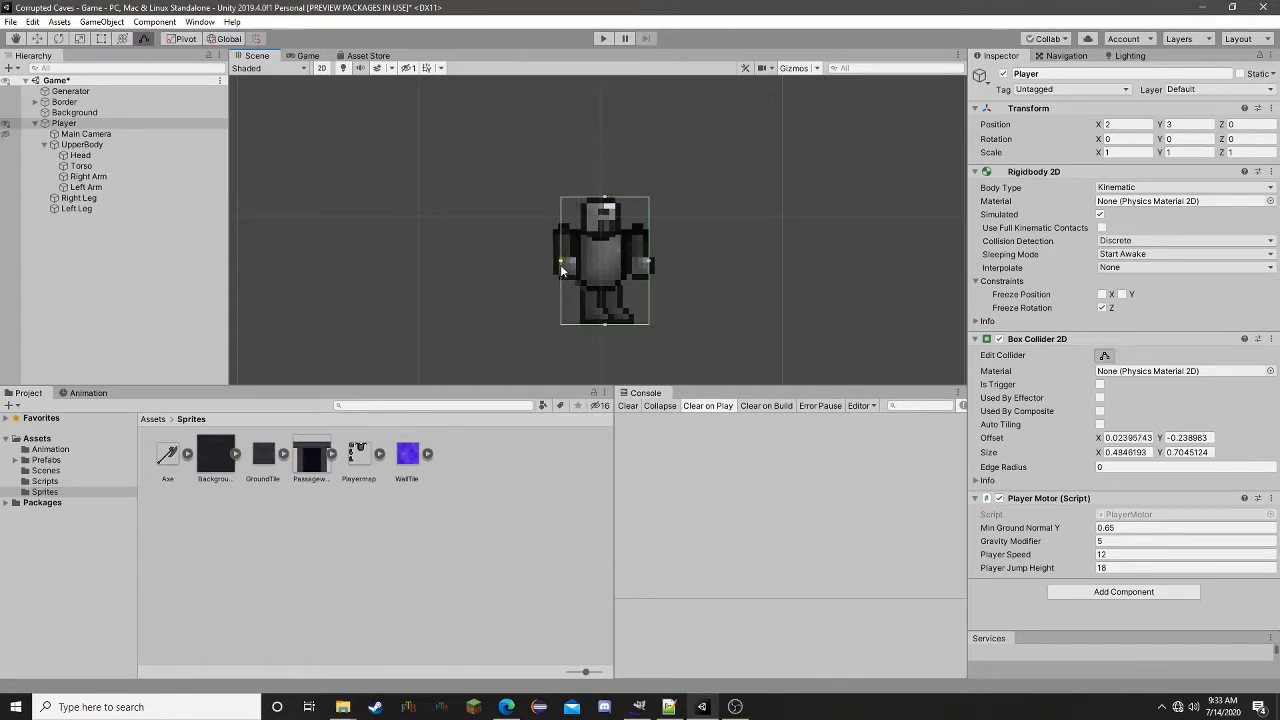
pyautogui.moveTo(651, 260); pyautogui.dragTo(651, 260)
pyautogui.moveTo(561, 259); pyautogui.dragTo(560, 259)
pyautogui.hotkey('ctrl', 's')
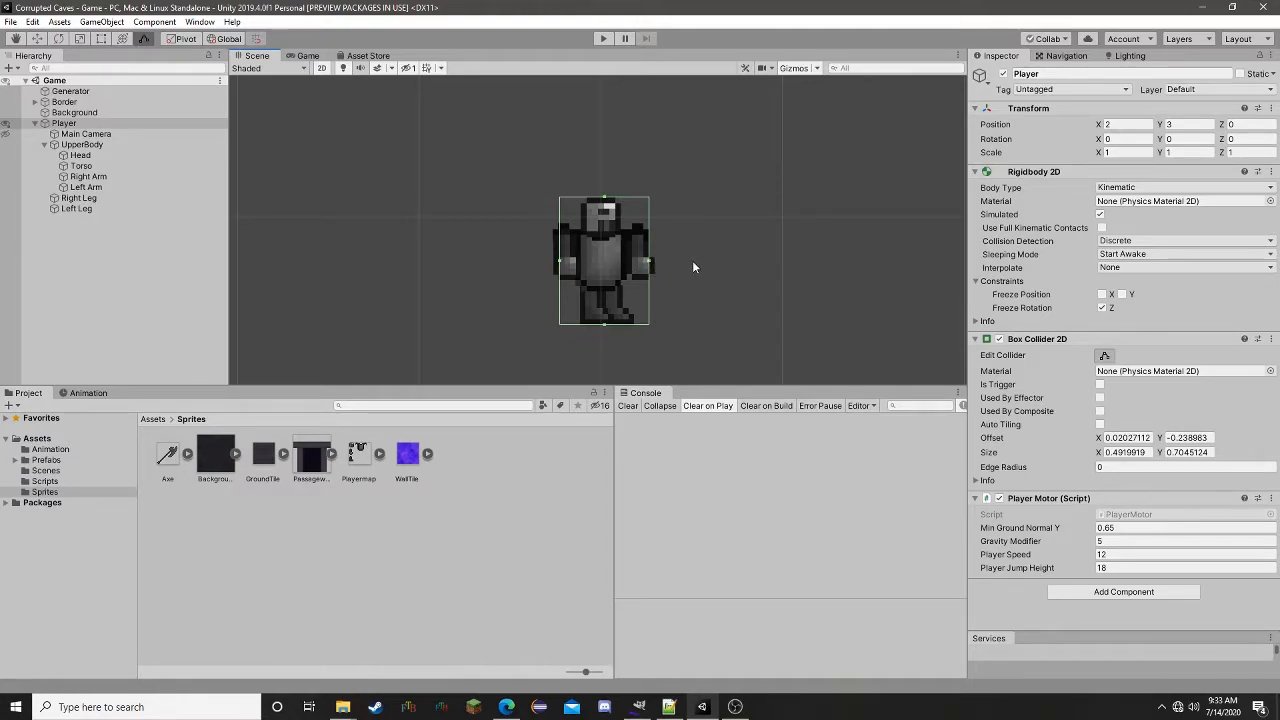
pyautogui.click(695, 264)
pyautogui.scroll(-2, 680, 268)
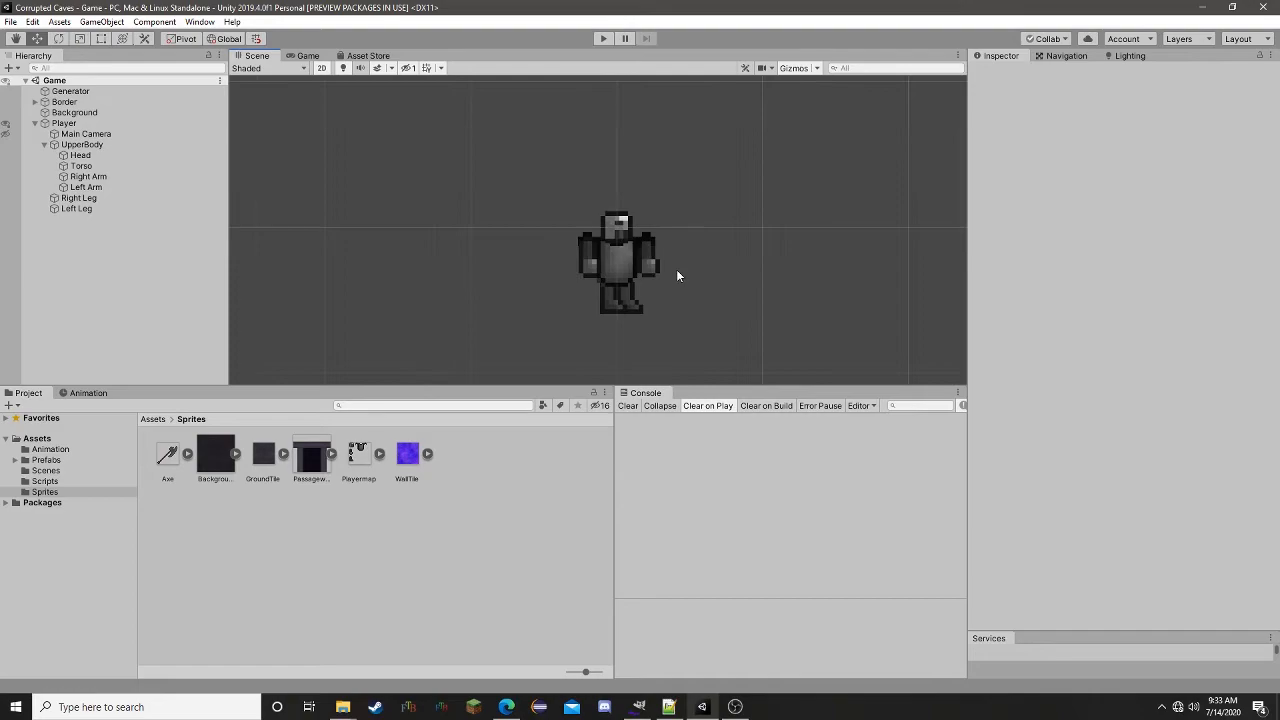
# - Move Player onto the upper border wall at about X 2.48, Y 1.19 to compare its size with the tiles
pyautogui.click(45, 145)
pyautogui.click(64, 124)
pyautogui.scroll(-8, 683, 265)
pyautogui.scroll(-4, 693, 275)
pyautogui.moveTo(712, 274); pyautogui.dragTo(628, 192, button='middle')
pyautogui.moveTo(547, 165); pyautogui.dragTo(578, 260)
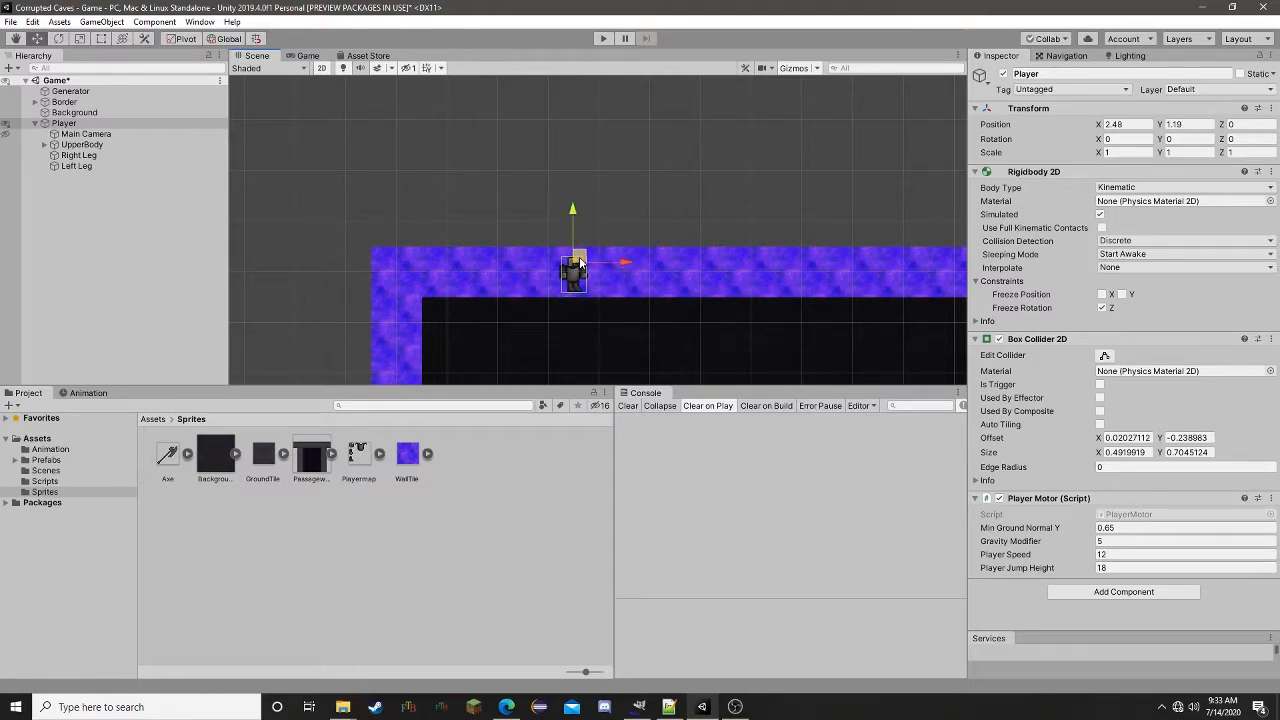
pyautogui.scroll(6, 566, 288)
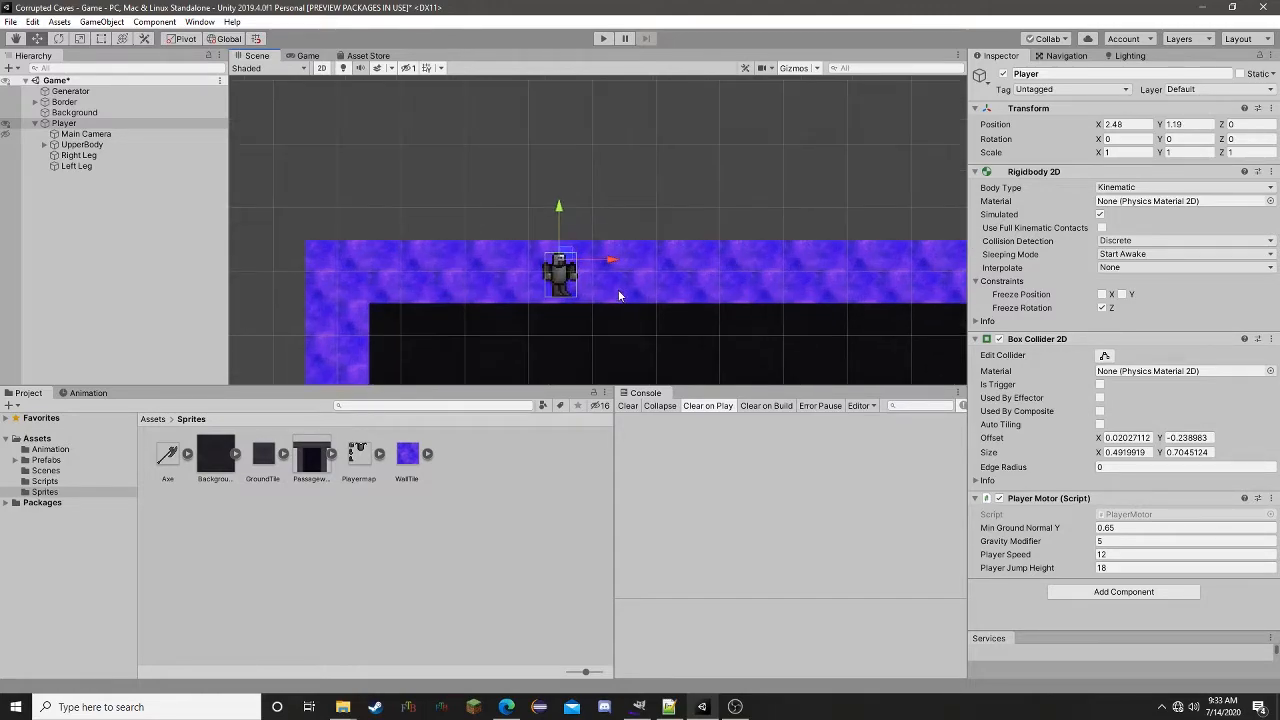
# - Scale Player uniformly to about 1.328 and realign it with the border wall at about X 2.501, Y 1.285
pyautogui.click(62, 123)
pyautogui.click(80, 38)
pyautogui.moveTo(524, 228); pyautogui.dragTo(545, 229)
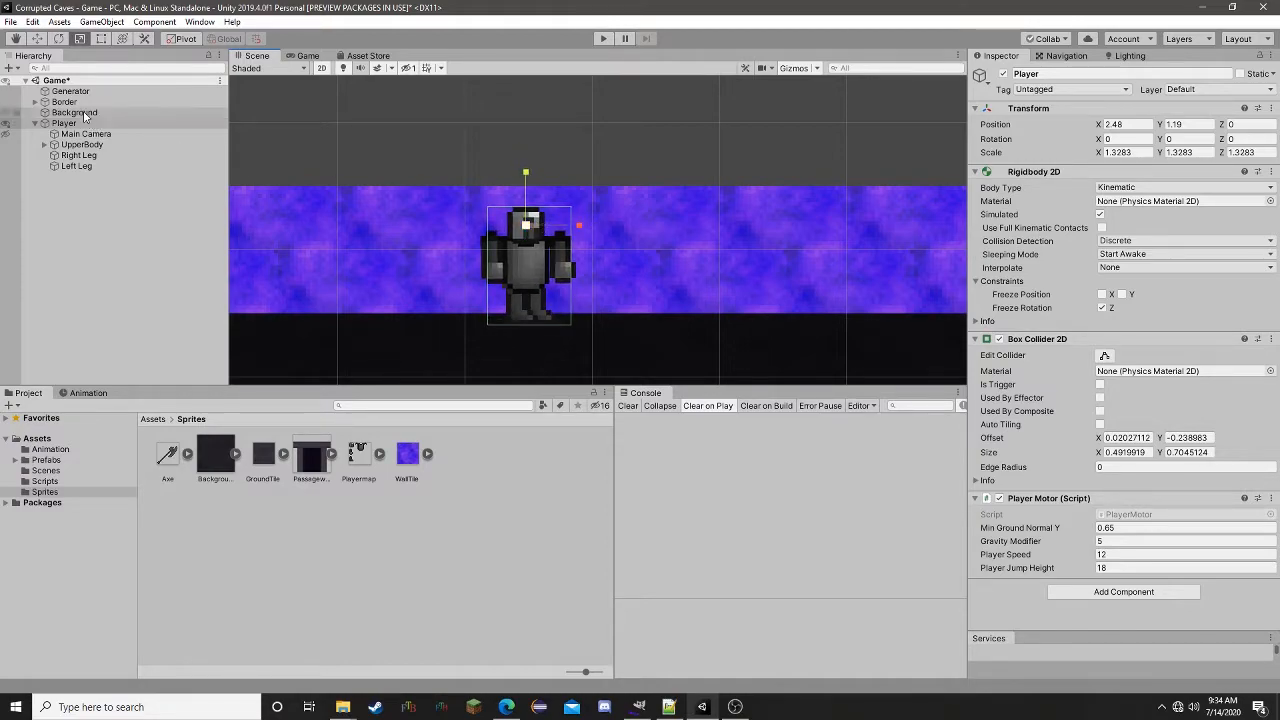
pyautogui.click(15, 38)
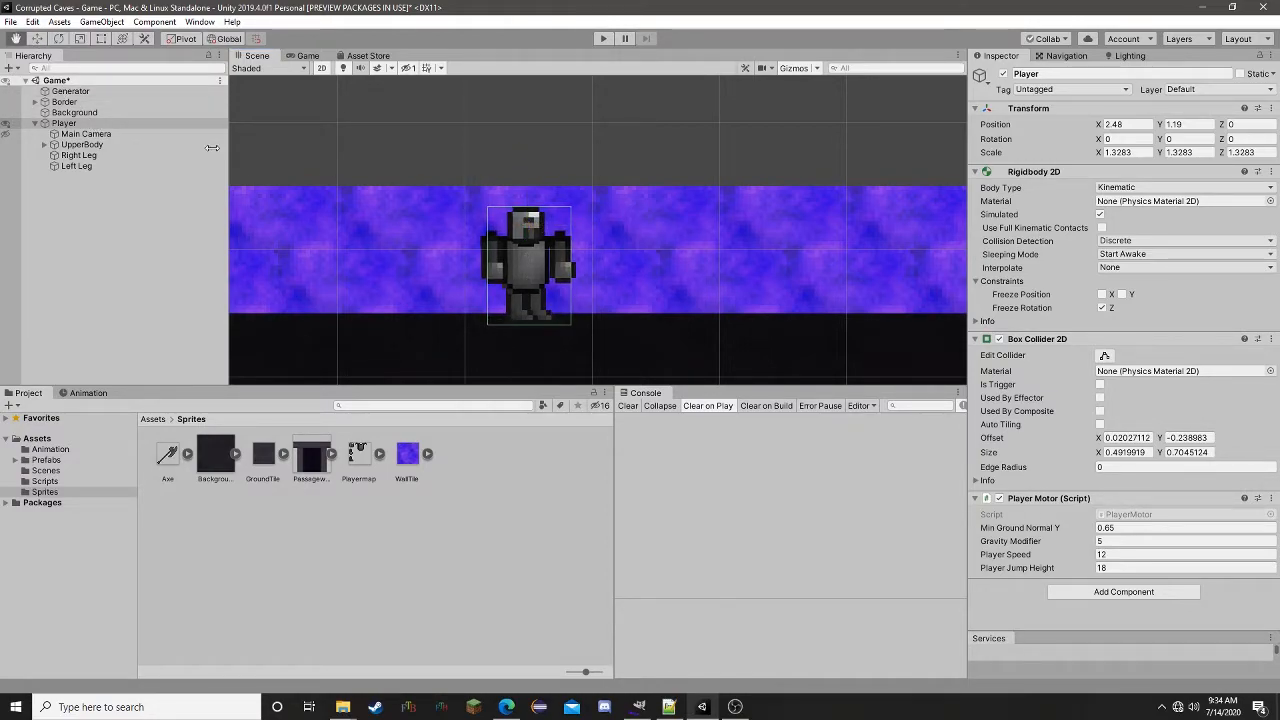
pyautogui.click(36, 38)
pyautogui.moveTo(526, 176); pyautogui.dragTo(525, 161)
pyautogui.moveTo(573, 211); pyautogui.dragTo(576, 210)
# - Move Player inside the cave near its upper-left corner, at about X 0.512, Y 0.027, and save the scene
pyautogui.scroll(-10, 646, 287)
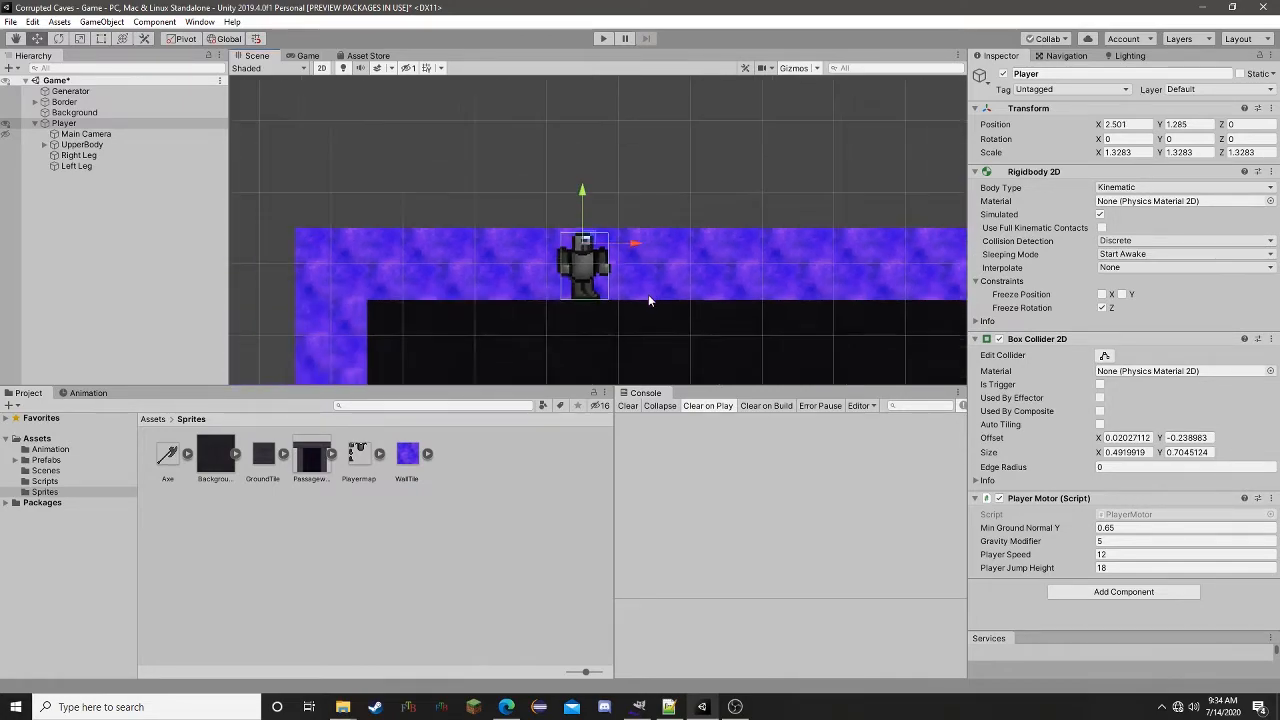
pyautogui.scroll(-3, 648, 294)
pyautogui.scroll(-2, 648, 289)
pyautogui.moveTo(665, 324); pyautogui.dragTo(633, 235, button='middle')
pyautogui.scroll(5, 540, 300)
pyautogui.moveTo(617, 127); pyautogui.dragTo(454, 231)
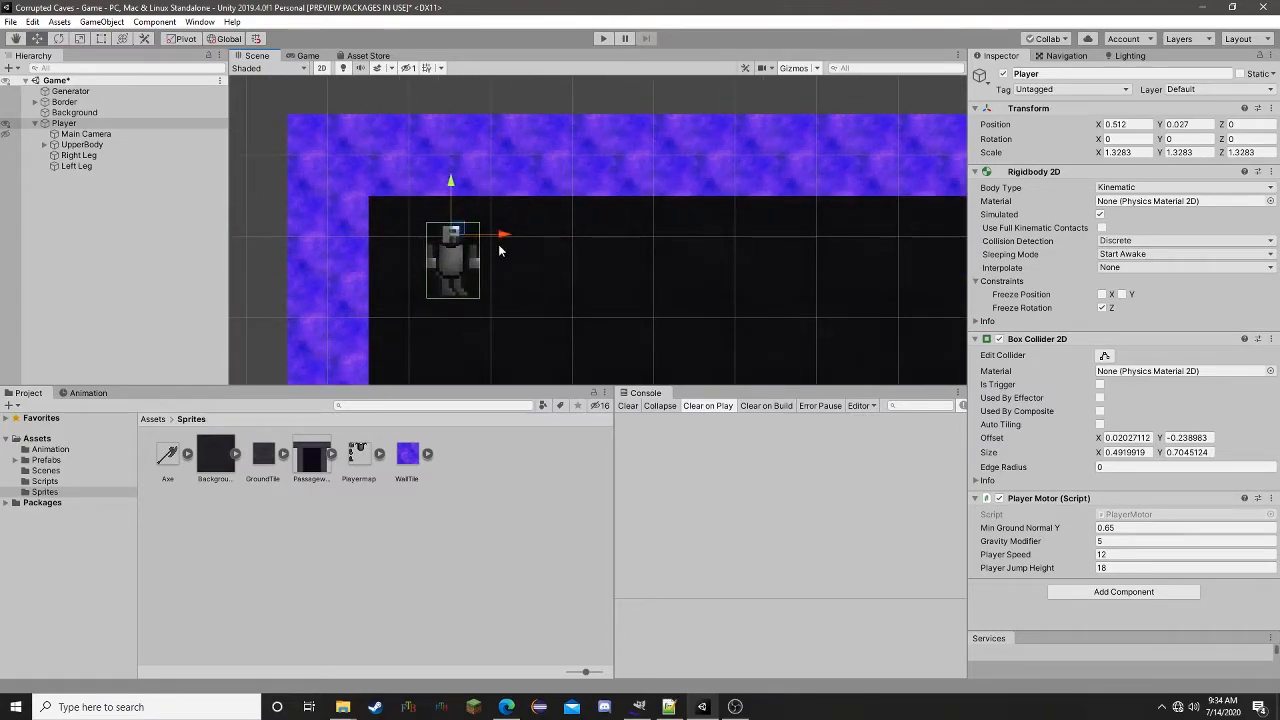
pyautogui.click(444, 268)
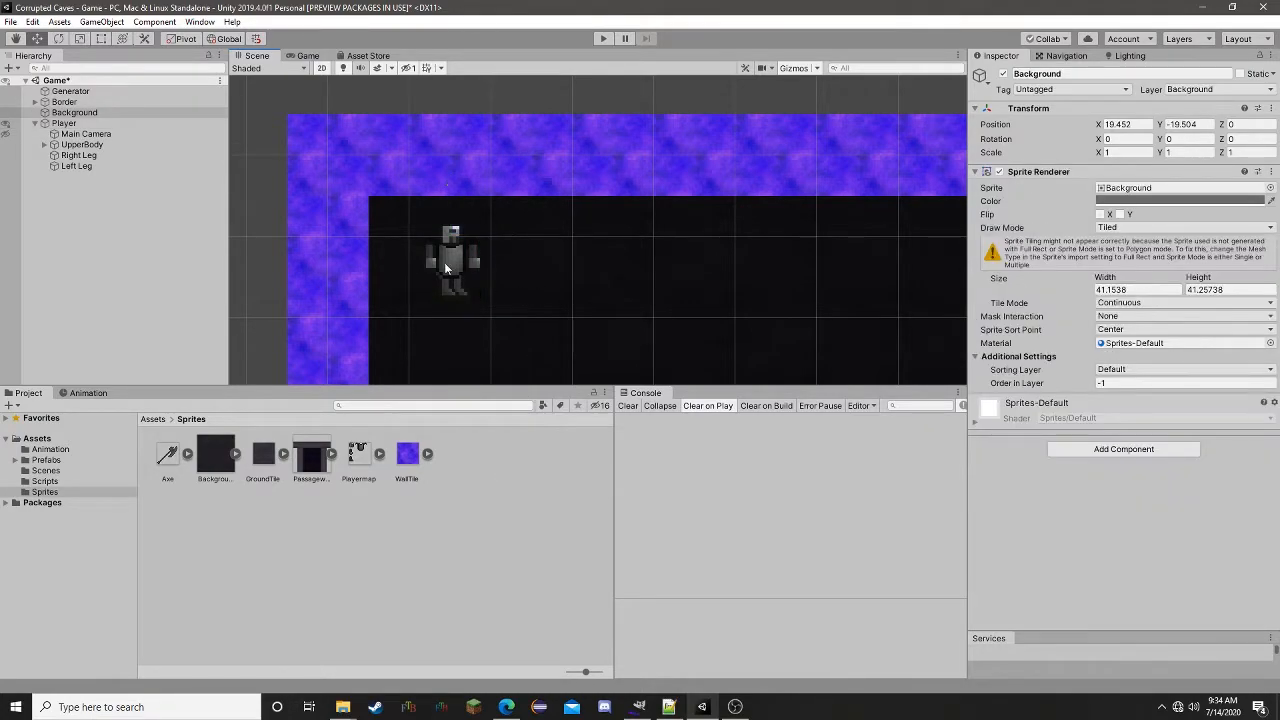
pyautogui.hotkey('ctrl', 's')
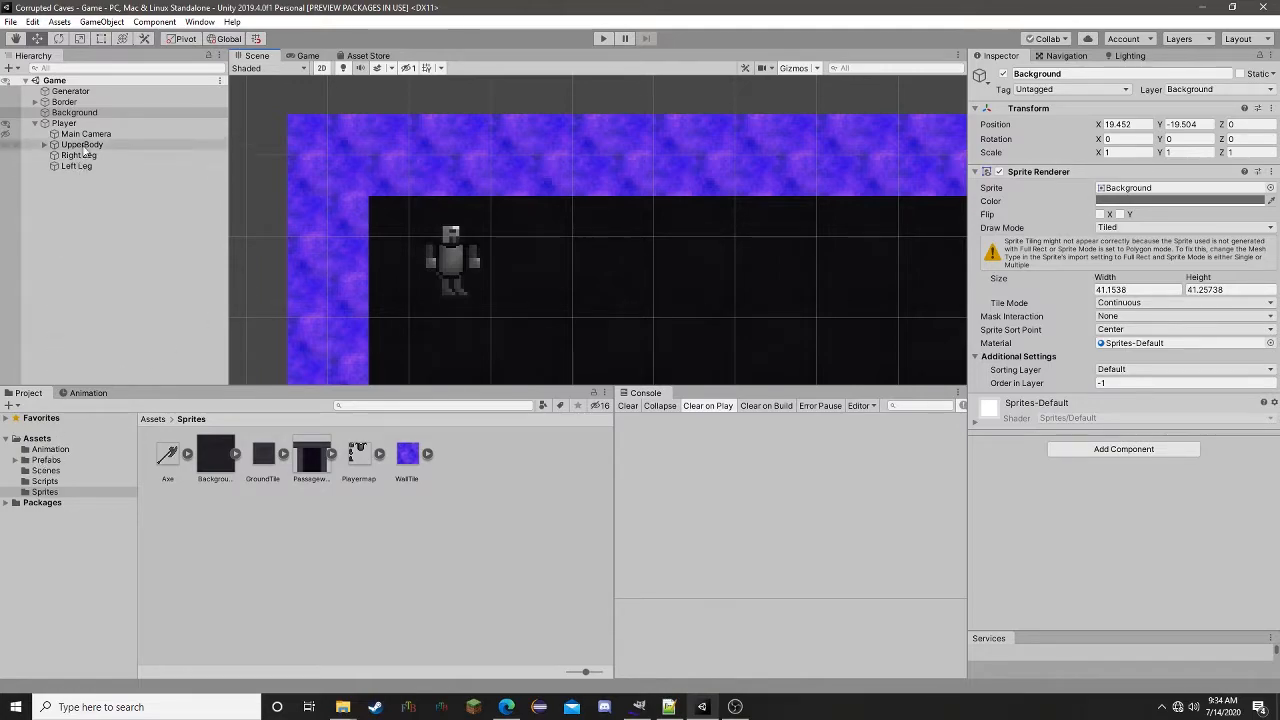
# - Look through the project's asset folders, checking the contents of the Animation folder
pyautogui.click(38, 451)
pyautogui.click(40, 461)
pyautogui.click(36, 449)
pyautogui.click(34, 439)
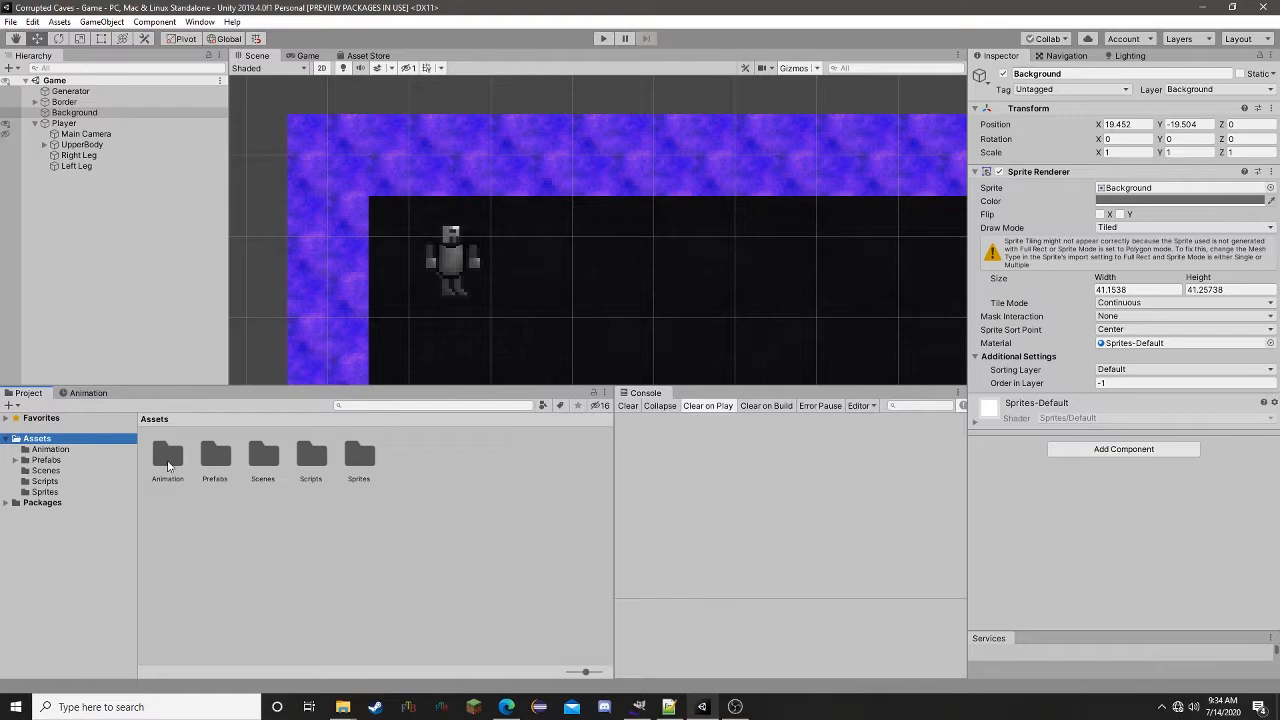
pyautogui.click(168, 460)
pyautogui.click(36, 440)
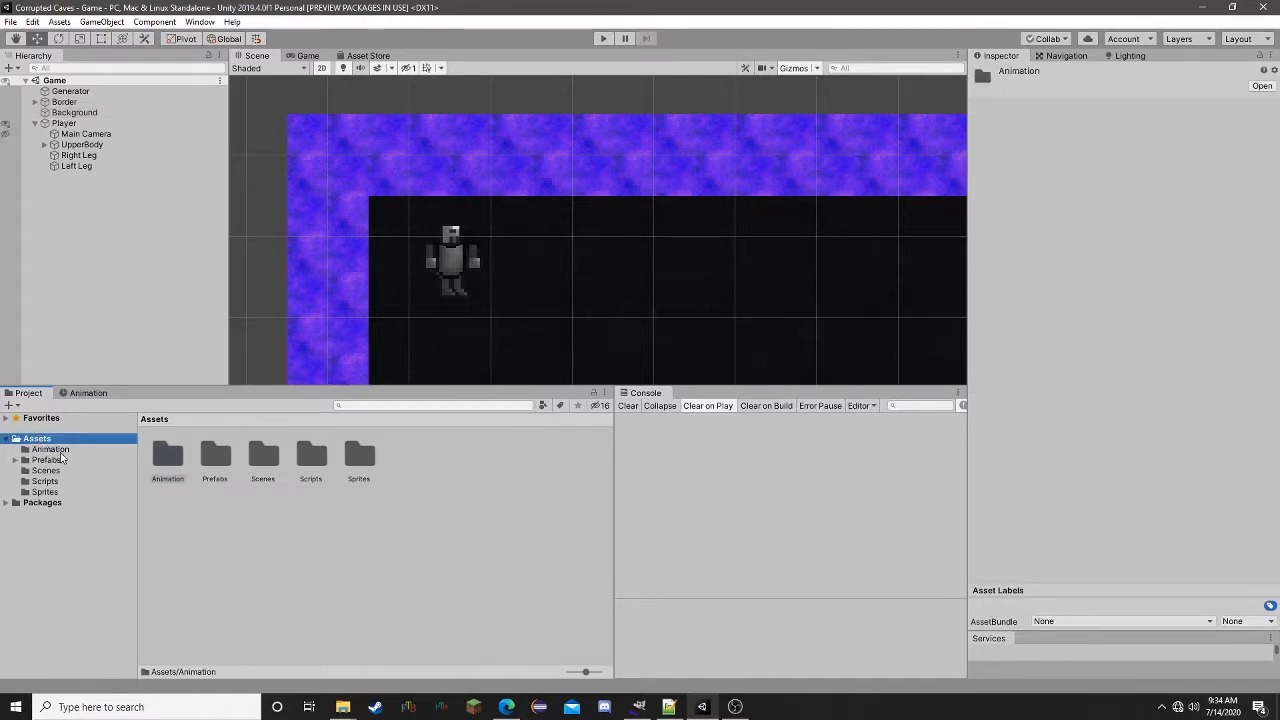
pyautogui.click(50, 450)
pyautogui.click(37, 439)
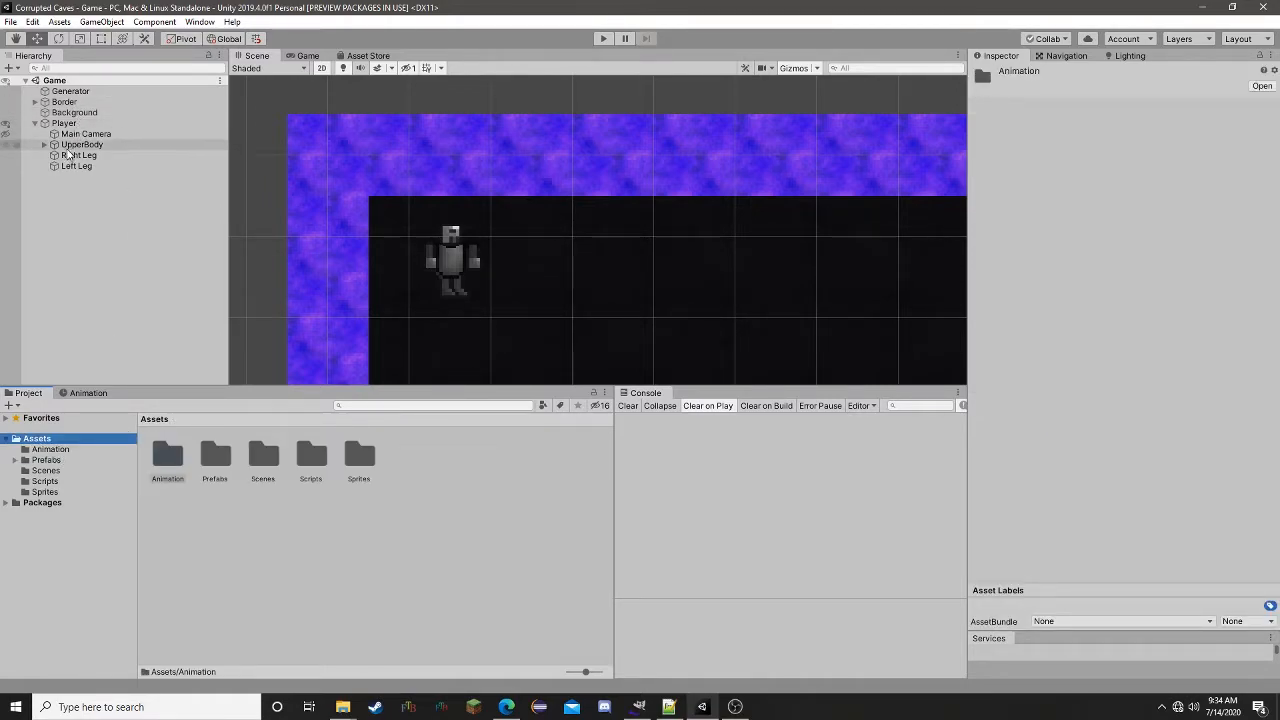
# - Create an animation clip for Player named Player_Idle in the project's Animation folder
pyautogui.click(64, 123)
pyautogui.rightClick(67, 126)
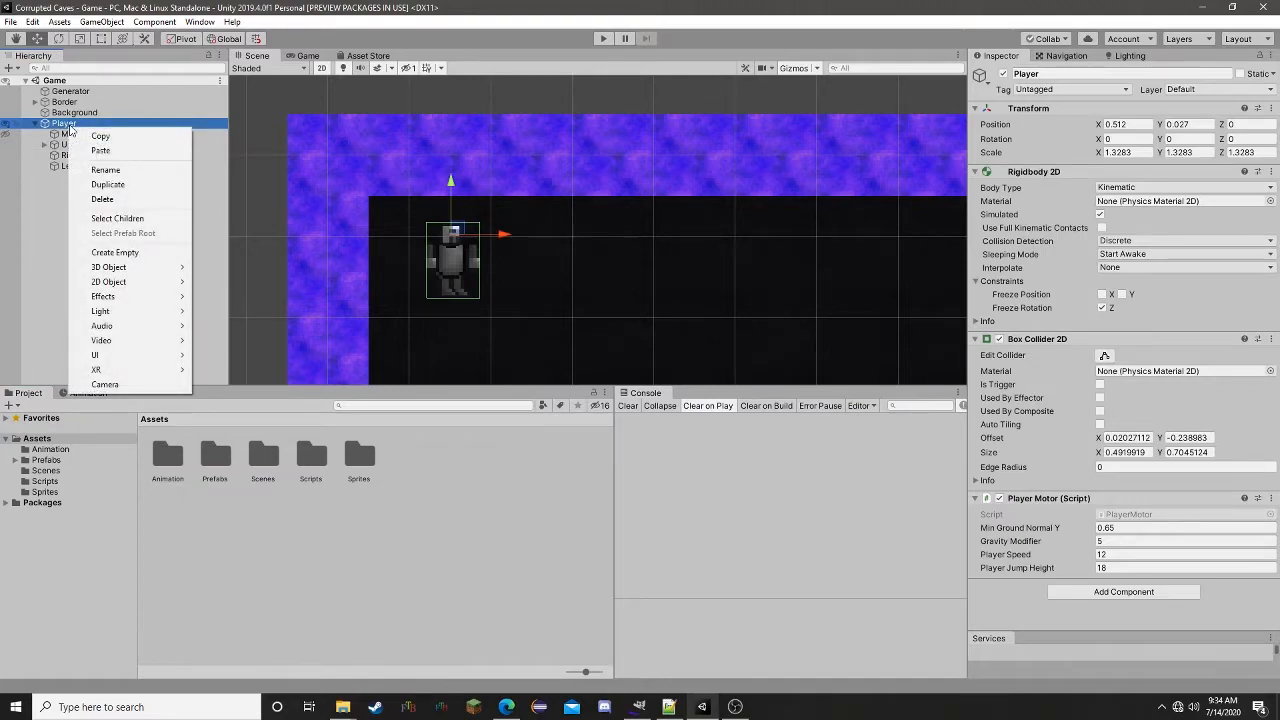
pyautogui.click(65, 126)
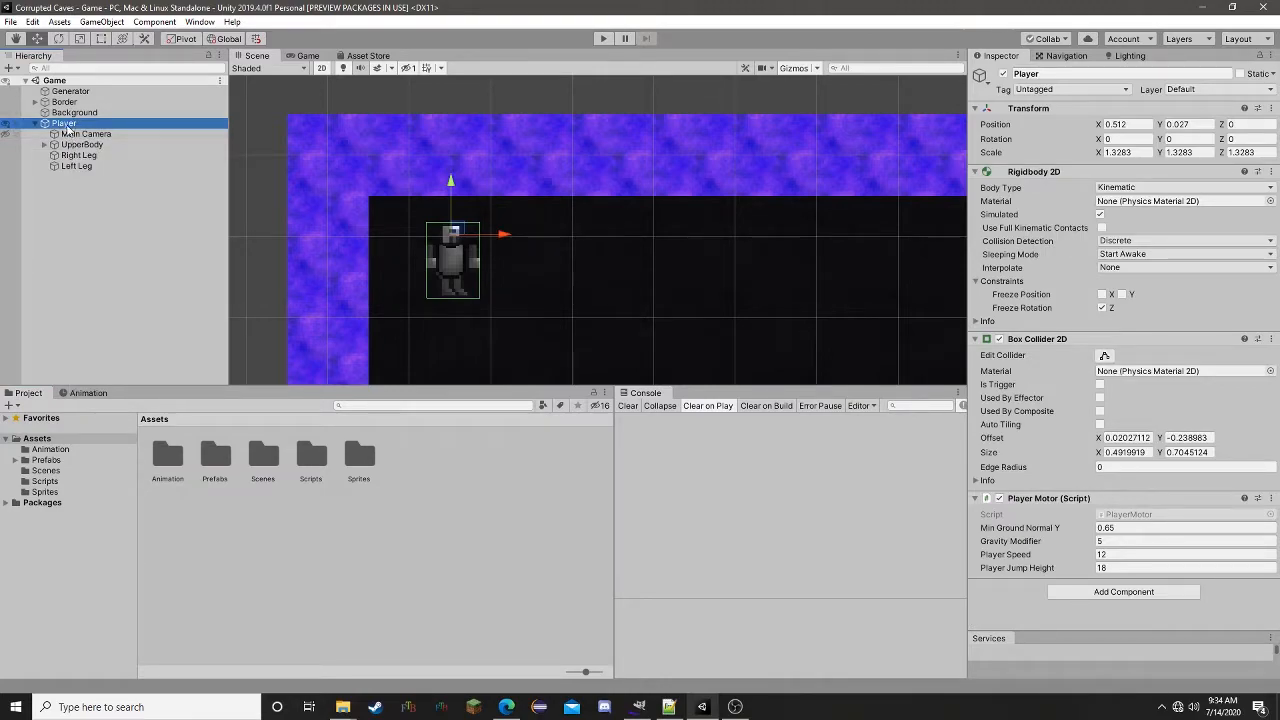
pyautogui.click(89, 392)
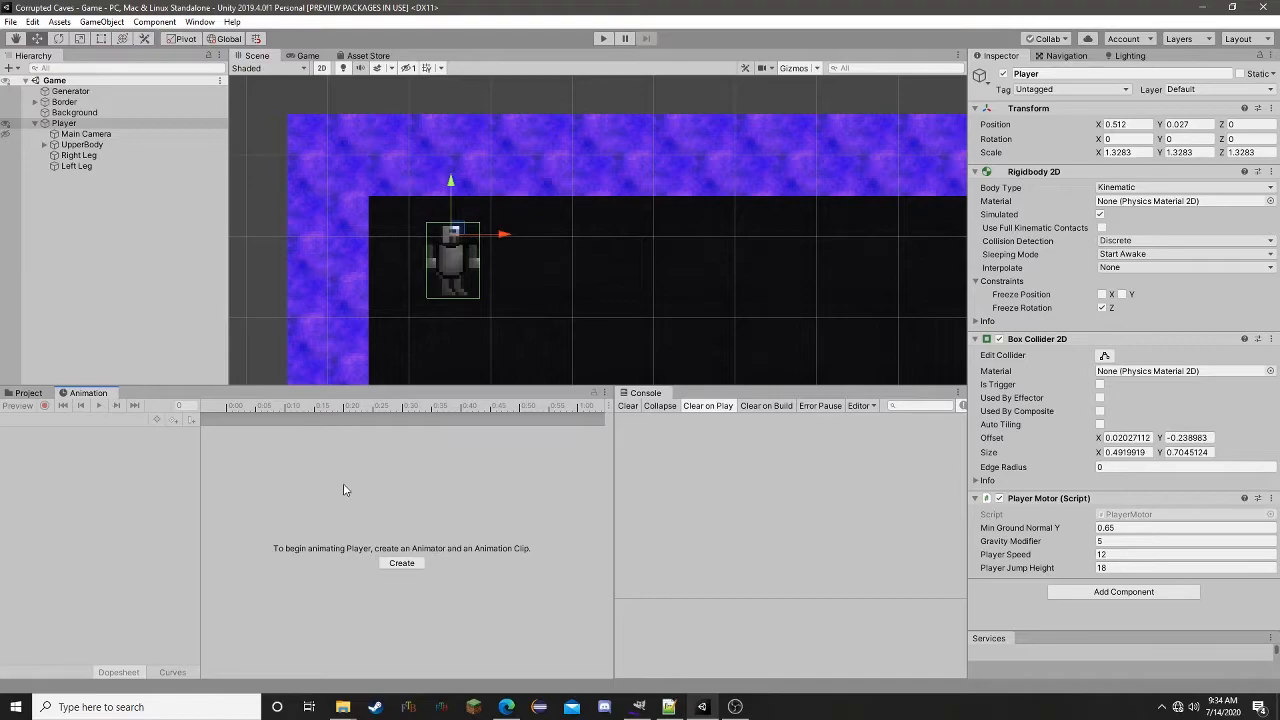
pyautogui.click(401, 563)
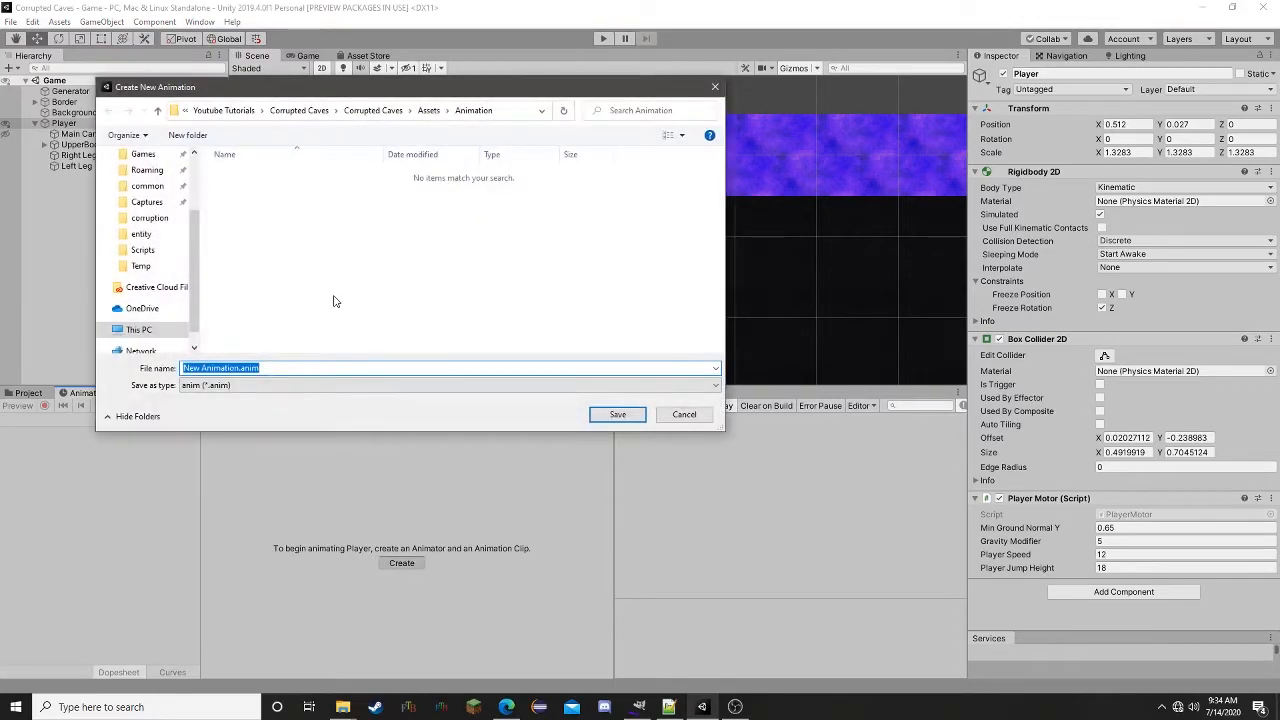
pyautogui.click(428, 110)
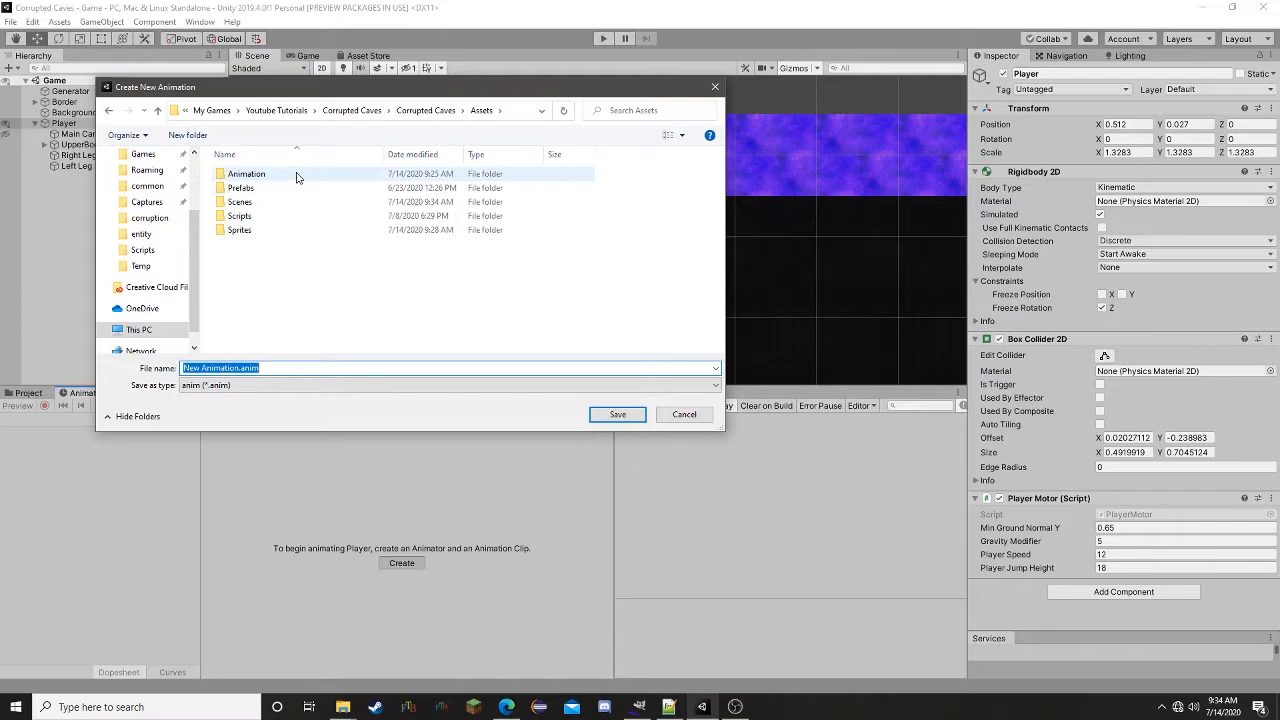
pyautogui.doubleClick(362, 174)
pyautogui.click(293, 367)
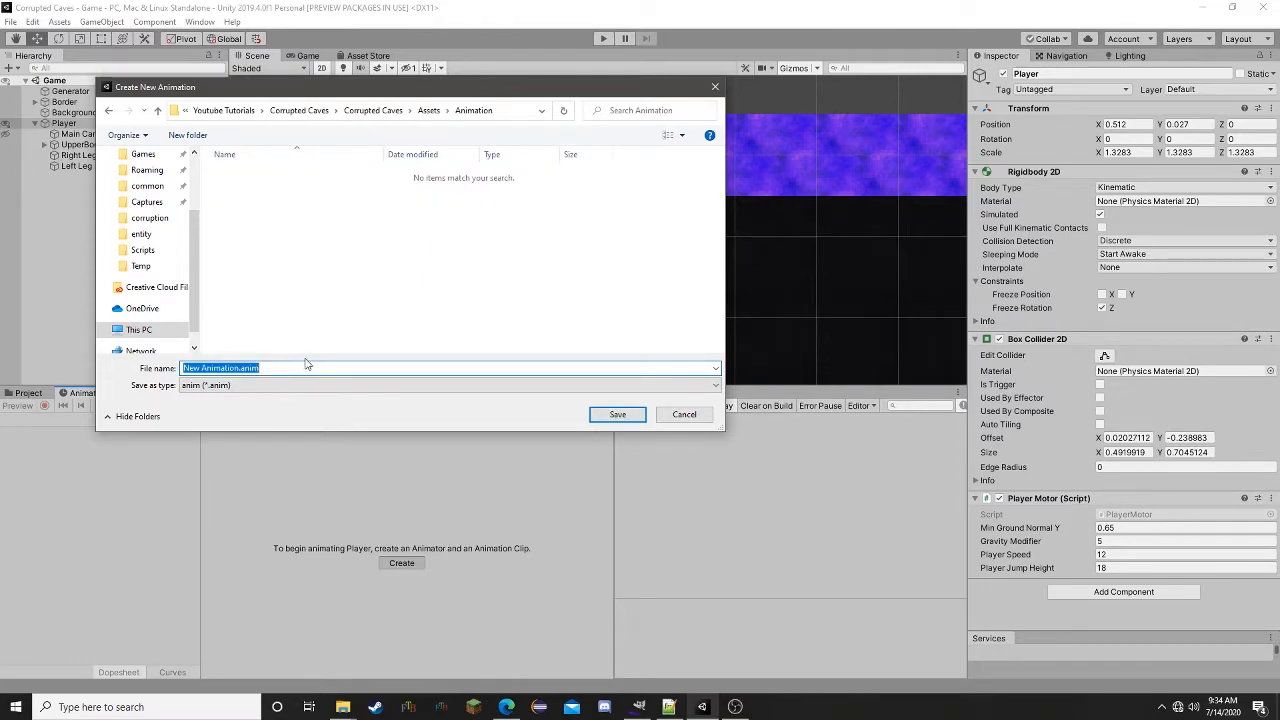
pyautogui.write('Idle')
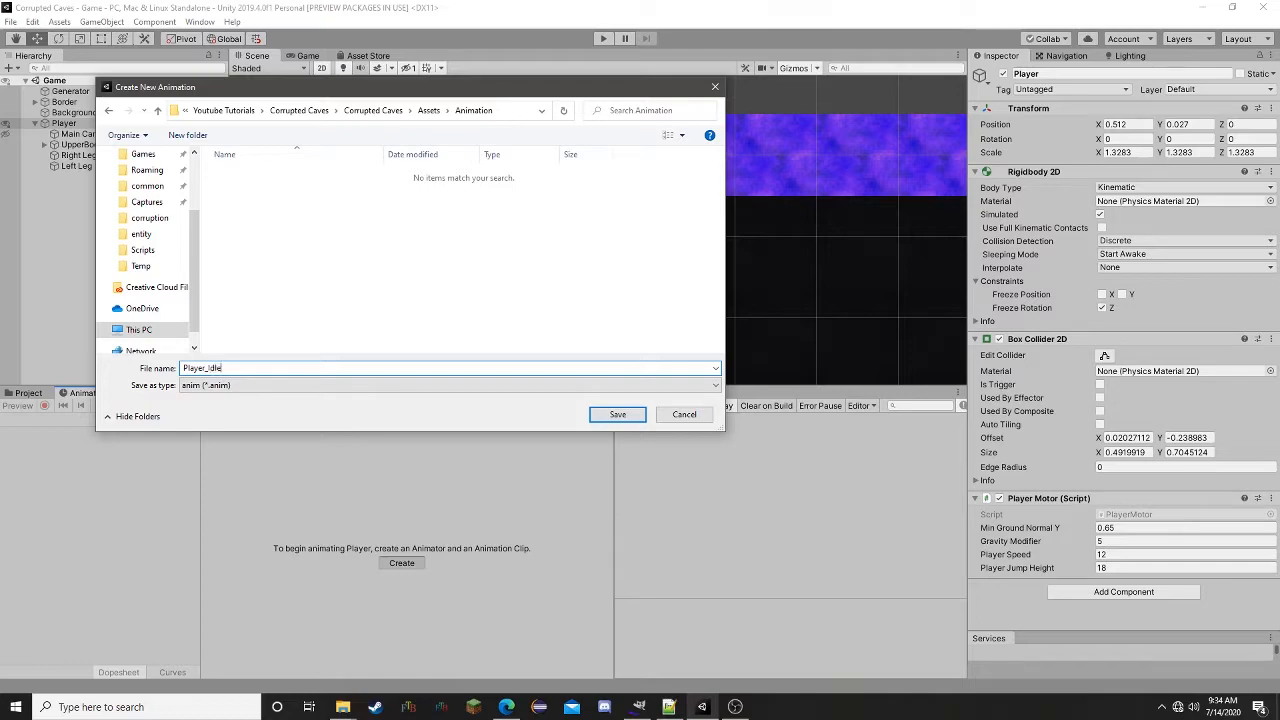
pyautogui.press('Return')
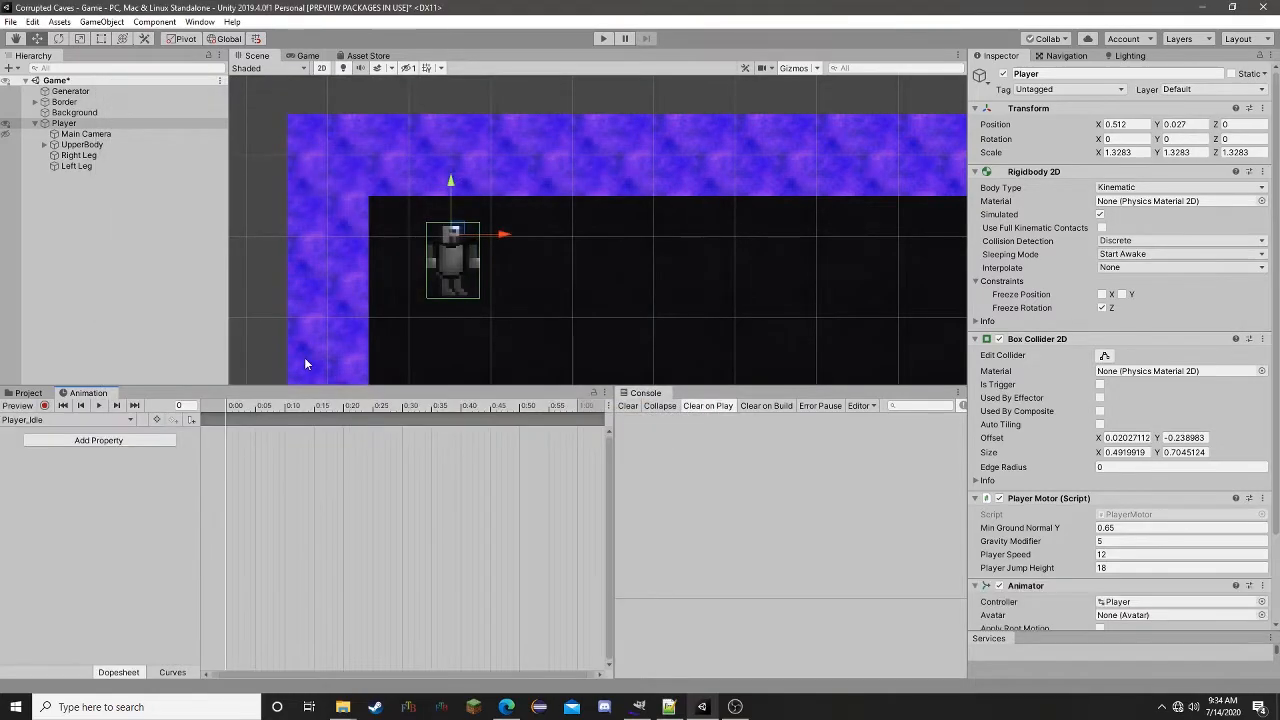
# - Start recording Player_Idle and lower UpperBody to about Y -0.018 at frame 10
pyautogui.scroll(5, 461, 290)
pyautogui.moveTo(545, 245); pyautogui.dragTo(603, 284, button='middle')
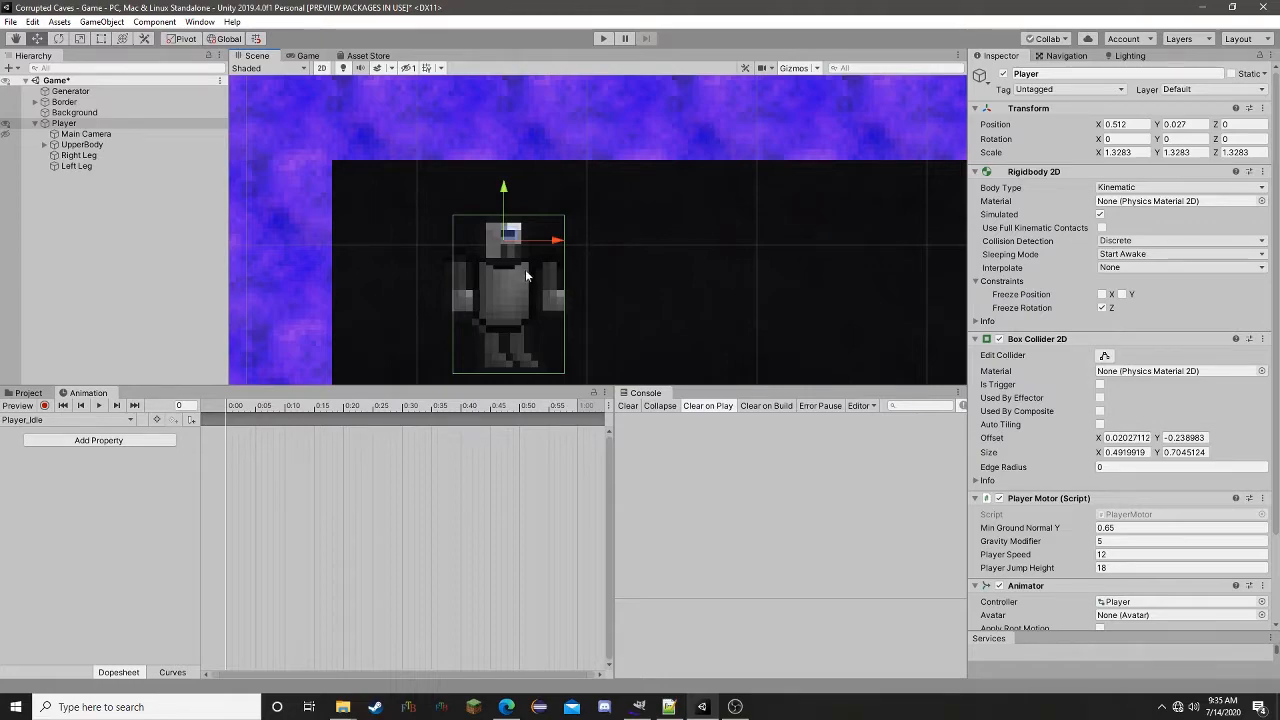
pyautogui.scroll(3, 524, 271)
pyautogui.scroll(1, 517, 290)
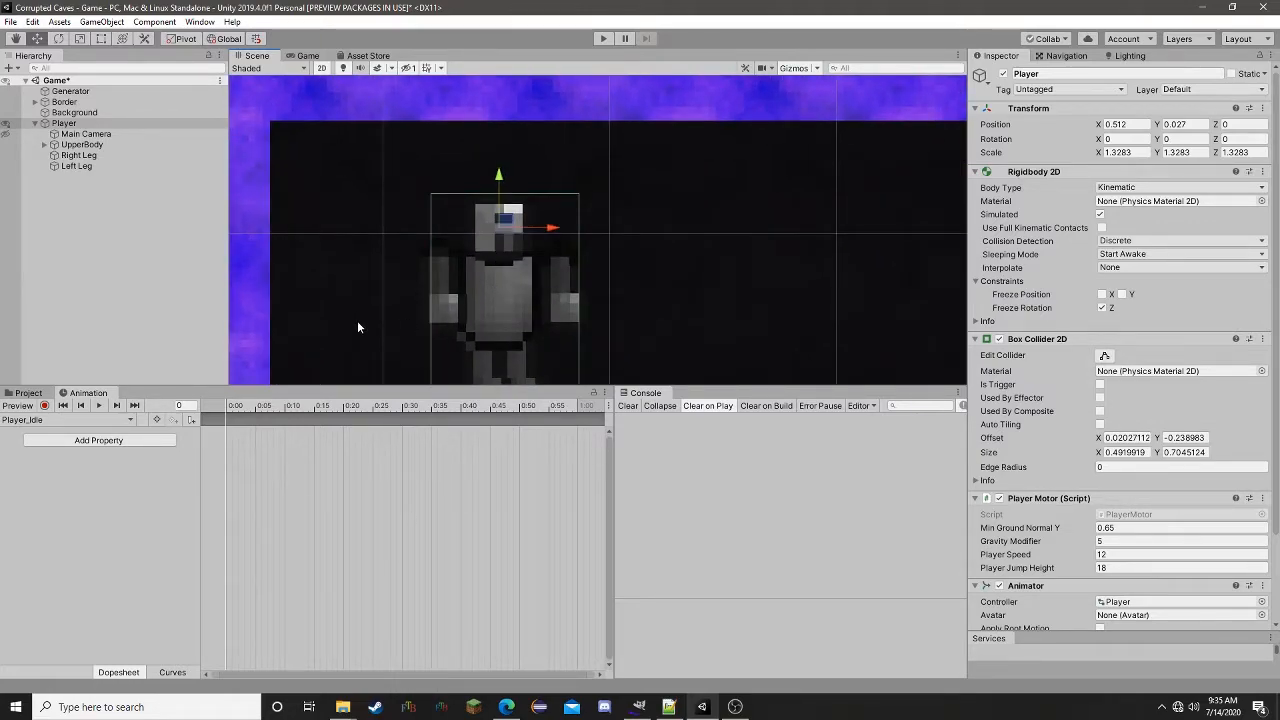
pyautogui.click(44, 405)
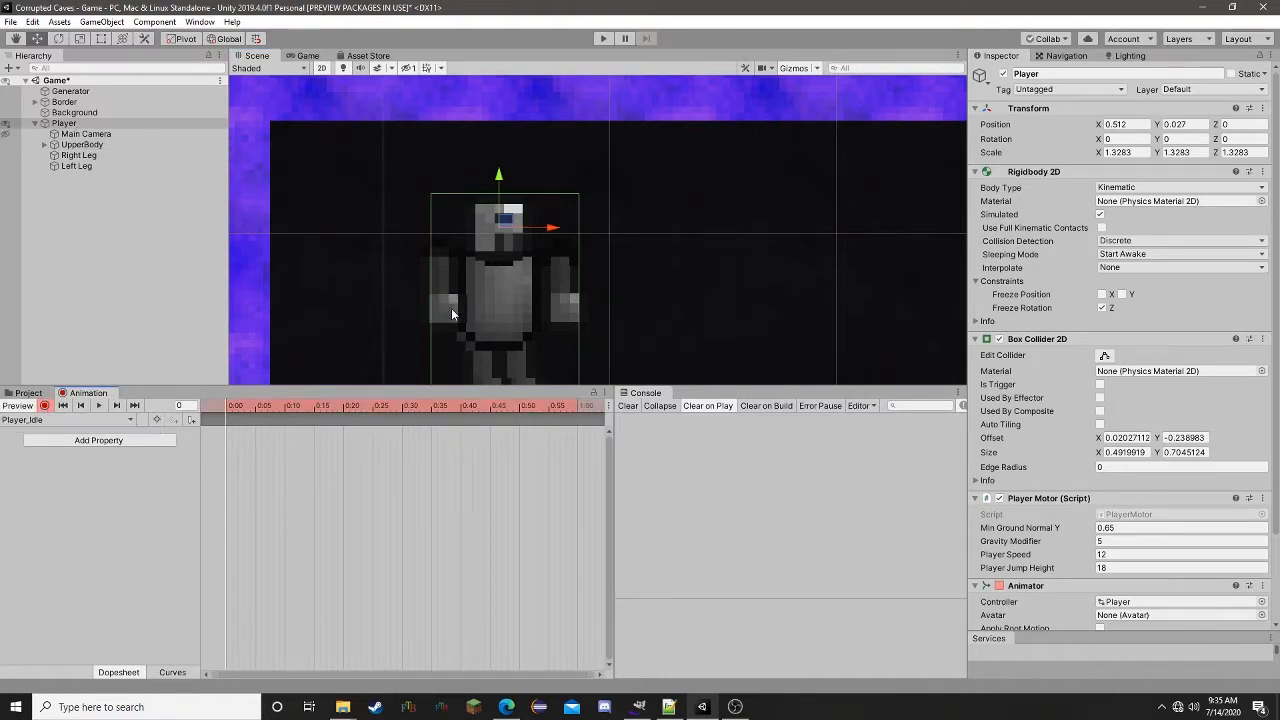
pyautogui.moveTo(222, 410); pyautogui.dragTo(282, 411)
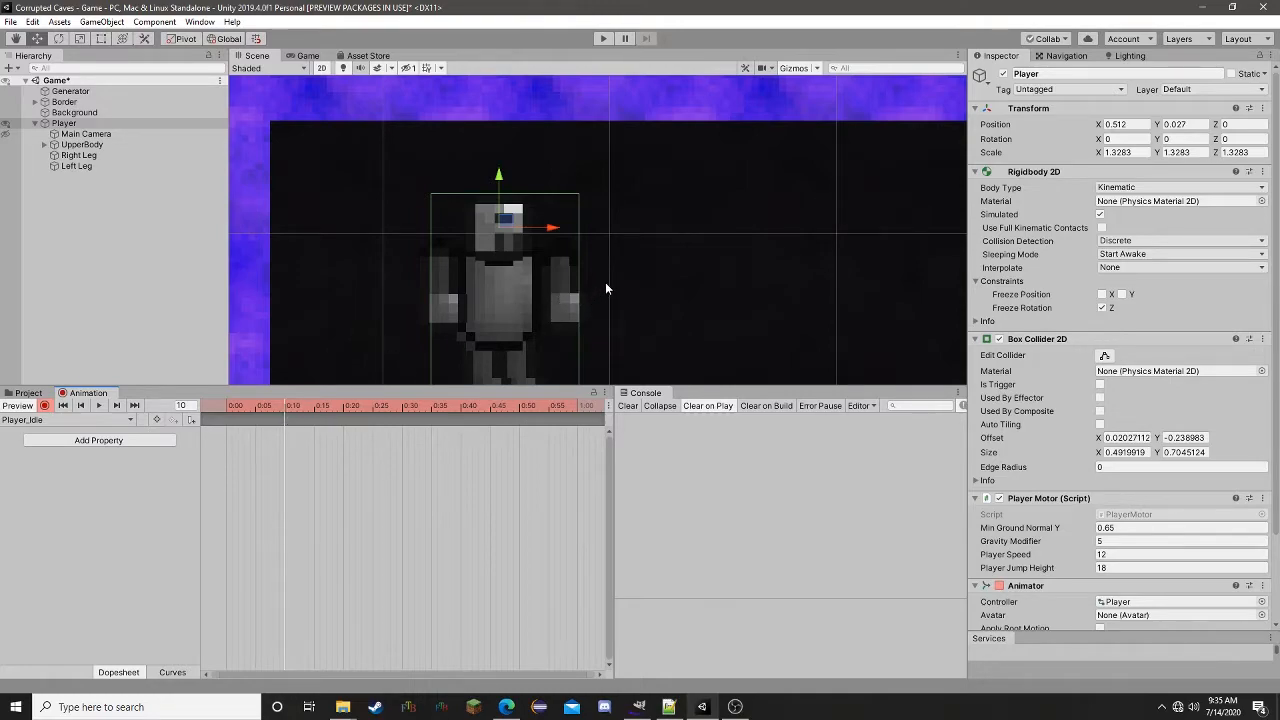
pyautogui.moveTo(605, 290); pyautogui.dragTo(601, 212, button='middle')
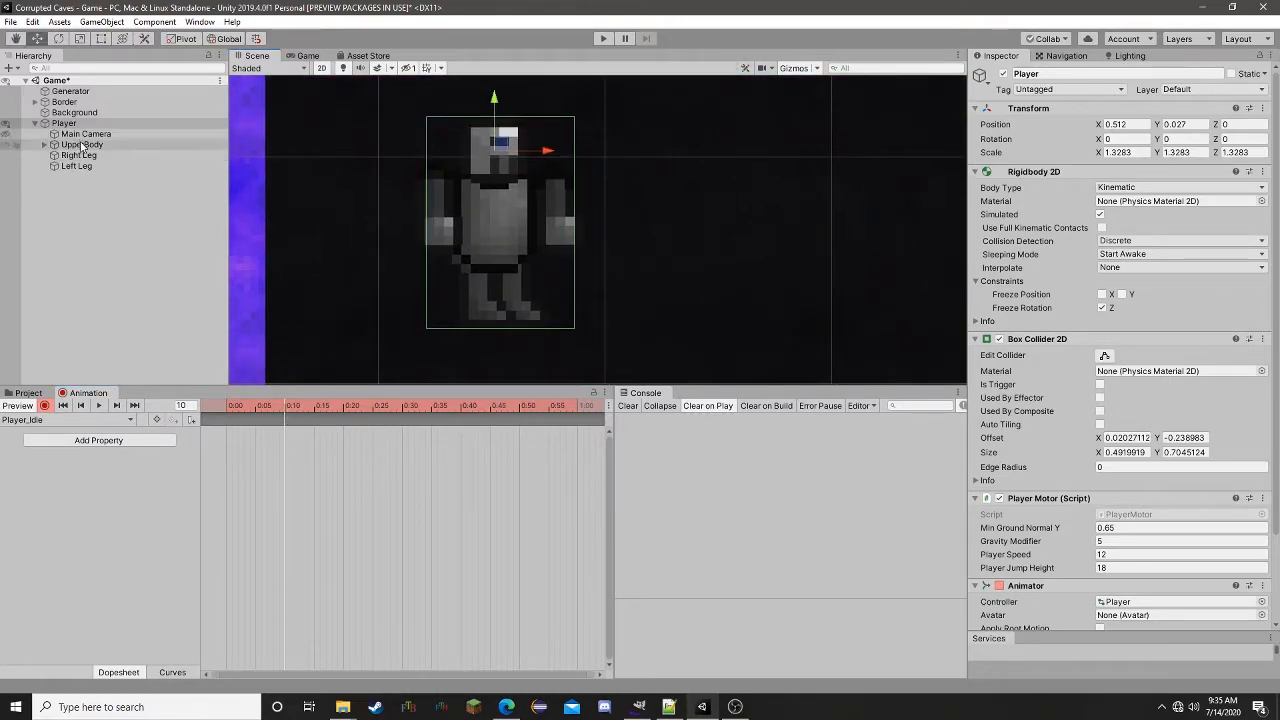
pyautogui.click(82, 145)
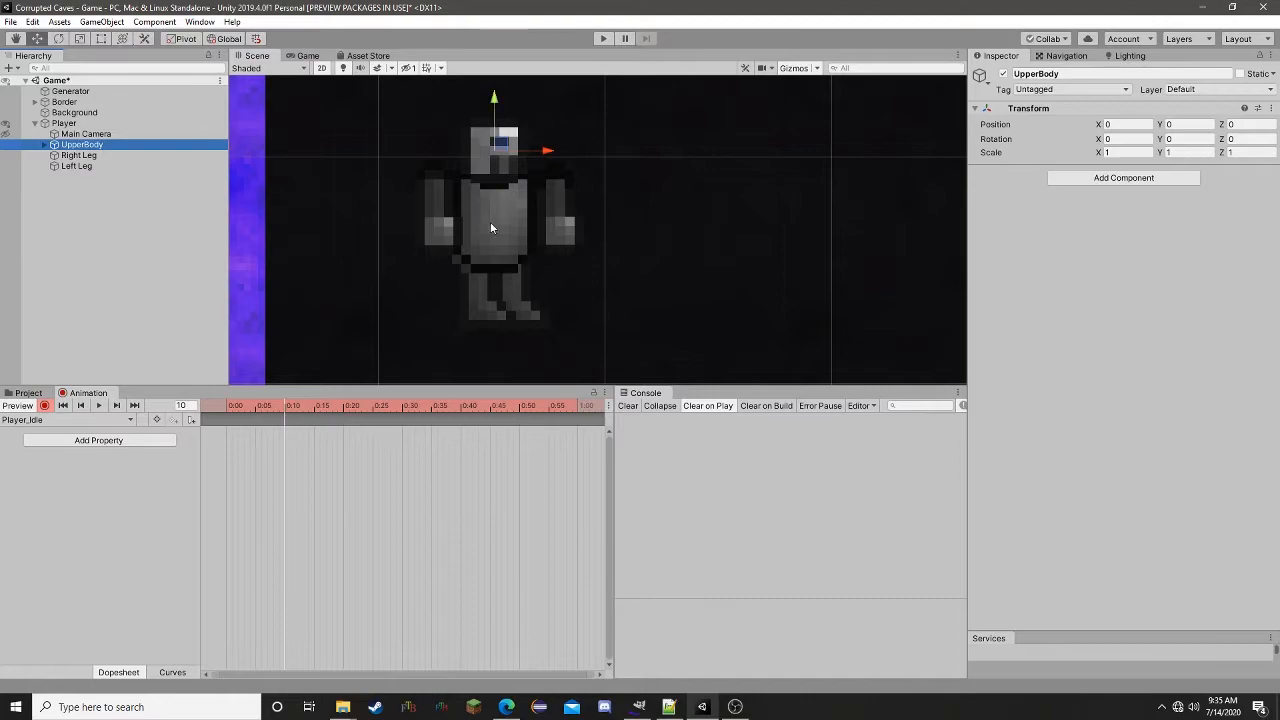
pyautogui.moveTo(493, 100)
pyautogui.mouseDown()
pyautogui.moveTo(500, 88)
pyautogui.moveTo(502, 104)
pyautogui.mouseUp()
pyautogui.click(279, 406)
pyautogui.moveTo(279, 406)
pyautogui.mouseDown()
pyautogui.moveTo(217, 414)
pyautogui.moveTo(302, 412)
pyautogui.moveTo(285, 412)
pyautogui.mouseUp()
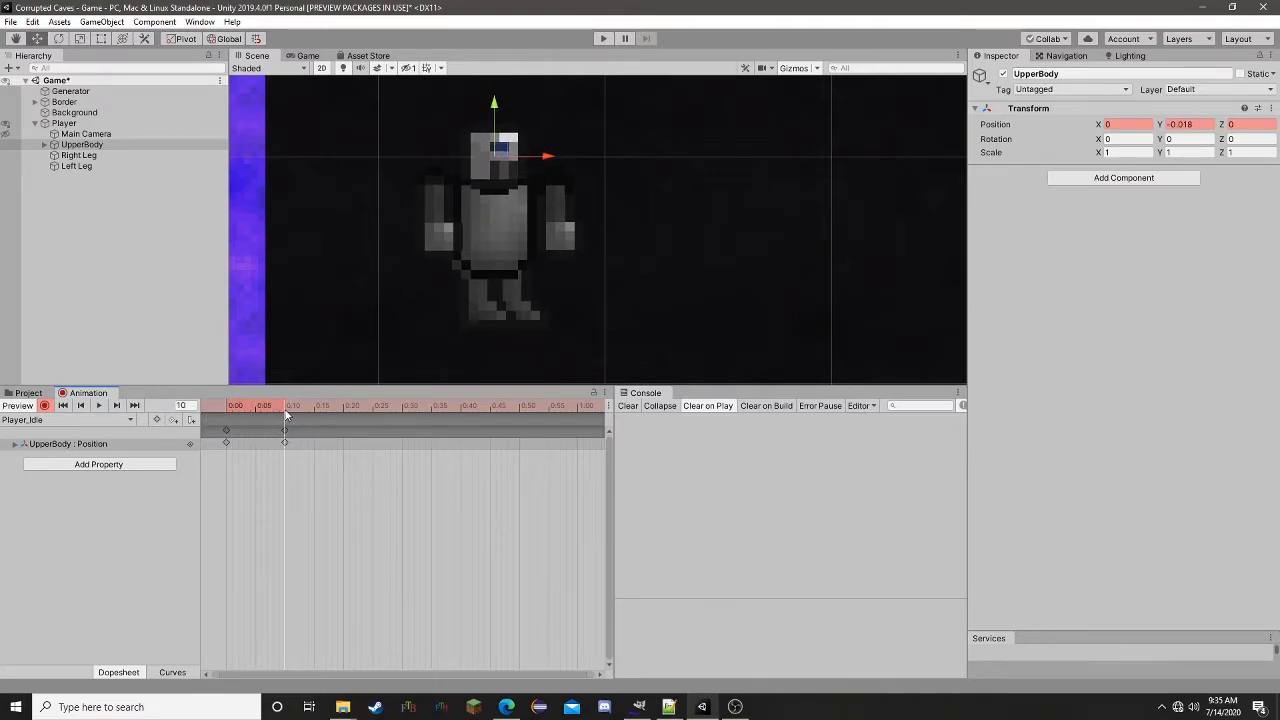
# - Lower the Head within UpperBody to about Y -0.02 at frame 10
pyautogui.click(44, 144)
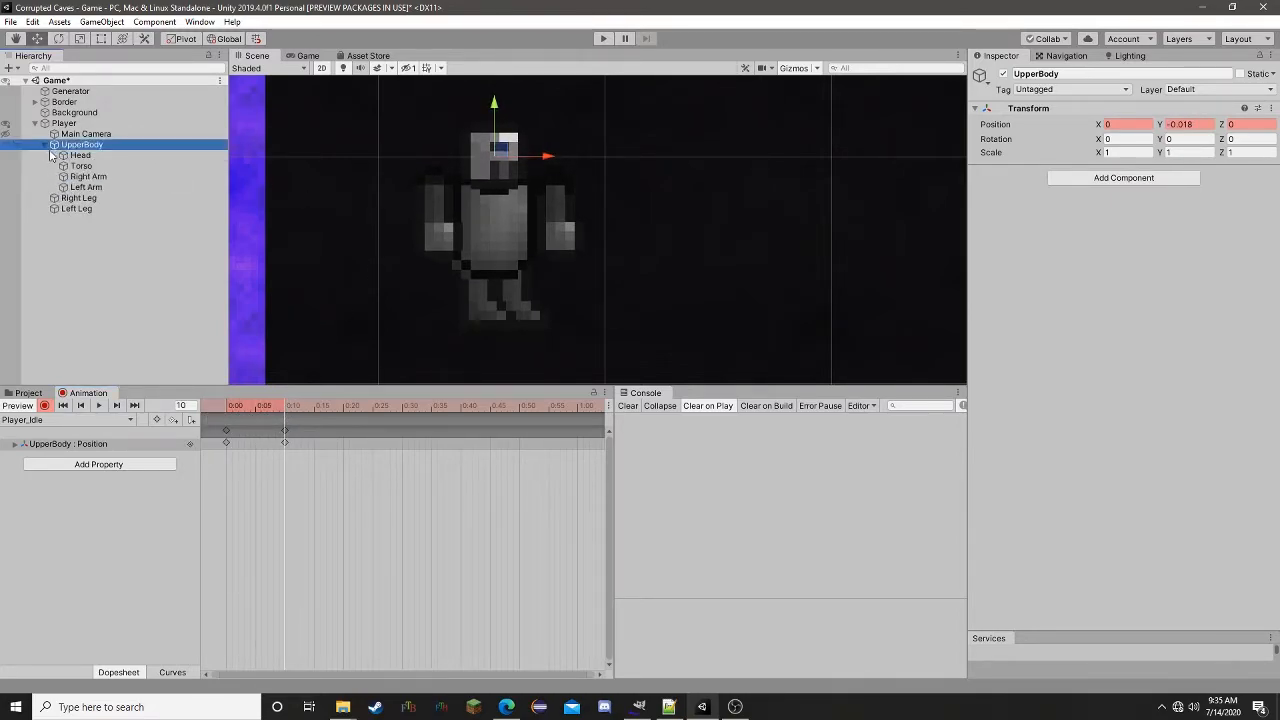
pyautogui.click(84, 156)
pyautogui.moveTo(497, 102); pyautogui.dragTo(500, 107)
pyautogui.moveTo(285, 409)
pyautogui.mouseDown()
pyautogui.moveTo(203, 421)
pyautogui.moveTo(311, 408)
pyautogui.moveTo(287, 408)
pyautogui.mouseUp()
pyautogui.moveTo(495, 110); pyautogui.dragTo(496, 114)
pyautogui.moveTo(285, 409)
pyautogui.mouseDown()
pyautogui.moveTo(210, 414)
pyautogui.moveTo(285, 418)
pyautogui.mouseUp()
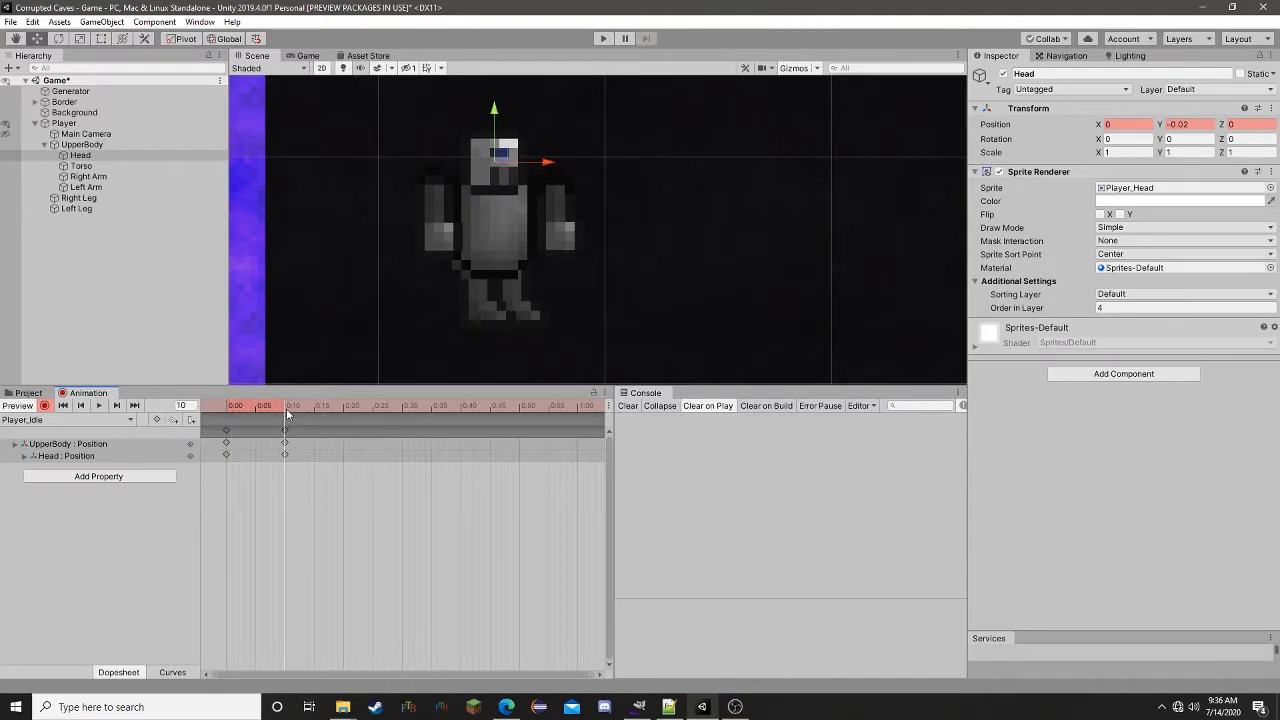
# - Activate the Rotate tool on Right Arm and try the handle position and orientation modes, ending on Pivot and Global
pyautogui.click(88, 176)
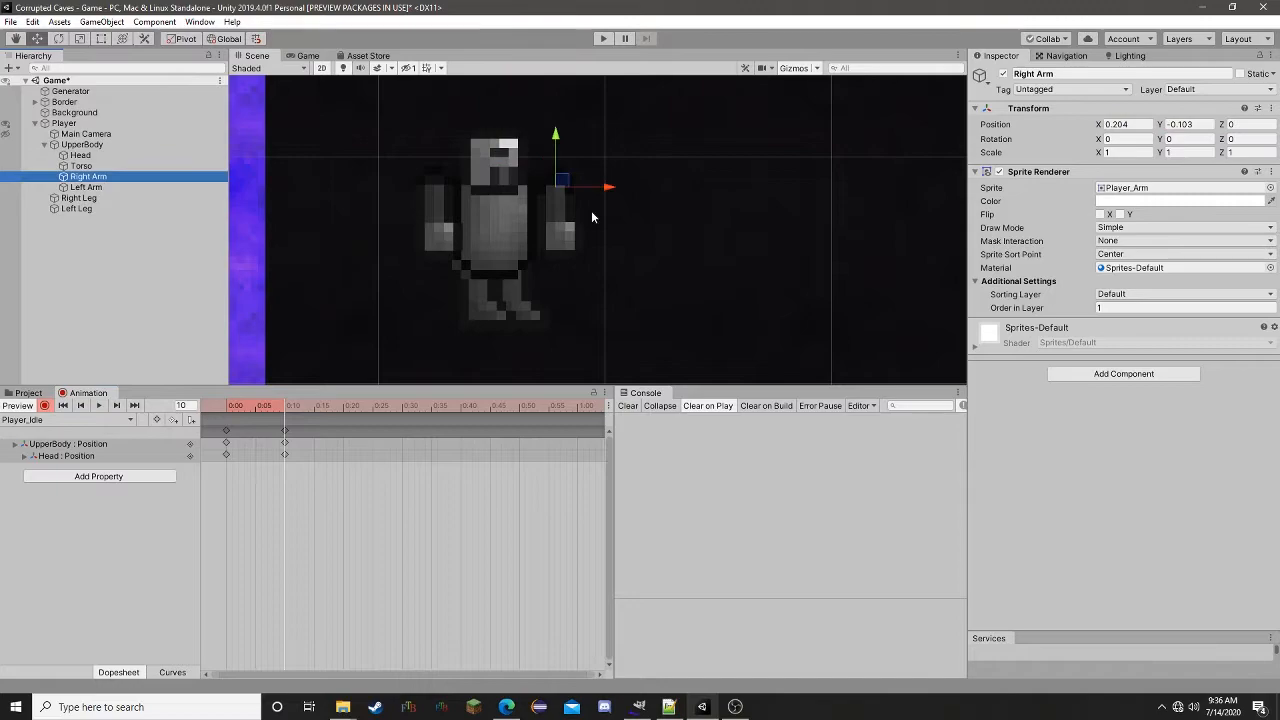
pyautogui.press('e')
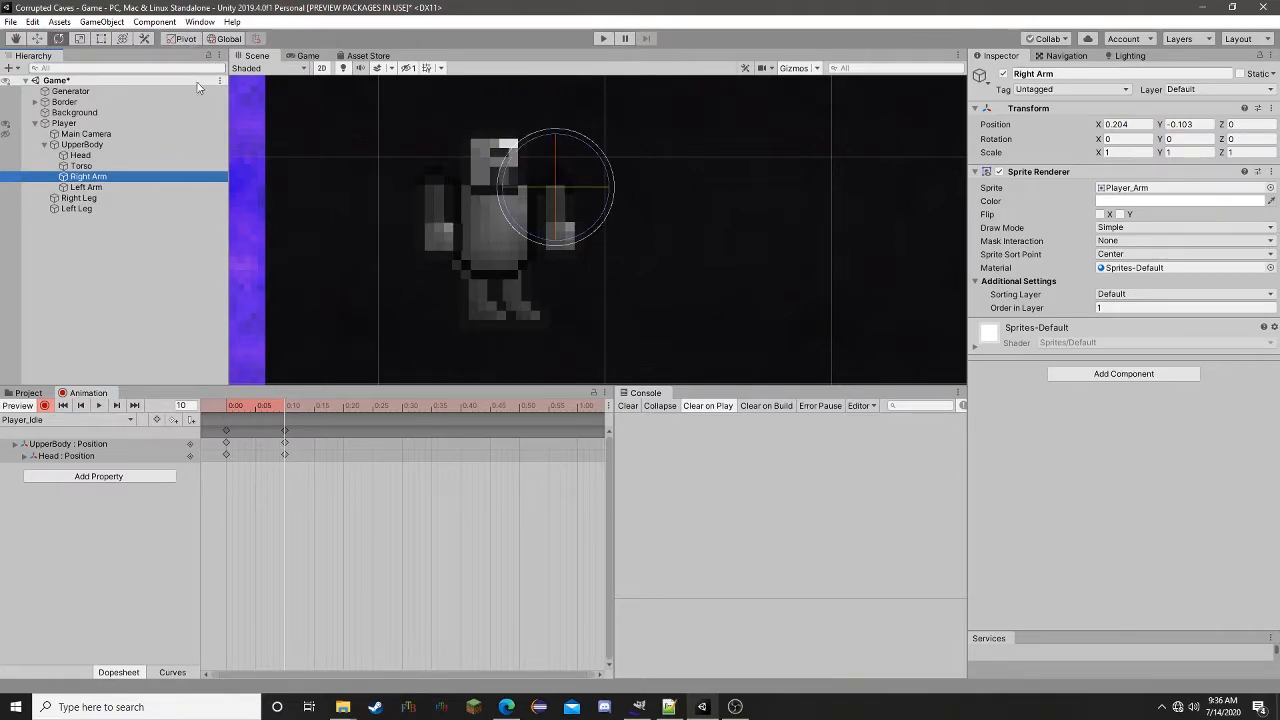
pyautogui.click(224, 39)
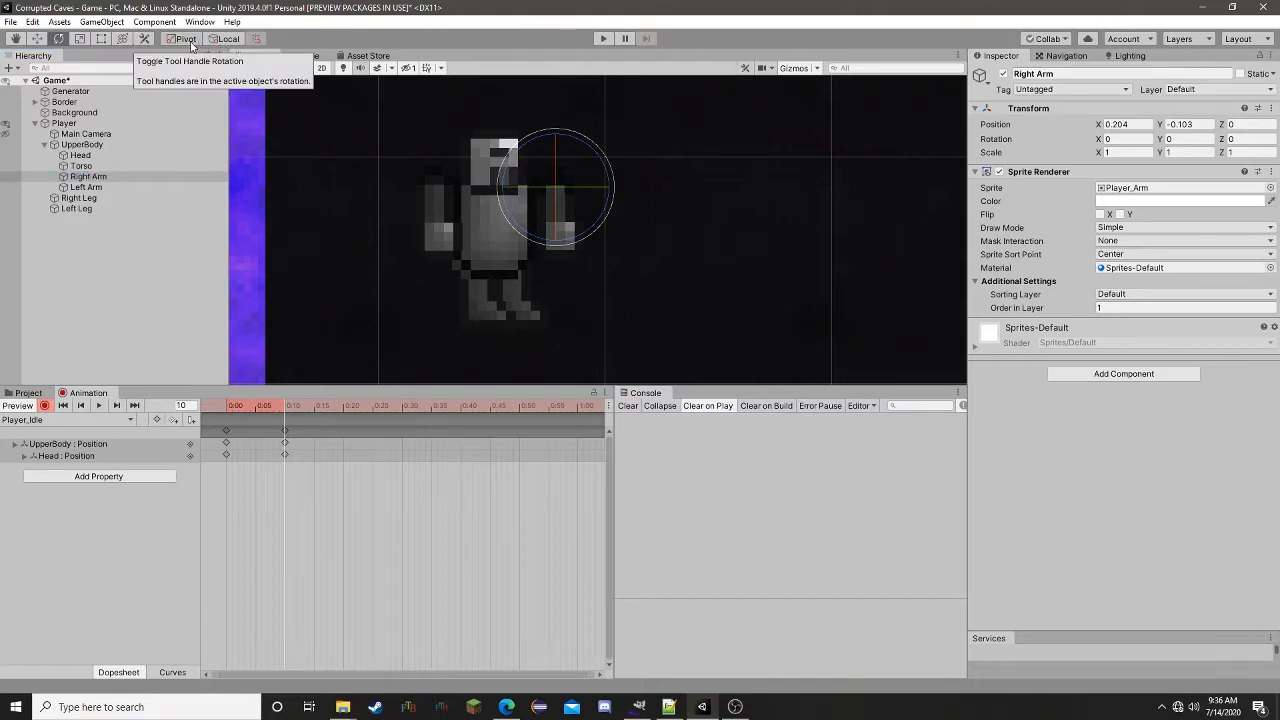
pyautogui.click(189, 41)
pyautogui.click(183, 41)
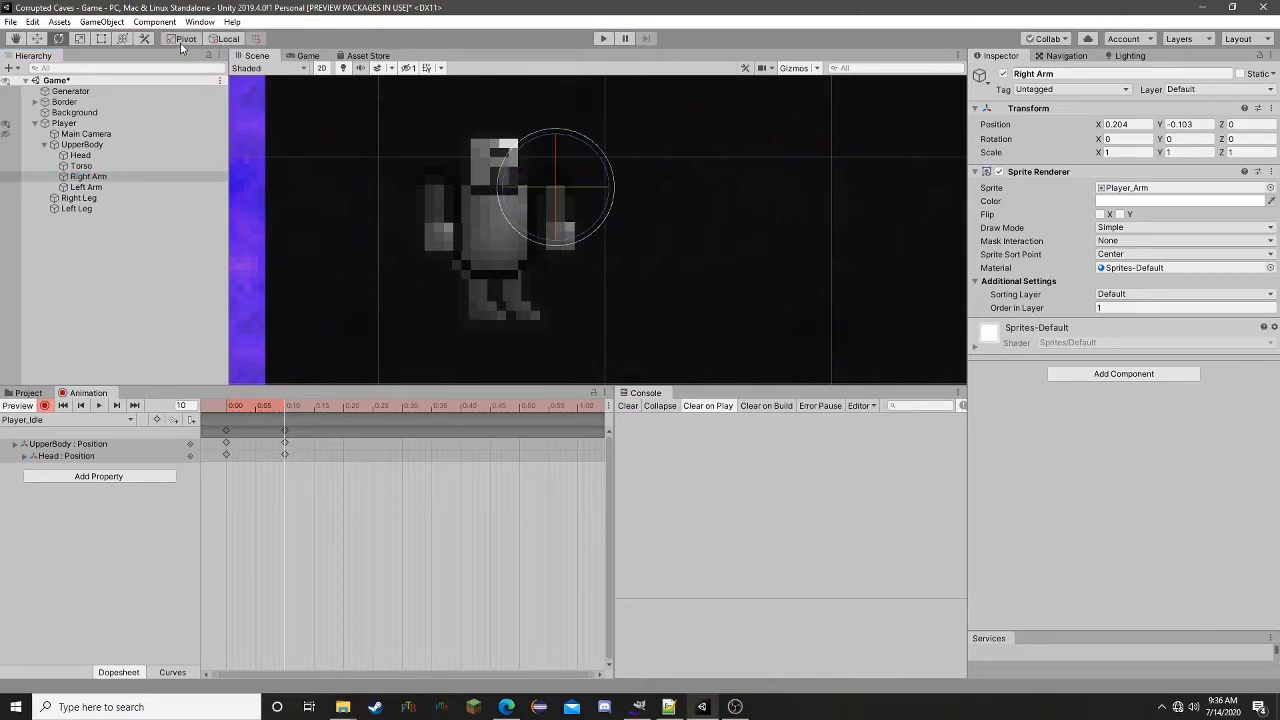
pyautogui.click(184, 39)
pyautogui.click(224, 39)
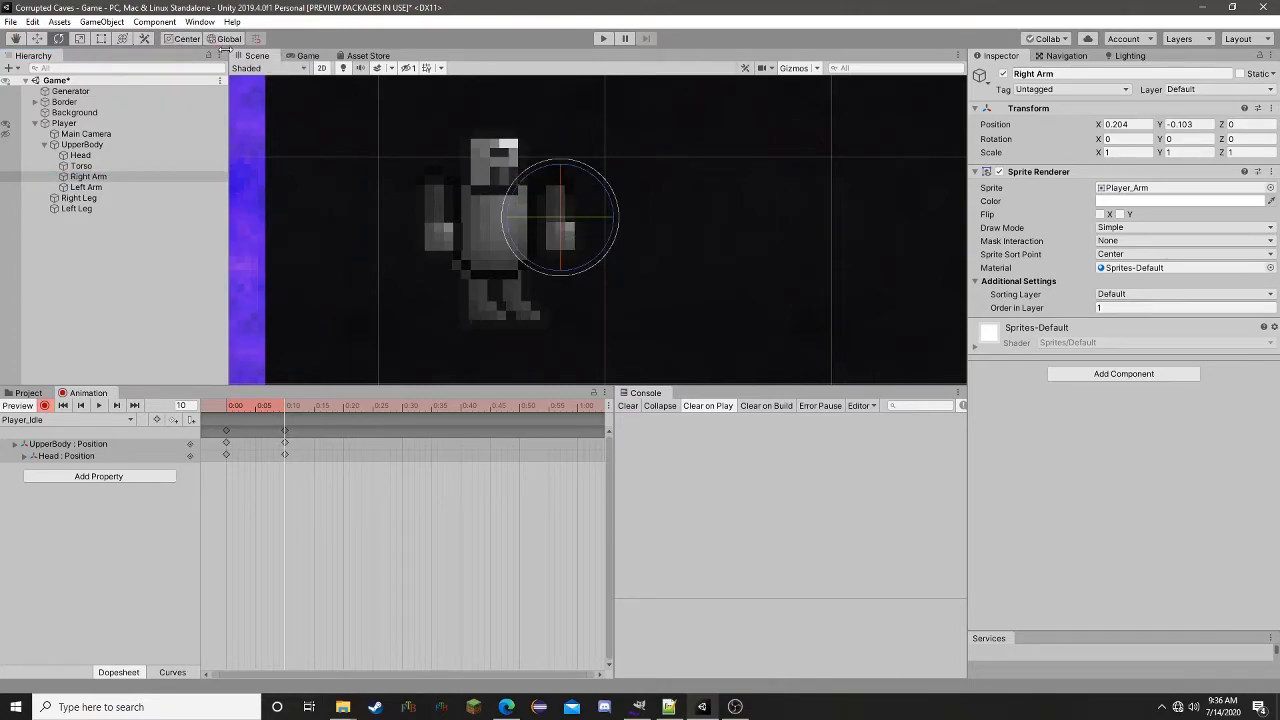
pyautogui.click(180, 39)
pyautogui.click(180, 40)
pyautogui.click(180, 40)
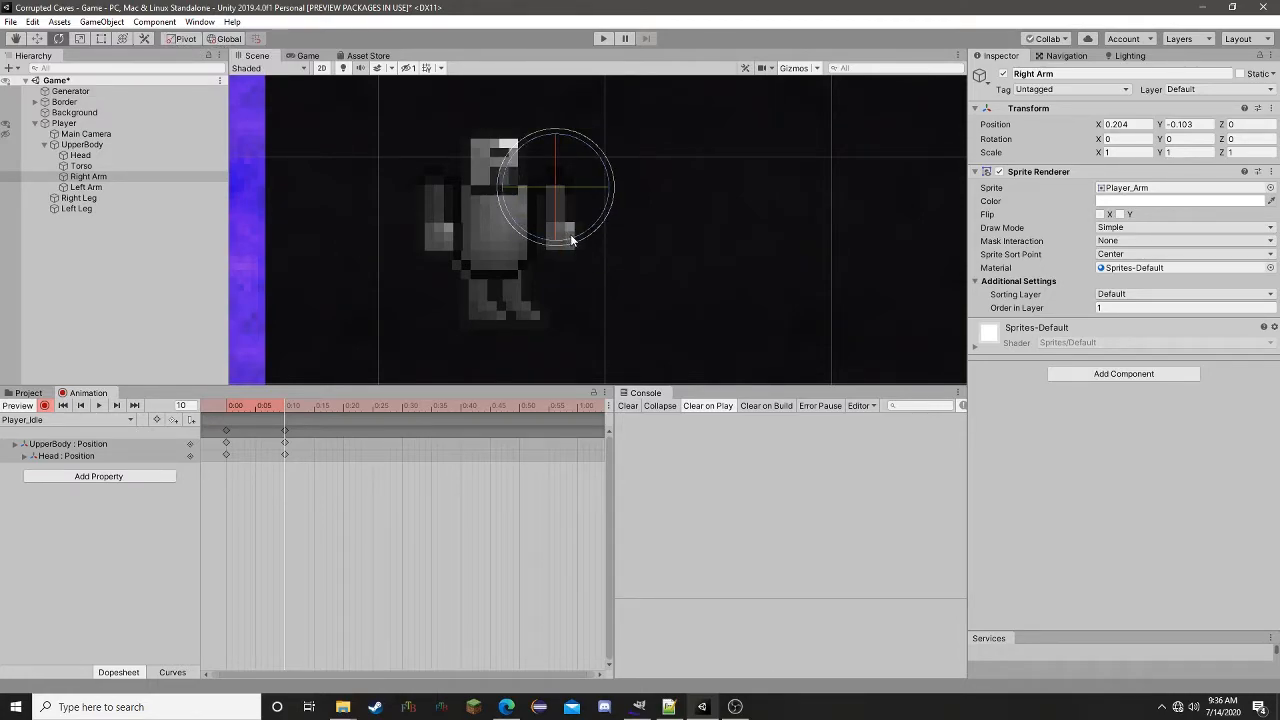
# - Rotate both arms slightly at frame 10, turning Left Arm to about -6.905 degrees in Z
pyautogui.moveTo(590, 232)
pyautogui.mouseDown()
pyautogui.moveTo(600, 224)
pyautogui.moveTo(580, 233)
pyautogui.mouseUp()
pyautogui.click(442, 230)
pyautogui.moveTo(476, 210); pyautogui.dragTo(465, 238)
pyautogui.moveTo(283, 408)
pyautogui.mouseDown()
pyautogui.moveTo(233, 408)
pyautogui.moveTo(348, 405)
pyautogui.moveTo(222, 416)
pyautogui.moveTo(285, 411)
pyautogui.mouseUp()
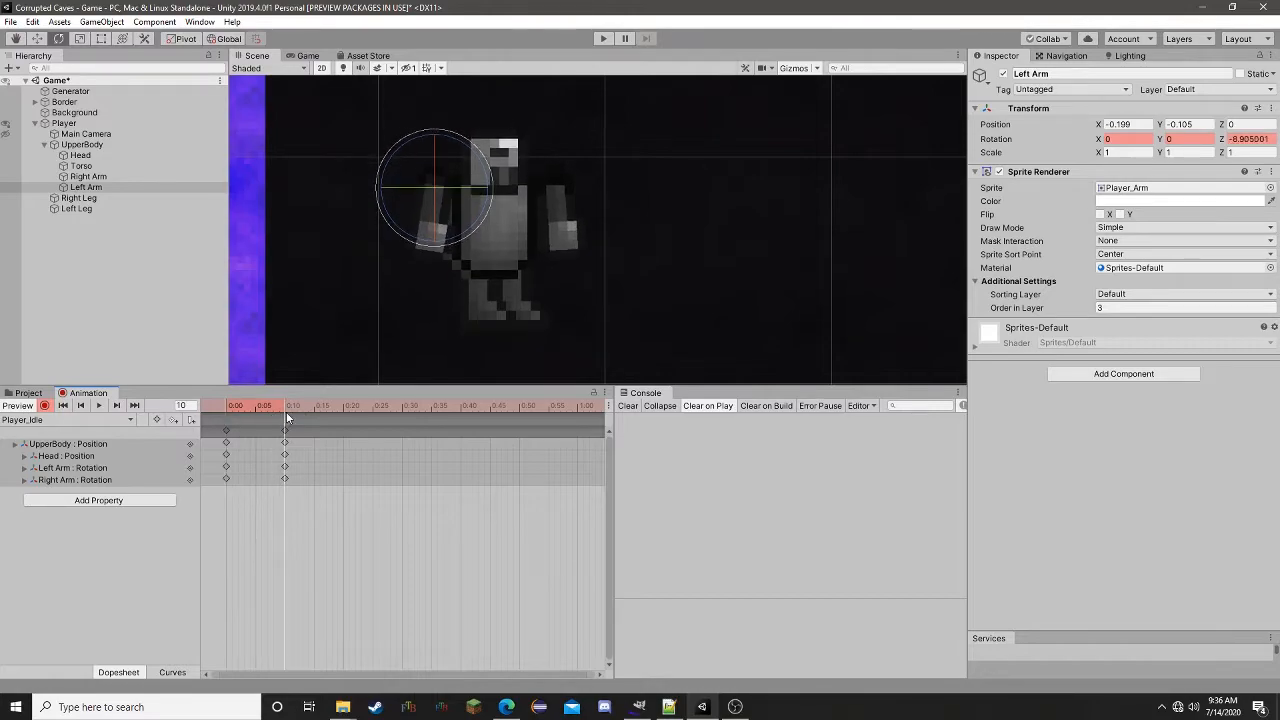
# - Fine-tune both arms' rotations at frame 10, turning Right Arm to about 4.667 degrees in Z
pyautogui.moveTo(446, 237); pyautogui.dragTo(451, 236)
pyautogui.click(560, 238)
pyautogui.moveTo(576, 231); pyautogui.dragTo(571, 233)
pyautogui.moveTo(281, 408)
pyautogui.mouseDown()
pyautogui.moveTo(263, 414)
pyautogui.moveTo(299, 412)
pyautogui.moveTo(285, 410)
pyautogui.mouseUp()
pyautogui.moveTo(590, 231); pyautogui.dragTo(567, 257)
pyautogui.moveTo(286, 413)
pyautogui.mouseDown()
pyautogui.moveTo(264, 412)
pyautogui.moveTo(298, 410)
pyautogui.moveTo(221, 414)
pyautogui.moveTo(291, 413)
pyautogui.mouseUp()
pyautogui.click(286, 409)
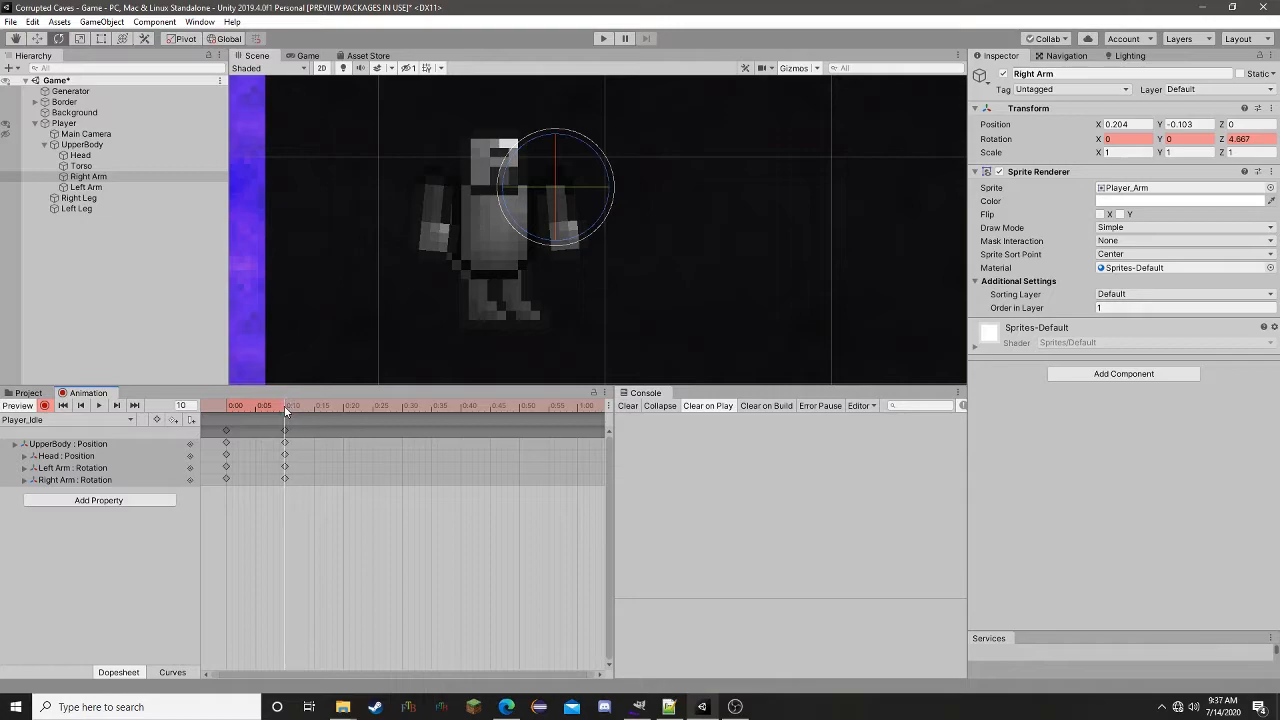
# - Try rotating the legs at frame 10 of the idle animation
pyautogui.click(497, 313)
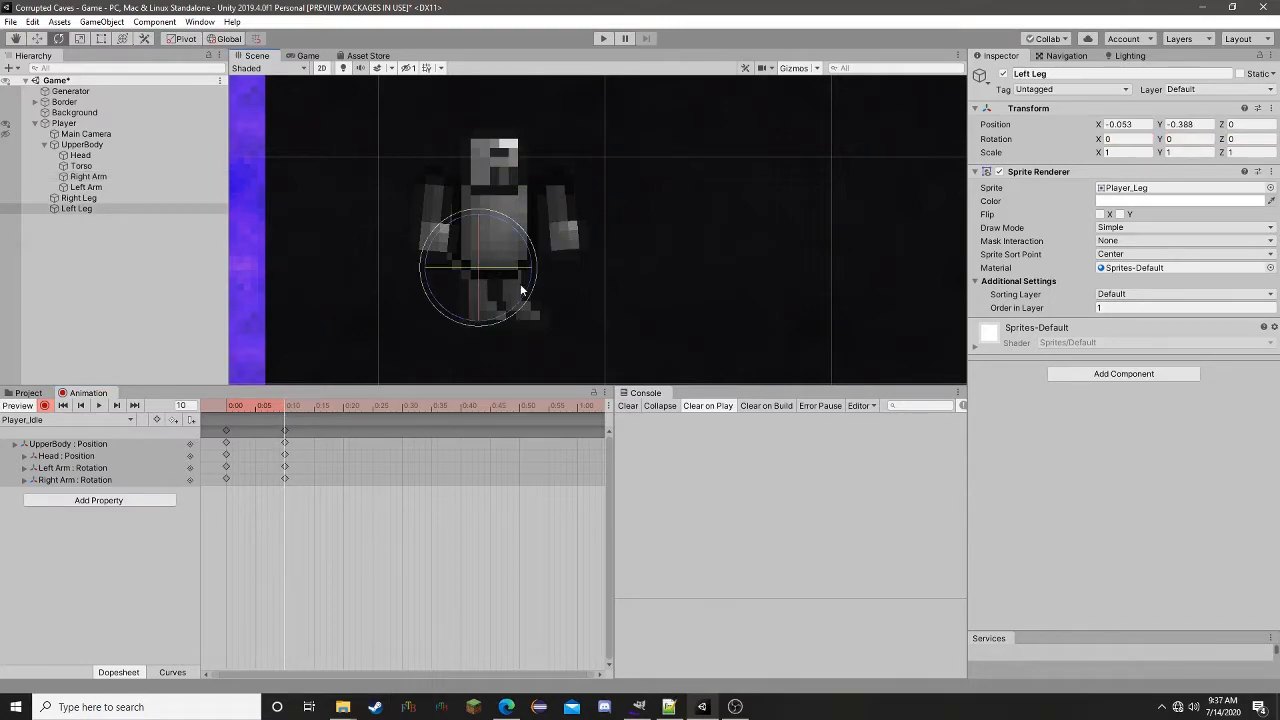
pyautogui.moveTo(513, 302); pyautogui.dragTo(547, 309)
pyautogui.click(537, 316)
pyautogui.moveTo(290, 405)
pyautogui.mouseDown()
pyautogui.moveTo(210, 406)
pyautogui.moveTo(318, 404)
pyautogui.moveTo(285, 408)
pyautogui.mouseUp()
pyautogui.click(510, 334)
pyautogui.moveTo(284, 405); pyautogui.dragTo(220, 420)
pyautogui.click(530, 316)
# - Copy all the frame 0 keyframes to frame 20 so the idle animation ends in its starting pose
pyautogui.click(227, 431)
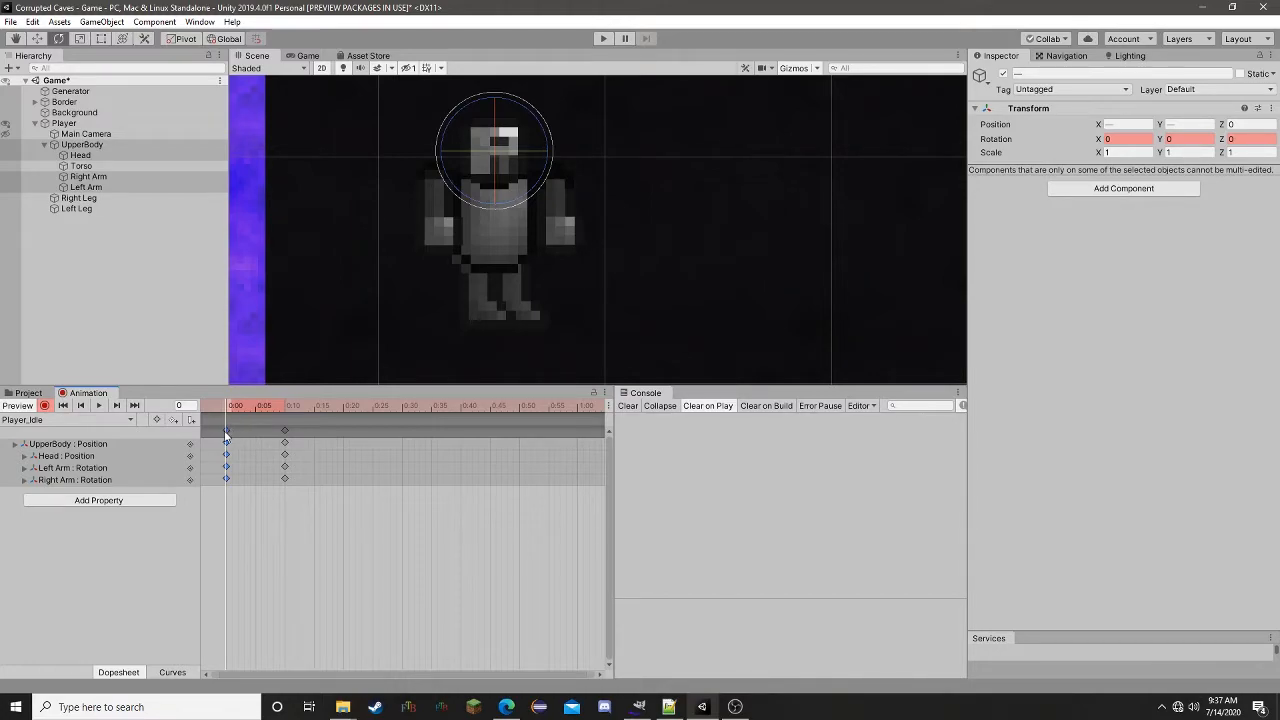
pyautogui.click(283, 432)
pyautogui.click(226, 433)
pyautogui.moveTo(227, 408); pyautogui.dragTo(343, 408)
pyautogui.hotkey('ctrl', 'v')
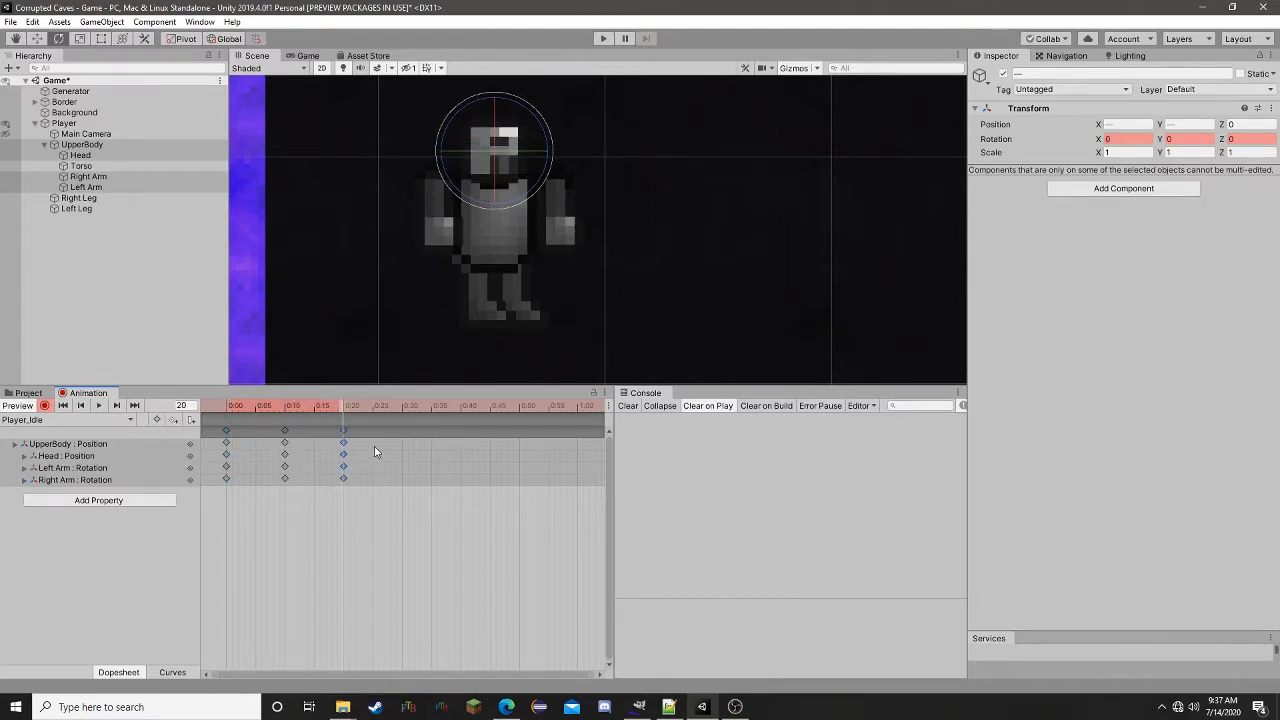
# - Stop recording and play back the Player_Idle clip from the start
pyautogui.moveTo(229, 408)
pyautogui.mouseDown()
pyautogui.moveTo(367, 412)
pyautogui.moveTo(212, 422)
pyautogui.mouseUp()
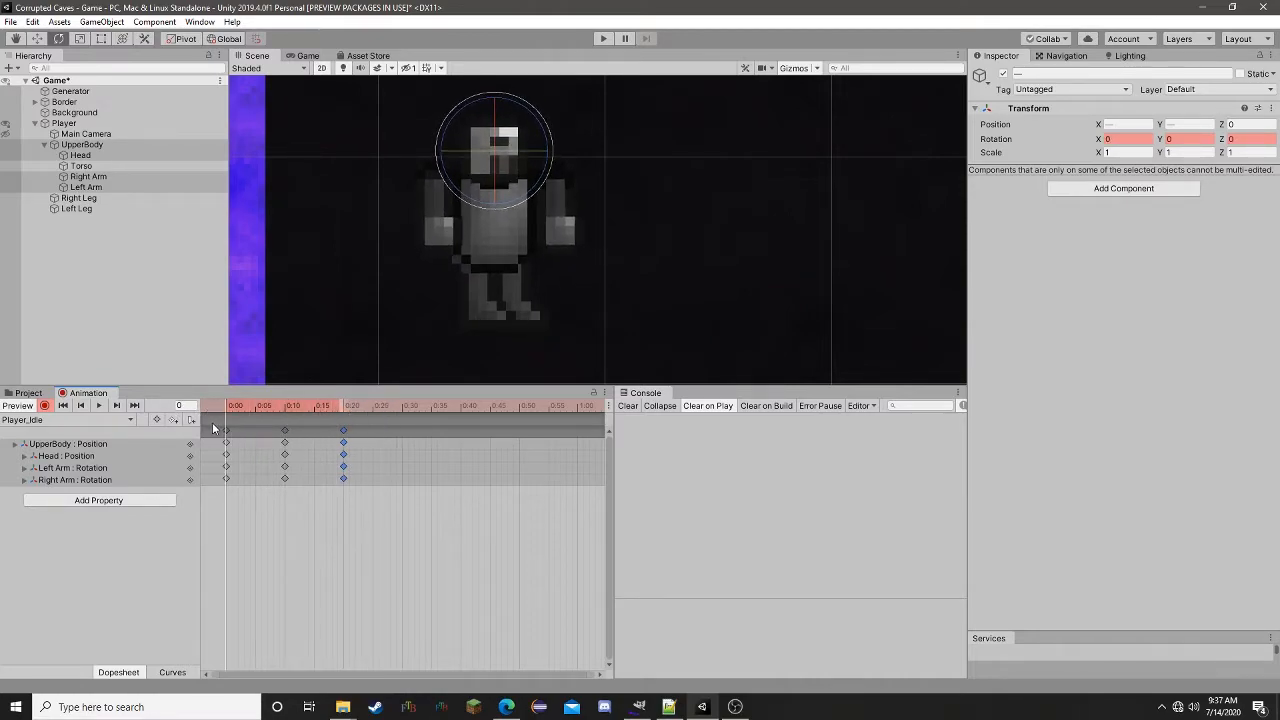
pyautogui.click(44, 406)
pyautogui.click(97, 406)
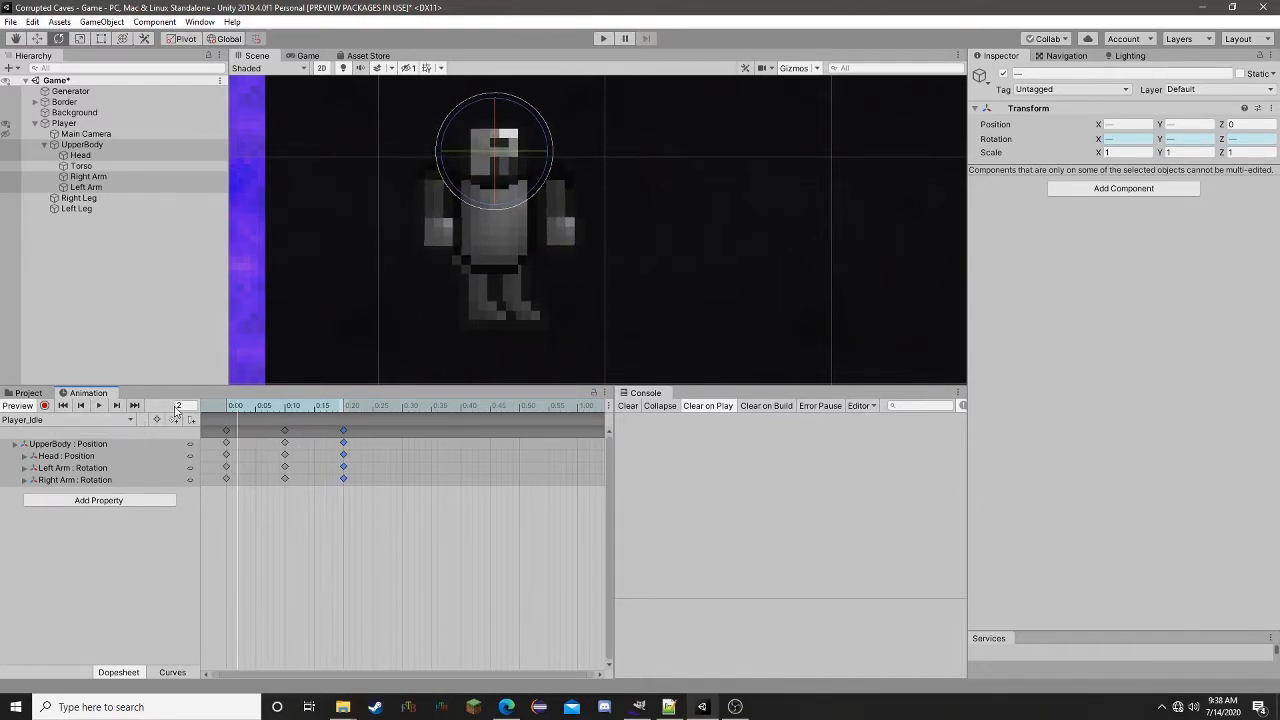
# - Raise the Head to about Y -0.009 at frame 10 and store it as a keyframe
pyautogui.click(287, 411)
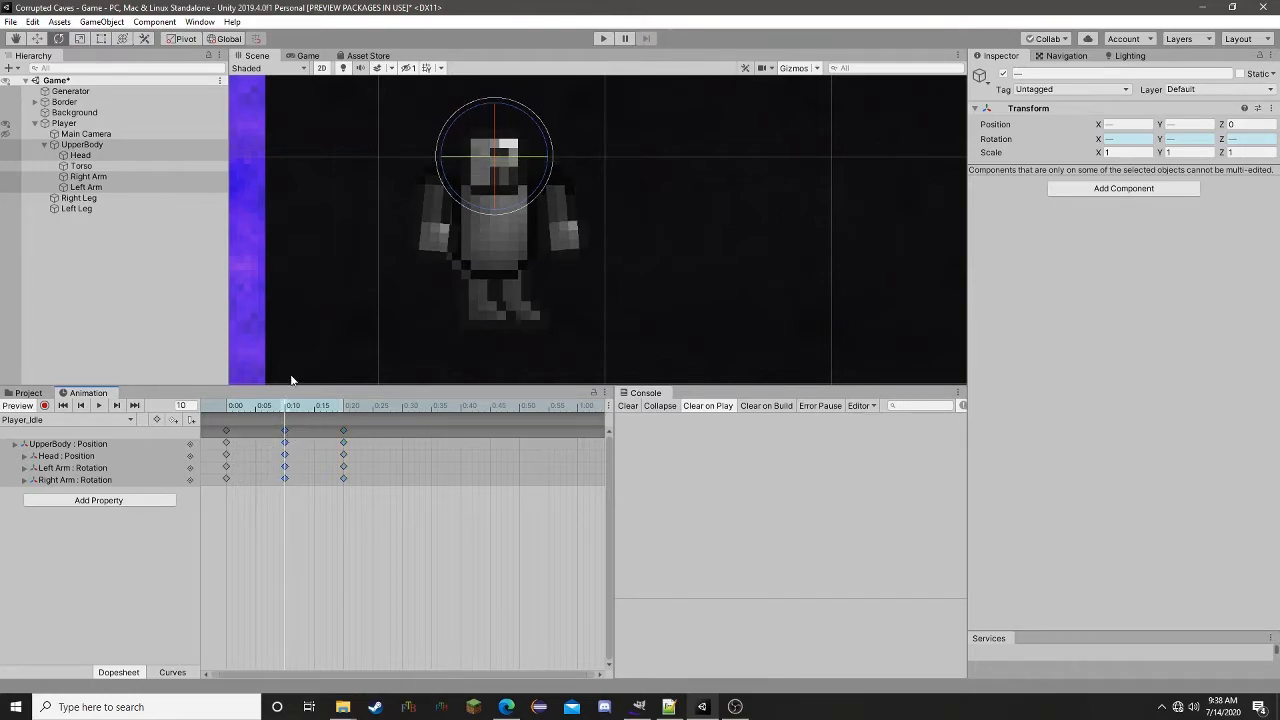
pyautogui.click(88, 156)
pyautogui.press('q')
pyautogui.press('w')
pyautogui.moveTo(494, 109); pyautogui.dragTo(493, 108)
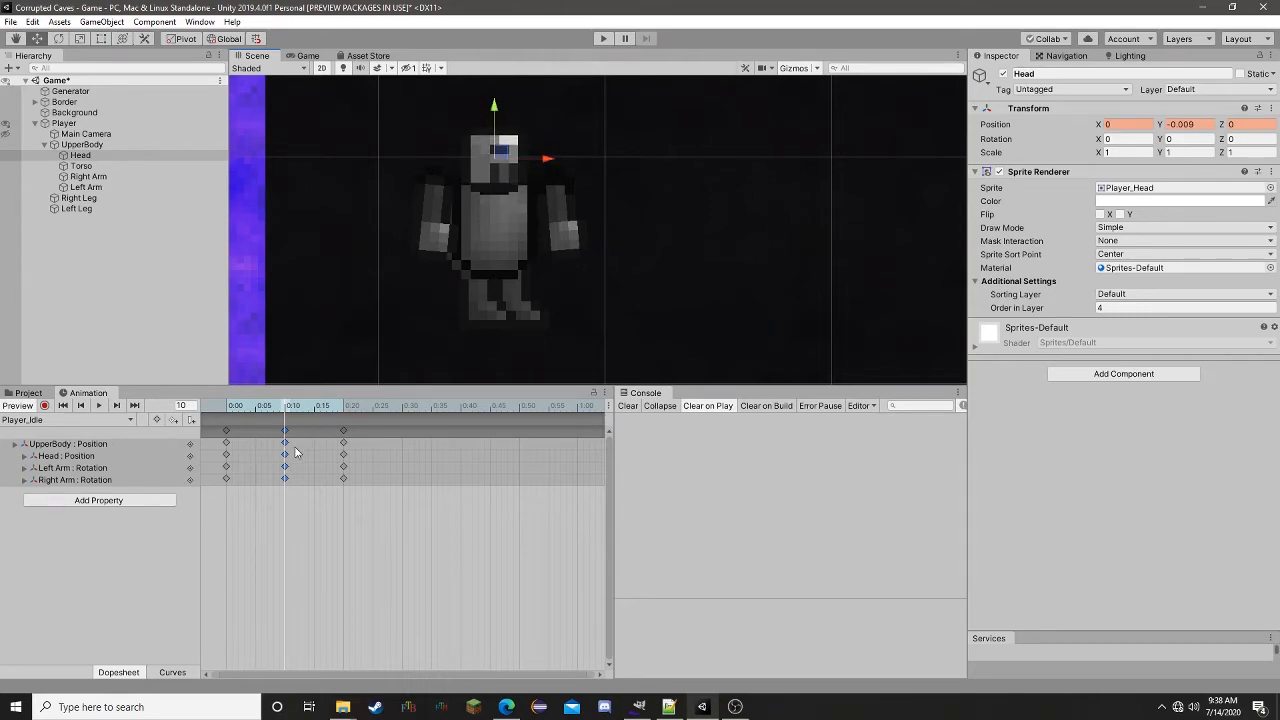
pyautogui.click(175, 423)
# - Play the revised Player_Idle clip and view the motion at level scale
pyautogui.click(99, 406)
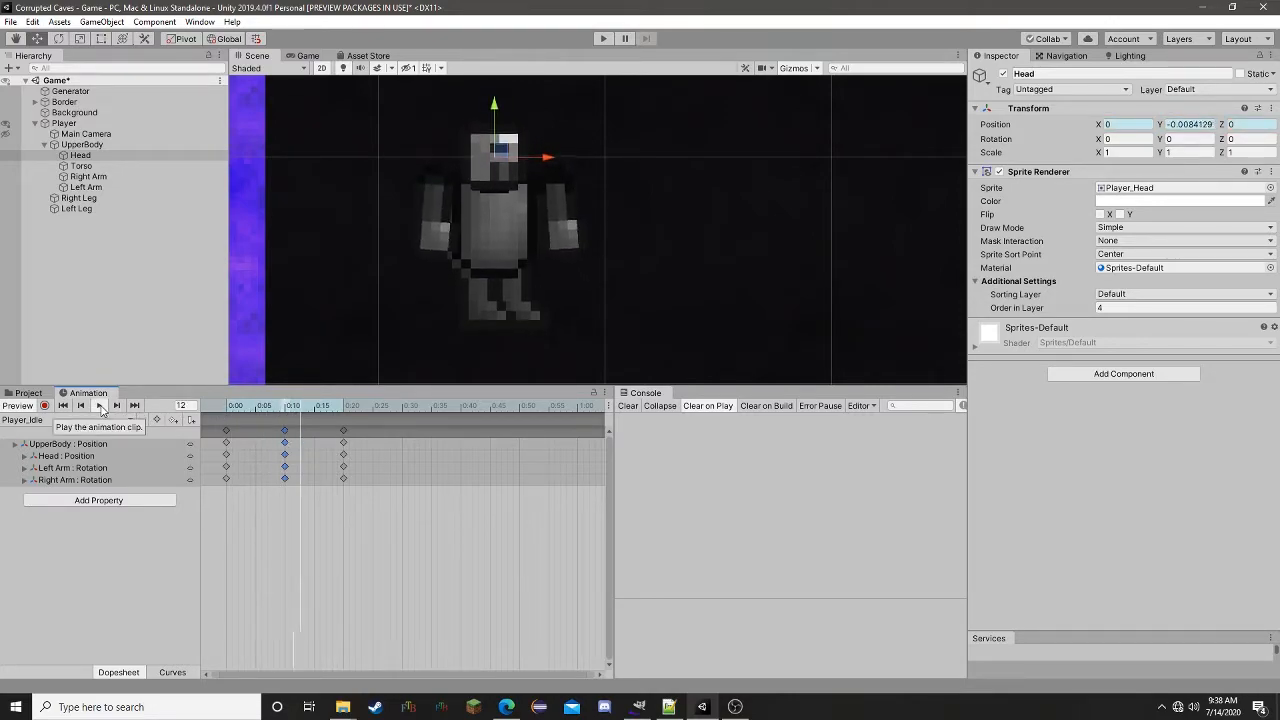
pyautogui.moveTo(630, 204); pyautogui.dragTo(646, 238, button='middle')
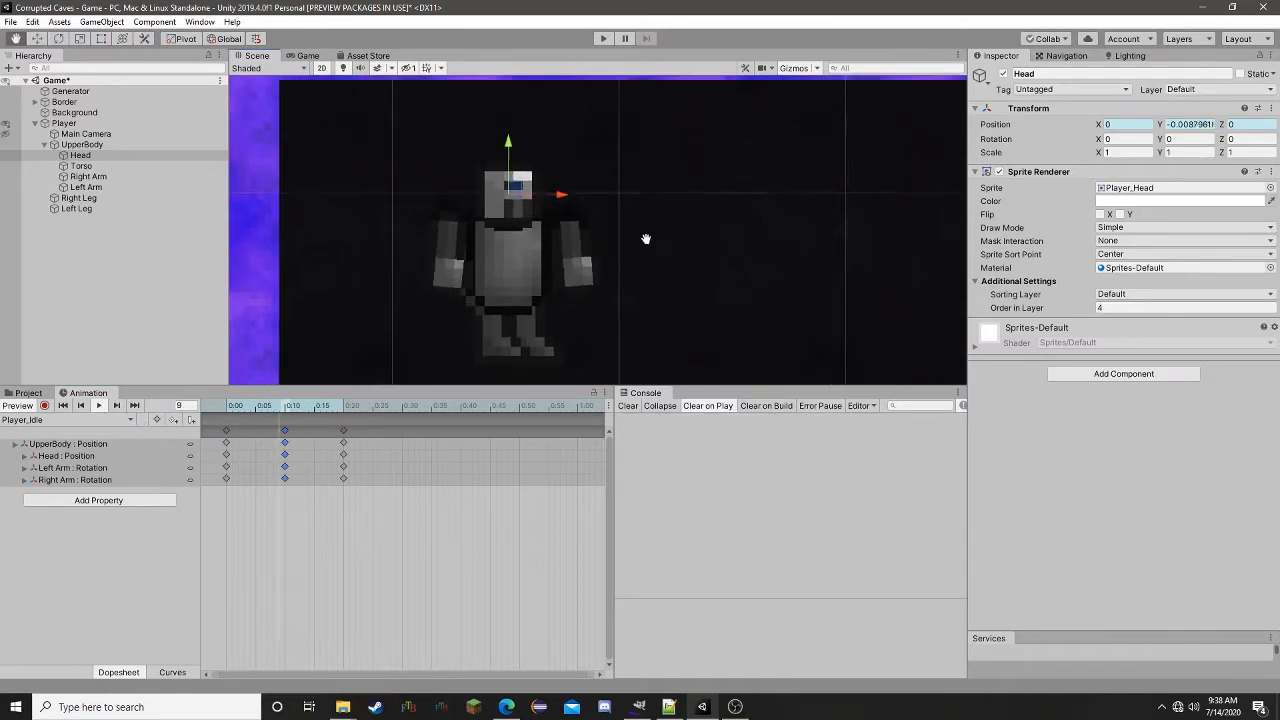
pyautogui.scroll(-5, 614, 251)
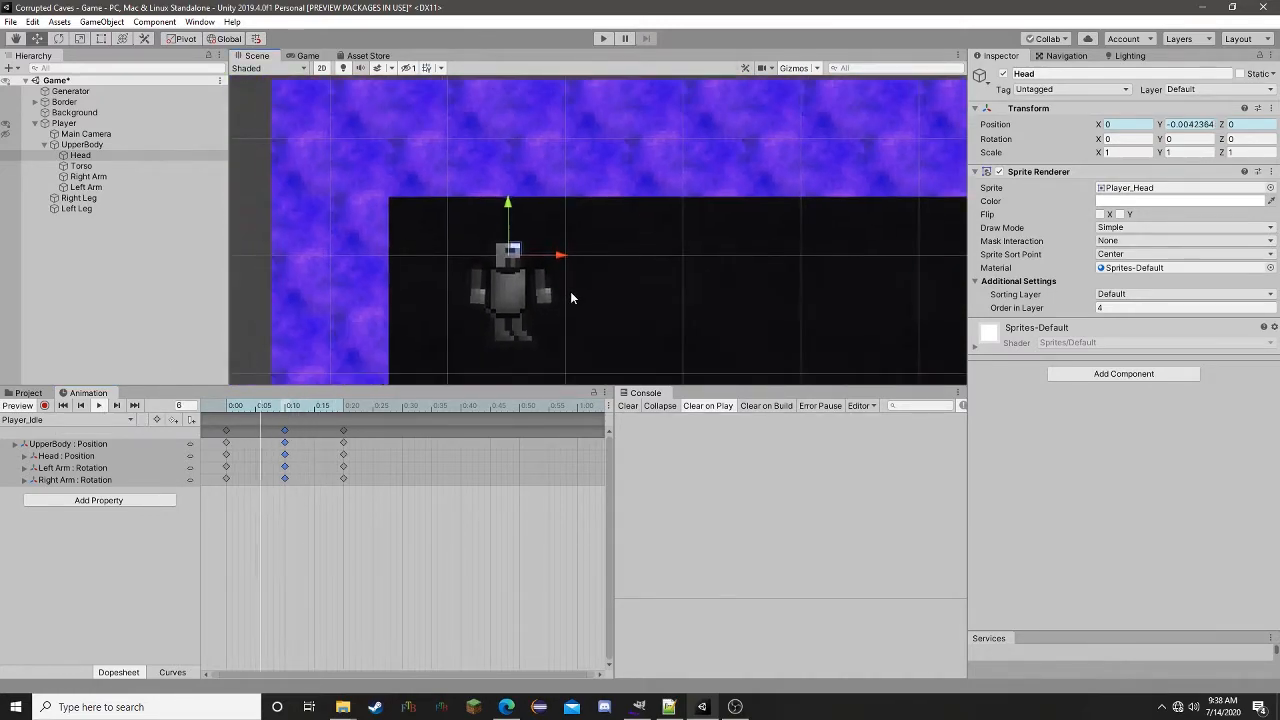
# - Stretch all the Player_Idle keyframes so the clip ends at frame 40, and play the slower animation
pyautogui.scroll(-3, 571, 293)
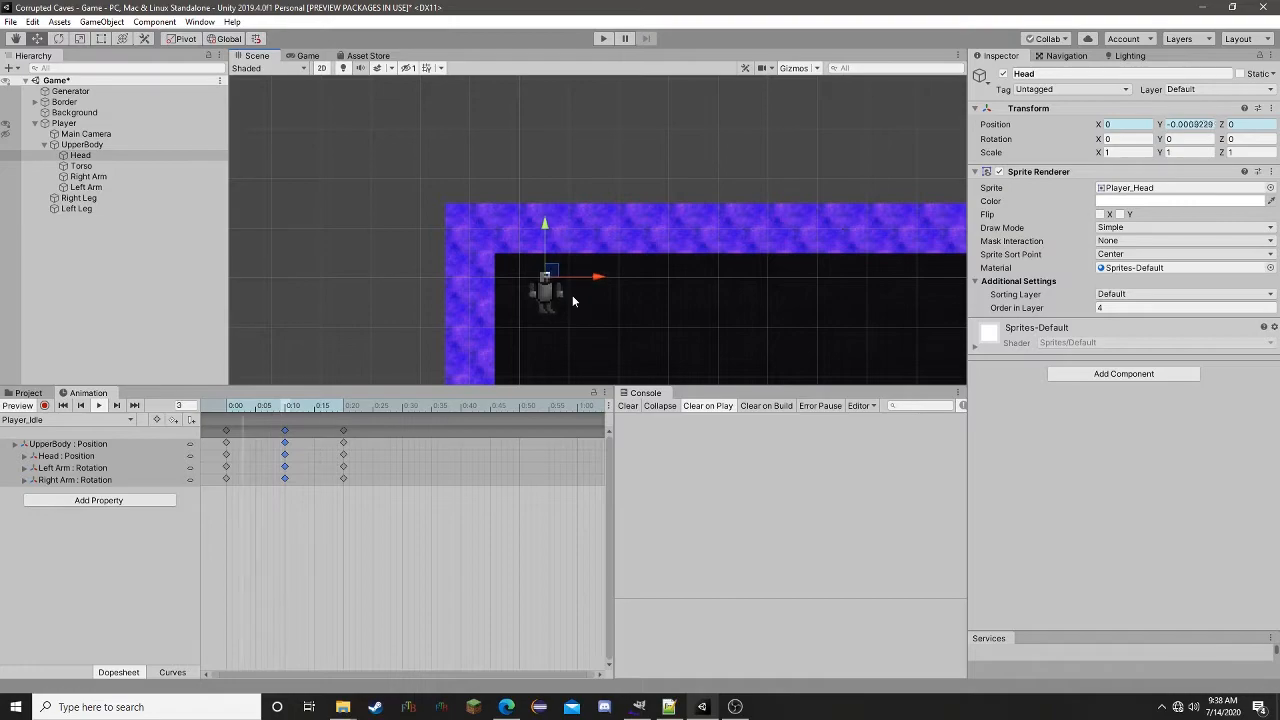
pyautogui.scroll(4, 555, 308)
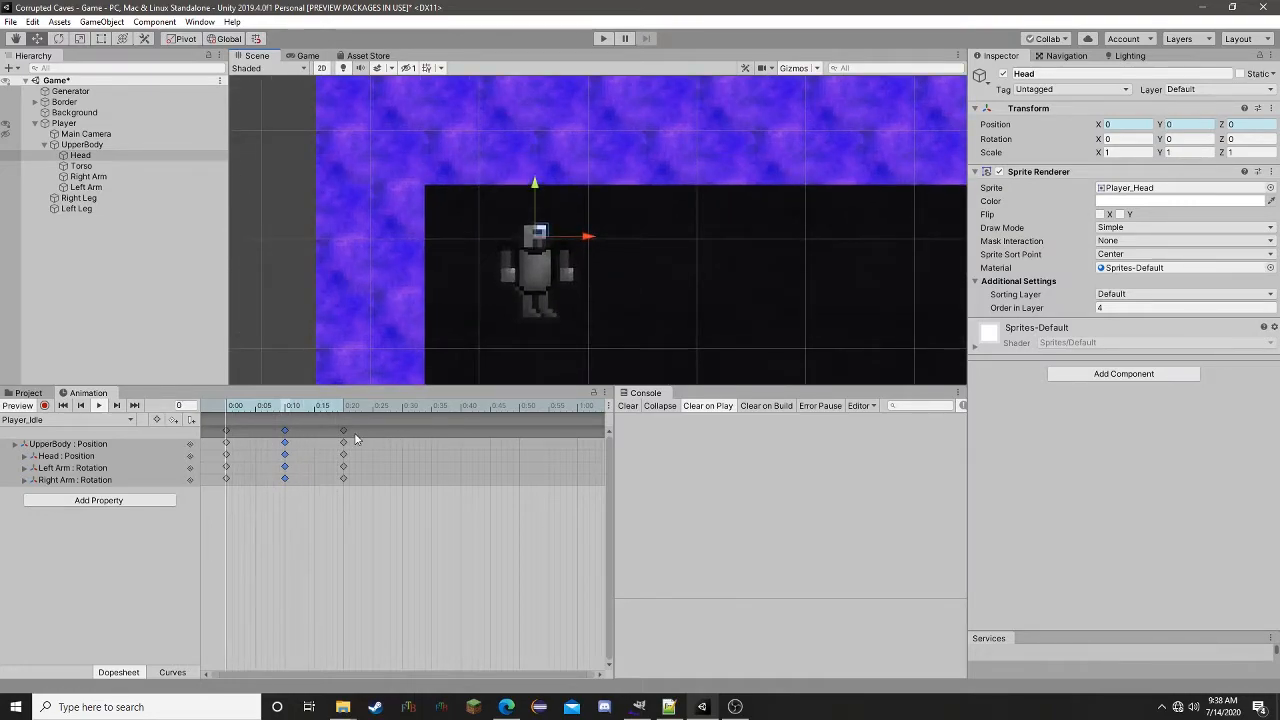
pyautogui.click(352, 438)
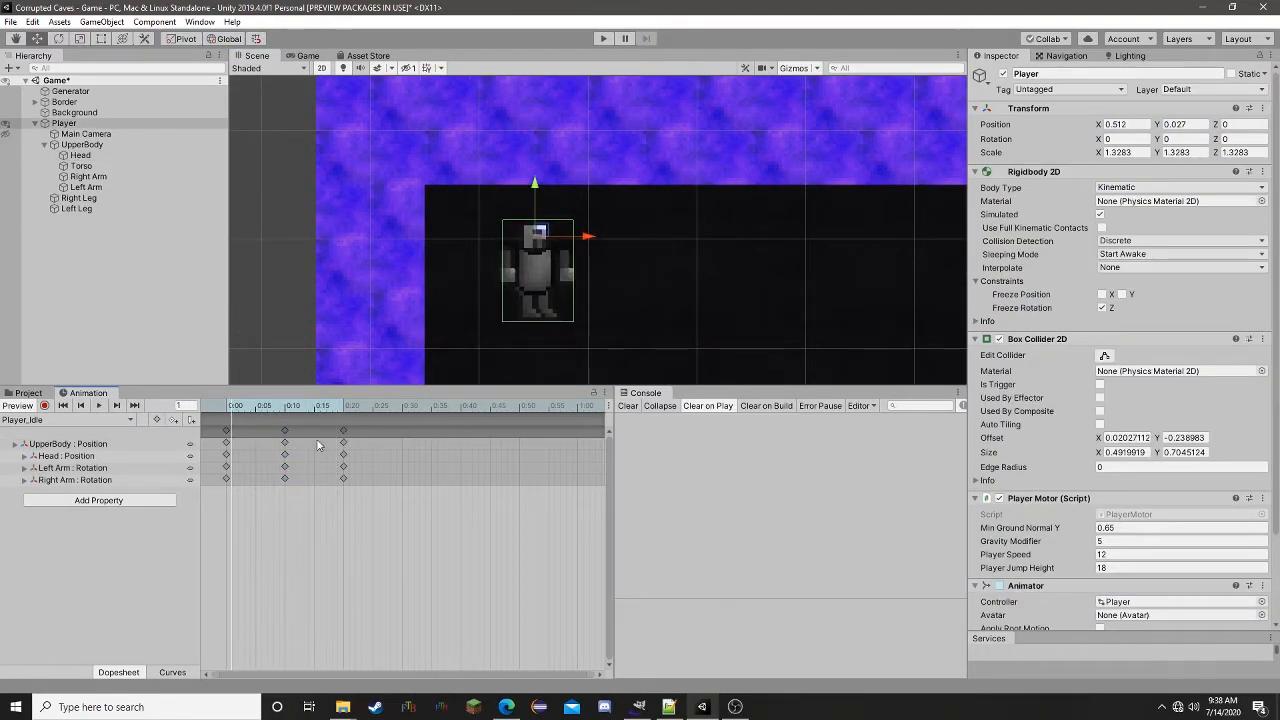
pyautogui.hotkey('ctrl', 'a')
pyautogui.moveTo(352, 457); pyautogui.dragTo(474, 457)
pyautogui.click(98, 405)
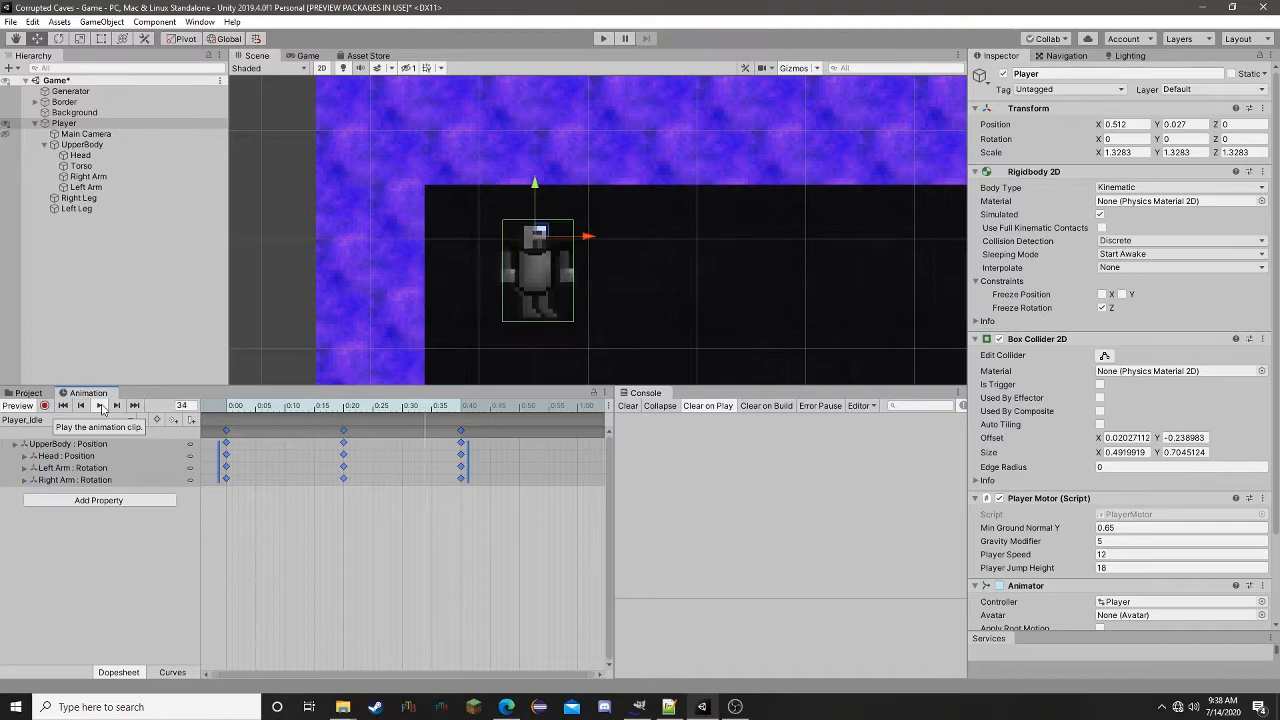
# - Watch the slower Player_Idle playback up close and at level scale, and return the playhead to frame 0
pyautogui.scroll(-1, 716, 268)
pyautogui.scroll(-2, 515, 250)
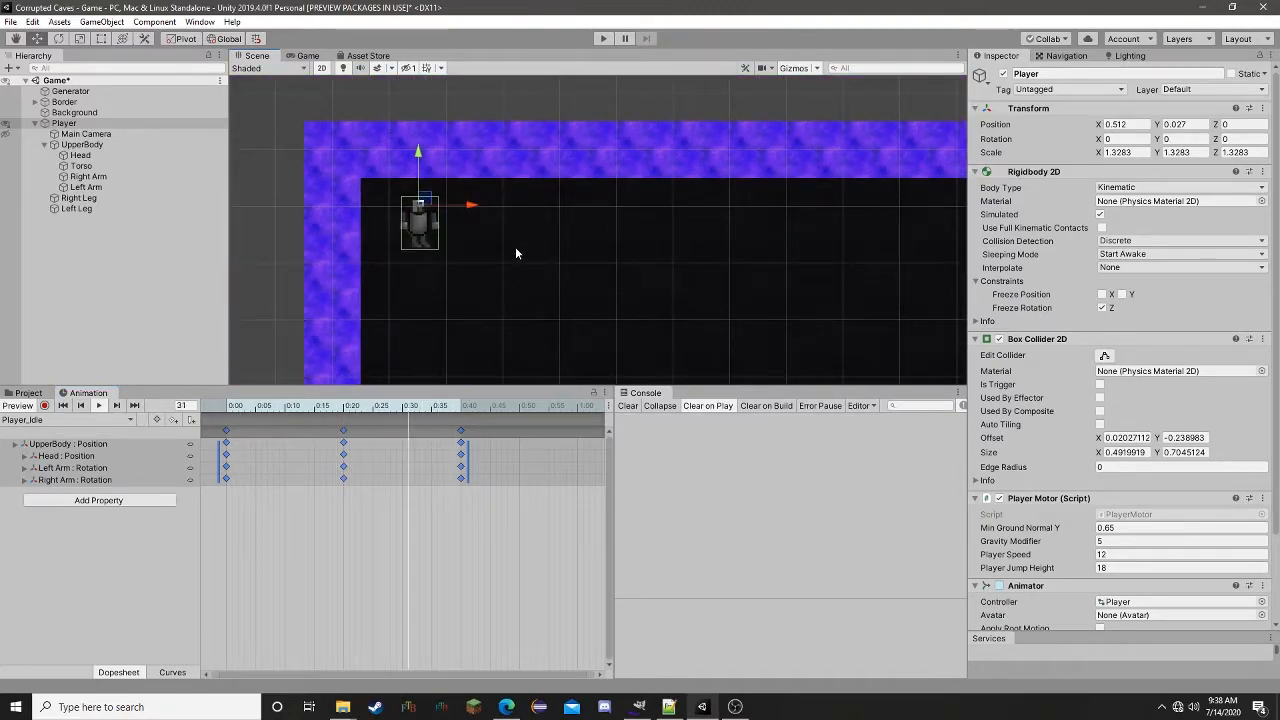
pyautogui.scroll(2, 455, 228)
pyautogui.scroll(6, 451, 226)
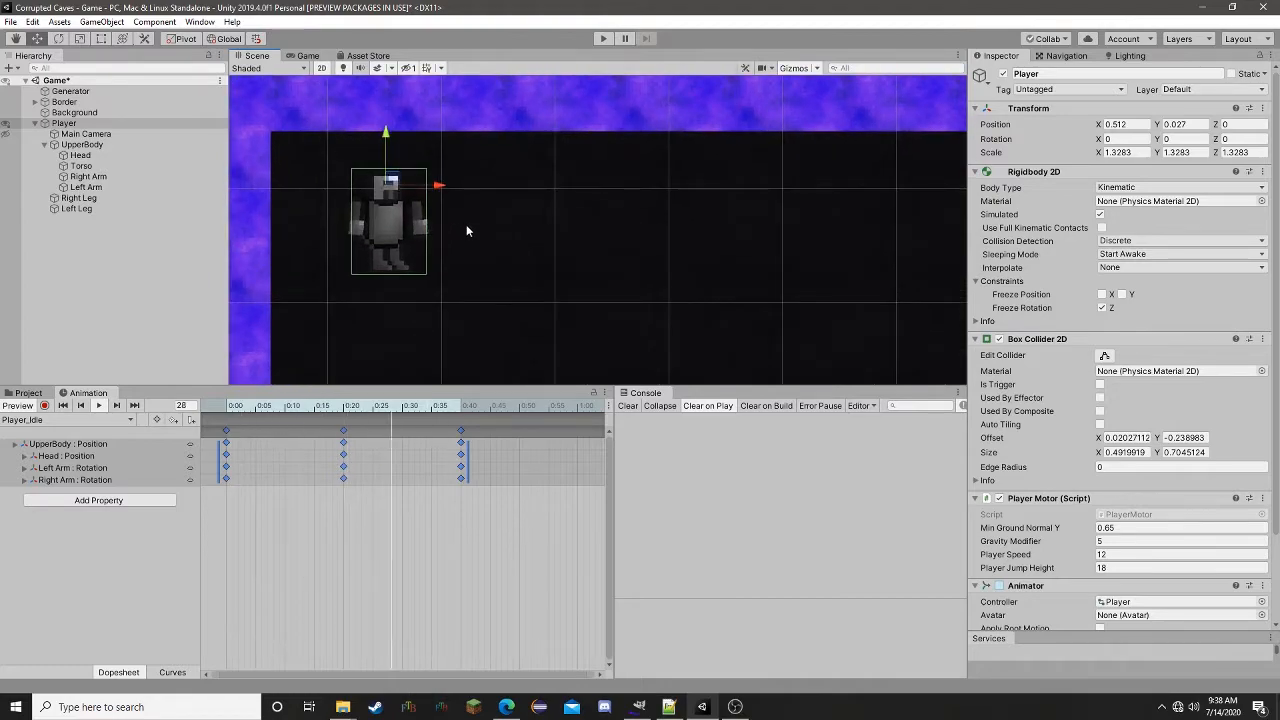
pyautogui.moveTo(464, 227); pyautogui.dragTo(524, 239, button='middle')
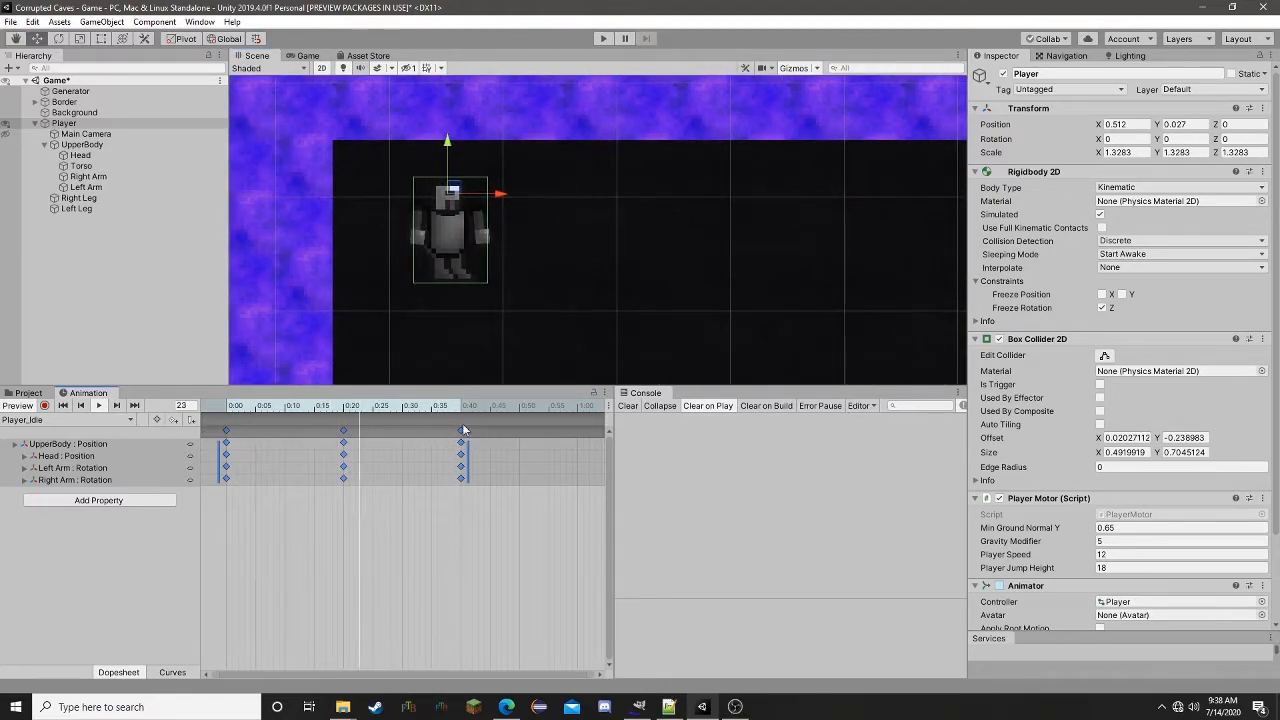
pyautogui.click(98, 407)
pyautogui.scroll(-3, 514, 250)
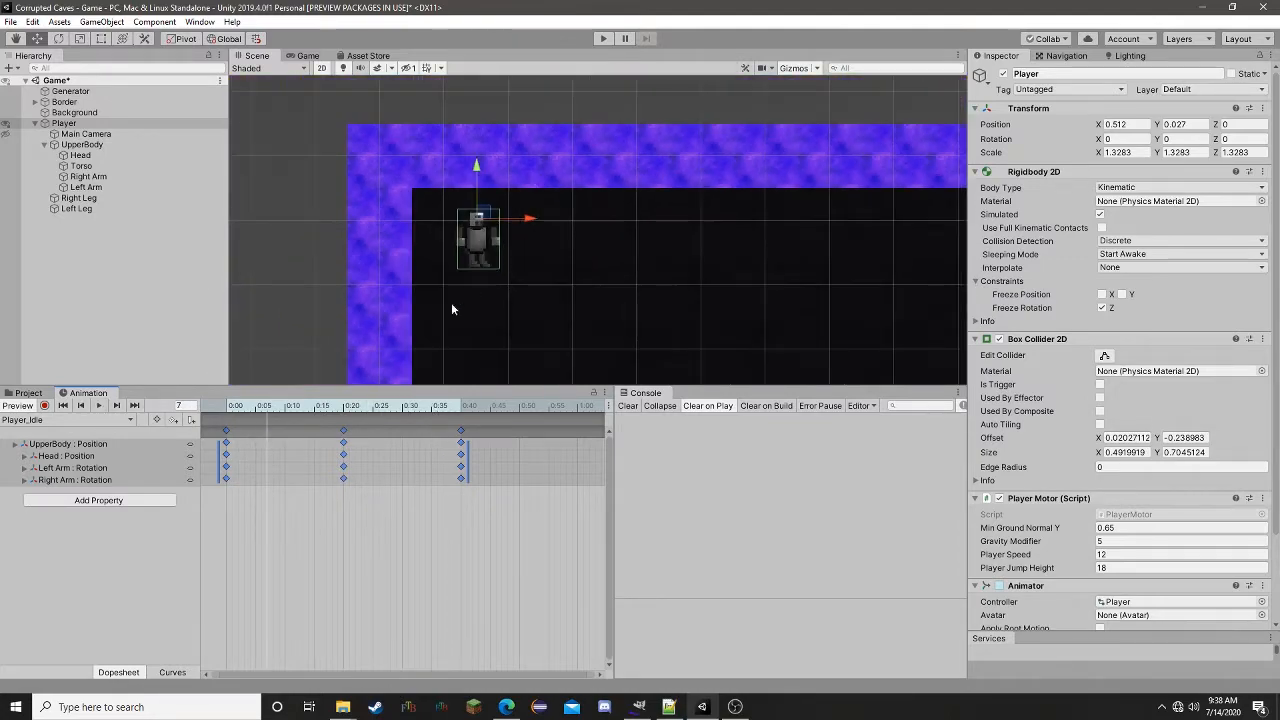
pyautogui.moveTo(252, 408); pyautogui.dragTo(178, 410)
pyautogui.scroll(4, 514, 271)
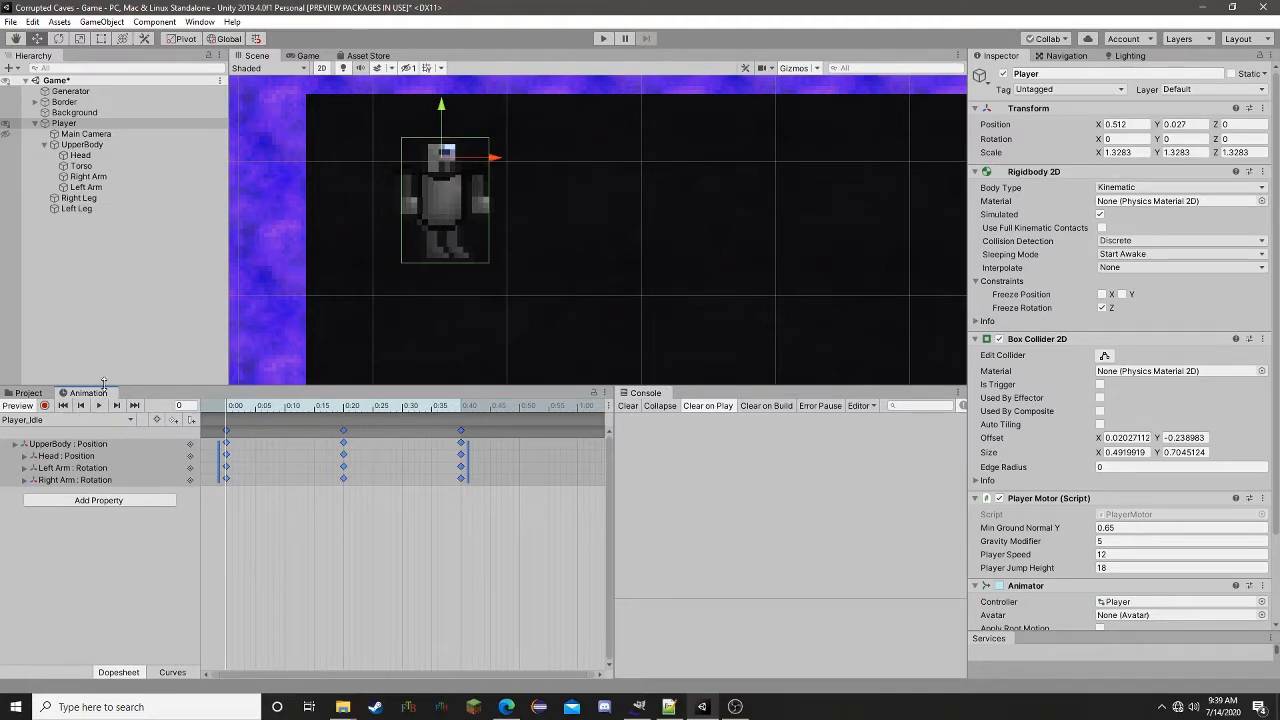
# - Create a new animation clip named Player_Walk for the Player in the Animation folder
pyautogui.click(64, 123)
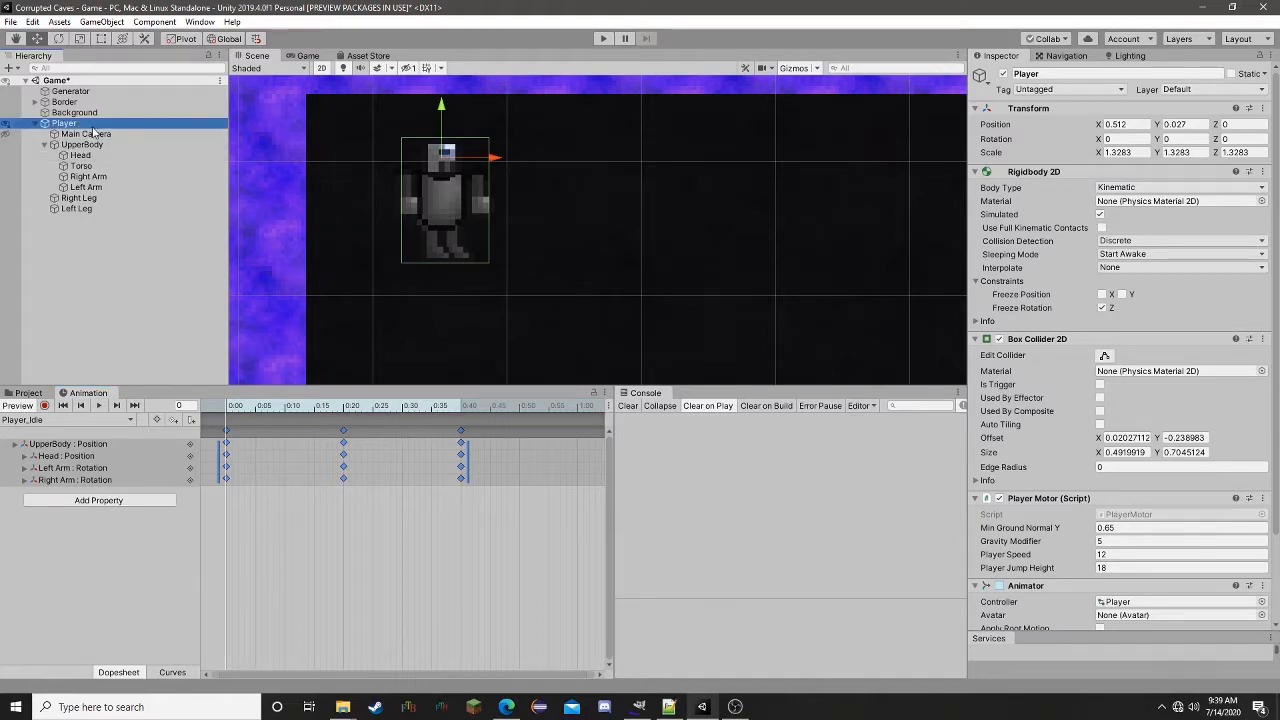
pyautogui.scroll(-3, 1050, 540)
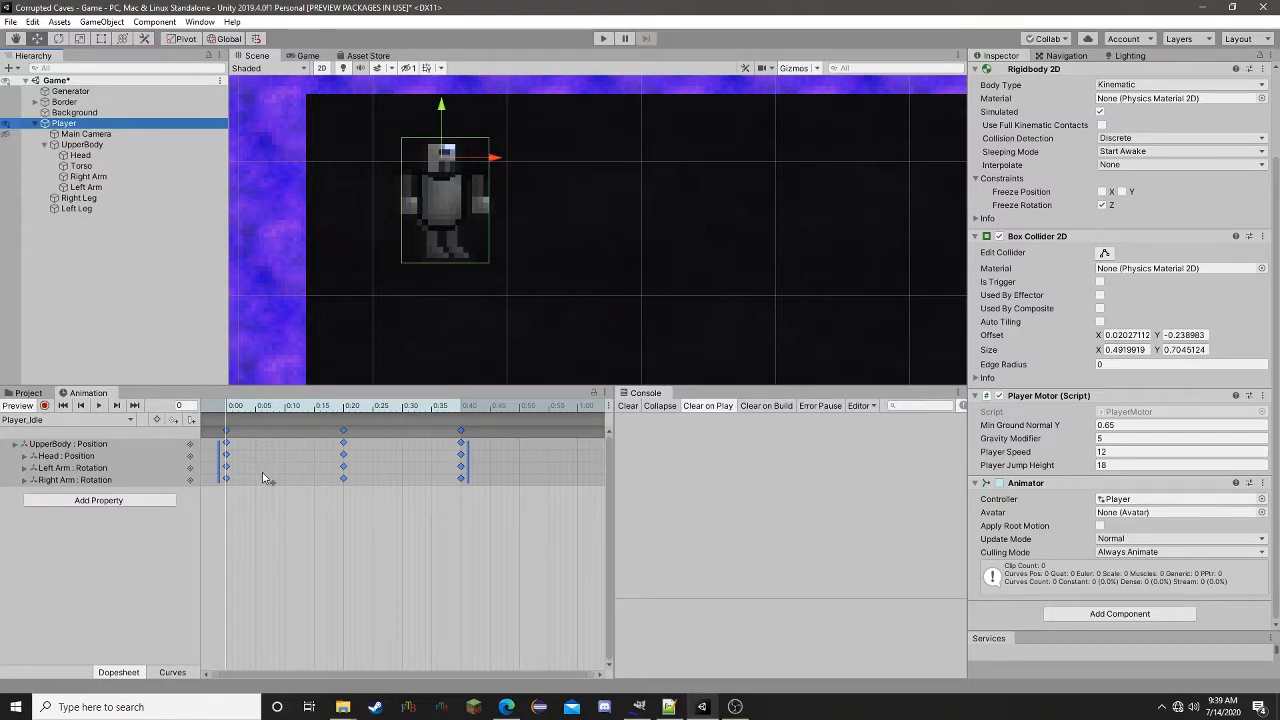
pyautogui.click(70, 420)
pyautogui.click(66, 455)
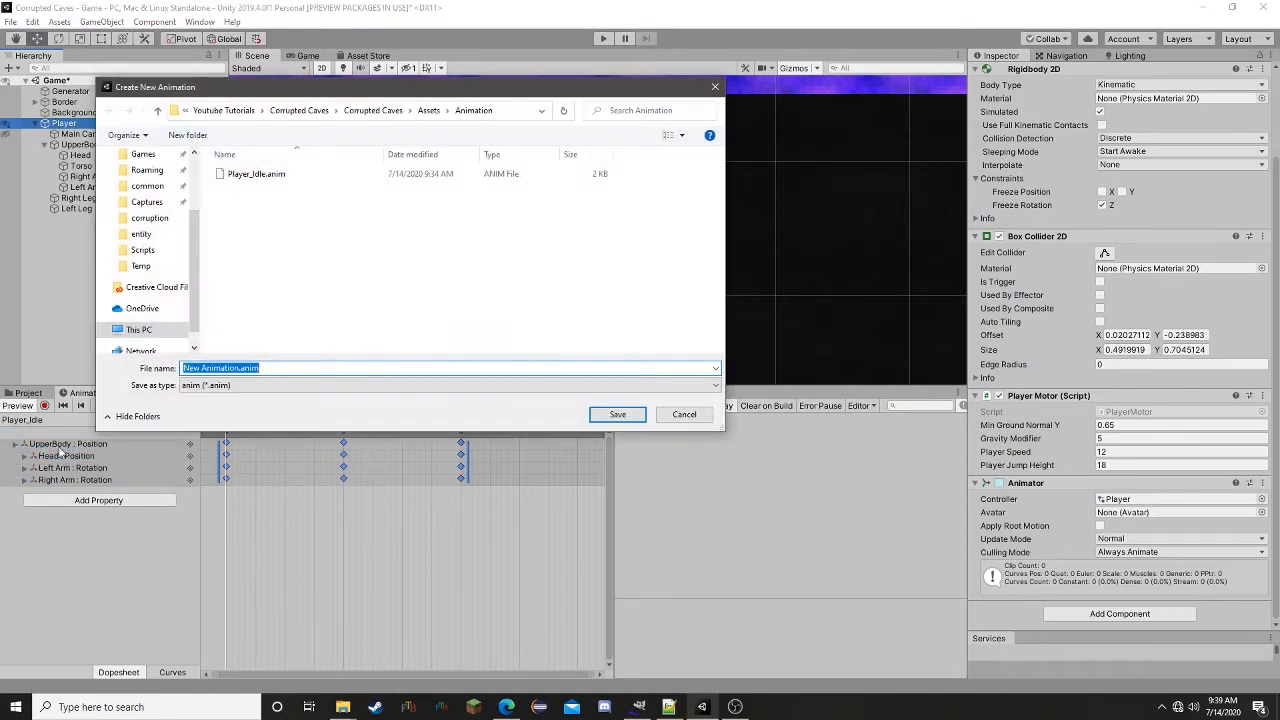
pyautogui.write('Player_')
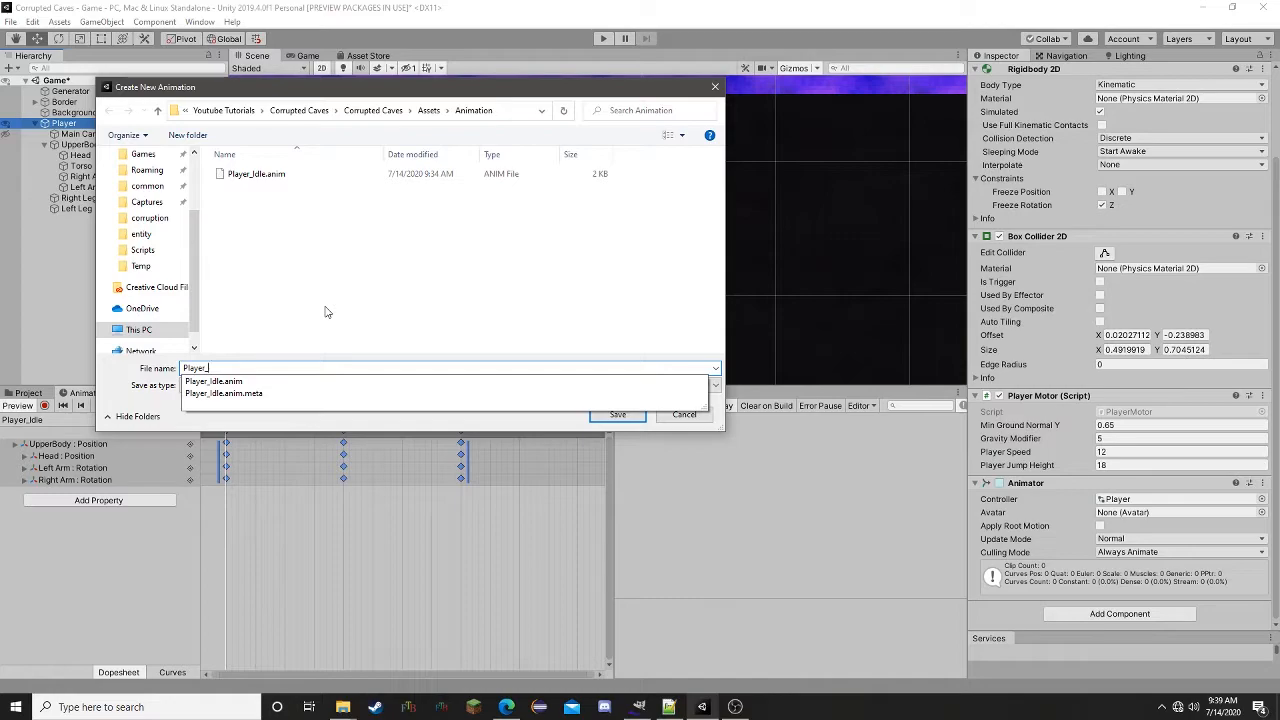
pyautogui.write('Ru')
pyautogui.press('BackSpace')
pyautogui.press('BackSpace')
pyautogui.write('Walk')
pyautogui.press('Return')
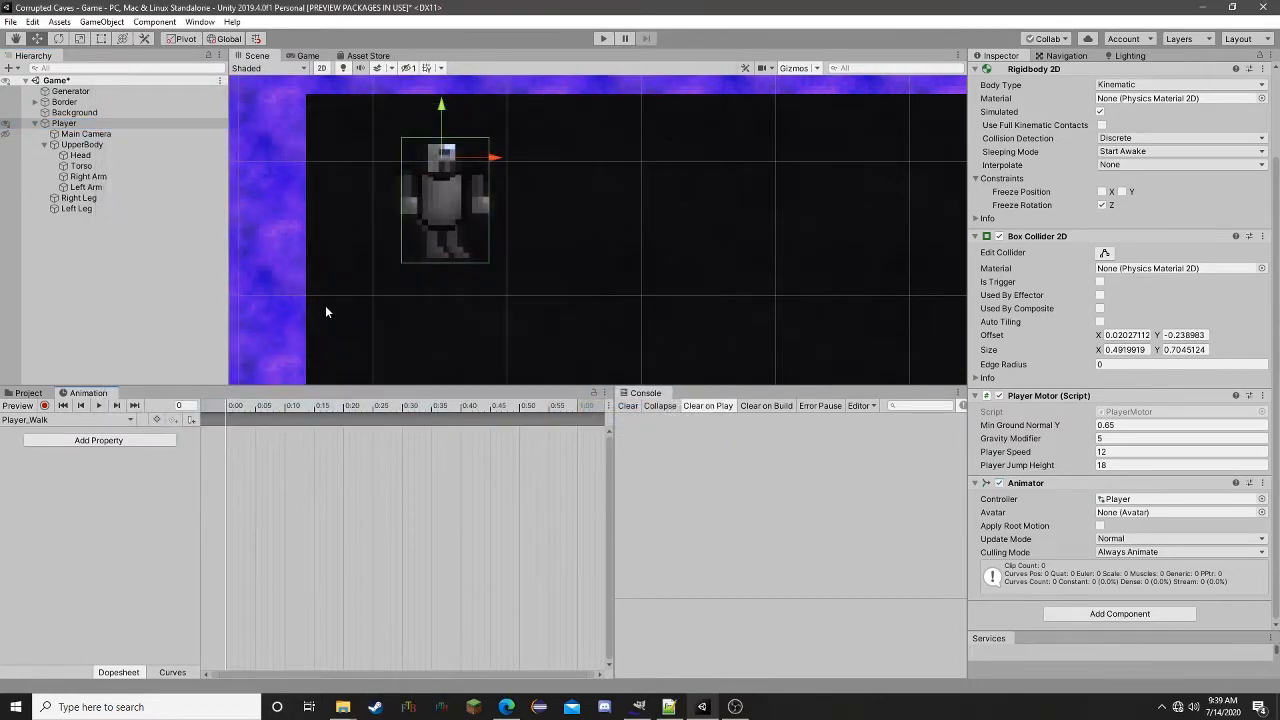
# - Start recording Player_Walk and, at frame 0, rotate the Left Leg back to about -46° and the Right Leg forward
pyautogui.click(44, 406)
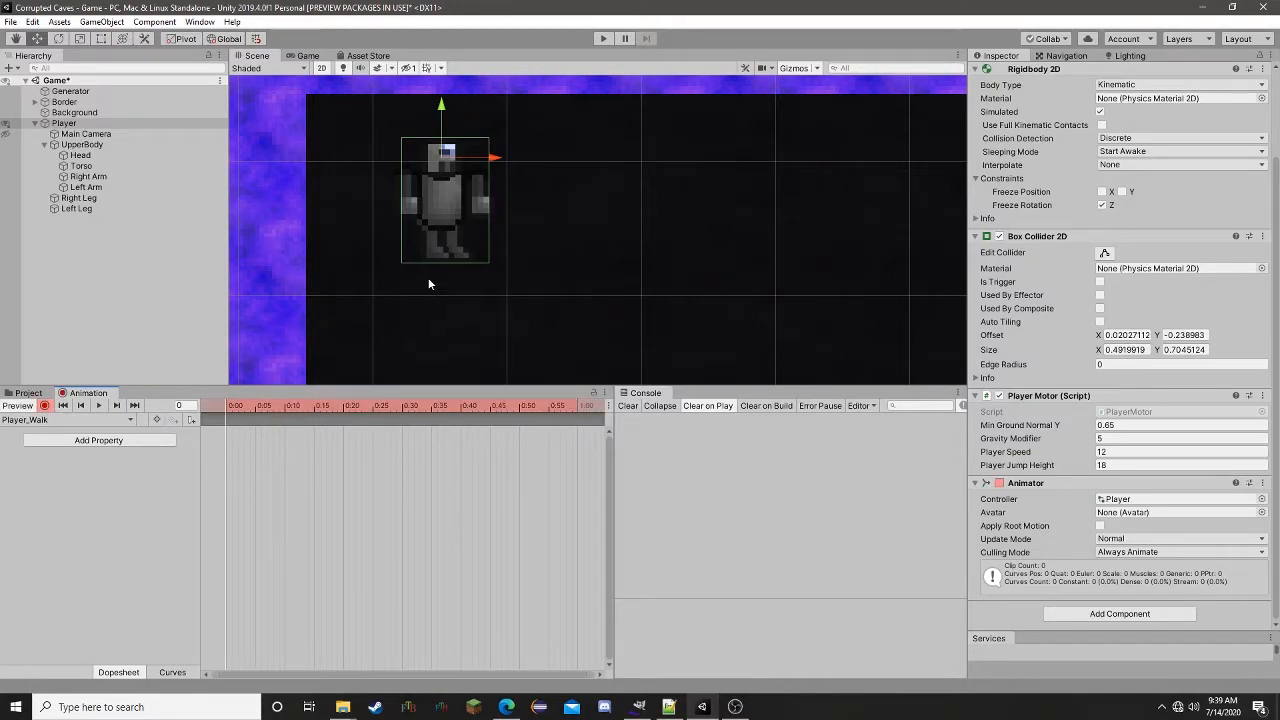
pyautogui.scroll(3, 427, 284)
pyautogui.moveTo(562, 246); pyautogui.dragTo(573, 207, button='middle')
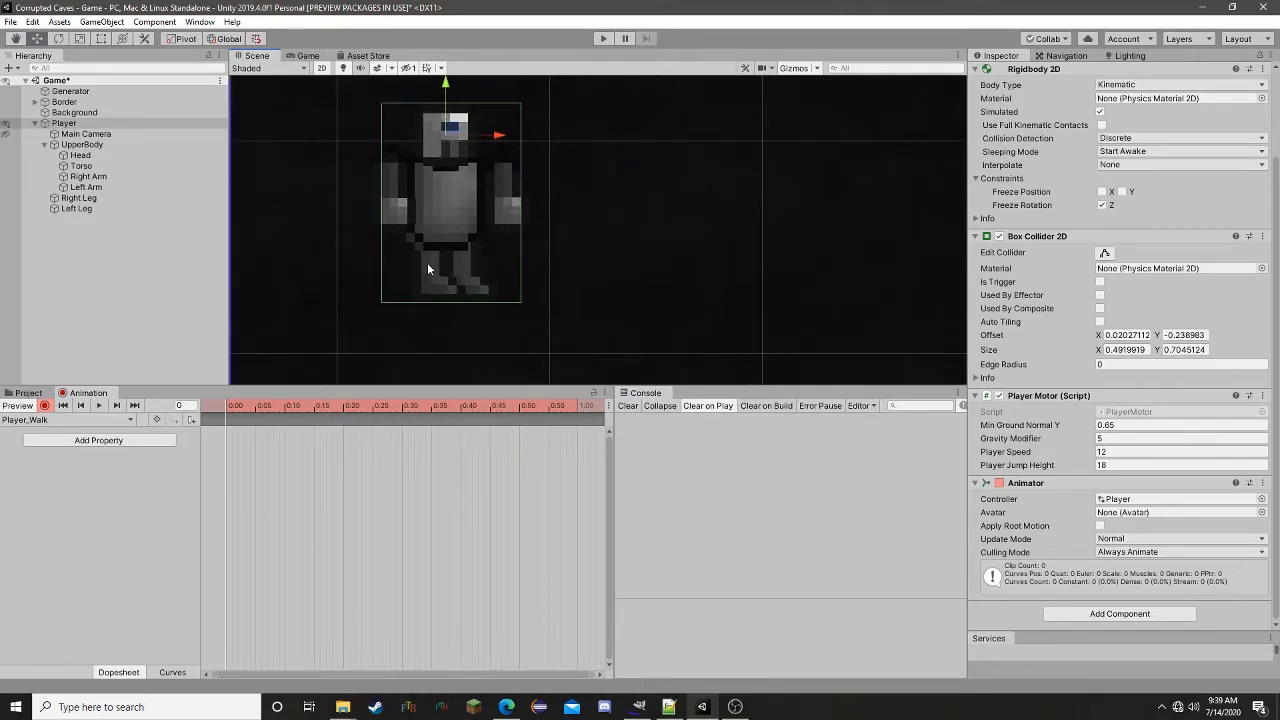
pyautogui.click(425, 266)
pyautogui.press('e')
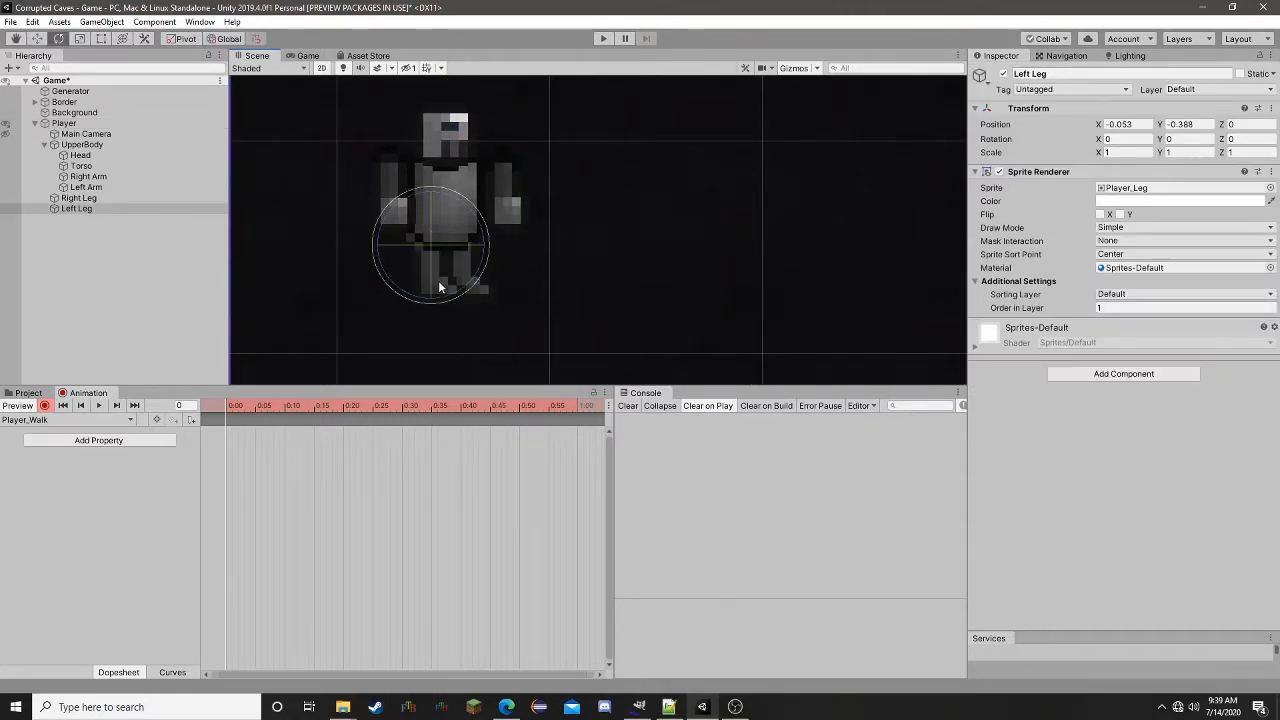
pyautogui.moveTo(440, 292); pyautogui.dragTo(326, 299)
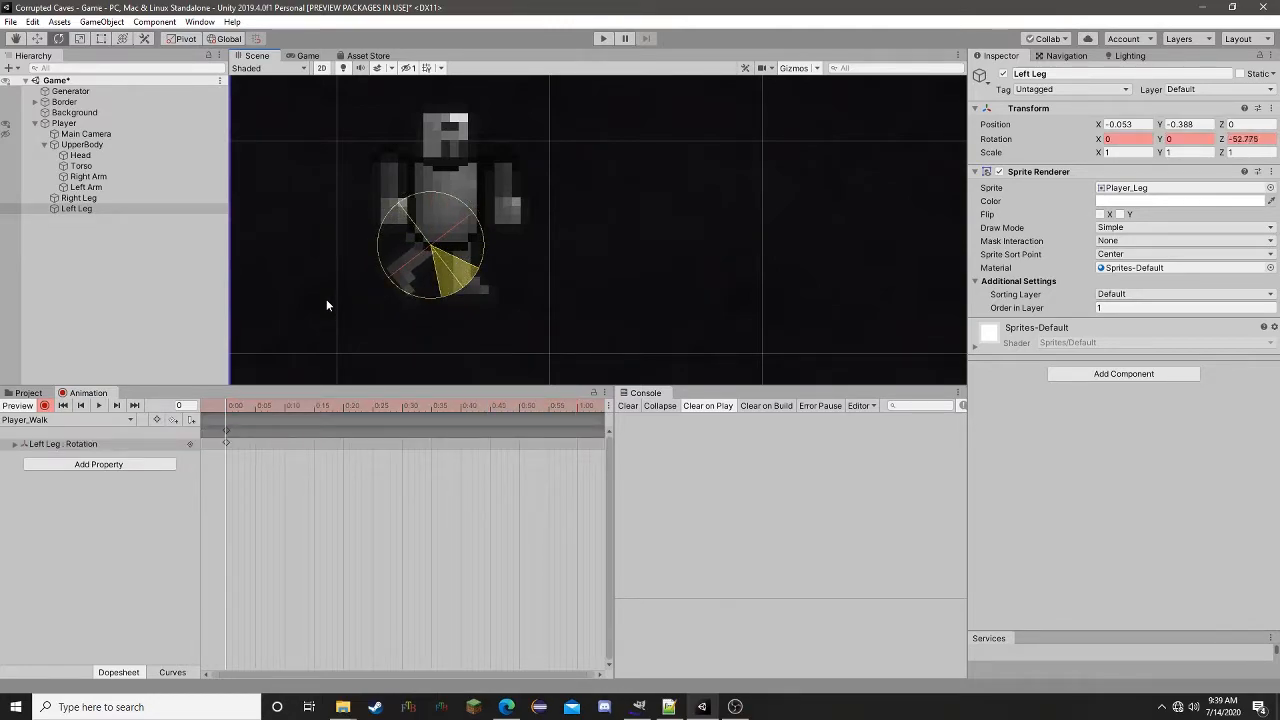
pyautogui.click(488, 292)
pyautogui.moveTo(487, 284); pyautogui.dragTo(540, 243)
pyautogui.click(397, 271)
pyautogui.moveTo(417, 297); pyautogui.dragTo(426, 298)
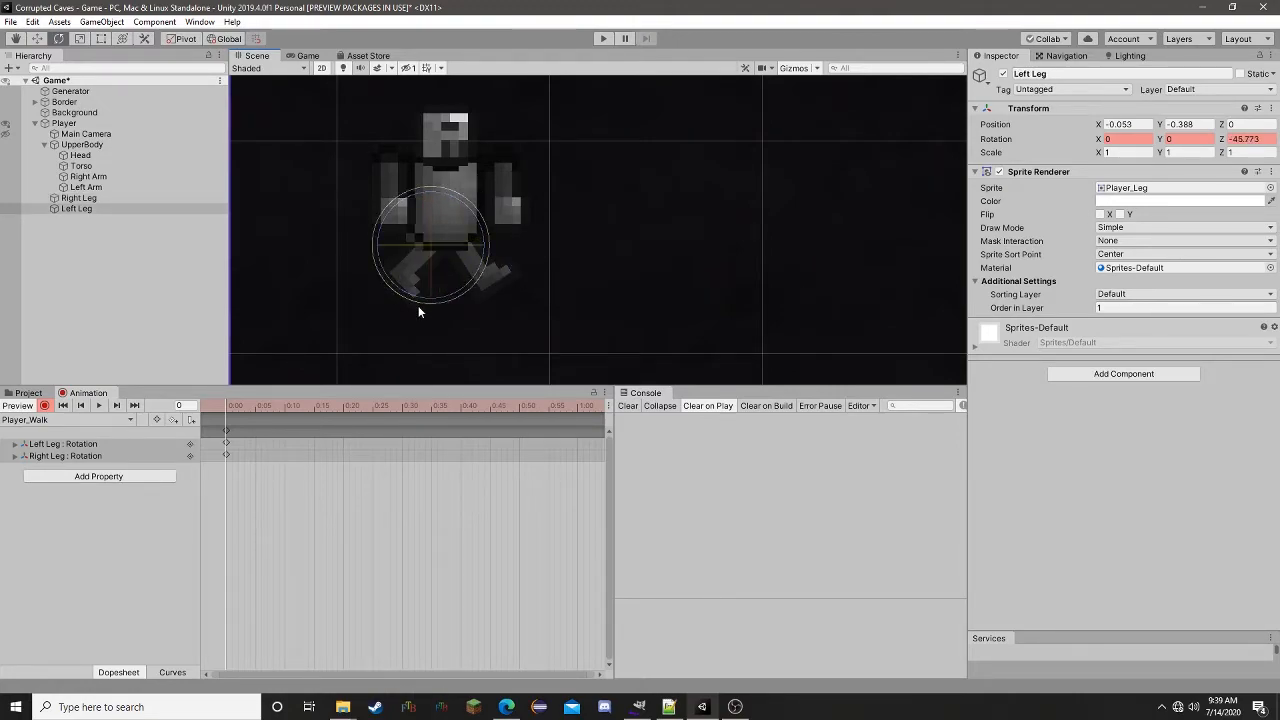
# - At frame 10, reverse the stride by rotating the Left Leg forward and the Right Leg backward
pyautogui.moveTo(232, 408); pyautogui.dragTo(285, 414)
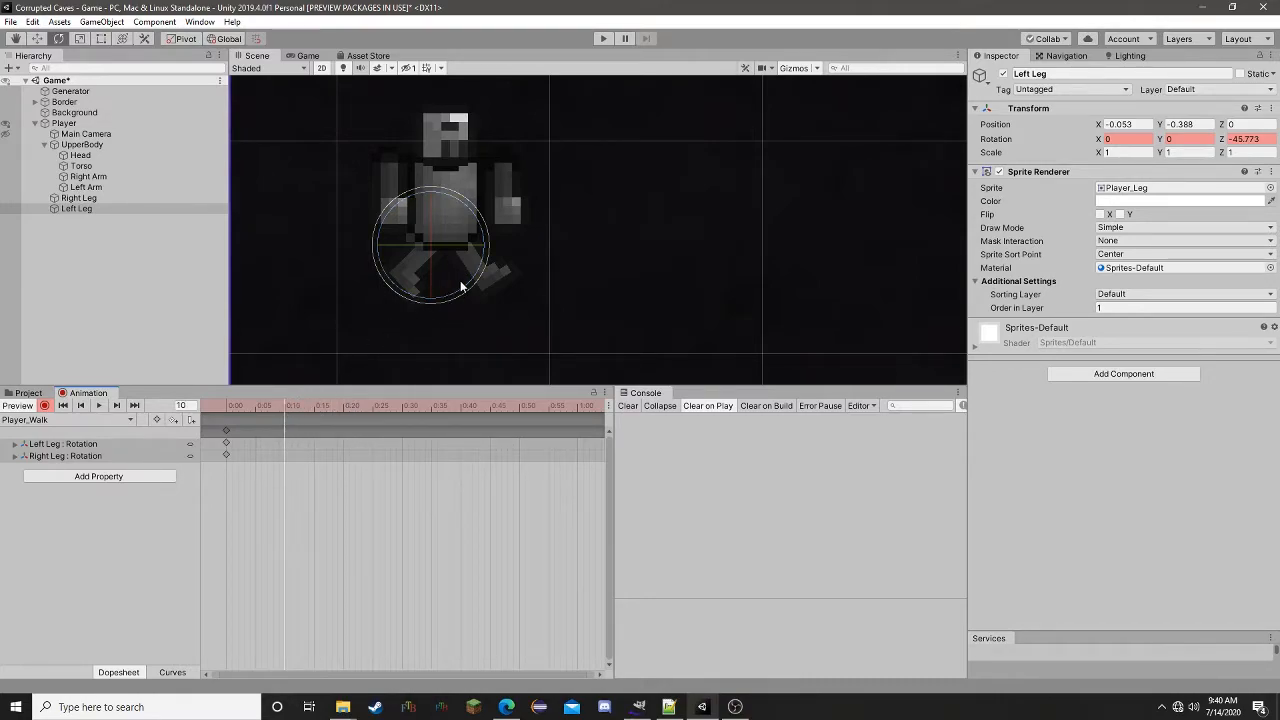
pyautogui.moveTo(460, 284); pyautogui.dragTo(492, 197)
pyautogui.moveTo(484, 240); pyautogui.dragTo(532, 230)
pyautogui.click(500, 284)
pyautogui.click(417, 292)
# - Copy both legs' frame 0 keyframes to frame 20 so the walk cycle ends in its starting pose
pyautogui.moveTo(288, 404)
pyautogui.mouseDown()
pyautogui.moveTo(228, 408)
pyautogui.moveTo(348, 404)
pyautogui.moveTo(226, 410)
pyautogui.moveTo(378, 408)
pyautogui.moveTo(212, 414)
pyautogui.moveTo(301, 407)
pyautogui.moveTo(285, 408)
pyautogui.mouseUp()
pyautogui.click(227, 431)
pyautogui.hotkey('ctrl', 'v')
# - Reselect the Player and reopen its Player_Walk clip for editing
pyautogui.moveTo(442, 270); pyautogui.dragTo(474, 280)
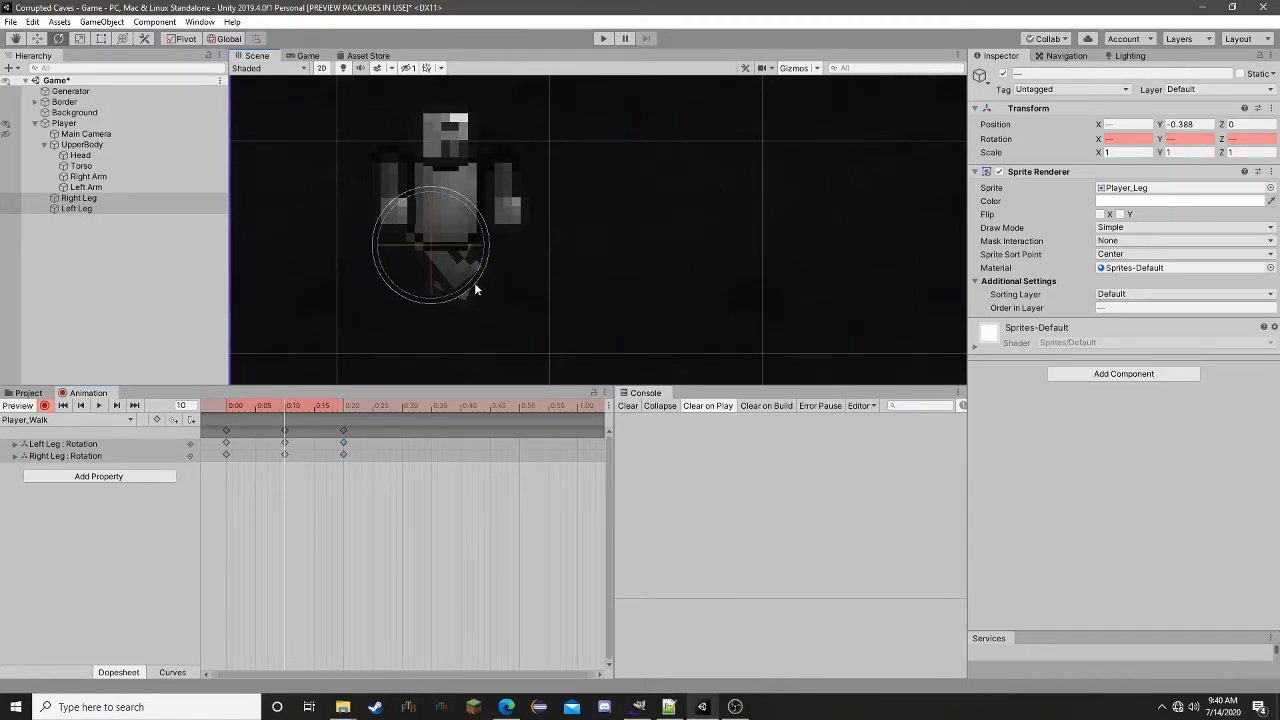
pyautogui.click(467, 278)
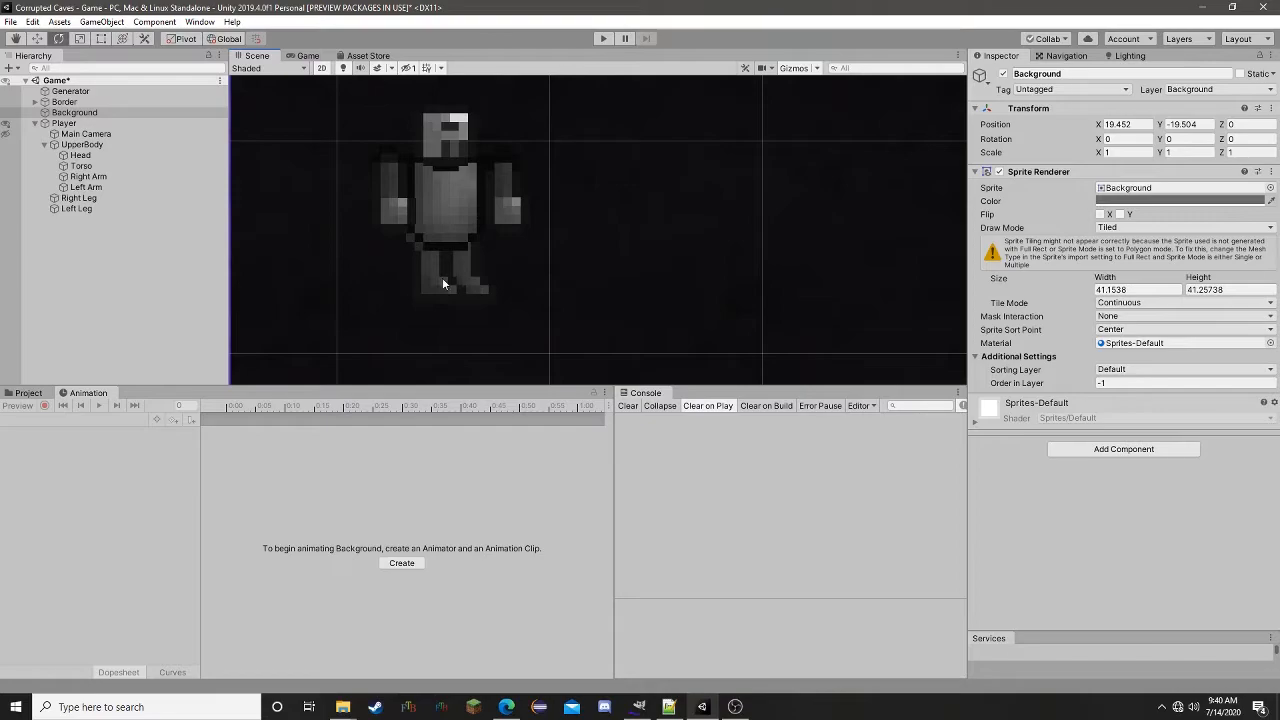
pyautogui.click(64, 123)
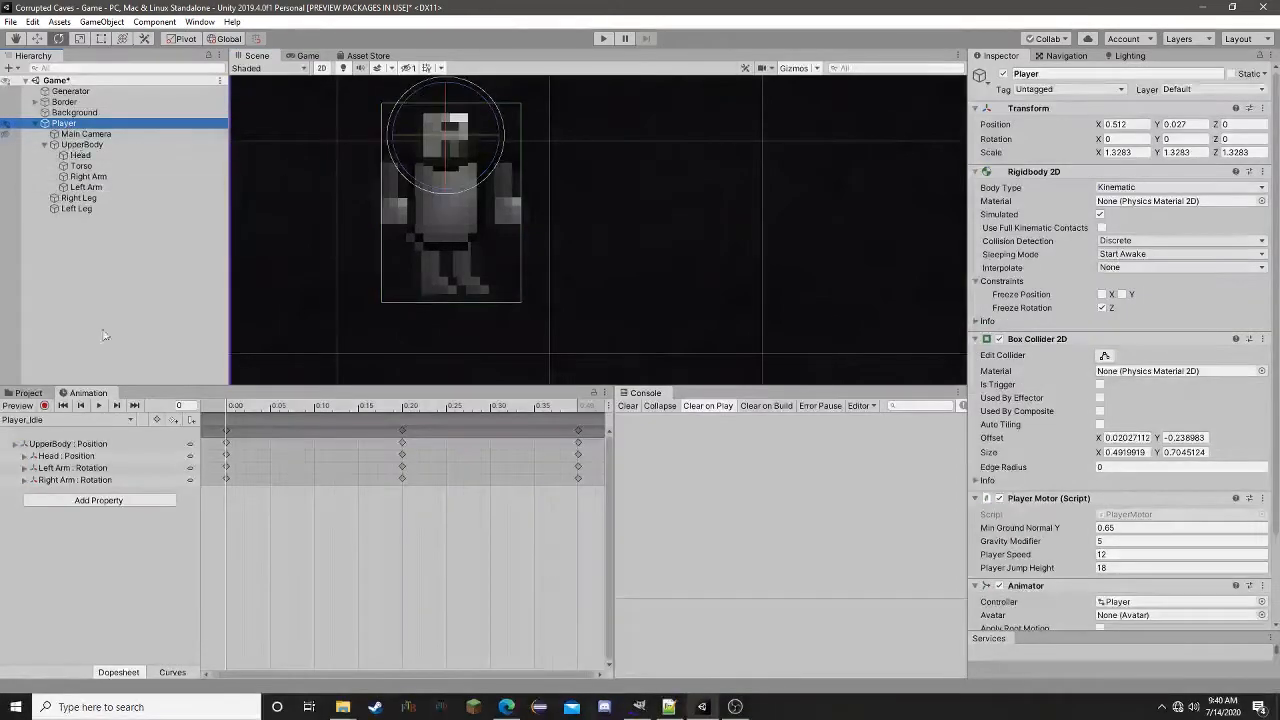
pyautogui.click(65, 420)
pyautogui.click(68, 444)
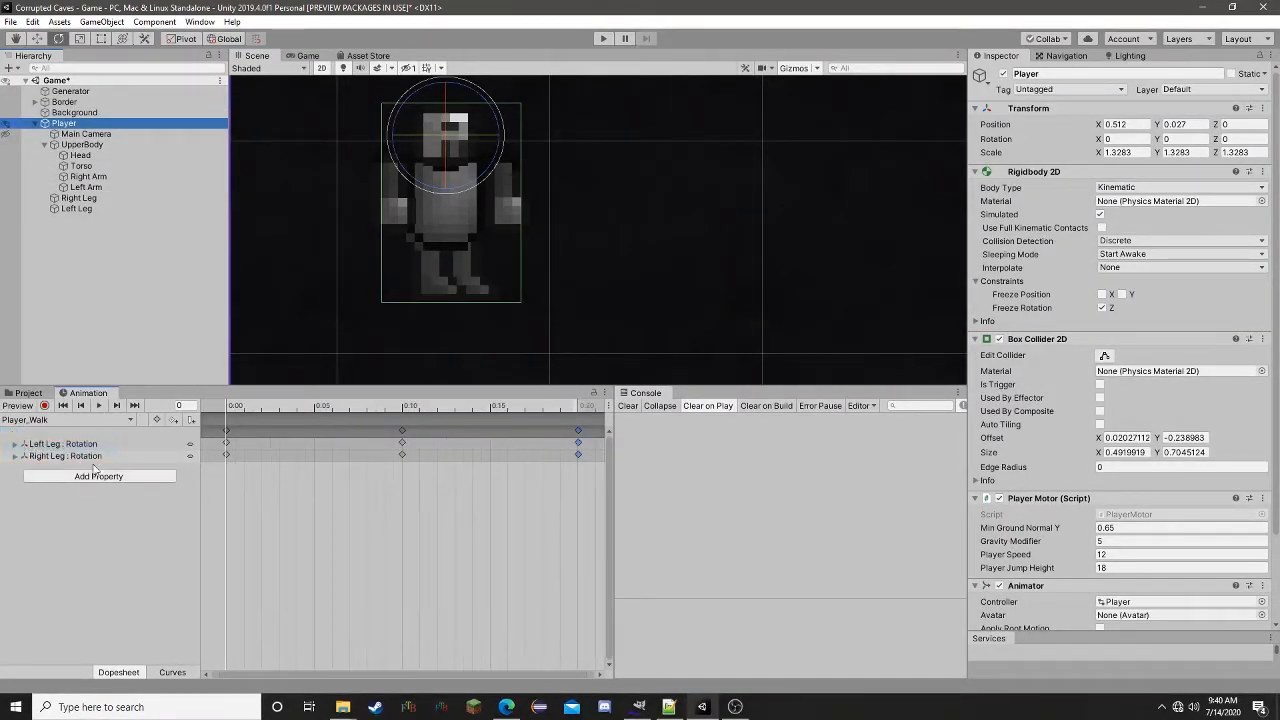
# - Record wider leg rotations at frame 10, setting the Right Leg to about -49.5° and the Left Leg to about 45°
pyautogui.click(107, 445)
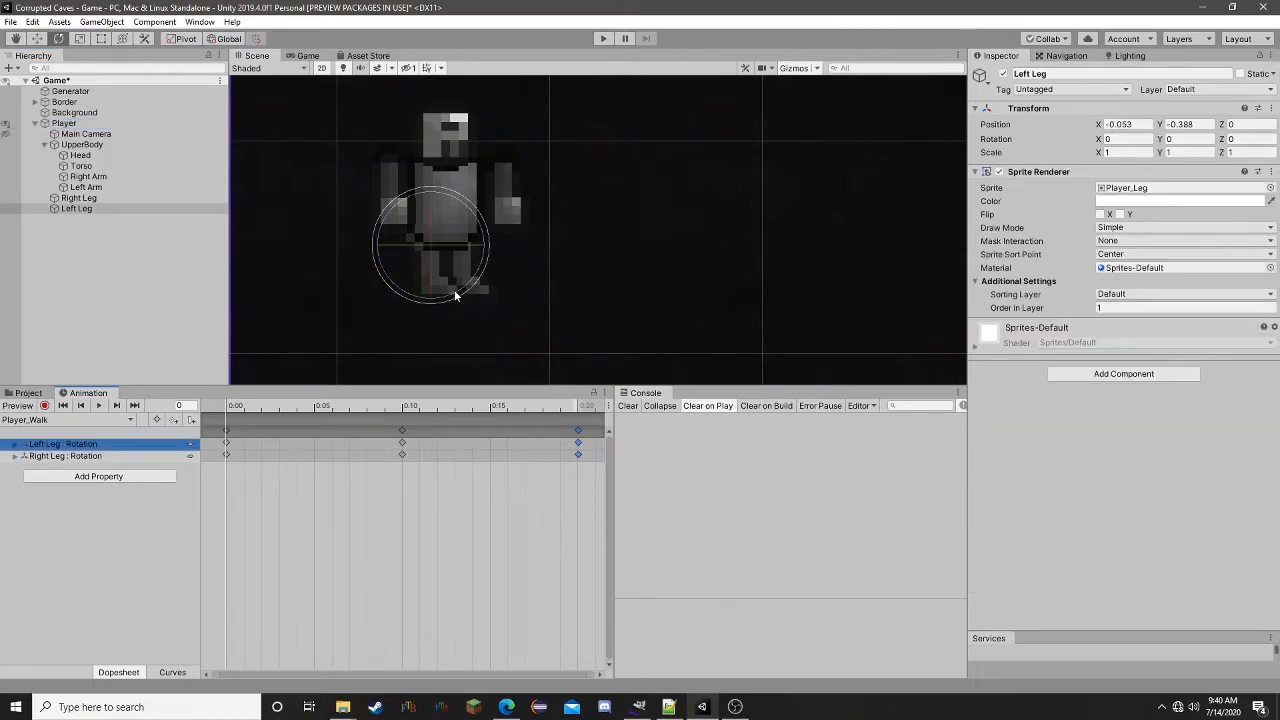
pyautogui.click(404, 410)
pyautogui.moveTo(442, 297)
pyautogui.mouseDown()
pyautogui.moveTo(472, 281)
pyautogui.moveTo(484, 294)
pyautogui.moveTo(459, 307)
pyautogui.mouseUp()
pyautogui.click(132, 458)
pyautogui.moveTo(382, 411)
pyautogui.mouseDown()
pyautogui.moveTo(230, 410)
pyautogui.moveTo(585, 415)
pyautogui.moveTo(385, 412)
pyautogui.moveTo(405, 410)
pyautogui.mouseUp()
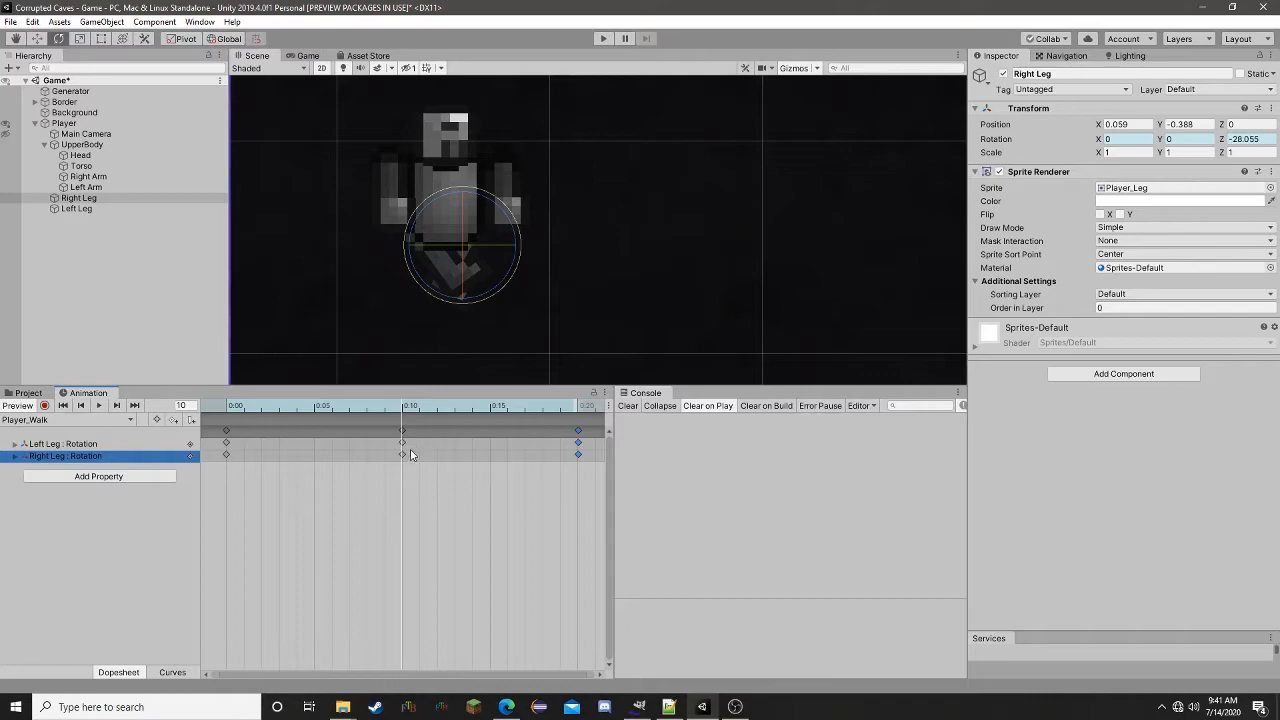
pyautogui.click(44, 405)
pyautogui.moveTo(498, 287); pyautogui.dragTo(457, 298)
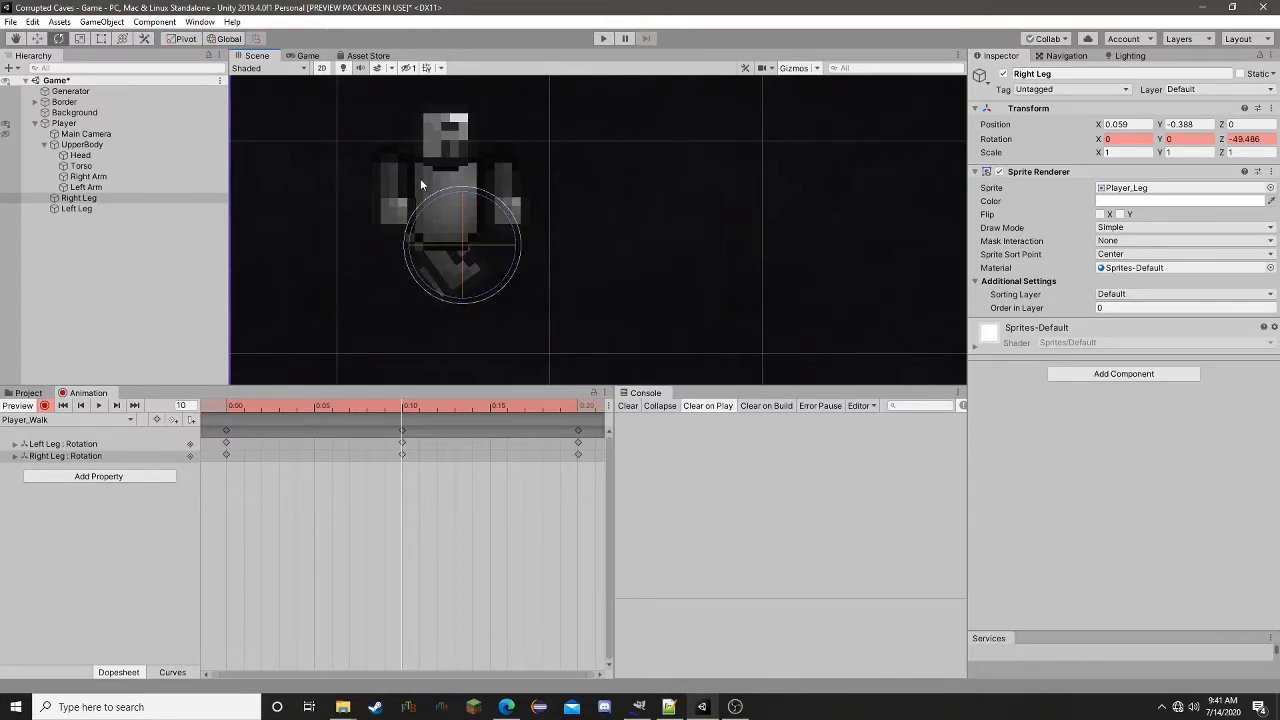
pyautogui.click(97, 446)
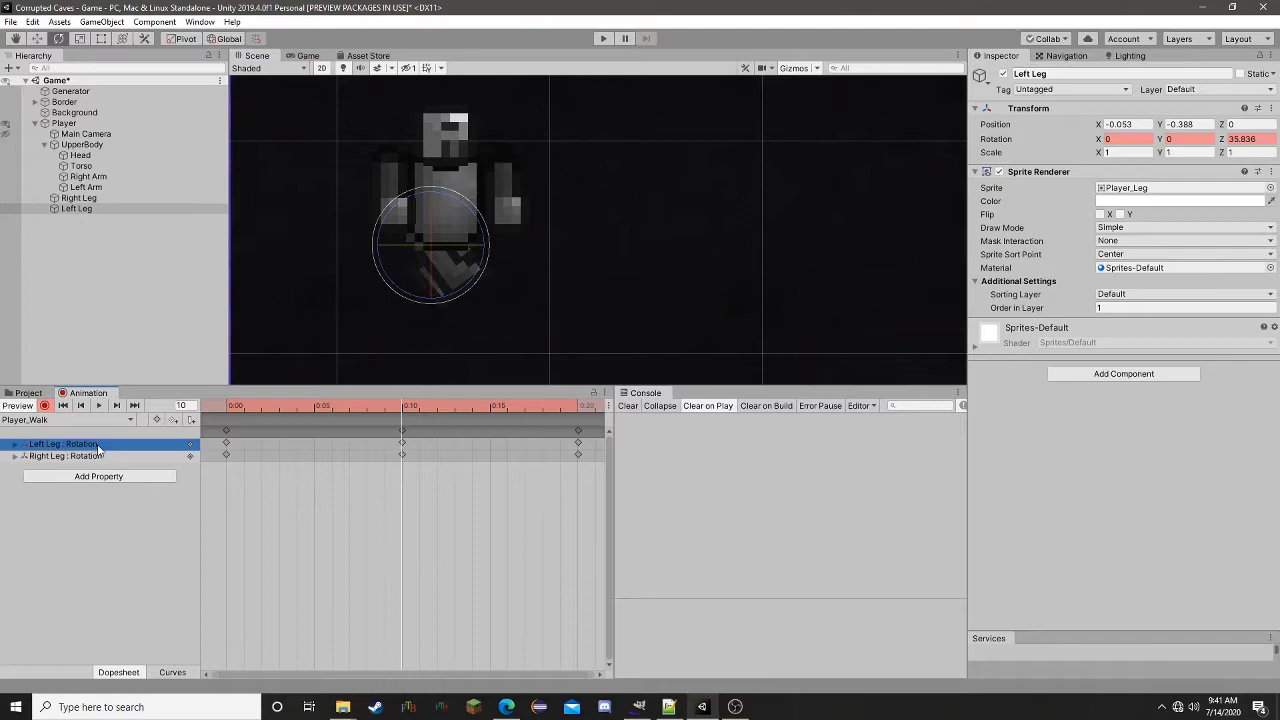
pyautogui.moveTo(455, 297); pyautogui.dragTo(456, 327)
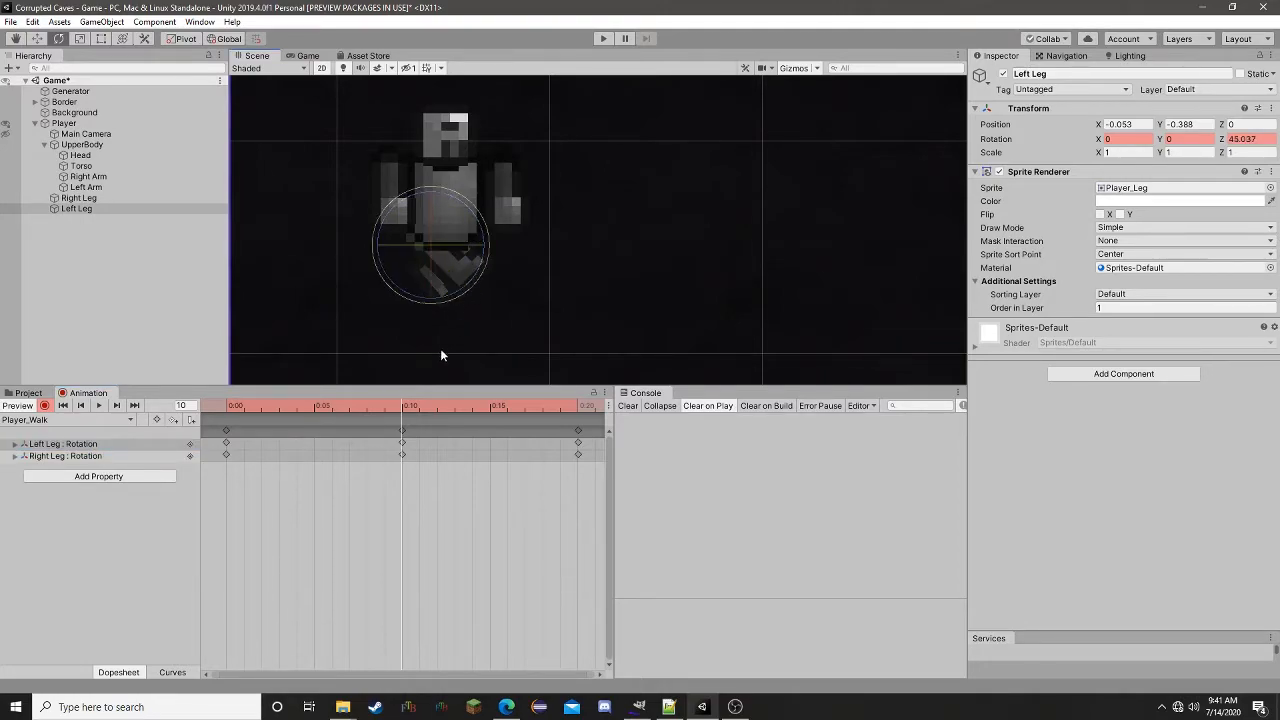
# - Scrub through Player_Walk between frames 0 and 20 to check the leg swing, ending at frame 0
pyautogui.moveTo(399, 405)
pyautogui.mouseDown()
pyautogui.moveTo(222, 413)
pyautogui.moveTo(515, 412)
pyautogui.moveTo(404, 406)
pyautogui.mouseUp()
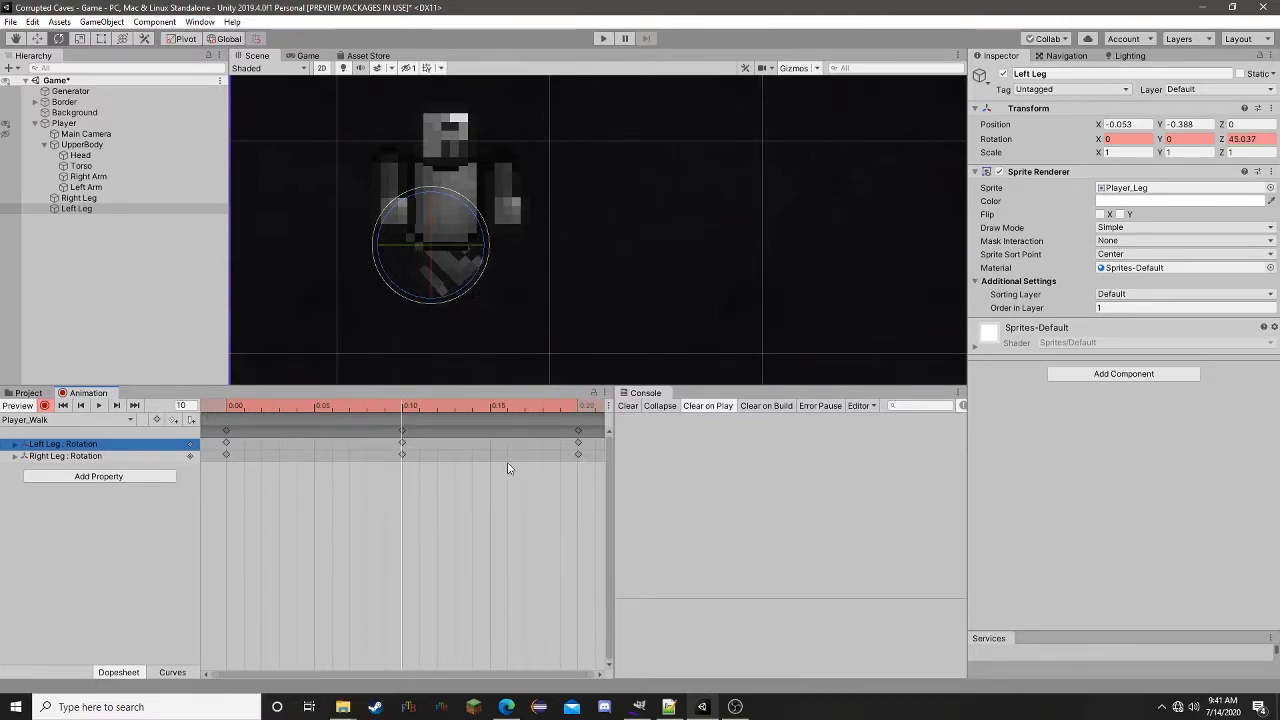
pyautogui.moveTo(578, 409); pyautogui.dragTo(297, 410)
pyautogui.moveTo(383, 410); pyautogui.dragTo(580, 418)
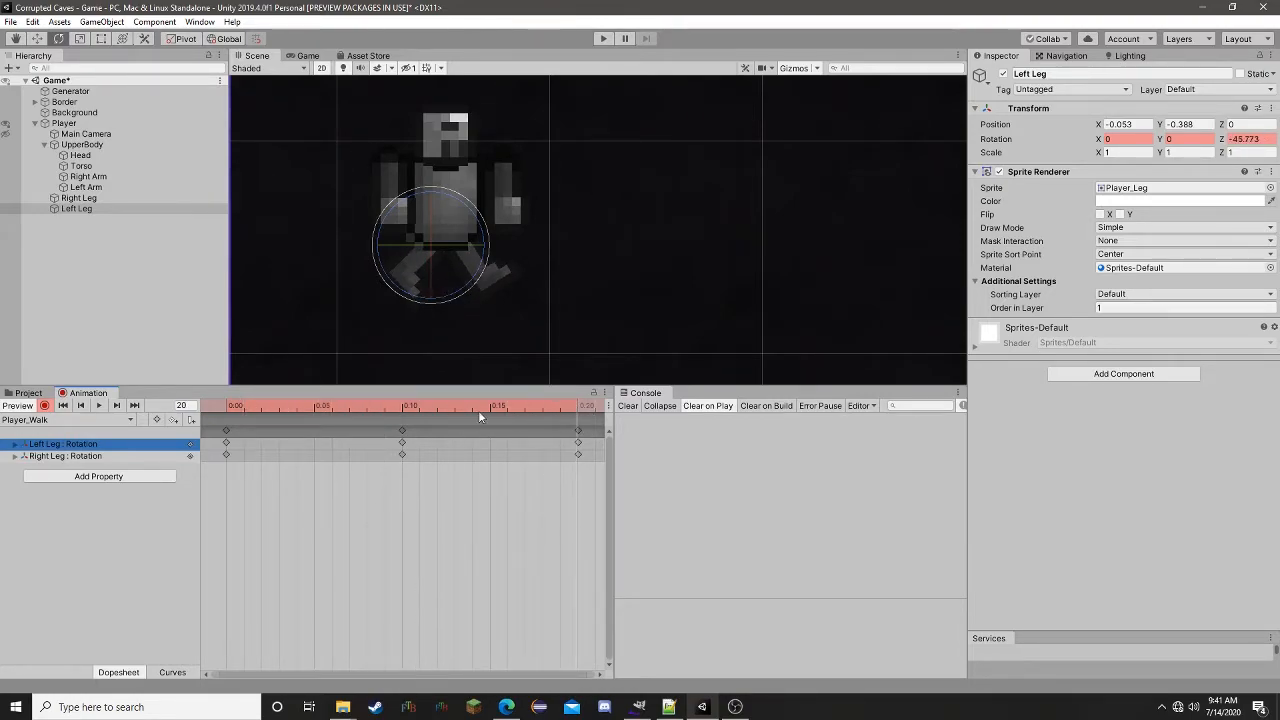
pyautogui.moveTo(567, 401); pyautogui.dragTo(229, 413)
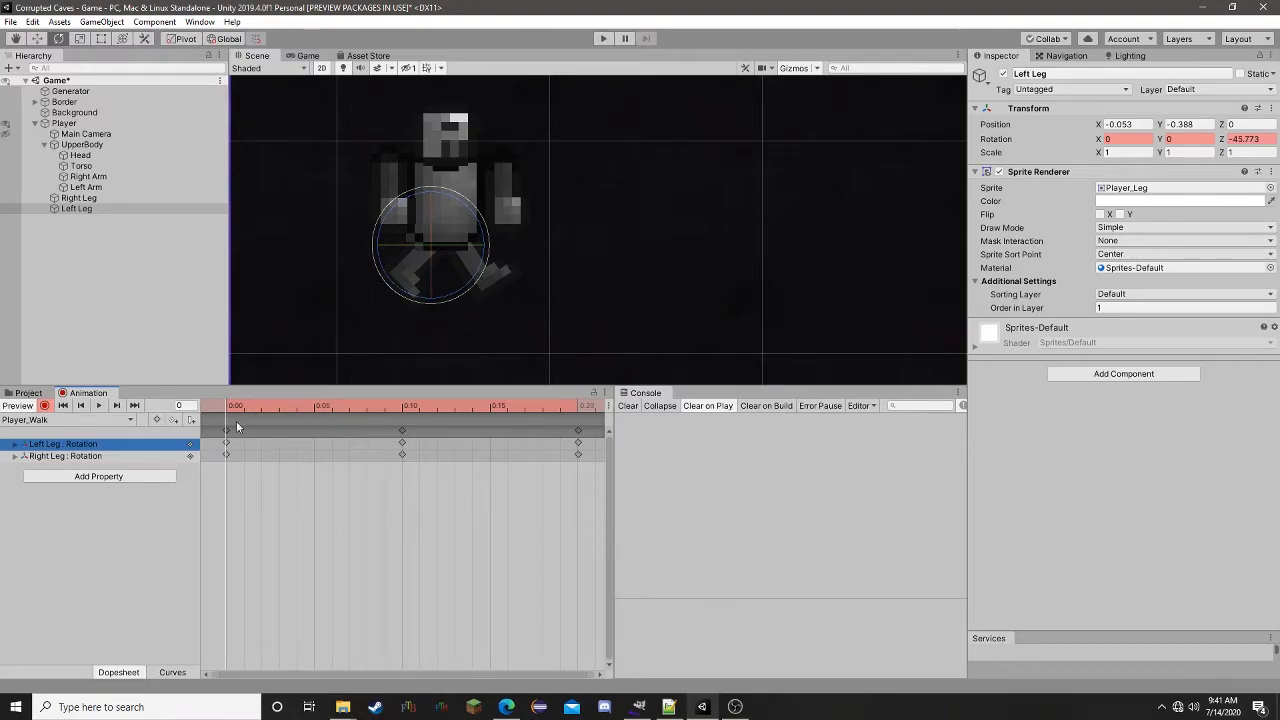
# - Lower the UpperBody to Y -0.033 at frame 0 of the walk clip
pyautogui.moveTo(576, 226); pyautogui.dragTo(582, 266, button='middle')
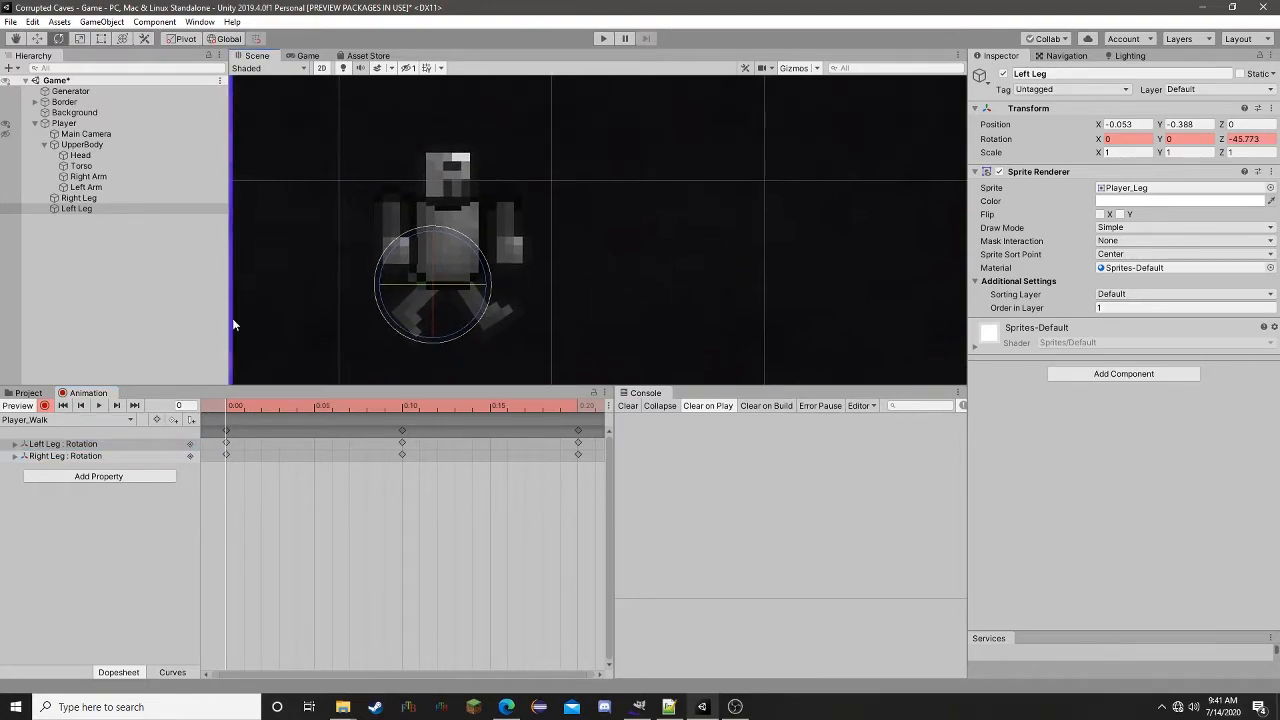
pyautogui.click(84, 145)
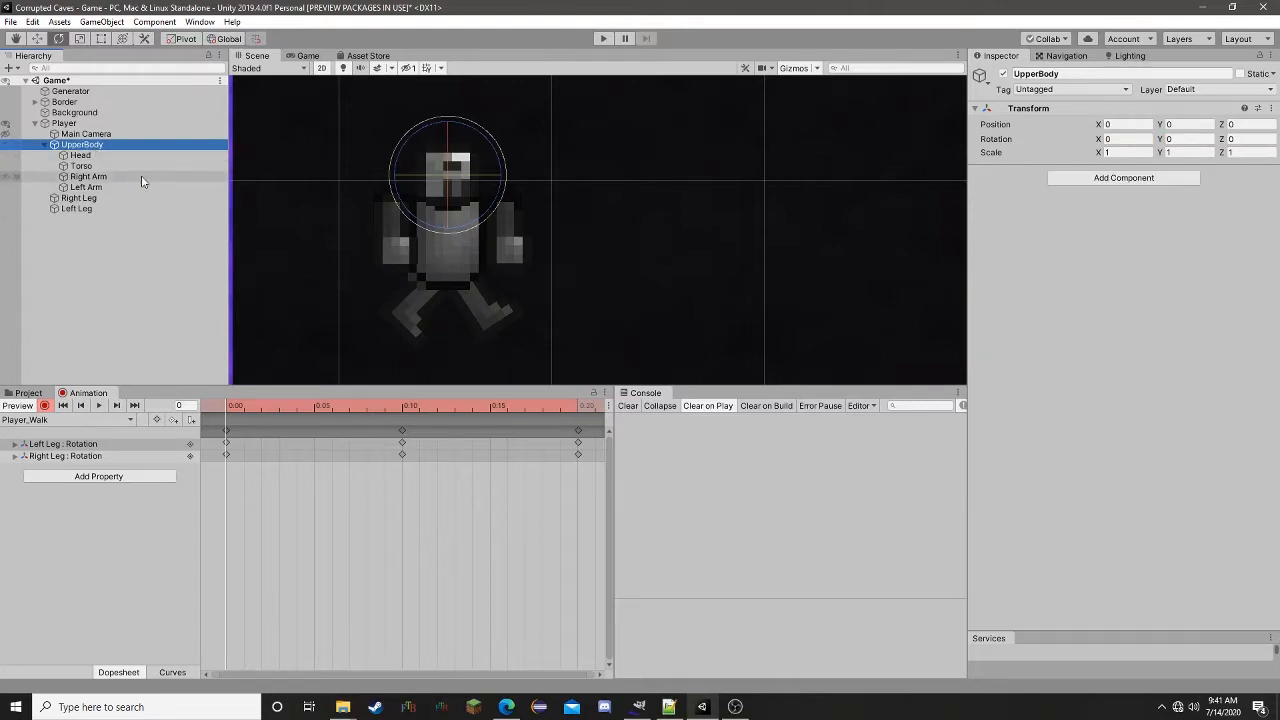
pyautogui.press('w')
pyautogui.moveTo(447, 130); pyautogui.dragTo(449, 137)
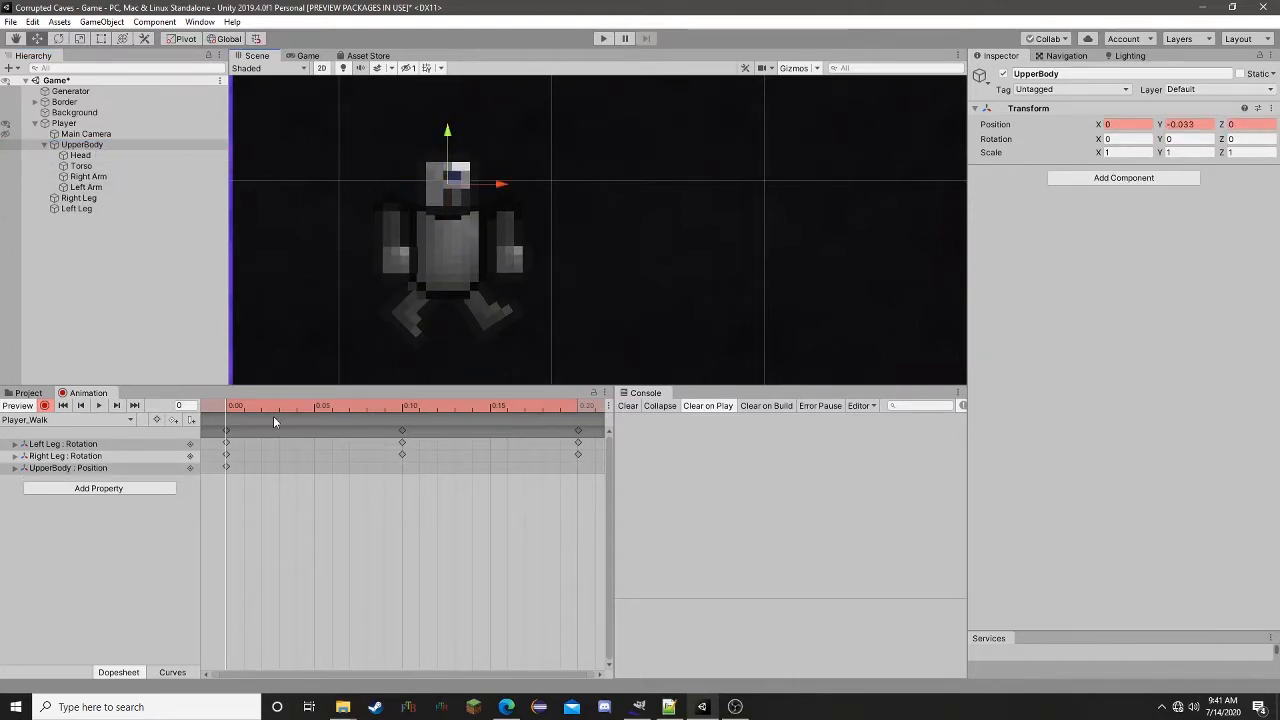
# - Undo the UpperBody lowering in Player_Walk and raise the UpperBody to Y 0.028 at frame 10
pyautogui.moveTo(230, 407); pyautogui.dragTo(403, 404)
pyautogui.hotkey('ctrl', 'z')
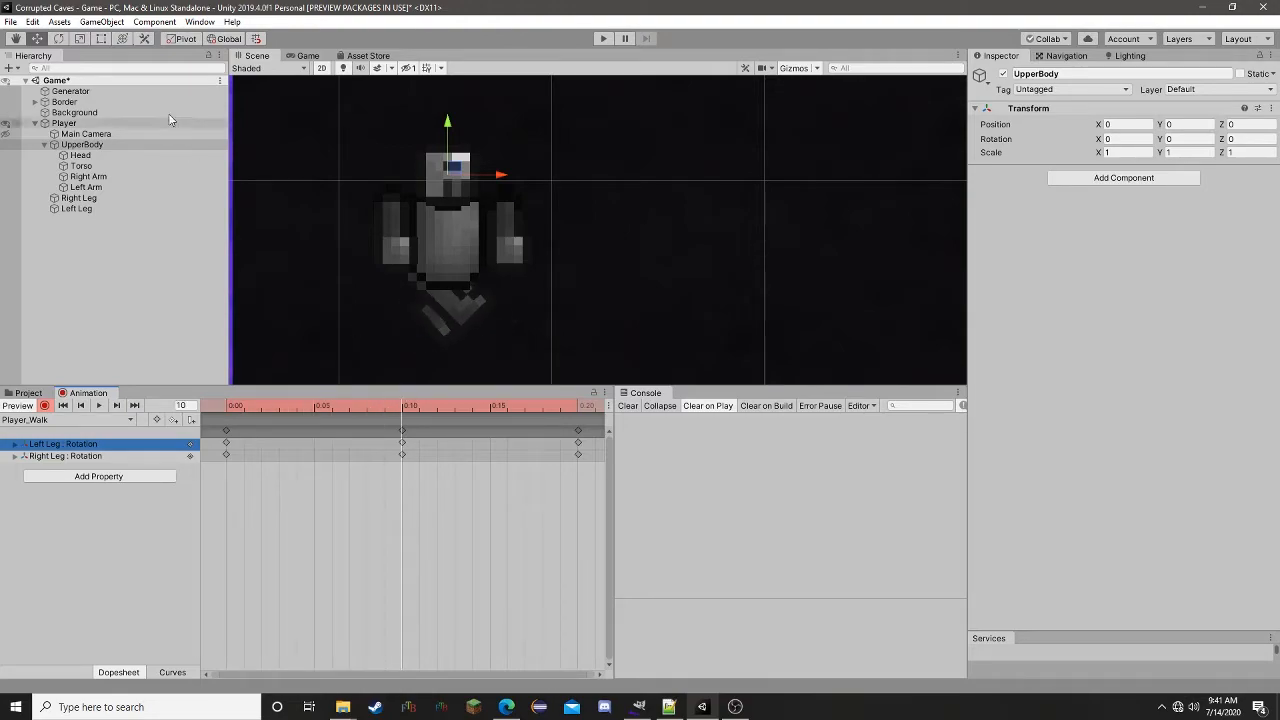
pyautogui.moveTo(447, 134); pyautogui.dragTo(447, 124)
pyautogui.moveTo(404, 408)
pyautogui.mouseDown()
pyautogui.moveTo(212, 406)
pyautogui.moveTo(584, 406)
pyautogui.moveTo(200, 416)
pyautogui.moveTo(401, 416)
pyautogui.mouseUp()
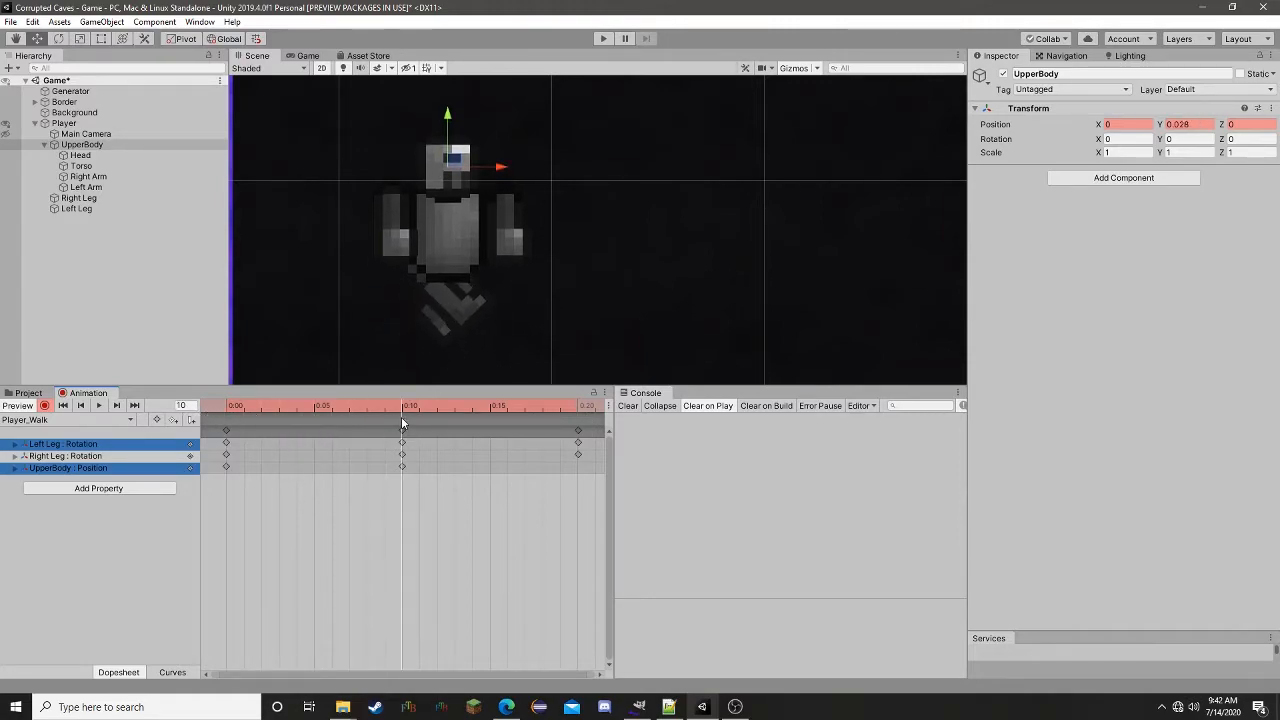
# - Copy the UpperBody position key from frame 0 to frame 20, and return to frame 10
pyautogui.click(226, 468)
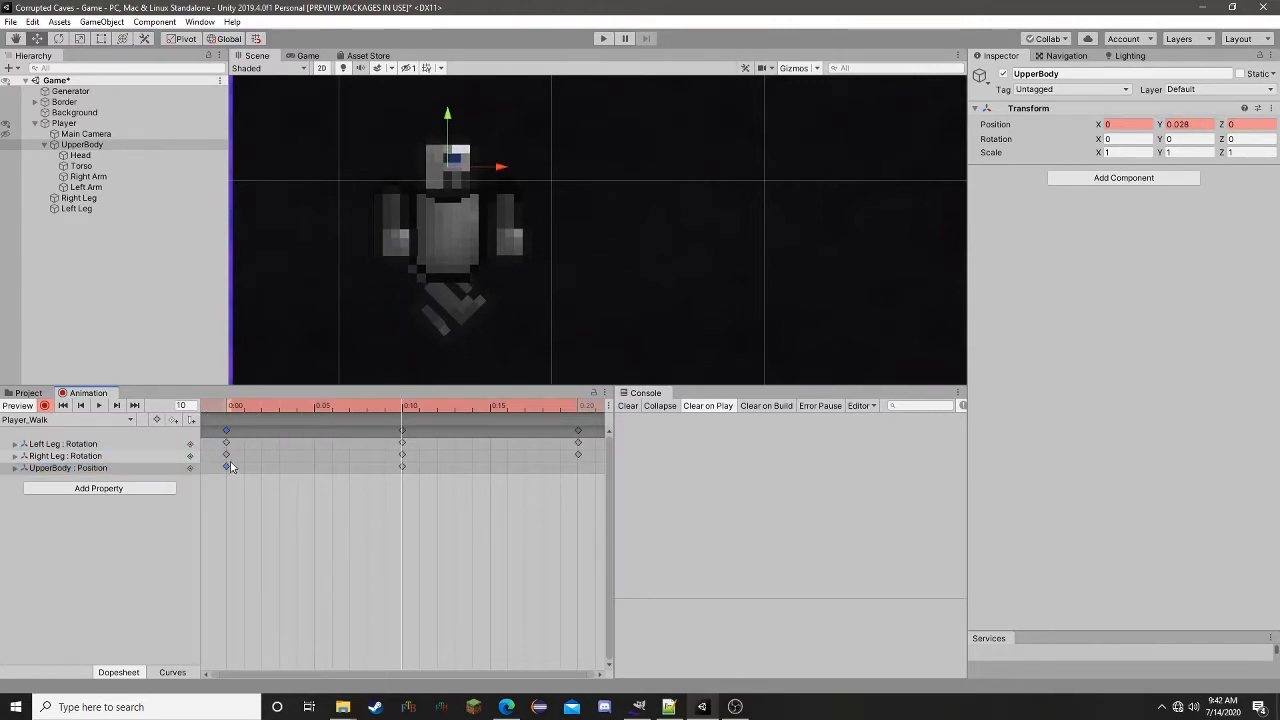
pyautogui.click(579, 409)
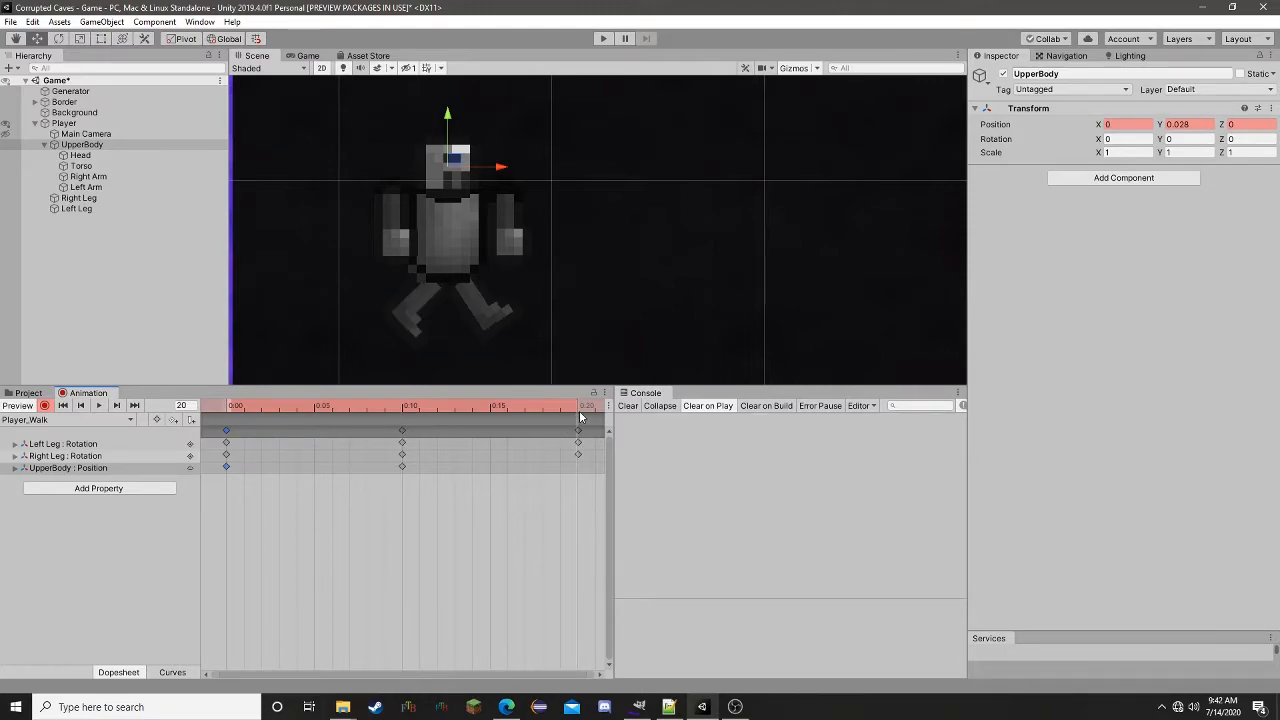
pyautogui.hotkey('ctrl', 'v')
pyautogui.moveTo(401, 408)
pyautogui.mouseDown()
pyautogui.moveTo(236, 408)
pyautogui.moveTo(534, 409)
pyautogui.moveTo(225, 424)
pyautogui.moveTo(542, 423)
pyautogui.moveTo(391, 431)
pyautogui.moveTo(405, 427)
pyautogui.moveTo(398, 407)
pyautogui.moveTo(360, 408)
pyautogui.moveTo(405, 402)
pyautogui.mouseUp()
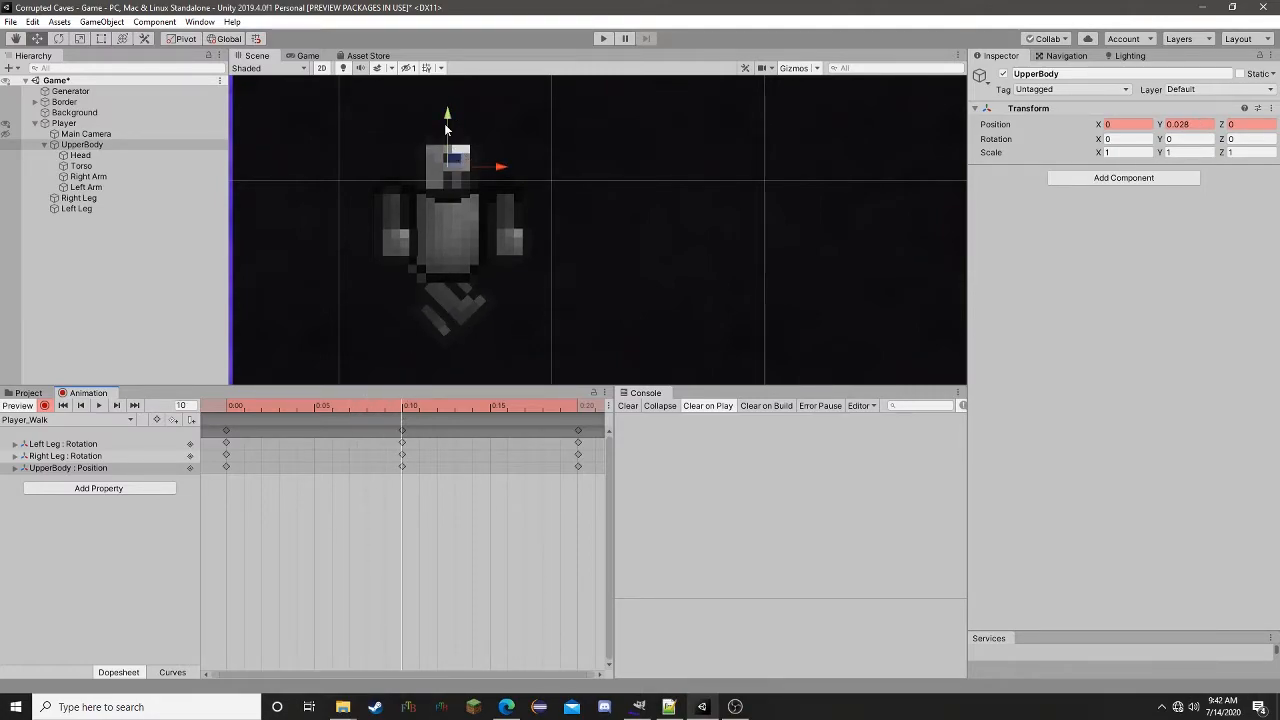
# - Raise the Head to Y 0.012 at frame 10 of the walk clip
pyautogui.click(81, 157)
pyautogui.moveTo(449, 114); pyautogui.dragTo(449, 116)
pyautogui.moveTo(402, 412)
pyautogui.mouseDown()
pyautogui.moveTo(221, 420)
pyautogui.moveTo(511, 412)
pyautogui.moveTo(228, 410)
pyautogui.moveTo(448, 394)
pyautogui.moveTo(193, 391)
pyautogui.moveTo(428, 389)
pyautogui.moveTo(402, 390)
pyautogui.moveTo(423, 391)
pyautogui.moveTo(402, 402)
pyautogui.moveTo(520, 404)
pyautogui.moveTo(458, 408)
pyautogui.moveTo(375, 398)
pyautogui.moveTo(590, 399)
pyautogui.moveTo(312, 393)
pyautogui.moveTo(535, 388)
pyautogui.moveTo(357, 388)
pyautogui.moveTo(402, 386)
pyautogui.moveTo(410, 406)
pyautogui.moveTo(399, 404)
pyautogui.mouseUp()
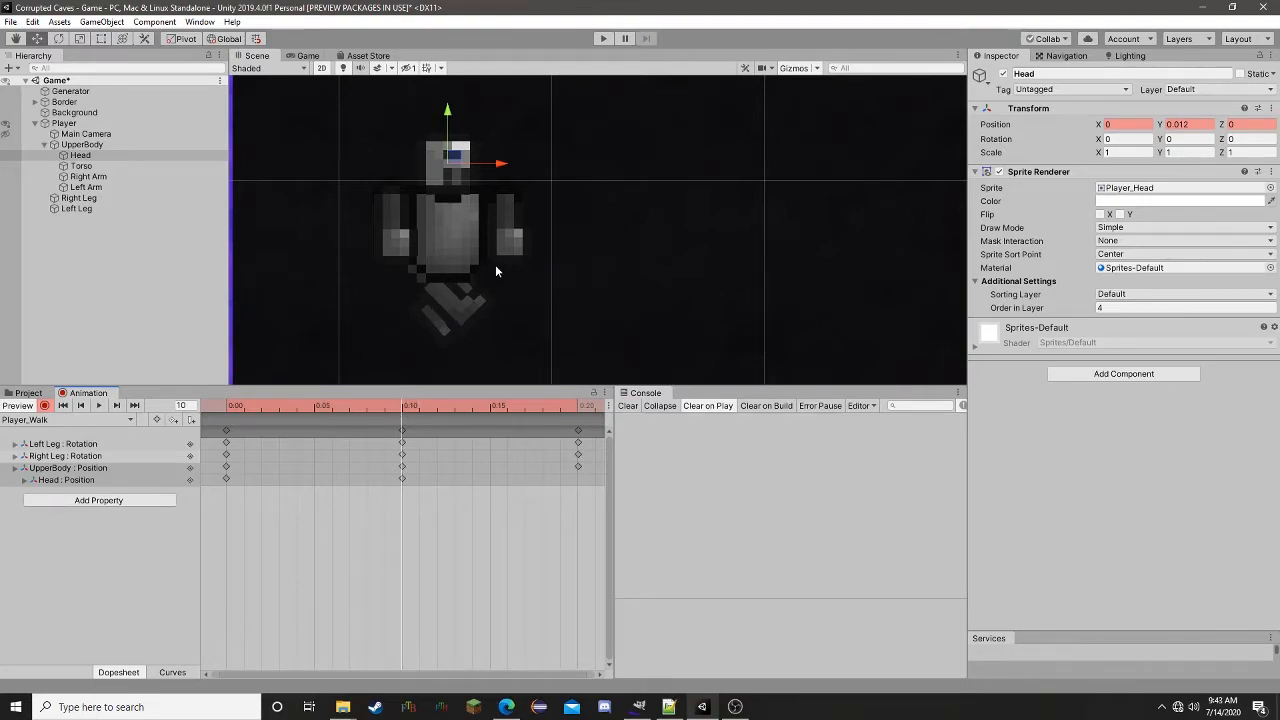
# - Swing both arms outward at frame 10 of the walk clip, rotating the Right Arm to about 39.6° and the Left Arm the opposite way
pyautogui.click(508, 209)
pyautogui.press('e')
pyautogui.moveTo(552, 216); pyautogui.dragTo(573, 198)
pyautogui.click(400, 236)
pyautogui.moveTo(438, 224); pyautogui.dragTo(418, 258)
pyautogui.moveTo(403, 408)
pyautogui.mouseDown()
pyautogui.moveTo(243, 408)
pyautogui.moveTo(523, 380)
pyautogui.moveTo(228, 392)
pyautogui.moveTo(403, 384)
pyautogui.mouseUp()
pyautogui.moveTo(429, 234); pyautogui.dragTo(418, 258)
pyautogui.click(516, 225)
pyautogui.moveTo(509, 247); pyautogui.dragTo(548, 243)
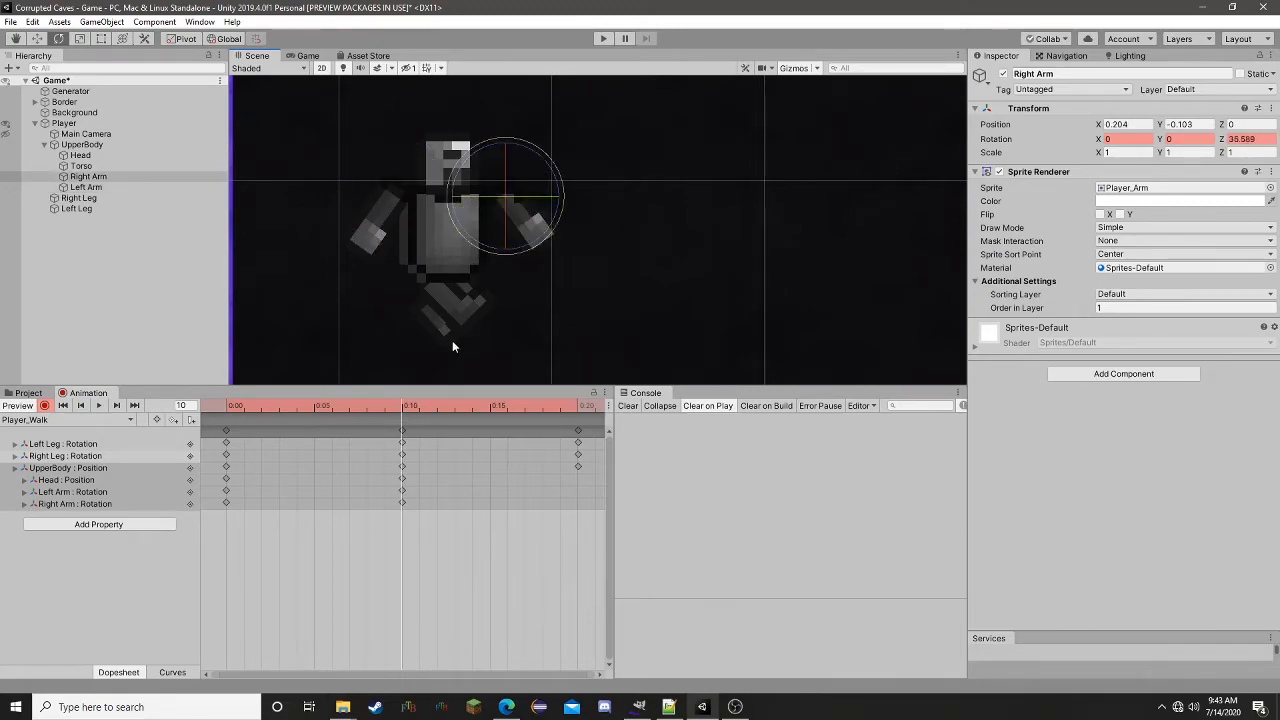
pyautogui.moveTo(405, 409)
pyautogui.mouseDown()
pyautogui.moveTo(228, 407)
pyautogui.moveTo(421, 408)
pyautogui.moveTo(403, 409)
pyautogui.mouseUp()
# - Copy all keyframes at frame 0 of Player_Walk and paste them at frame 20 to close the loop
pyautogui.click(229, 407)
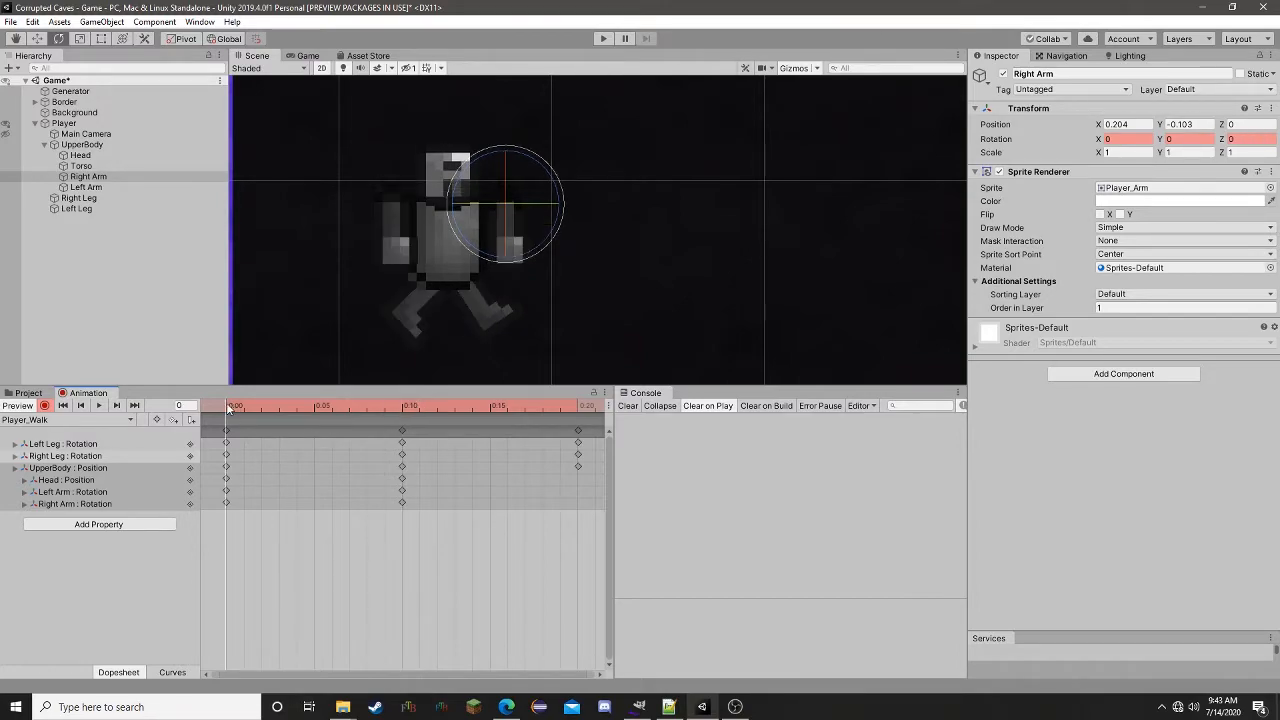
pyautogui.click(226, 431)
pyautogui.hotkey('ctrl', 'c')
pyautogui.click(580, 407)
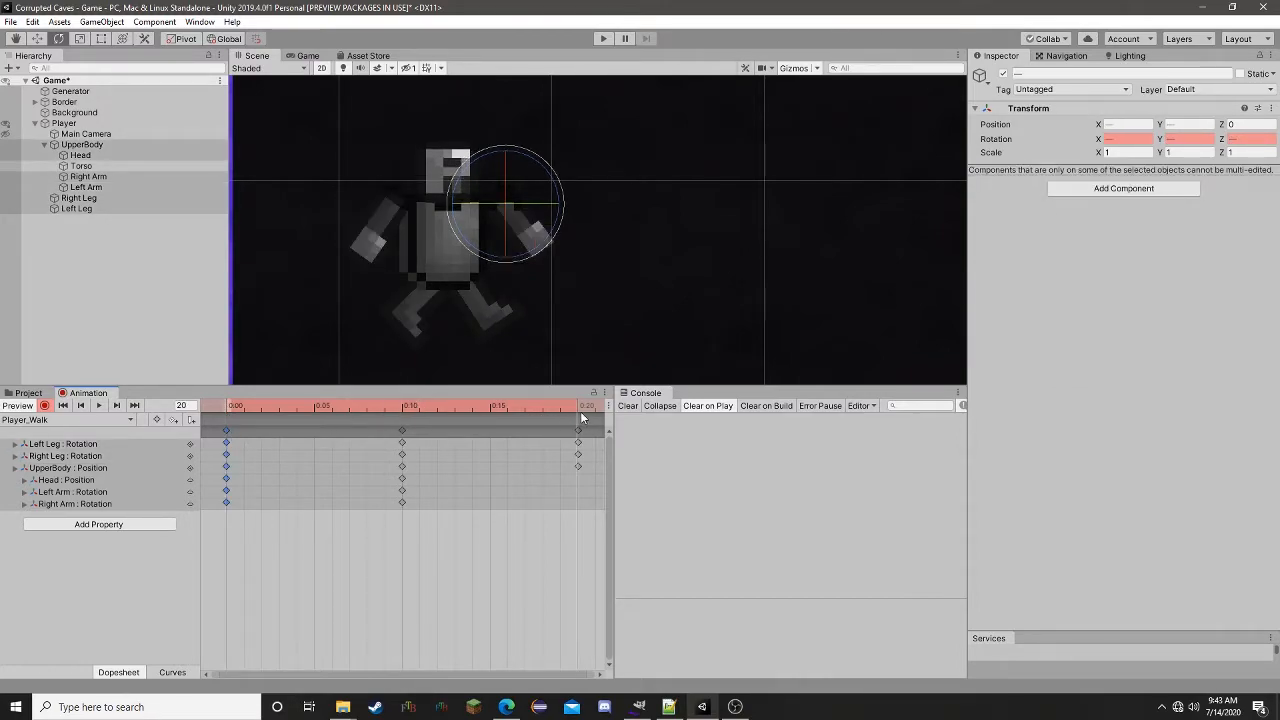
pyautogui.hotkey('ctrl', 'v')
# - Scrub through and play the Player_Walk clip to check the complete walk cycle, ending at frame 10
pyautogui.moveTo(405, 408); pyautogui.dragTo(379, 428)
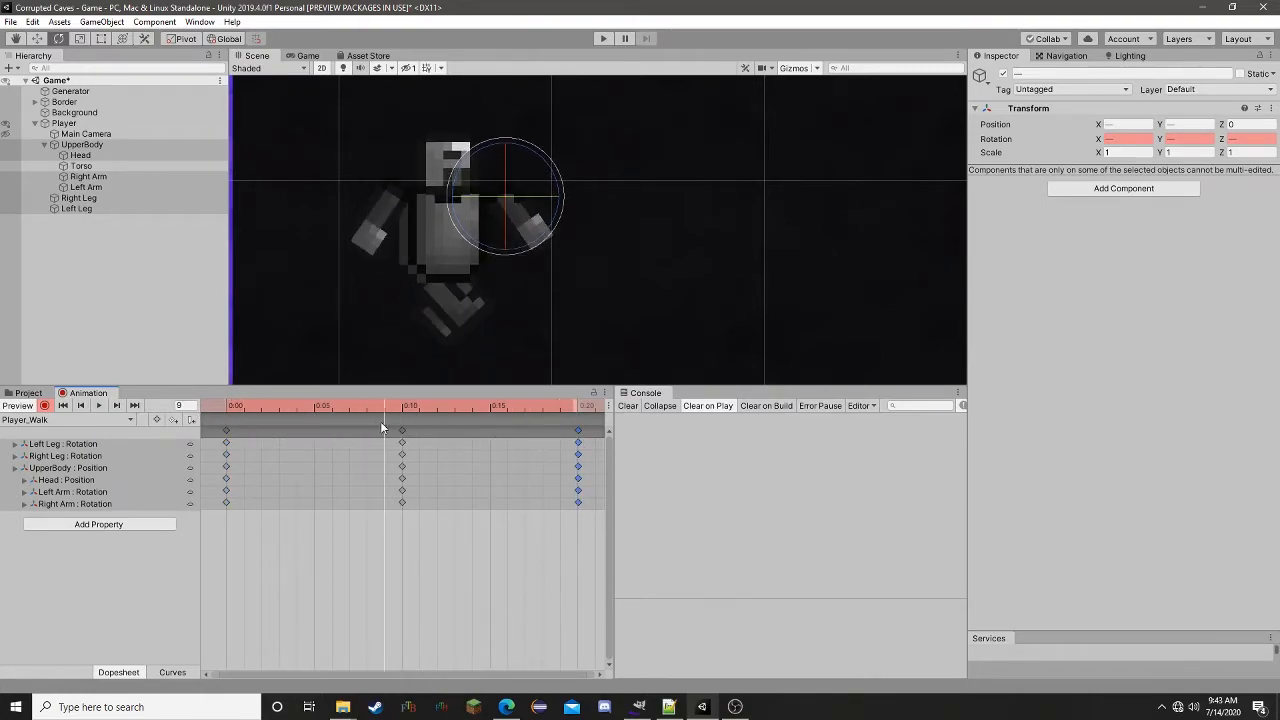
pyautogui.click(98, 405)
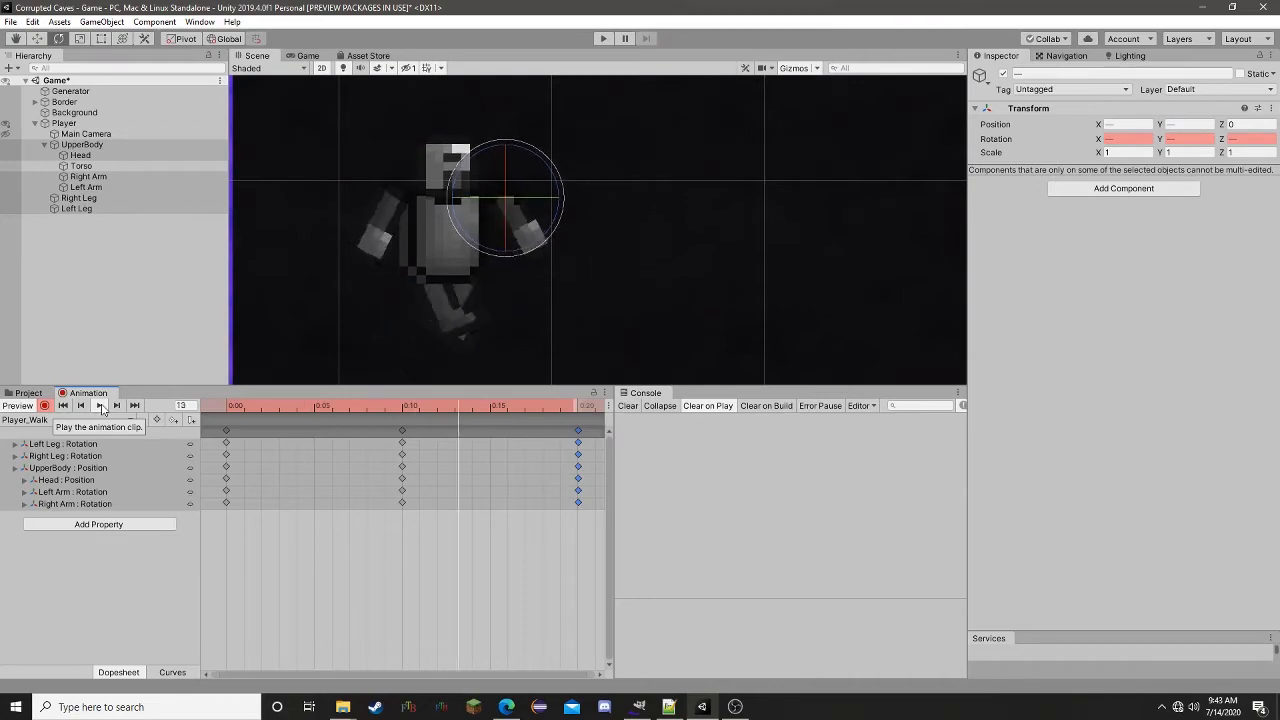
pyautogui.click(409, 405)
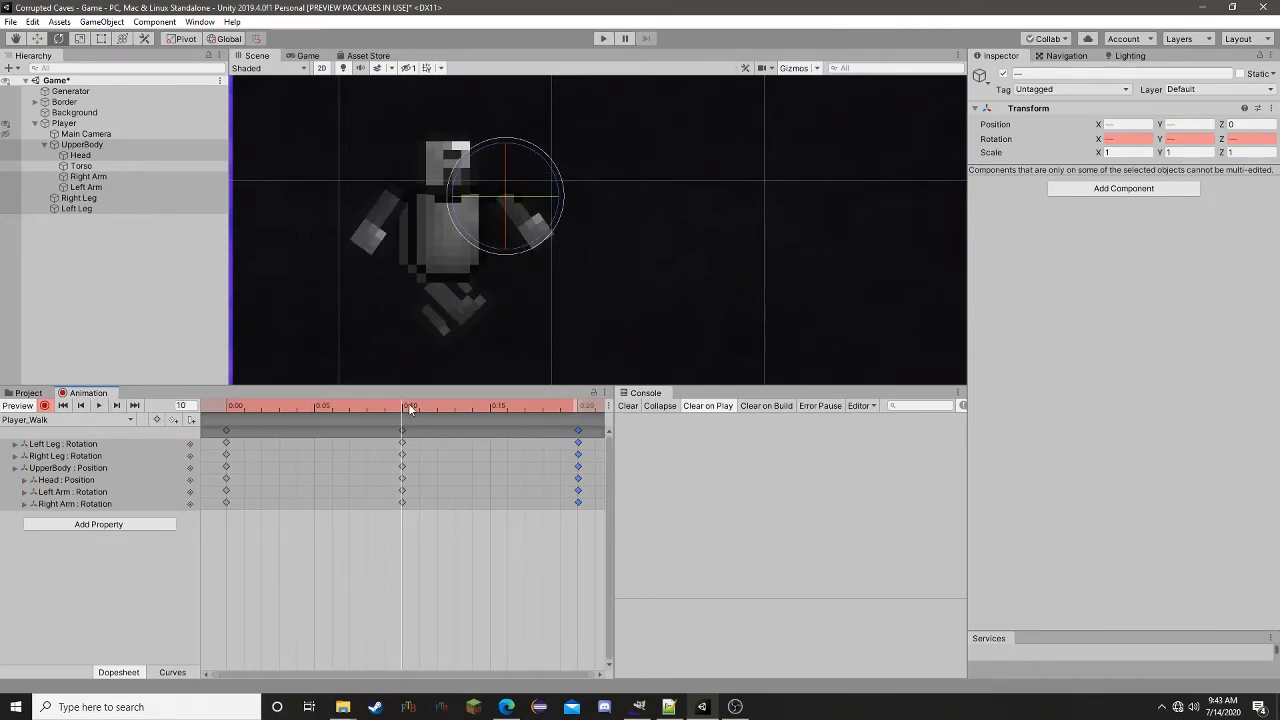
pyautogui.moveTo(405, 408)
pyautogui.mouseDown()
pyautogui.moveTo(595, 404)
pyautogui.moveTo(408, 406)
pyautogui.mouseUp()
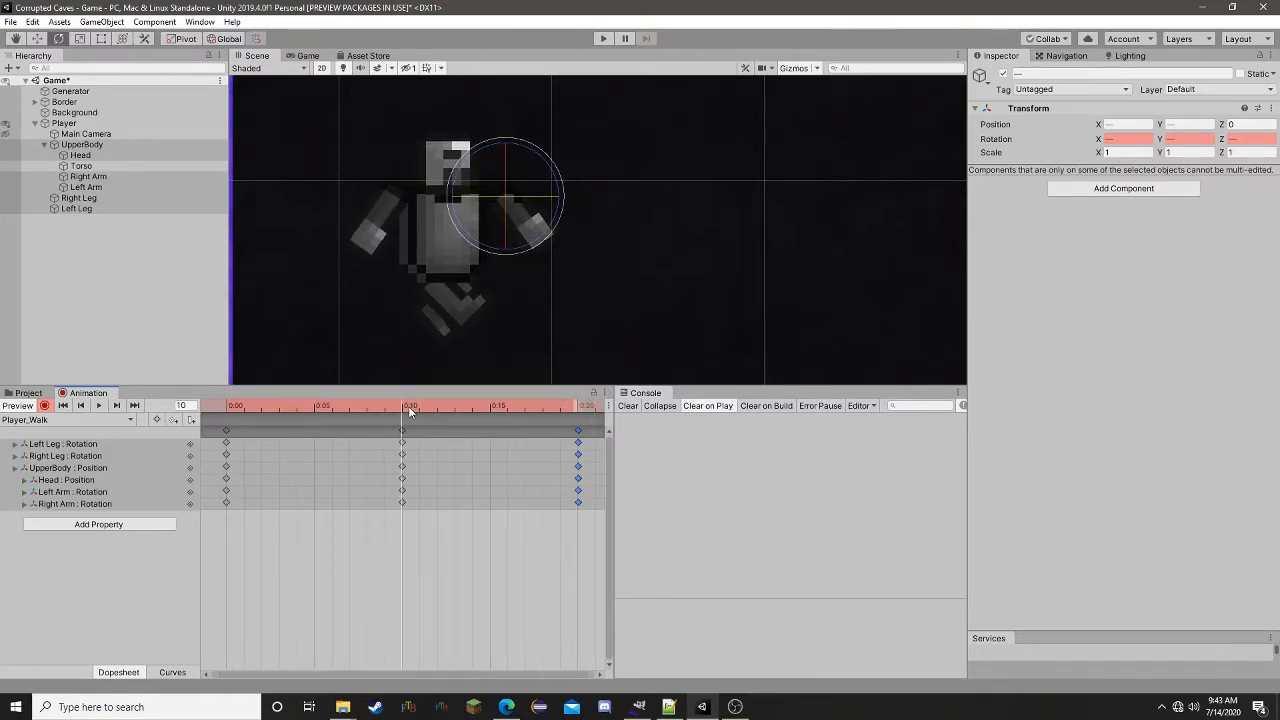
# - Stop recording the walk clip and create a new animation clip named Player_Jump in the Animation folder
pyautogui.click(44, 405)
pyautogui.click(125, 423)
pyautogui.click(100, 466)
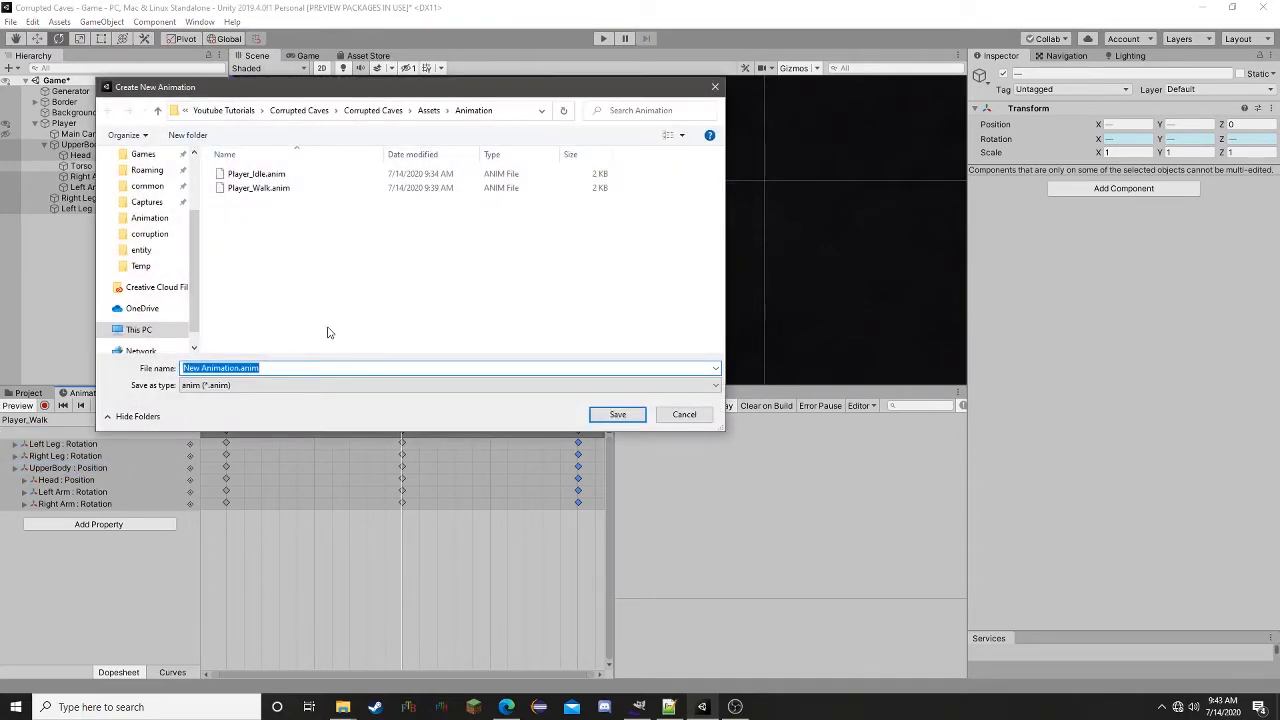
pyautogui.write('Jump')
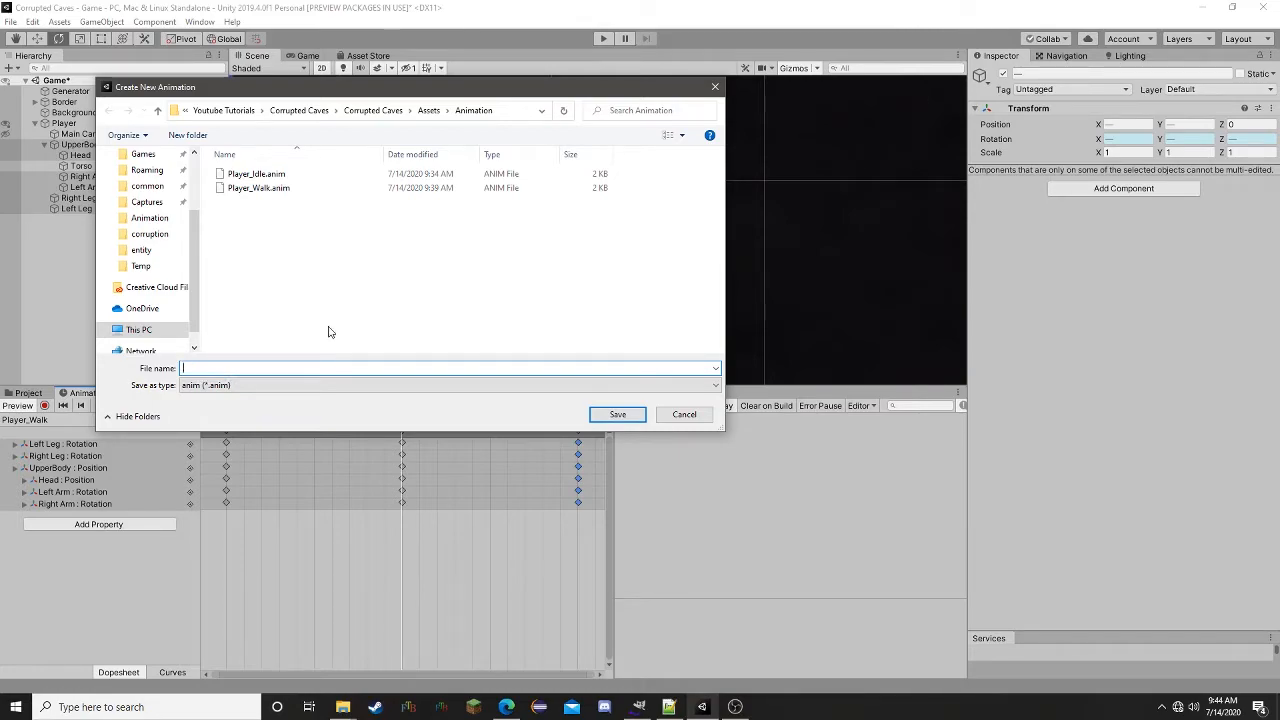
pyautogui.write('Player')
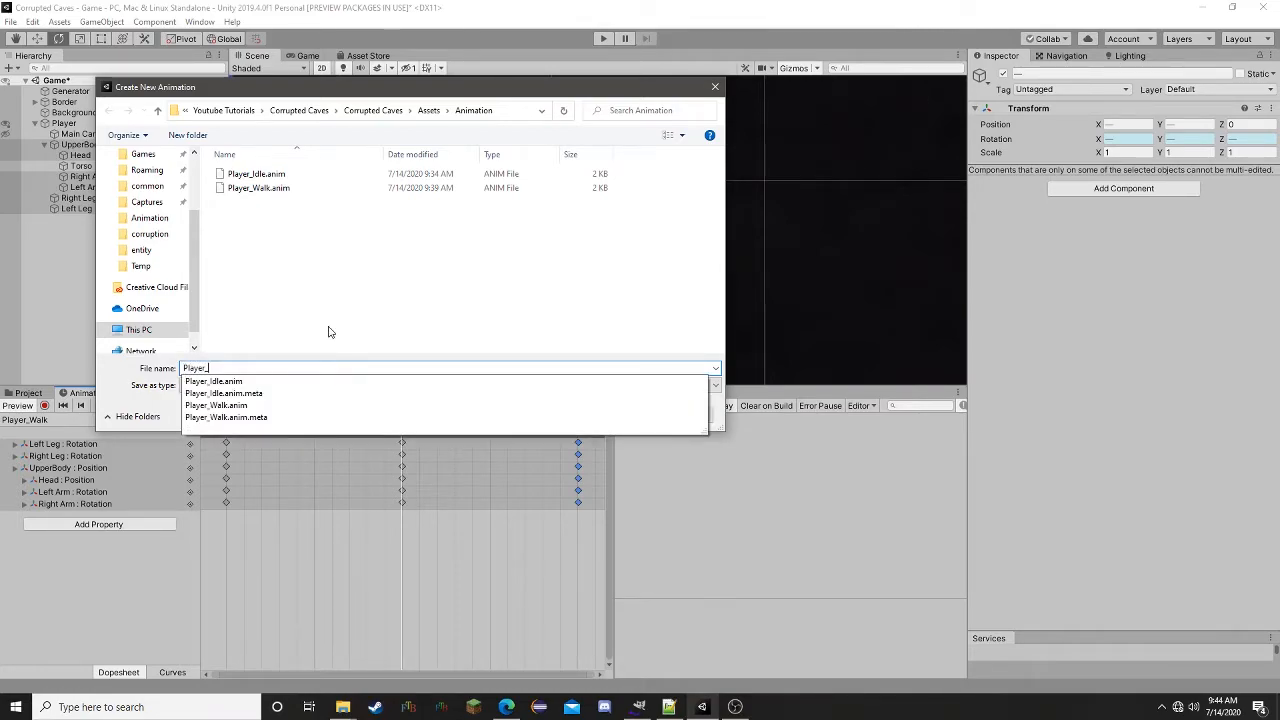
pyautogui.write('_Jump')
pyautogui.press('Return')
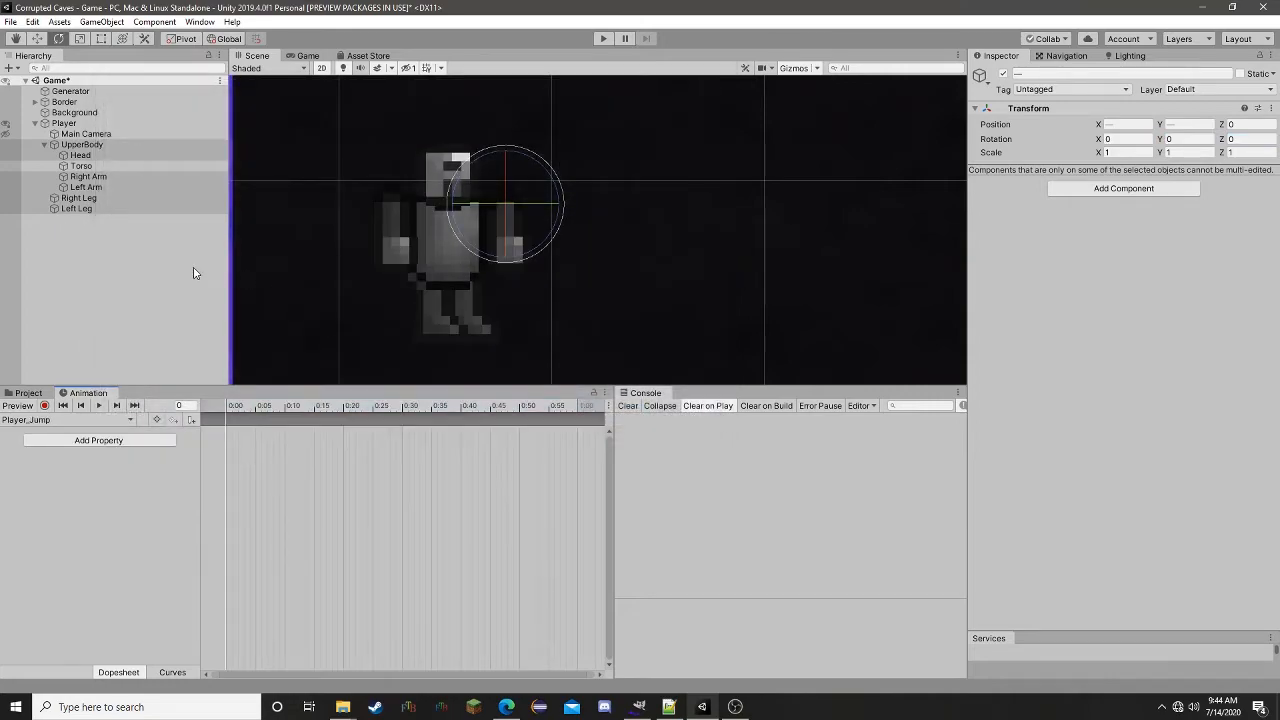
# - Record leg rotations at frame 10 of Player_Jump, setting the Right Leg to about 66.9° and the Left Leg to about -51.1°
pyautogui.click(231, 414)
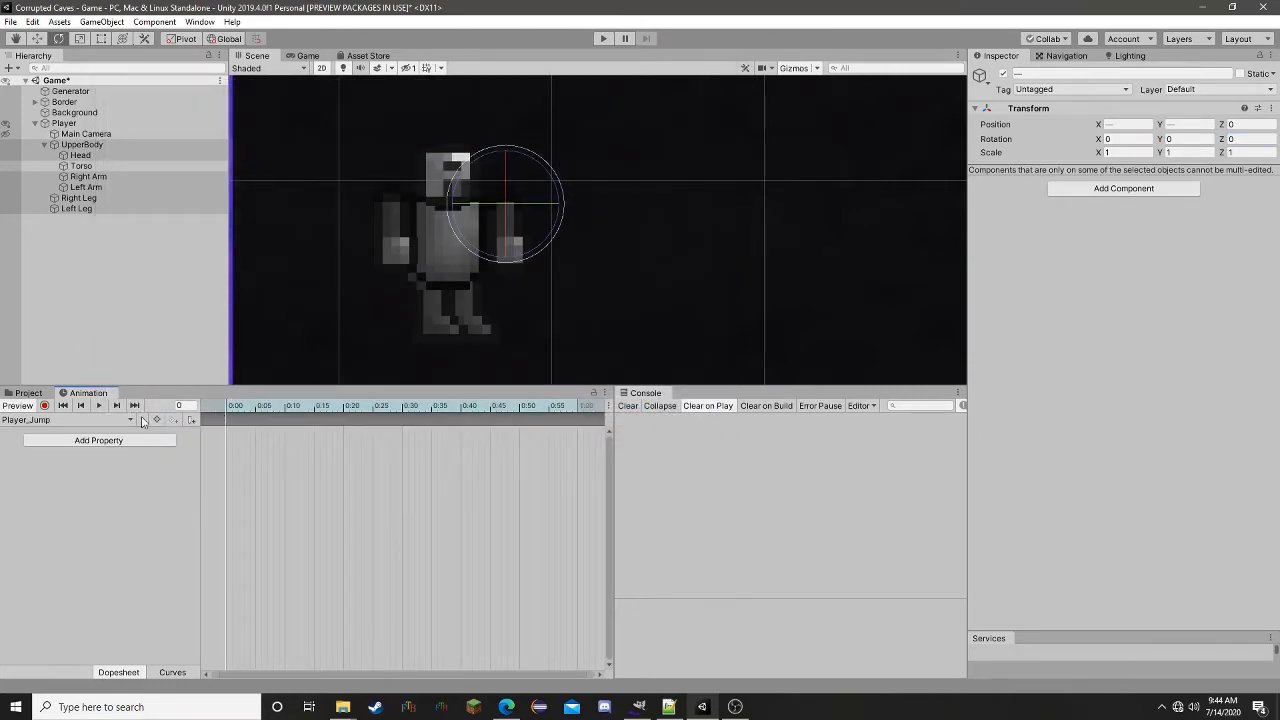
pyautogui.click(44, 405)
pyautogui.moveTo(241, 408); pyautogui.dragTo(284, 406)
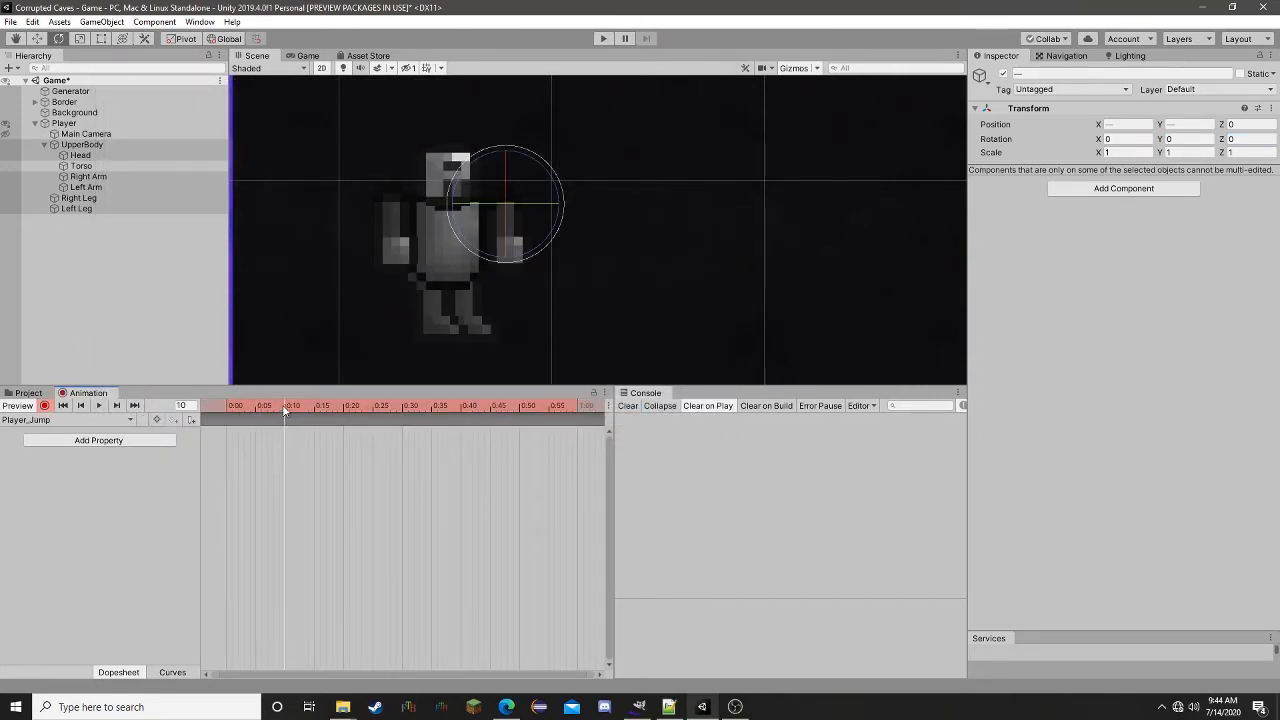
pyautogui.click(86, 146)
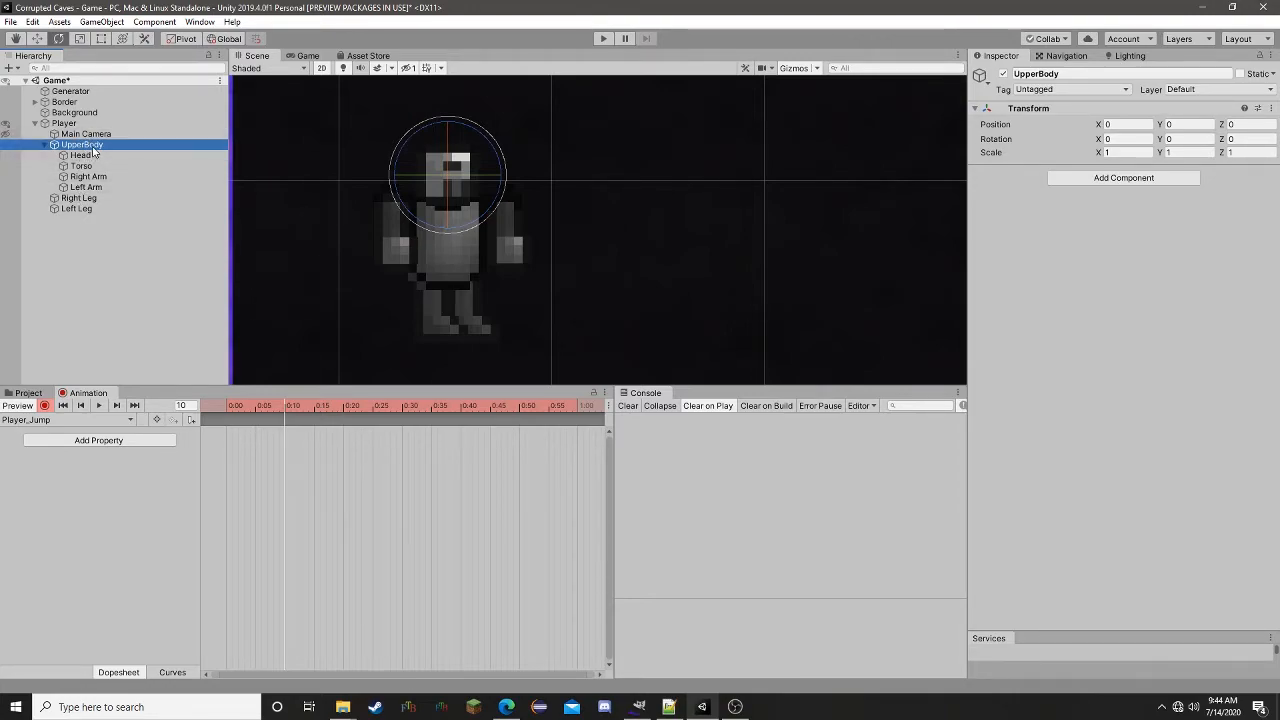
pyautogui.click(98, 198)
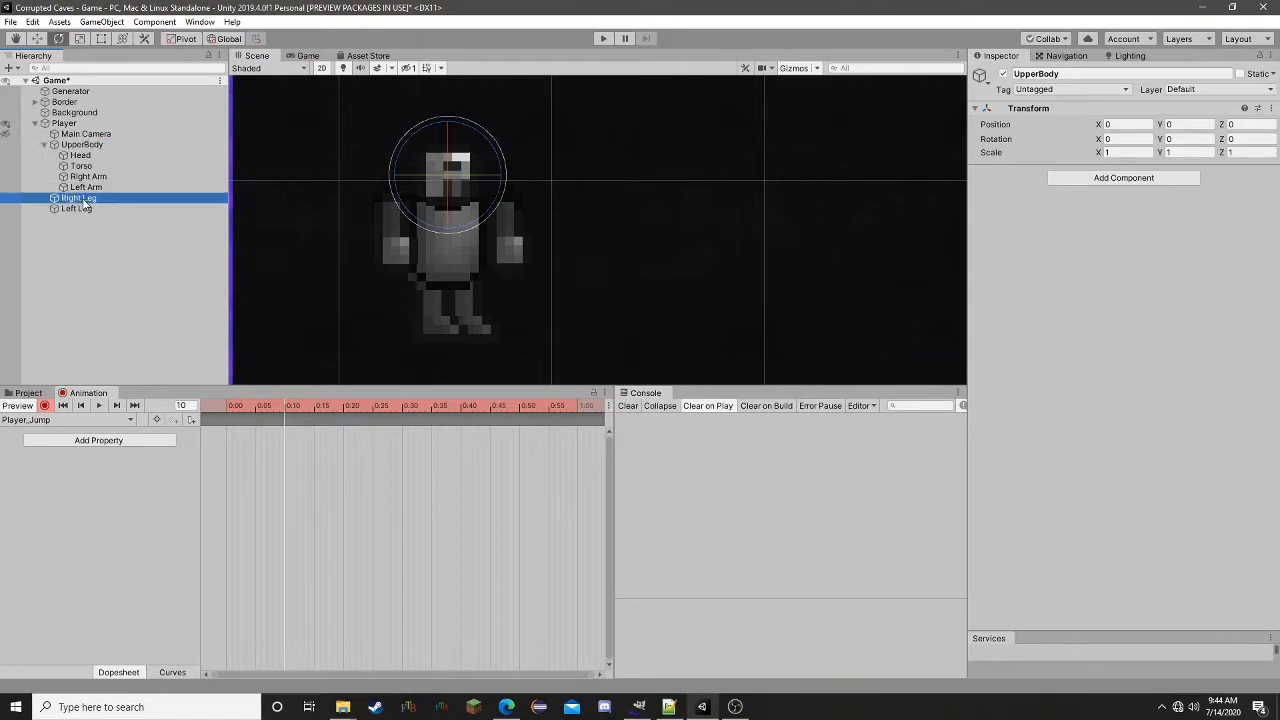
pyautogui.moveTo(509, 297); pyautogui.dragTo(514, 170)
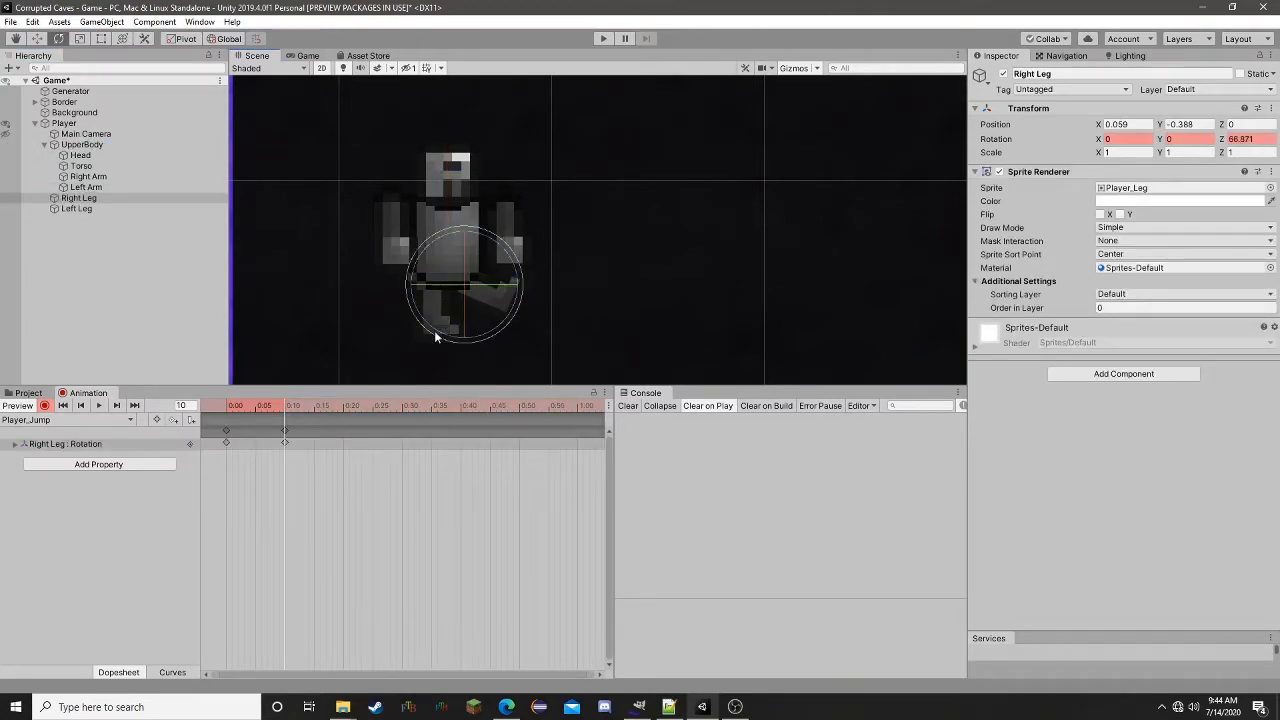
pyautogui.click(423, 336)
pyautogui.moveTo(478, 293); pyautogui.dragTo(300, 345)
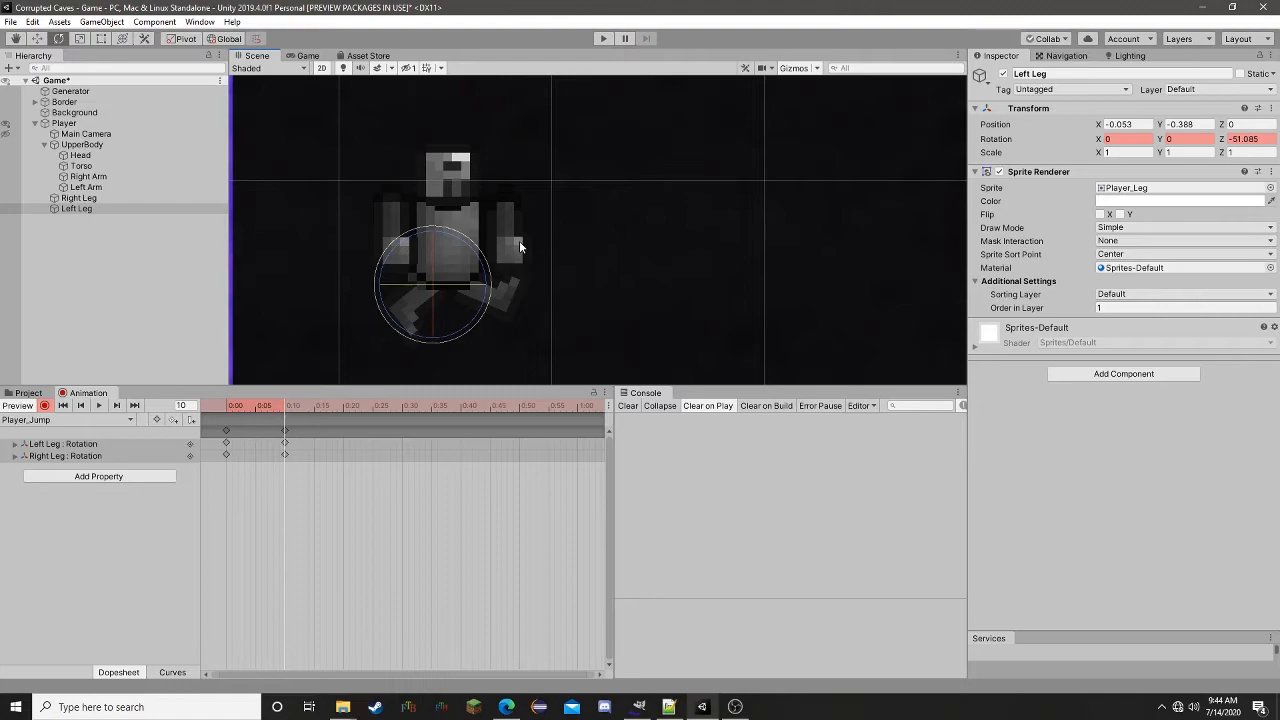
# - Swing both arms outward at frame 10 of Player_Jump, rotating the Left Arm to about -34.4° and the Right Arm the opposite way
pyautogui.click(531, 246)
pyautogui.moveTo(533, 248); pyautogui.dragTo(569, 223)
pyautogui.click(396, 252)
pyautogui.moveTo(438, 247); pyautogui.dragTo(384, 280)
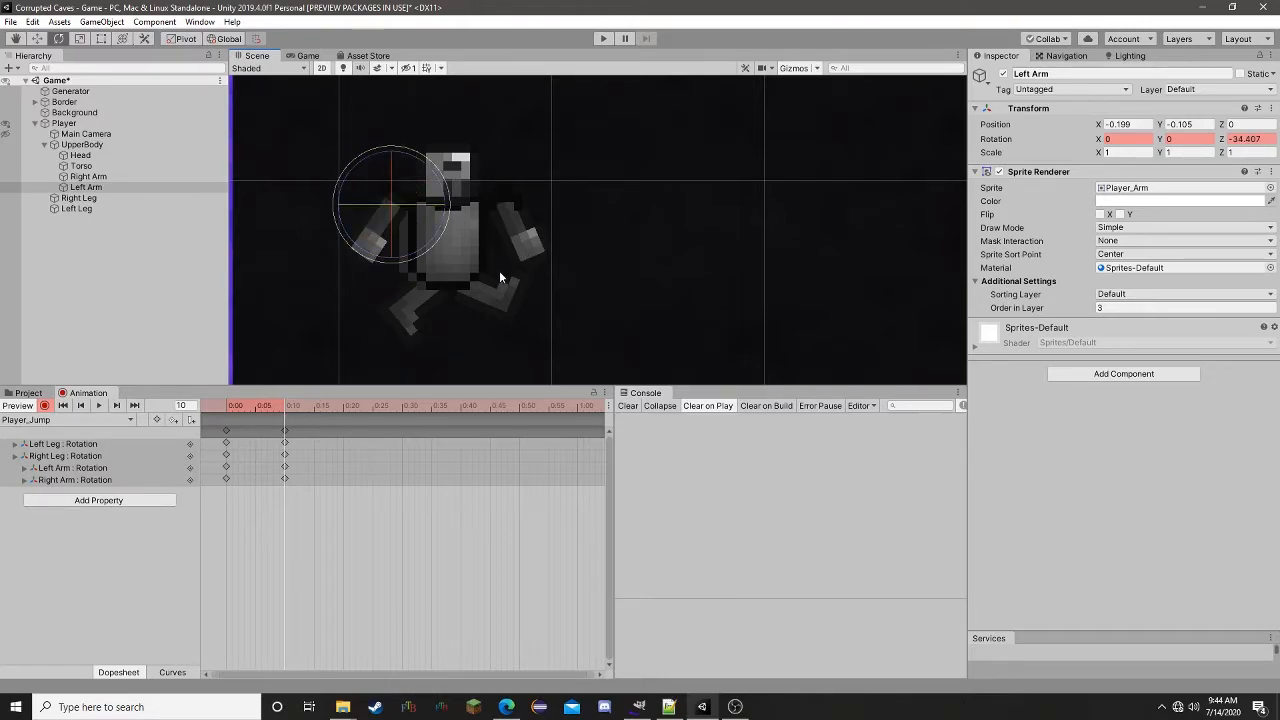
# - Tilt the UpperBody to a Z rotation of 9° at frame 10 and scrub the jump pose
pyautogui.click(461, 168)
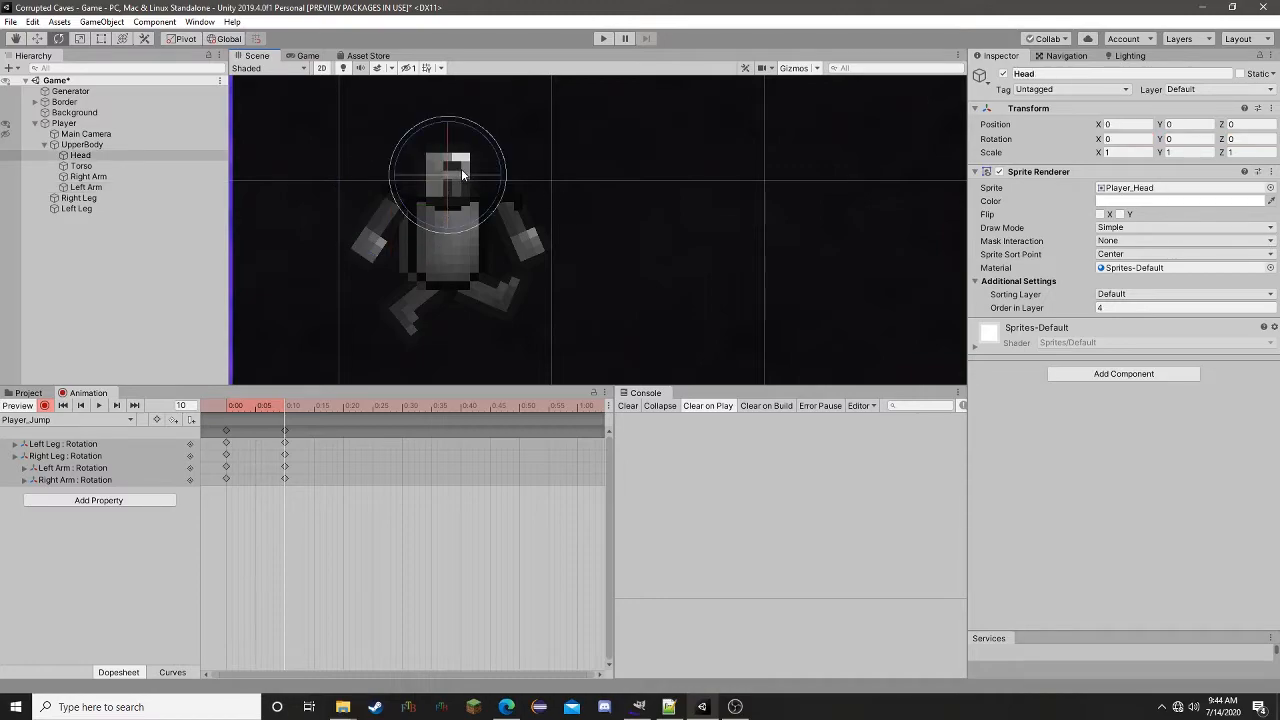
pyautogui.click(84, 145)
pyautogui.moveTo(478, 216); pyautogui.dragTo(491, 206)
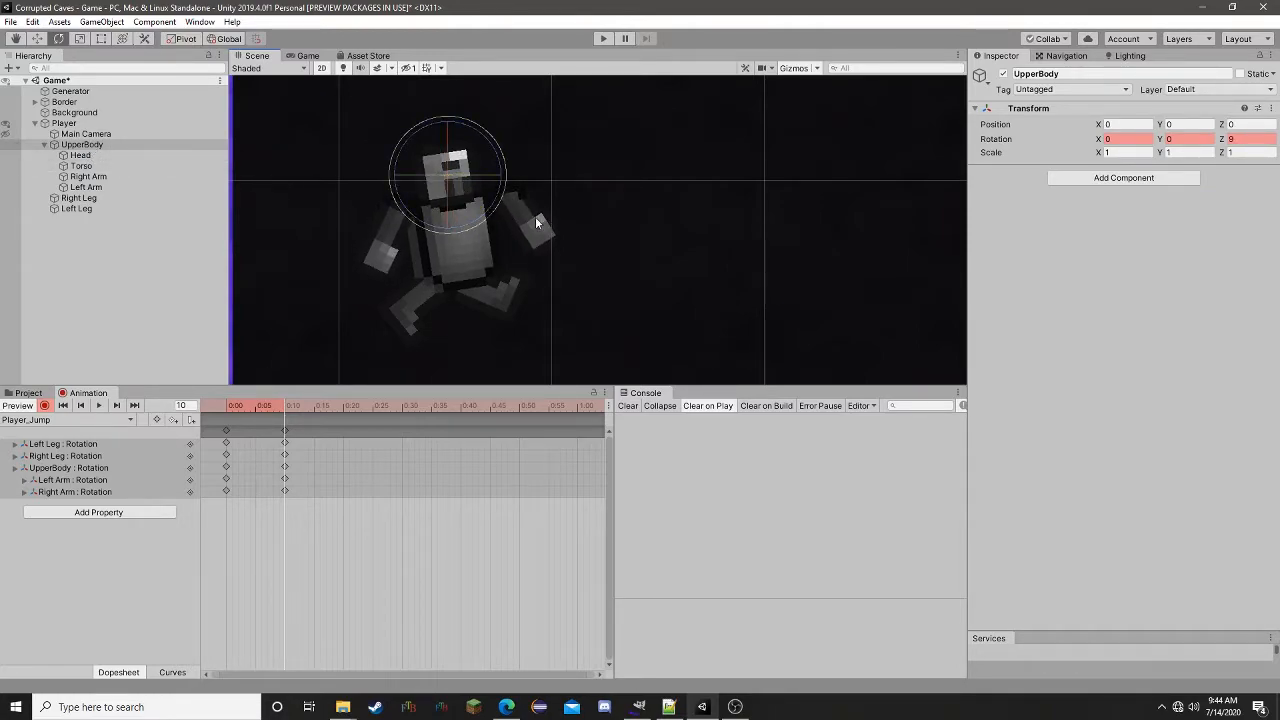
pyautogui.moveTo(284, 405)
pyautogui.mouseDown()
pyautogui.moveTo(230, 405)
pyautogui.moveTo(287, 393)
pyautogui.moveTo(287, 405)
pyautogui.moveTo(348, 406)
pyautogui.moveTo(226, 405)
pyautogui.moveTo(298, 401)
pyautogui.moveTo(287, 406)
pyautogui.mouseUp()
pyautogui.moveTo(287, 408)
pyautogui.mouseDown()
pyautogui.moveTo(226, 408)
pyautogui.moveTo(313, 408)
pyautogui.moveTo(204, 413)
pyautogui.moveTo(297, 408)
pyautogui.moveTo(286, 410)
pyautogui.mouseUp()
# - Stop recording the jump clip and create a new animation clip named Player_StartJump
pyautogui.click(44, 405)
pyautogui.click(60, 419)
pyautogui.click(50, 483)
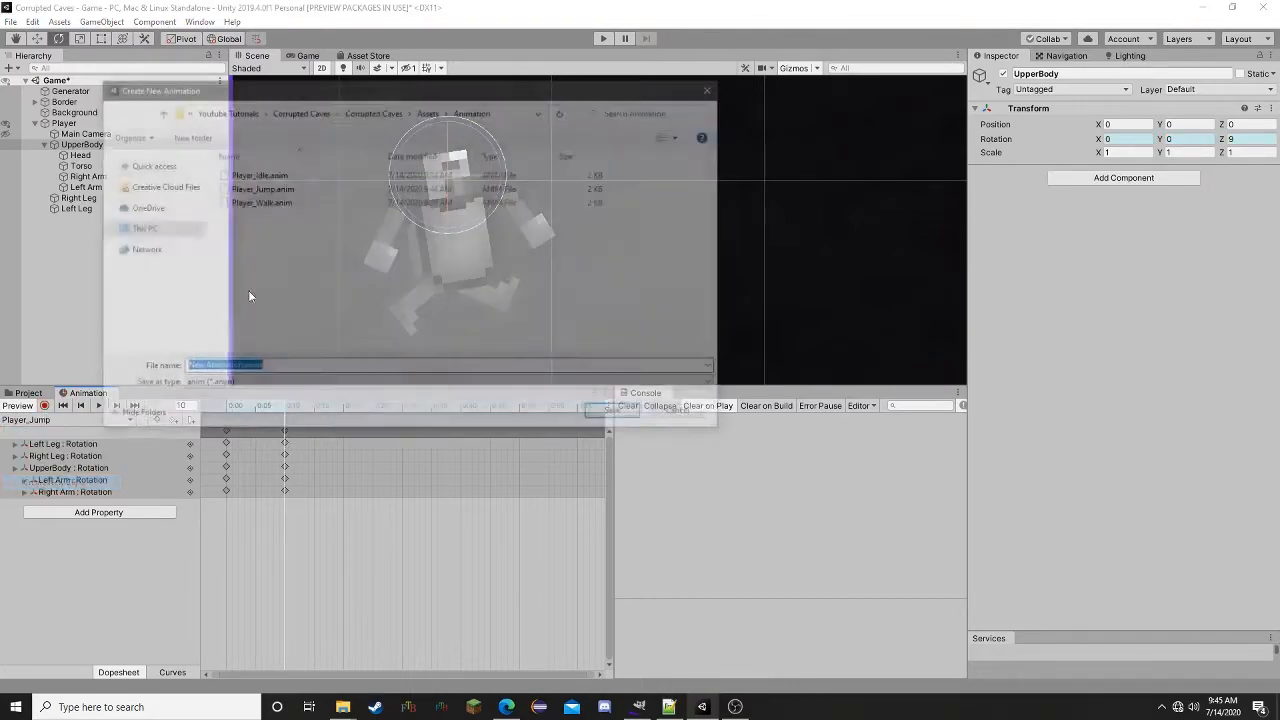
pyautogui.write('Play')
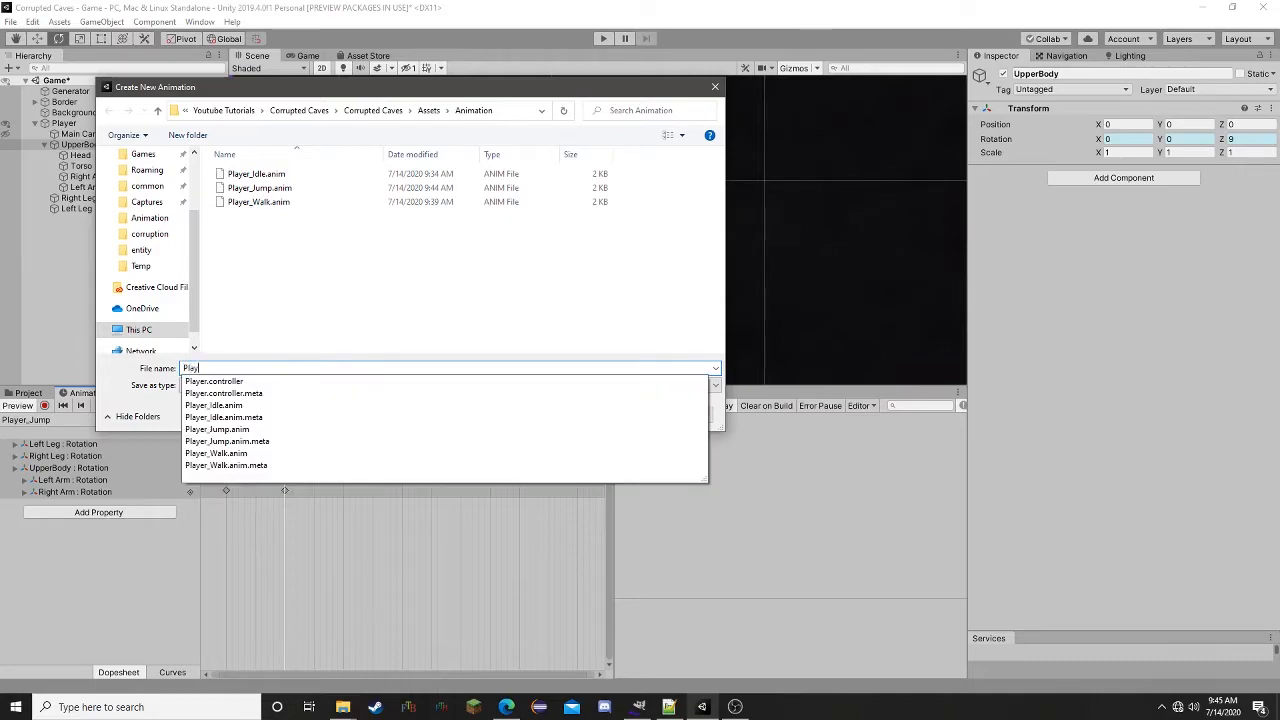
pyautogui.write('er_Jum')
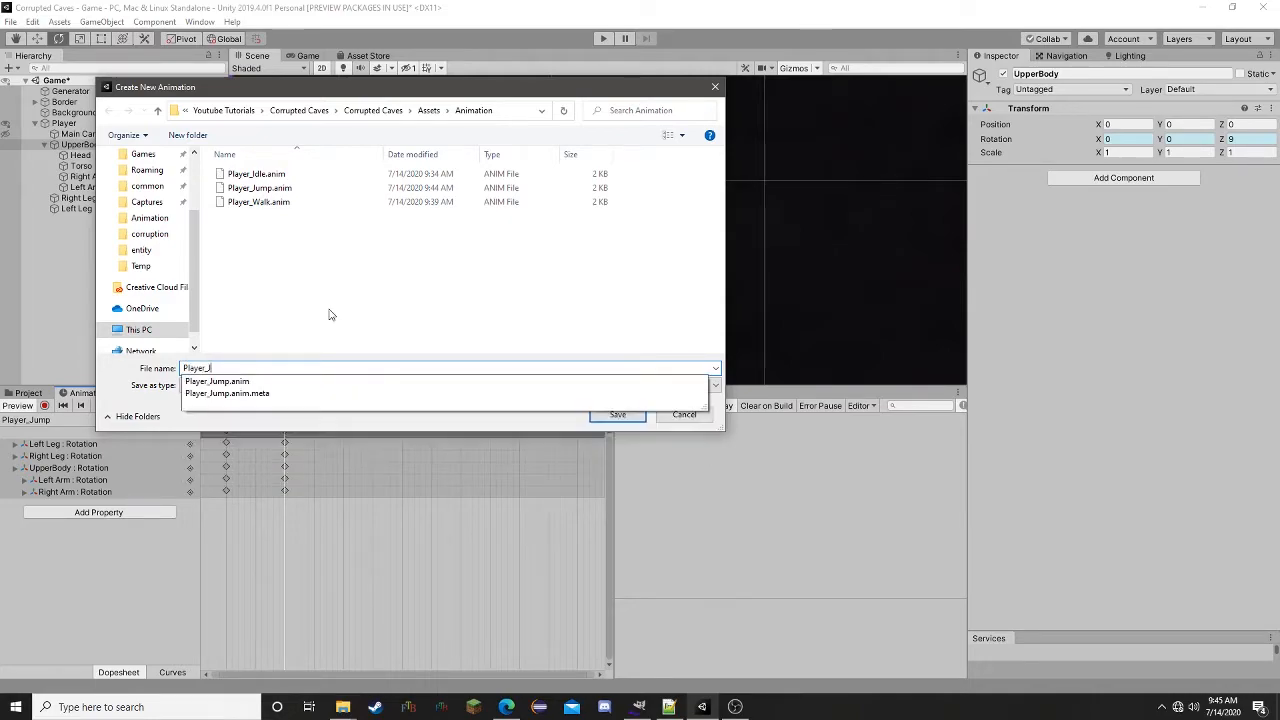
pyautogui.press('BackSpace')
pyautogui.press('BackSpace')
pyautogui.press('BackSpace')
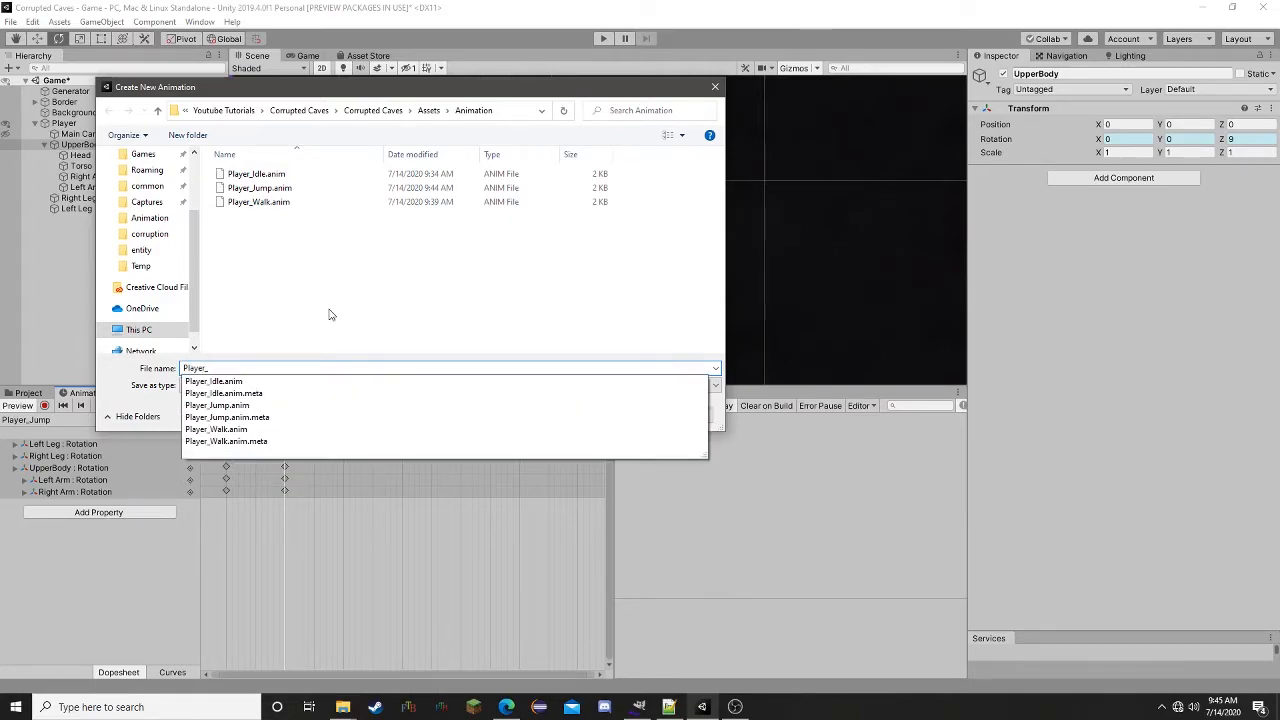
pyautogui.write('StartJump')
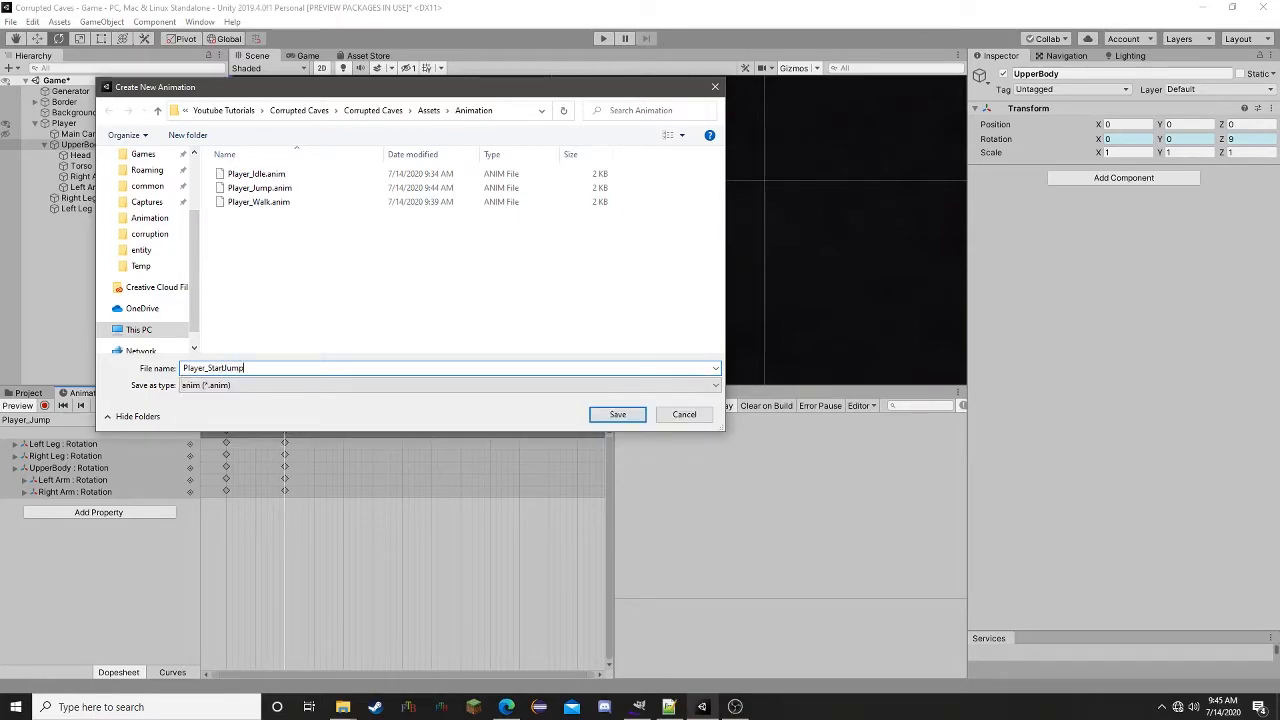
pyautogui.press('Return')
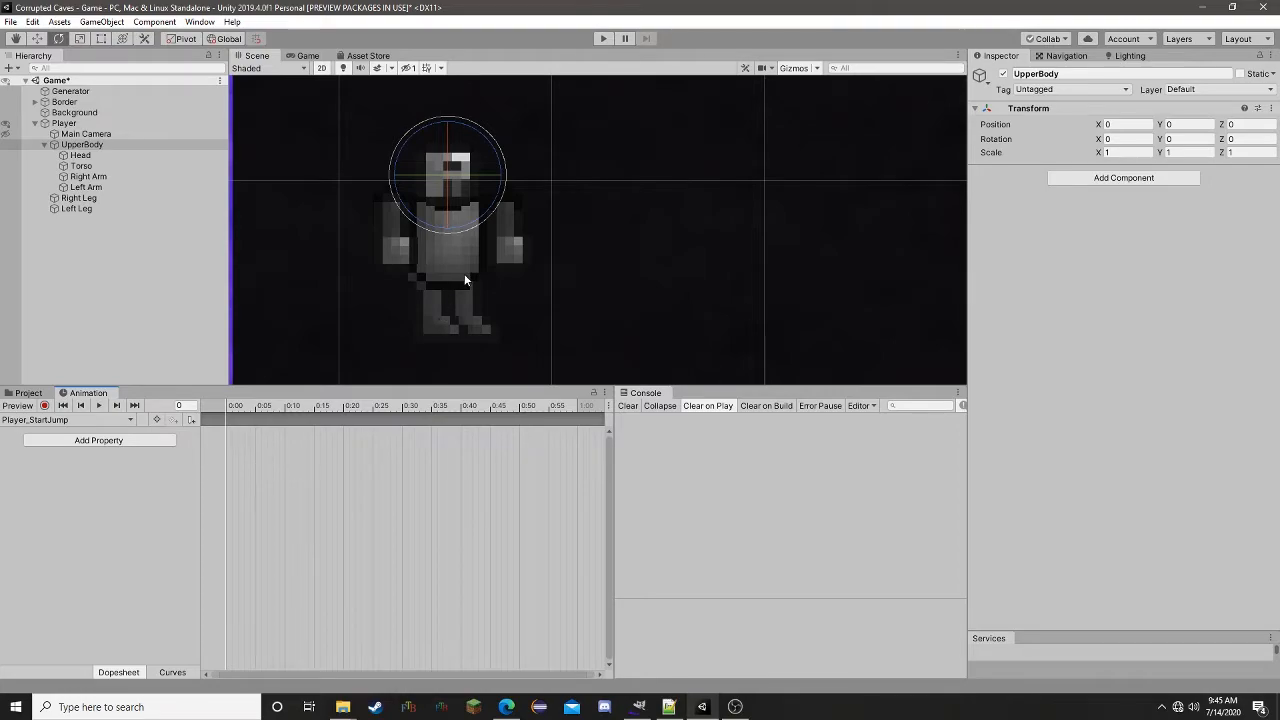
pyautogui.click(514, 232)
pyautogui.moveTo(515, 233); pyautogui.dragTo(516, 261)
pyautogui.click(445, 247)
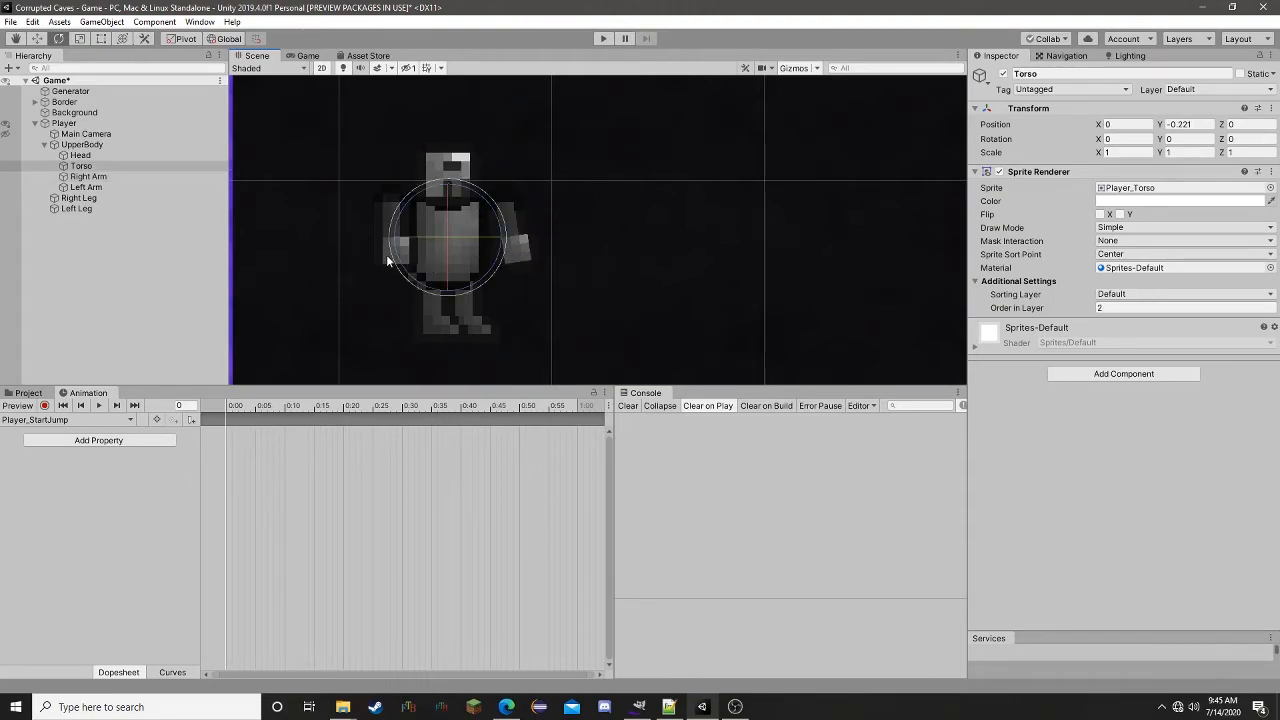
pyautogui.hotkey('ctrl', 'z')
pyautogui.hotkey('ctrl', 'z')
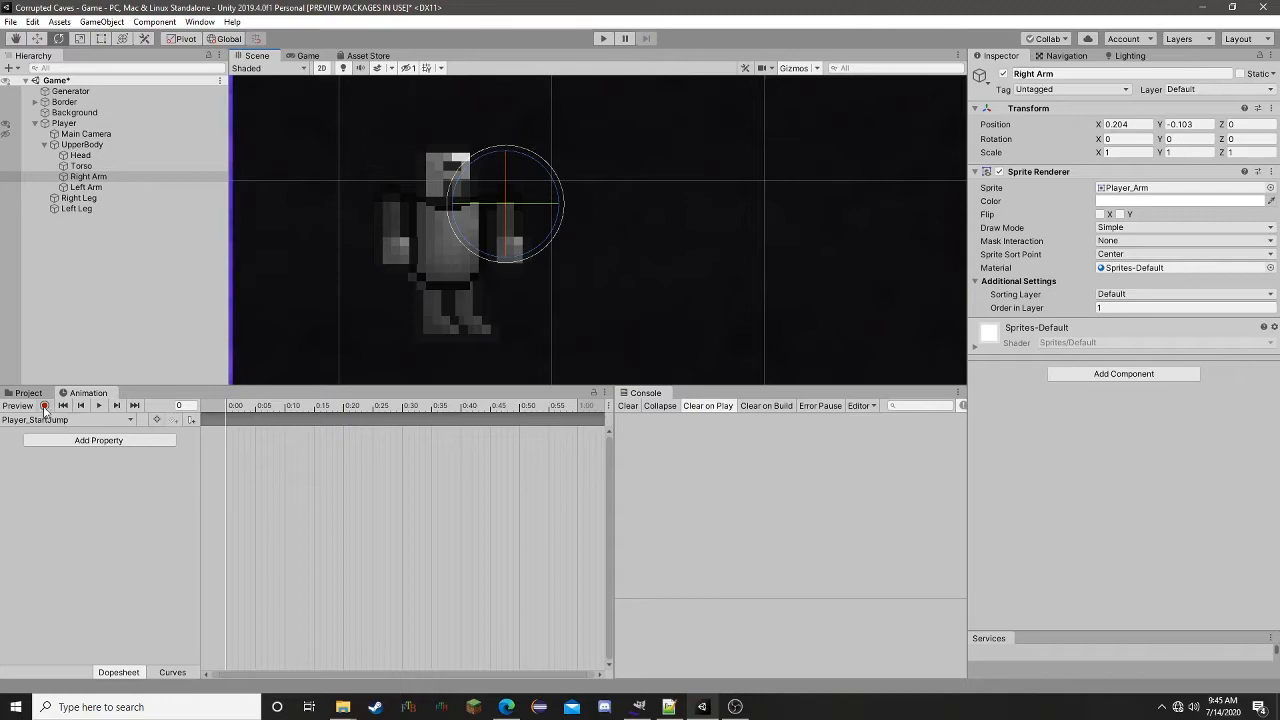
# - Start recording Player_StartJump and raise the UpperBody to about Y 0.024 at frame 10
pyautogui.click(44, 405)
pyautogui.click(286, 408)
pyautogui.click(428, 249)
pyautogui.click(86, 145)
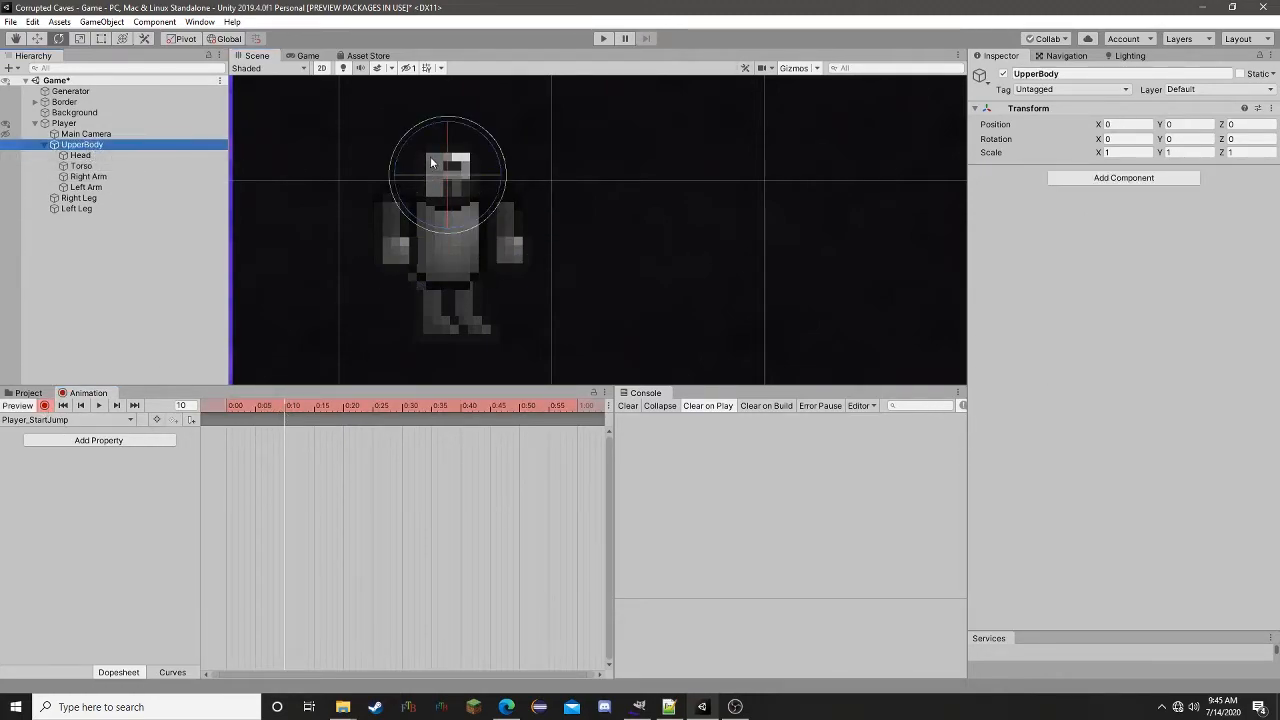
pyautogui.press('w')
pyautogui.click(448, 138)
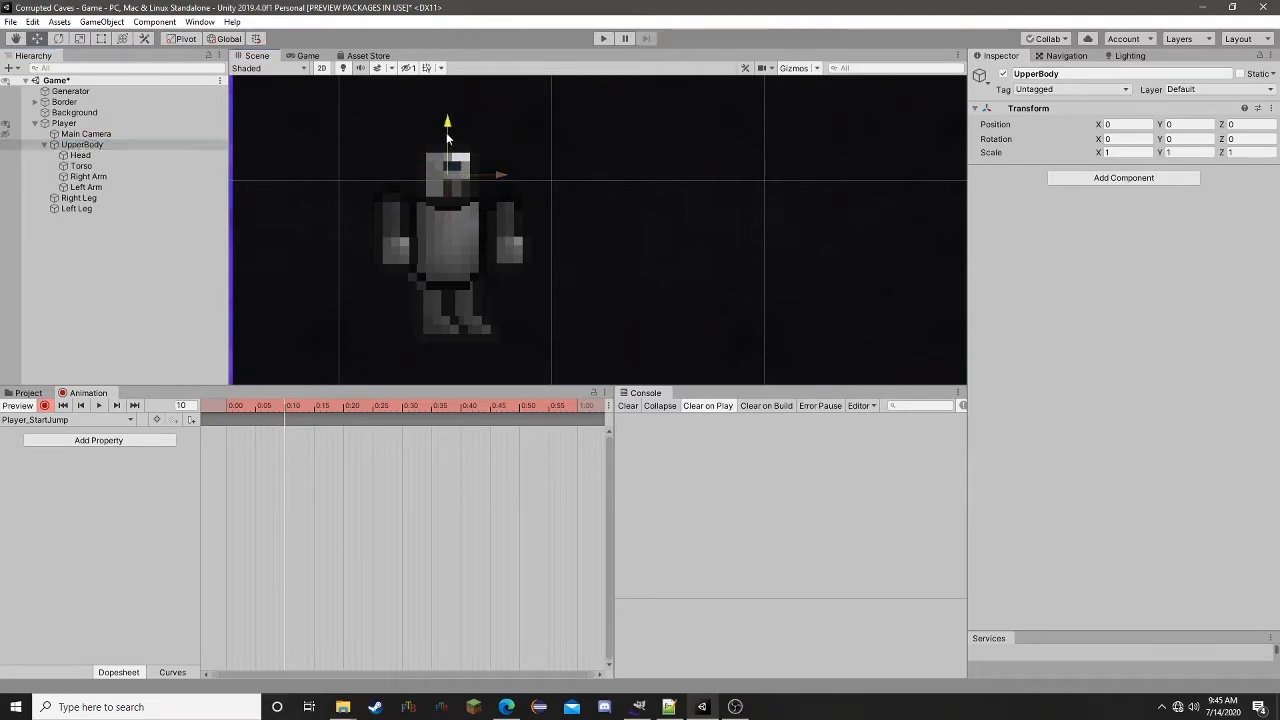
pyautogui.moveTo(446, 132); pyautogui.dragTo(446, 125)
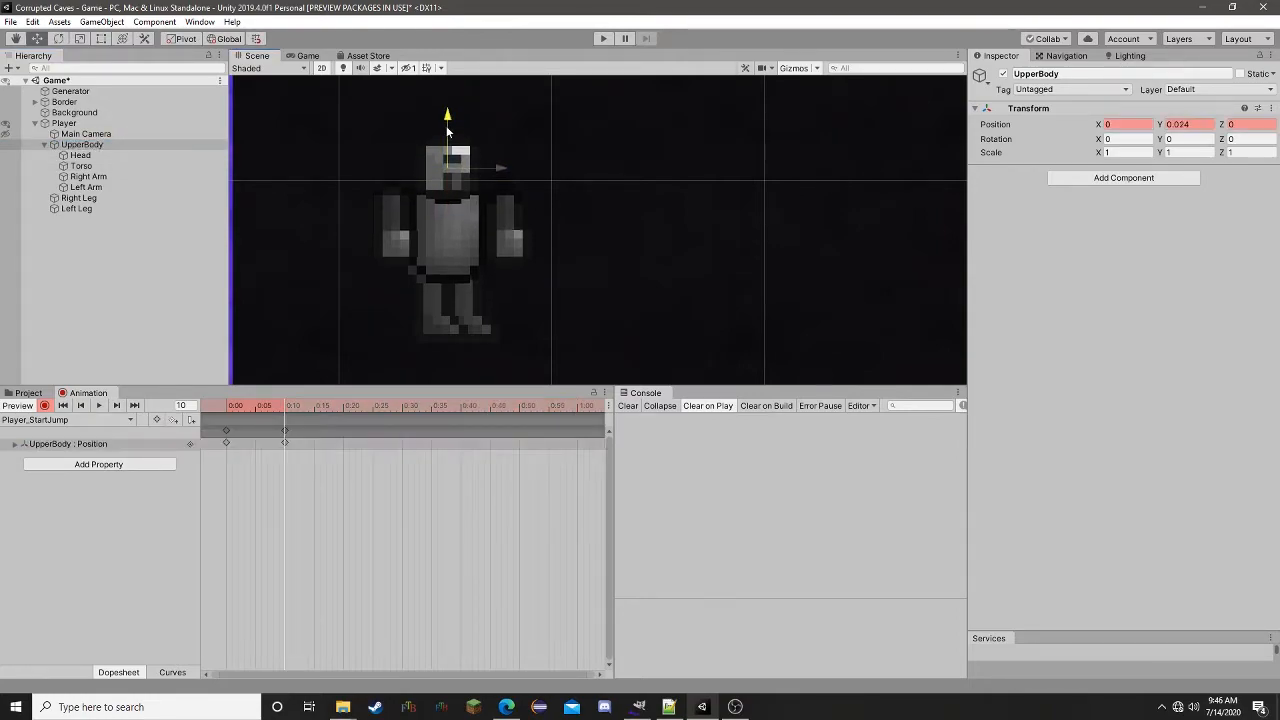
# - Spread the legs at frame 10 of Player_StartJump, rotating the Left Leg outward and the Right Leg to about 14.3°
pyautogui.click(431, 322)
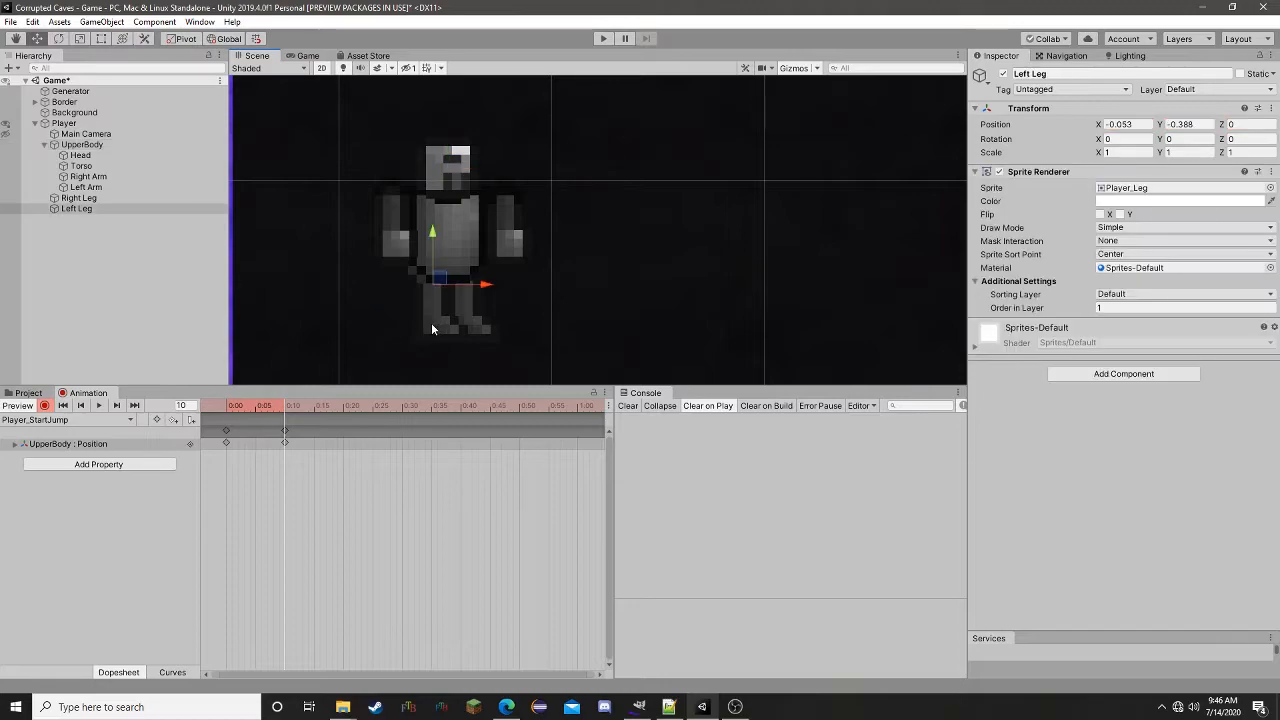
pyautogui.press('e')
pyautogui.moveTo(450, 303); pyautogui.dragTo(520, 327)
pyautogui.click(486, 332)
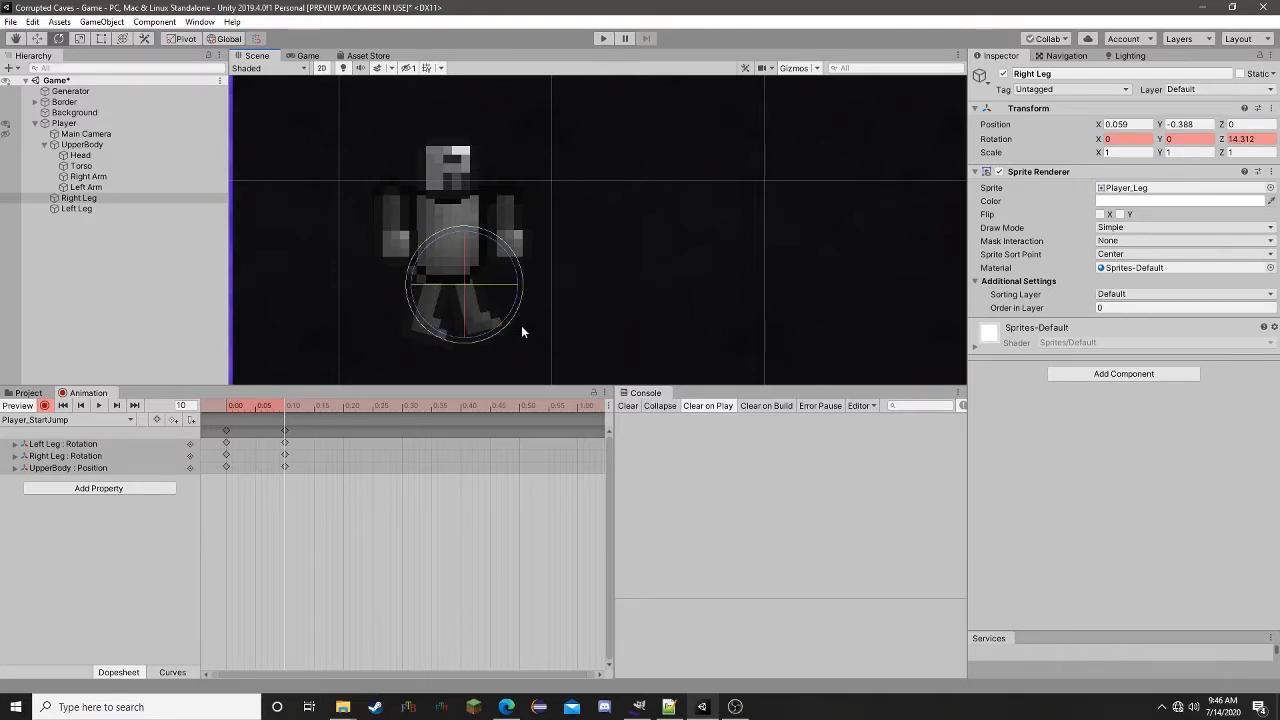
# - Rotate the Left Arm and Right Arm outward at frame 10 of Player_StartJump
pyautogui.click(521, 236)
pyautogui.moveTo(521, 236); pyautogui.dragTo(525, 244)
pyautogui.click(408, 245)
pyautogui.moveTo(425, 244); pyautogui.dragTo(388, 262)
pyautogui.click(518, 254)
pyautogui.moveTo(518, 254); pyautogui.dragTo(545, 250)
# - Tilt the Head slightly at frame 10 of Player_StartJump and scrub back to frame 0
pyautogui.click(433, 160)
pyautogui.moveTo(503, 196); pyautogui.dragTo(497, 178)
pyautogui.moveTo(286, 408); pyautogui.dragTo(204, 413)
# - Create a new animation clip named Player_JumpLand in the Animation folder
pyautogui.click(65, 419)
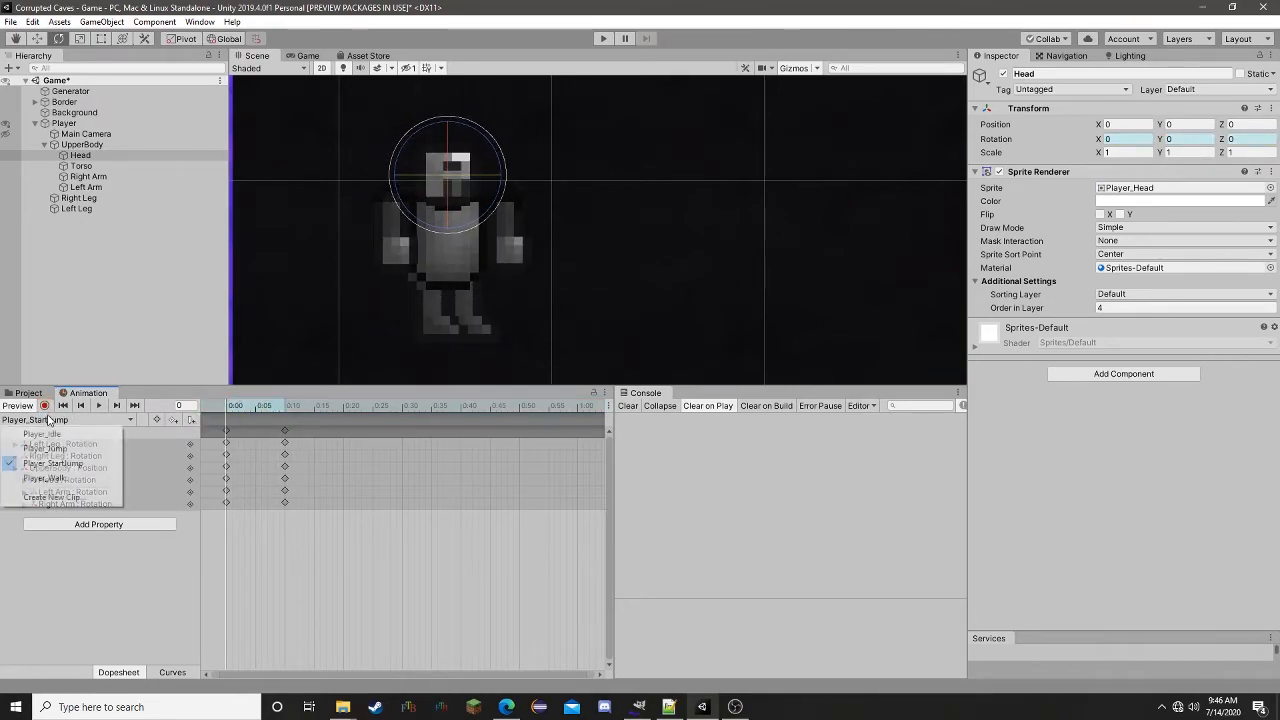
pyautogui.click(60, 493)
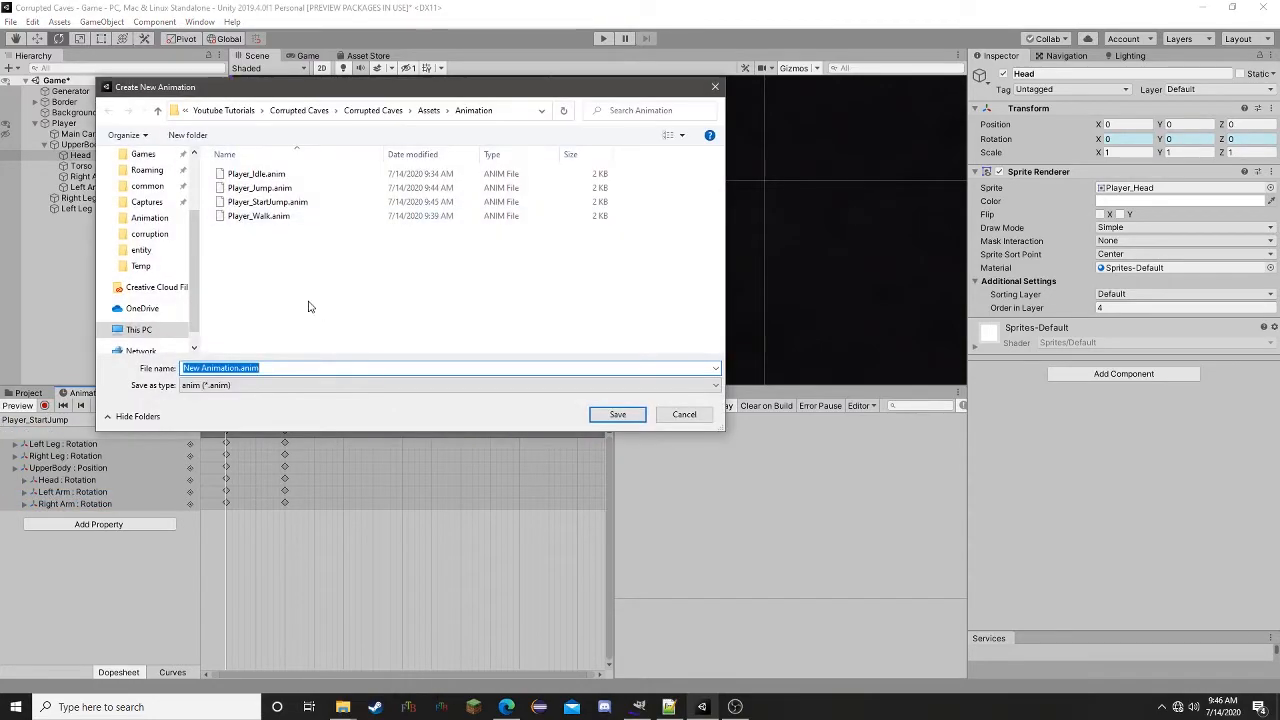
pyautogui.write('Pla')
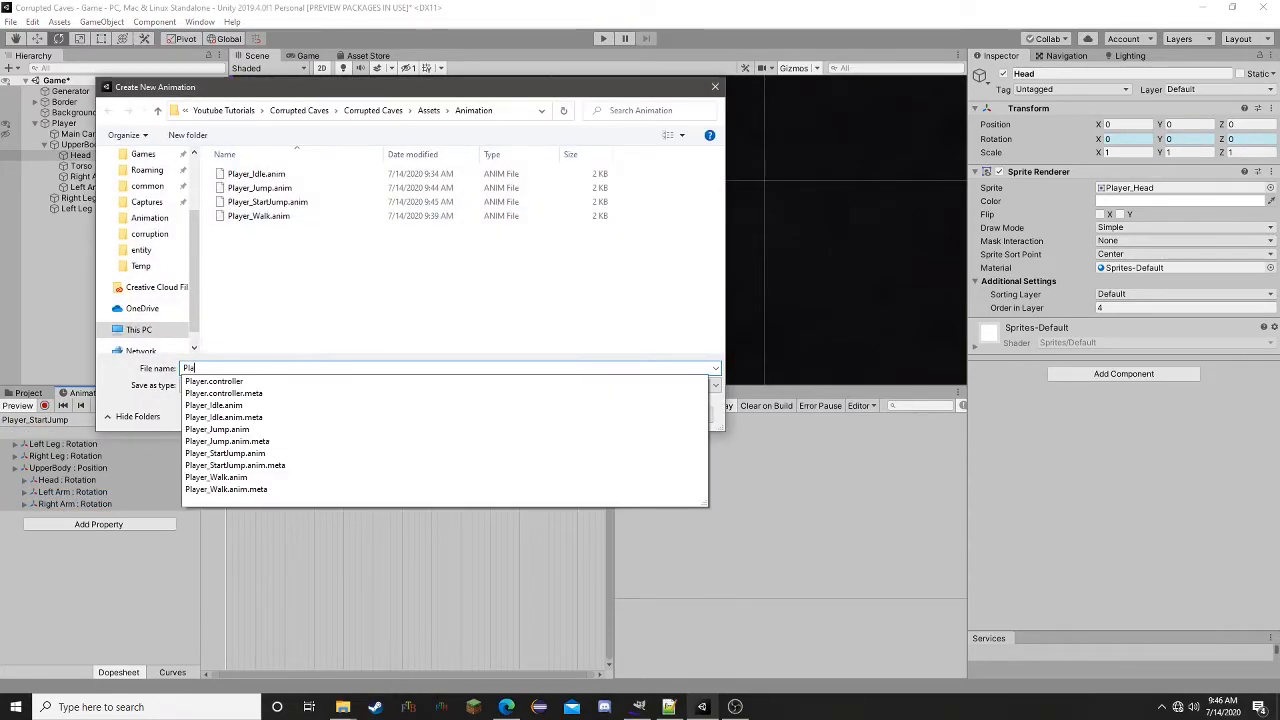
pyautogui.write('yer_J')
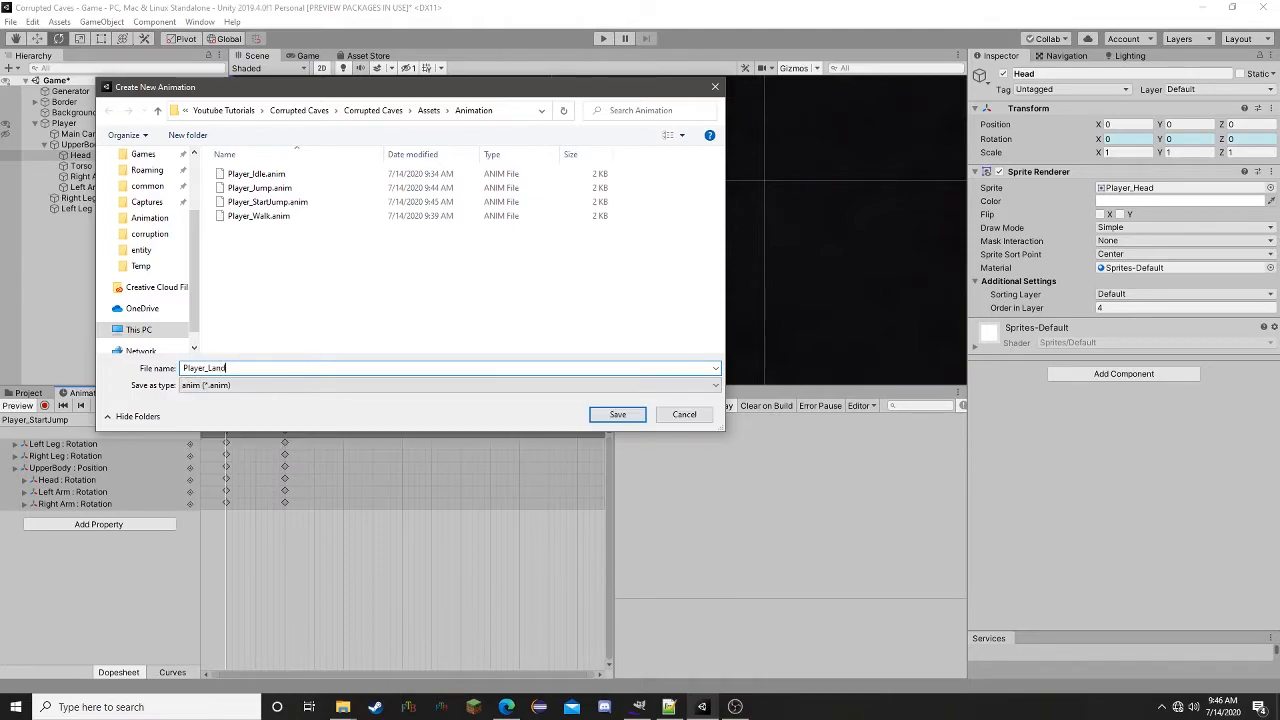
pyautogui.write('umpLand')
pyautogui.press('Return')
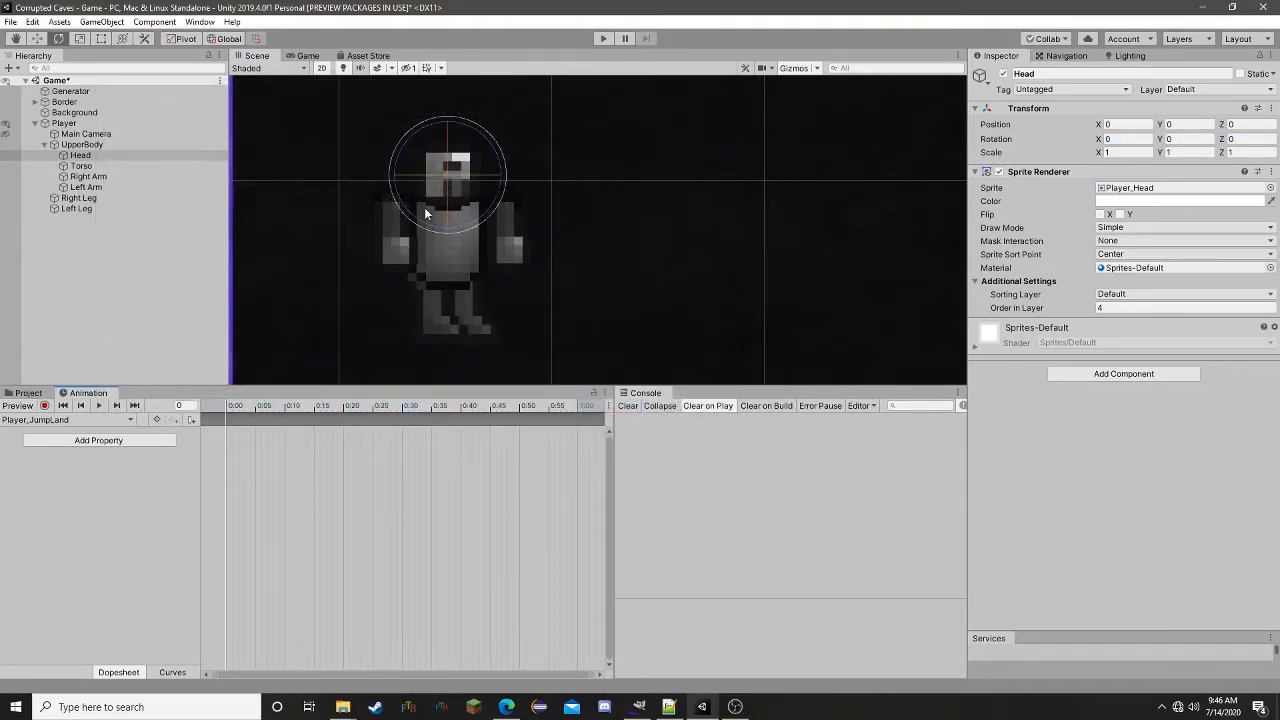
# - Start recording Player_JumpLand and lower the UpperBody to about Y -0.038 at frame 5
pyautogui.click(229, 406)
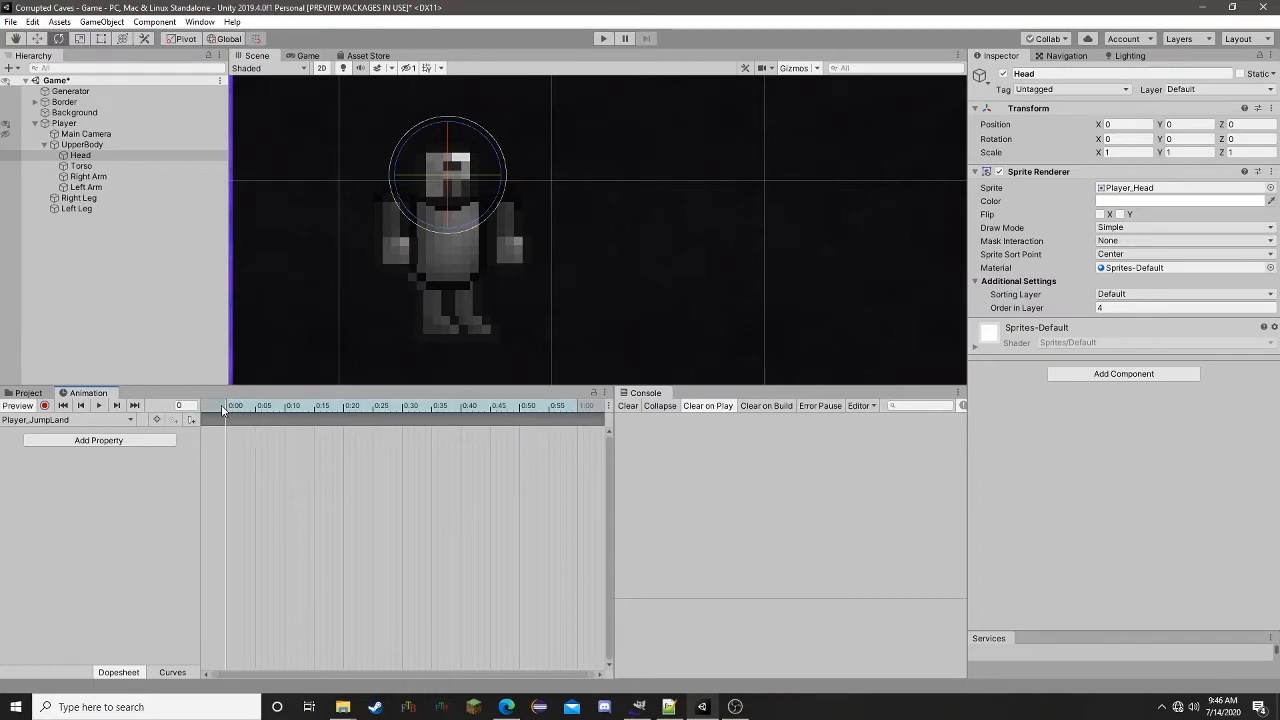
pyautogui.click(44, 406)
pyautogui.moveTo(231, 406); pyautogui.dragTo(256, 405)
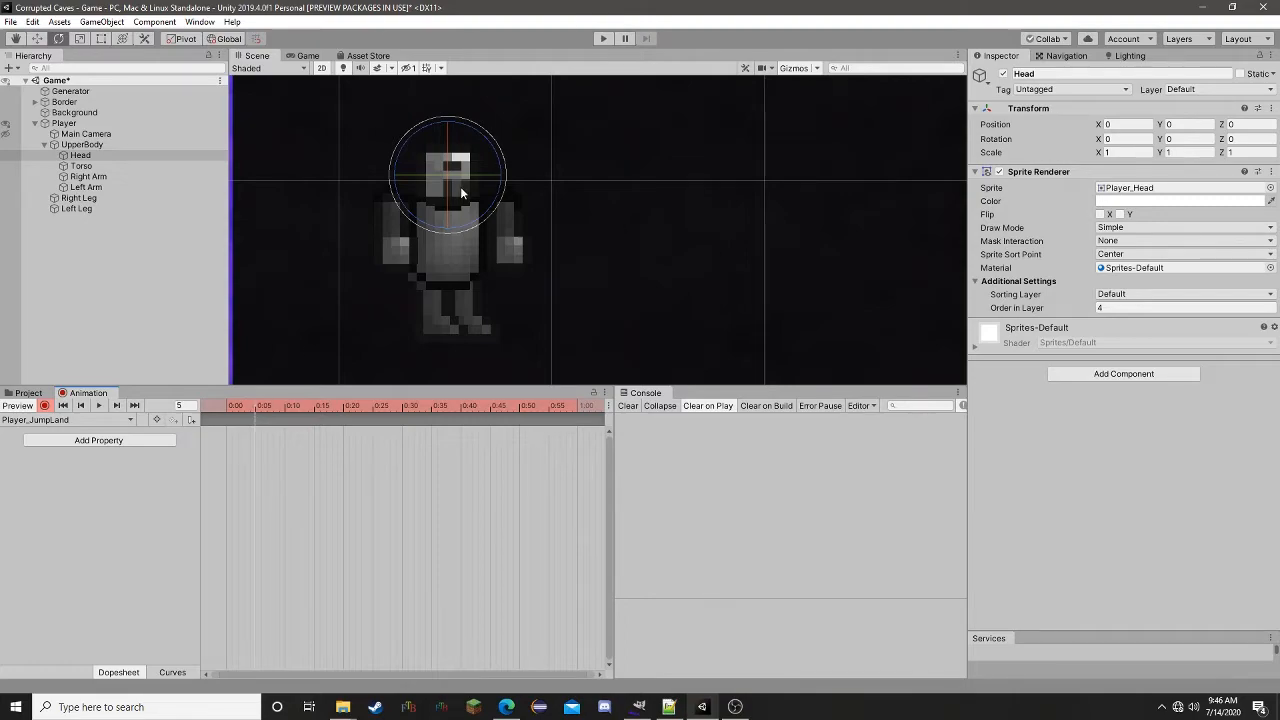
pyautogui.click(446, 271)
pyautogui.click(80, 147)
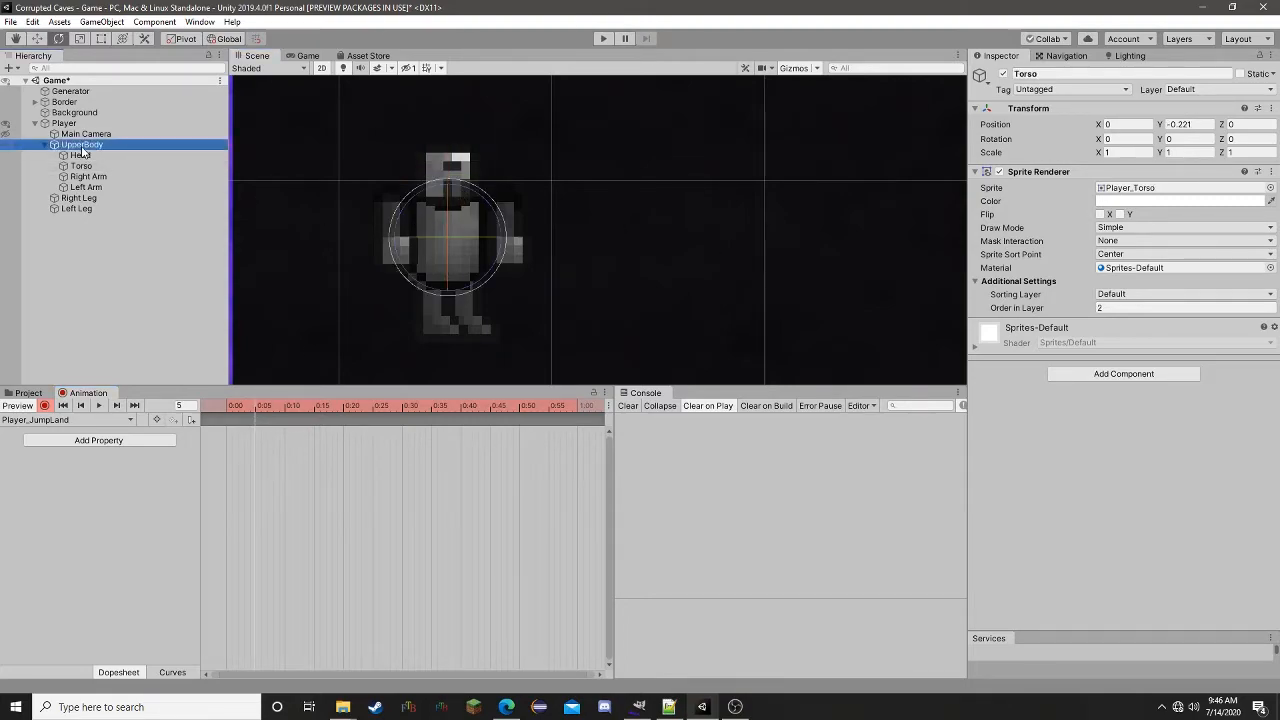
pyautogui.press('w')
pyautogui.moveTo(449, 132); pyautogui.dragTo(454, 136)
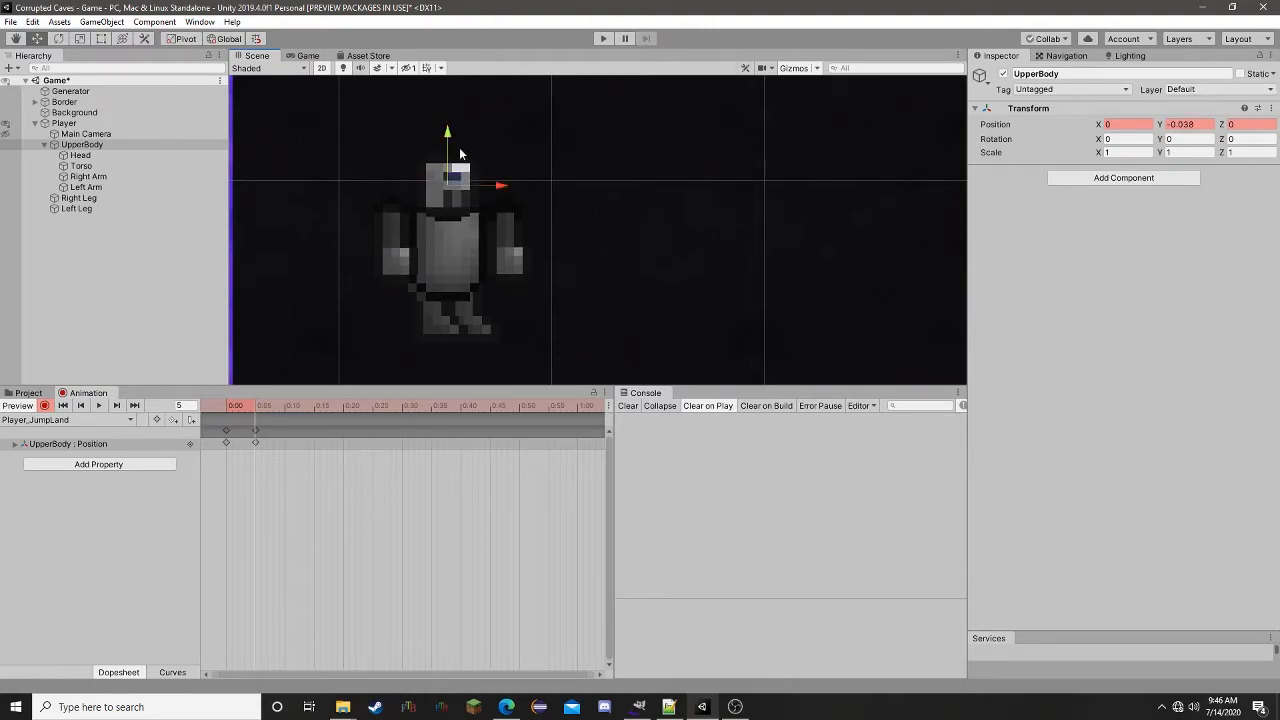
# - Reselect the Player object and reopen its Player_JumpLand clip
pyautogui.click(430, 199)
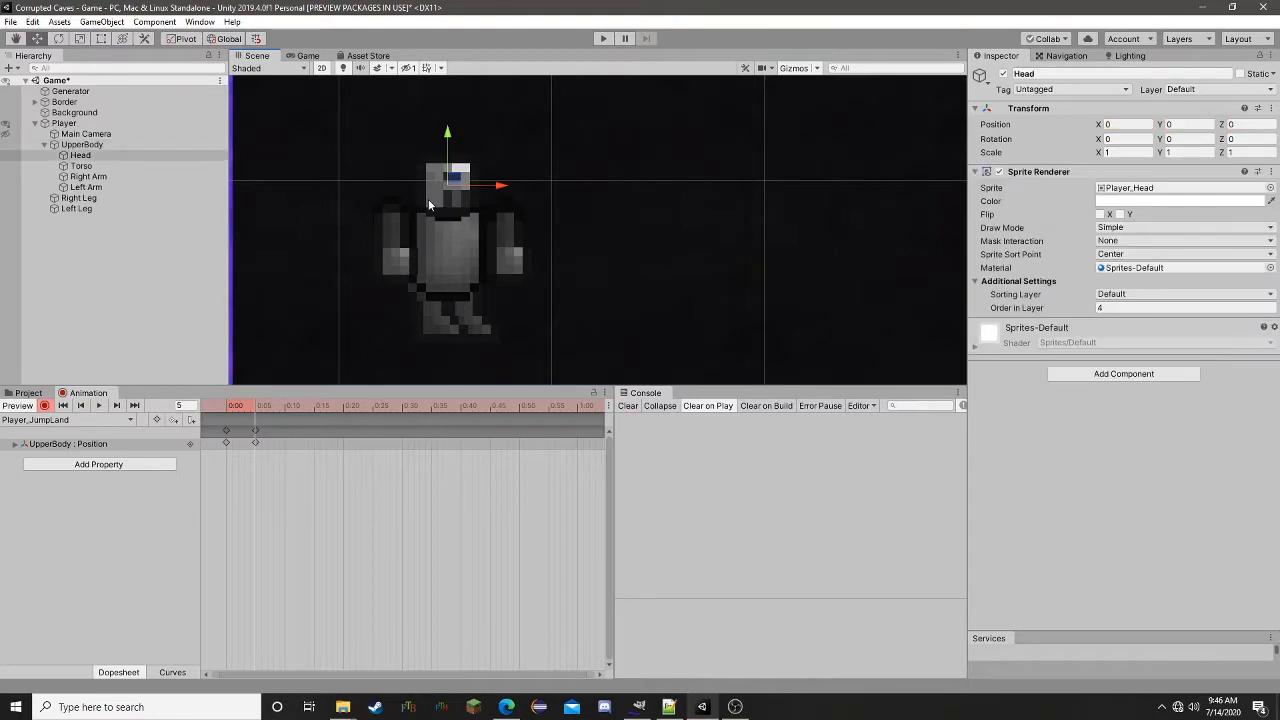
pyautogui.click(433, 203)
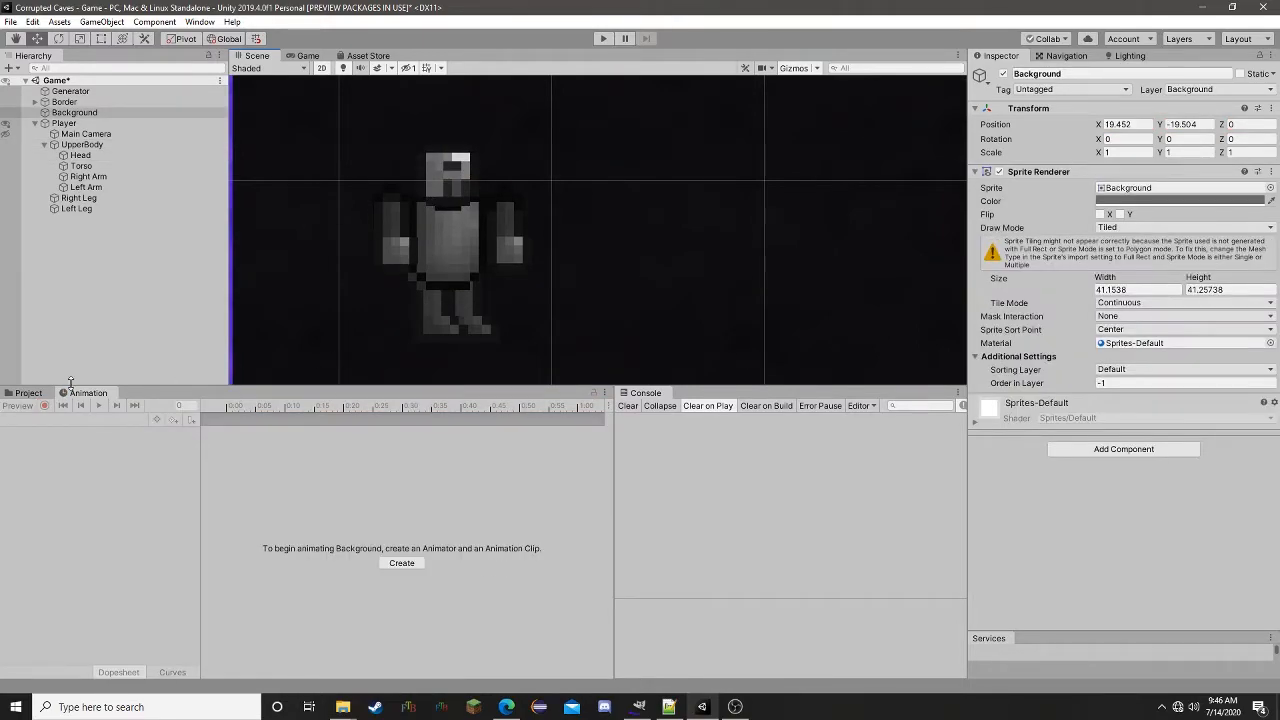
pyautogui.click(64, 123)
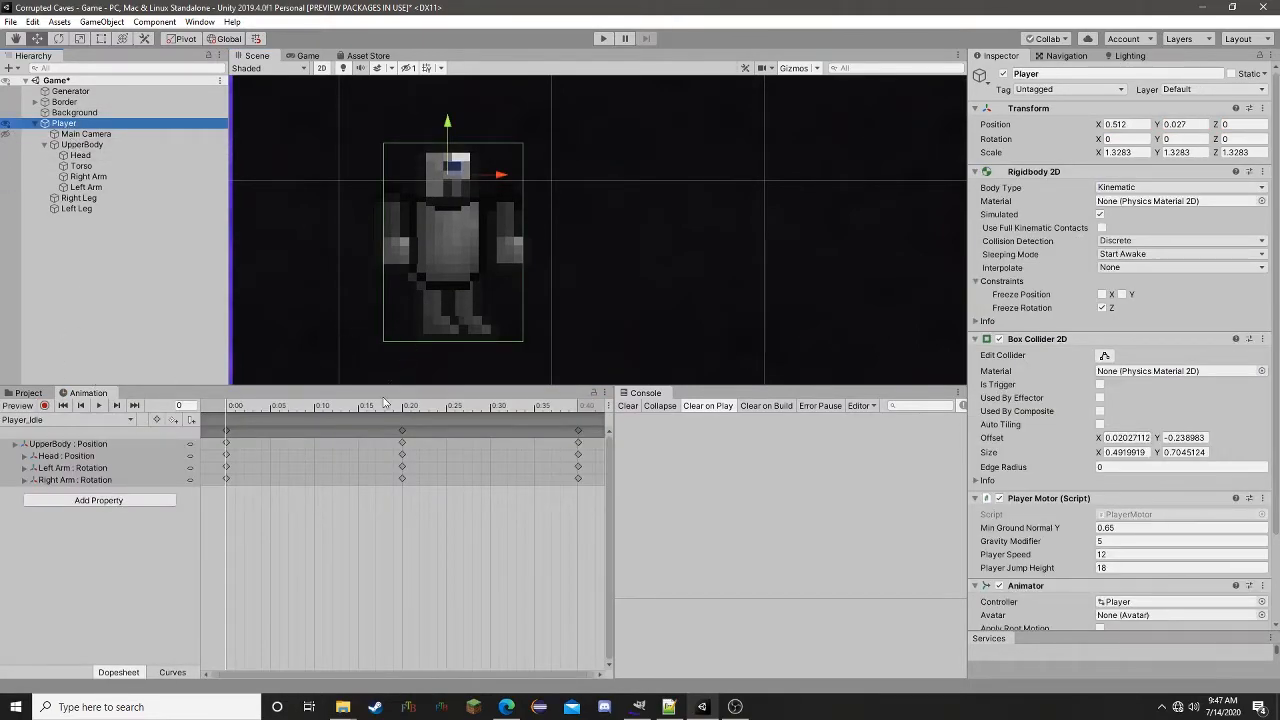
pyautogui.click(75, 420)
pyautogui.click(70, 464)
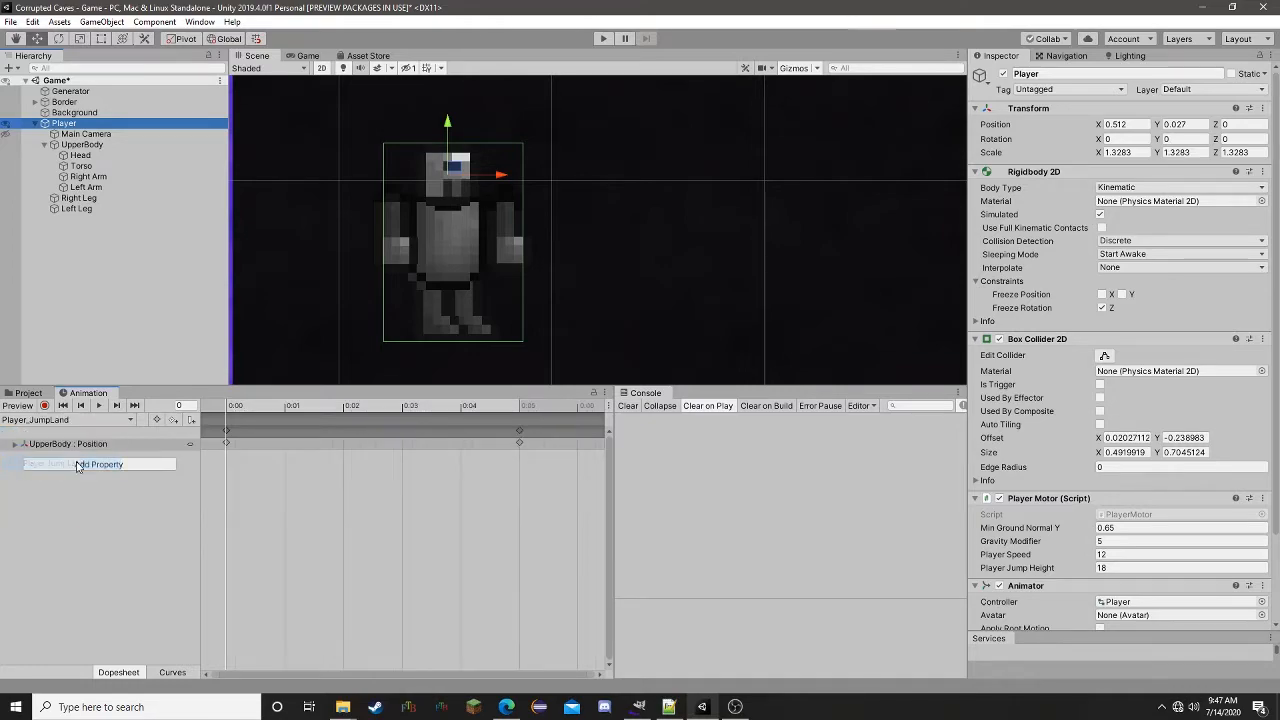
# - Try lowering the Head to about Y -0.024 and squashing its Y scale to about 0.825 at frame 5 without recording
pyautogui.moveTo(233, 405); pyautogui.dragTo(512, 413)
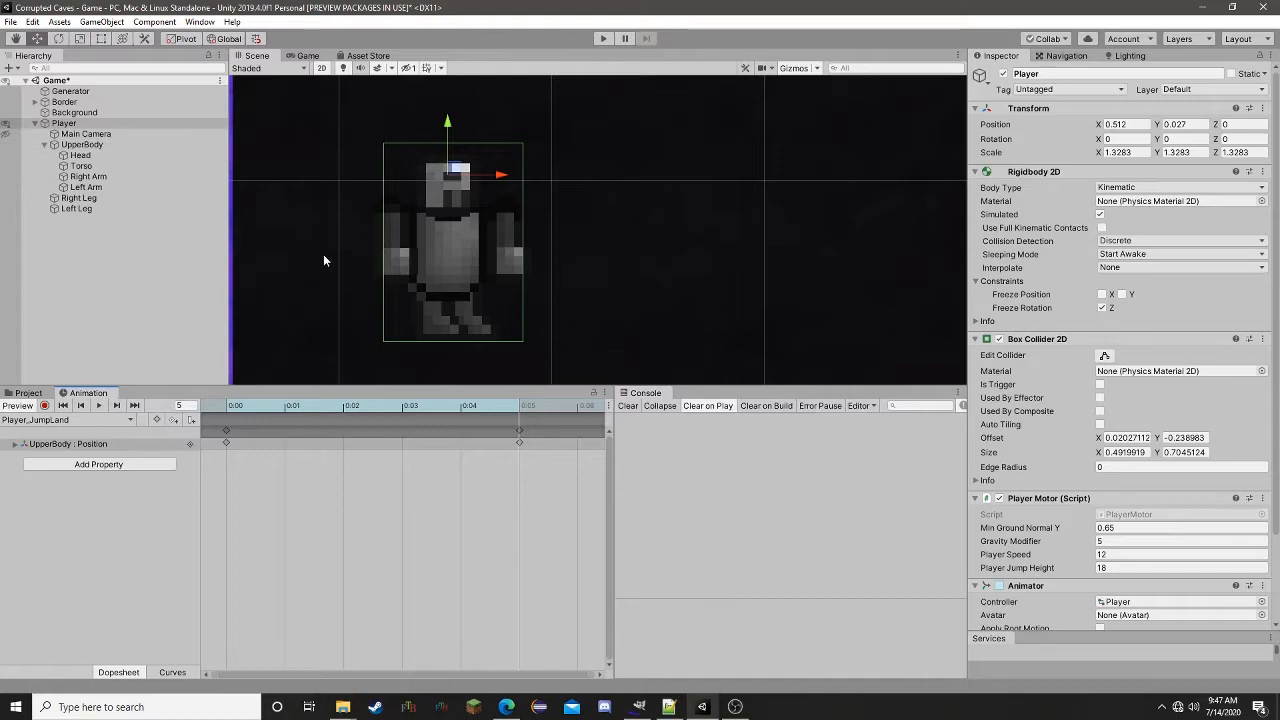
pyautogui.click(80, 155)
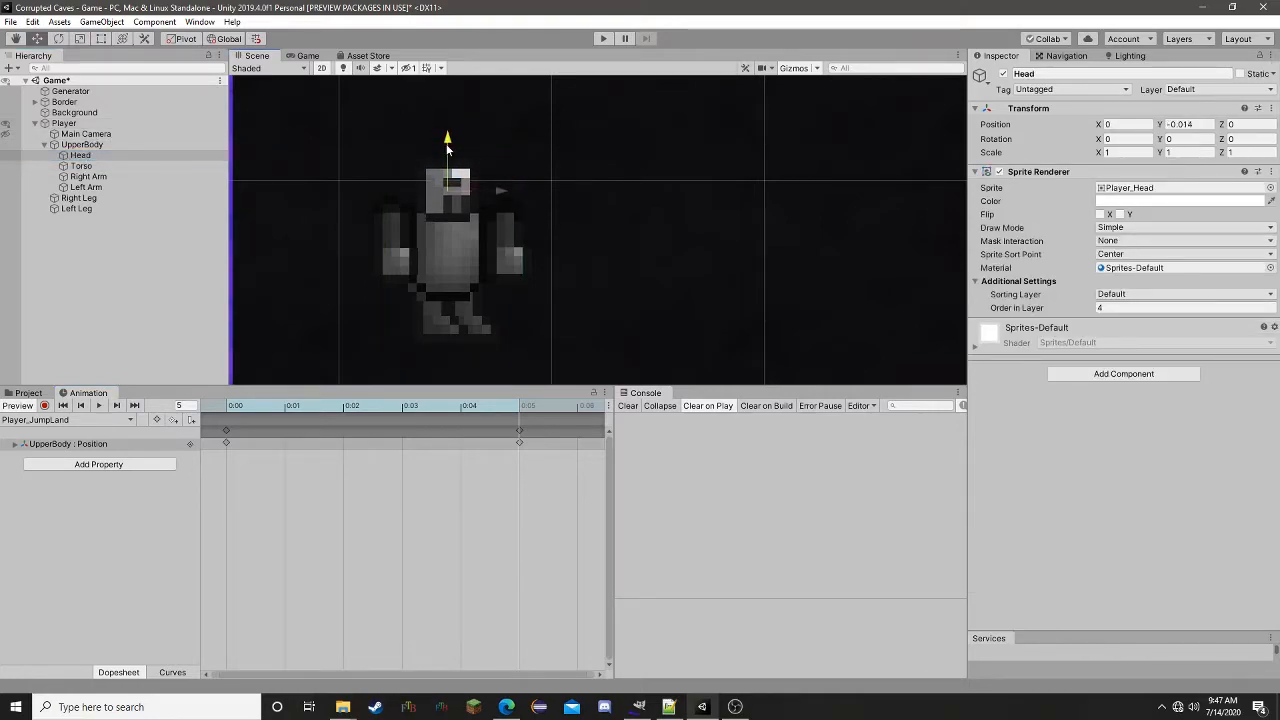
pyautogui.moveTo(447, 146); pyautogui.dragTo(448, 163)
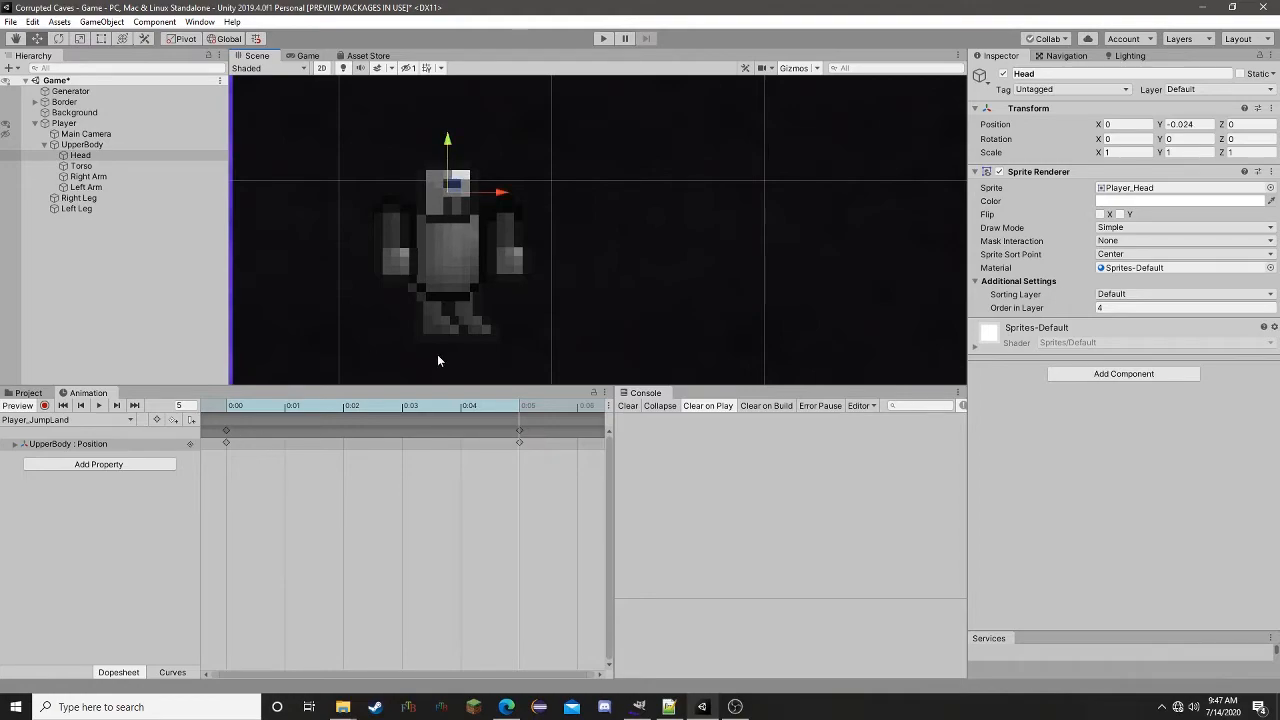
pyautogui.press('e')
pyautogui.press('r')
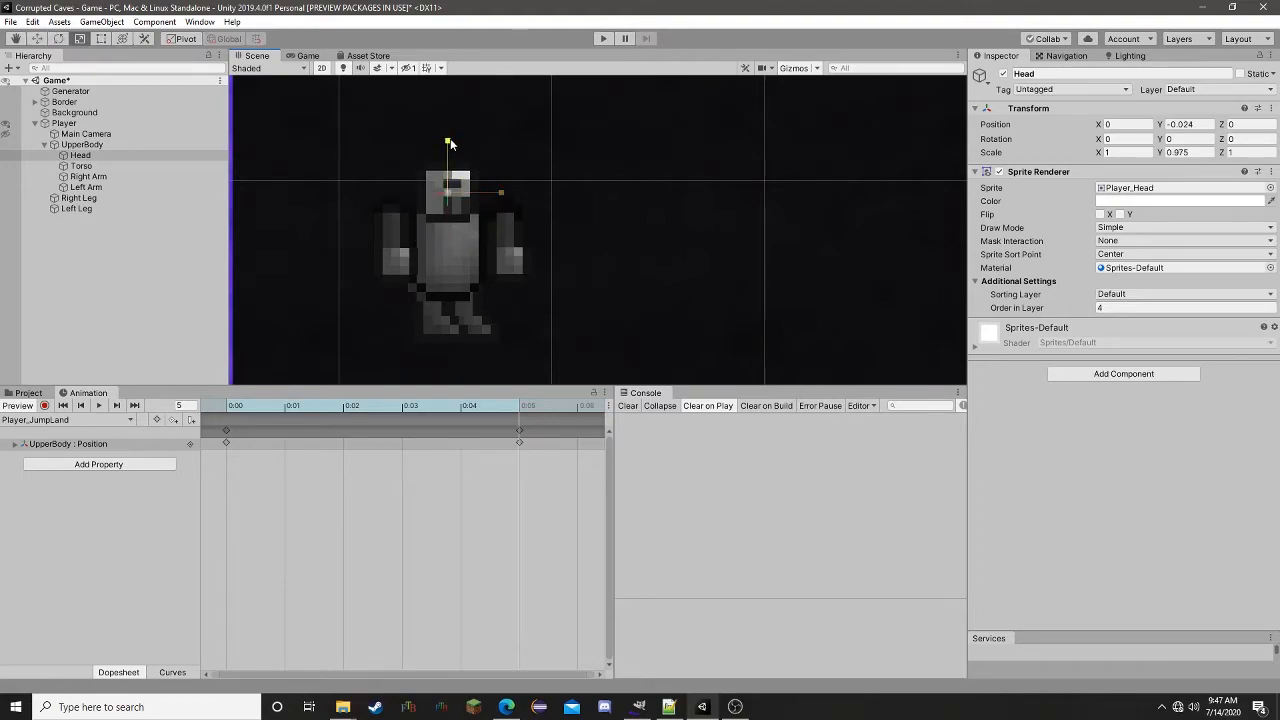
pyautogui.click(447, 196)
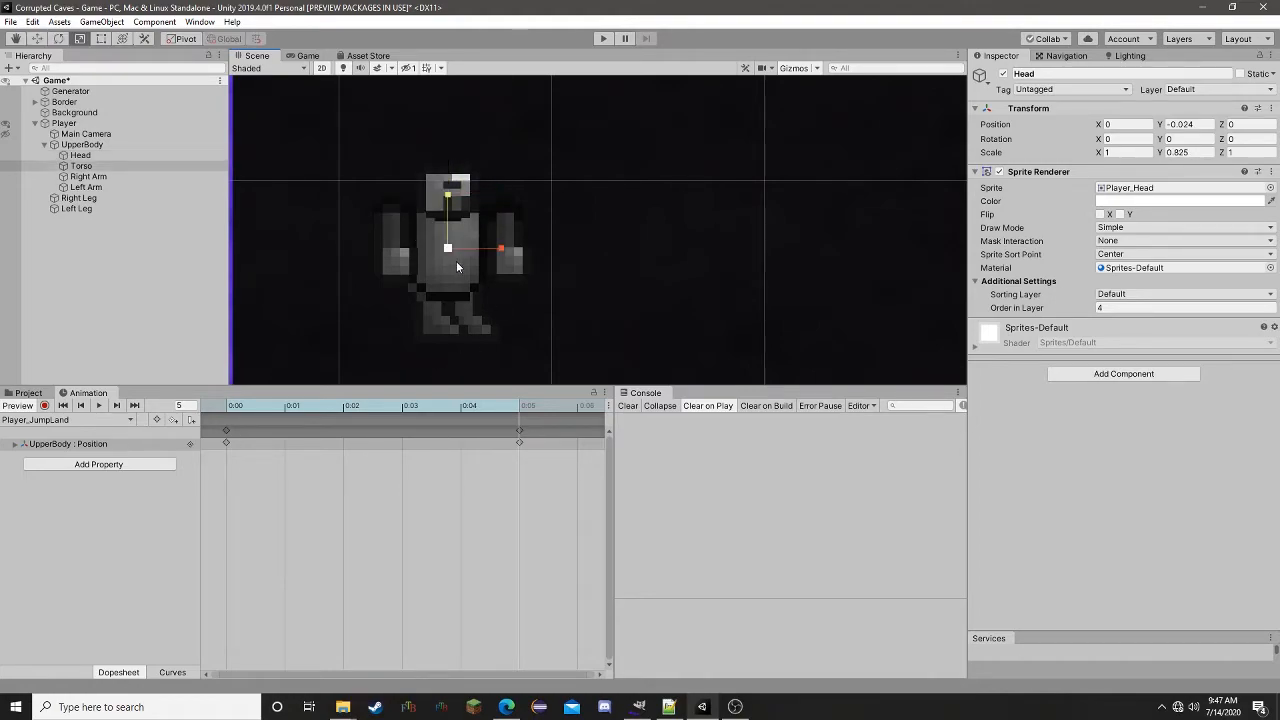
pyautogui.click(460, 209)
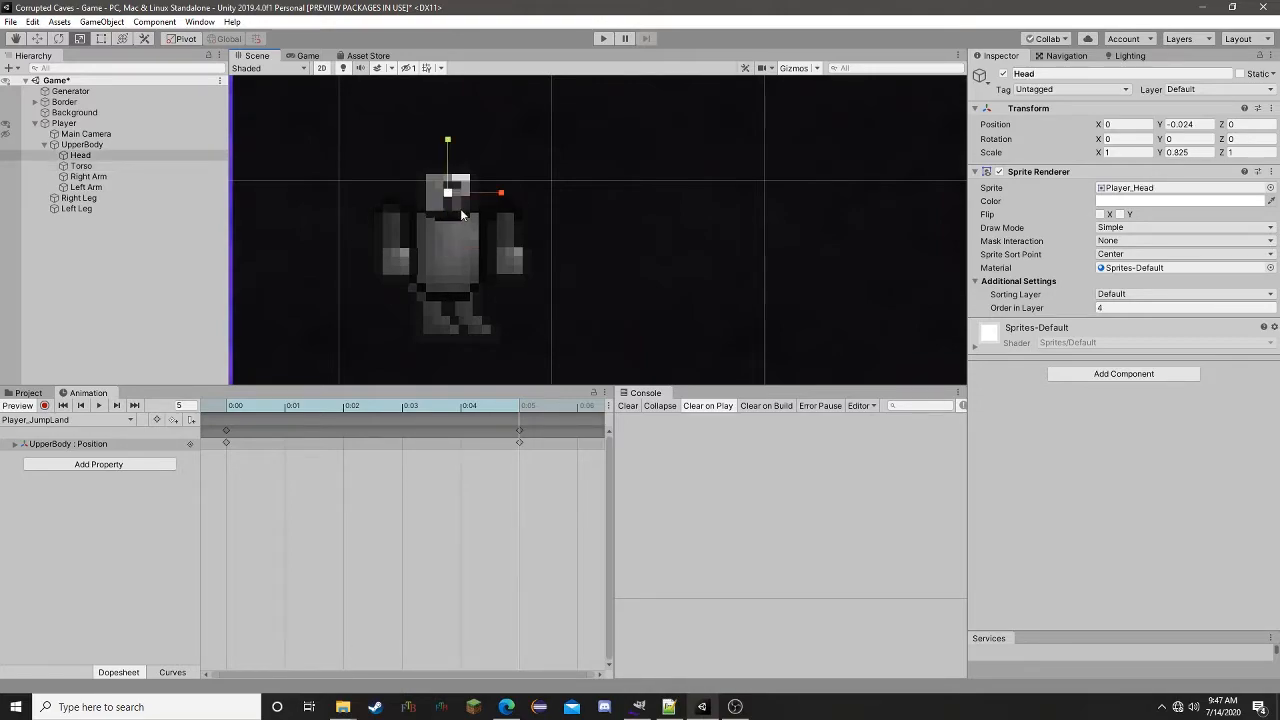
# - Try squashing the UpperBody to a Y scale of about 0.8875 and scrub the clip back to frame 0
pyautogui.click(109, 148)
pyautogui.moveTo(448, 135); pyautogui.dragTo(449, 158)
pyautogui.press('w')
pyautogui.moveTo(519, 408); pyautogui.dragTo(230, 403)
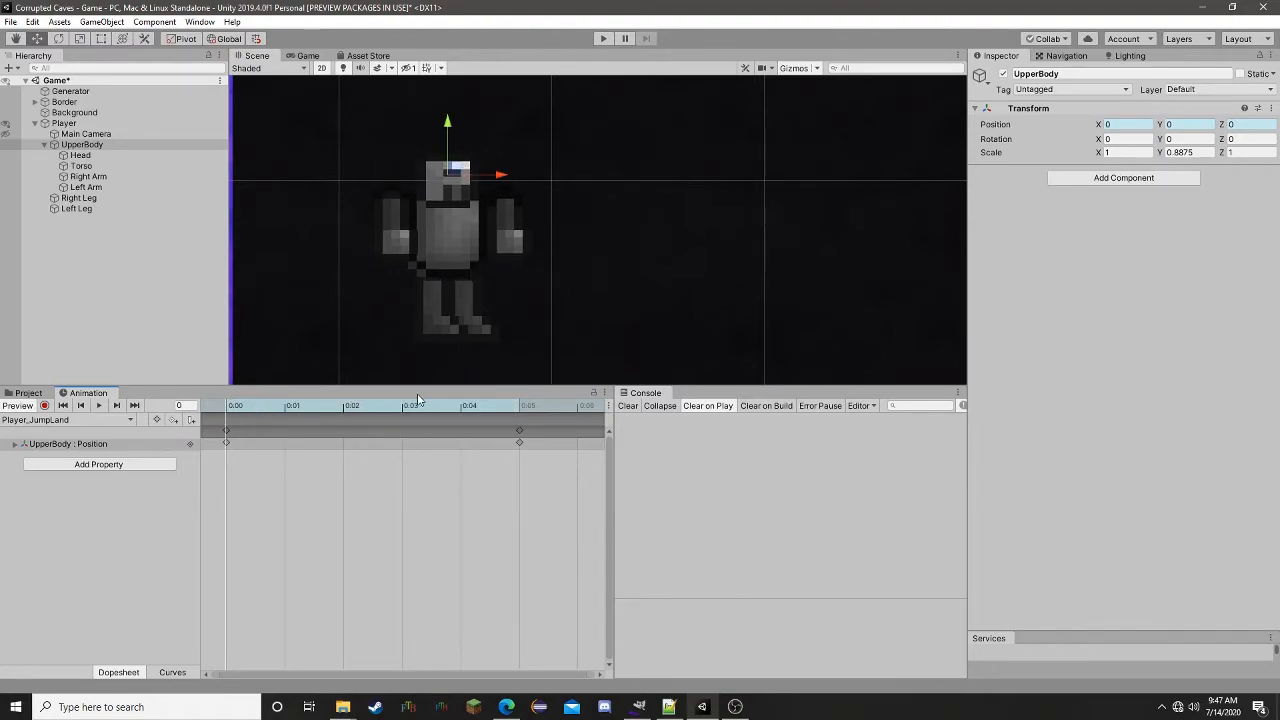
# - Undo the unrecorded scale and position changes to the UpperBody and Head
pyautogui.hotkey('ctrl', 'z')
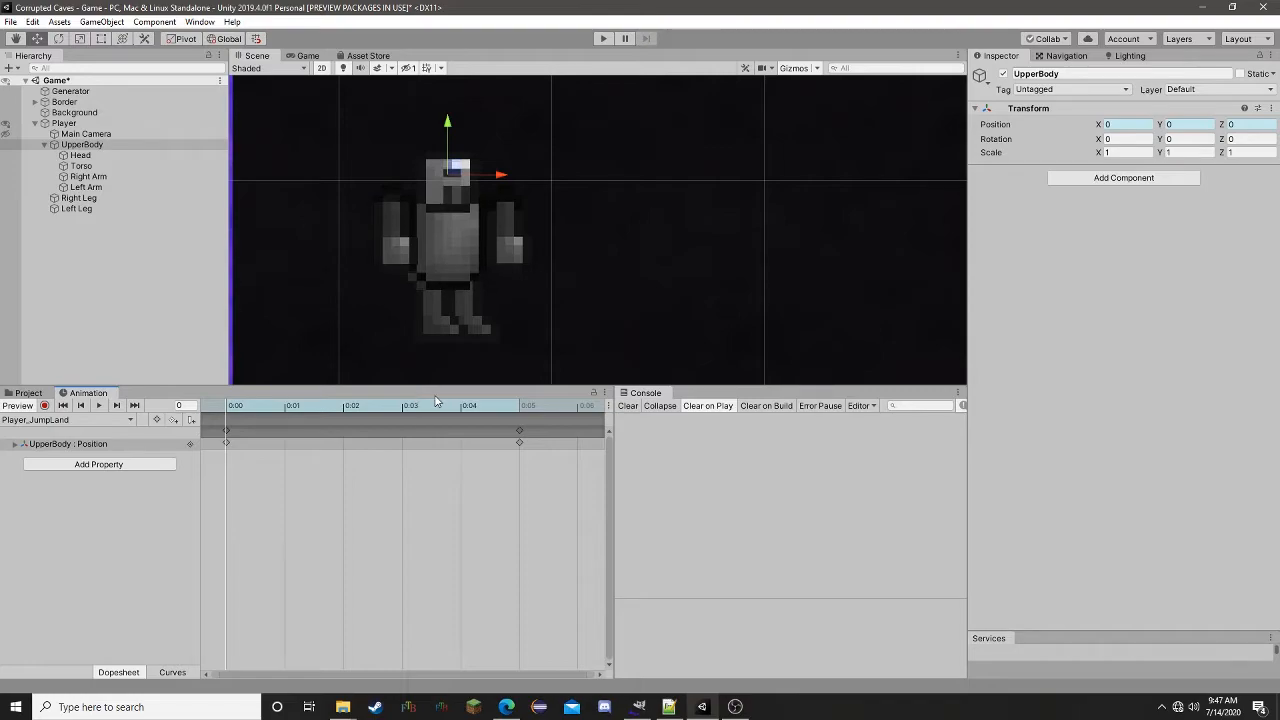
pyautogui.hotkey('ctrl', 'z')
pyautogui.hotkey('ctrl', 'z')
pyautogui.hotkey('ctrl', 'z')
pyautogui.hotkey('ctrl', 'z')
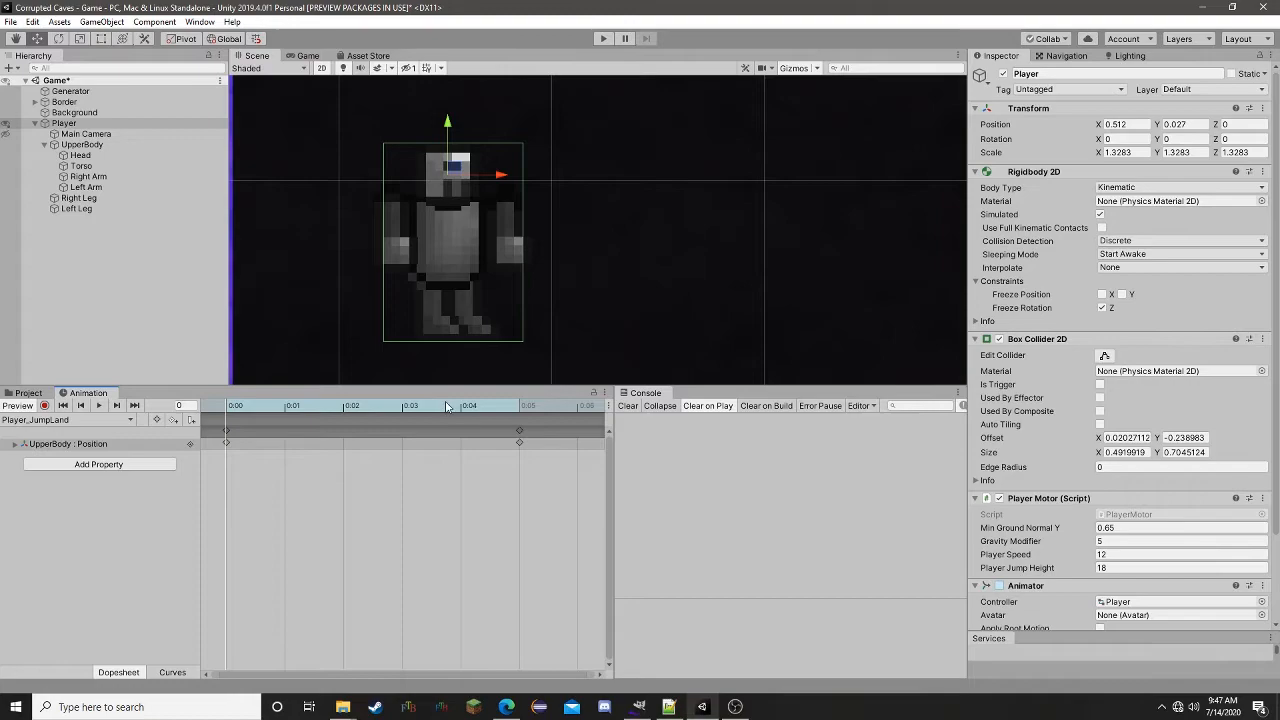
# - Record a squash of the UpperBody at frame 5 of Player_JumpLand, with Y scale 0.8 and Y position about -0.069
pyautogui.click(44, 405)
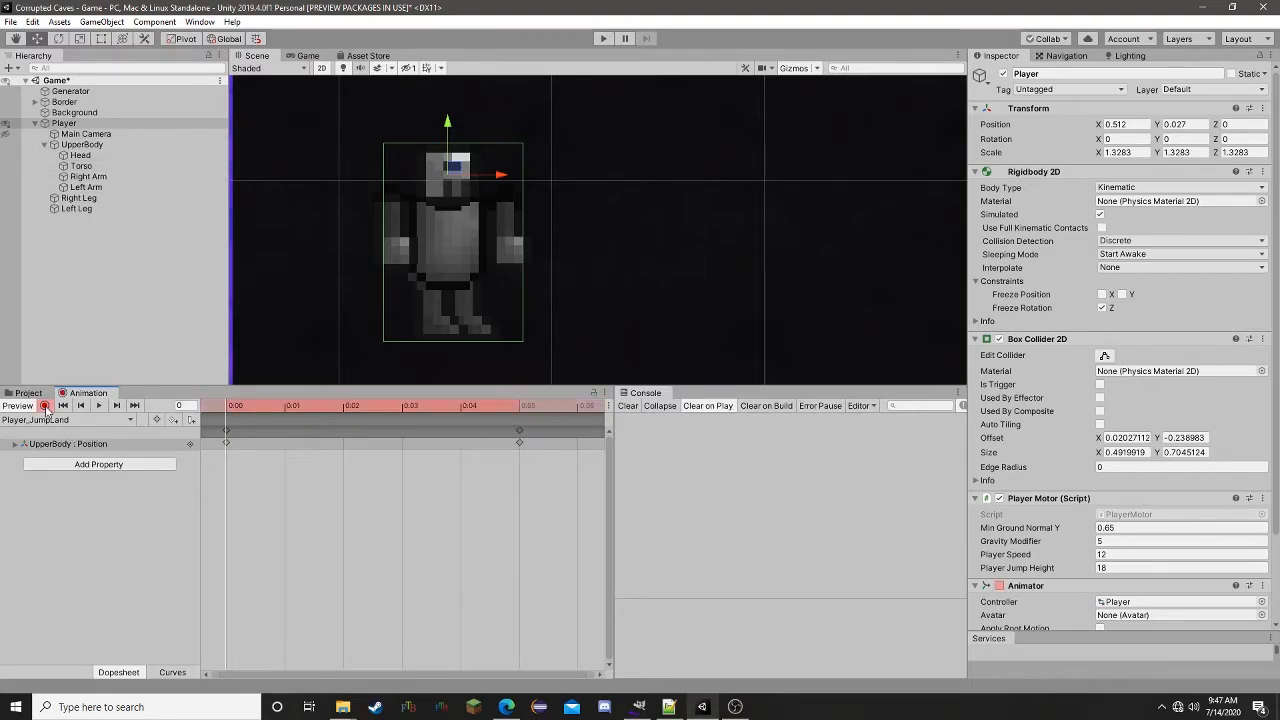
pyautogui.click(519, 408)
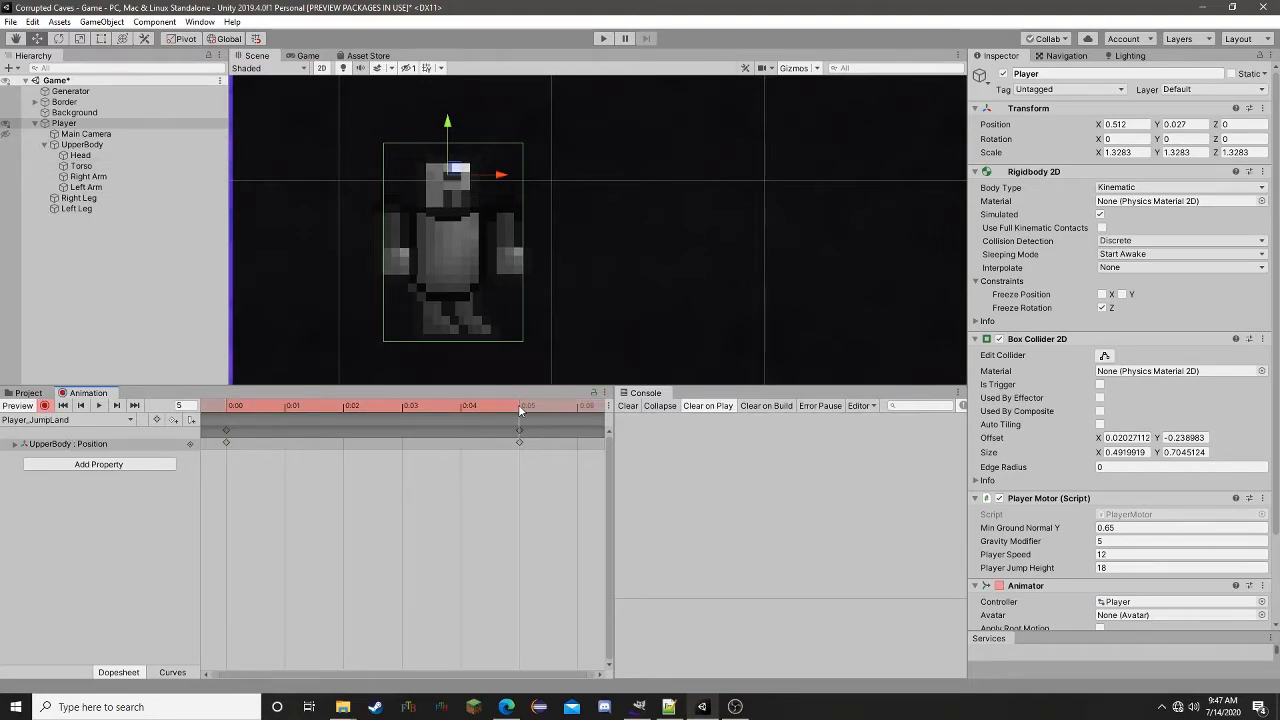
pyautogui.click(450, 194)
pyautogui.click(450, 172)
pyautogui.press('e')
pyautogui.press('r')
pyautogui.moveTo(448, 130); pyautogui.dragTo(449, 149)
pyautogui.press('w')
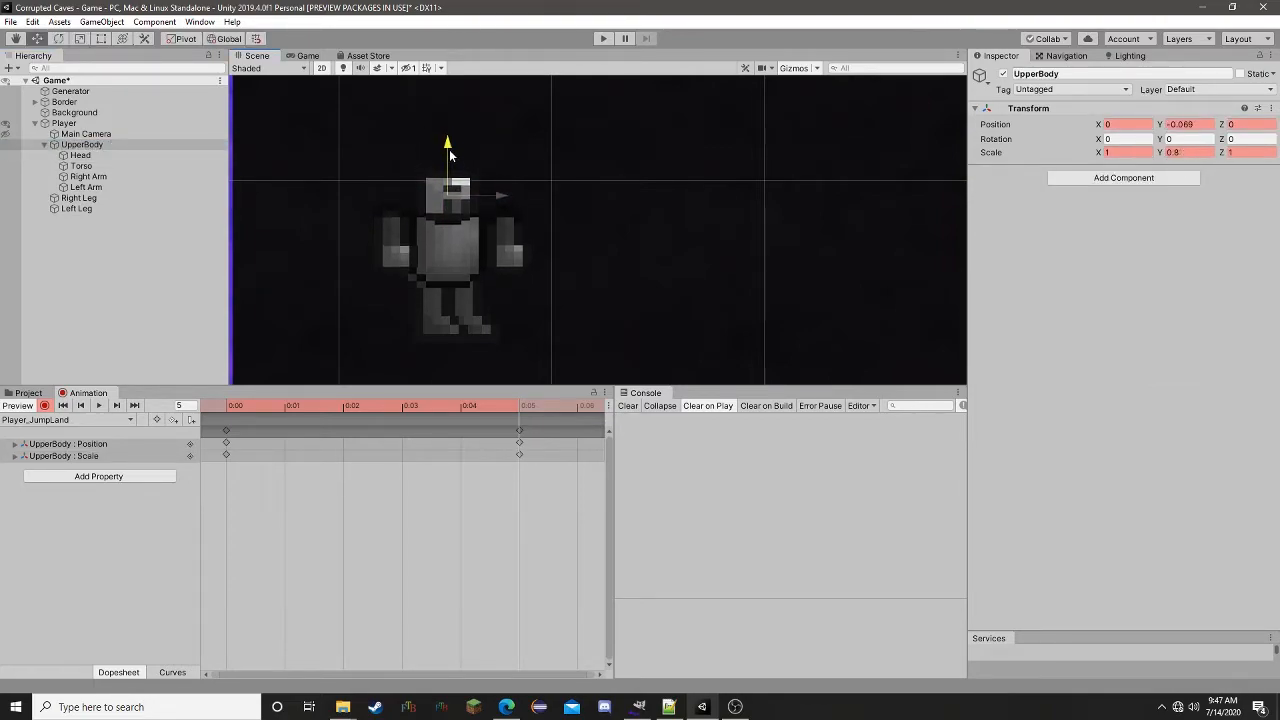
# - Swing both arms outward at frame 5 of Player_JumpLand, rotating the Left Arm to about -34.9° and the Right Arm the opposite way
pyautogui.moveTo(486, 407); pyautogui.dragTo(537, 398)
pyautogui.click(86, 177)
pyautogui.press('e')
pyautogui.moveTo(544, 257); pyautogui.dragTo(556, 234)
pyautogui.click(418, 260)
pyautogui.moveTo(422, 261); pyautogui.dragTo(354, 301)
pyautogui.click(510, 255)
pyautogui.click(396, 252)
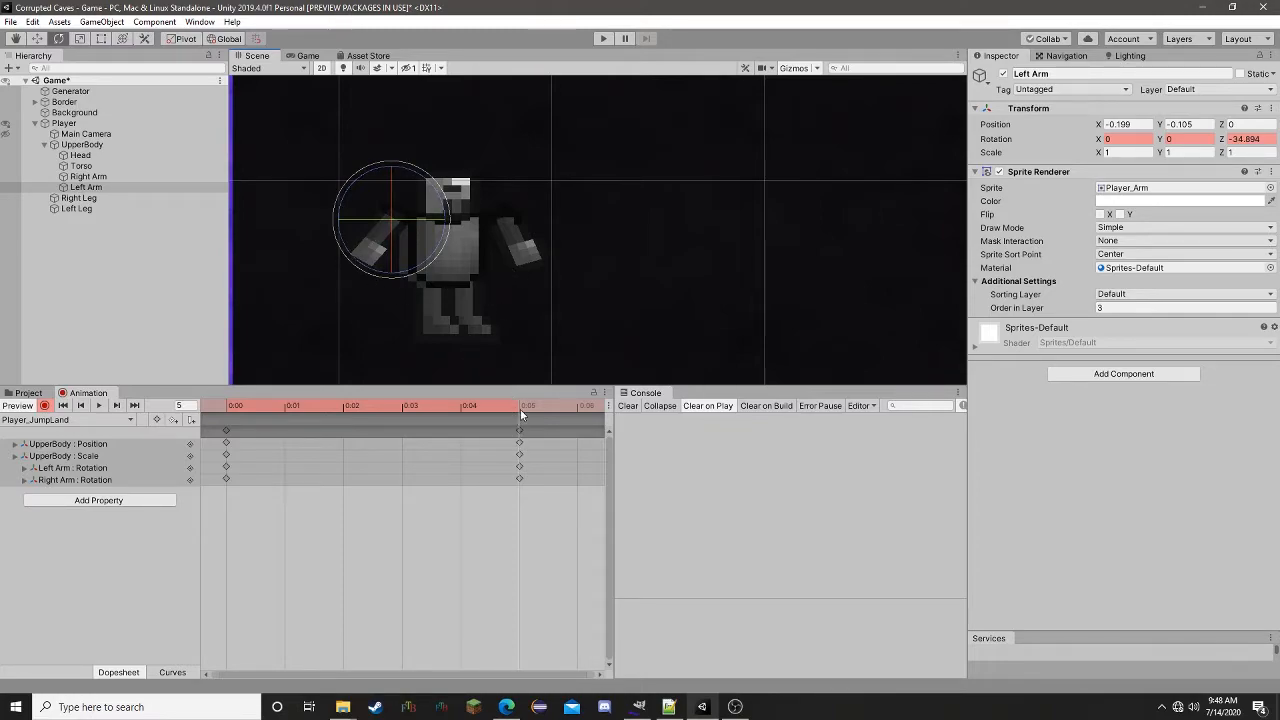
pyautogui.click(468, 315)
pyautogui.moveTo(518, 407)
pyautogui.mouseDown()
pyautogui.moveTo(200, 402)
pyautogui.moveTo(529, 403)
pyautogui.mouseUp()
pyautogui.click(565, 405)
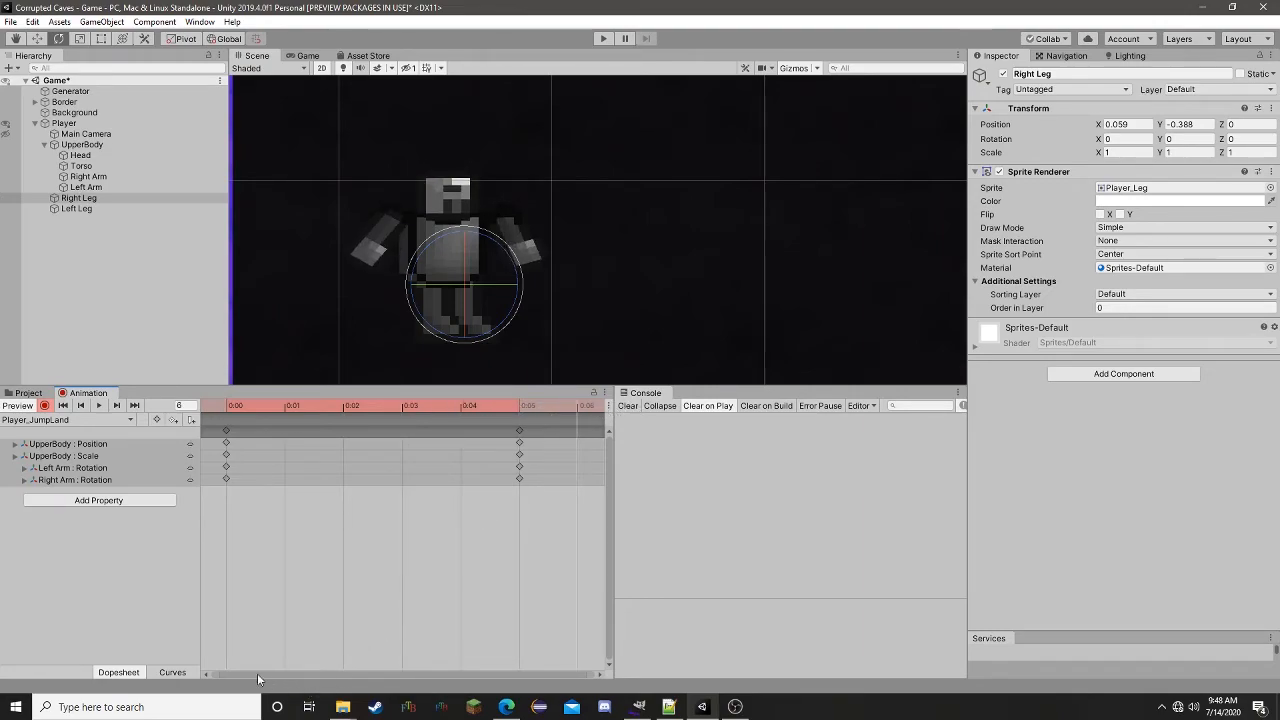
pyautogui.click(599, 672)
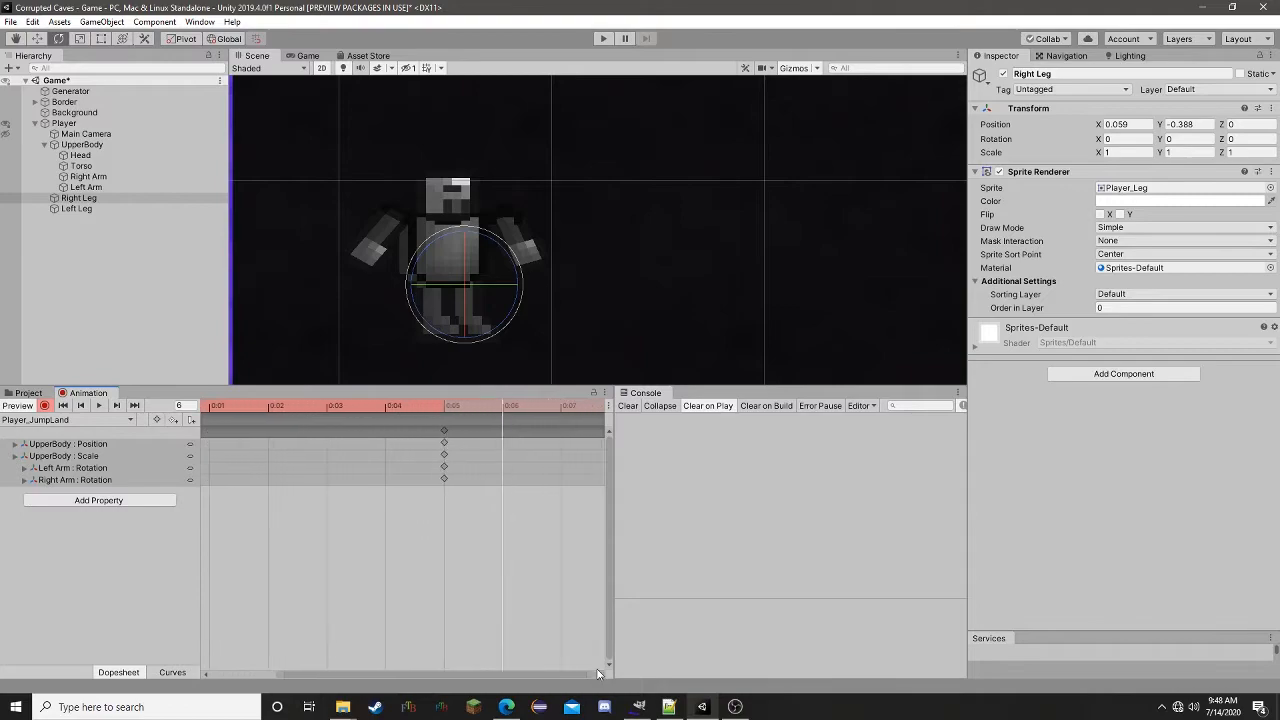
pyautogui.moveTo(596, 673)
pyautogui.mouseDown()
pyautogui.moveTo(494, 673)
pyautogui.moveTo(590, 673)
pyautogui.mouseUp()
pyautogui.moveTo(442, 673); pyautogui.dragTo(405, 673)
# - Copy all frame 0 keyframes of Player_JumpLand to frame 6 and preview the squash by playing and scrubbing the clip
pyautogui.click(224, 407)
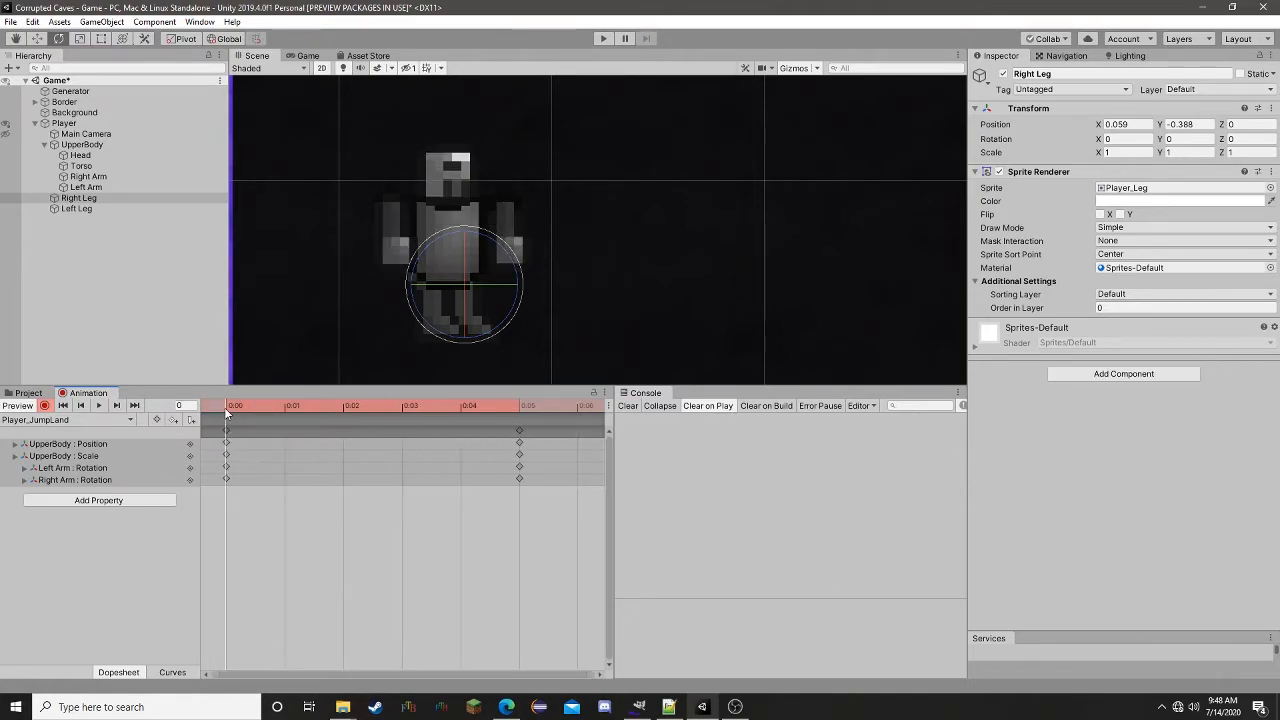
pyautogui.click(226, 430)
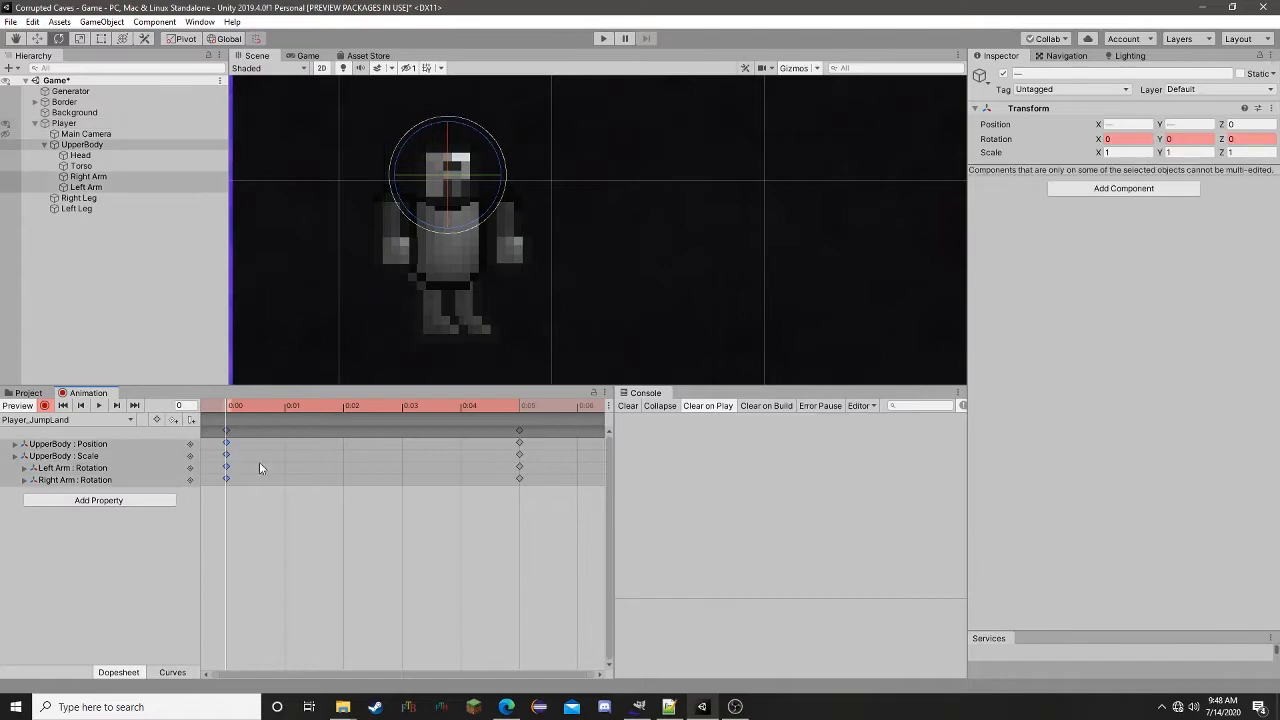
pyautogui.click(575, 404)
pyautogui.hotkey('ctrl', 'v')
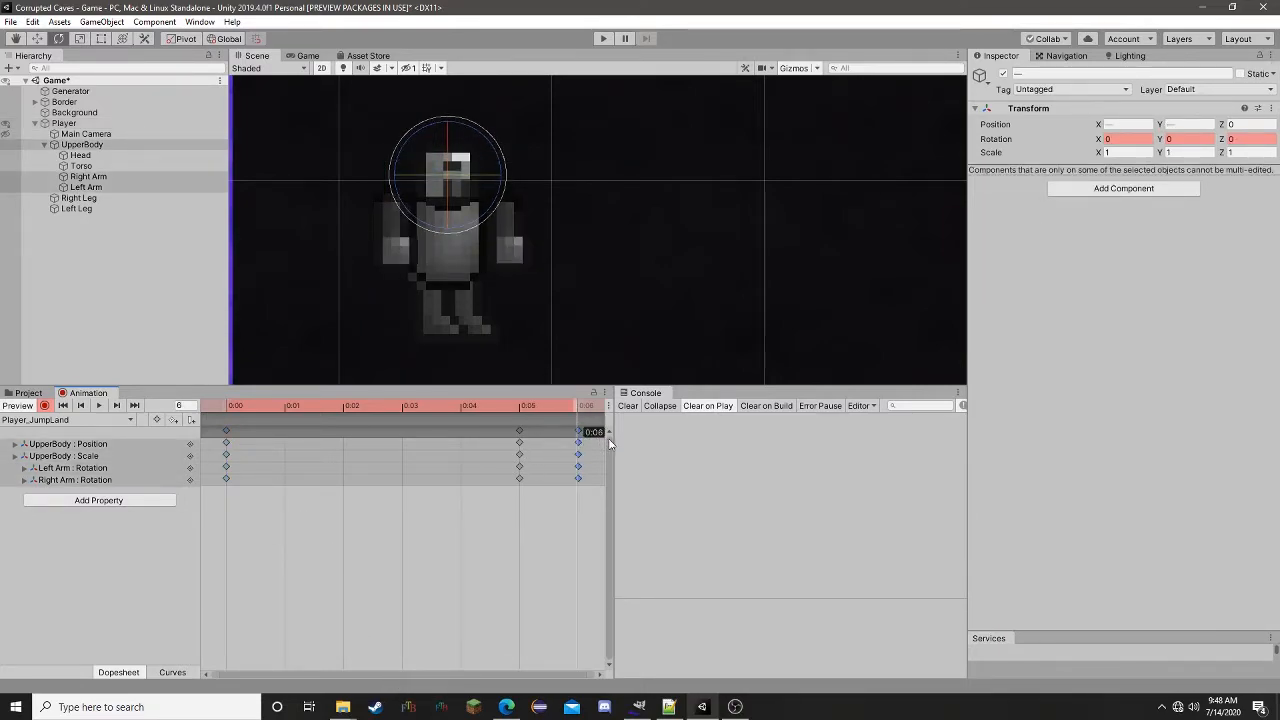
pyautogui.moveTo(575, 407); pyautogui.dragTo(180, 436)
pyautogui.click(99, 408)
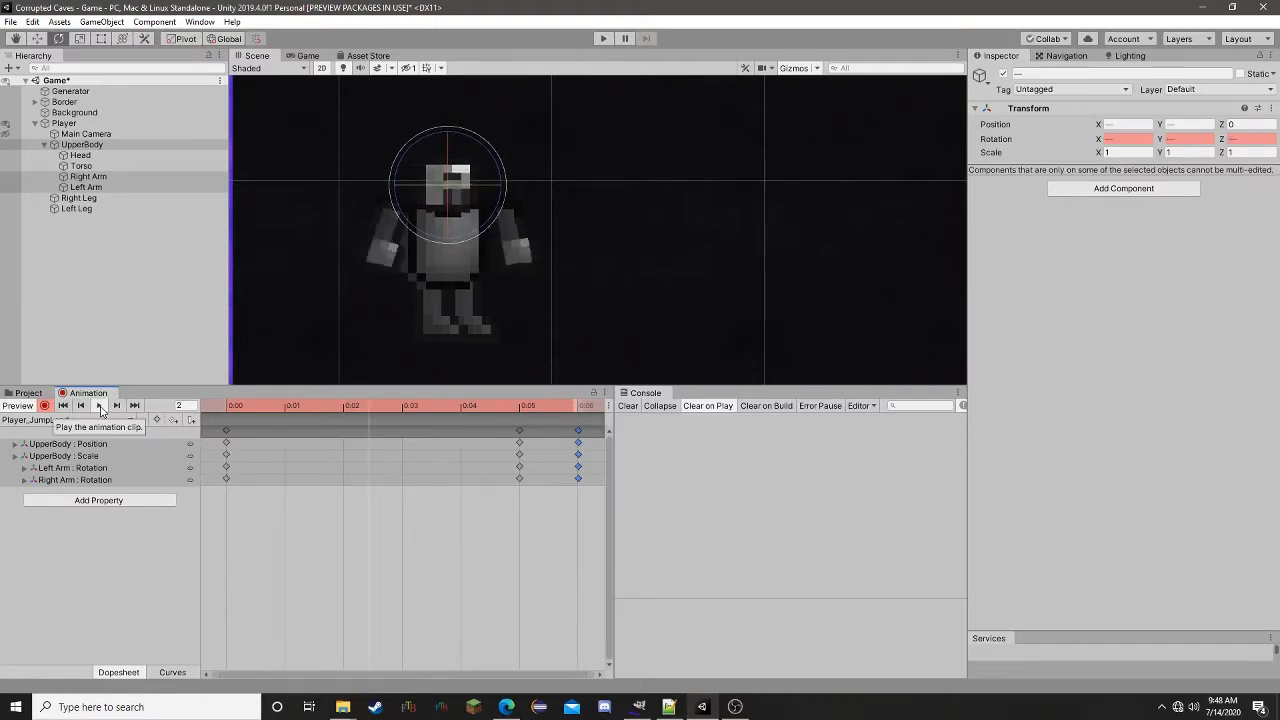
pyautogui.click(97, 406)
pyautogui.click(246, 406)
pyautogui.moveTo(240, 408); pyautogui.dragTo(531, 424)
# - Move the final set of keyframes in Player_JumpLand out to frame 9, scrubbing the timeline to check the slower recovery
pyautogui.moveTo(589, 669); pyautogui.dragTo(685, 659)
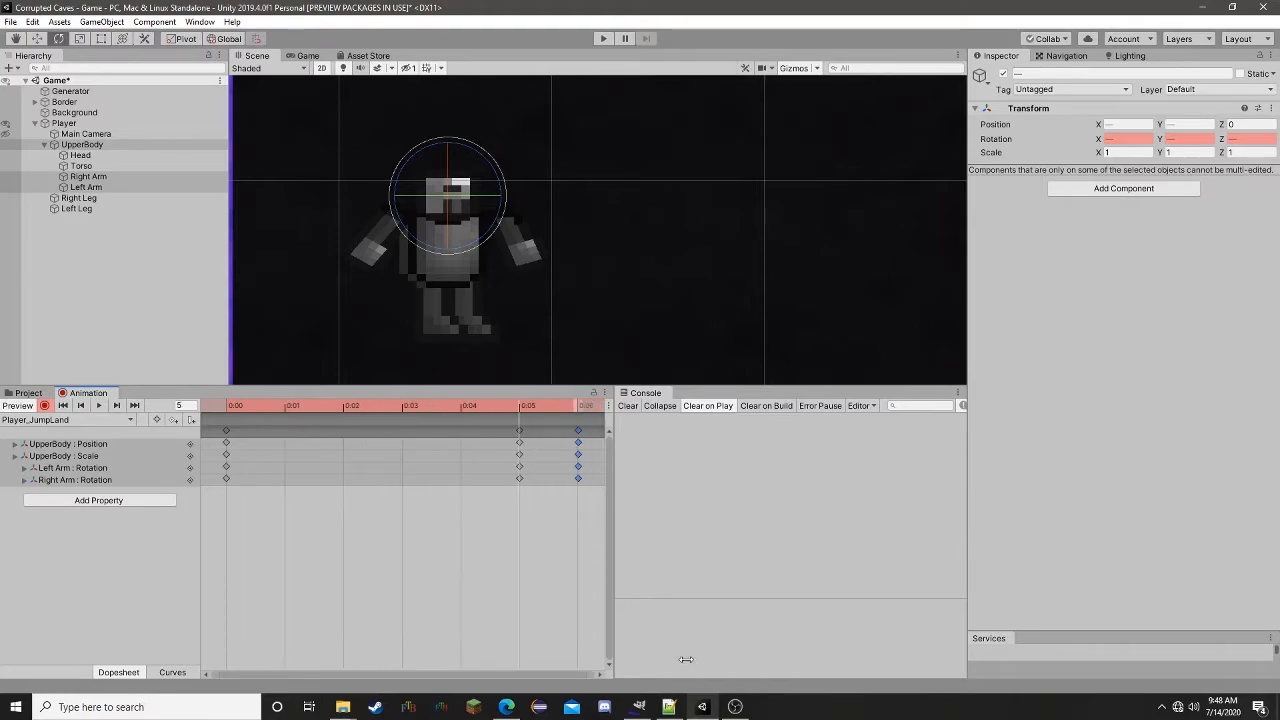
pyautogui.click(601, 672)
pyautogui.moveTo(481, 432); pyautogui.dragTo(593, 453)
pyautogui.moveTo(398, 409); pyautogui.dragTo(585, 416)
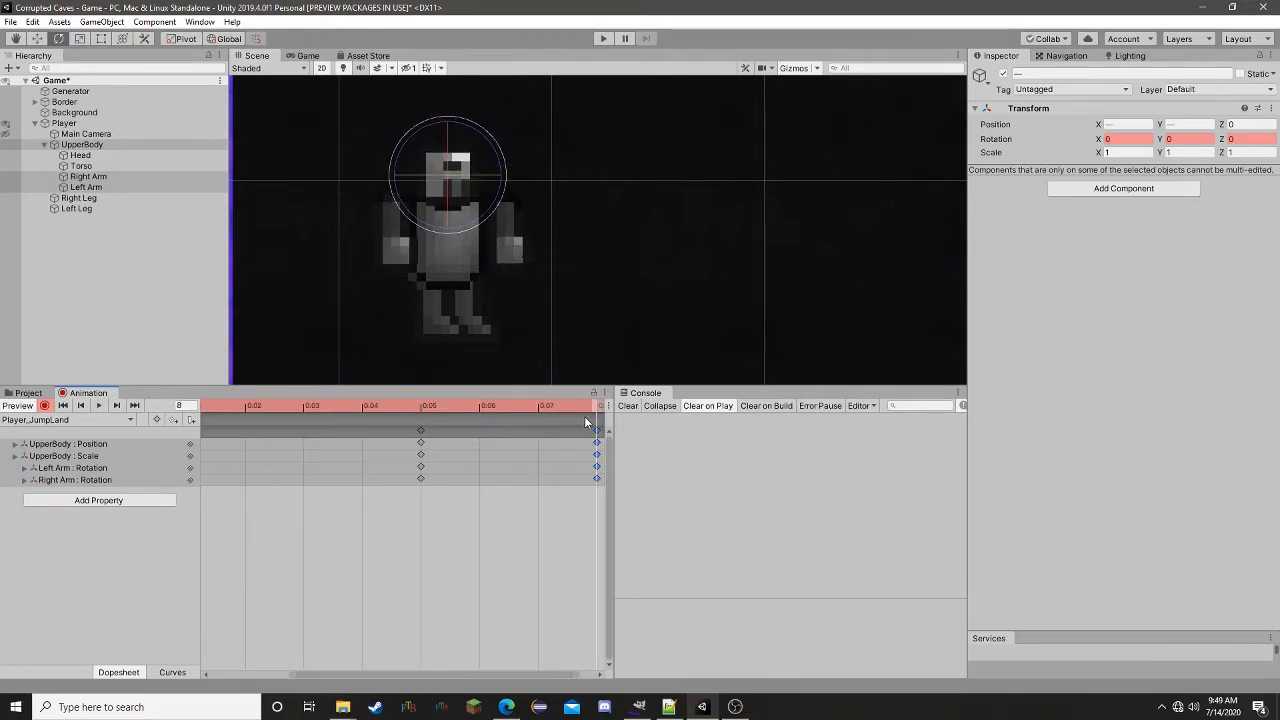
pyautogui.click(600, 672)
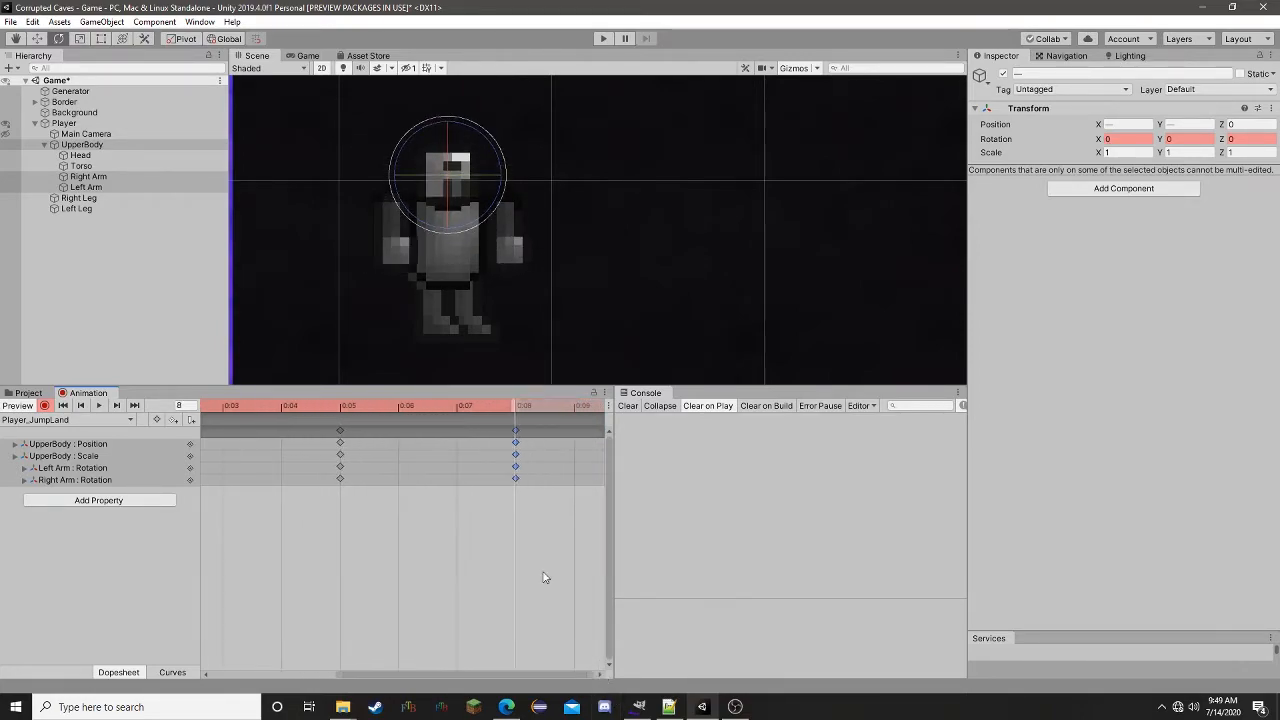
pyautogui.moveTo(515, 432); pyautogui.dragTo(570, 433)
pyautogui.moveTo(442, 409); pyautogui.dragTo(575, 402)
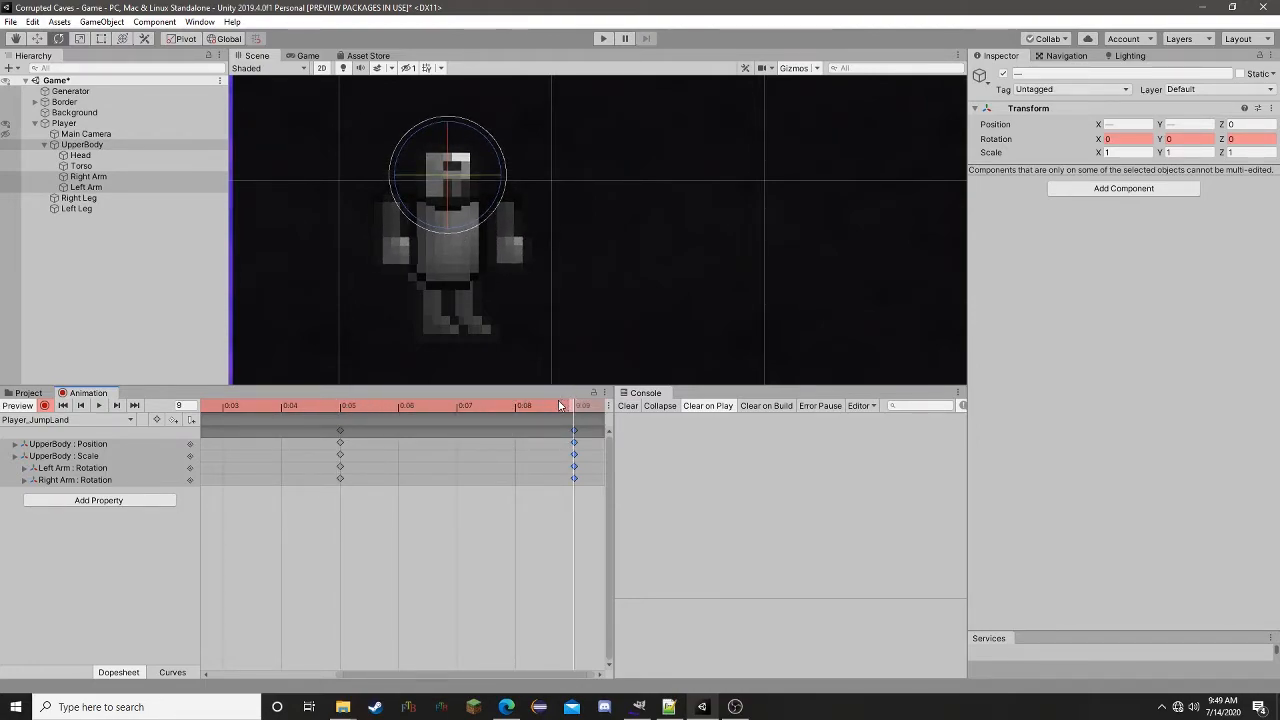
# - Stop recording Player_JumpLand, save the Game scene and collapse the UpperBody hierarchy
pyautogui.click(44, 405)
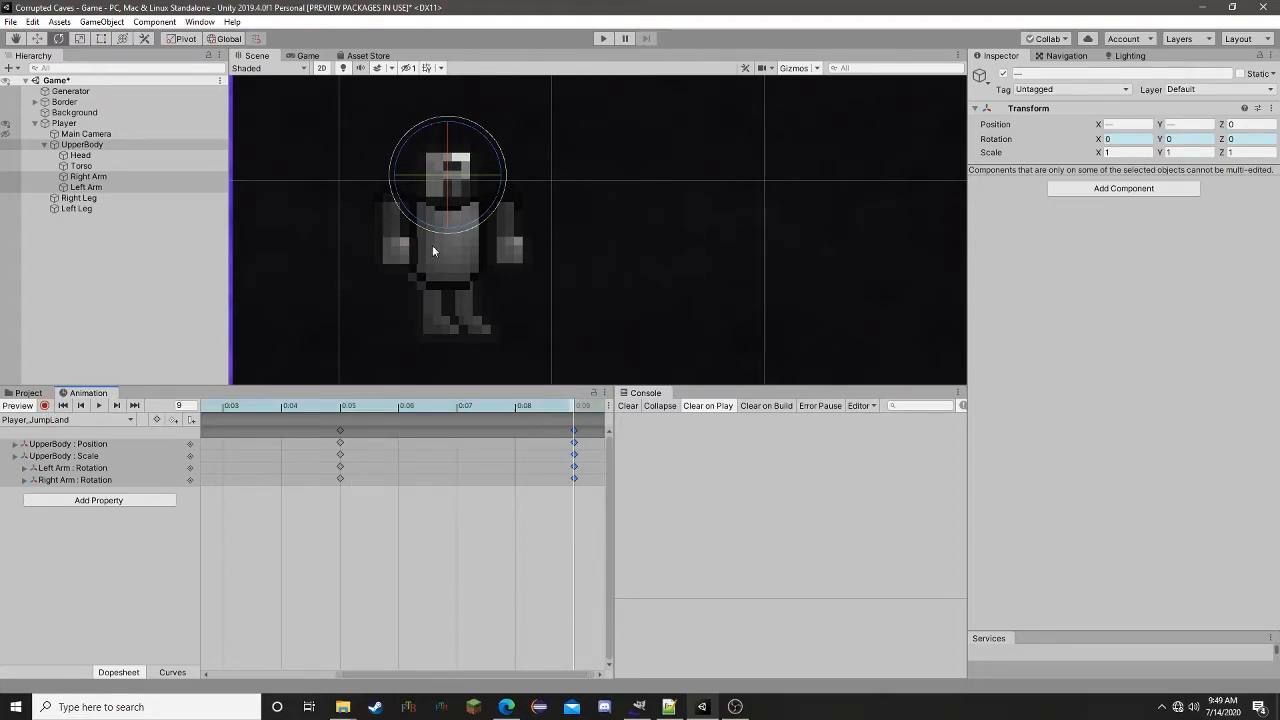
pyautogui.click(150, 265)
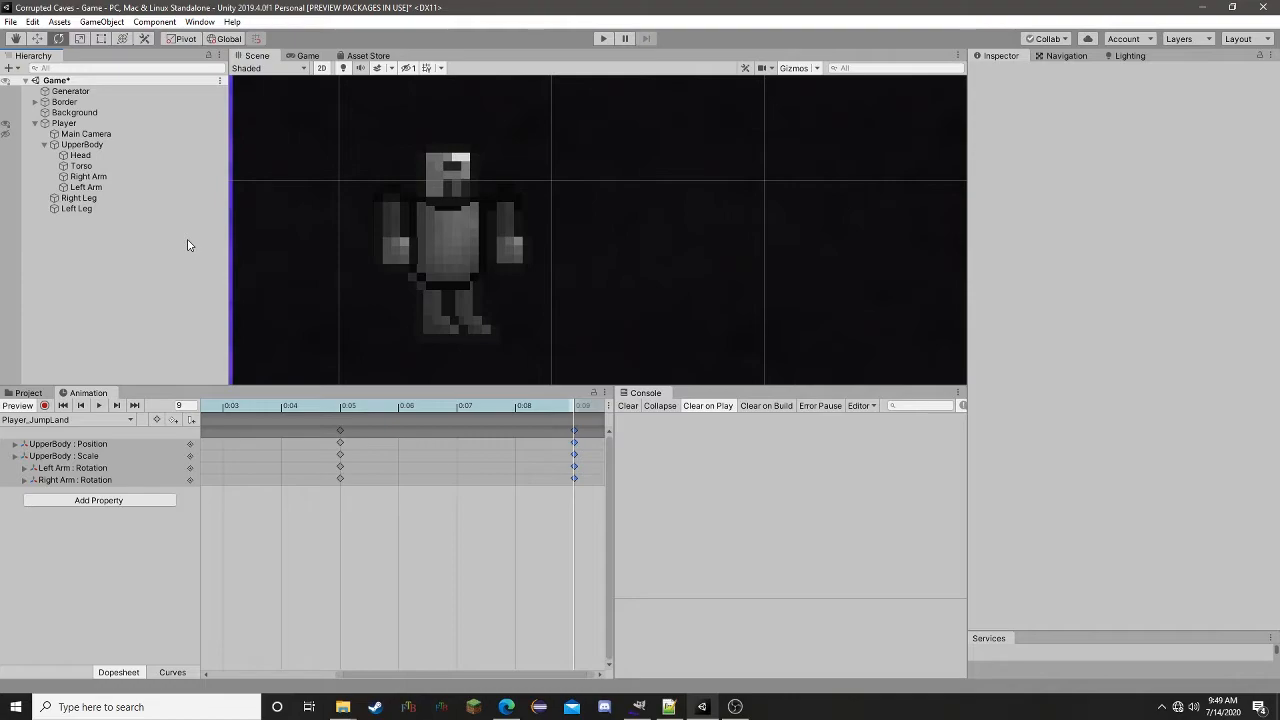
pyautogui.hotkey('ctrl', 's')
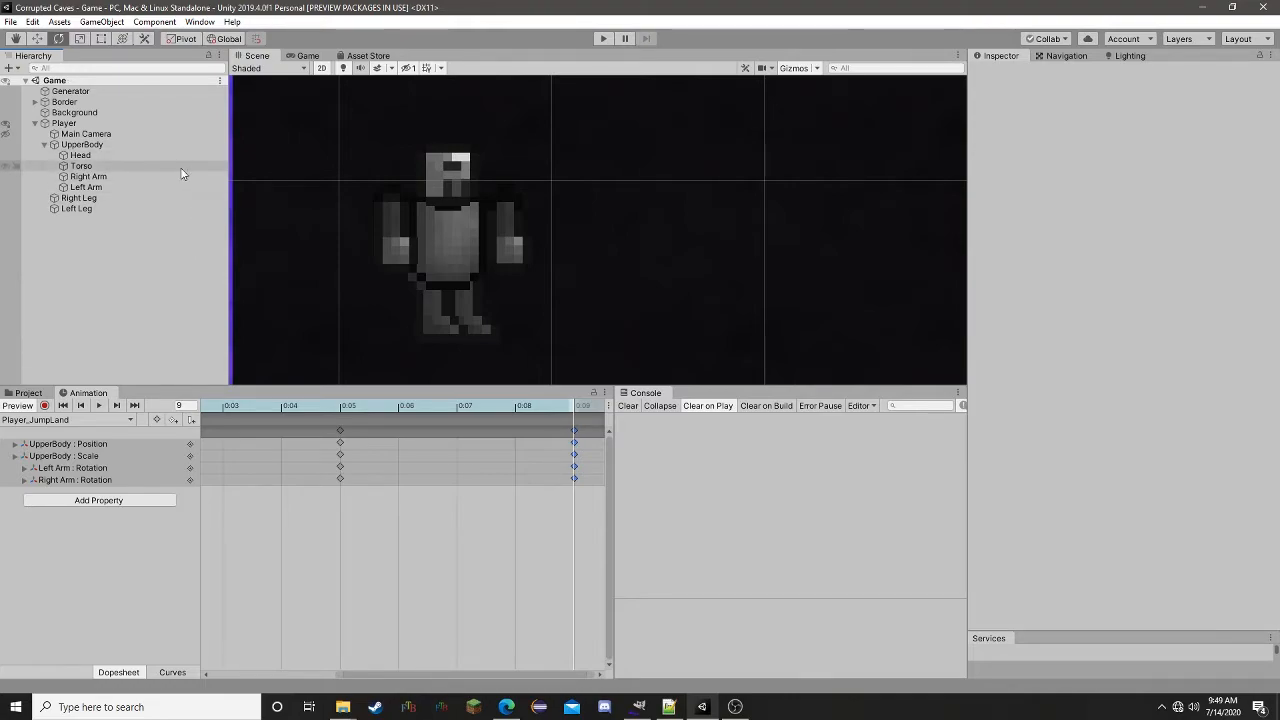
pyautogui.click(44, 145)
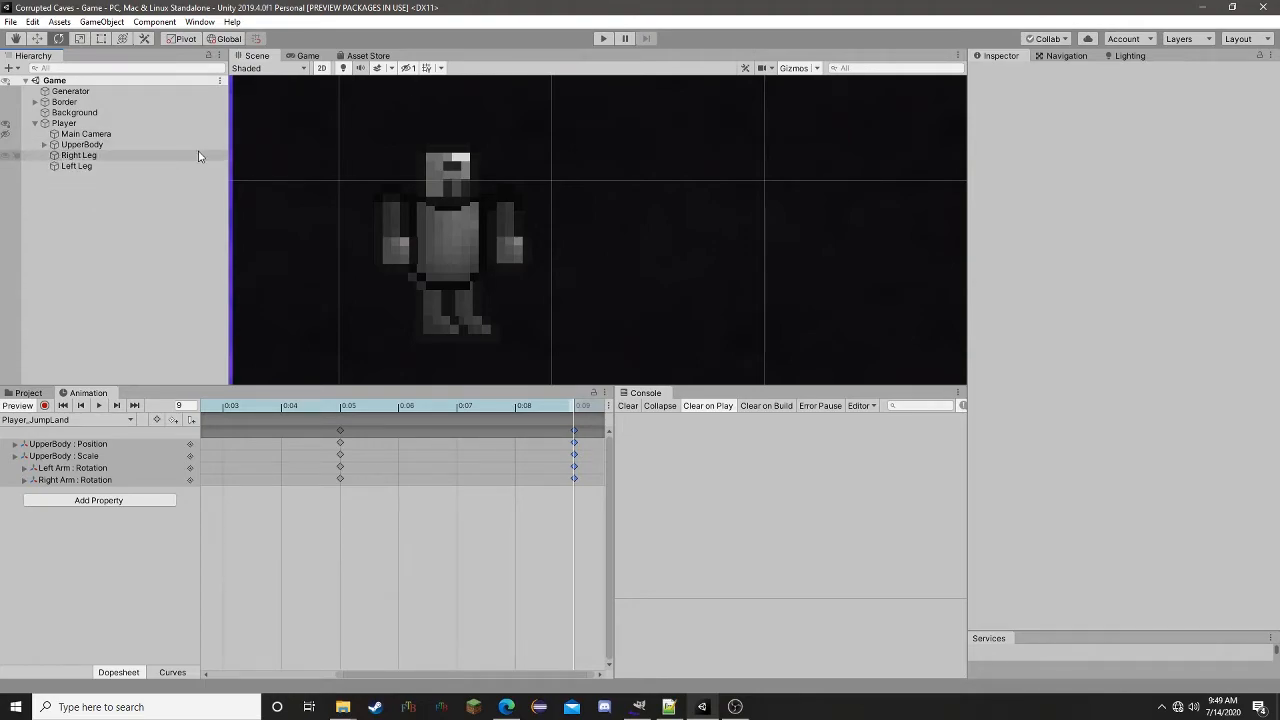
# - Examine the UpperBody object and the Player object's components, down to its Animator component
pyautogui.click(44, 145)
pyautogui.click(44, 145)
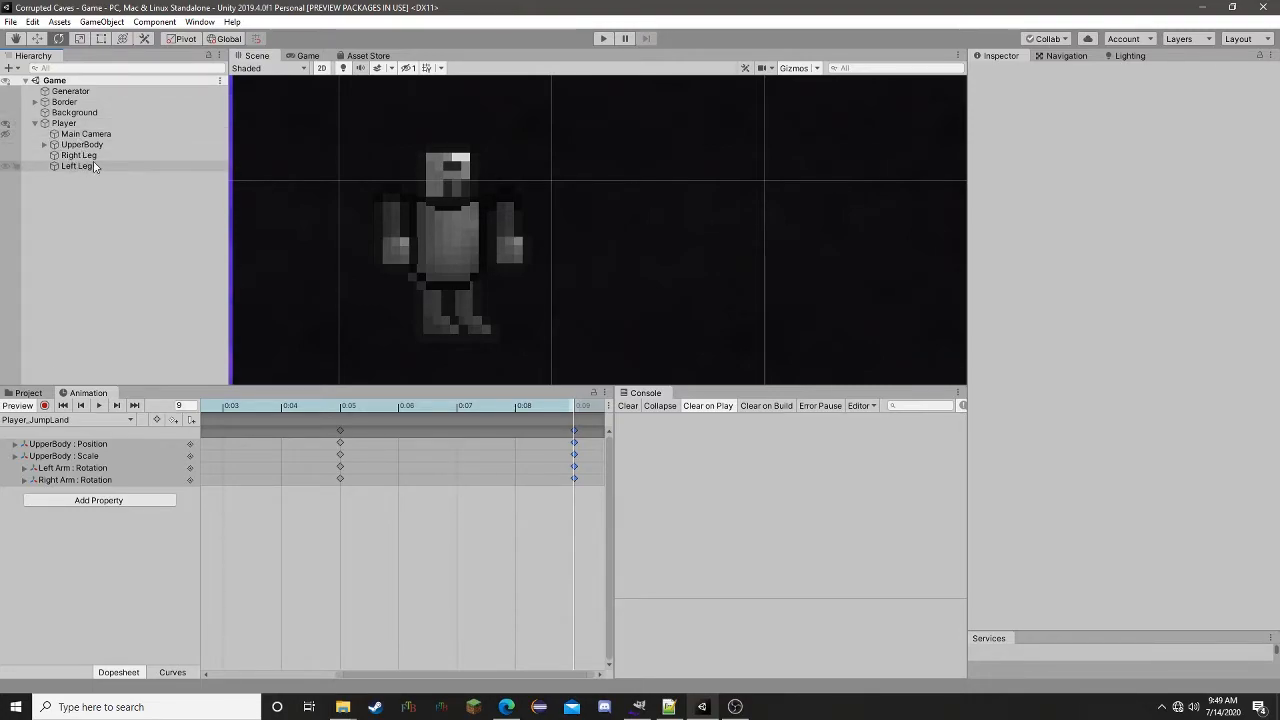
pyautogui.click(84, 145)
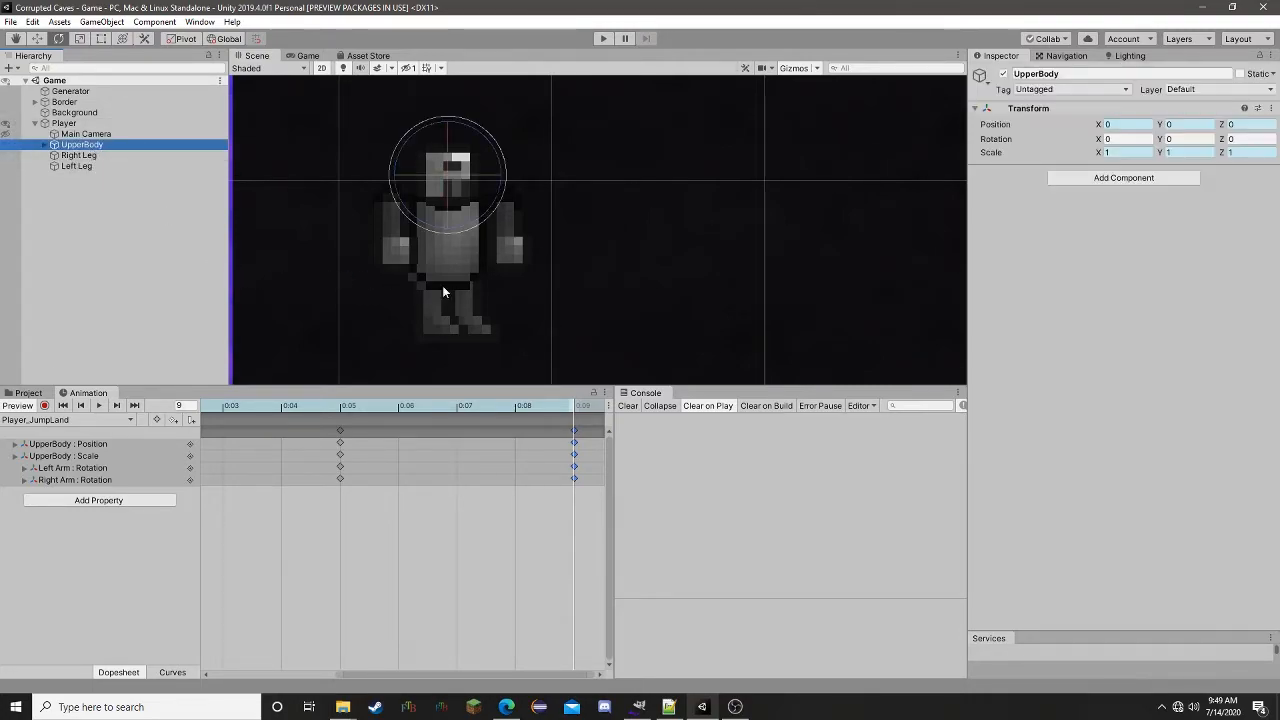
pyautogui.scroll(-10, 397, 237)
pyautogui.moveTo(377, 262); pyautogui.dragTo(428, 253, button='middle')
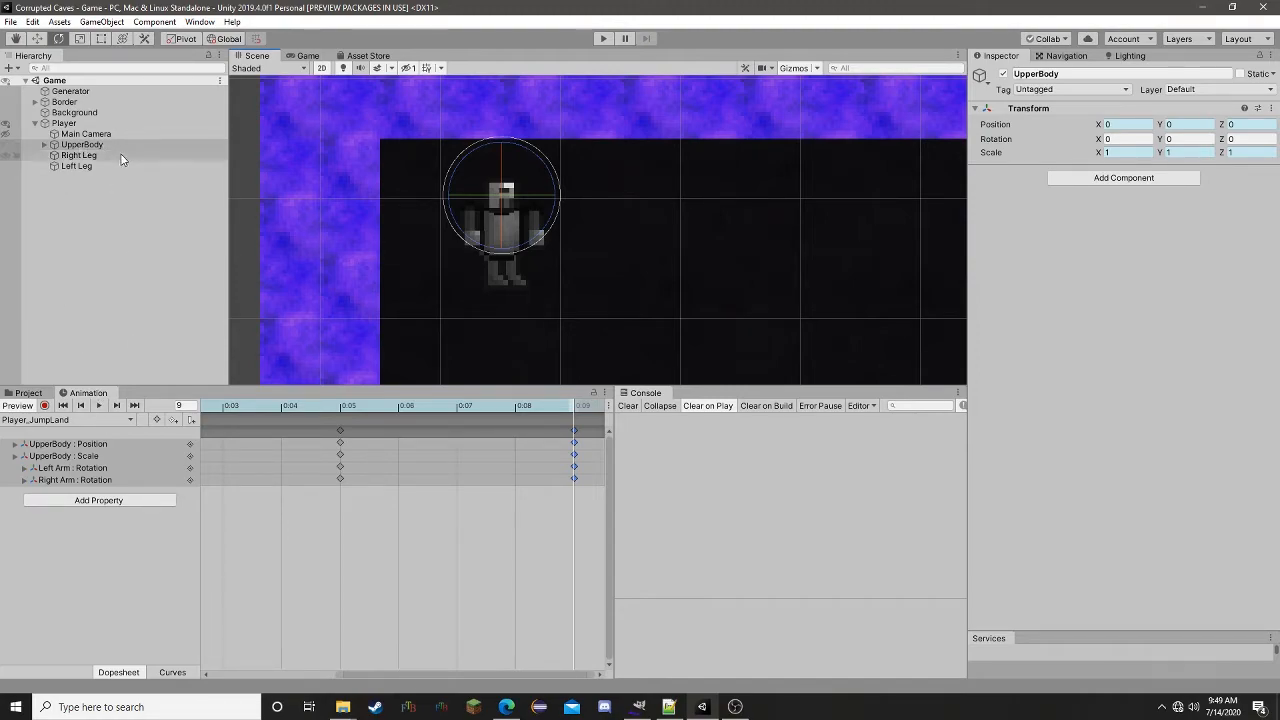
pyautogui.click(70, 124)
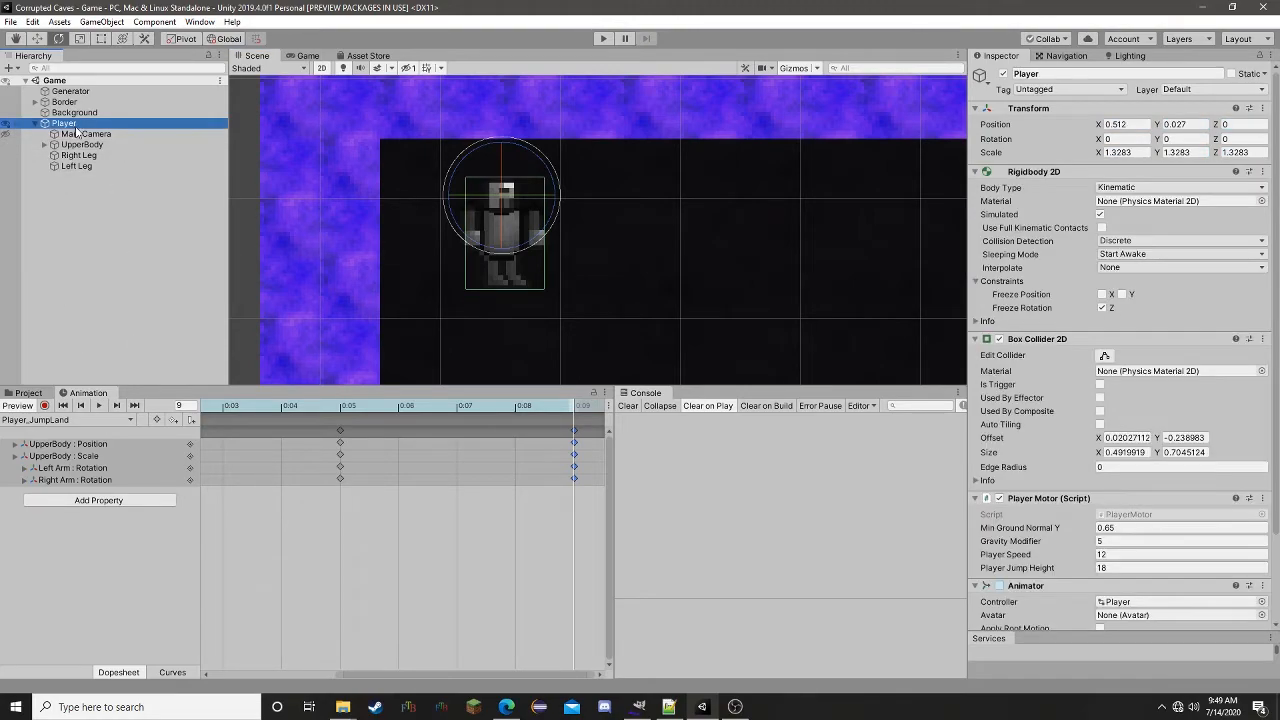
pyautogui.scroll(-3, 1108, 530)
pyautogui.rightClick(1058, 489)
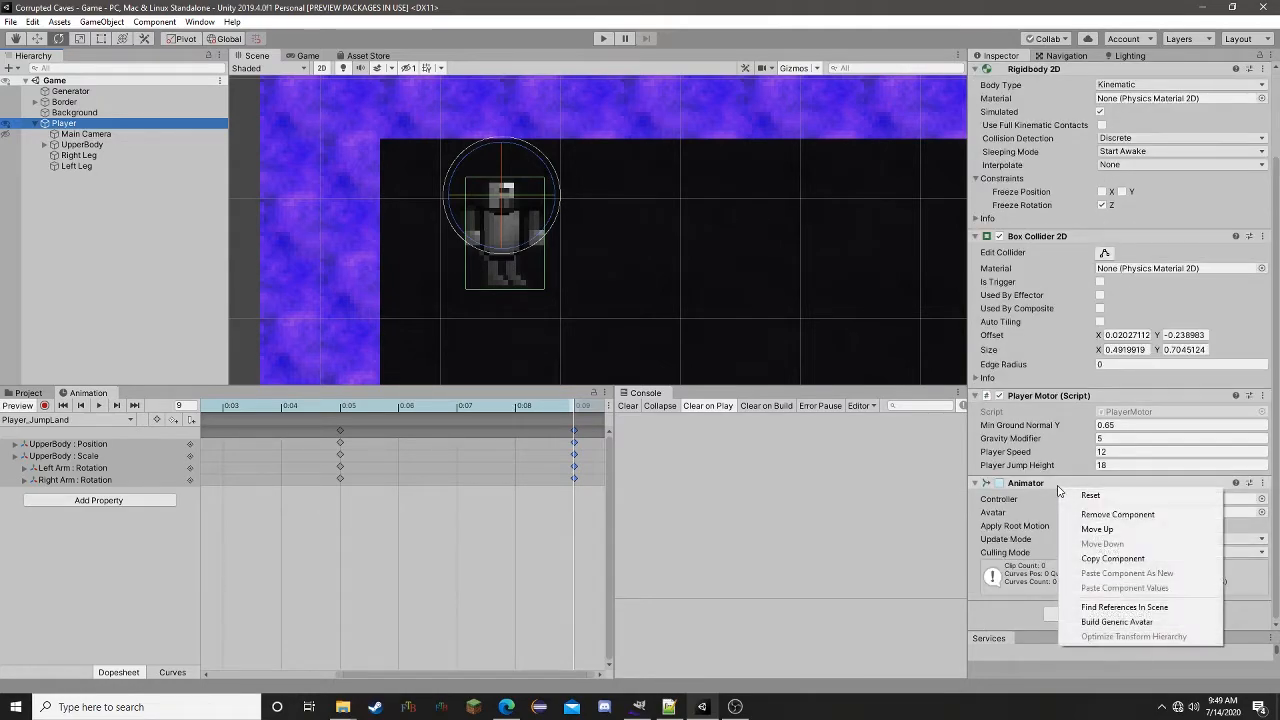
pyautogui.click(1051, 488)
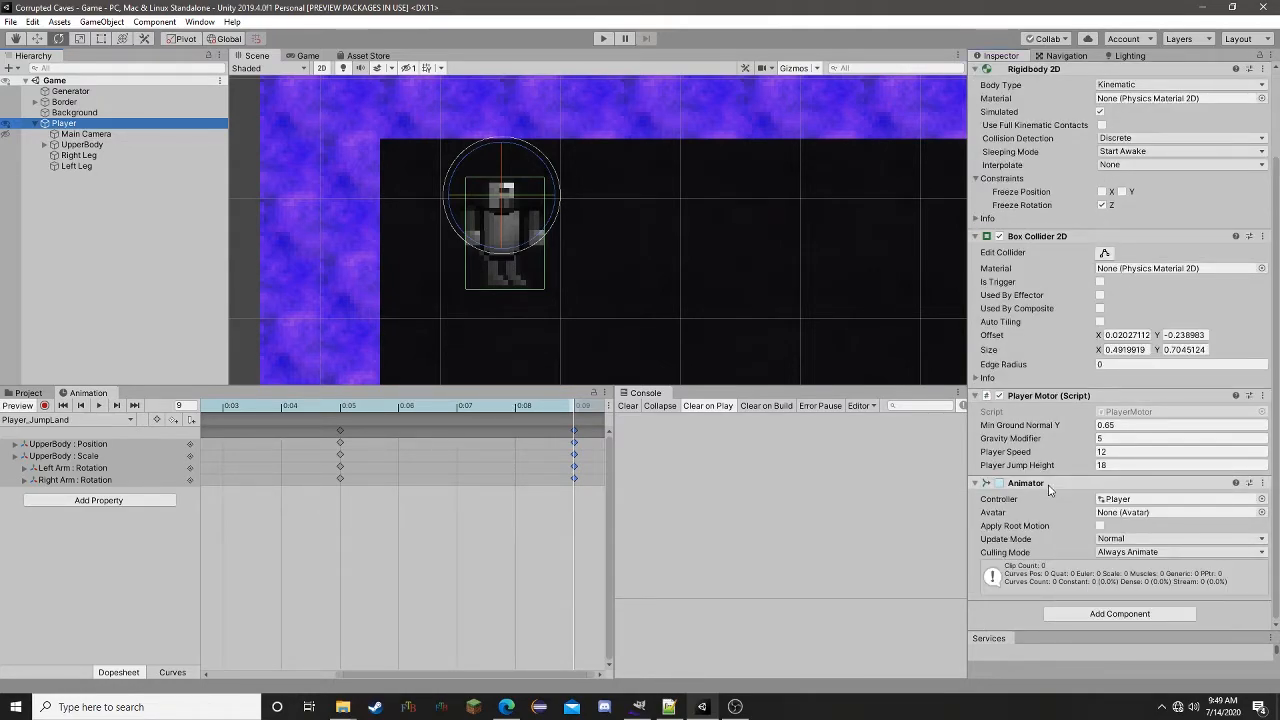
# - Open the Animator window to show the Player controller's Base Layer state graph
pyautogui.click(28, 393)
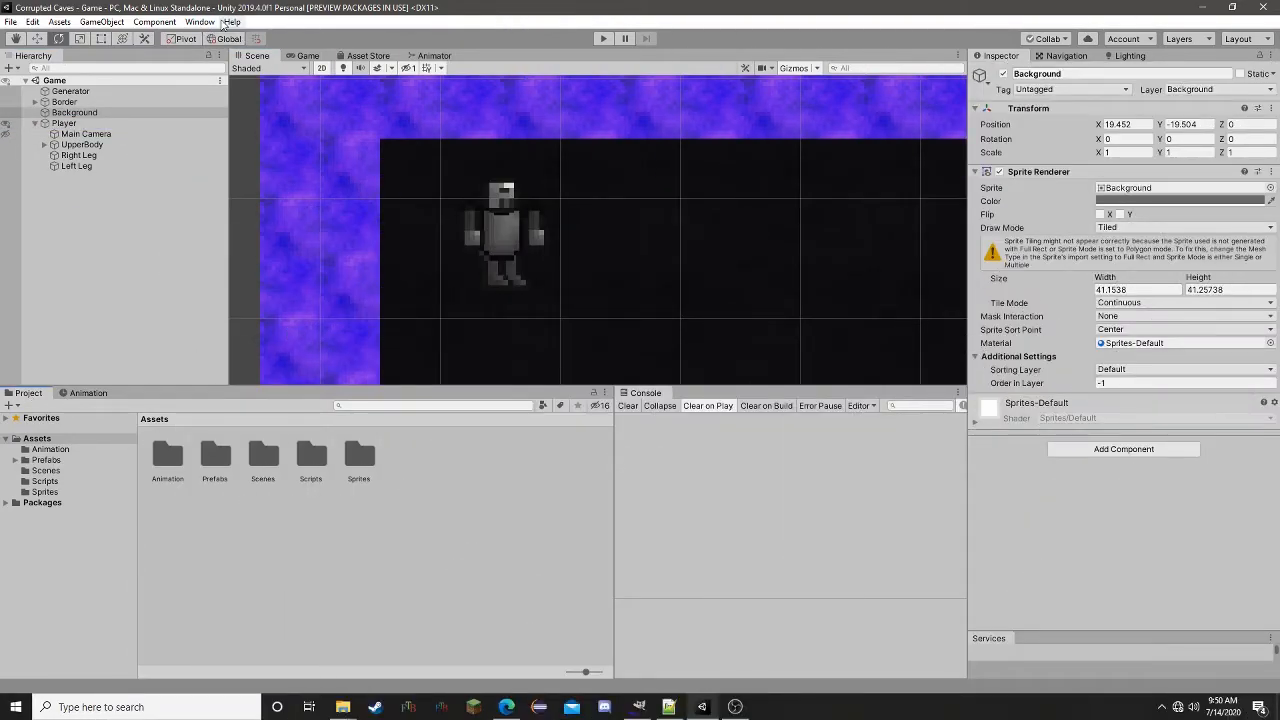
pyautogui.click(199, 22)
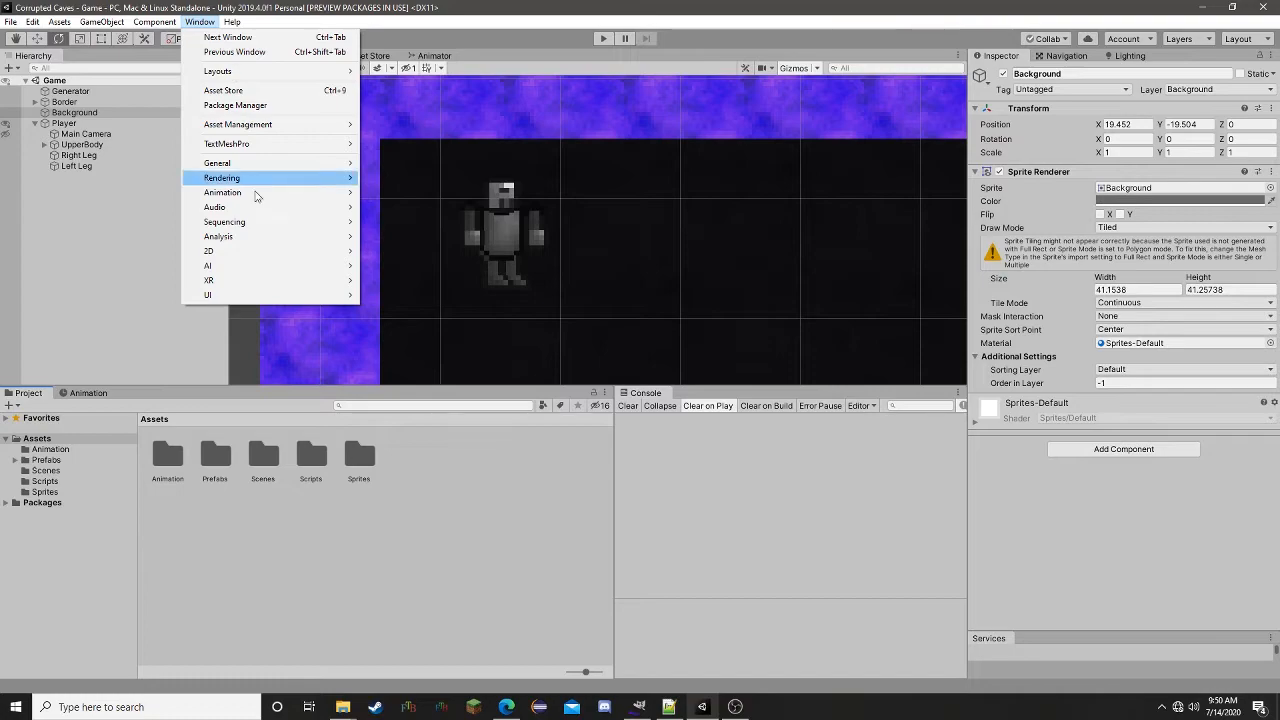
pyautogui.moveTo(251, 193)
pyautogui.click(419, 209)
pyautogui.moveTo(618, 204); pyautogui.dragTo(602, 251)
pyautogui.moveTo(614, 237); pyautogui.dragTo(605, 300, button='middle')
pyautogui.scroll(-4, 605, 300)
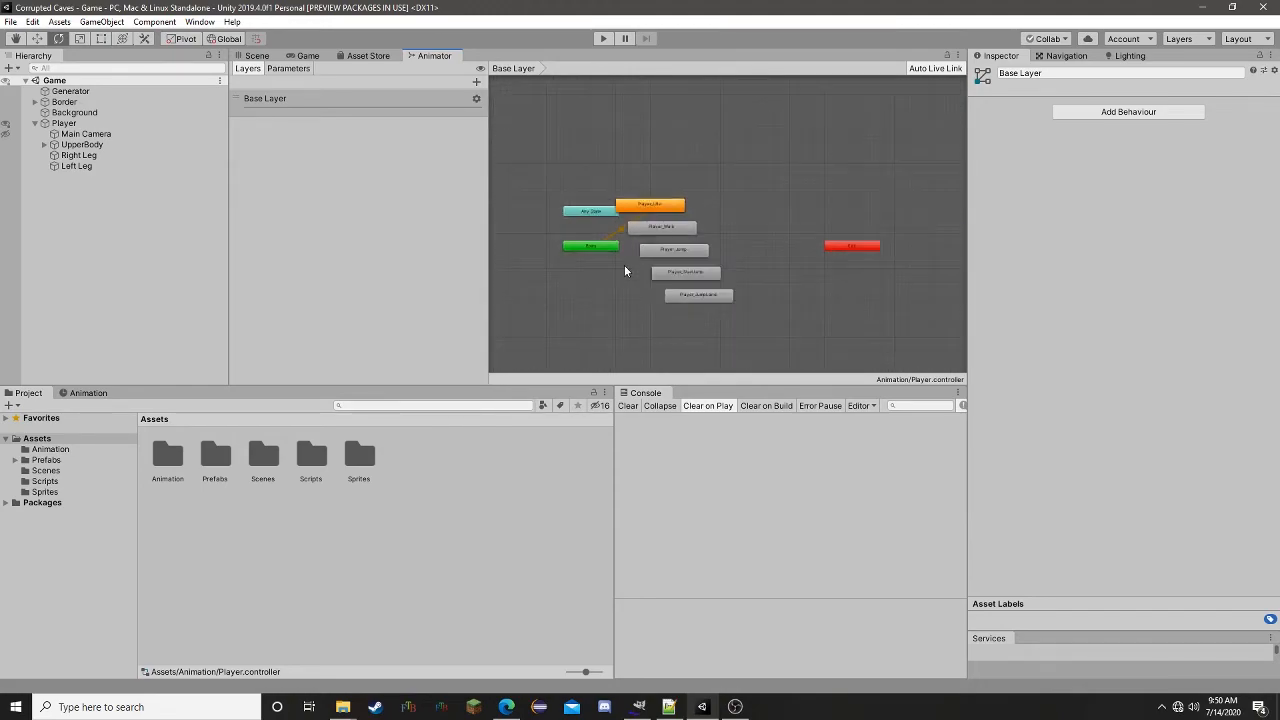
# - Move the walk and three jump states together away from Player_Idle, and place Player_Idle beside the Entry node
pyautogui.scroll(5, 632, 275)
pyautogui.moveTo(646, 238); pyautogui.dragTo(618, 231, button='middle')
pyautogui.click(668, 174)
pyautogui.keyDown('shift'); pyautogui.click(703, 216); pyautogui.keyUp('shift')
pyautogui.keyDown('shift'); pyautogui.click(737, 266); pyautogui.keyUp('shift')
pyautogui.keyDown('shift'); pyautogui.click(752, 302); pyautogui.keyUp('shift')
pyautogui.moveTo(702, 226); pyautogui.dragTo(898, 146)
pyautogui.moveTo(629, 120); pyautogui.dragTo(731, 219)
pyautogui.scroll(-6, 690, 240)
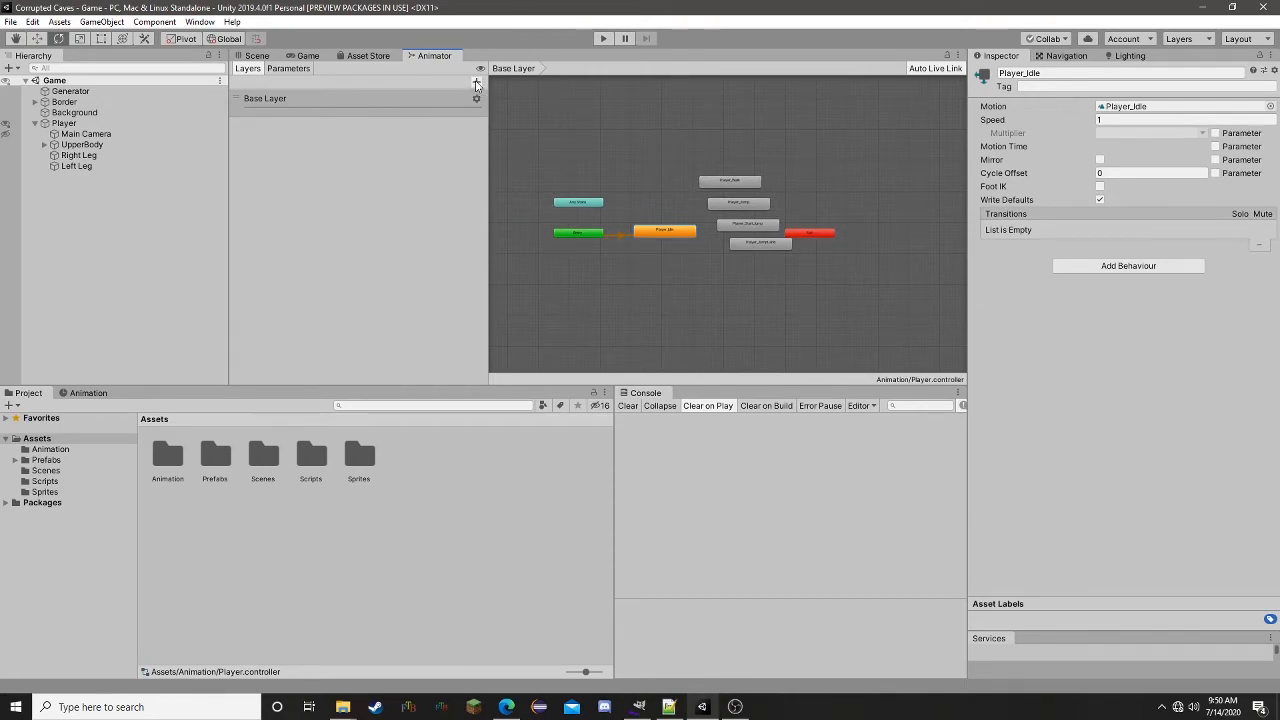
pyautogui.click(477, 83)
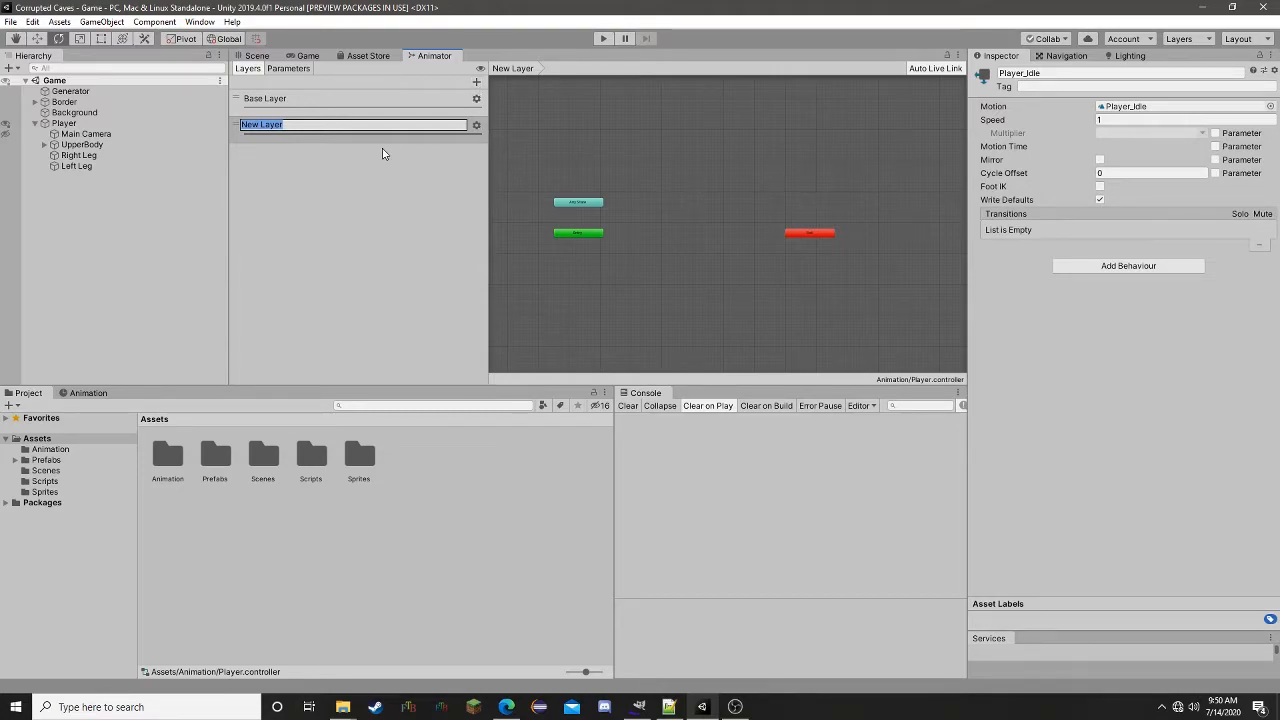
pyautogui.click(262, 133)
pyautogui.rightClick(262, 133)
pyautogui.click(289, 134)
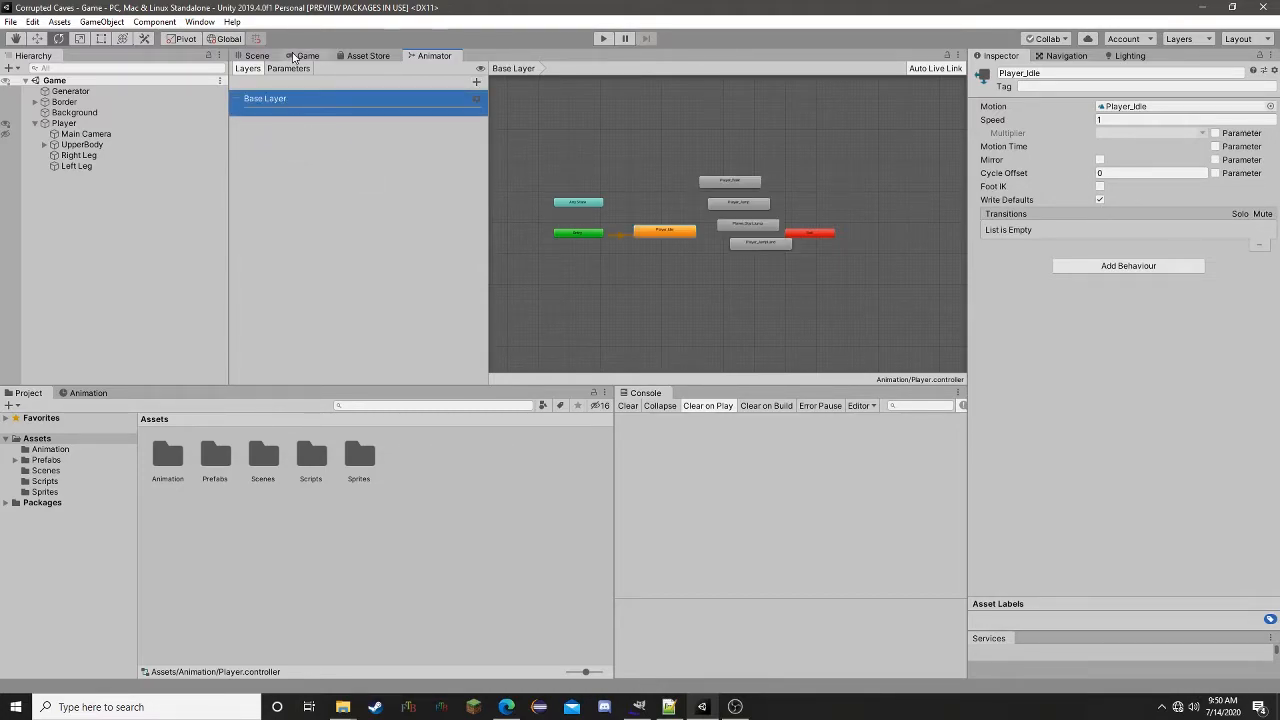
# - Add a Bool parameter named isWalking to the Player animator controller
pyautogui.click(288, 68)
pyautogui.click(474, 82)
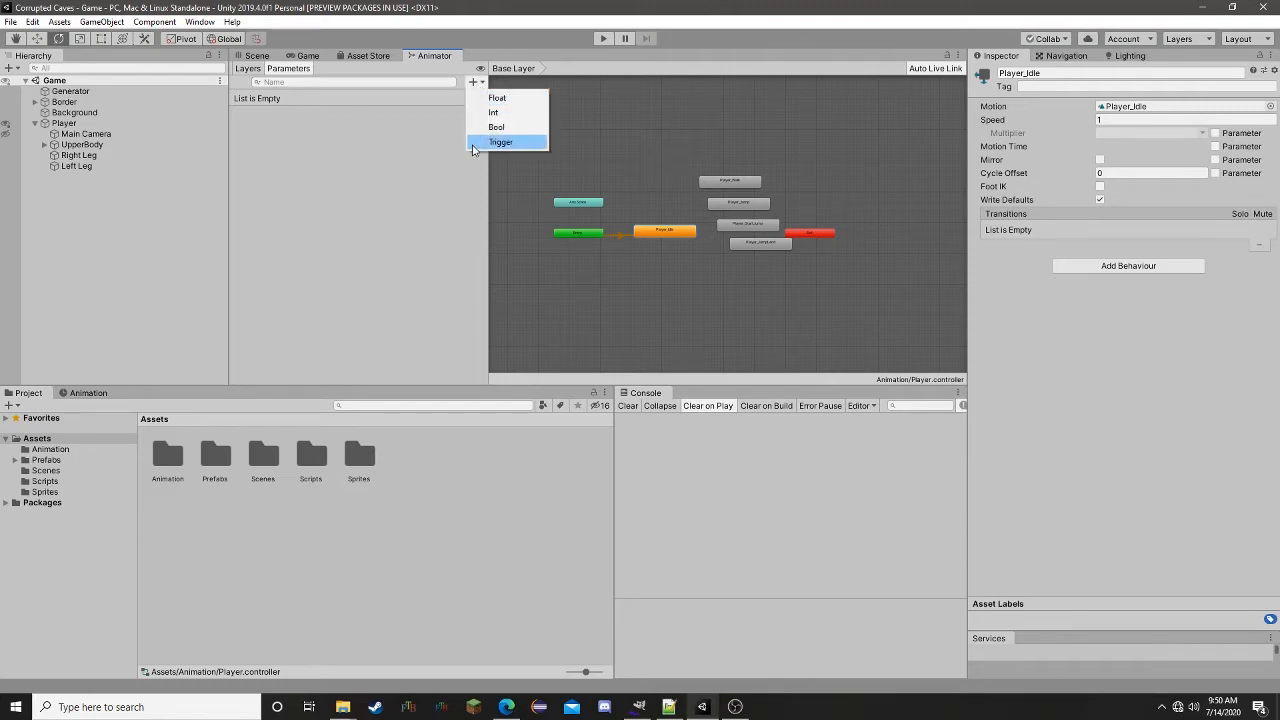
pyautogui.click(518, 135)
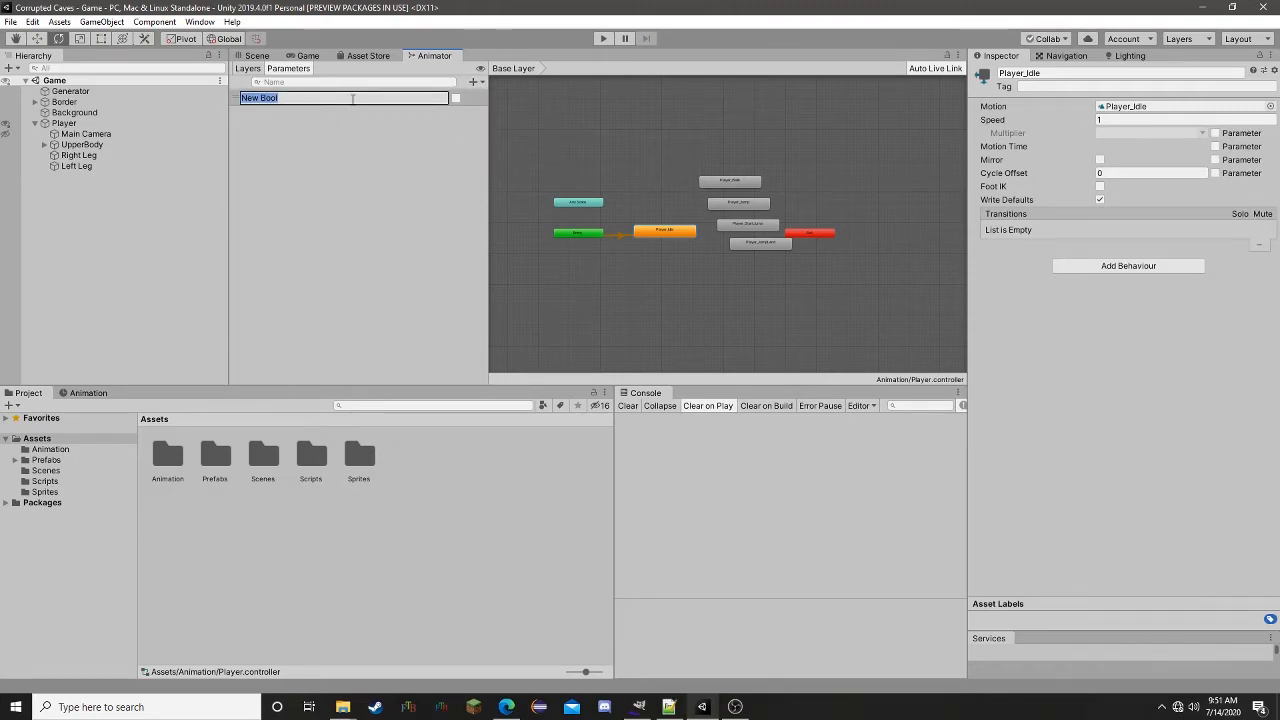
pyautogui.write('isWalking')
pyautogui.press('Return')
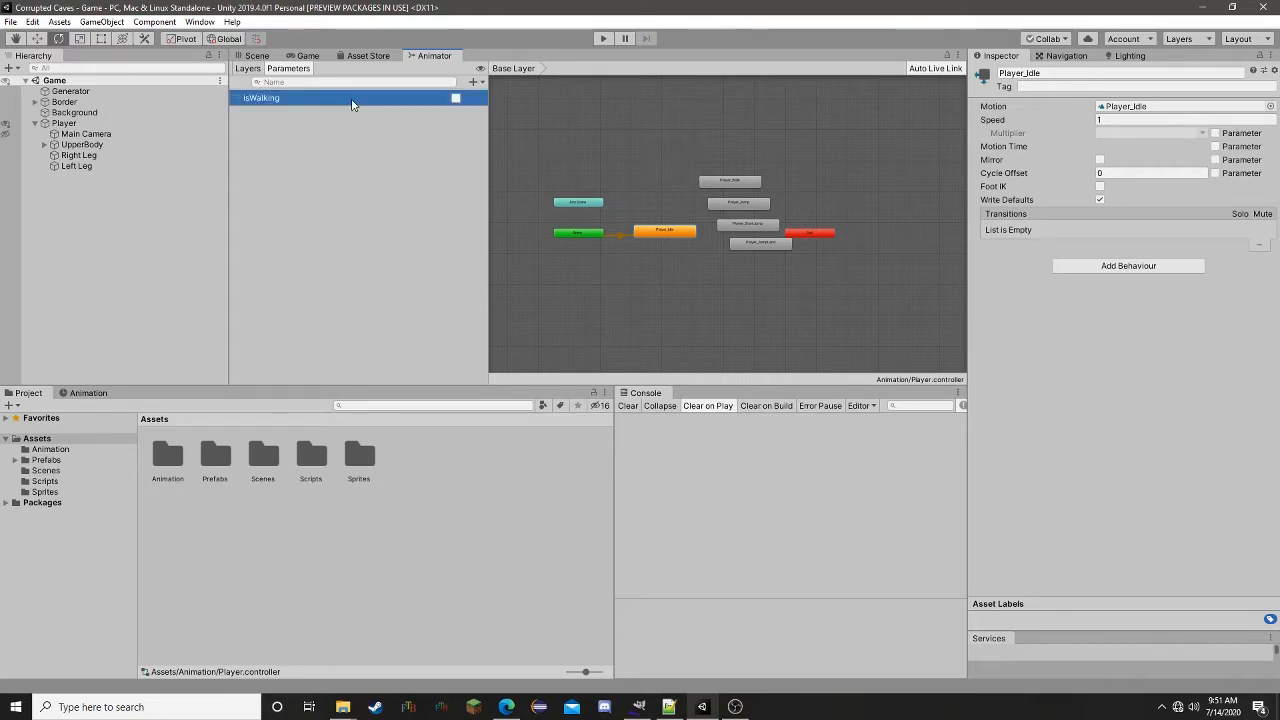
# - Add a Trigger parameter named onJump to the animator controller
pyautogui.click(473, 81)
pyautogui.click(469, 151)
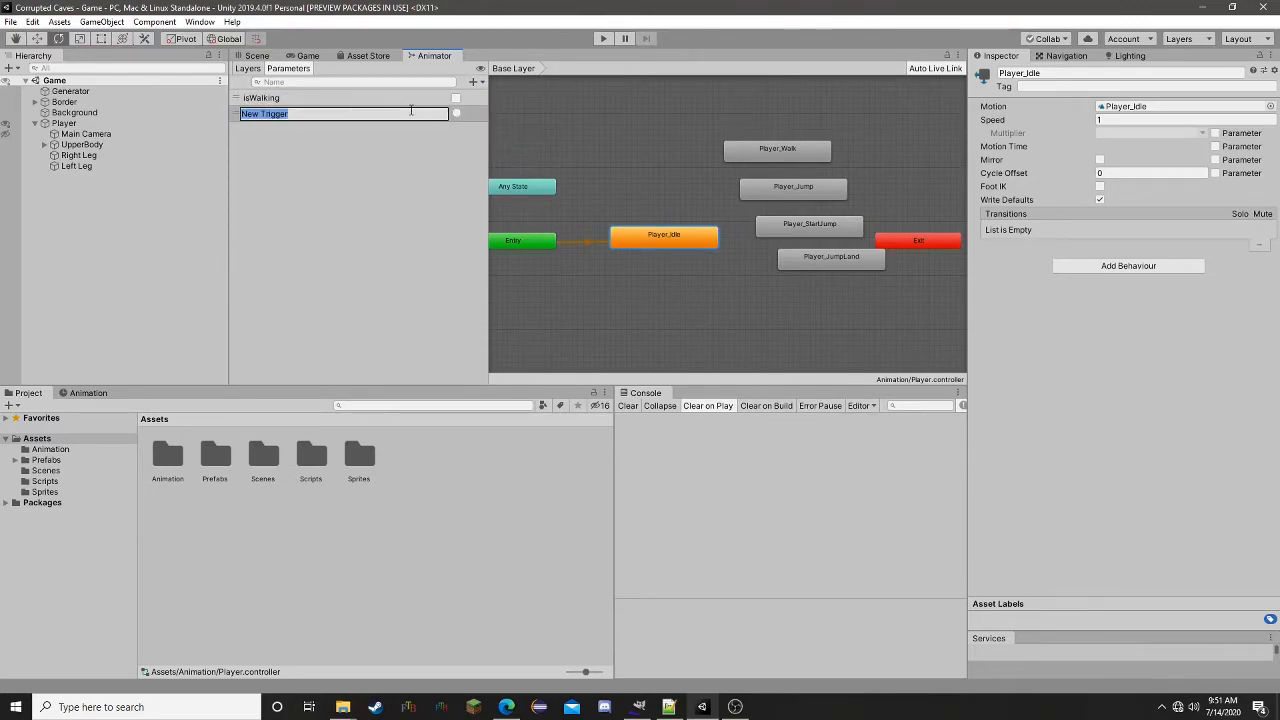
pyautogui.write('On')
pyautogui.write('nJump')
pyautogui.press('Return')
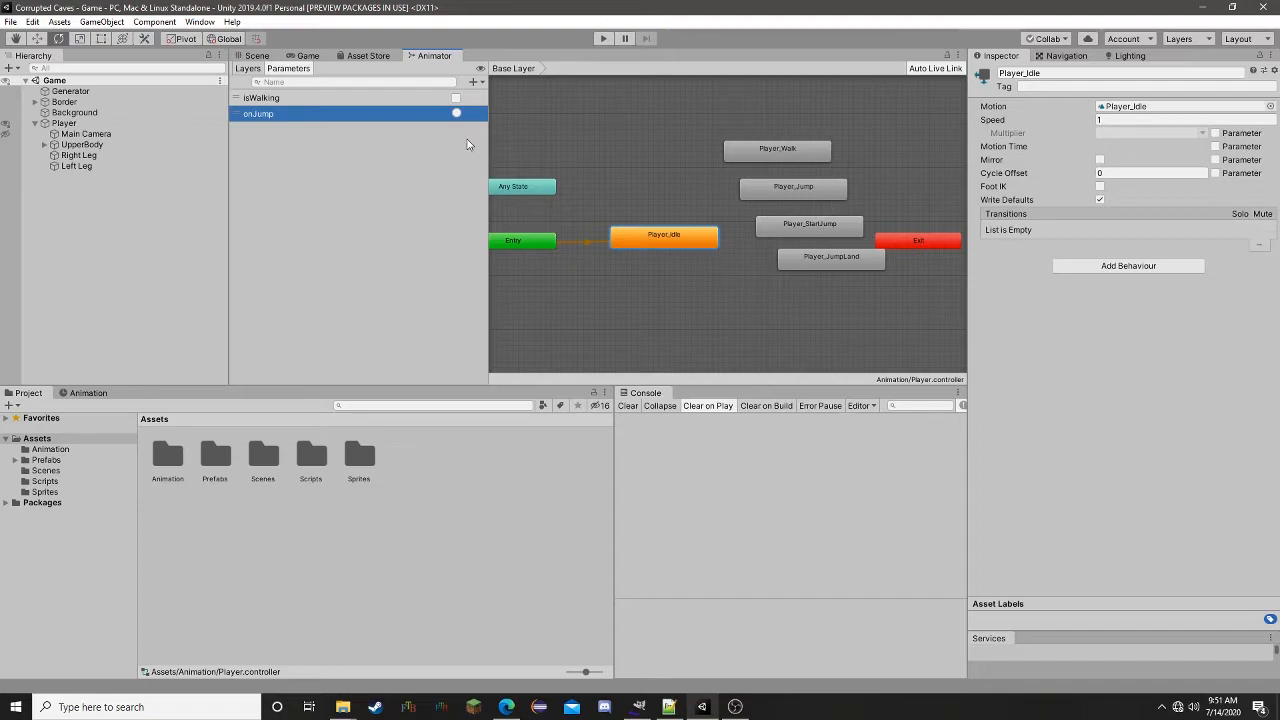
# - Add another Trigger parameter named isGrounded below onJump
pyautogui.click(474, 82)
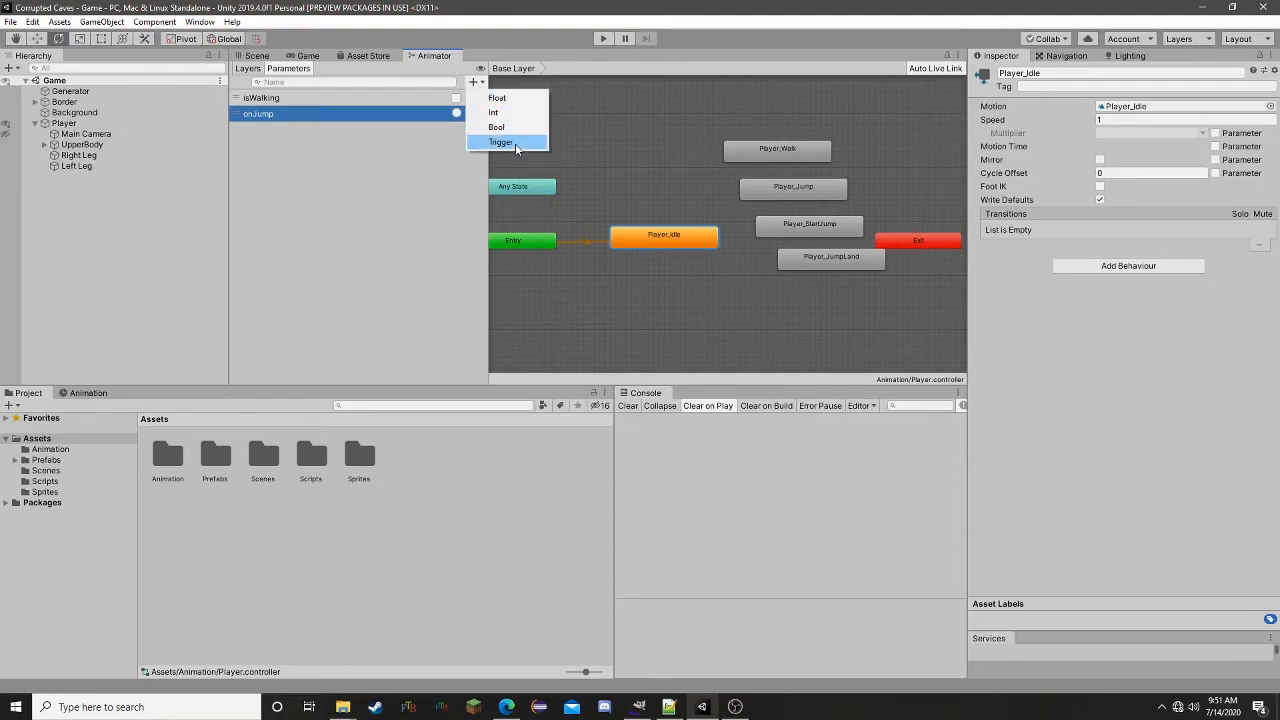
pyautogui.click(502, 142)
pyautogui.write('i')
pyautogui.press('BackSpace')
pyautogui.press('BackSpace')
pyautogui.write('isGropu')
pyautogui.press('BackSpace')
pyautogui.press('BackSpace')
pyautogui.write('unded')
pyautogui.press('Return')
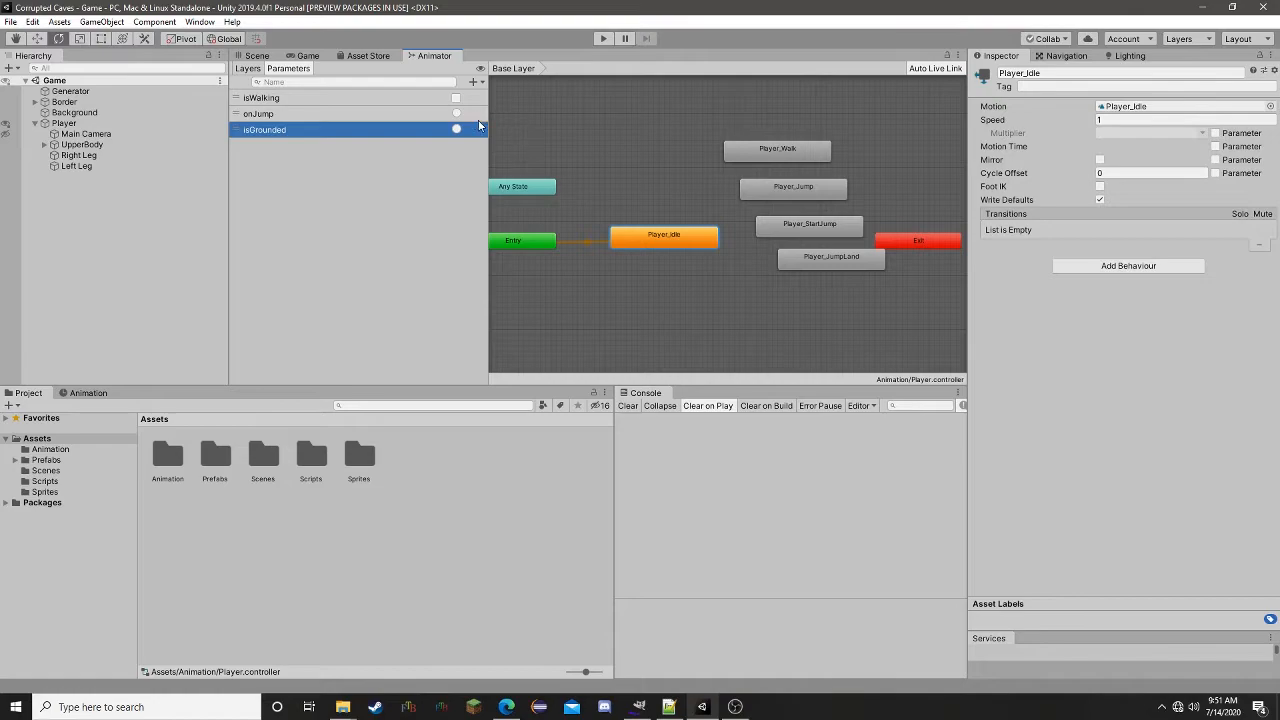
pyautogui.moveTo(612, 219); pyautogui.dragTo(648, 186, button='middle')
pyautogui.moveTo(680, 213); pyautogui.dragTo(673, 217)
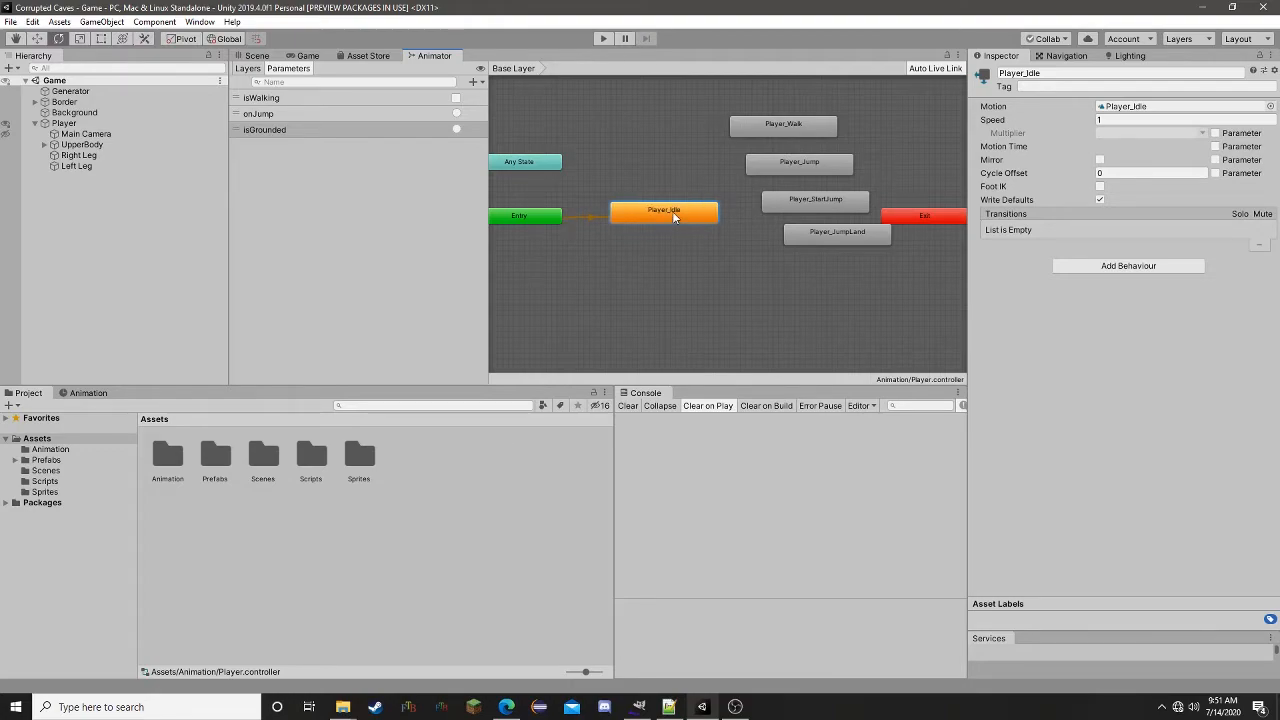
pyautogui.click(531, 218)
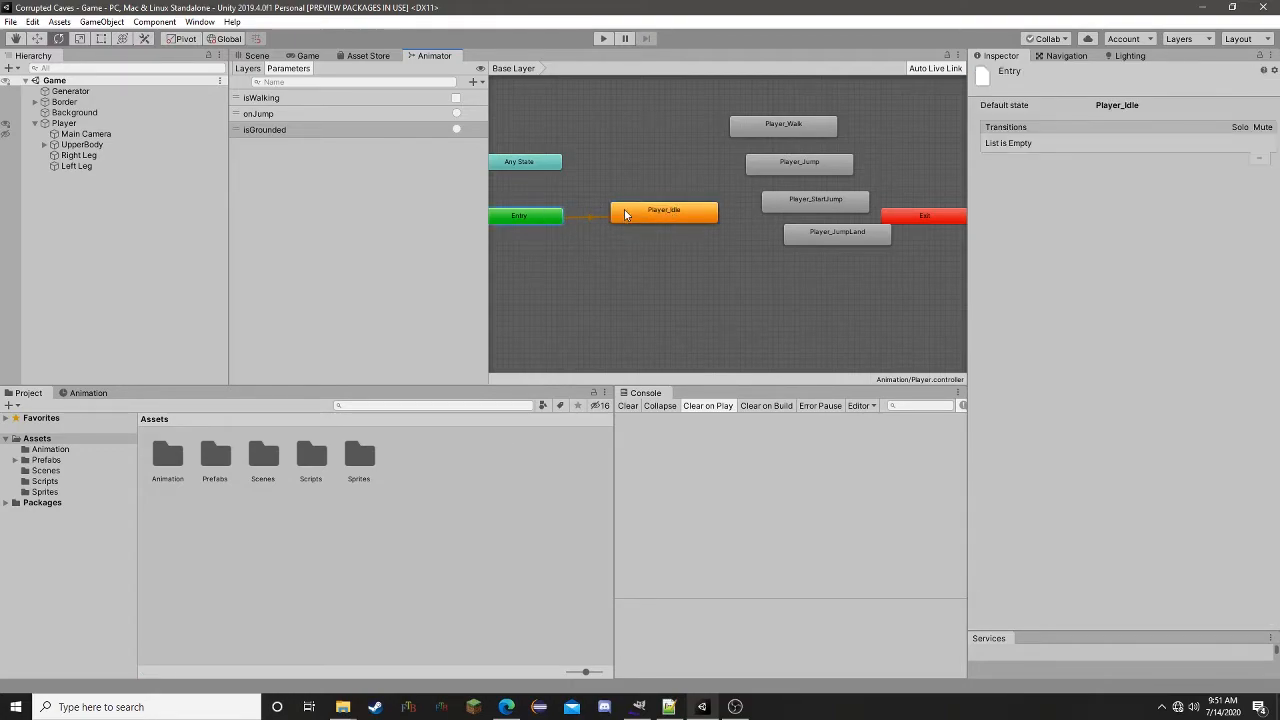
pyautogui.click(626, 213)
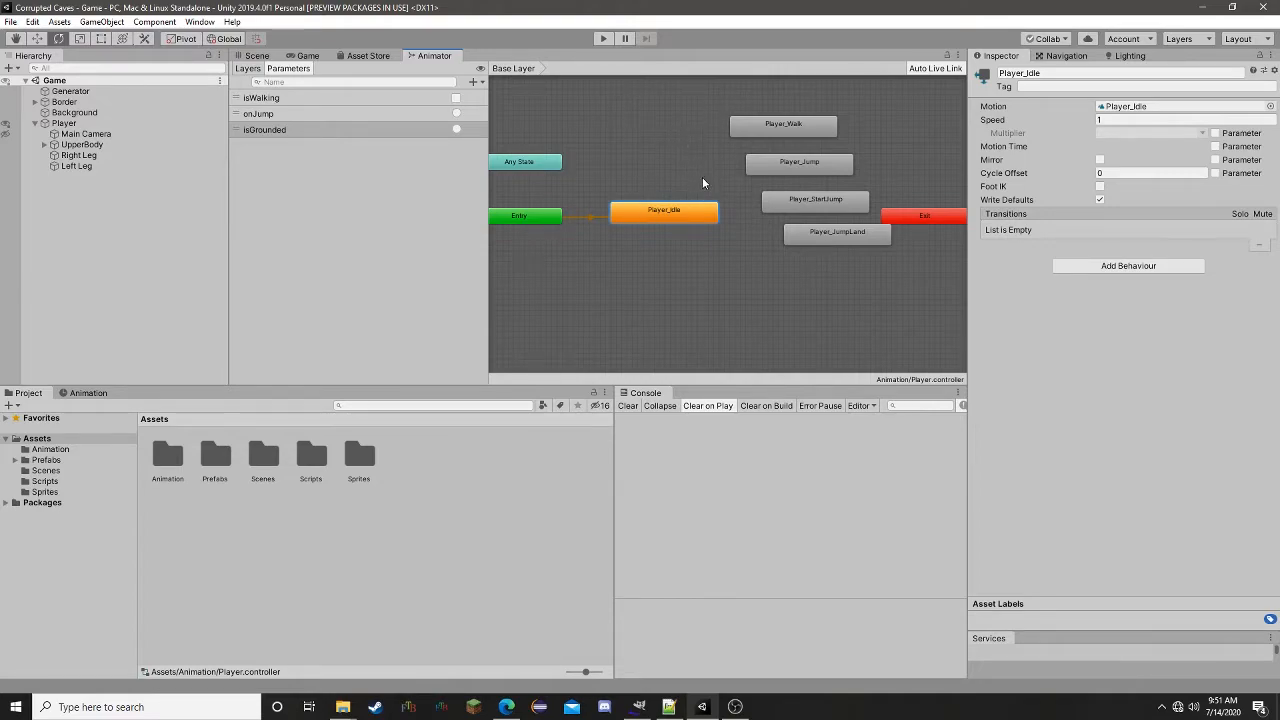
# - Gather Player_JumpLand, Player_Jump and Player_StartJump above the Exit node, and place Player_Walk between Player_Idle and Exit
pyautogui.moveTo(703, 187); pyautogui.dragTo(575, 208, button='middle')
pyautogui.moveTo(705, 237); pyautogui.dragTo(775, 145)
pyautogui.moveTo(669, 172); pyautogui.dragTo(788, 174)
pyautogui.moveTo(683, 205); pyautogui.dragTo(790, 184)
pyautogui.moveTo(651, 128); pyautogui.dragTo(629, 224)
# - Create a transition from Player_Idle to Player_Walk and place Player_Walk directly below Player_Idle
pyautogui.rightClick(540, 214)
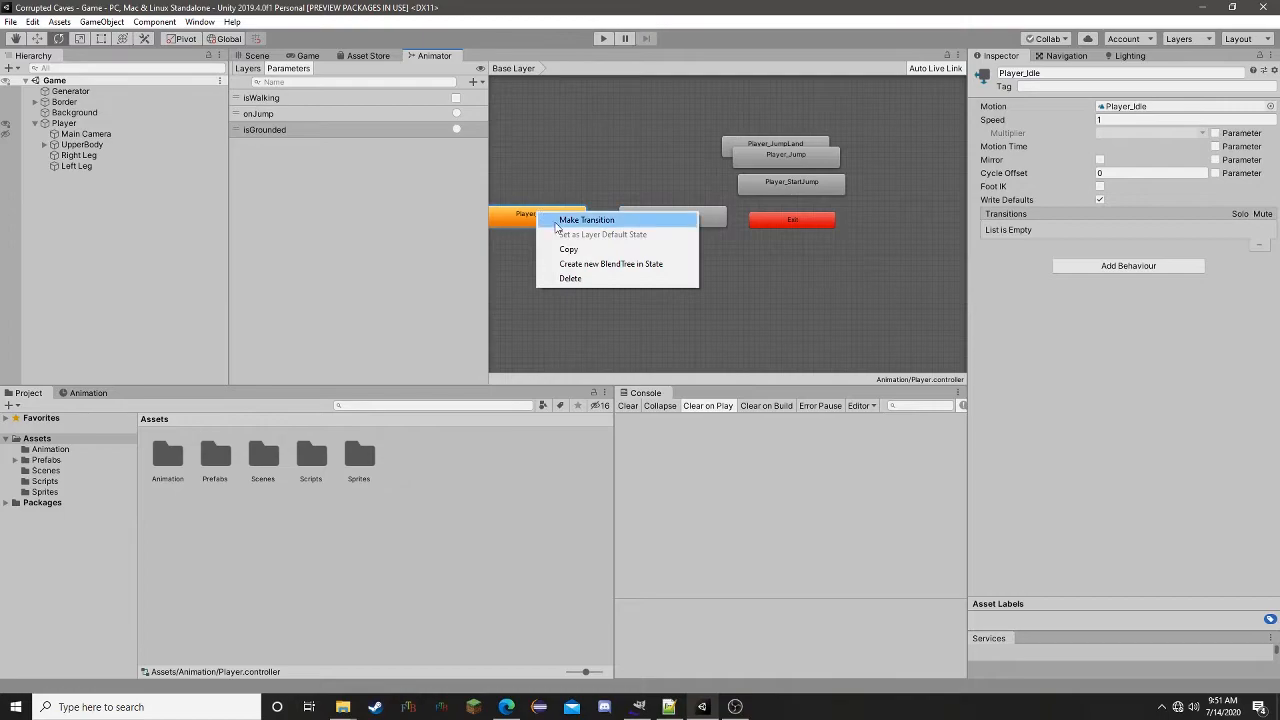
pyautogui.click(562, 220)
pyautogui.click(641, 220)
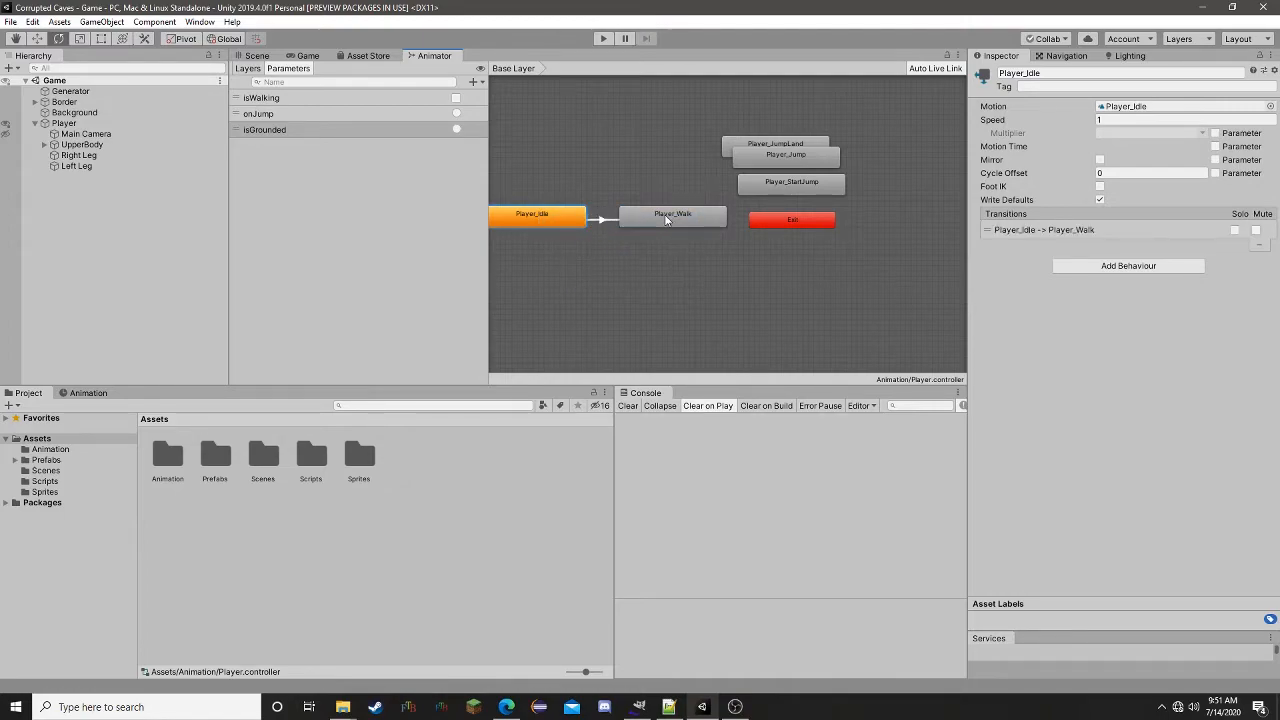
pyautogui.moveTo(668, 220); pyautogui.dragTo(784, 176, button='middle')
pyautogui.moveTo(784, 176); pyautogui.dragTo(626, 262)
# - Add an isWalking true condition to the Player_Idle to Player_Walk transition, and move Player_Walk diagonally below Player_Idle
pyautogui.click(646, 232)
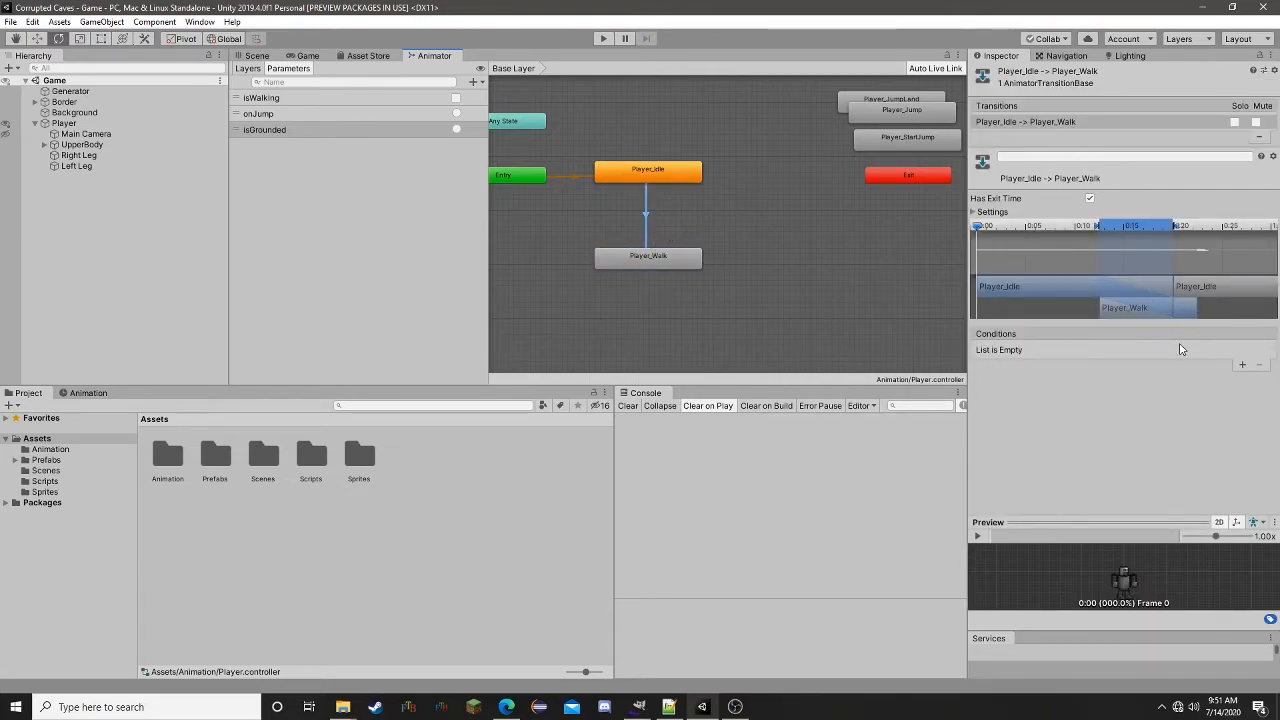
pyautogui.click(974, 213)
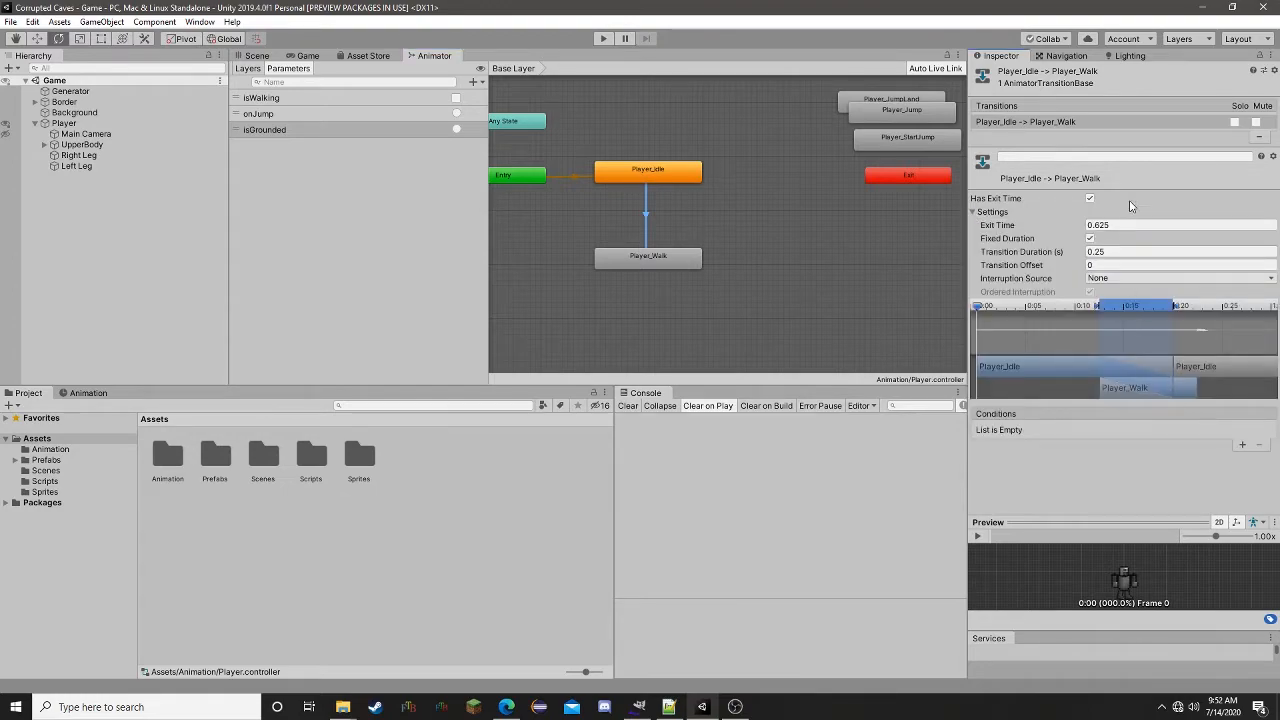
pyautogui.click(1242, 445)
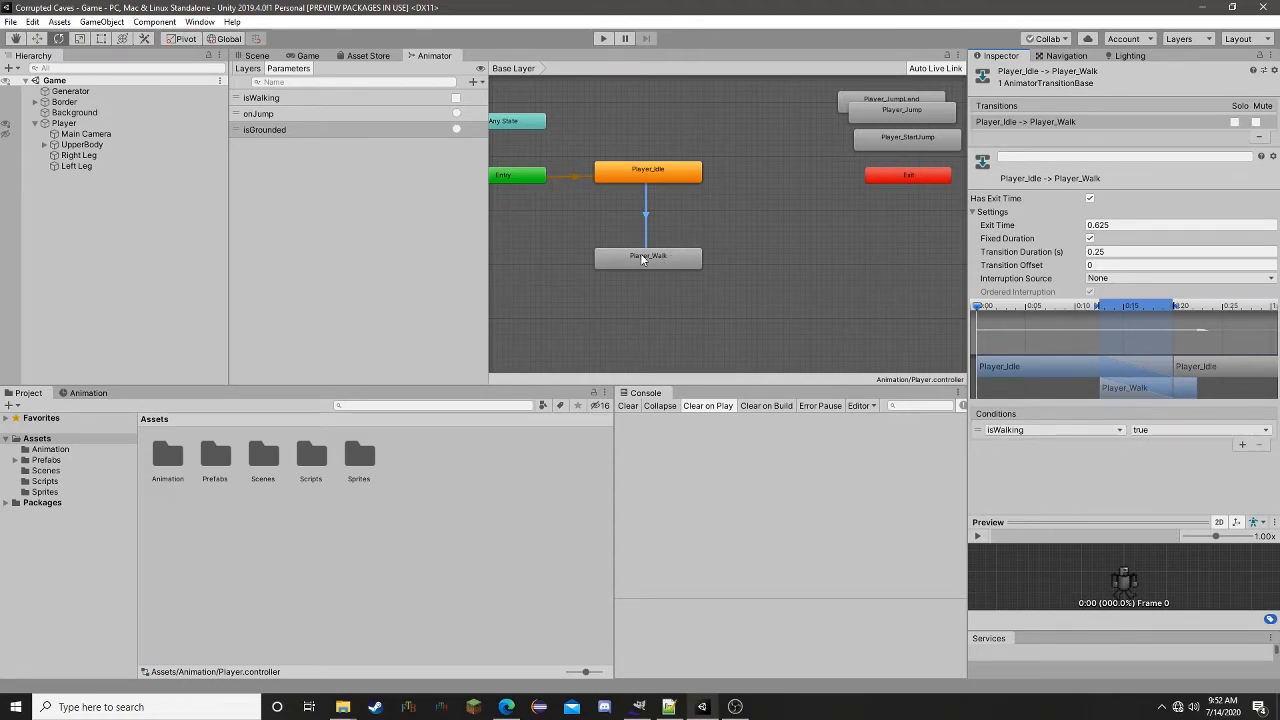
pyautogui.moveTo(652, 260); pyautogui.dragTo(746, 257)
# - Disable Has Exit Time on the Player_Idle to Player_Walk transition and set its transition duration to 0.1 s
pyautogui.click(684, 220)
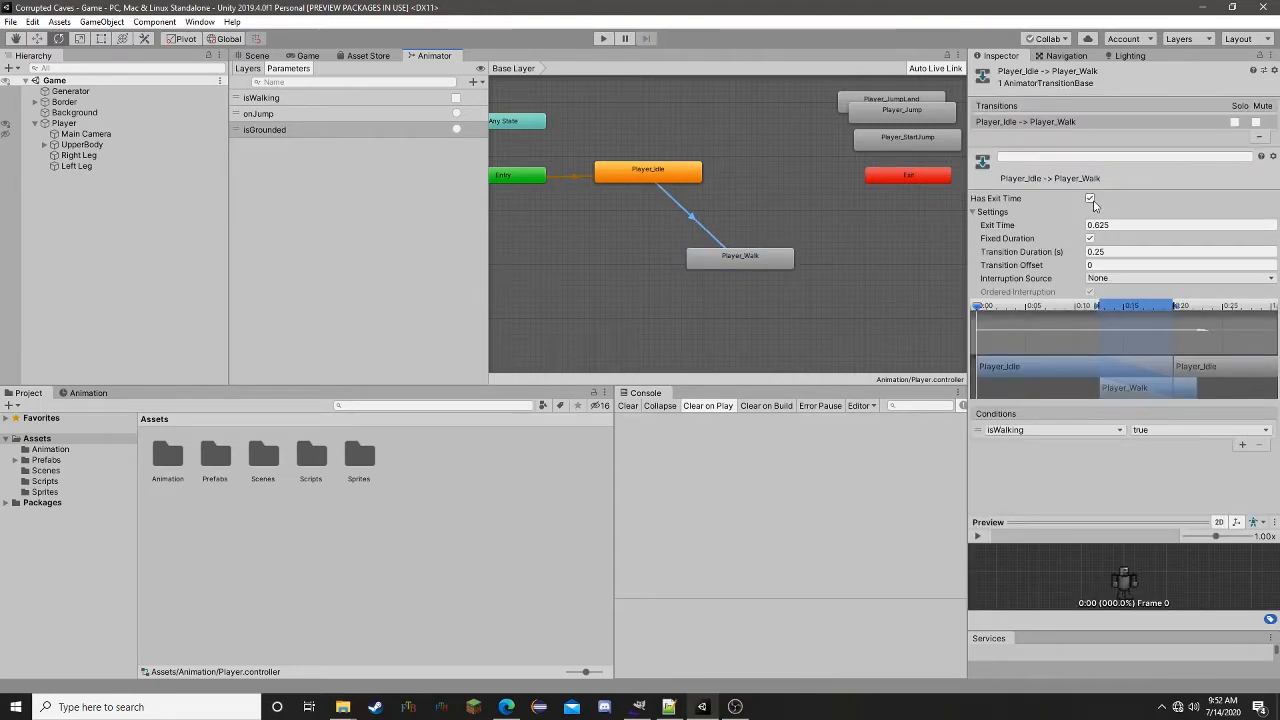
pyautogui.click(1091, 201)
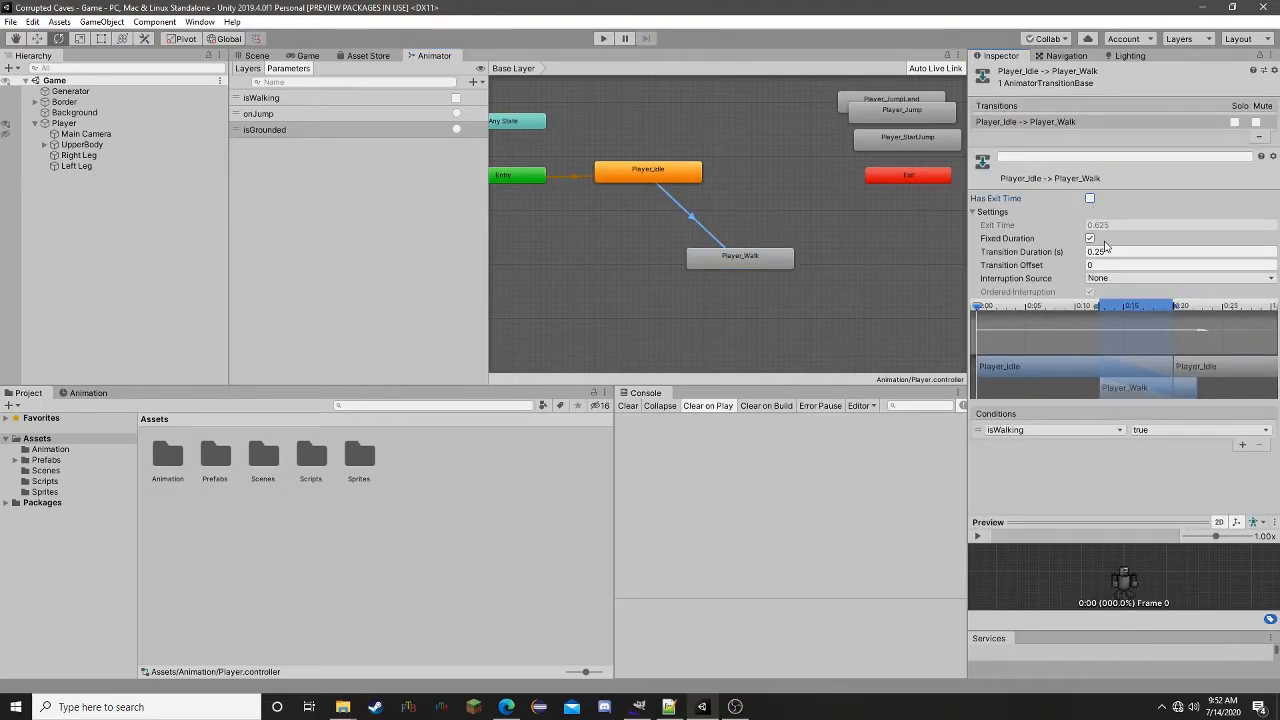
pyautogui.click(1117, 252)
pyautogui.click(1119, 252)
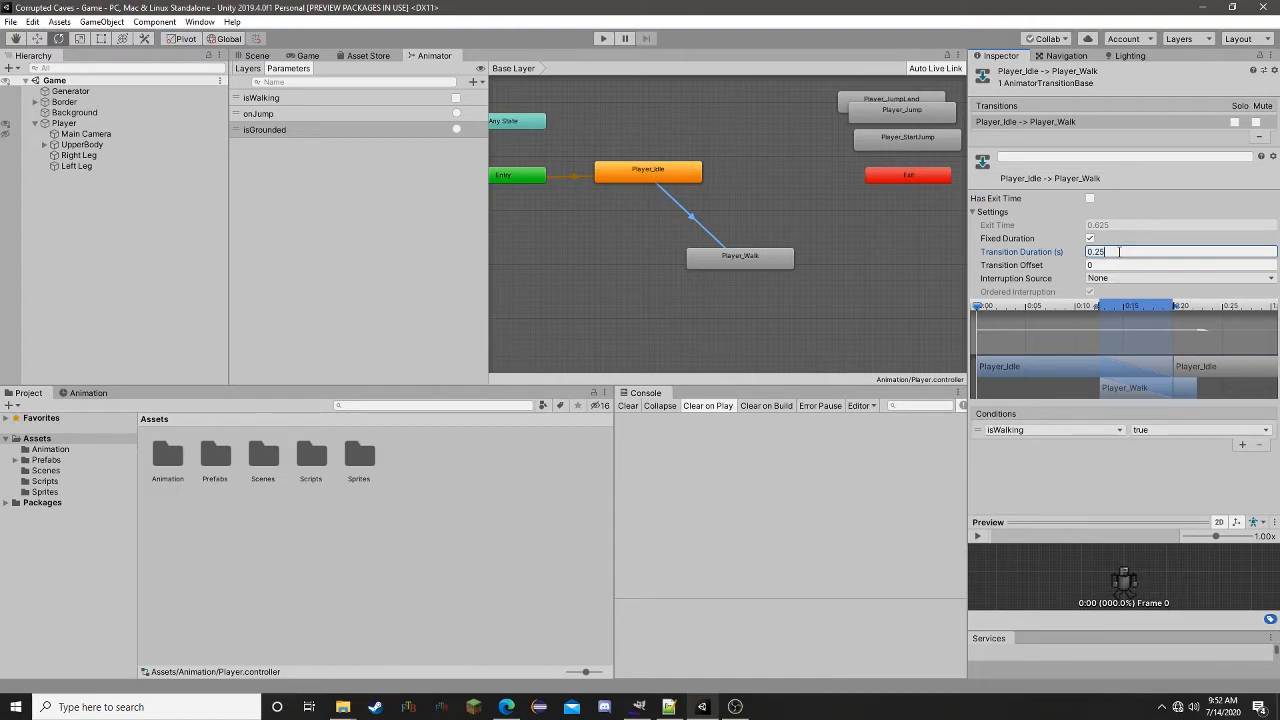
pyautogui.press('BackSpace')
pyautogui.press('BackSpace')
pyautogui.write('1')
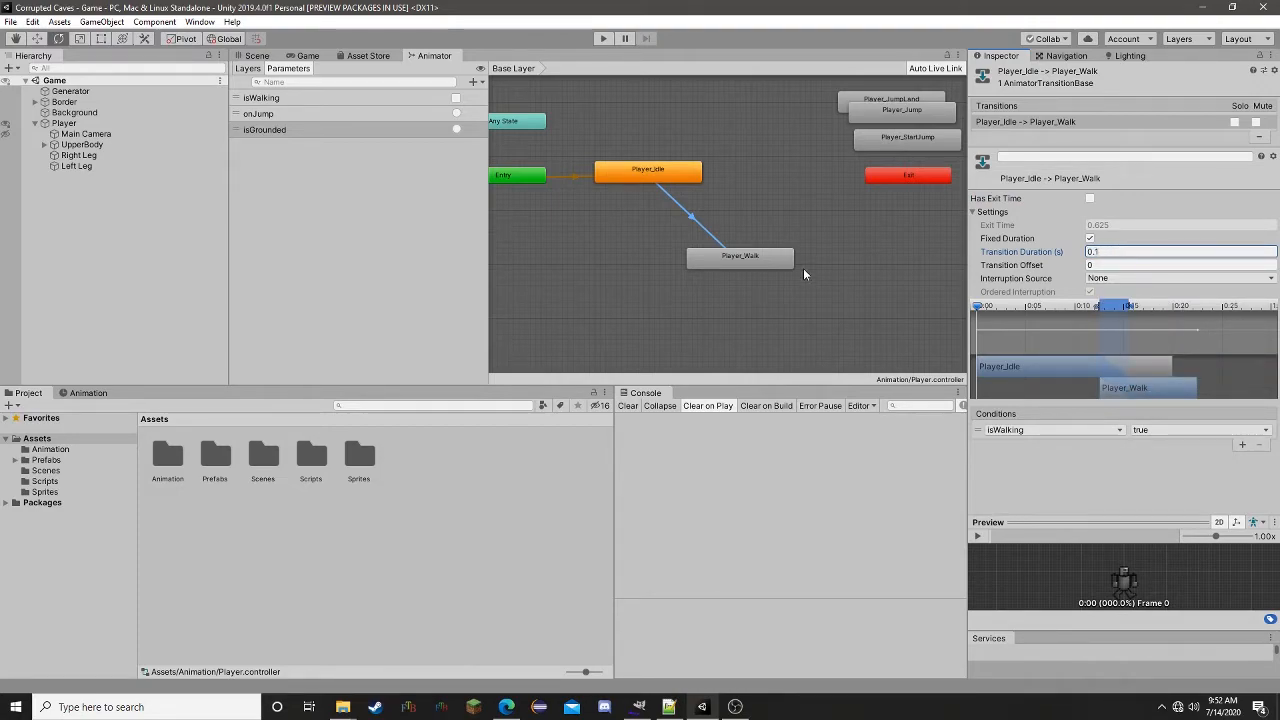
# - Create a return transition from Player_Walk to Player_Idle
pyautogui.click(766, 267)
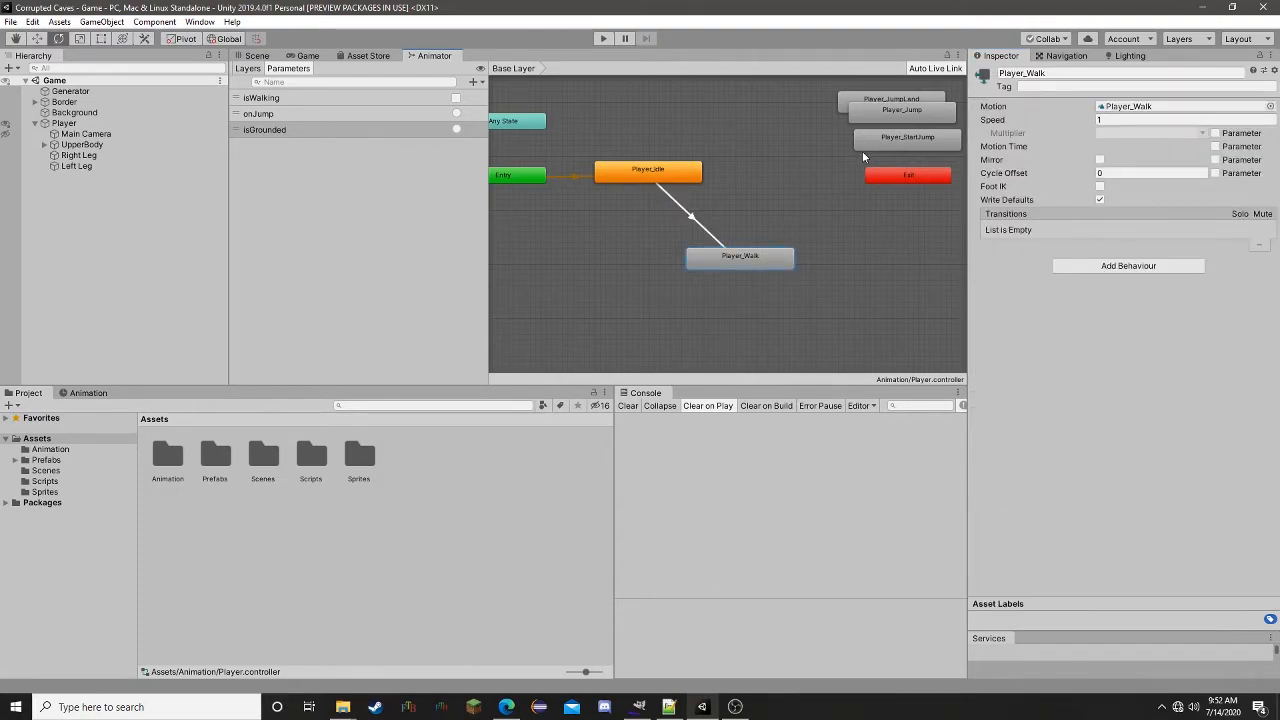
pyautogui.click(660, 175)
pyautogui.click(748, 273)
pyautogui.rightClick(749, 264)
pyautogui.click(774, 272)
pyautogui.click(662, 177)
# - Add an isWalking false condition to the Player_Walk to Player_Idle transition
pyautogui.click(689, 208)
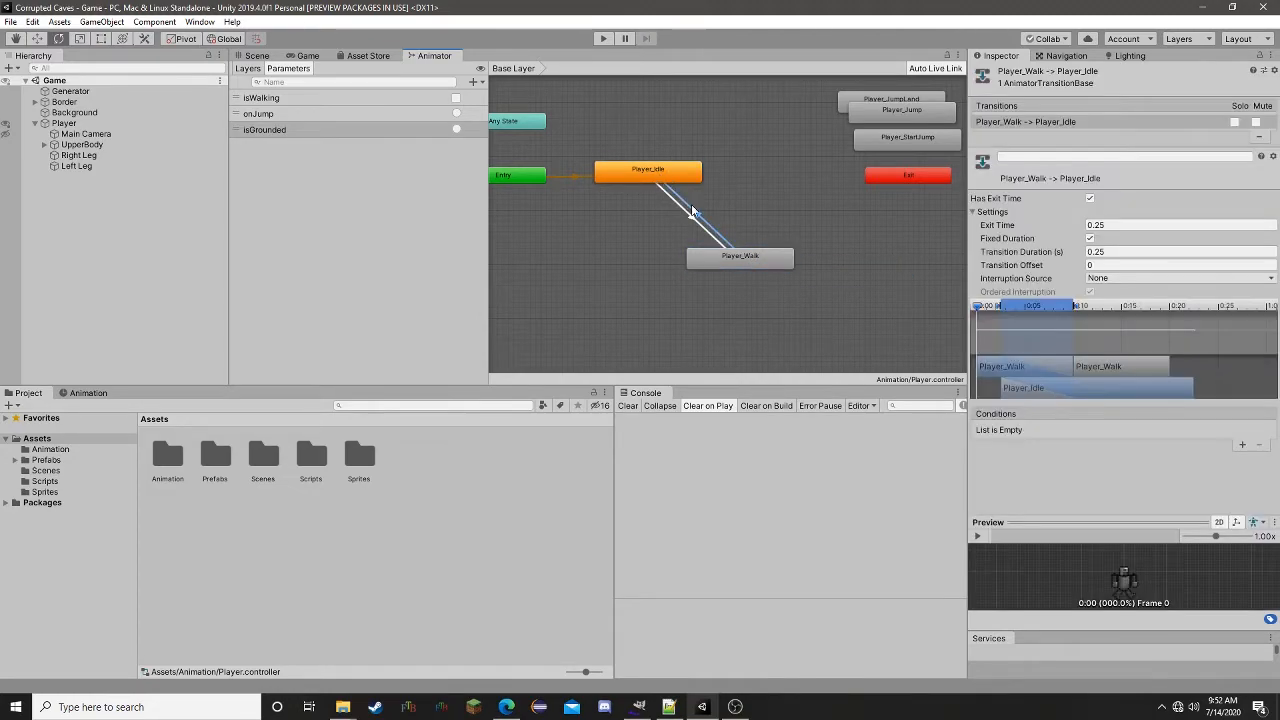
pyautogui.click(1242, 444)
pyautogui.click(1053, 431)
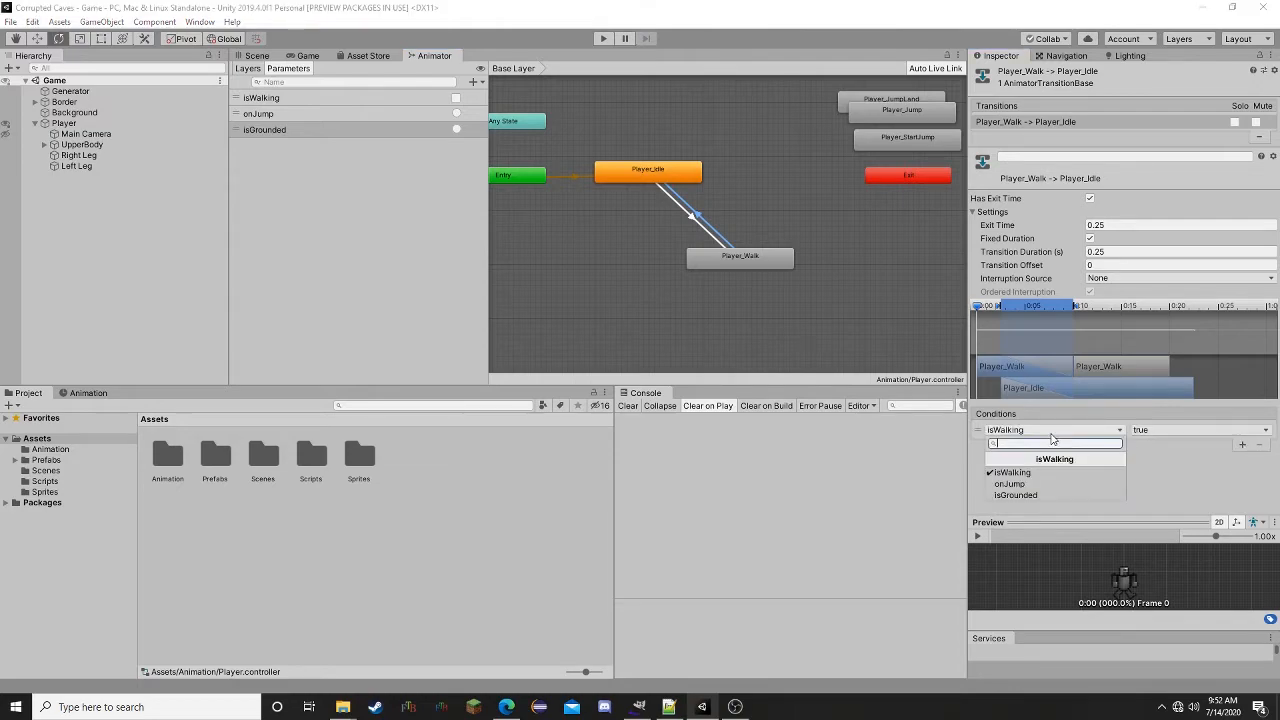
pyautogui.click(1155, 430)
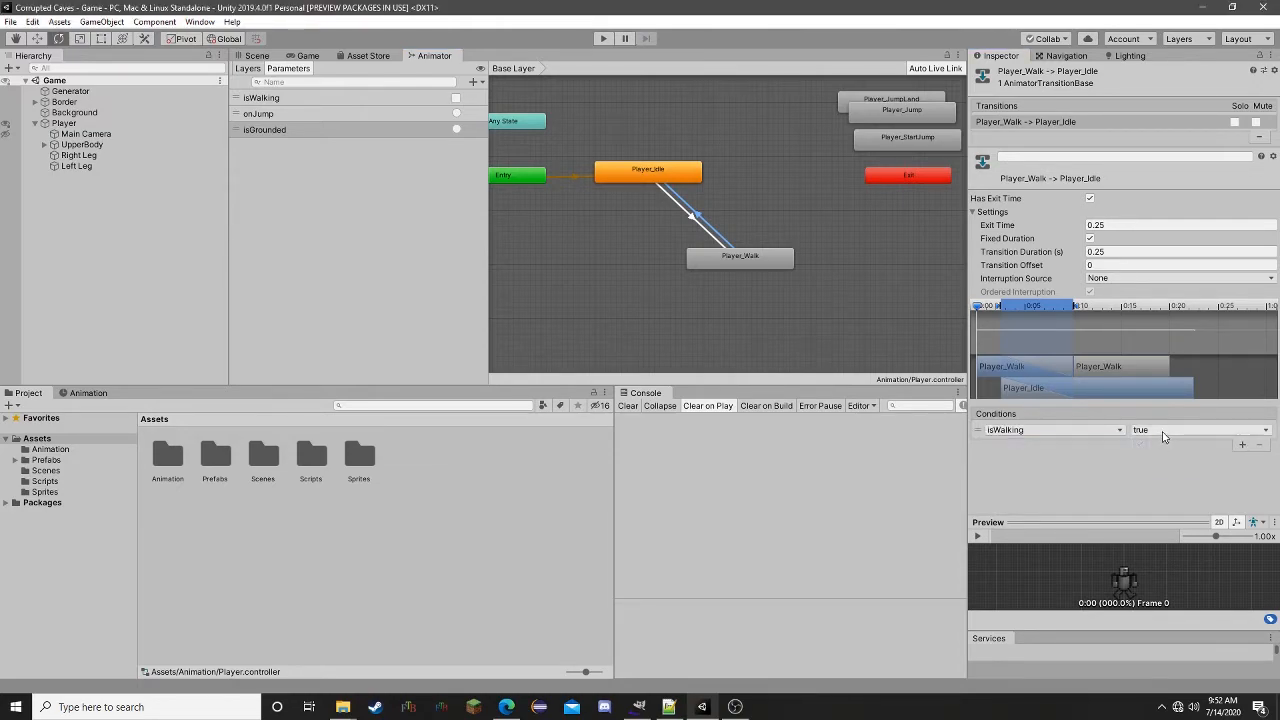
pyautogui.click(1161, 460)
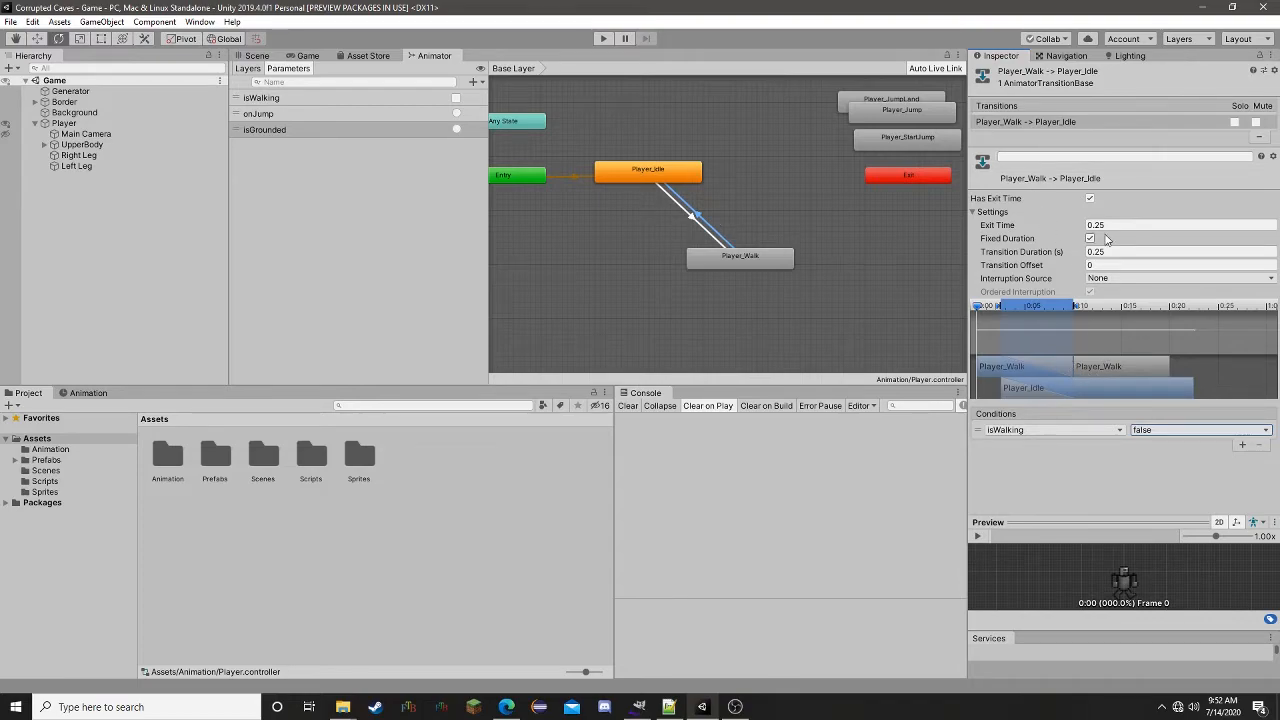
# - Disable Has Exit Time on the Player_Walk to Player_Idle transition and set its transition duration to 0.1 s
pyautogui.click(1090, 199)
pyautogui.click(1130, 253)
pyautogui.write('0.1')
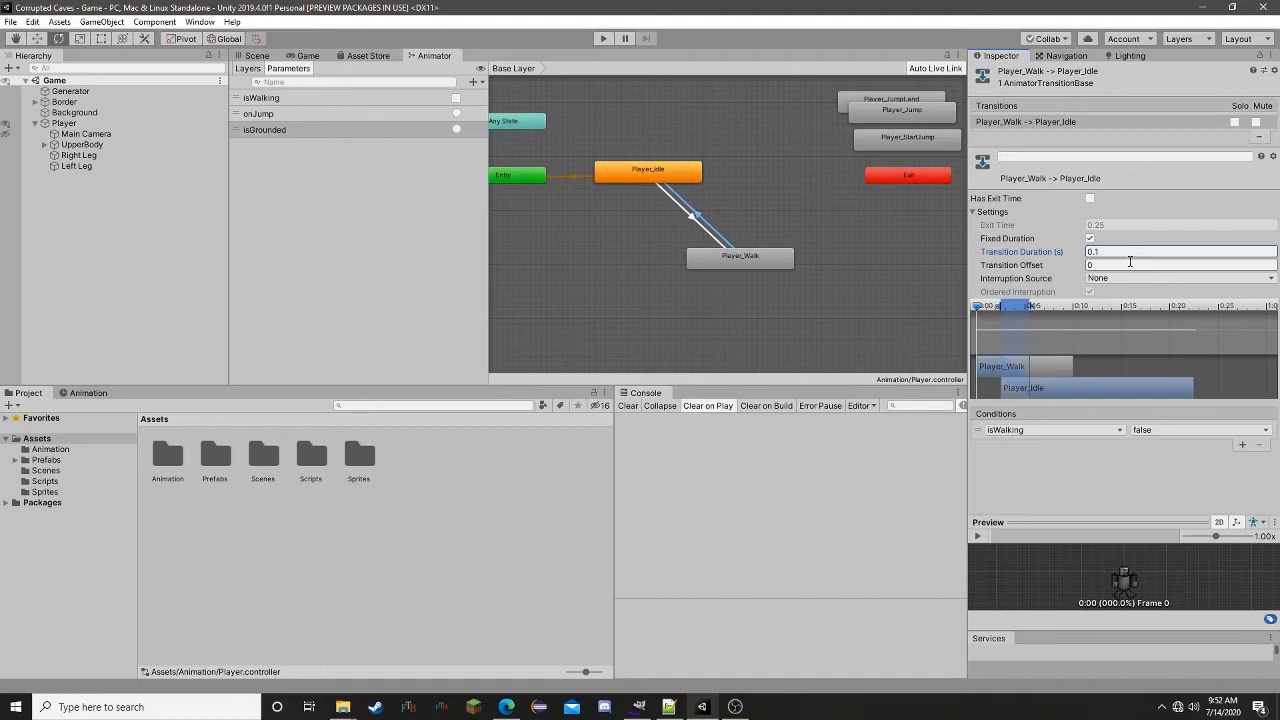
# - Move the Player_StartJump state next to Any State, diagonally above it in the graph
pyautogui.moveTo(754, 133); pyautogui.dragTo(770, 268, button='middle')
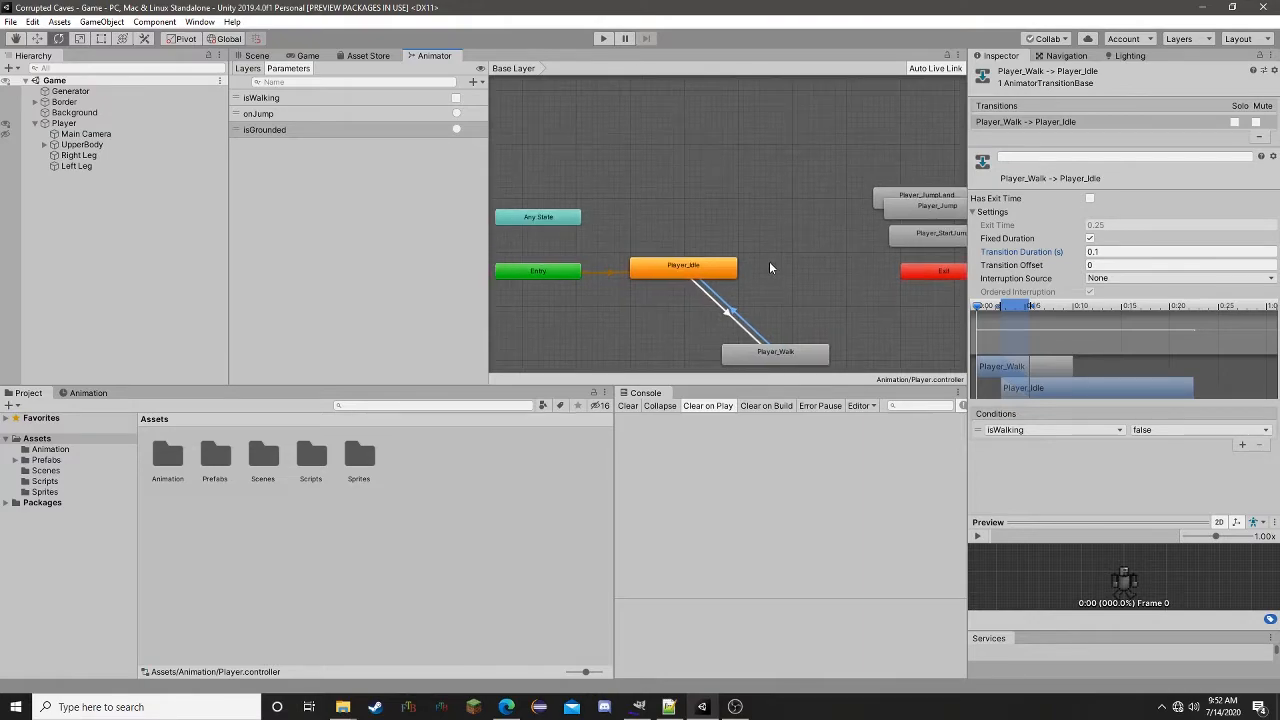
pyautogui.click(554, 212)
pyautogui.moveTo(740, 203); pyautogui.dragTo(709, 214, button='middle')
pyautogui.moveTo(905, 238); pyautogui.dragTo(586, 183)
pyautogui.moveTo(613, 224); pyautogui.dragTo(675, 218, button='middle')
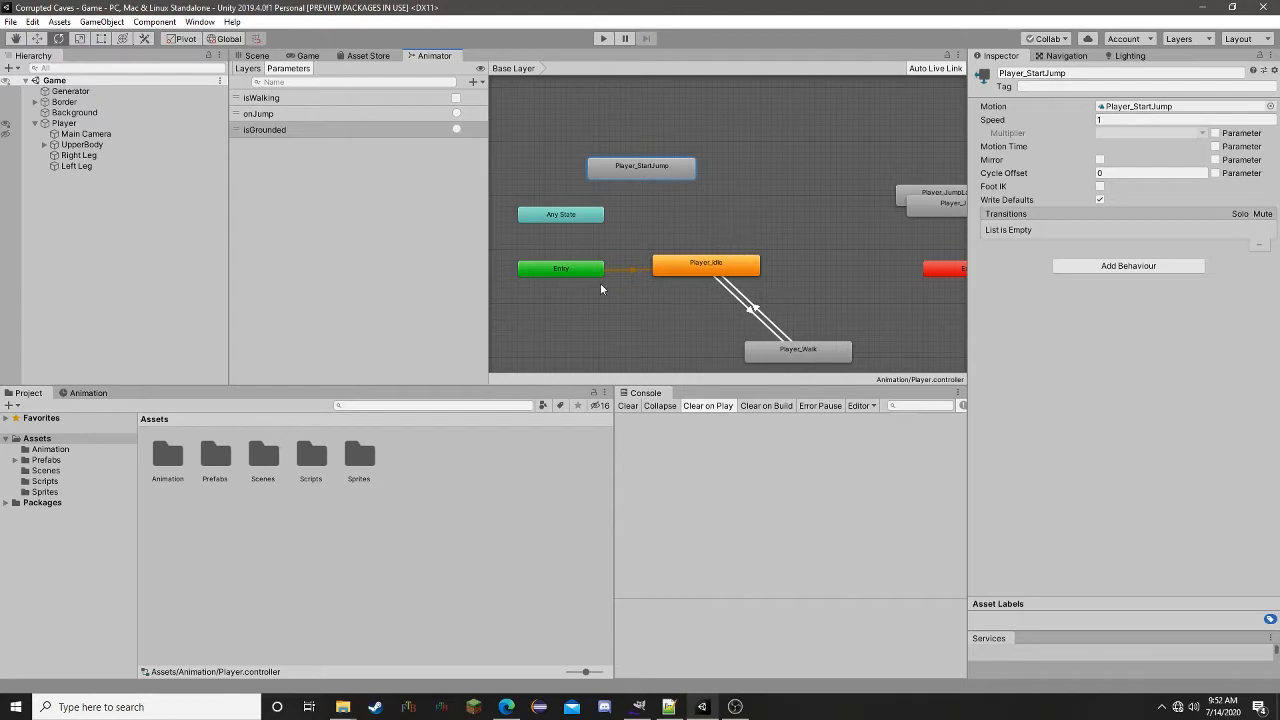
# - Turn off Loop Time for the Player_Jump, Player_JumpLand and Player_StartJump clips in the Animation folder
pyautogui.doubleClick(167, 458)
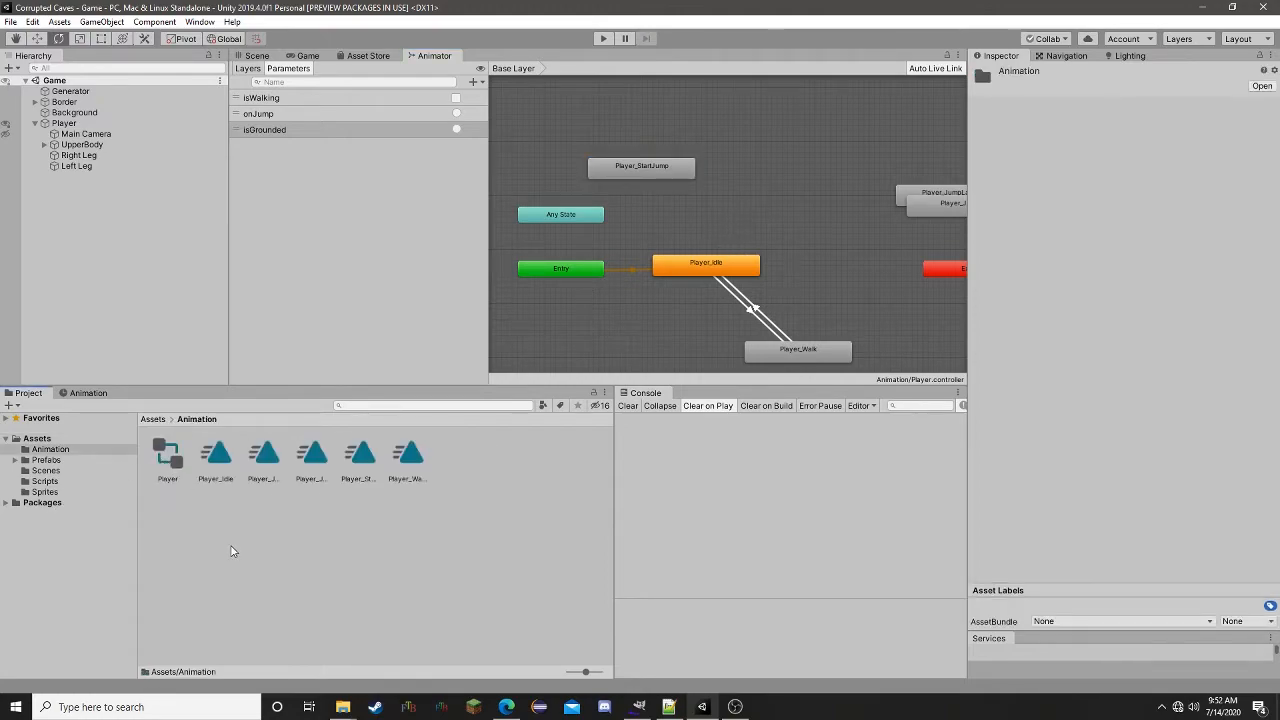
pyautogui.click(168, 456)
pyautogui.click(215, 457)
pyautogui.click(265, 455)
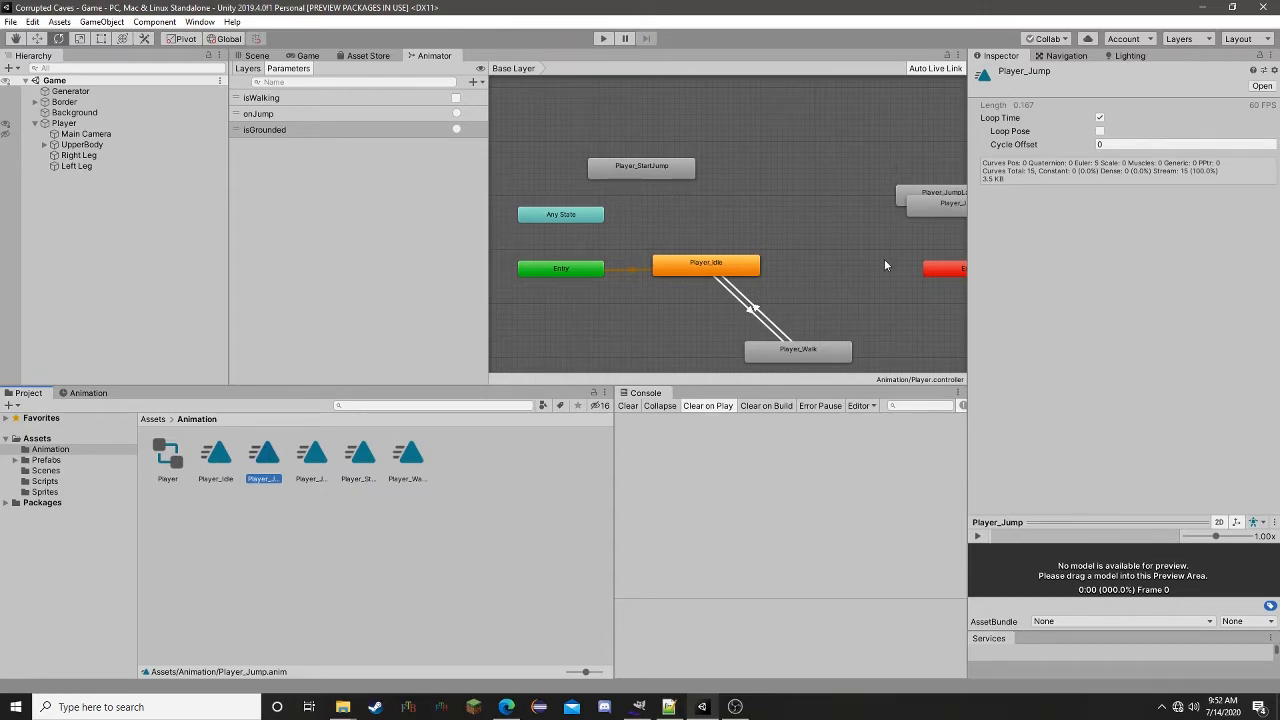
pyautogui.click(1100, 118)
pyautogui.click(308, 462)
pyautogui.click(1100, 118)
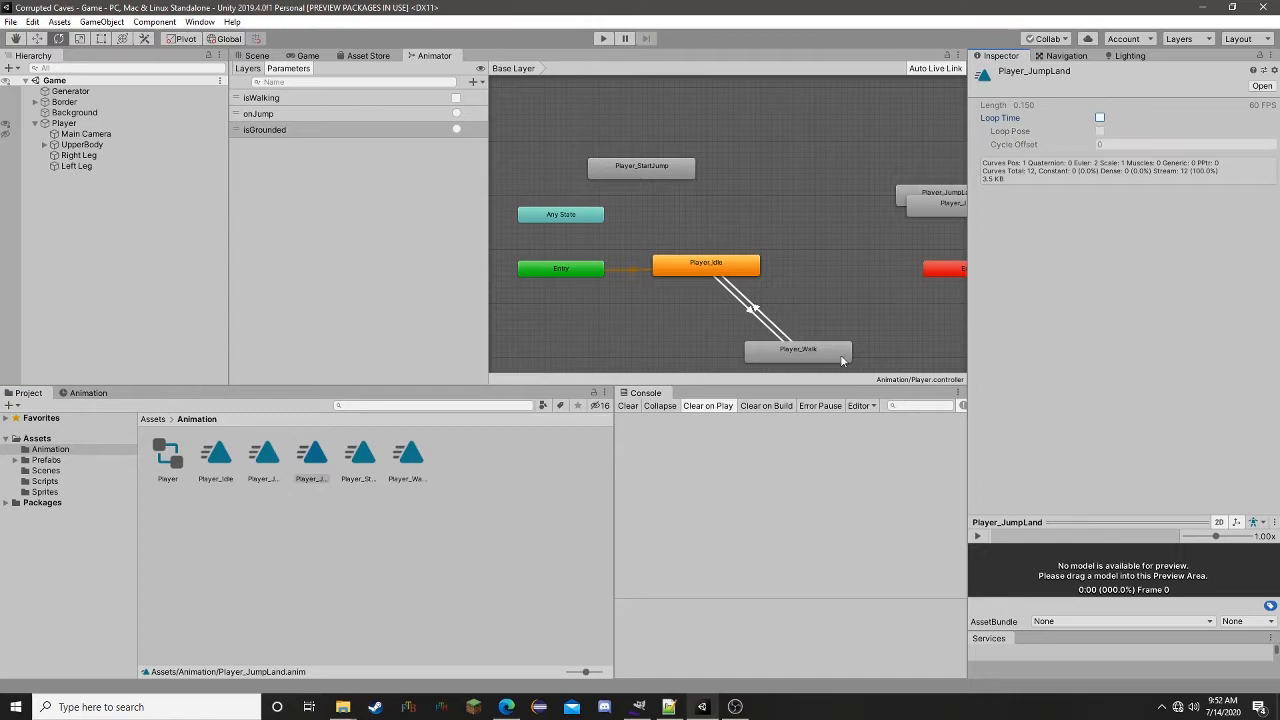
pyautogui.click(363, 465)
pyautogui.click(1100, 118)
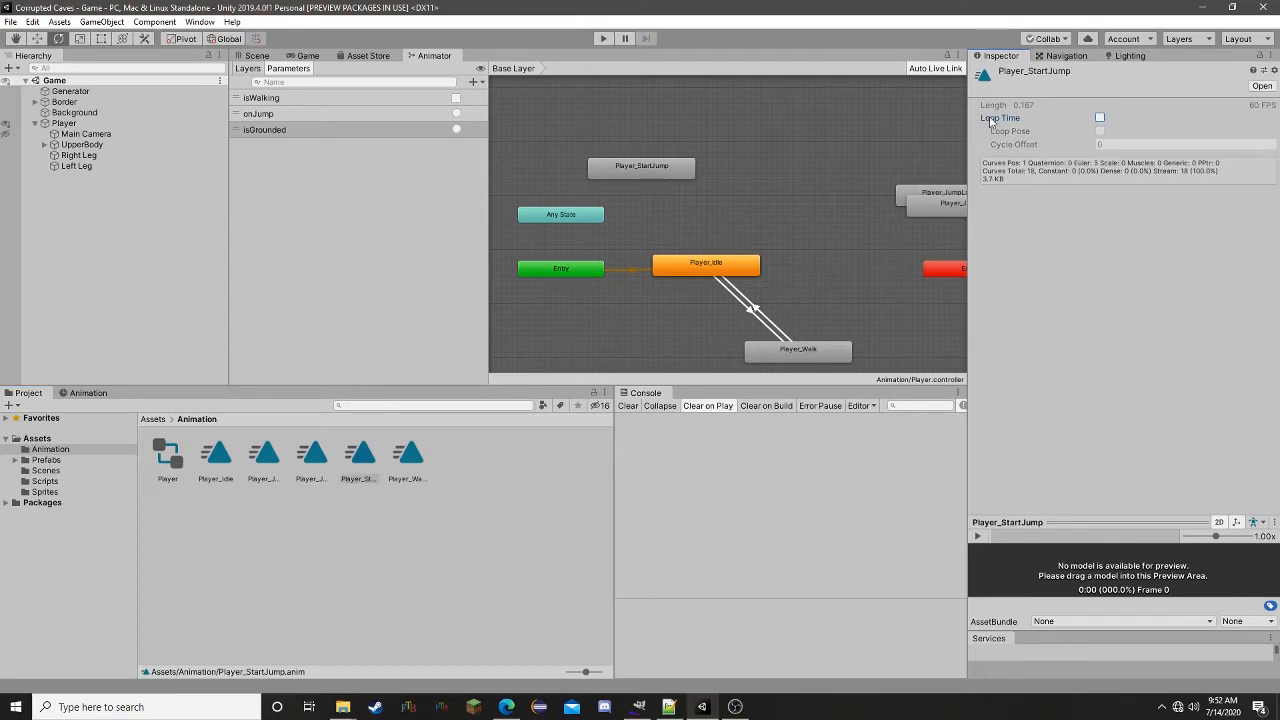
# - Check the Loop Time setting of the Player_Walk clip and the three jump clips
pyautogui.click(411, 463)
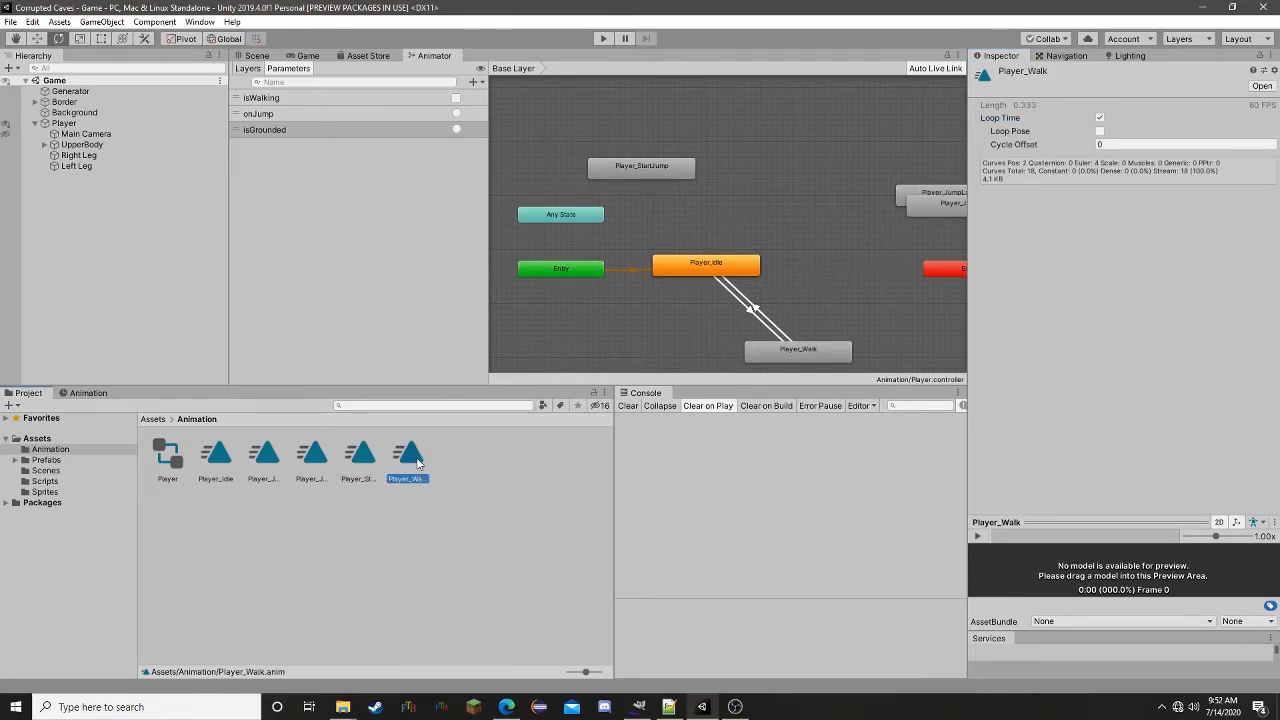
pyautogui.click(368, 463)
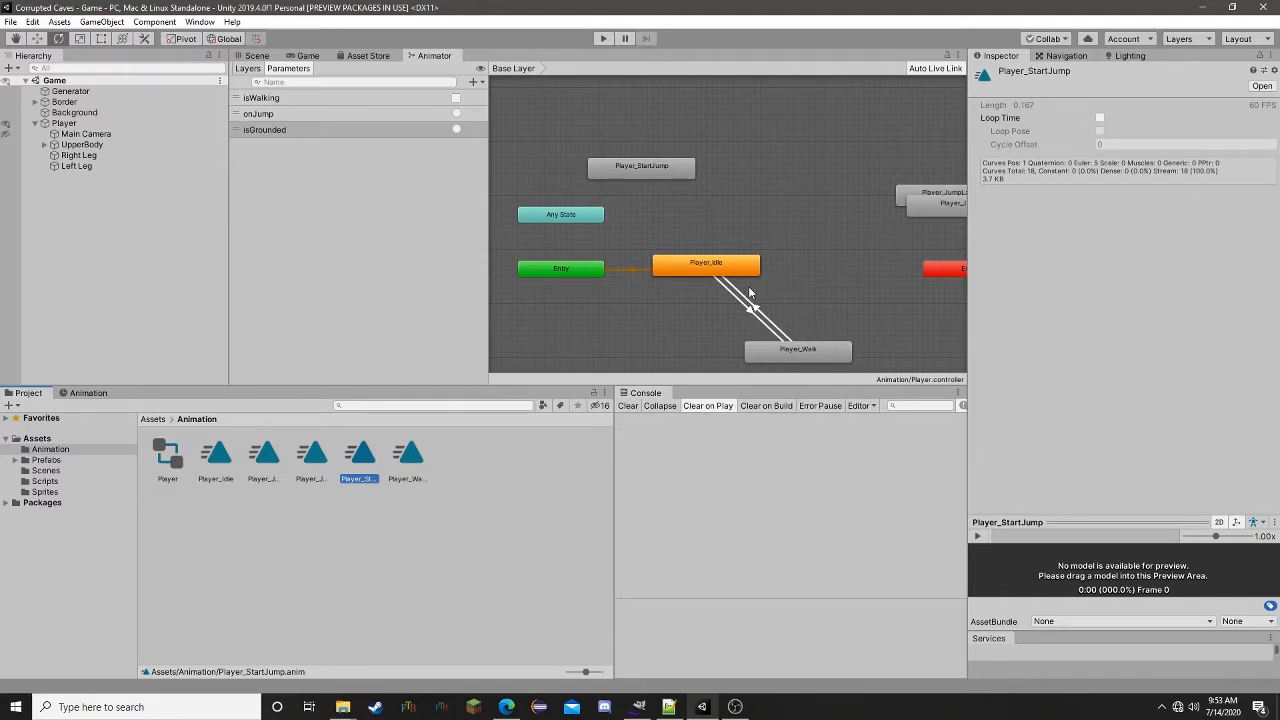
pyautogui.click(319, 458)
pyautogui.click(270, 458)
pyautogui.click(314, 457)
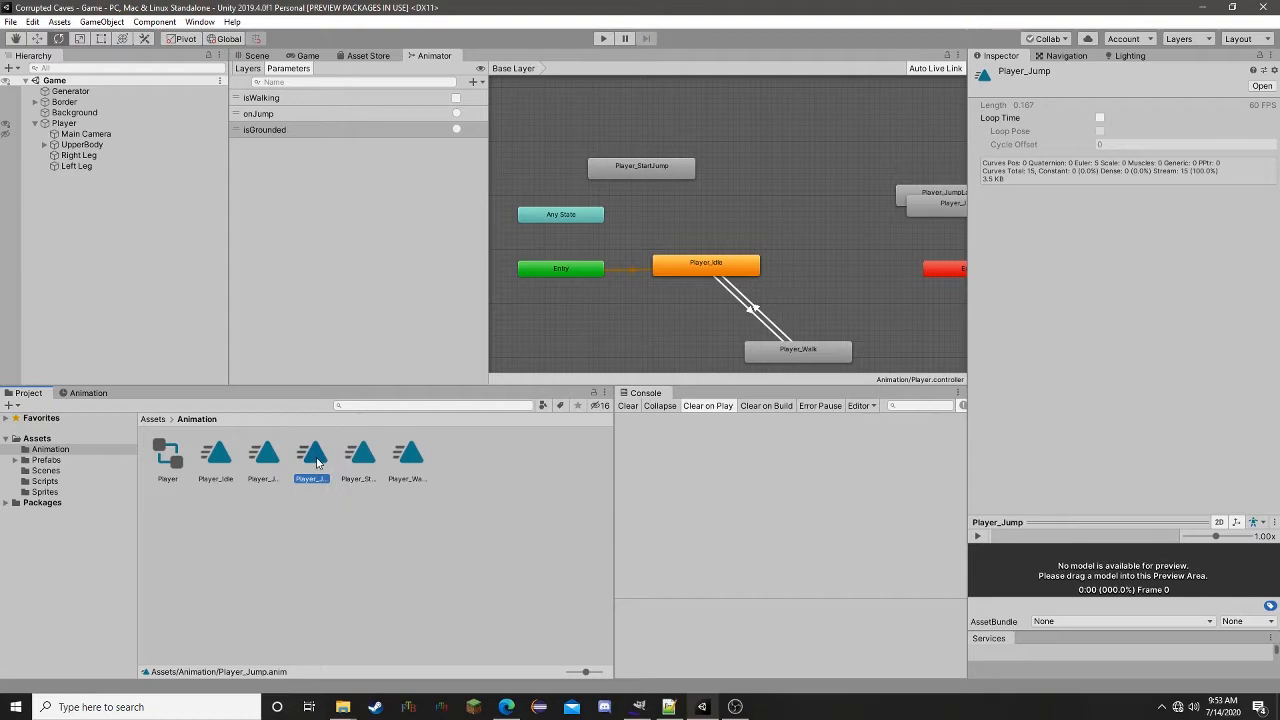
pyautogui.click(361, 455)
pyautogui.click(410, 475)
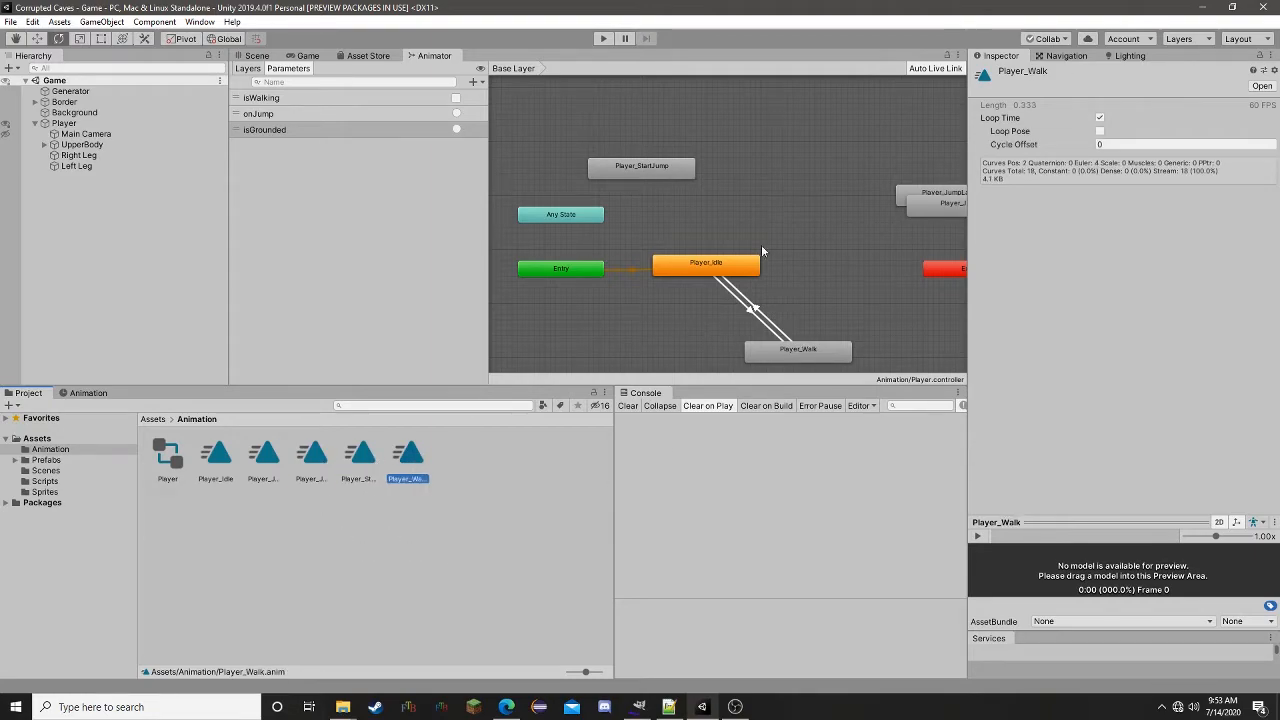
# - Create a transition from Any State to Player_StartJump
pyautogui.click(565, 212)
pyautogui.rightClick(587, 218)
pyautogui.click(632, 179)
pyautogui.click(581, 218)
pyautogui.rightClick(581, 218)
pyautogui.click(625, 228)
pyautogui.click(643, 174)
pyautogui.click(659, 174)
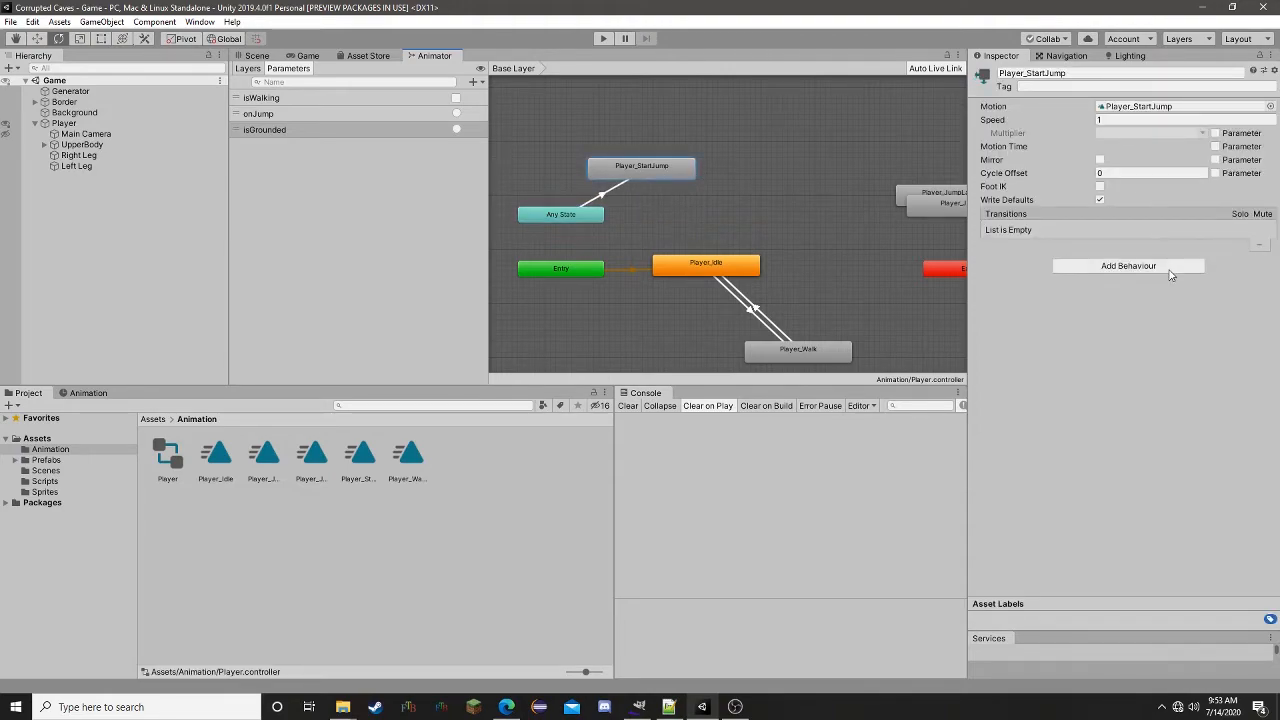
# - Add an onJump condition to the Any State to Player_StartJump transition
pyautogui.click(598, 197)
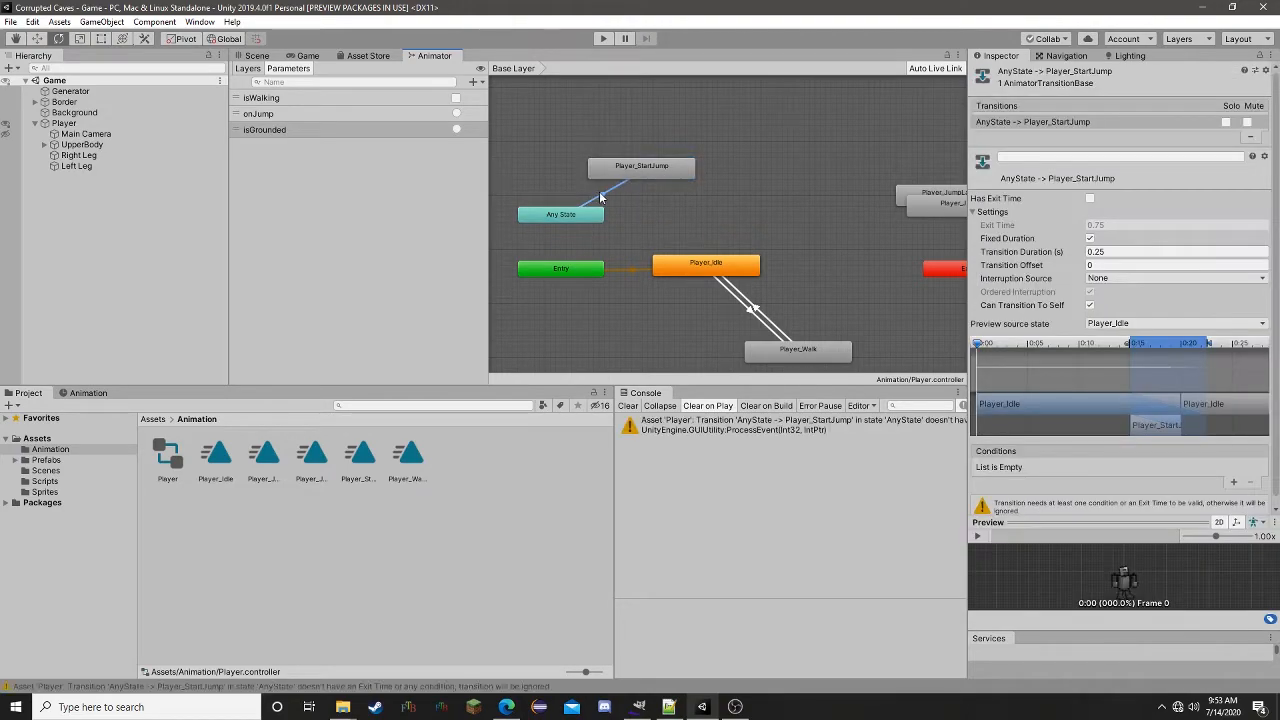
pyautogui.click(1233, 482)
pyautogui.click(1043, 470)
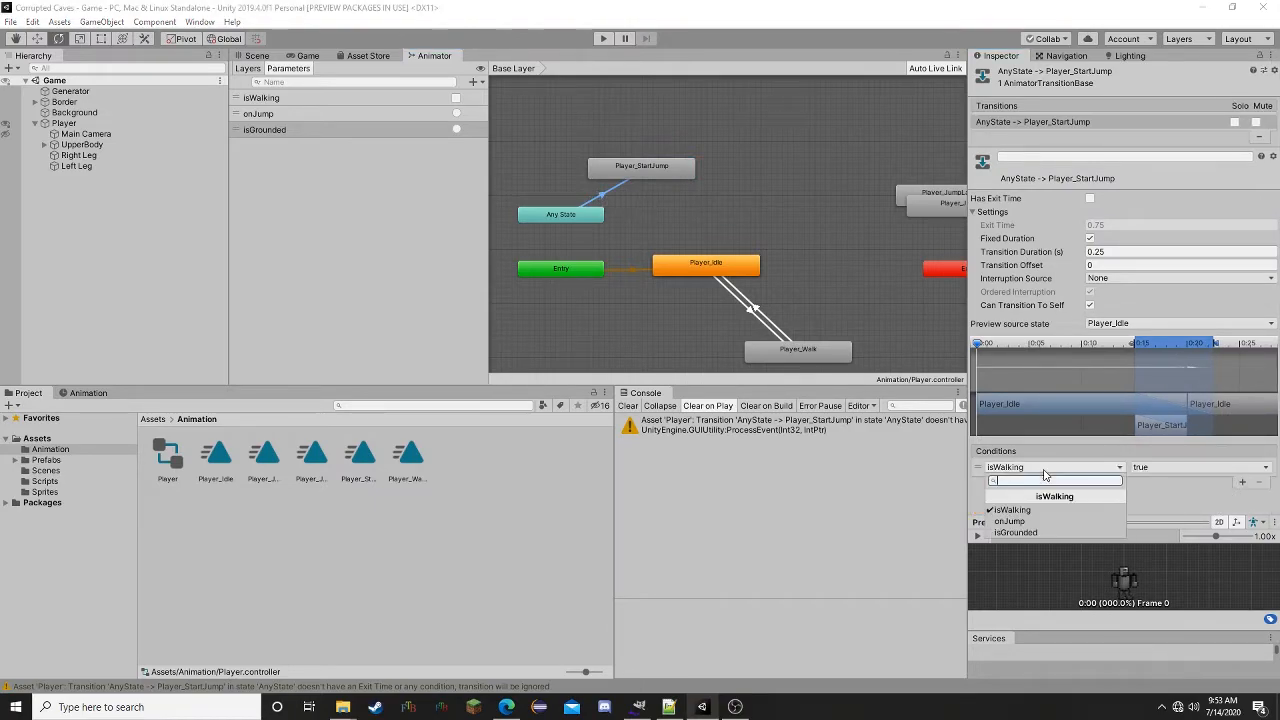
pyautogui.click(1030, 522)
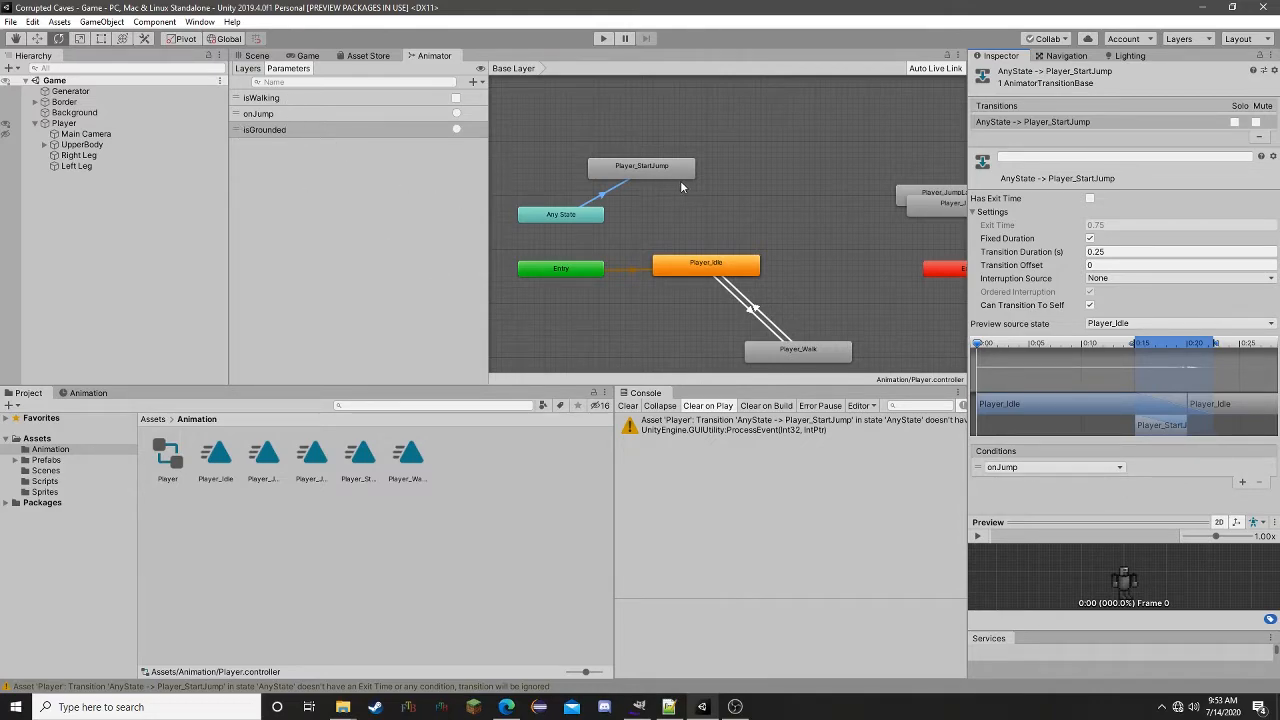
# - Place Player_Jump diagonally above Player_StartJump and create a transition from Player_StartJump to Player_Jump
pyautogui.moveTo(684, 172); pyautogui.dragTo(594, 183, button='middle')
pyautogui.click(590, 181)
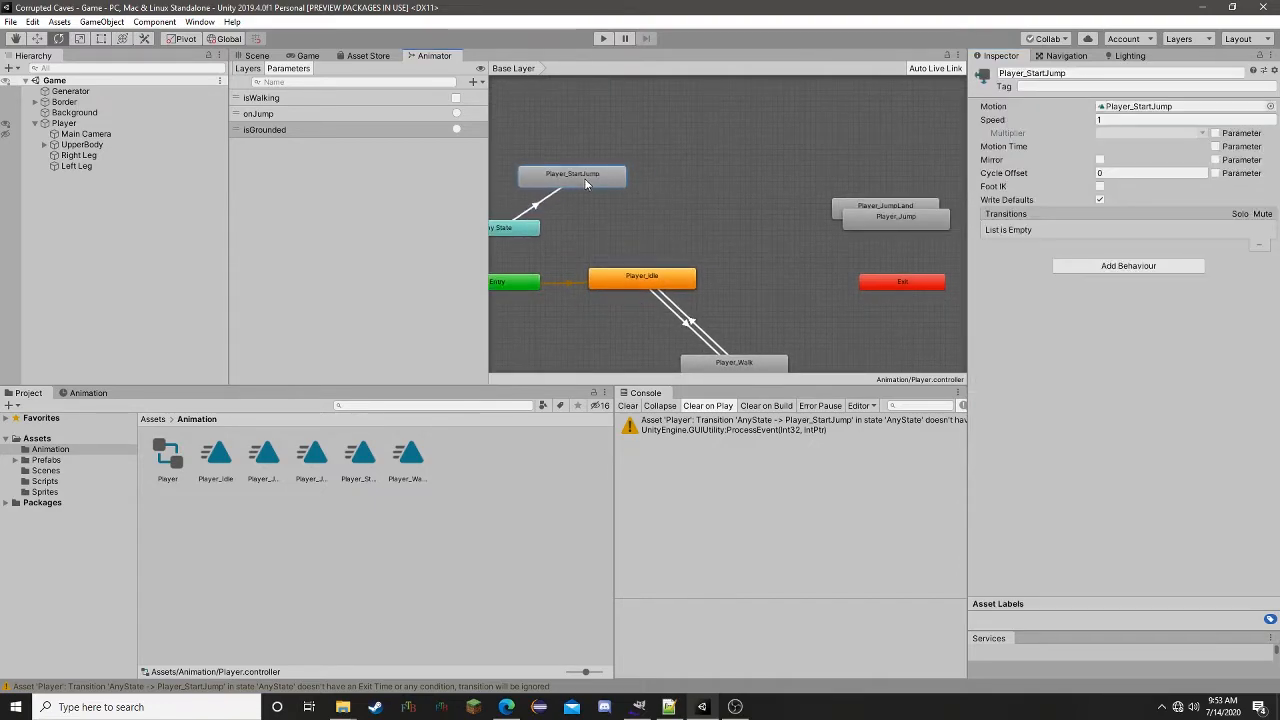
pyautogui.moveTo(732, 203); pyautogui.dragTo(781, 243, button='middle')
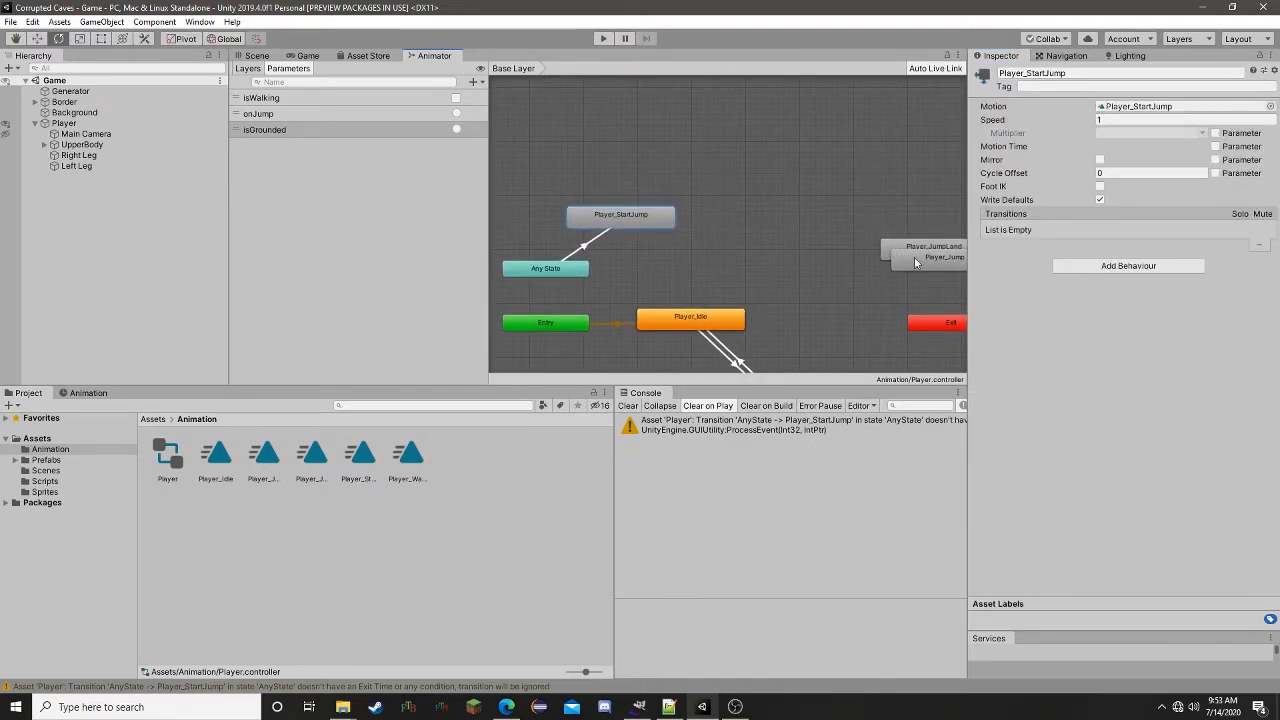
pyautogui.moveTo(914, 257); pyautogui.dragTo(671, 166)
pyautogui.rightClick(645, 214)
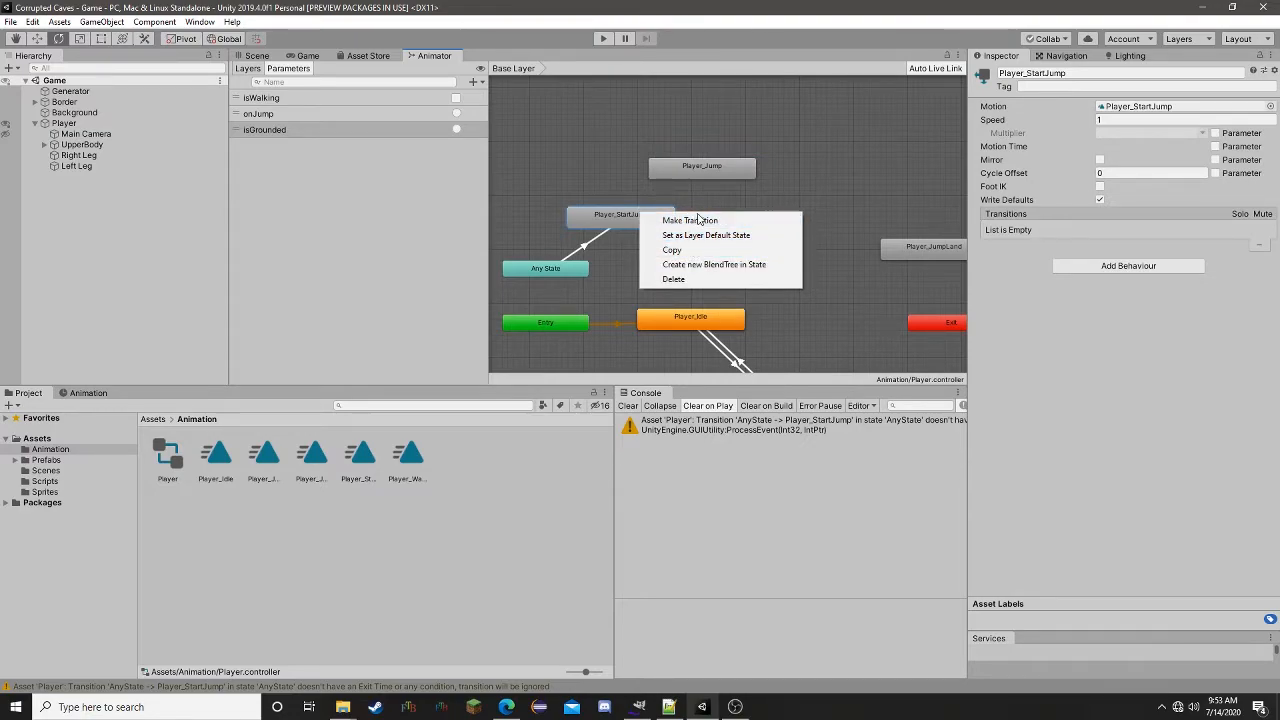
pyautogui.click(691, 221)
pyautogui.click(691, 174)
pyautogui.click(709, 174)
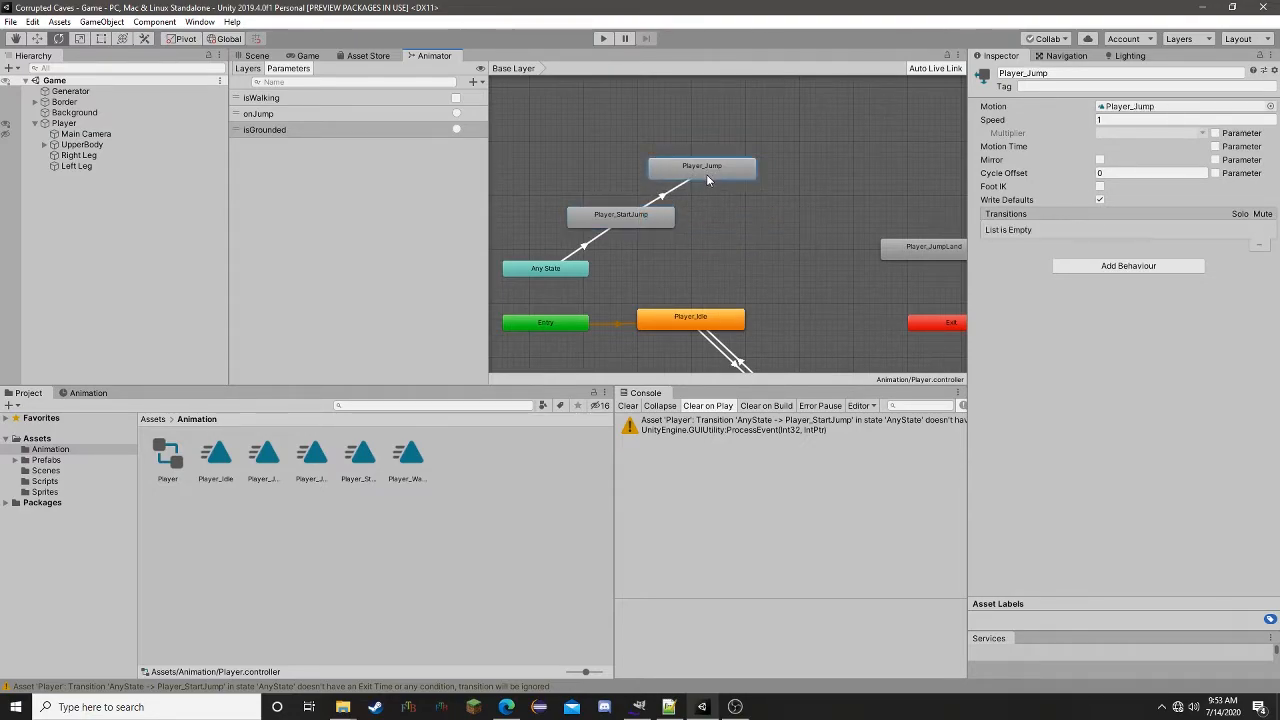
# - Set the transition duration of the Any State to Player_StartJump transition to 0.1 s
pyautogui.click(665, 194)
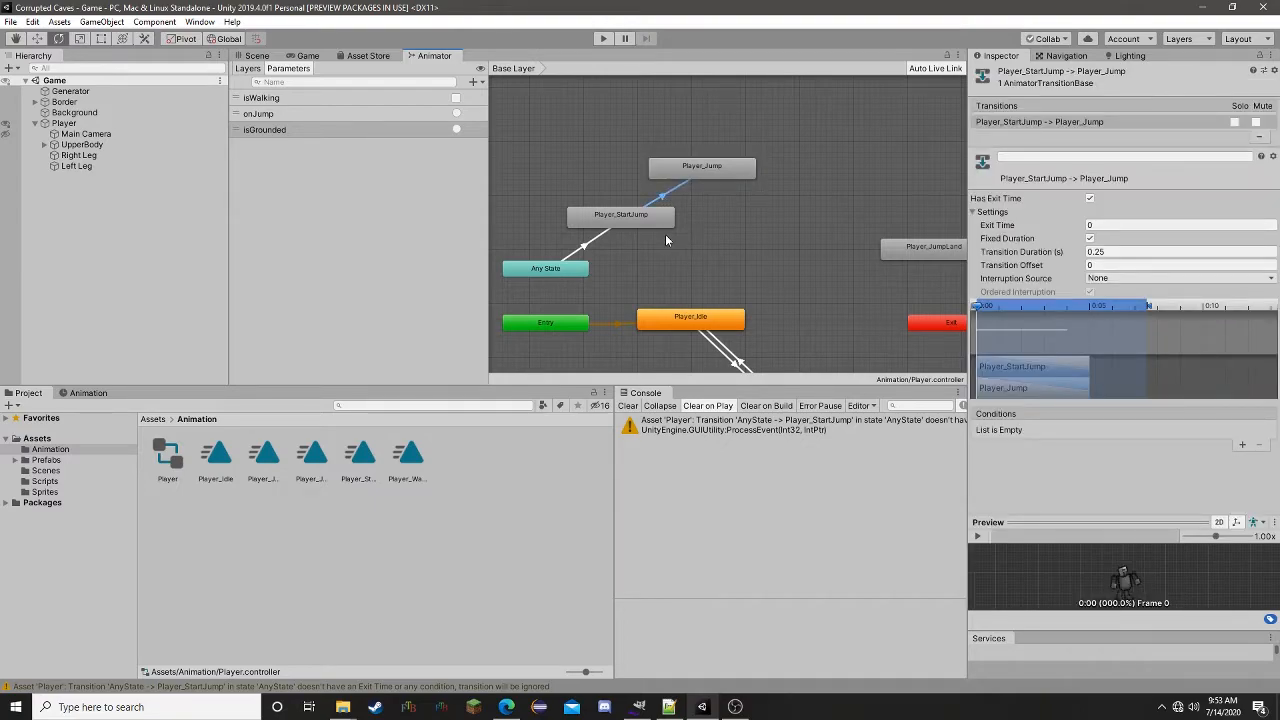
pyautogui.rightClick(663, 200)
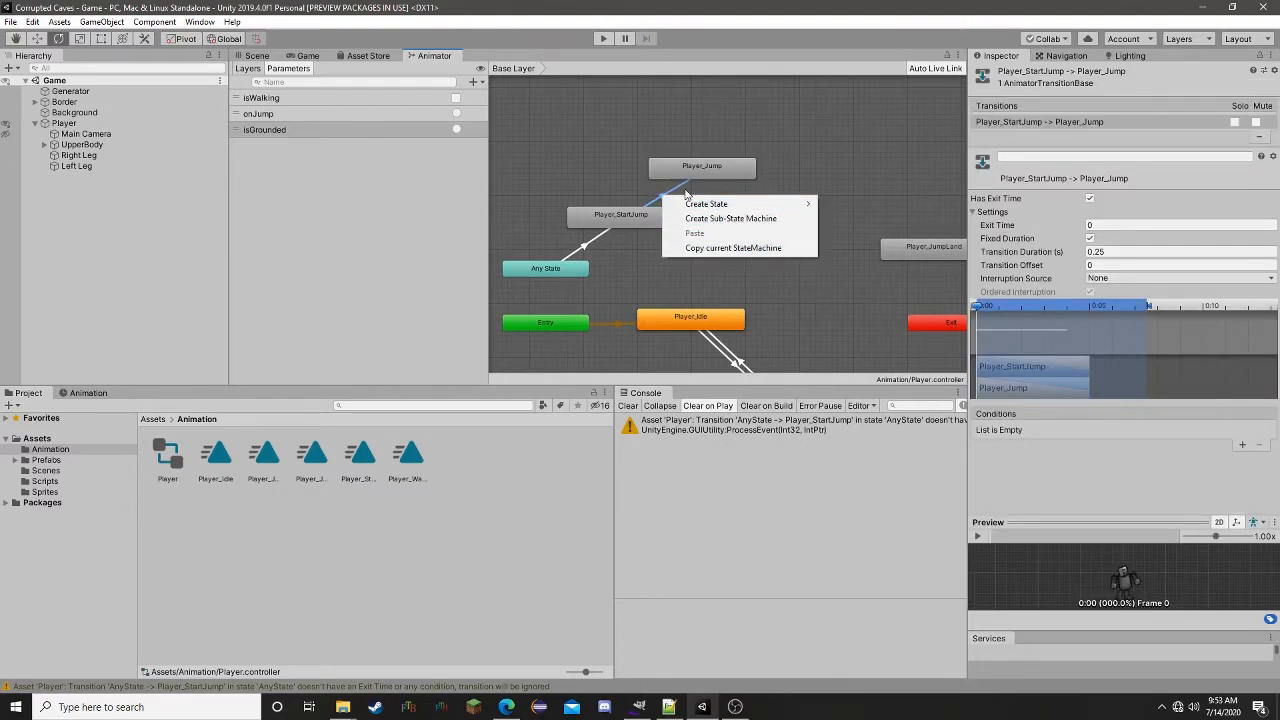
pyautogui.click(650, 200)
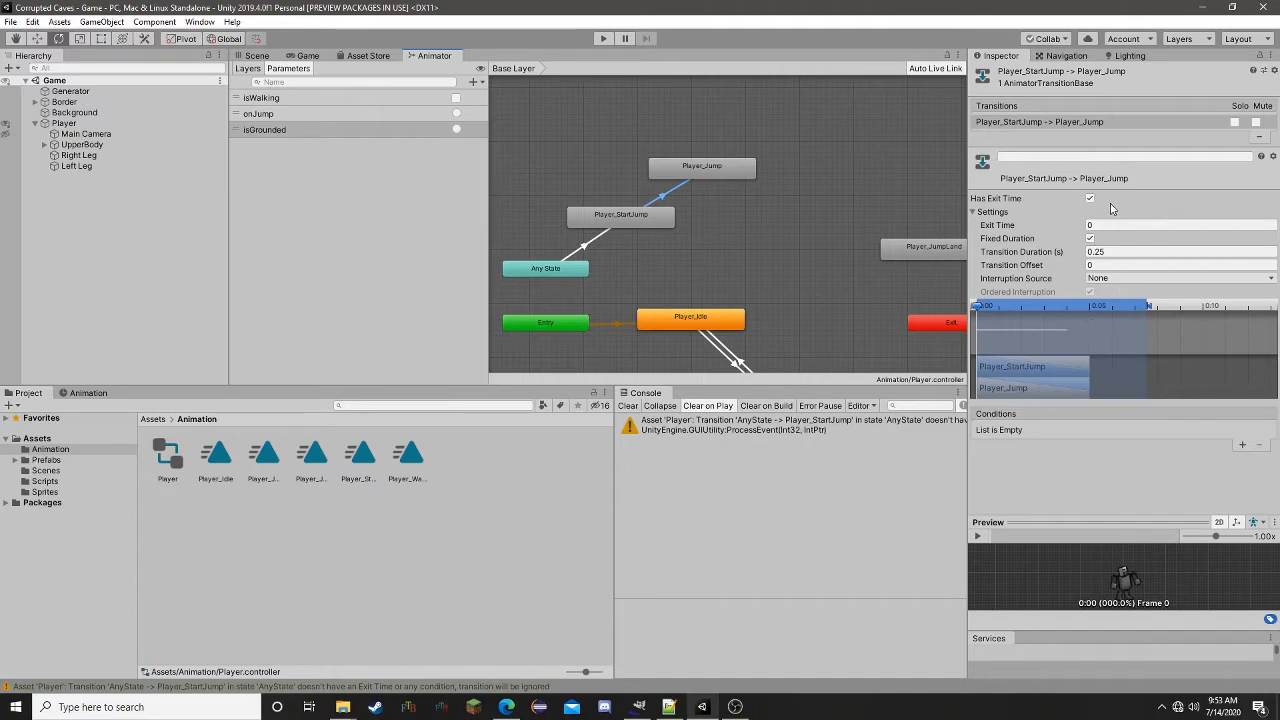
pyautogui.click(584, 248)
pyautogui.click(1138, 253)
pyautogui.write('0.1')
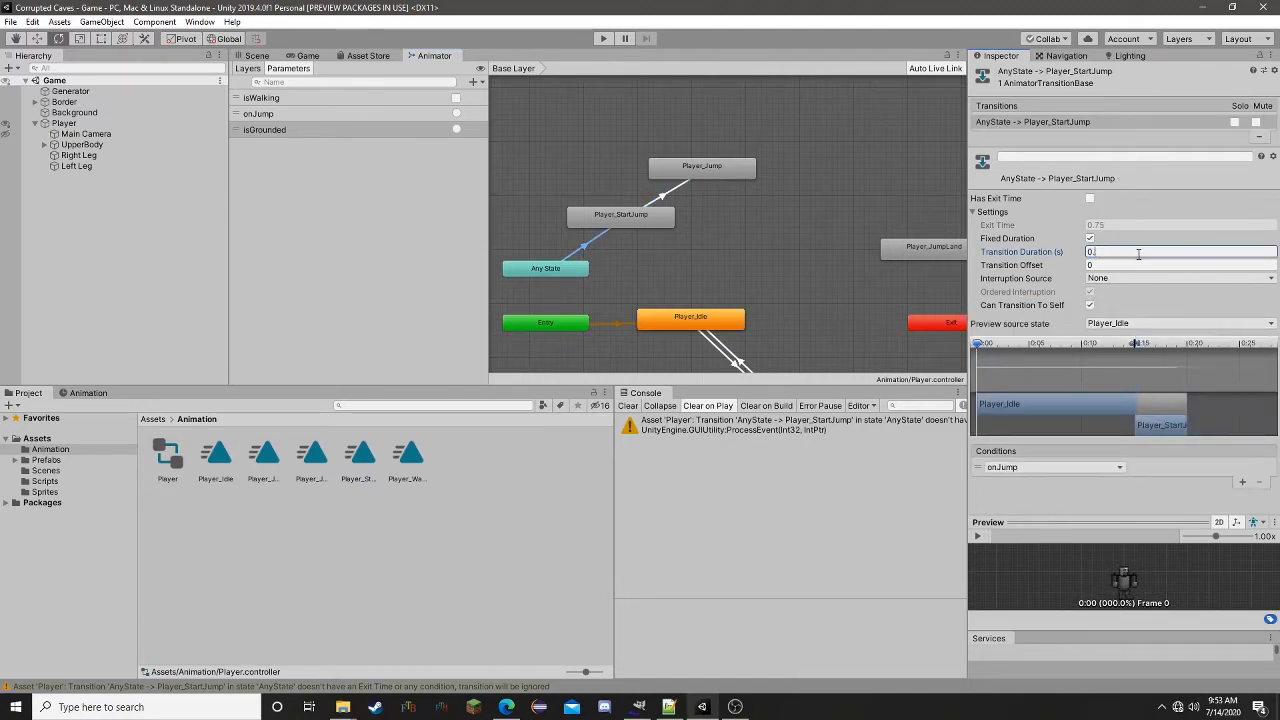
# - Disable Has Exit Time on the Player_StartJump to Player_Jump transition and add an isGrounded condition to it
pyautogui.click(672, 210)
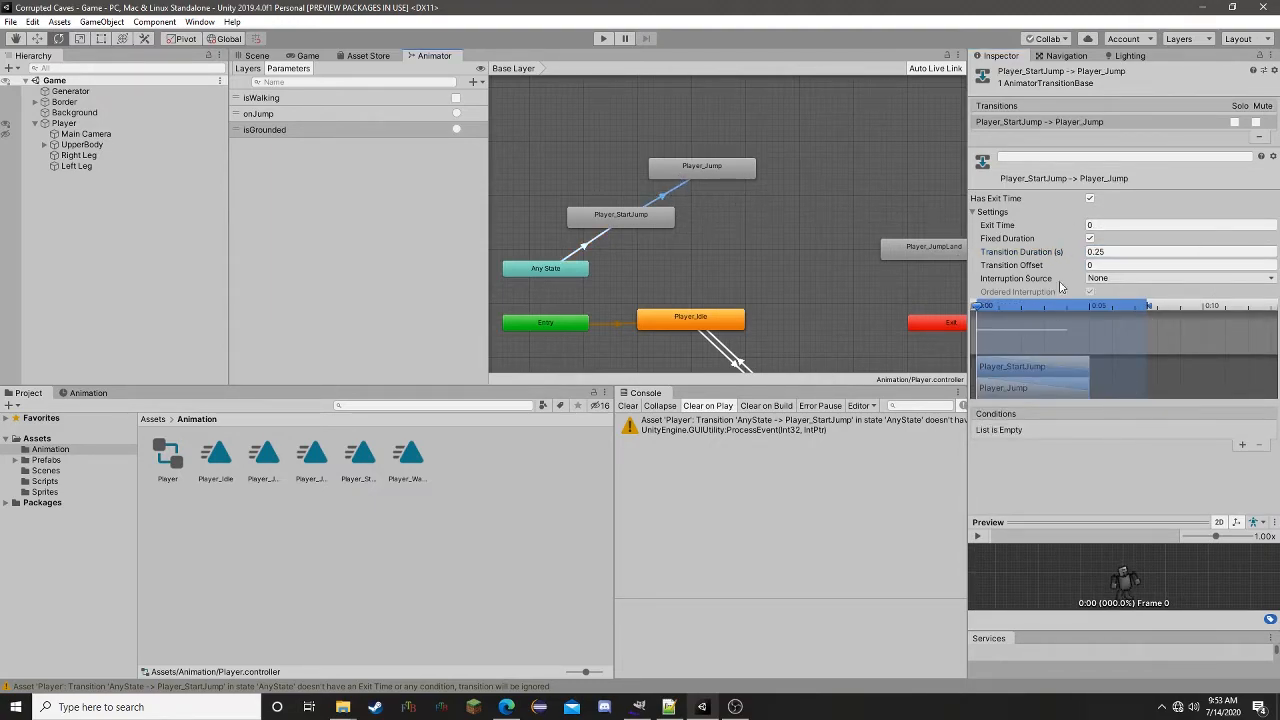
pyautogui.click(1090, 199)
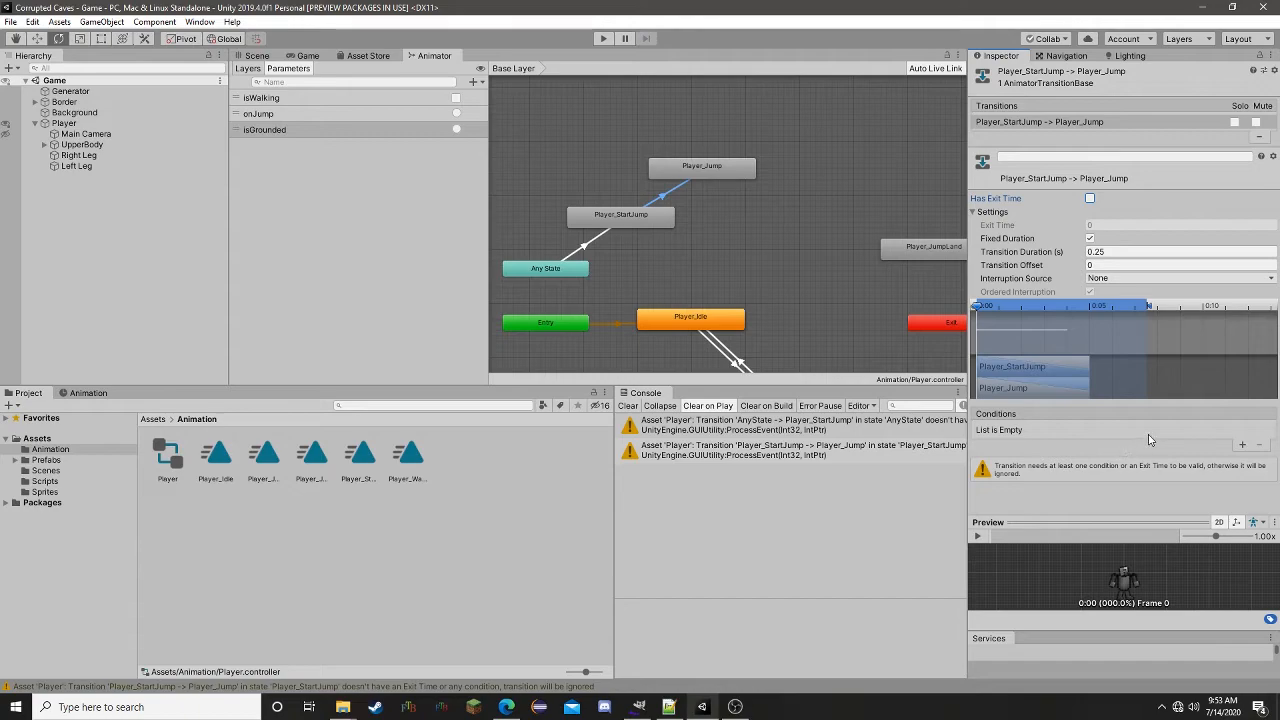
pyautogui.click(1242, 444)
pyautogui.click(1056, 431)
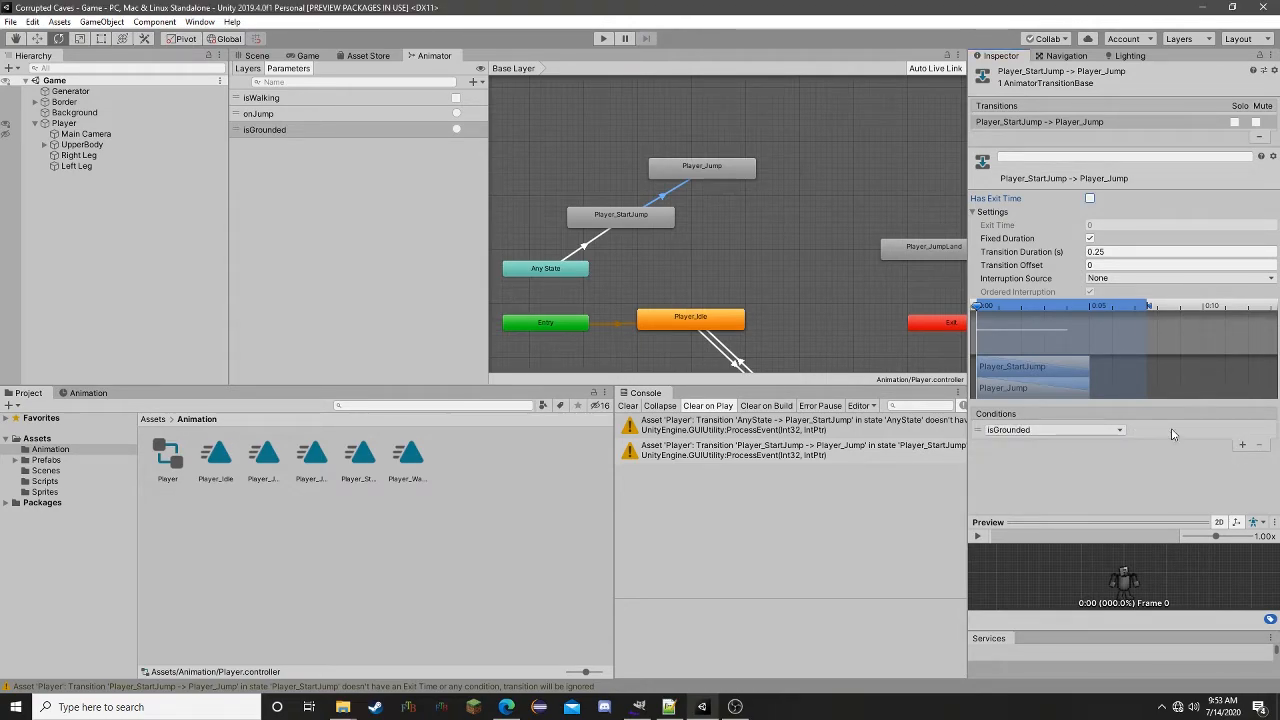
# - Delete the isGrounded trigger parameter and recreate it as a Bool parameter named isGrounded
pyautogui.rightClick(390, 135)
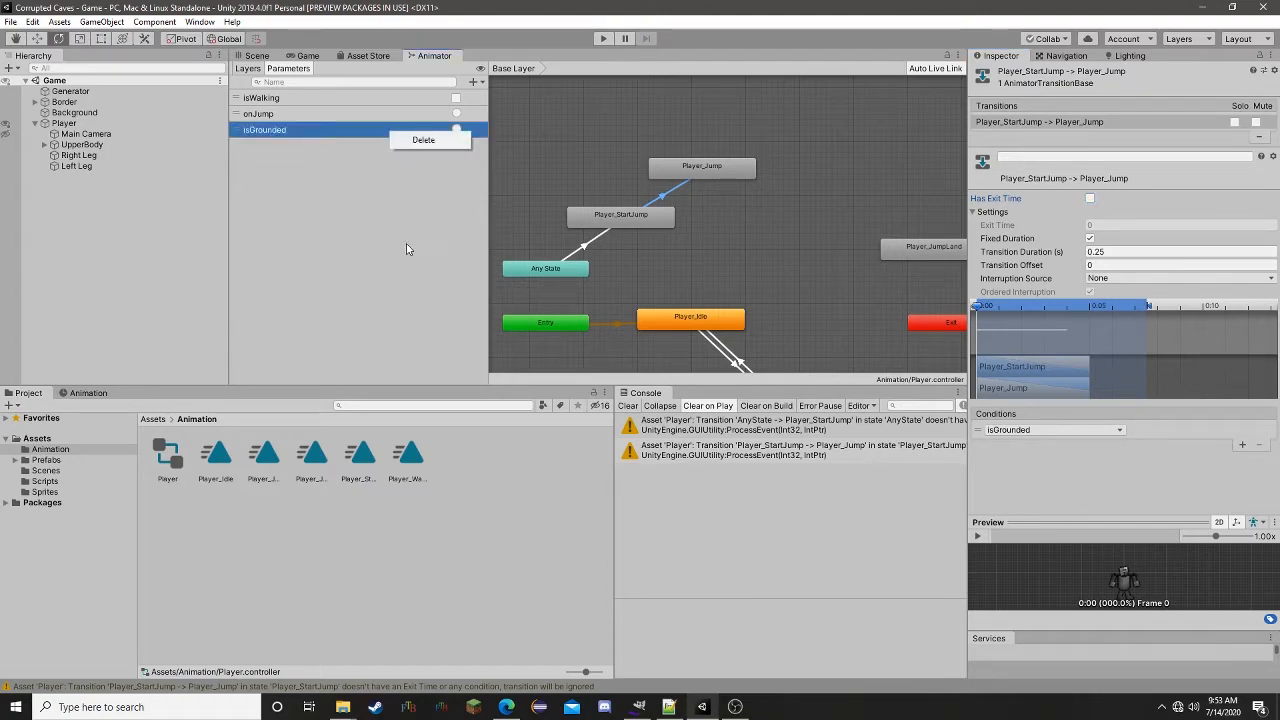
pyautogui.click(415, 140)
pyautogui.click(677, 381)
pyautogui.click(473, 81)
pyautogui.click(493, 128)
pyautogui.write('isgrou')
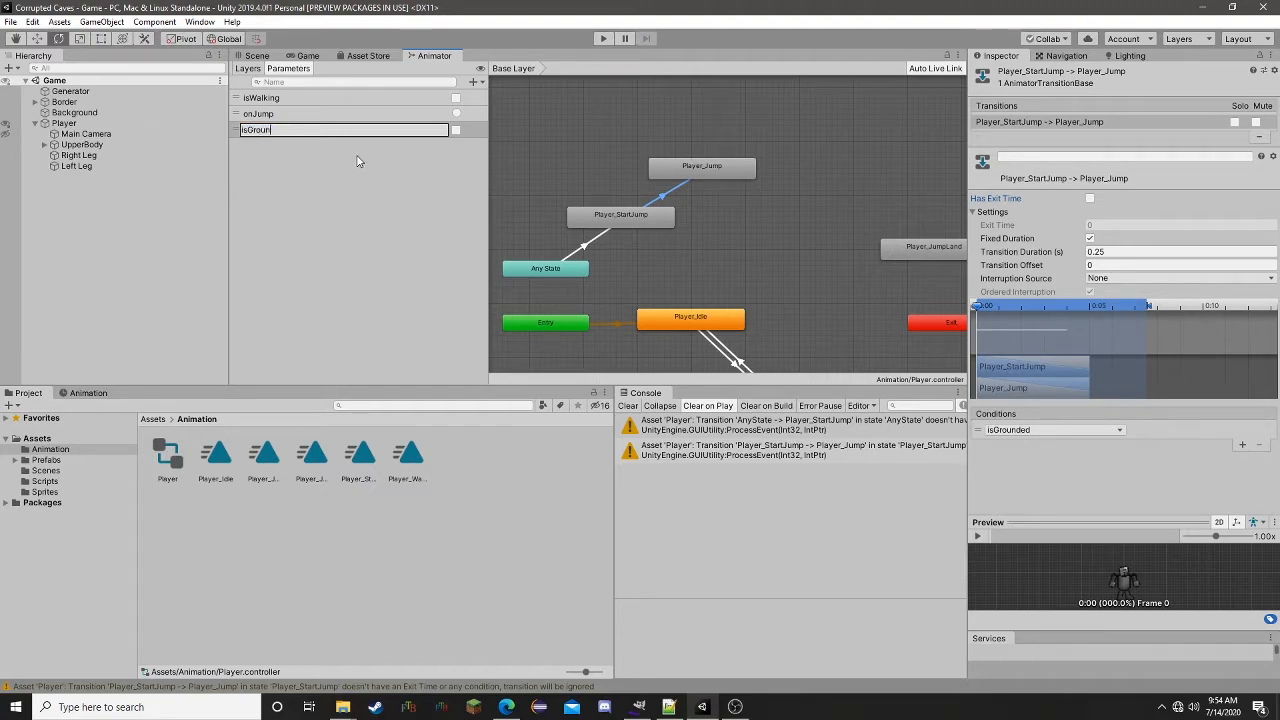
pyautogui.press('Return')
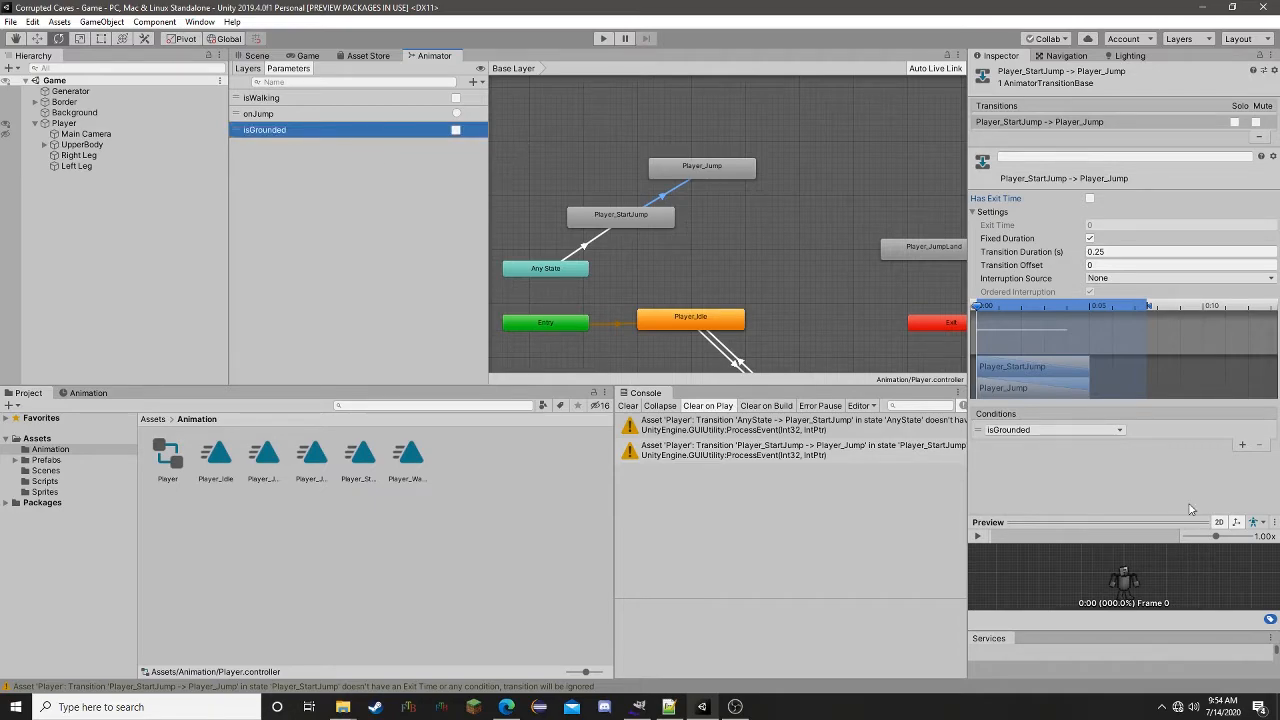
# - Set the isGrounded condition of the Player_StartJump to Player_Jump transition to false
pyautogui.click(1182, 431)
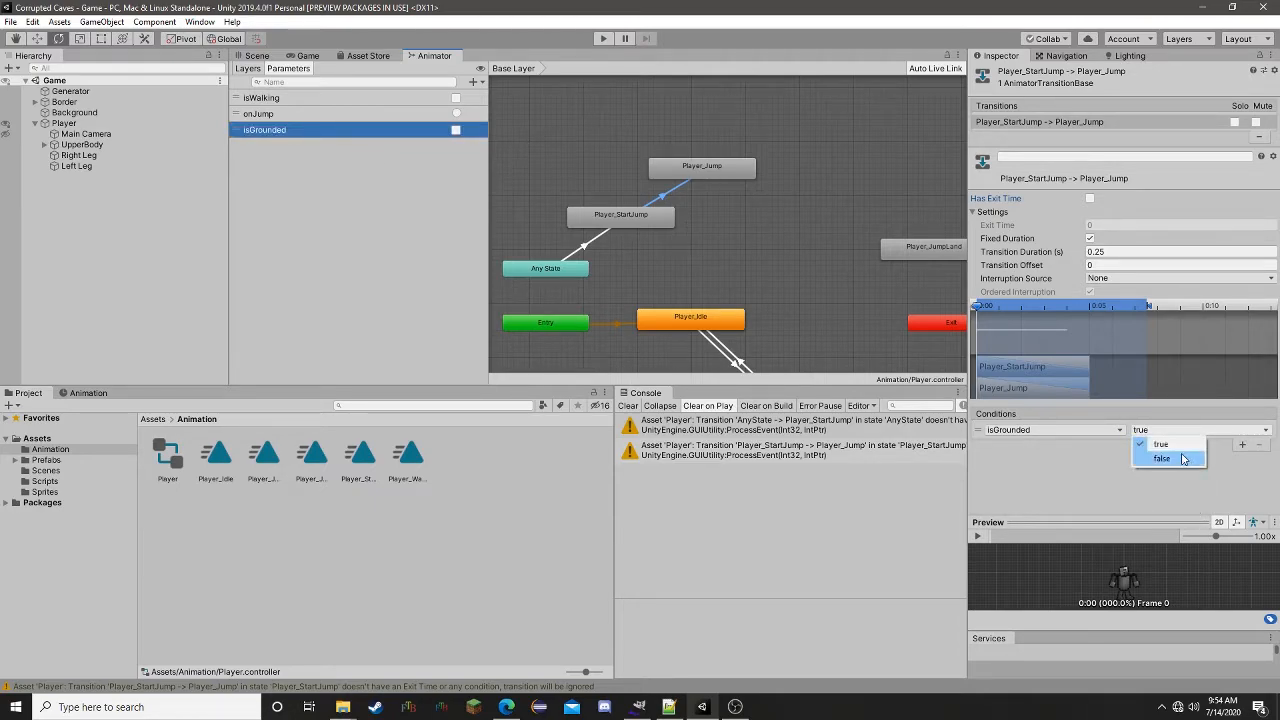
pyautogui.click(1162, 458)
pyautogui.click(702, 170)
pyautogui.click(681, 186)
# - Move the Player_JumpLand state close to Player_Jump, diagonally below it, and select Player_Jump
pyautogui.moveTo(797, 195); pyautogui.dragTo(717, 196, button='middle')
pyautogui.click(693, 172)
pyautogui.moveTo(870, 246); pyautogui.dragTo(762, 208)
pyautogui.click(687, 173)
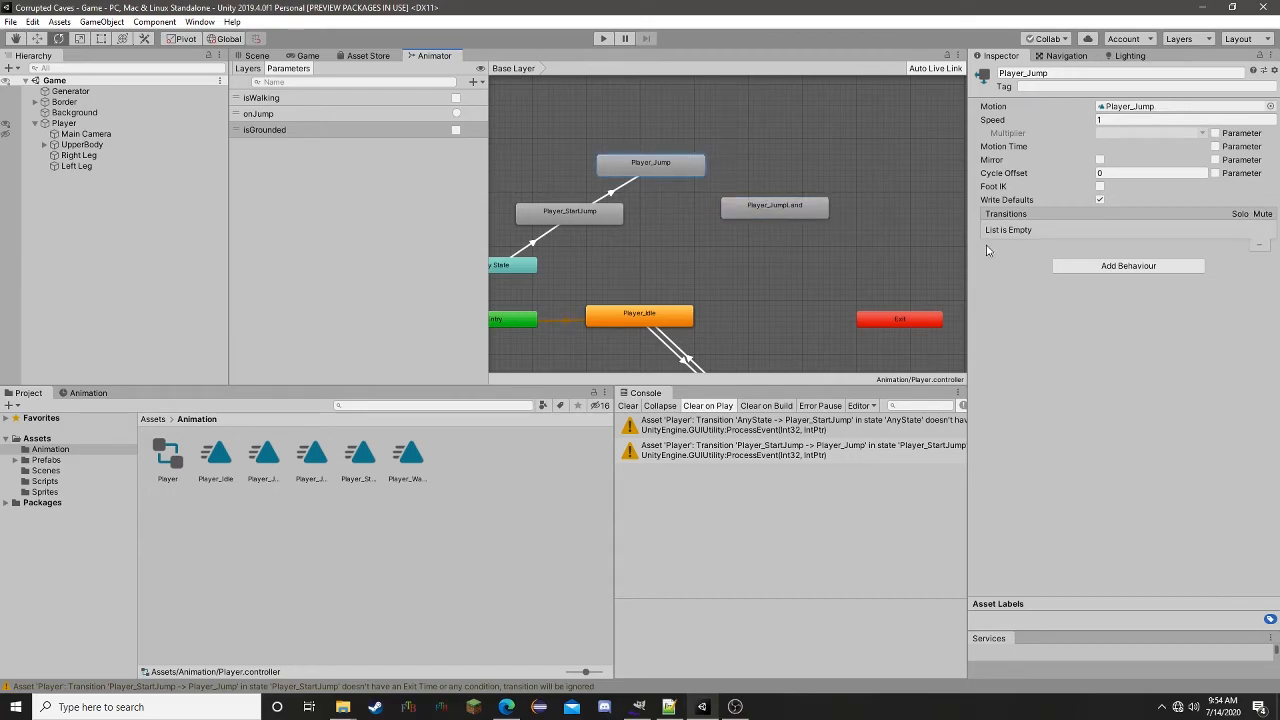
# - Create a transition from Player_Jump to Player_JumpLand with Has Exit Time disabled and a transition duration of 0.1 s
pyautogui.rightClick(660, 175)
pyautogui.click(695, 181)
pyautogui.click(757, 209)
pyautogui.click(727, 191)
pyautogui.click(1090, 198)
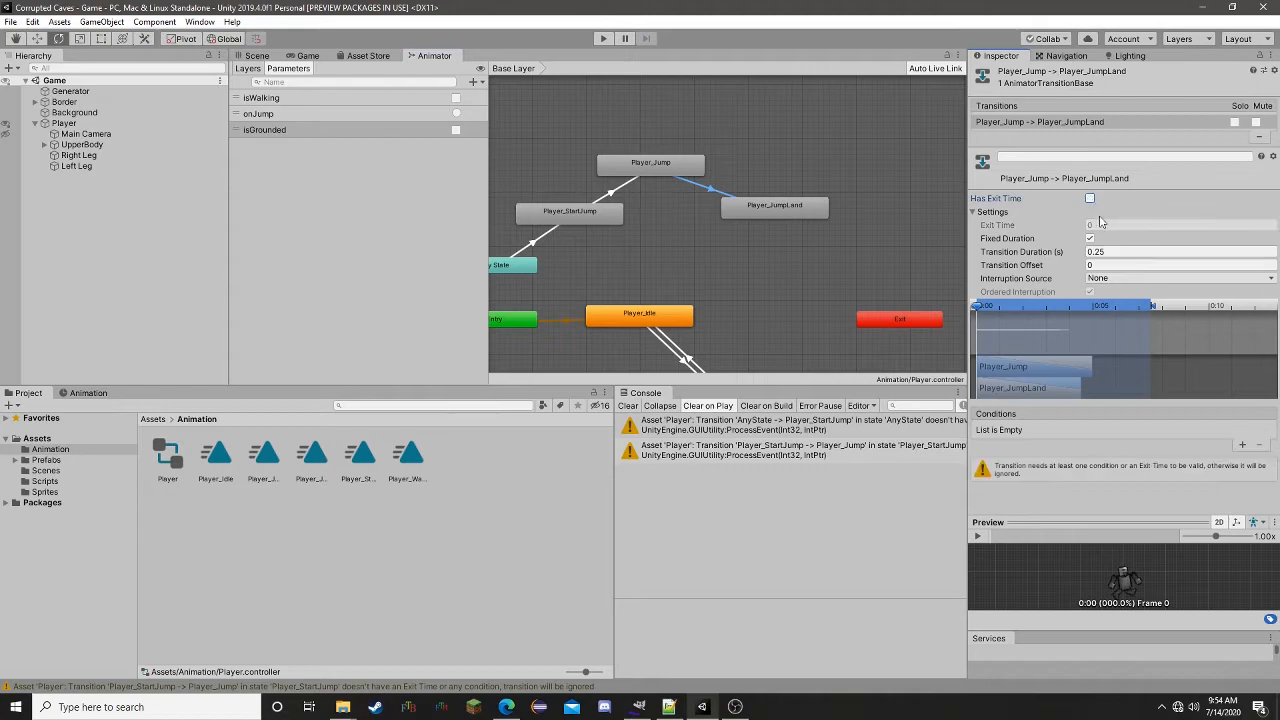
pyautogui.click(1118, 254)
pyautogui.write('0.1')
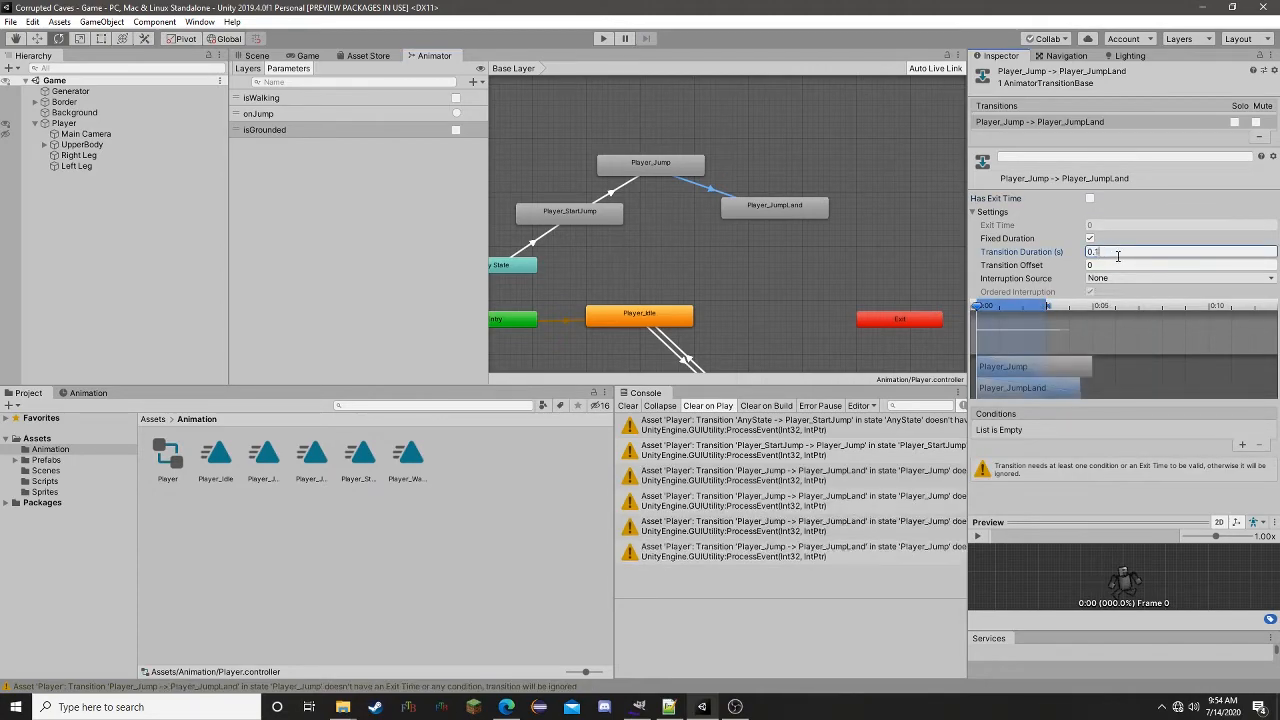
# - Add an isGrounded condition set to true to the Player_Jump to Player_JumpLand transition
pyautogui.click(1242, 444)
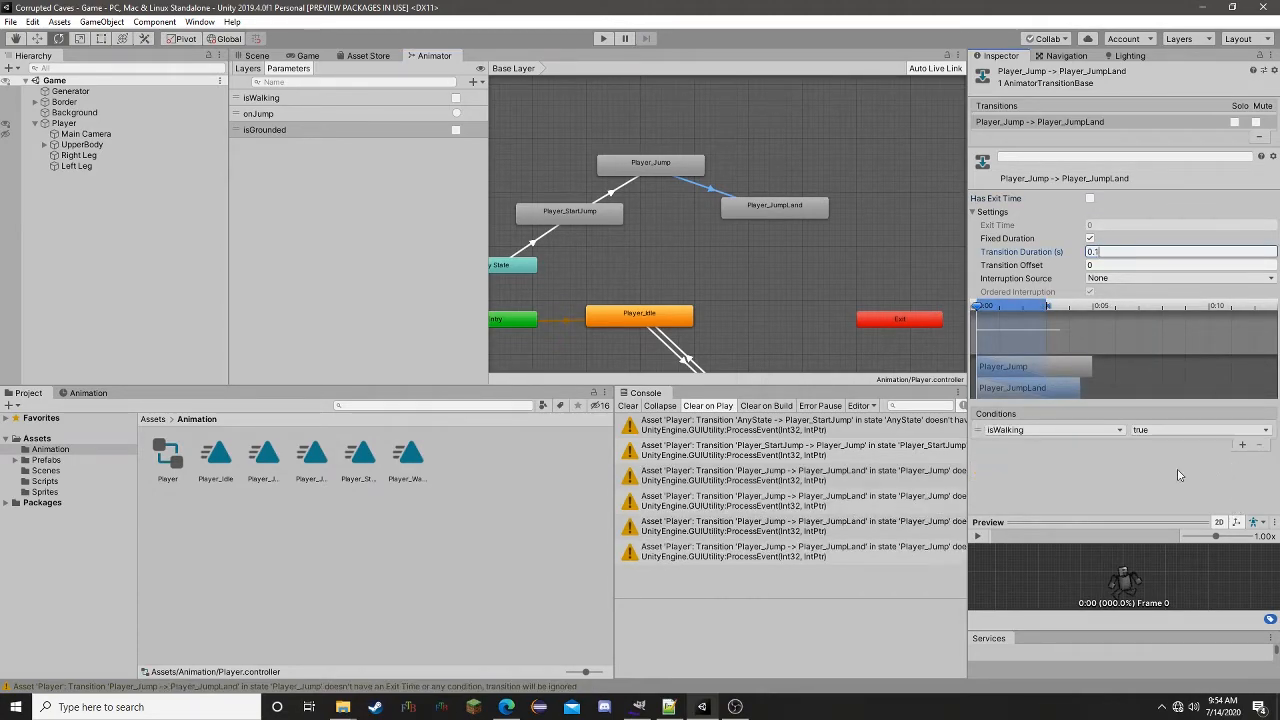
pyautogui.click(1050, 432)
pyautogui.click(1037, 497)
pyautogui.click(1150, 432)
pyautogui.click(1058, 474)
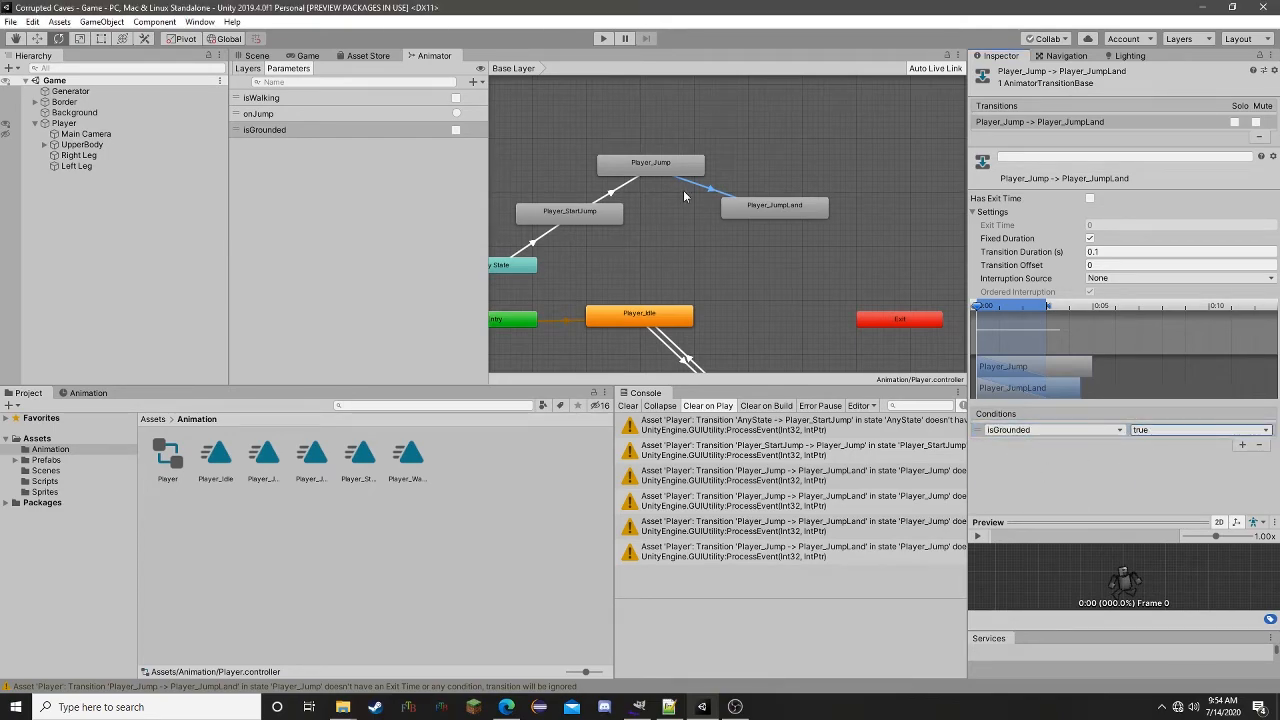
# - Create a transition from Player_JumpLand to Player_Idle and give it an isWalking condition set to false
pyautogui.click(760, 212)
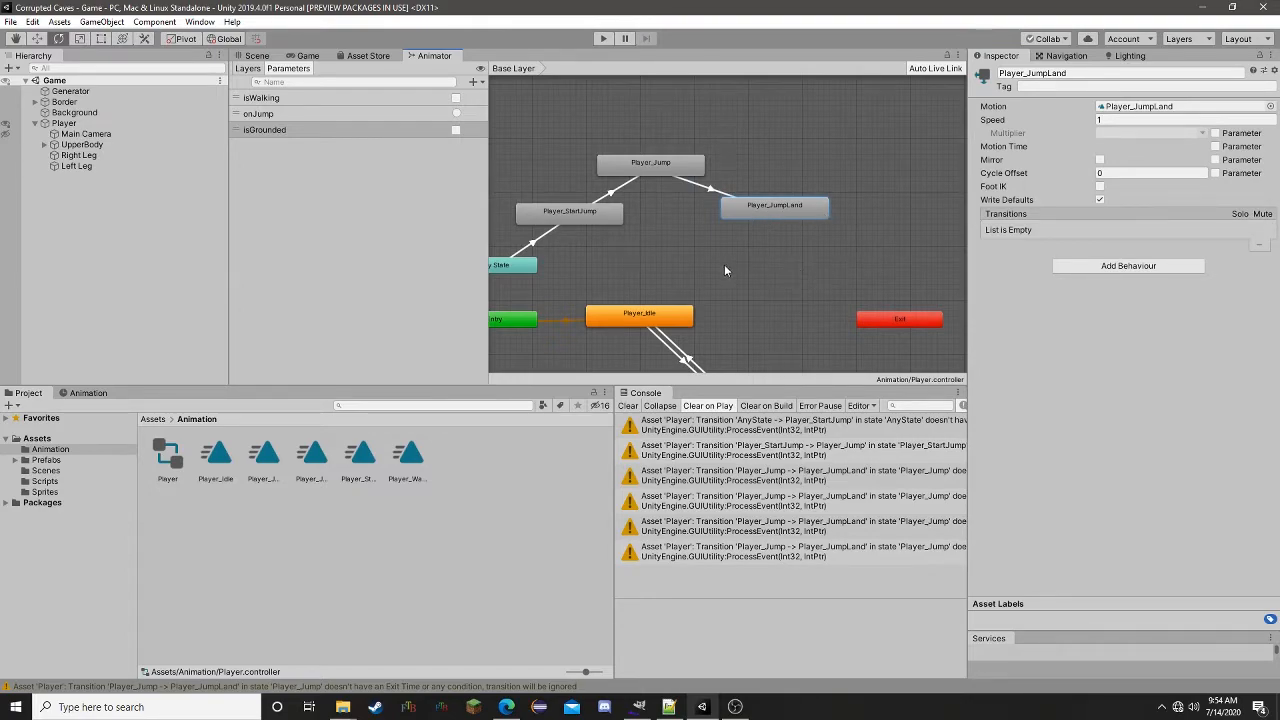
pyautogui.moveTo(746, 296); pyautogui.dragTo(723, 197, button='middle')
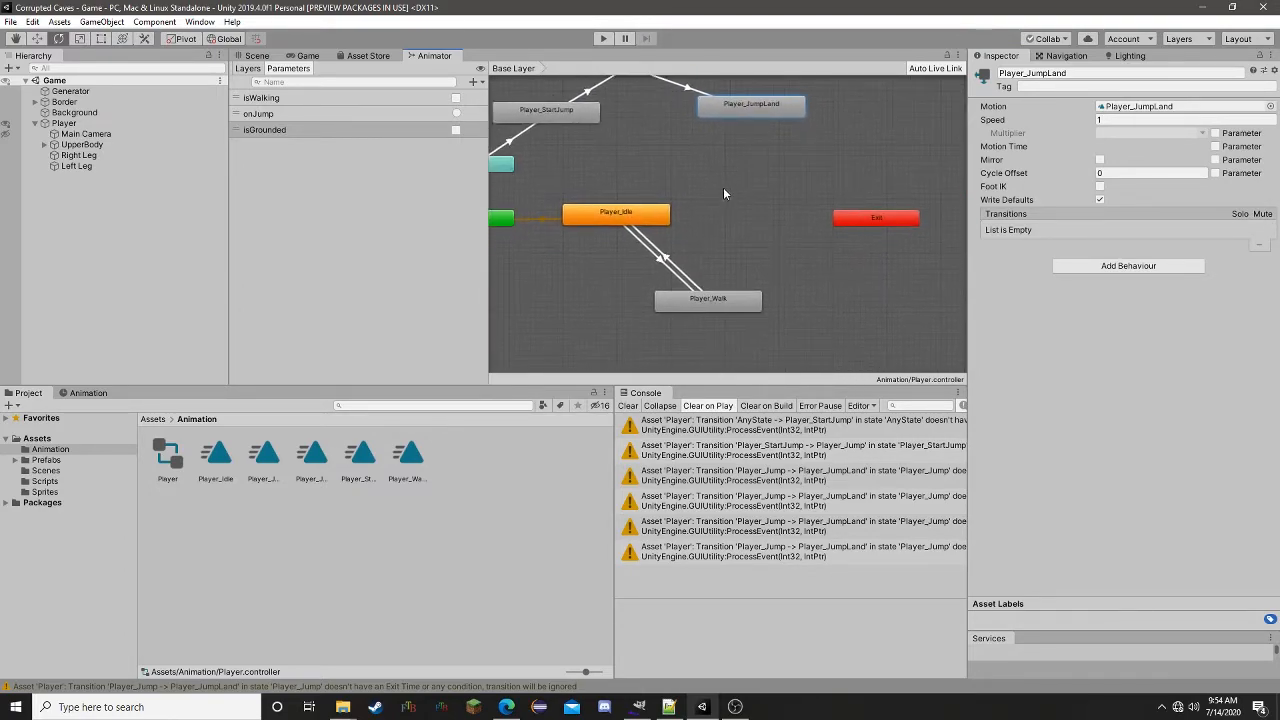
pyautogui.rightClick(741, 108)
pyautogui.click(765, 117)
pyautogui.click(632, 213)
pyautogui.click(670, 170)
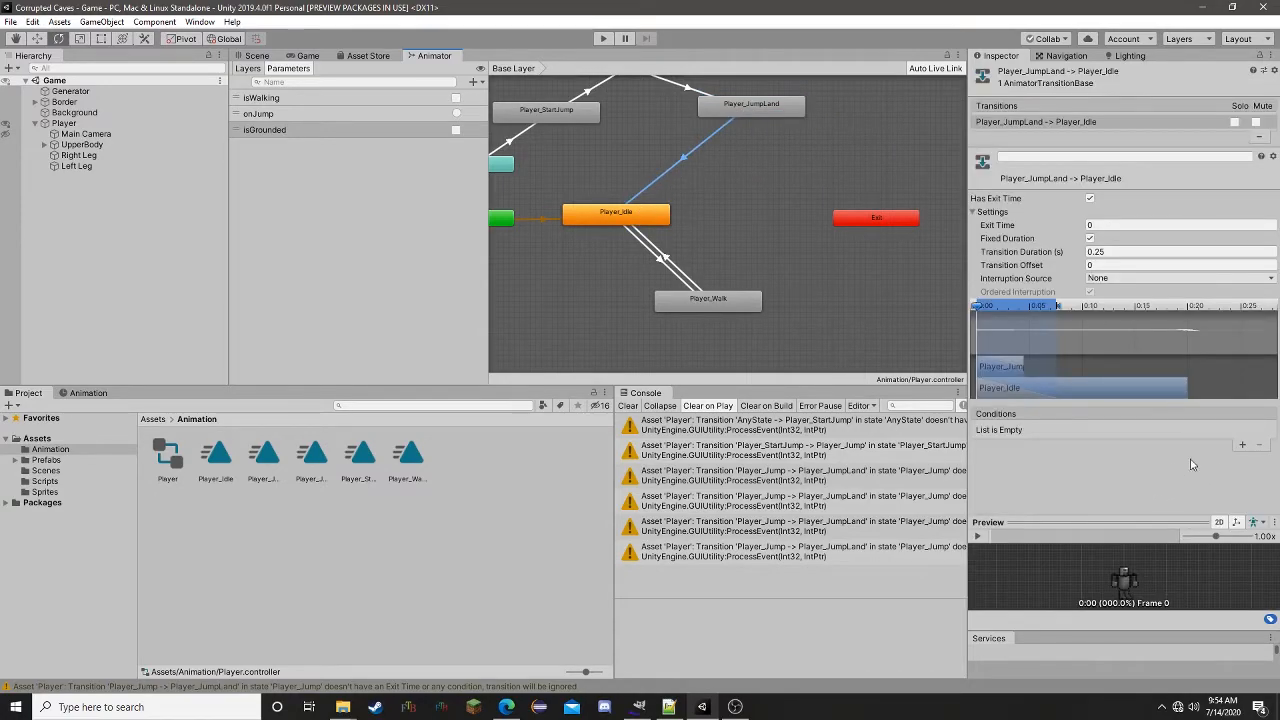
pyautogui.click(1243, 446)
pyautogui.click(1180, 430)
pyautogui.click(1150, 464)
# - Create a transition from Player_JumpLand to Player_Walk
pyautogui.click(628, 220)
pyautogui.click(734, 111)
pyautogui.rightClick(735, 112)
pyautogui.click(785, 121)
pyautogui.click(711, 300)
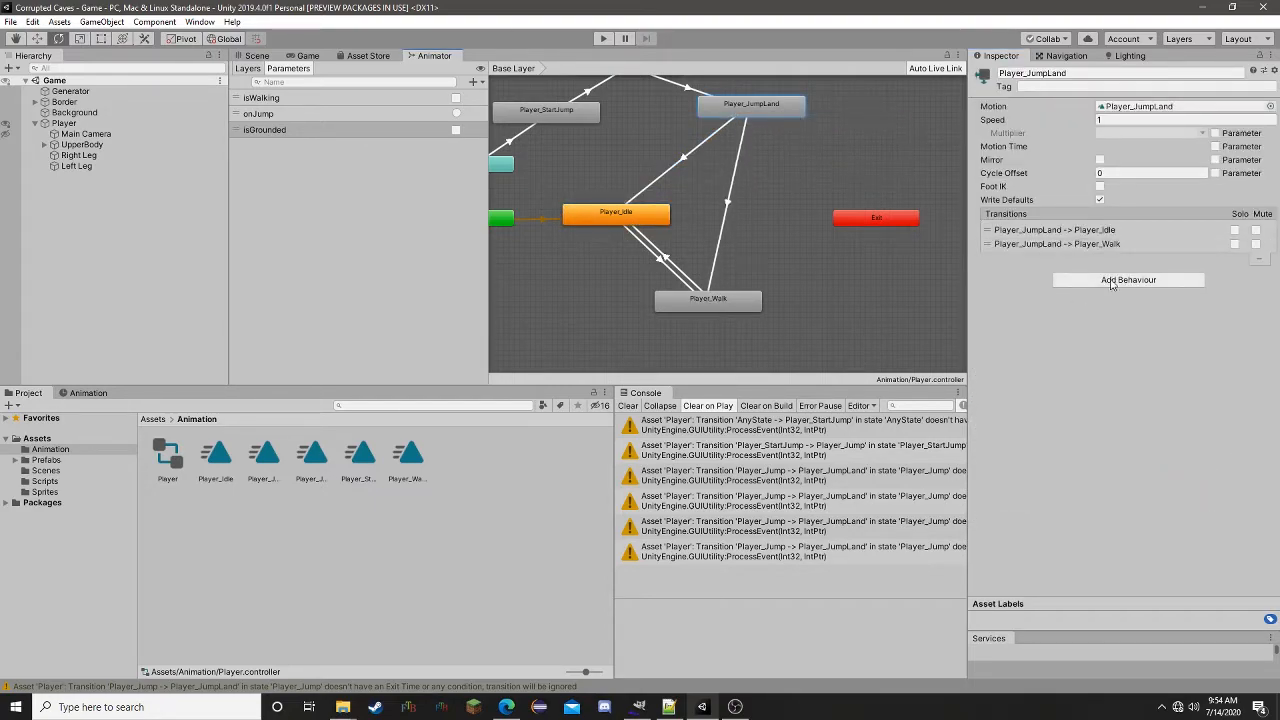
# - Disable Has Exit Time on the Player_JumpLand to Player_Idle transition and set its transition duration to 0.1 s
pyautogui.click(685, 158)
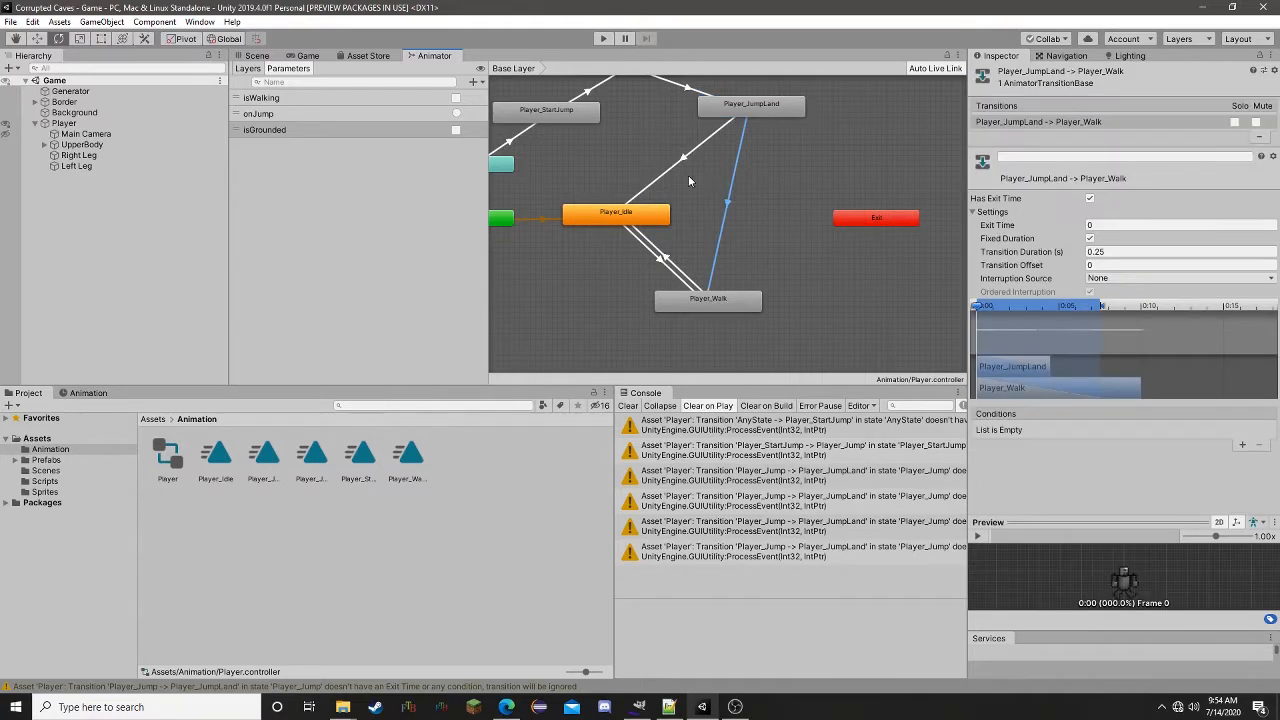
pyautogui.click(1090, 198)
pyautogui.click(1113, 251)
pyautogui.write('0.1')
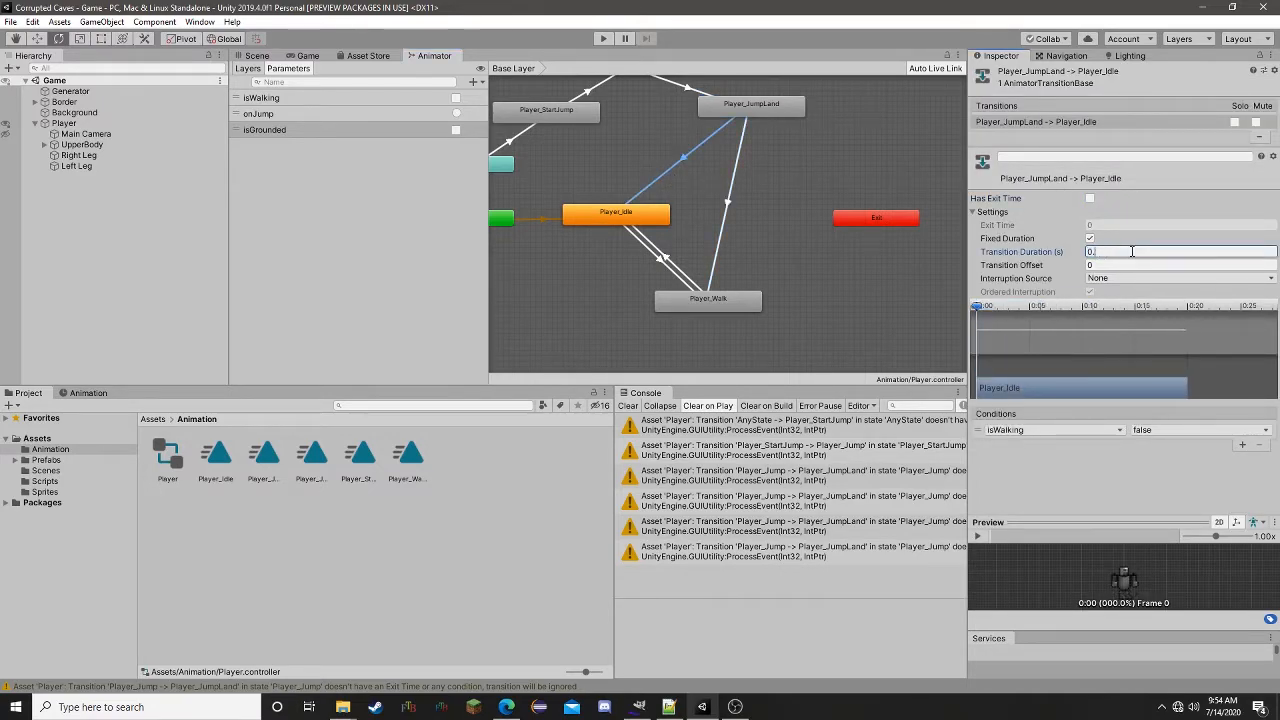
# - Add an isWalking condition set to true to the Player_JumpLand to Player_Walk transition
pyautogui.click(726, 111)
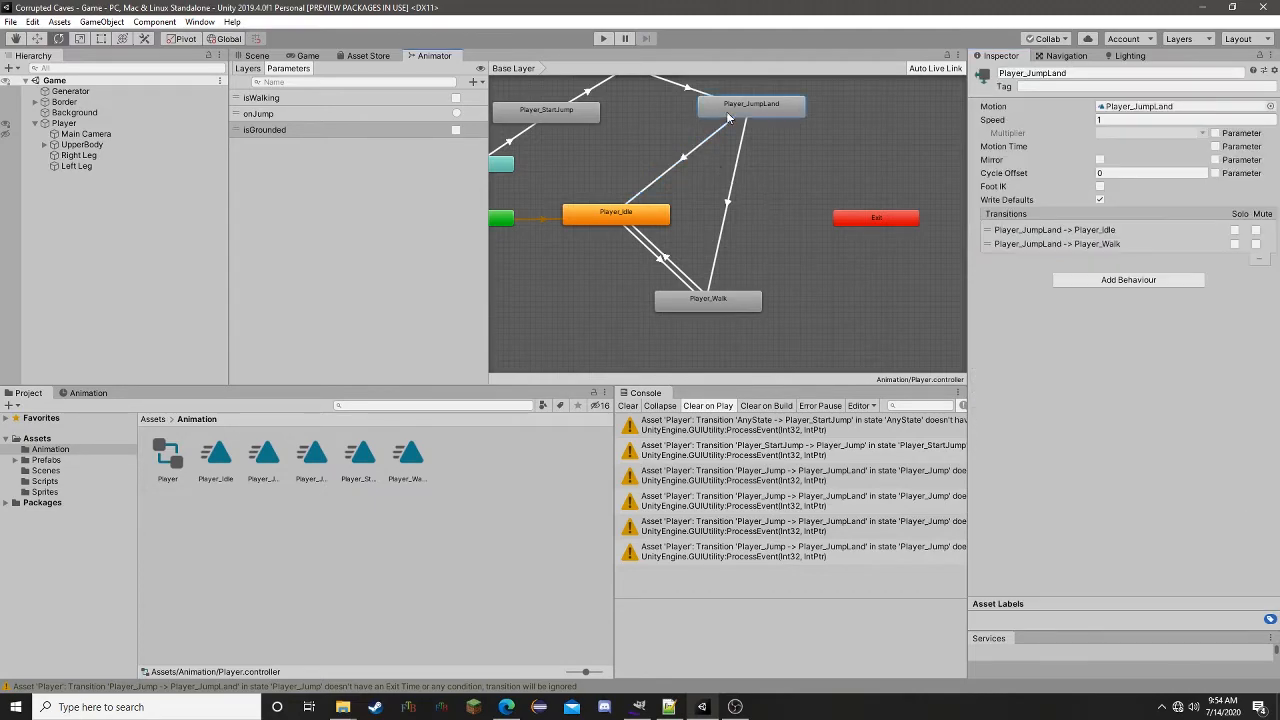
pyautogui.click(732, 185)
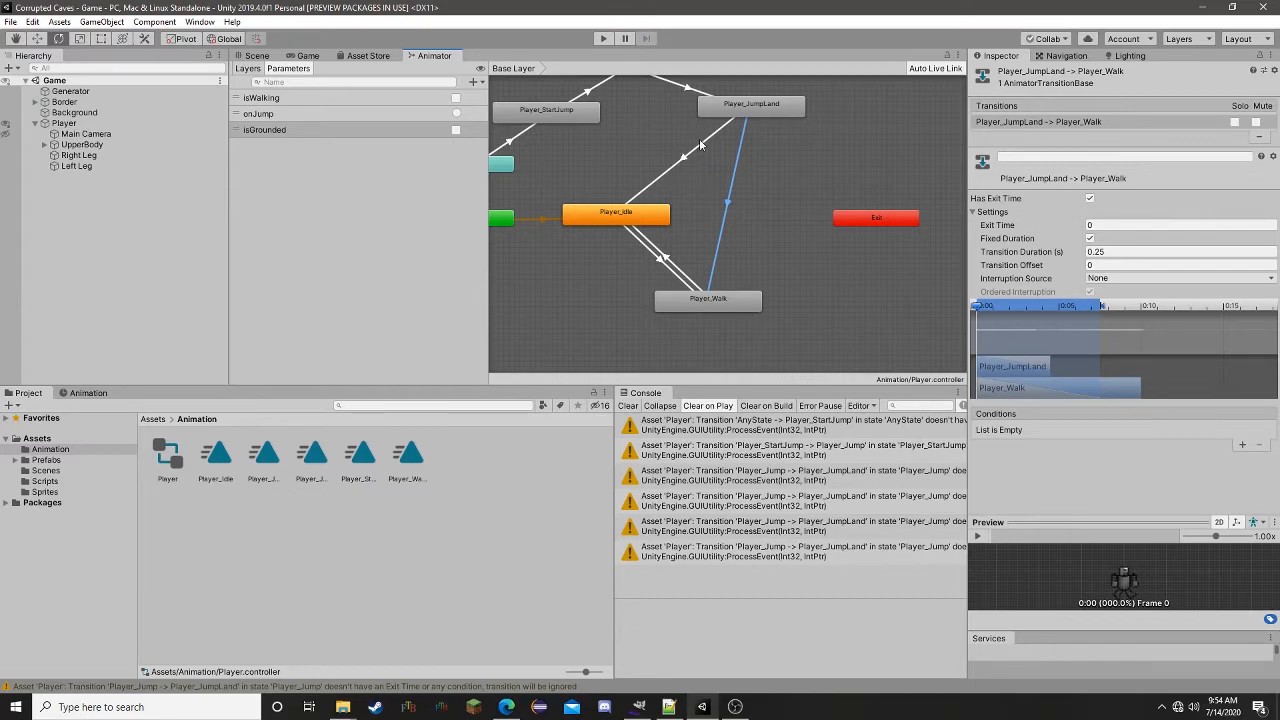
pyautogui.click(662, 179)
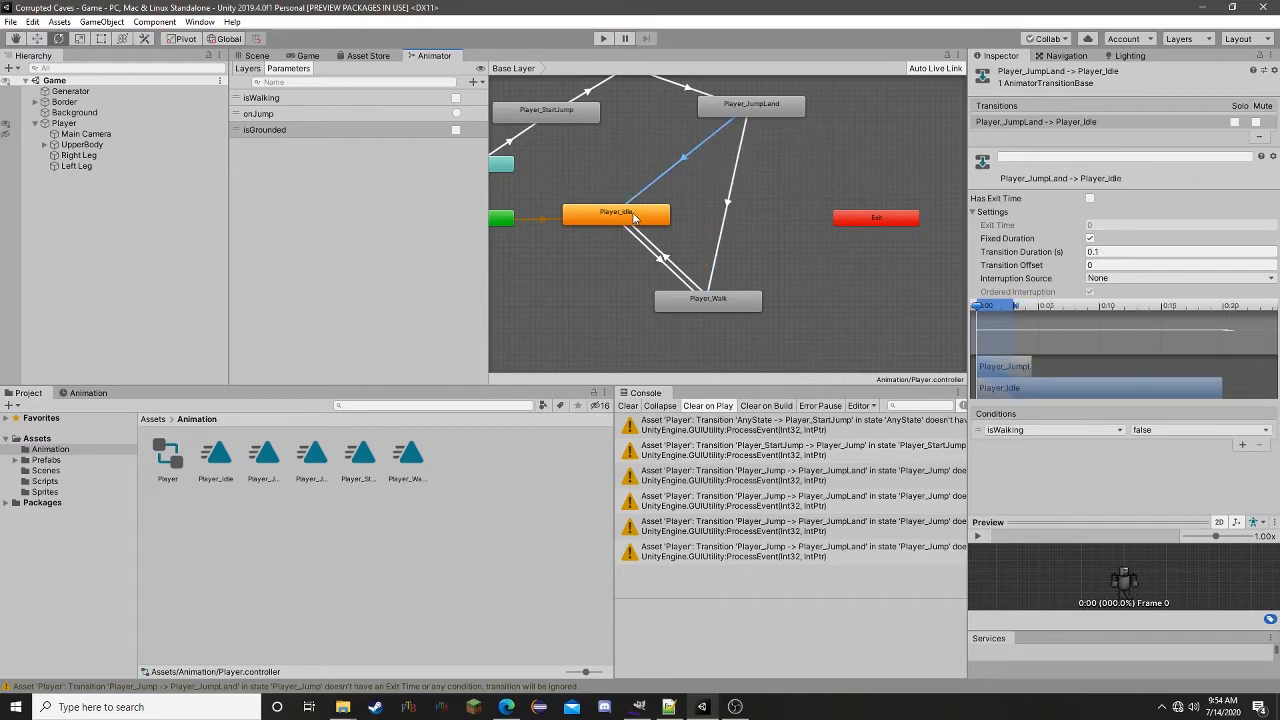
pyautogui.click(720, 252)
pyautogui.click(1238, 447)
pyautogui.click(1050, 430)
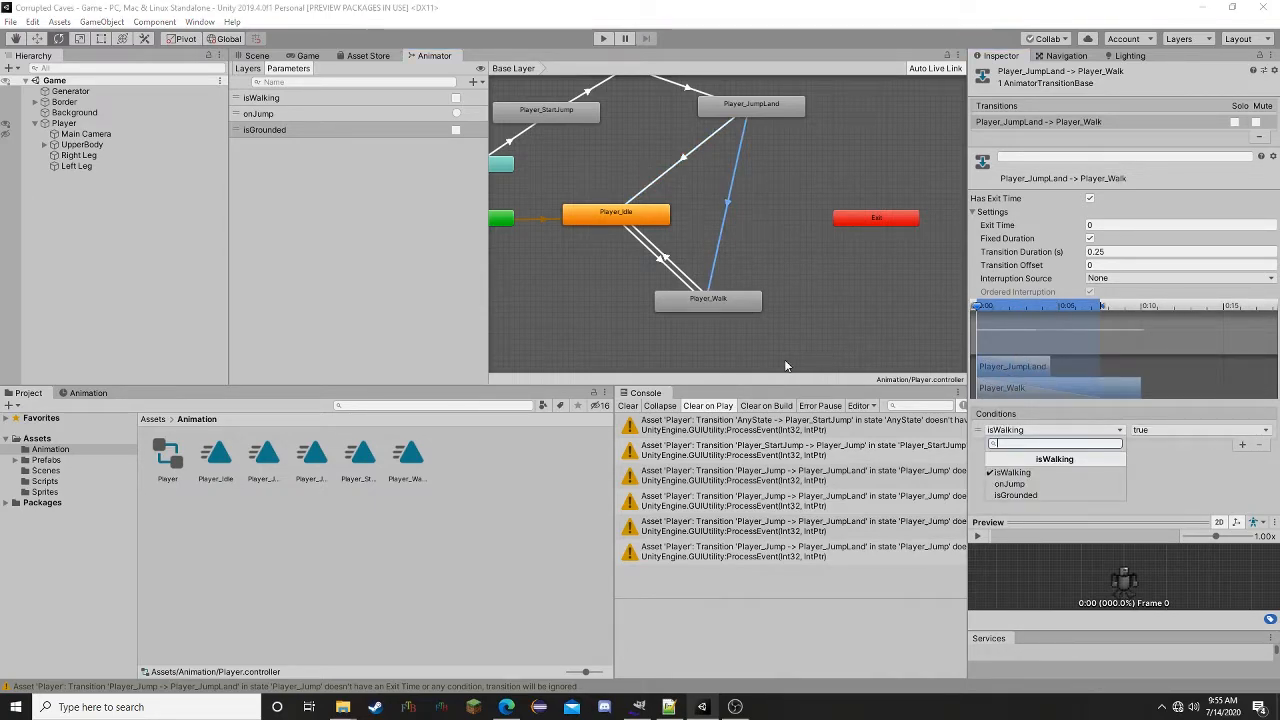
pyautogui.click(1162, 484)
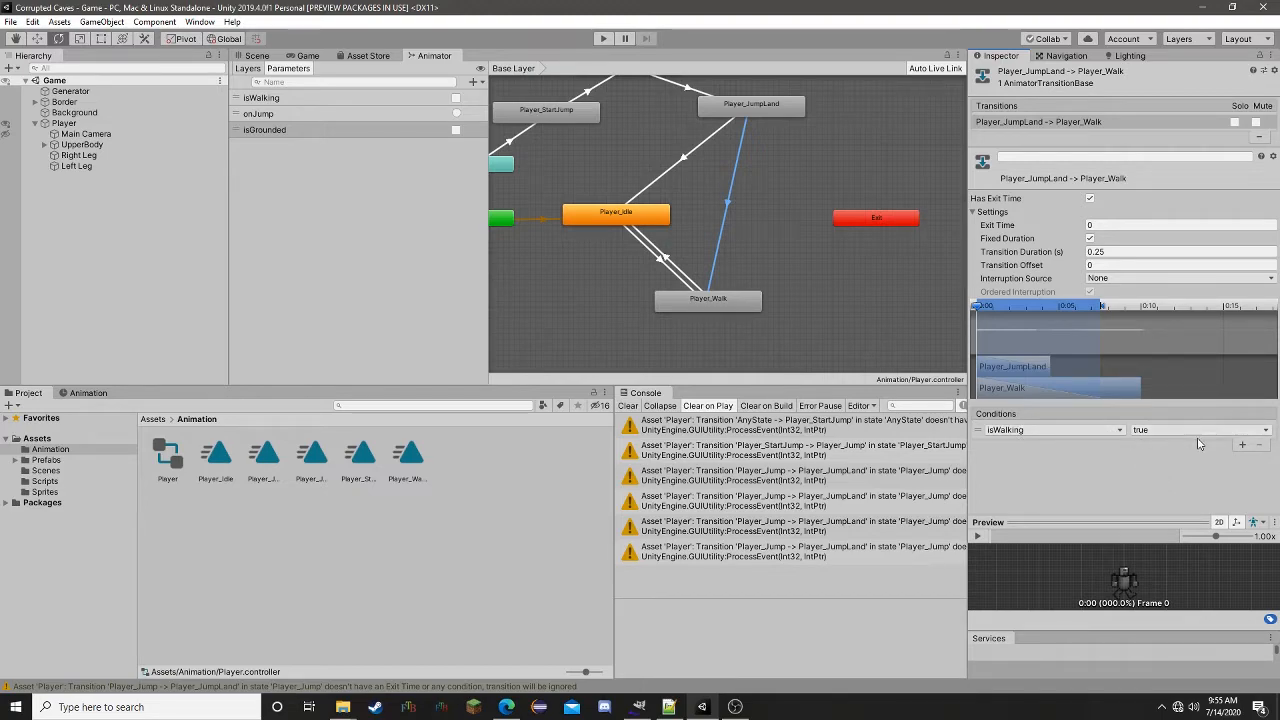
# - Create a transition from Any State to Player_Jump
pyautogui.moveTo(584, 184); pyautogui.dragTo(728, 263, button='middle')
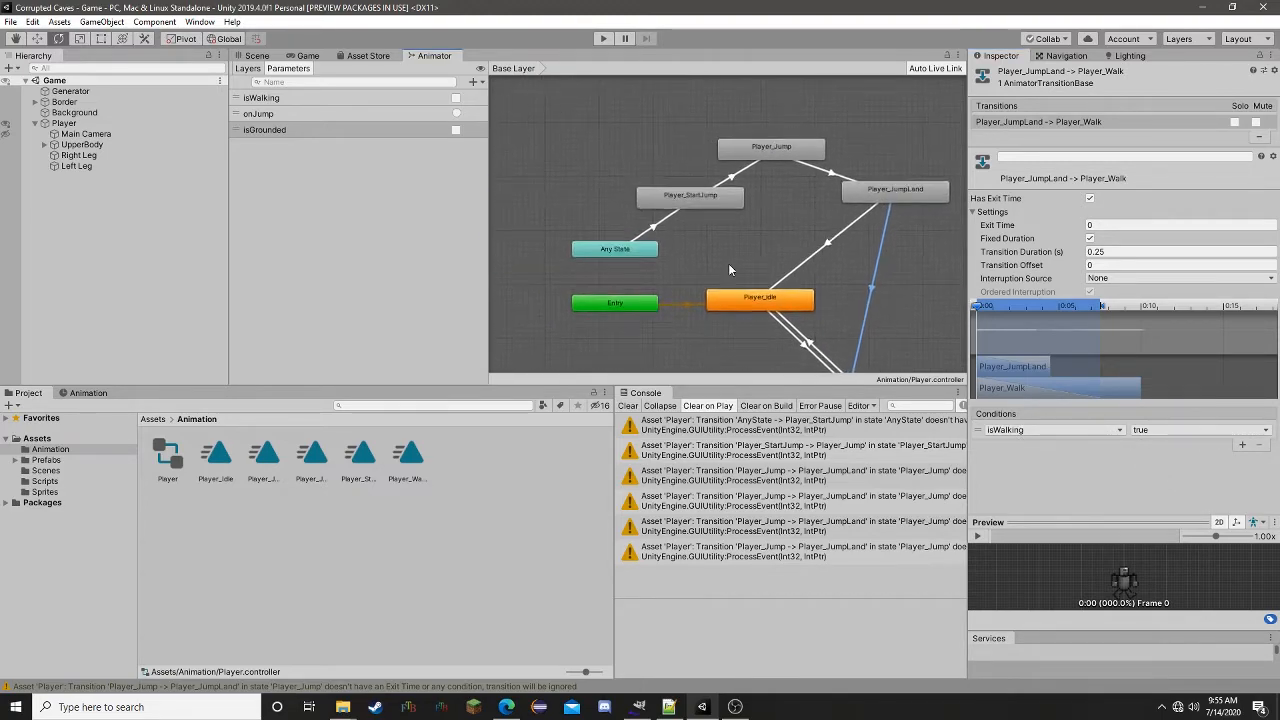
pyautogui.click(611, 255)
pyautogui.rightClick(607, 252)
pyautogui.click(630, 261)
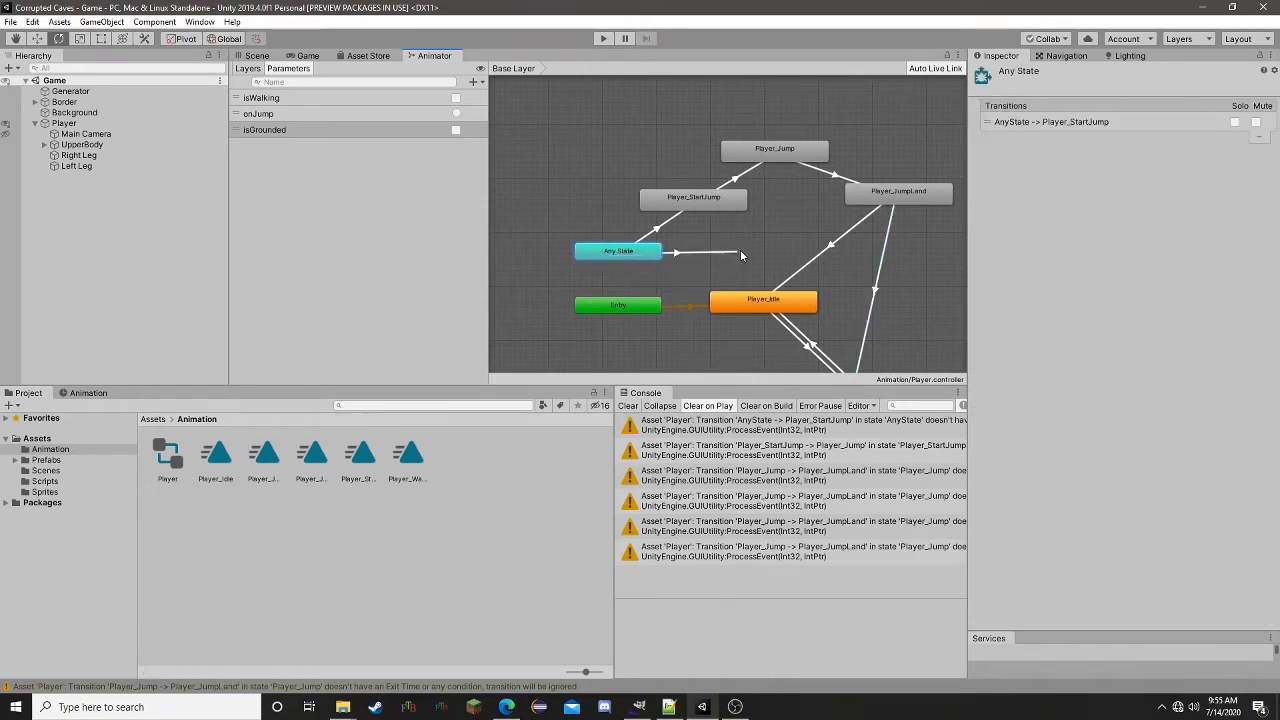
pyautogui.click(783, 154)
# - Rearrange the jump states so Player_StartJump sits directly above Any State and level with Player_Jump
pyautogui.moveTo(783, 153); pyautogui.dragTo(789, 157)
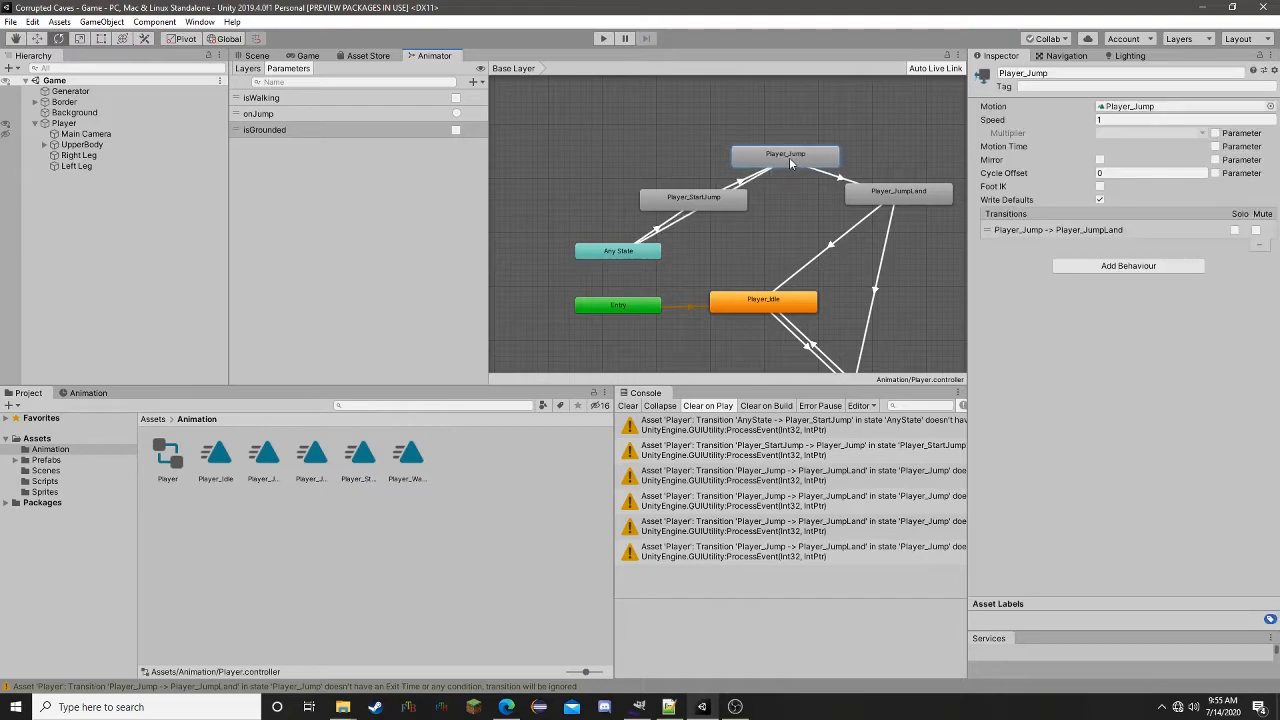
pyautogui.moveTo(707, 206); pyautogui.dragTo(652, 160)
pyautogui.click(703, 207)
pyautogui.click(696, 206)
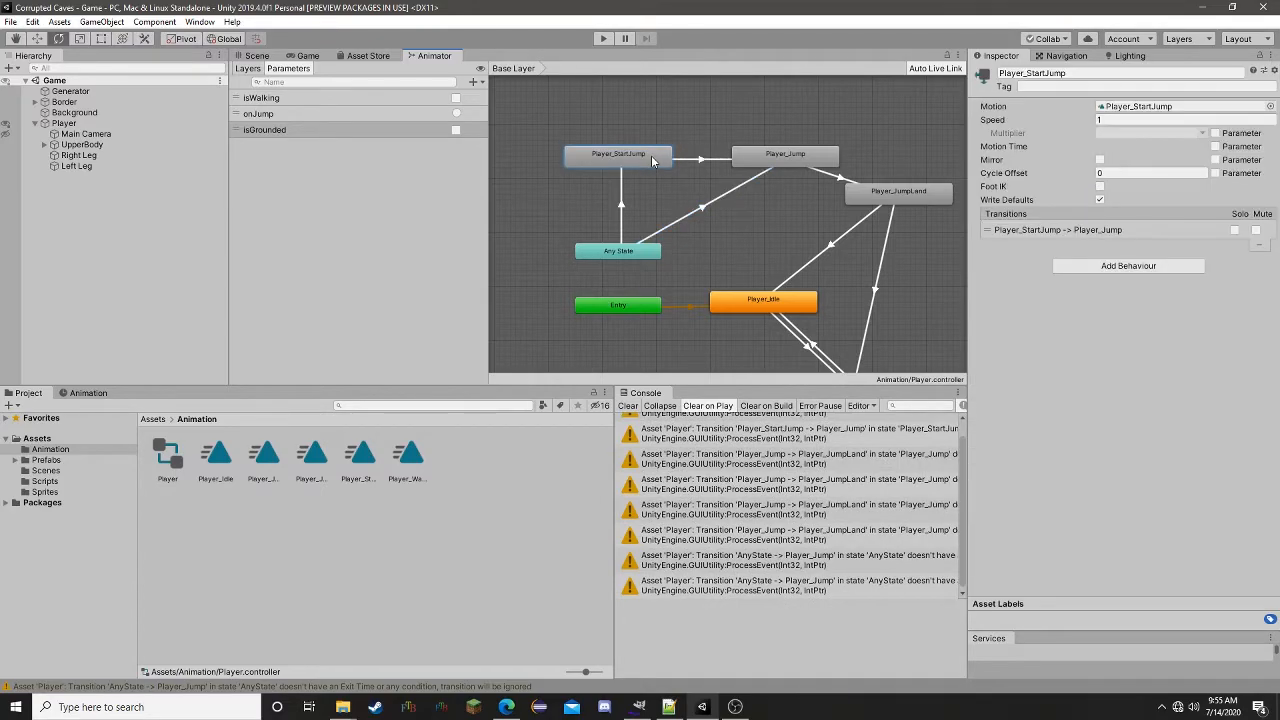
# - Add an isGrounded condition set to false to the Any State to Player_Jump transition
pyautogui.click(685, 209)
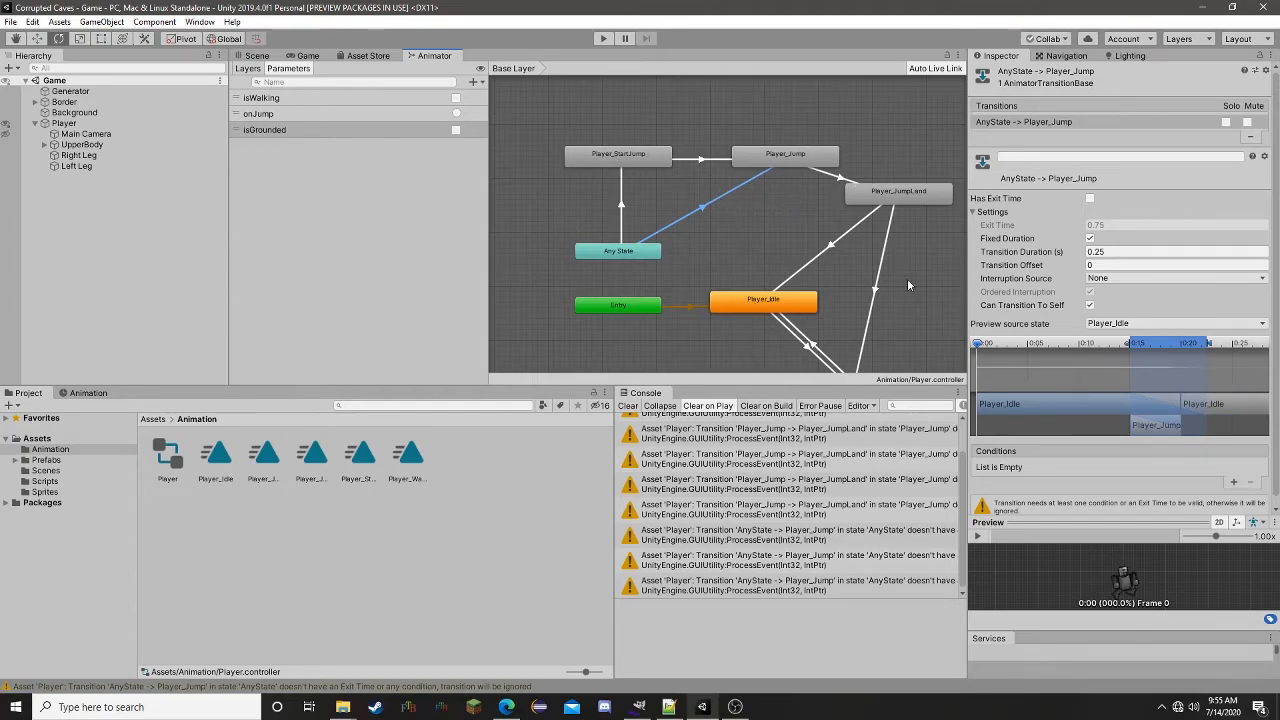
pyautogui.click(1236, 485)
pyautogui.click(1070, 467)
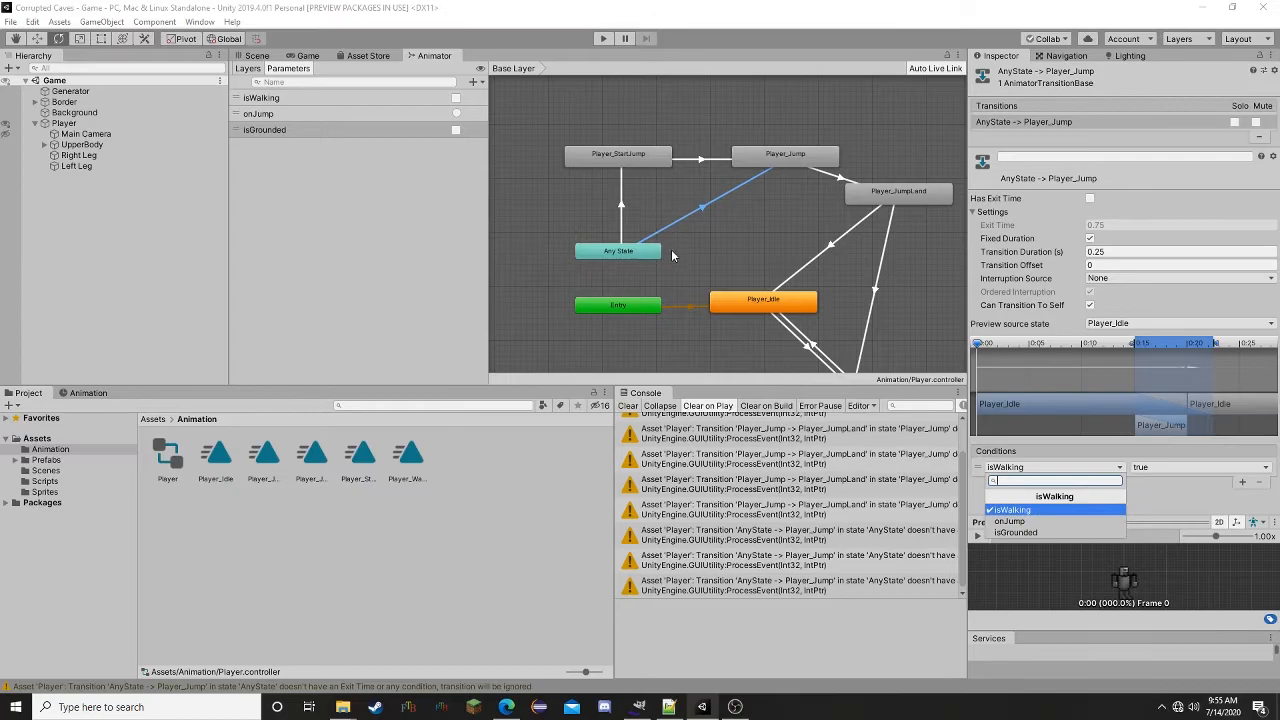
pyautogui.click(621, 201)
pyautogui.click(620, 195)
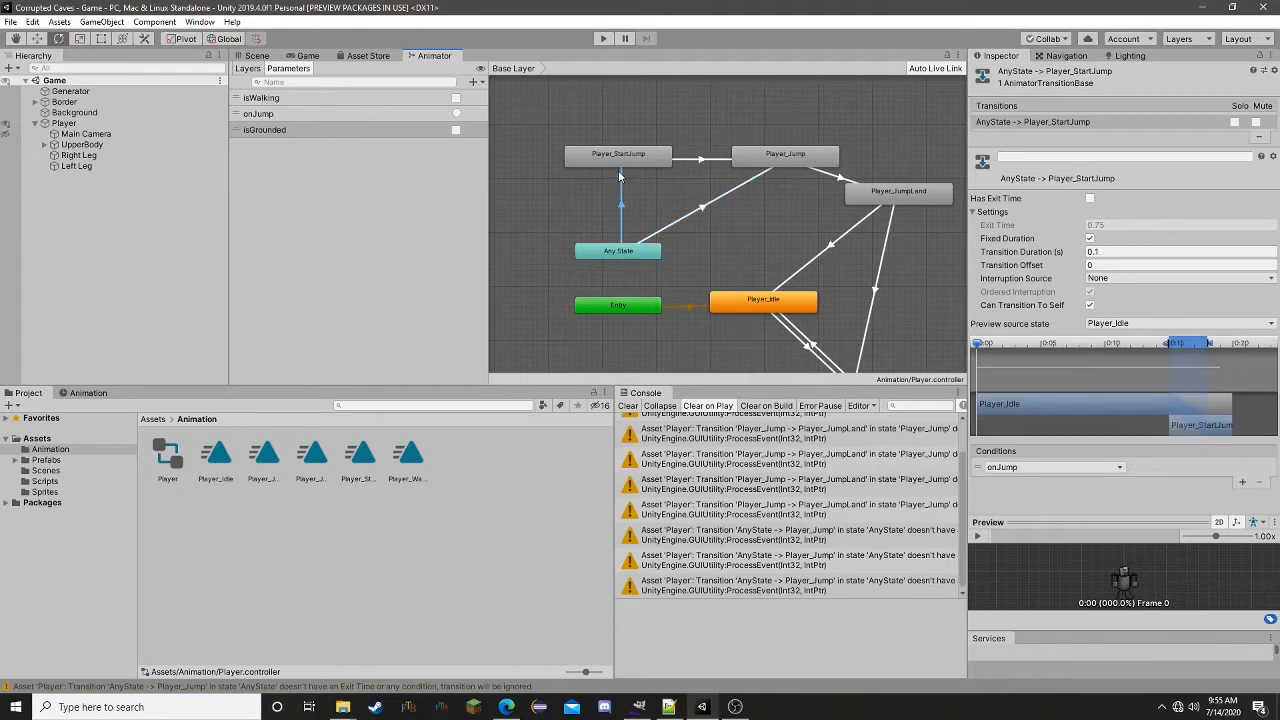
pyautogui.click(736, 187)
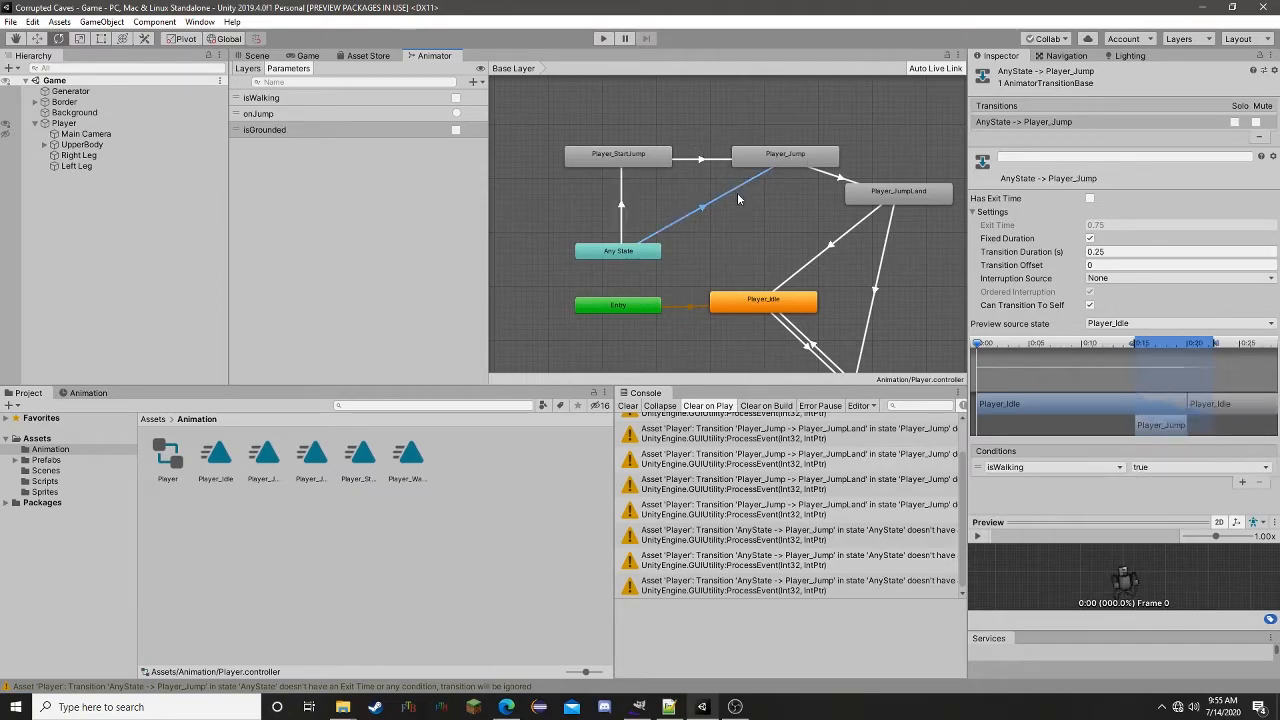
pyautogui.click(1119, 467)
pyautogui.click(1060, 532)
pyautogui.click(1150, 467)
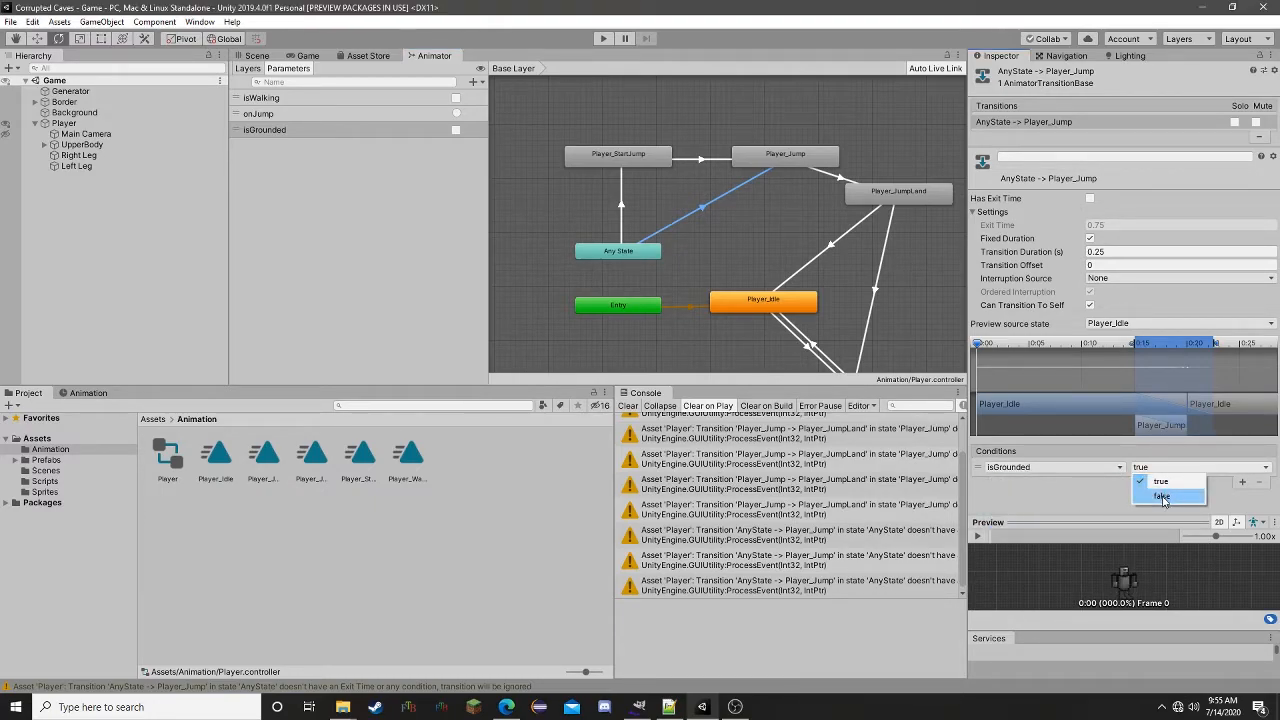
pyautogui.click(1162, 497)
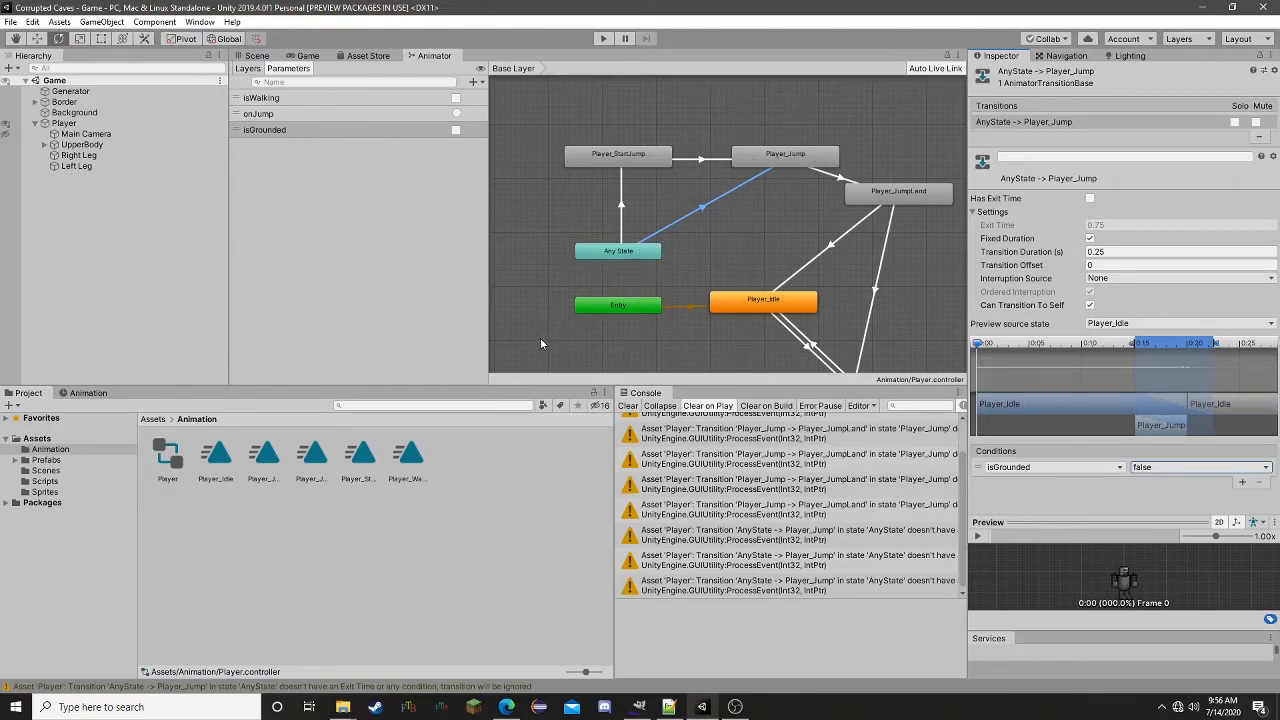
# - Delete the transition from Any State to Player_Jump
pyautogui.click(702, 205)
pyautogui.click(714, 201)
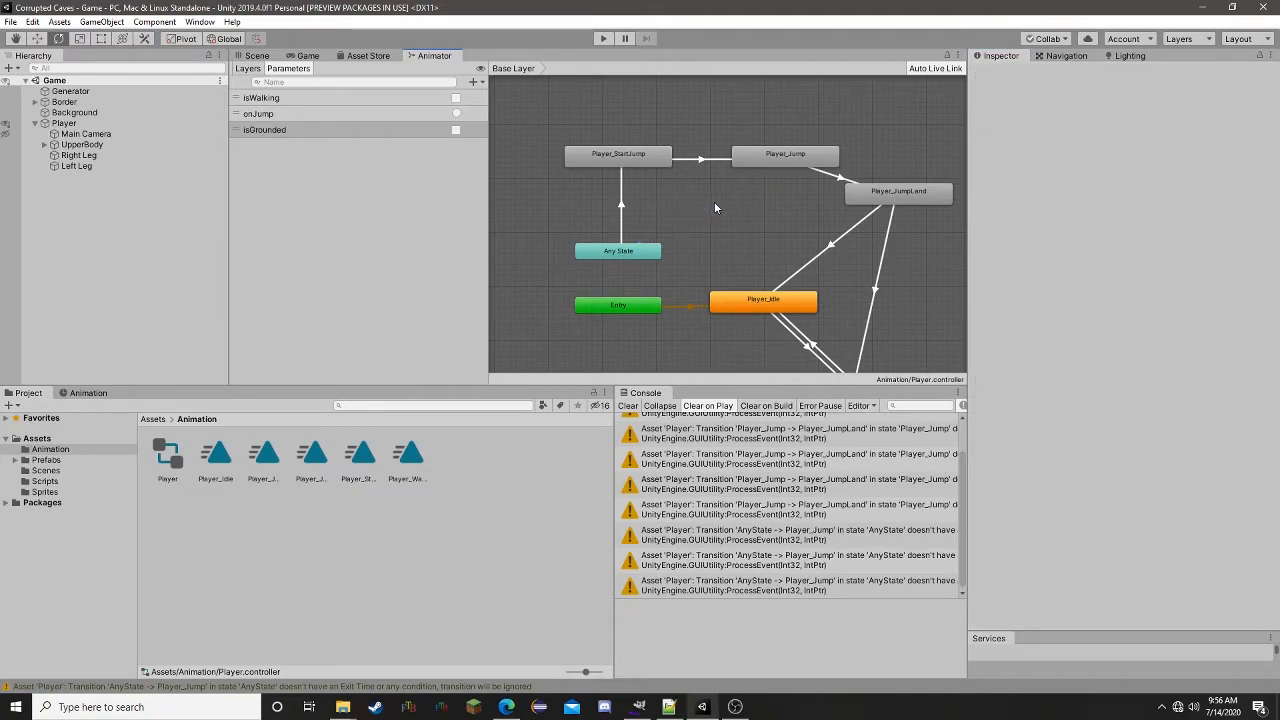
# - Move the Player_JumpLand state roughly level with Player_Jump so the jump states form a row
pyautogui.click(762, 157)
pyautogui.moveTo(759, 209); pyautogui.dragTo(609, 196, button='middle')
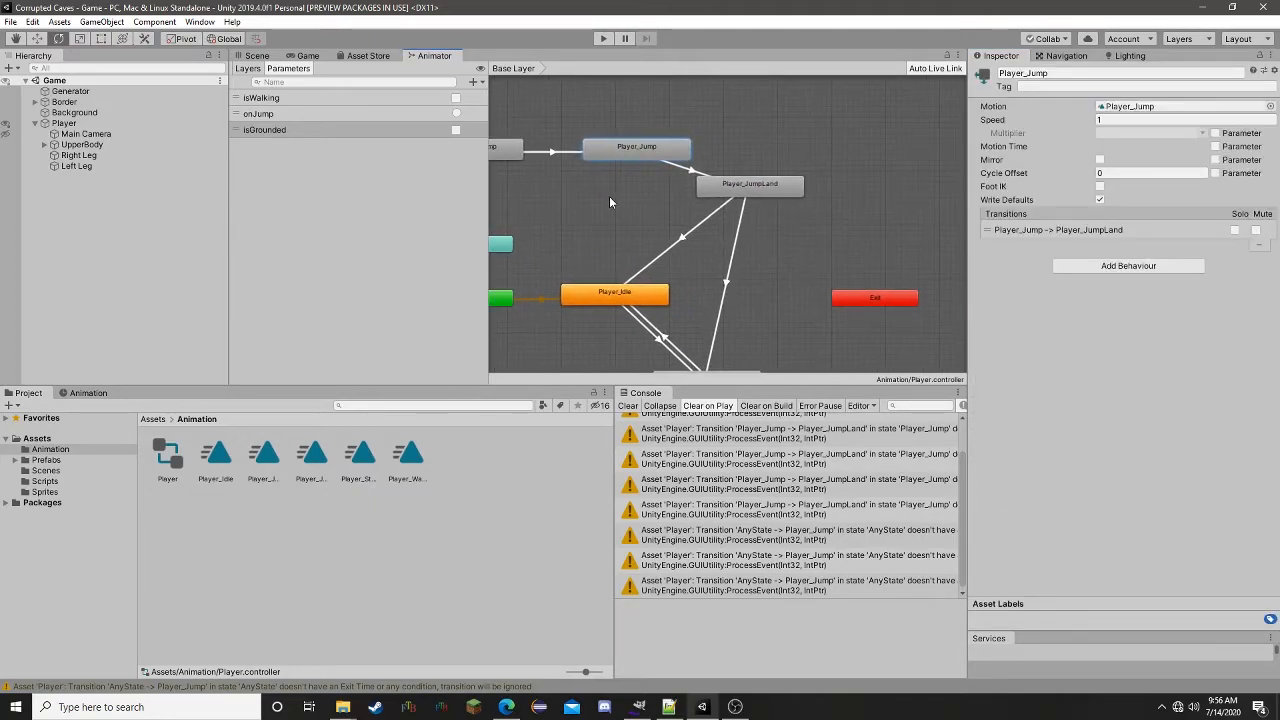
pyautogui.moveTo(740, 193); pyautogui.dragTo(760, 160)
pyautogui.scroll(-5, 615, 200)
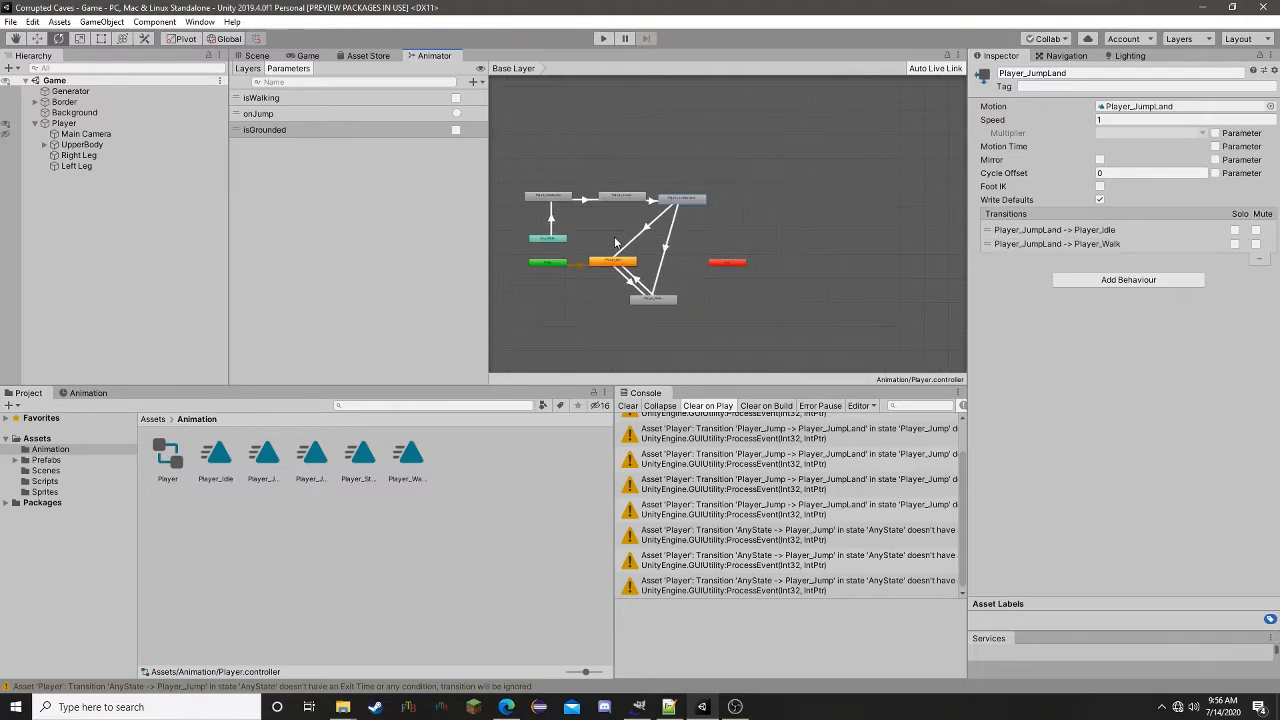
pyautogui.moveTo(607, 177); pyautogui.dragTo(651, 214, button='middle')
pyautogui.scroll(1, 730, 440)
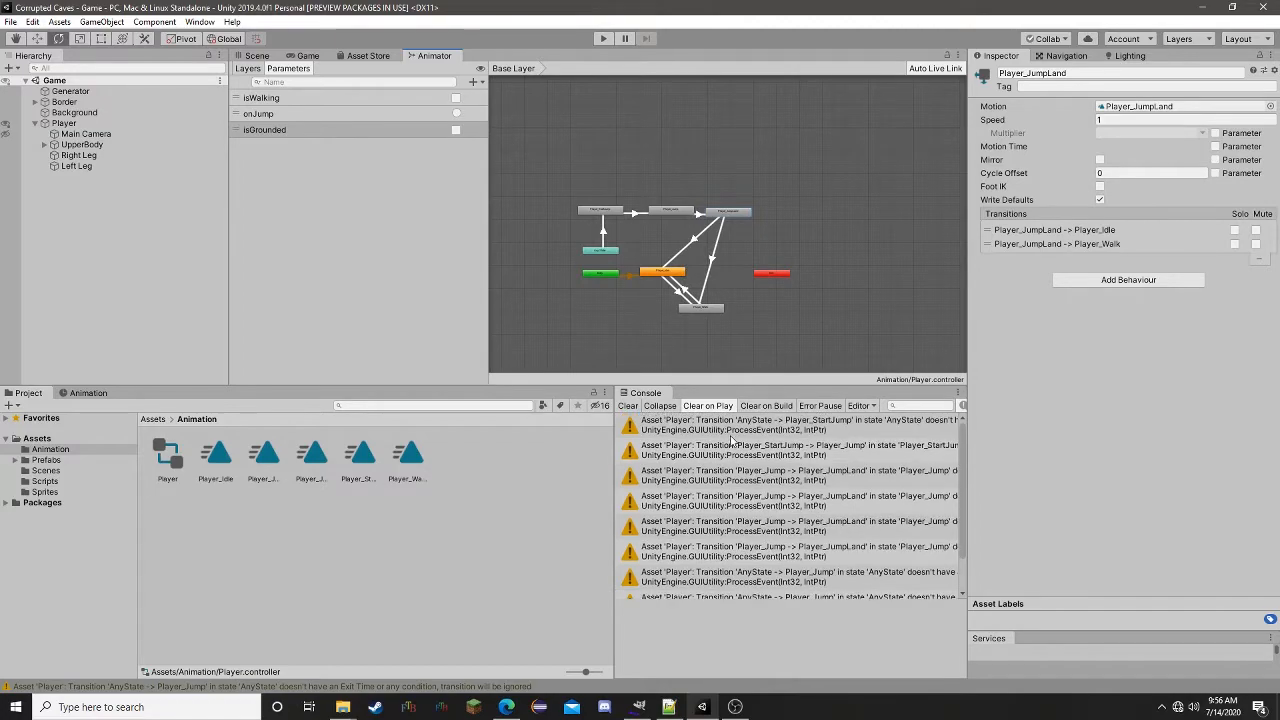
# - Examine the first console warning and check the exit time, duration and conditions of the transitions between the player states
pyautogui.click(812, 430)
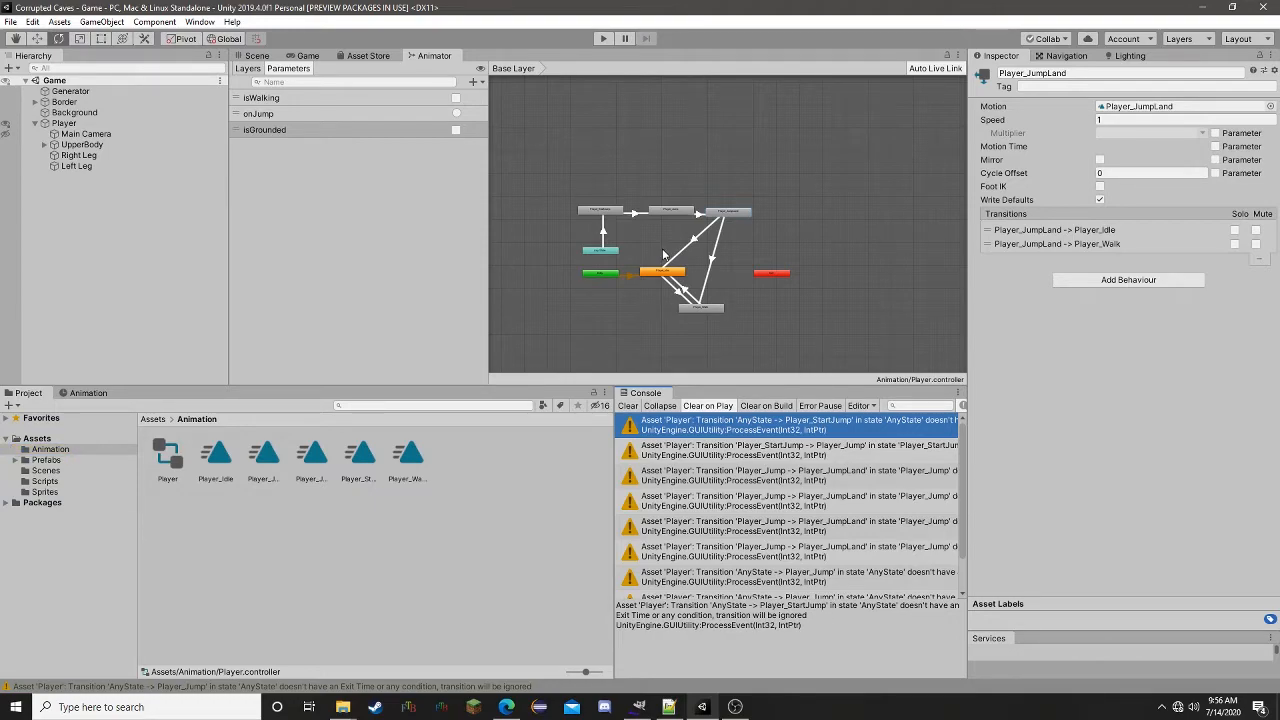
pyautogui.scroll(4, 665, 252)
pyautogui.click(614, 182)
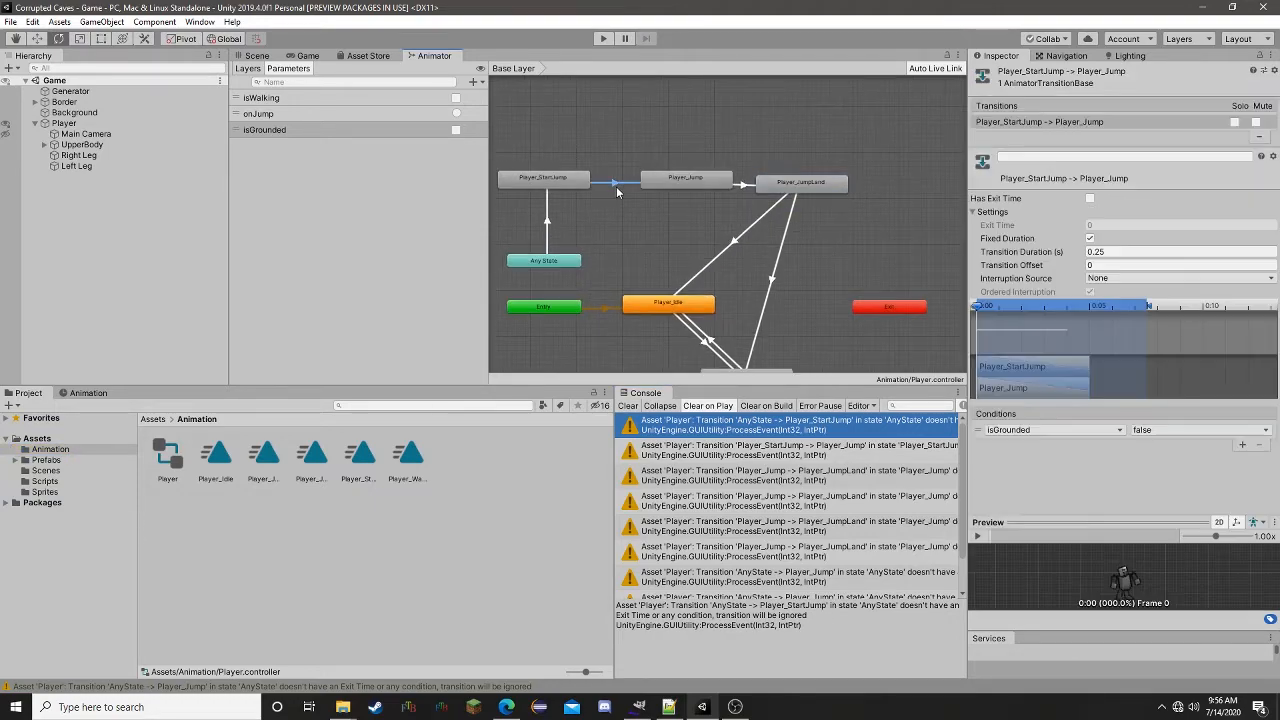
pyautogui.click(744, 187)
pyautogui.click(746, 236)
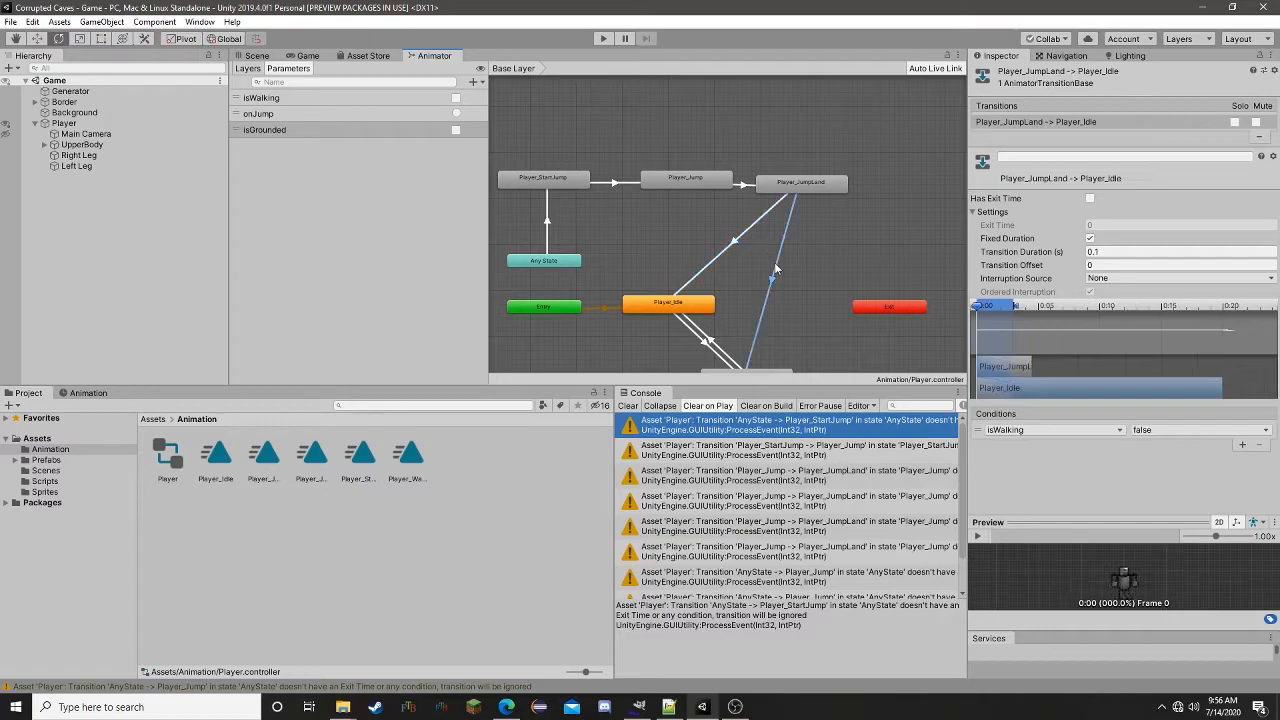
pyautogui.click(774, 270)
pyautogui.moveTo(745, 330); pyautogui.dragTo(755, 268, button='middle')
pyautogui.click(733, 282)
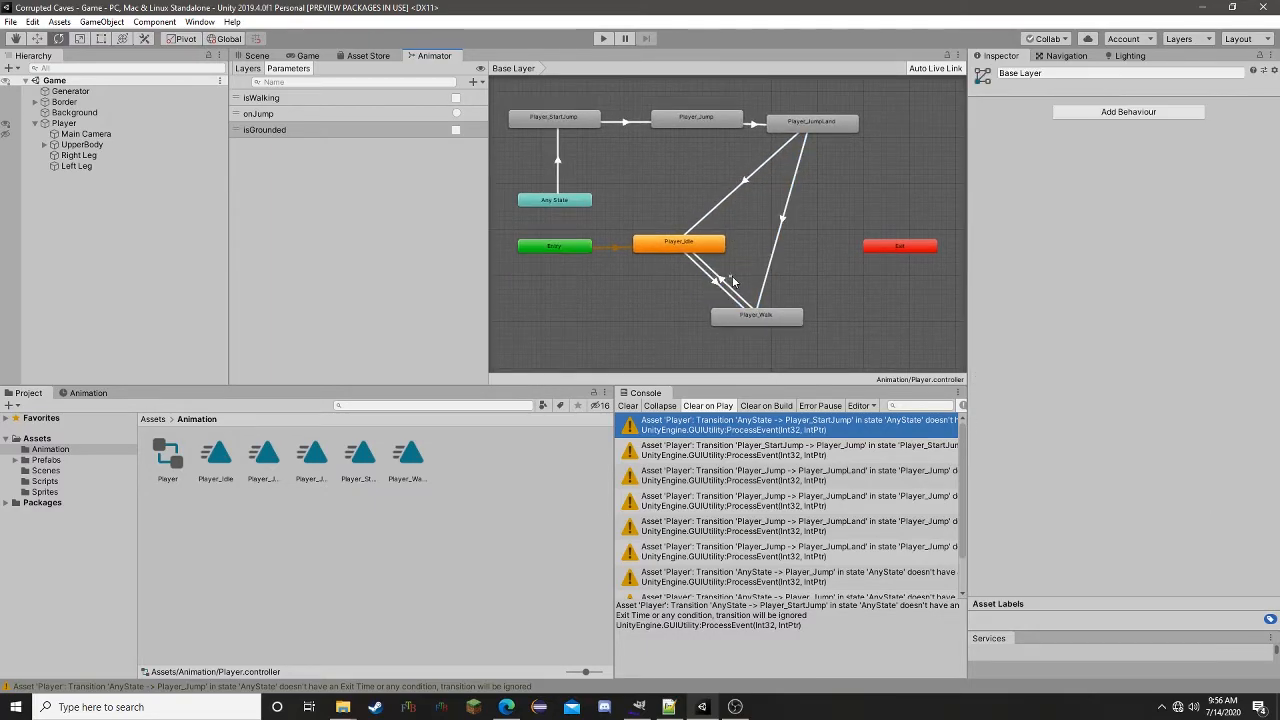
pyautogui.click(727, 287)
pyautogui.moveTo(711, 277); pyautogui.dragTo(753, 311, button='middle')
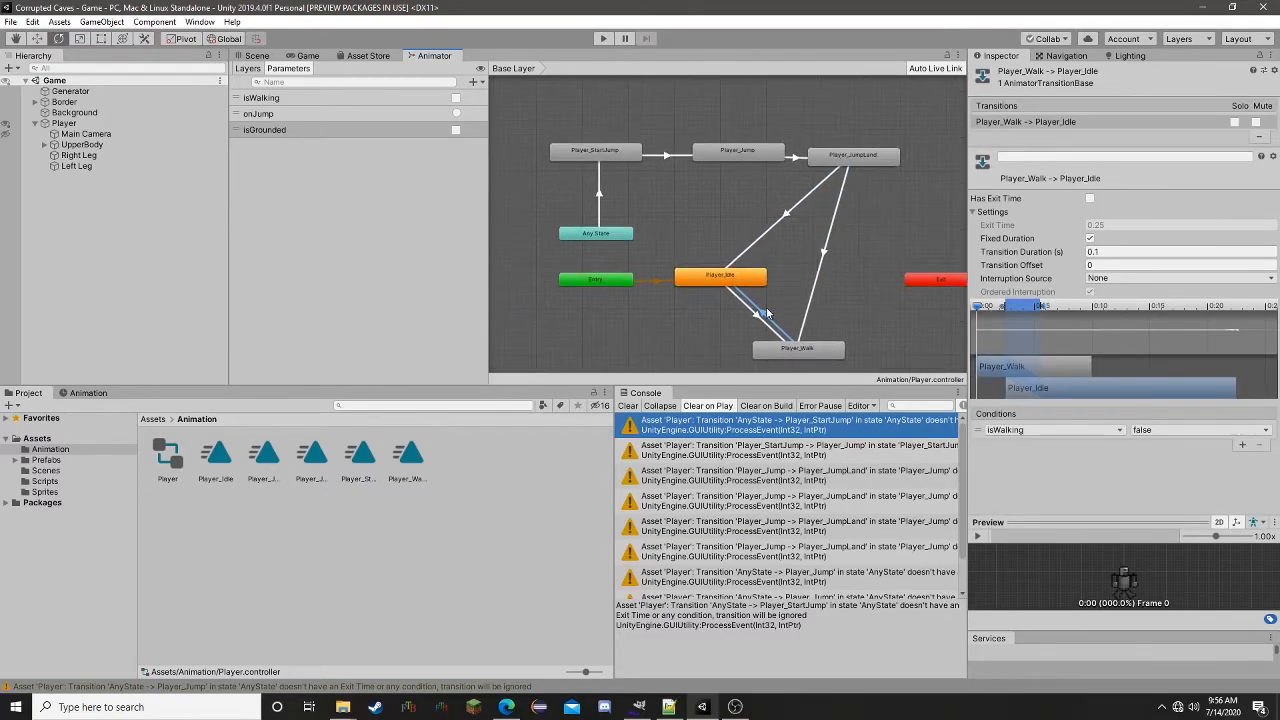
pyautogui.click(599, 204)
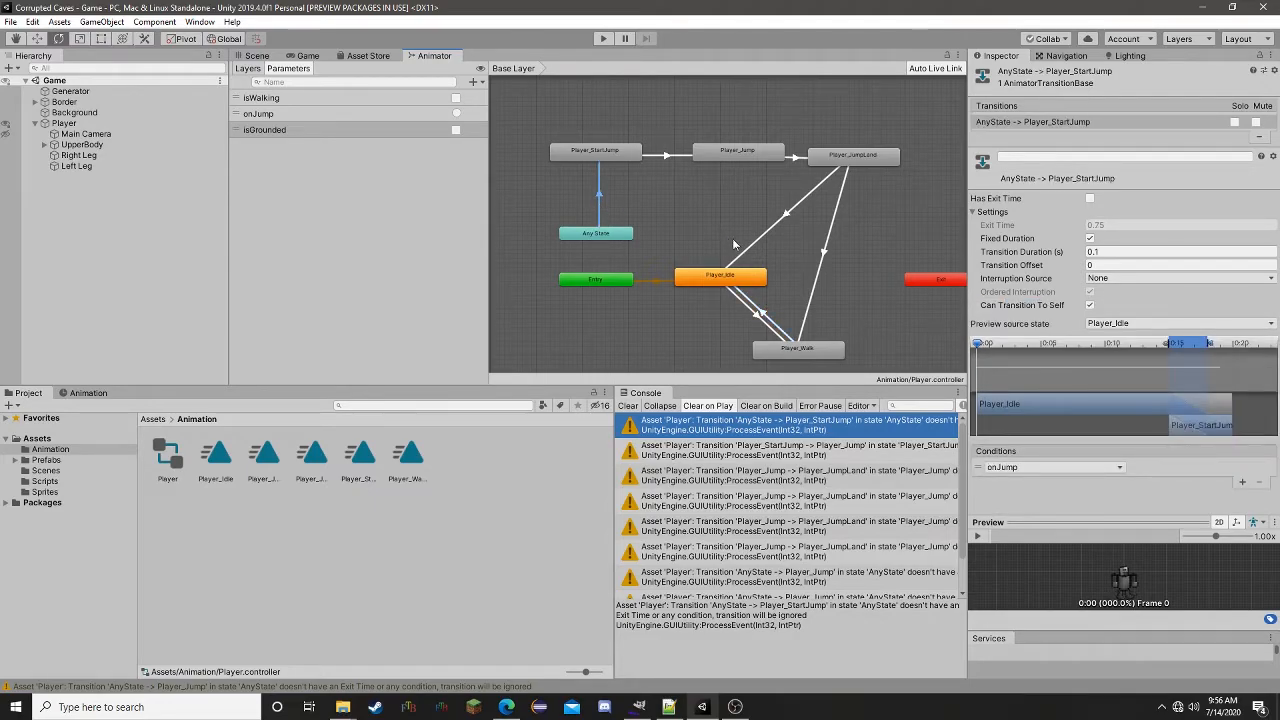
# - Disable exit time and set the transition duration to 0.1 s on the Player_JumpLand to Player_Walk transition
pyautogui.click(817, 264)
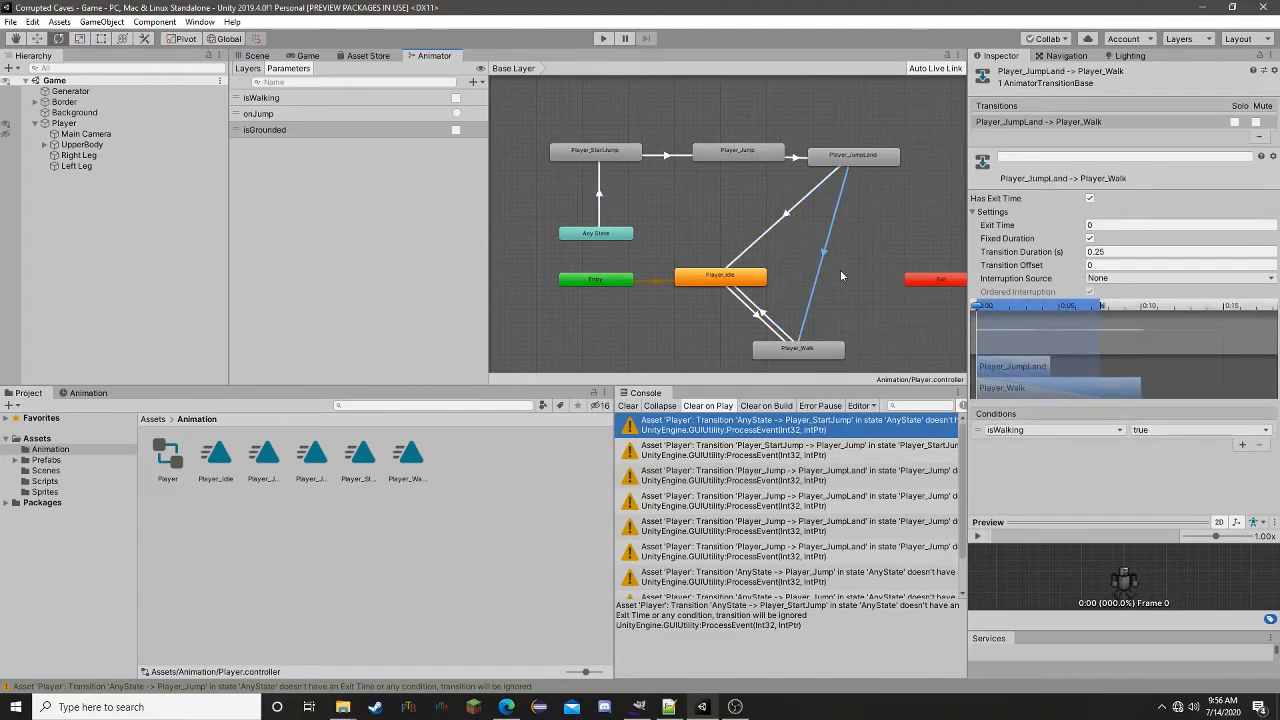
pyautogui.click(1090, 198)
pyautogui.click(1122, 252)
pyautogui.write('0.1')
# - Check the exit time, duration and conditions of the remaining jump, idle and walk transitions and the overall state graph
pyautogui.click(814, 200)
pyautogui.click(786, 157)
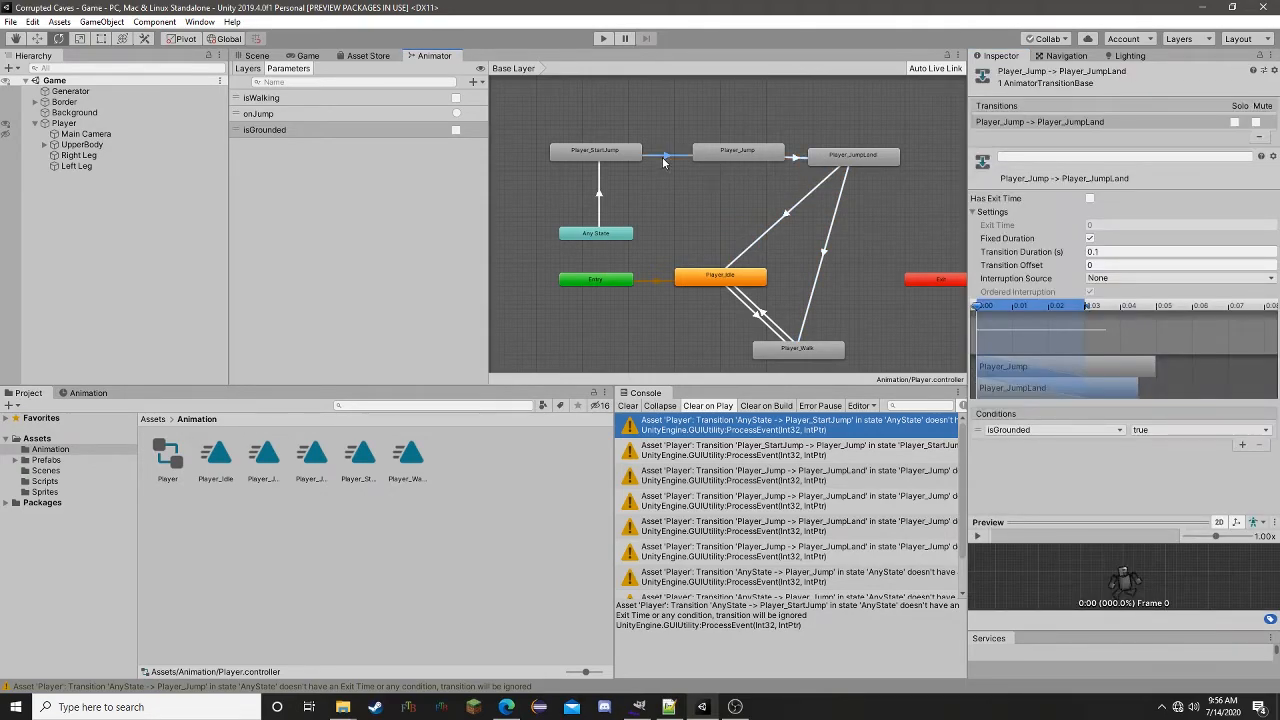
pyautogui.click(605, 193)
pyautogui.click(773, 330)
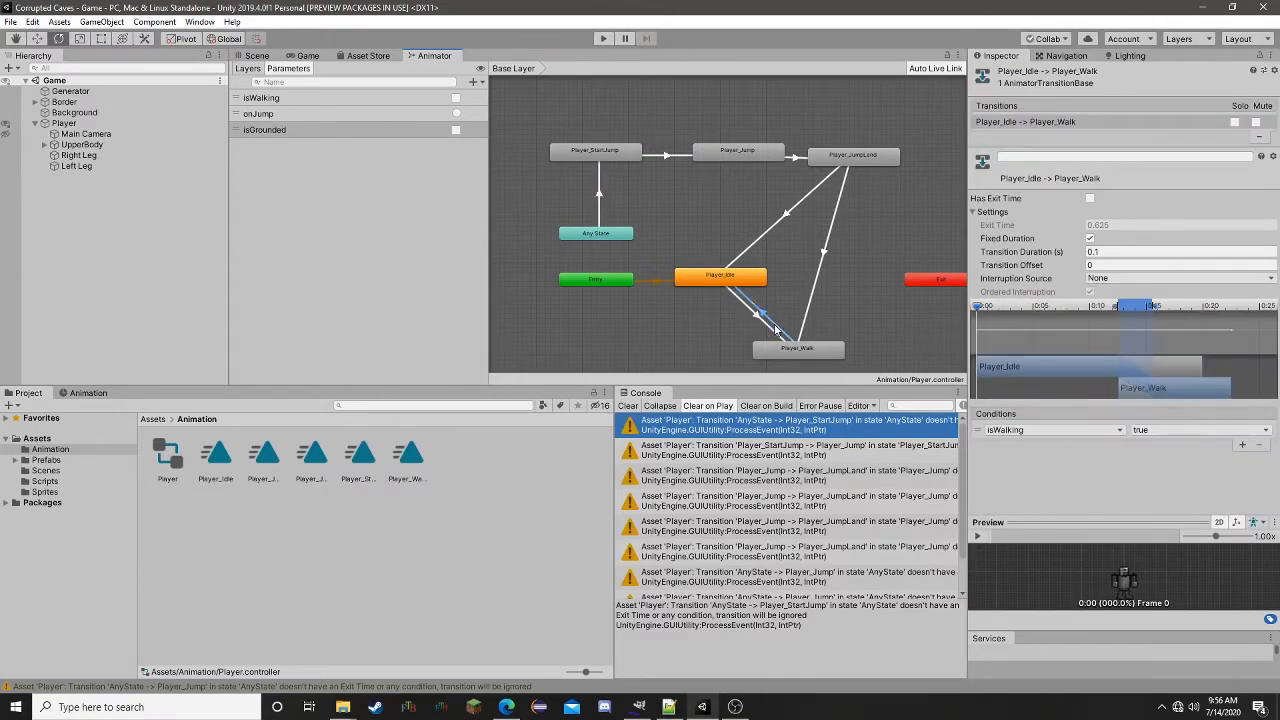
pyautogui.click(812, 310)
pyautogui.click(768, 248)
pyautogui.click(777, 246)
pyautogui.scroll(-5, 720, 262)
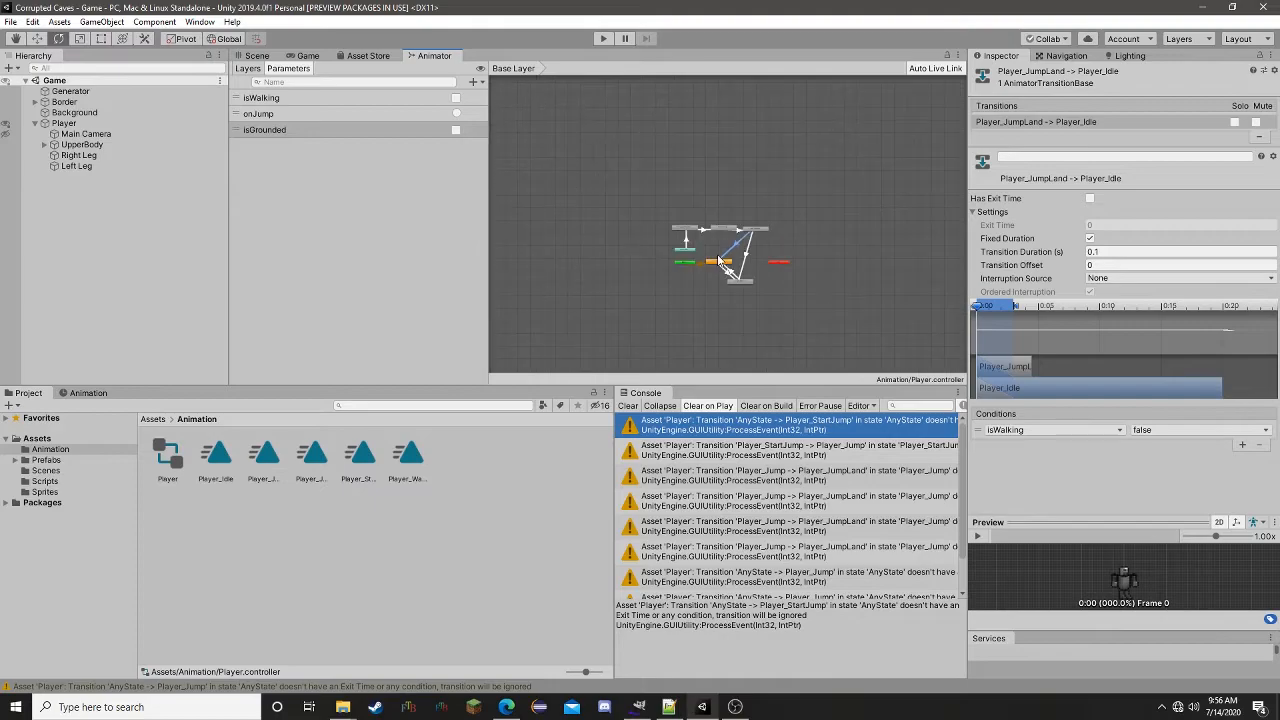
pyautogui.scroll(6, 730, 260)
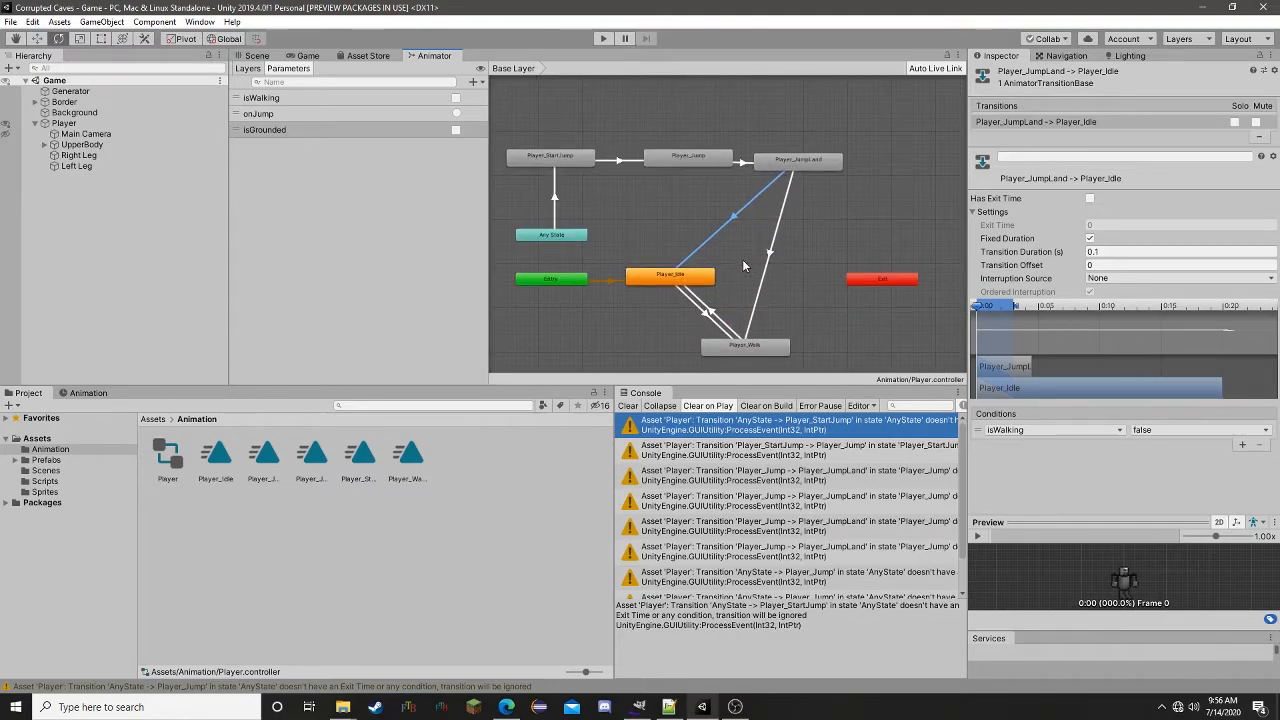
pyautogui.scroll(-3, 742, 259)
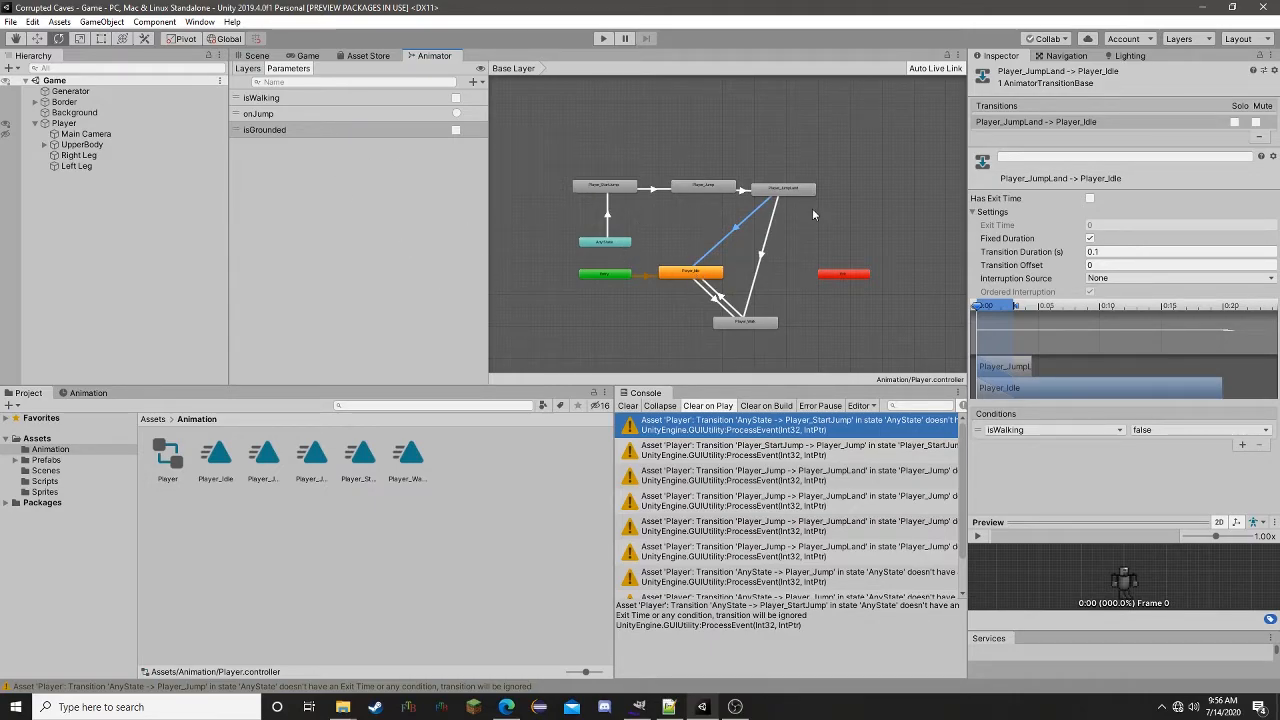
# - Switch to PlayerMotor.cs in Visual Studio, declare a public Animator field named anim below playerJumpHeight, and save
pyautogui.hotkey('alt', 'Tab')
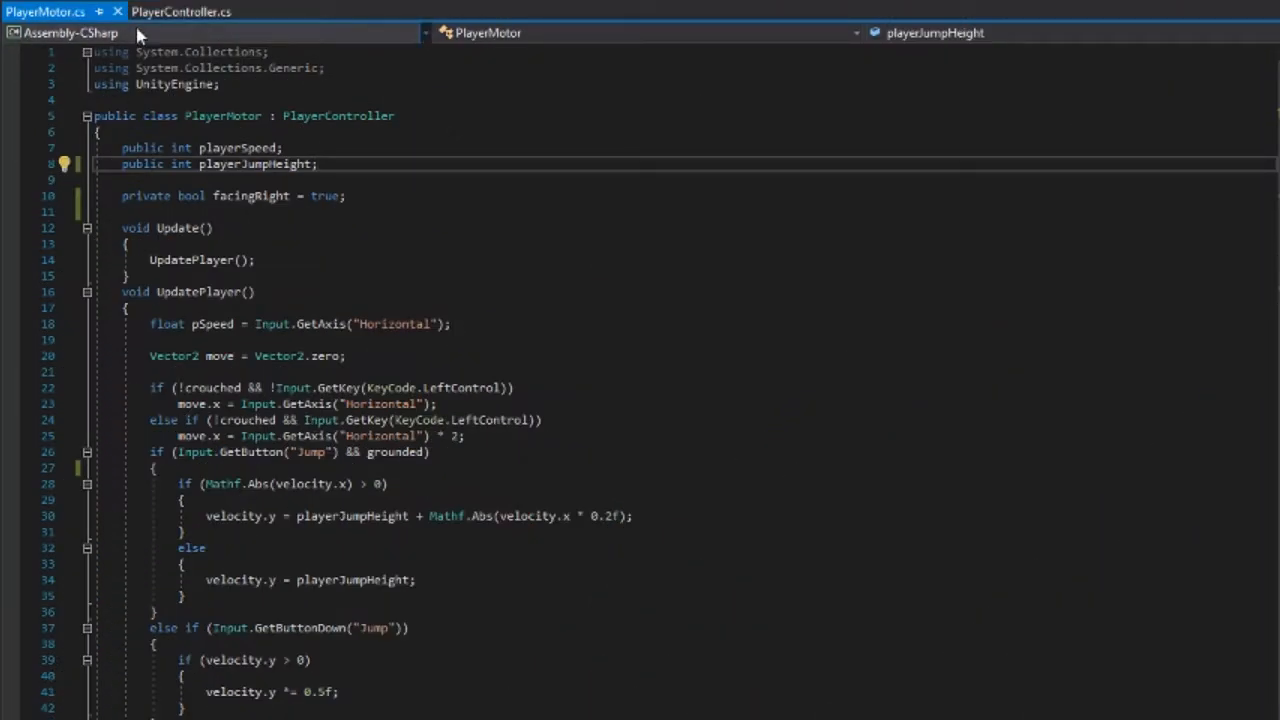
pyautogui.press('Return')
pyautogui.write('public')
pyautogui.hotkey('ctrl', 's')
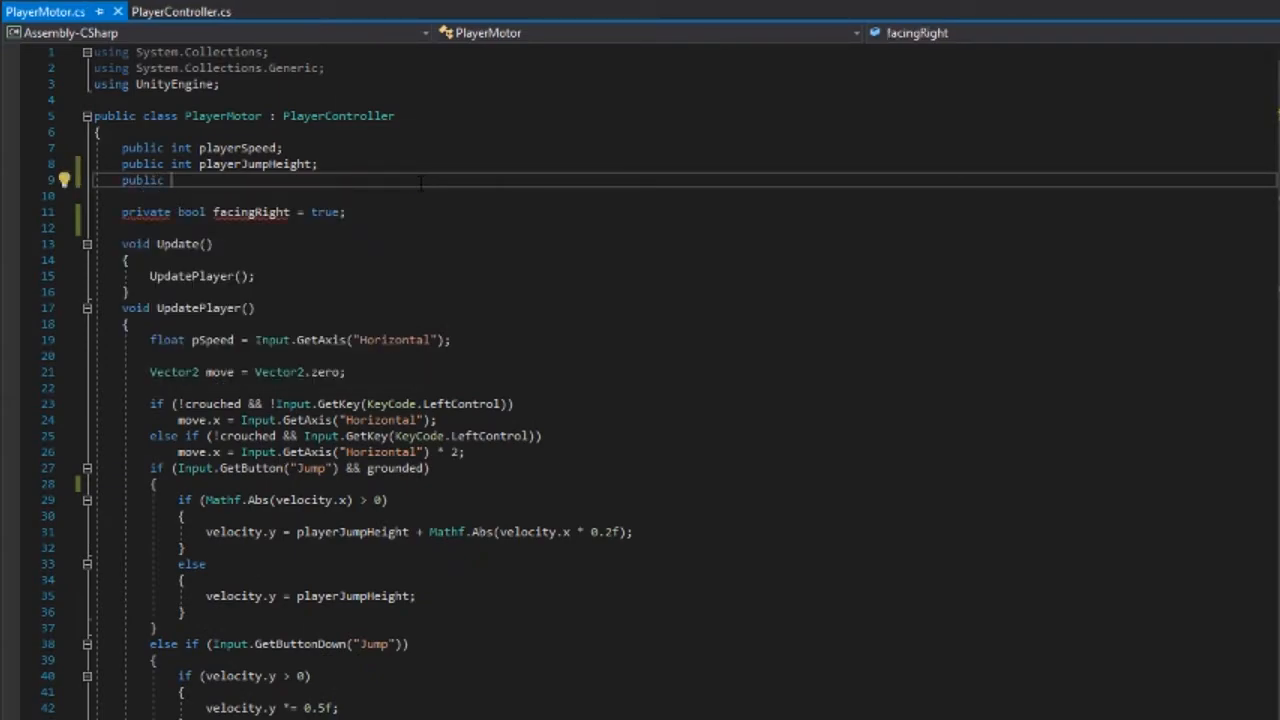
pyautogui.write('Ani')
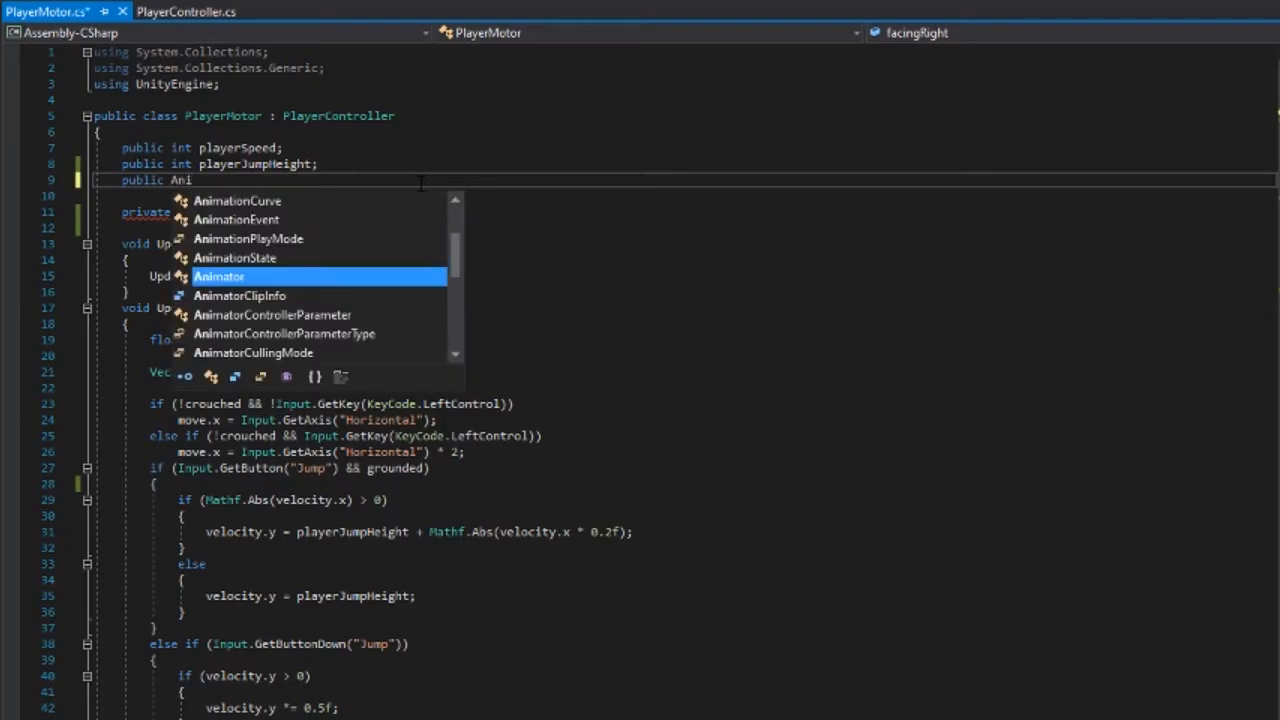
pyautogui.write('mator anim;')
pyautogui.hotkey('ctrl', 's')
# - Add a void Start() method above Update that assigns anim = GetComponent<Animator>(); and save the script
pyautogui.click(215, 228)
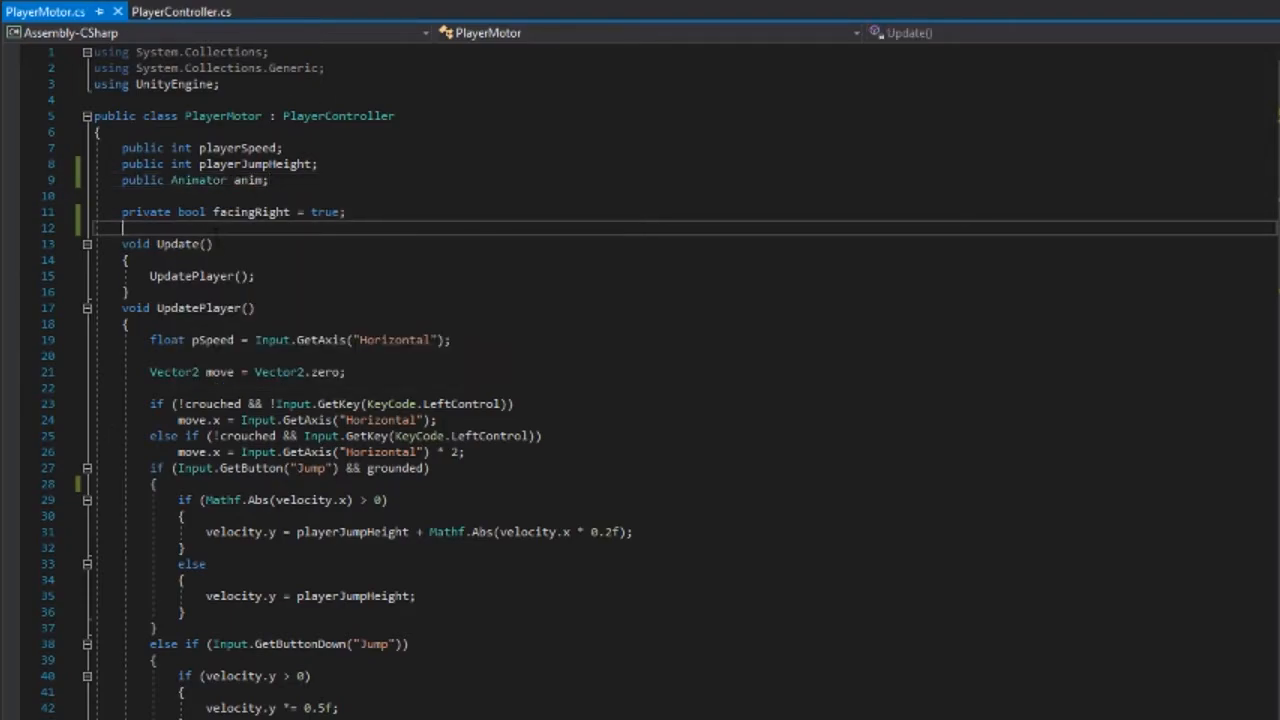
pyautogui.press('Return')
pyautogui.press('Return')
pyautogui.press('Up')
pyautogui.write('Start(')
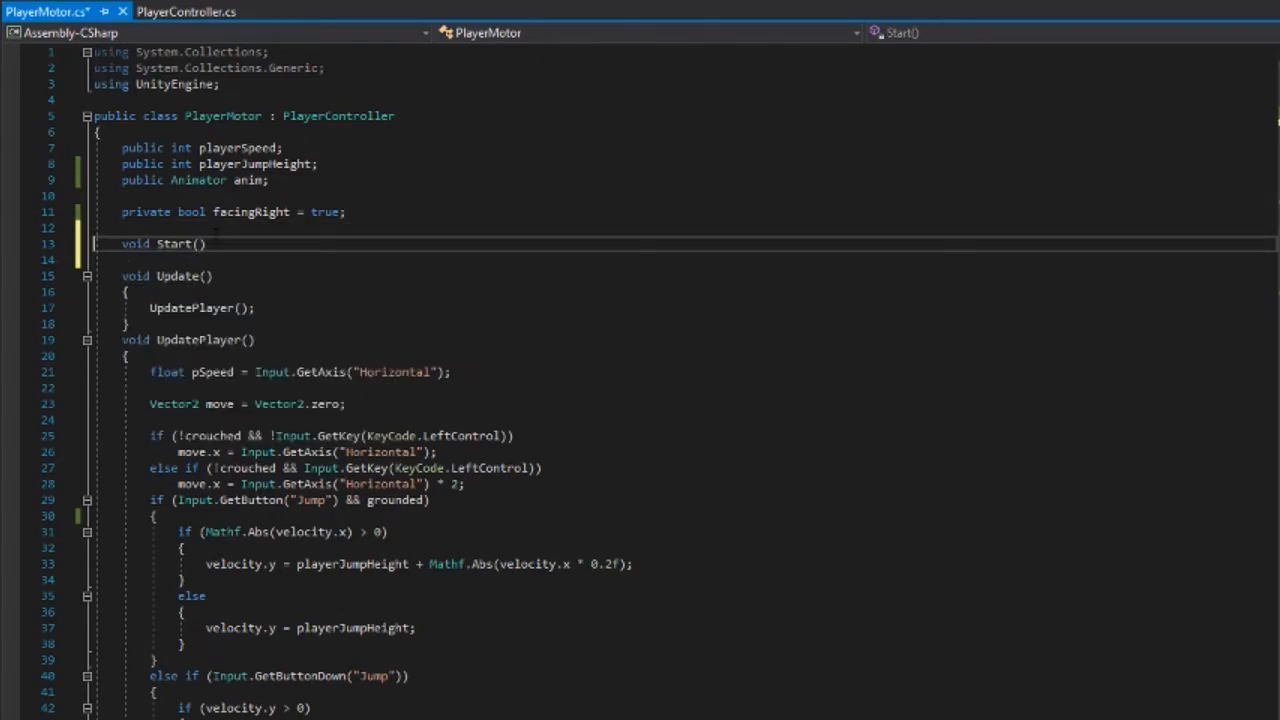
pyautogui.press('Return')
pyautogui.write('{')
pyautogui.press('Return')
pyautogui.write('anim = G')
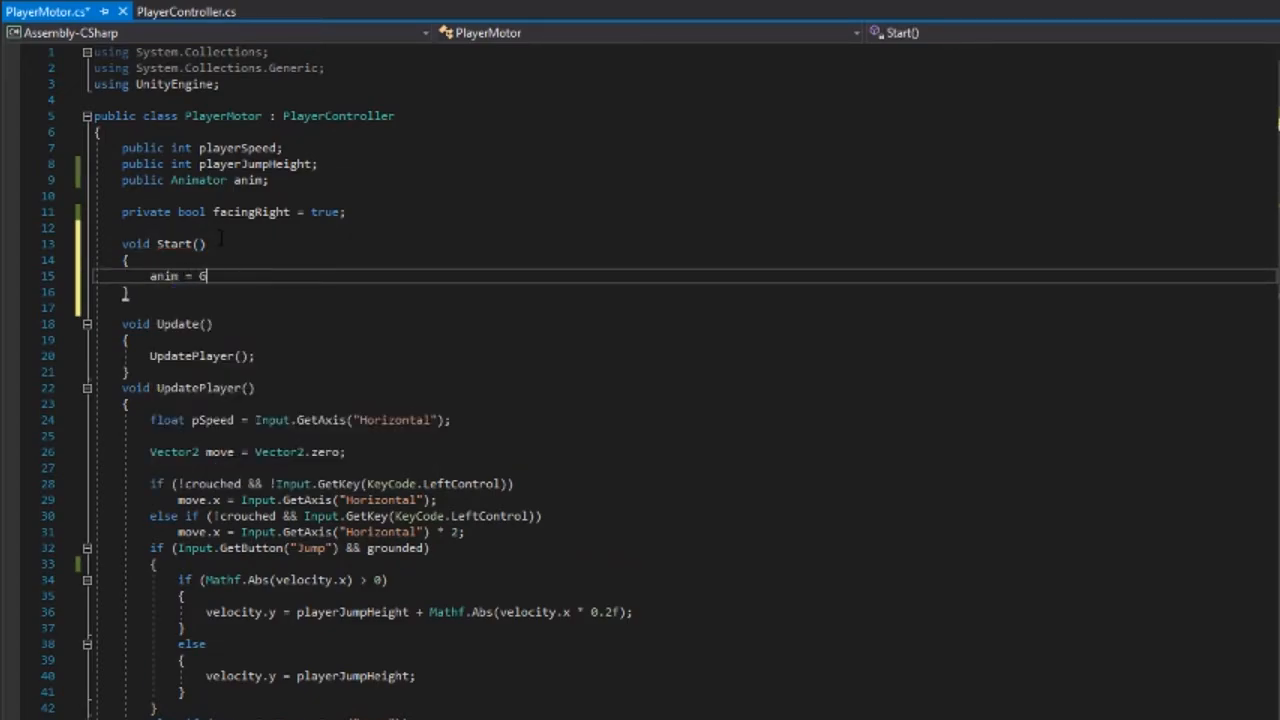
pyautogui.write('etComponent<Animator>')
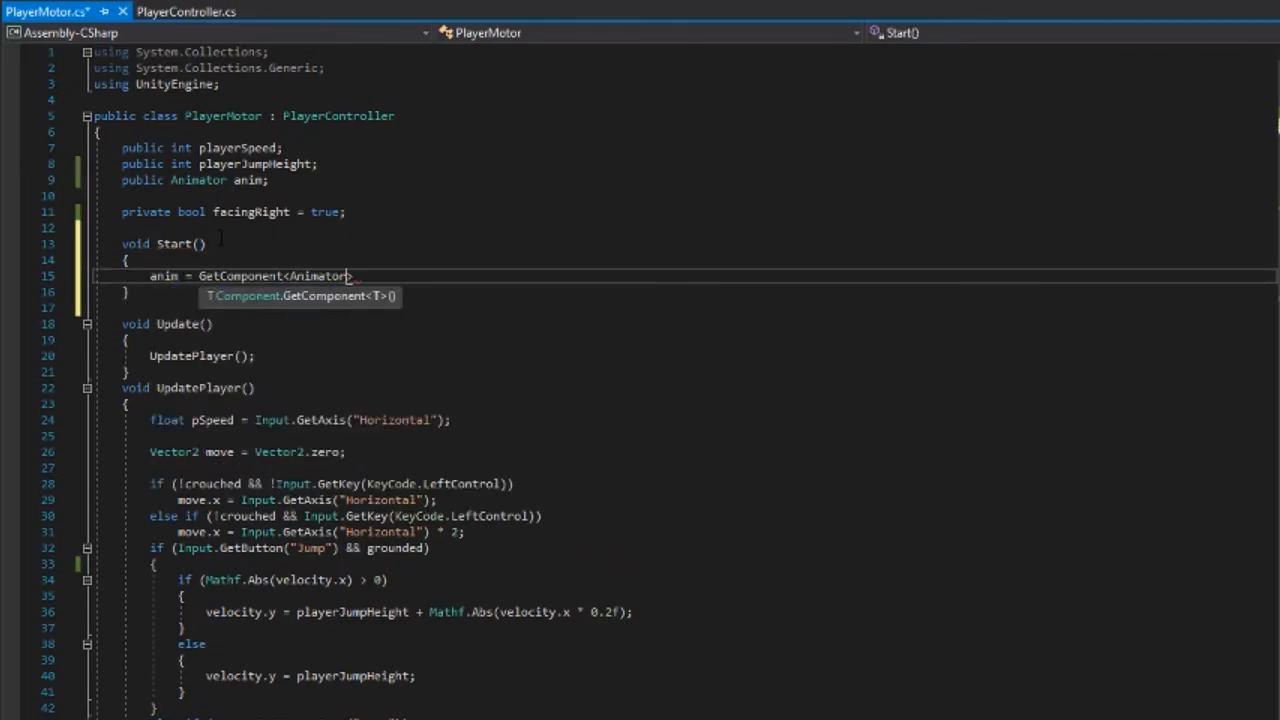
pyautogui.write('();')
pyautogui.hotkey('ctrl', 's')
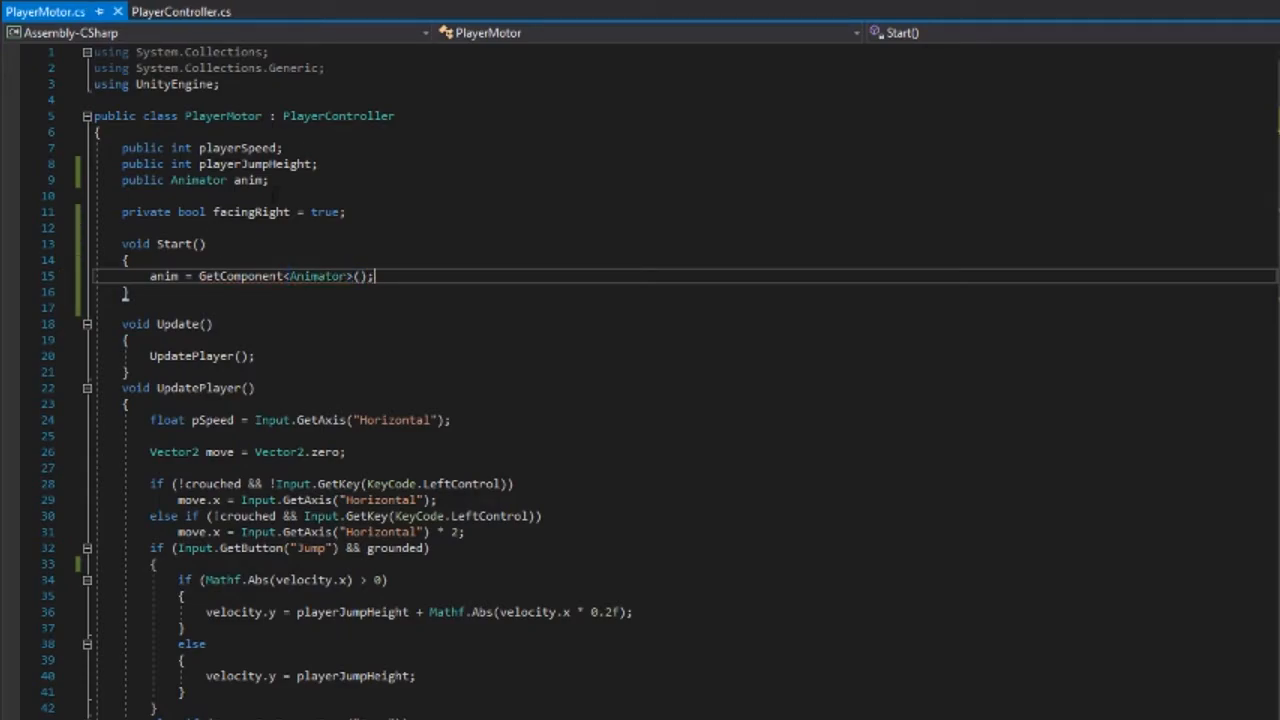
# - Insert an anim.SetTrigger(""); call as the first line of the grounded Jump block in UpdatePlayer
pyautogui.scroll(-2, 280, 258)
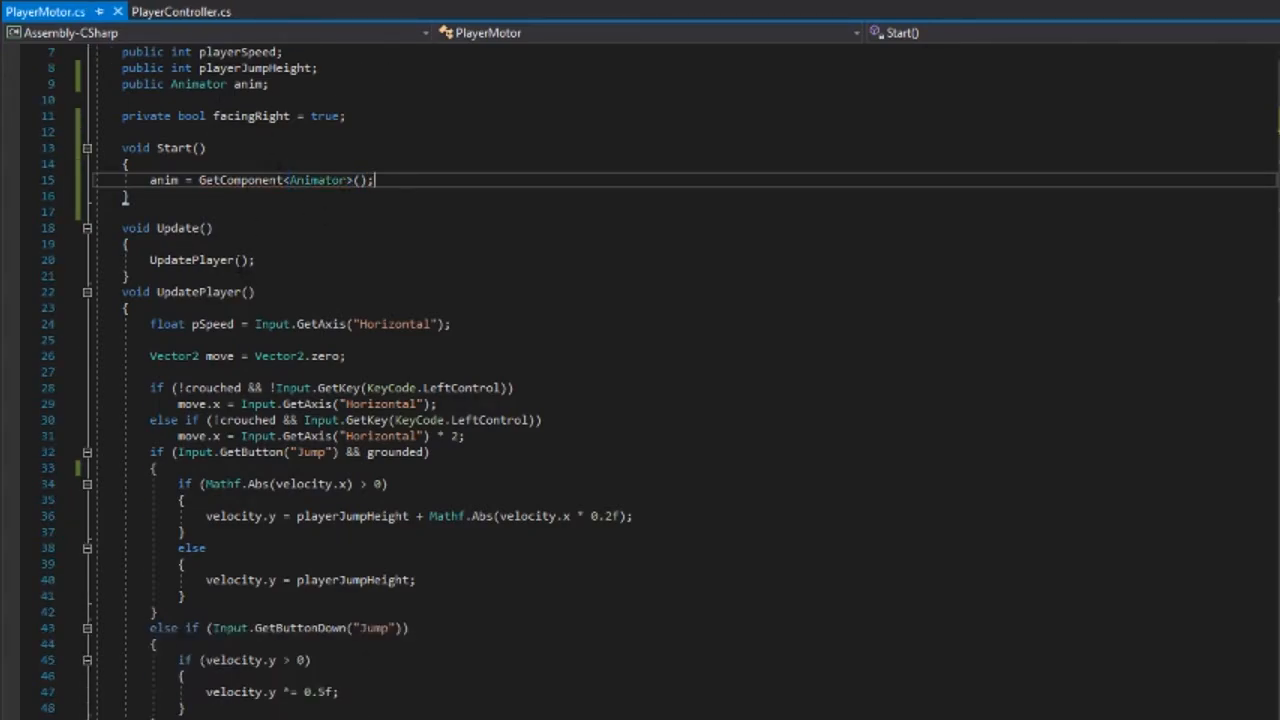
pyautogui.scroll(-2, 232, 224)
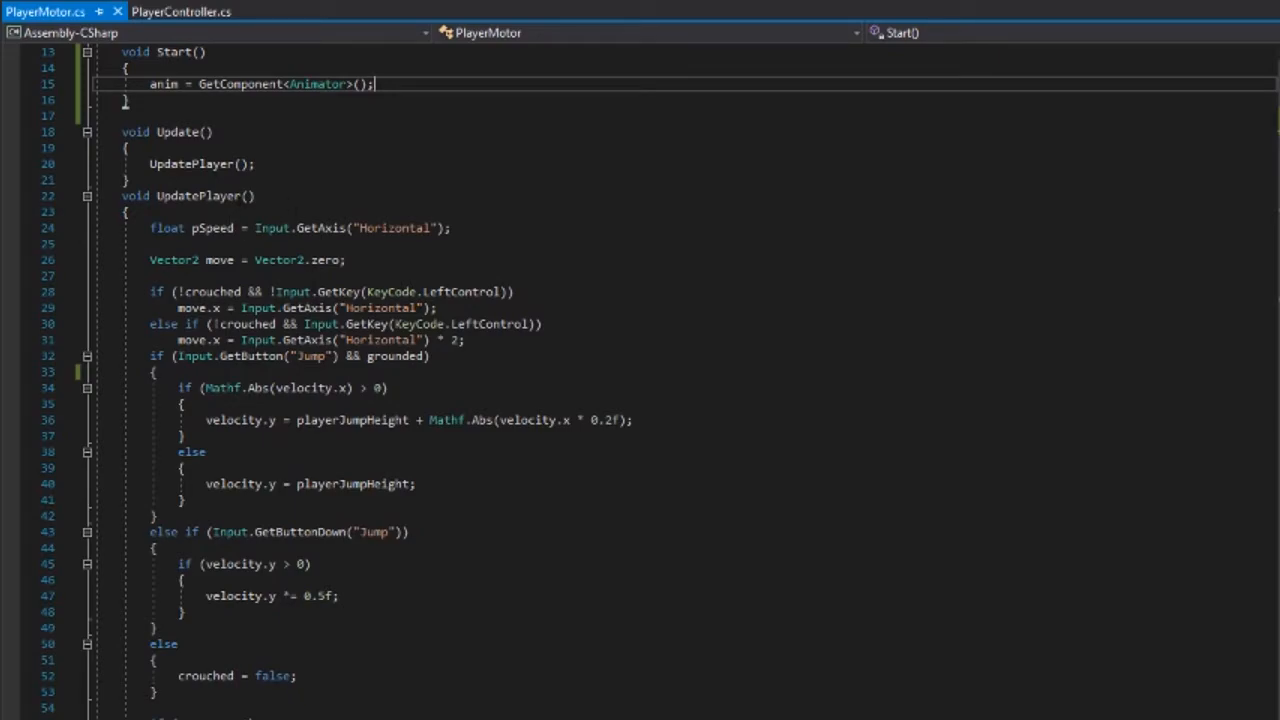
pyautogui.scroll(-2, 125, 101)
pyautogui.scroll(-1, 377, 272)
pyautogui.click(232, 229)
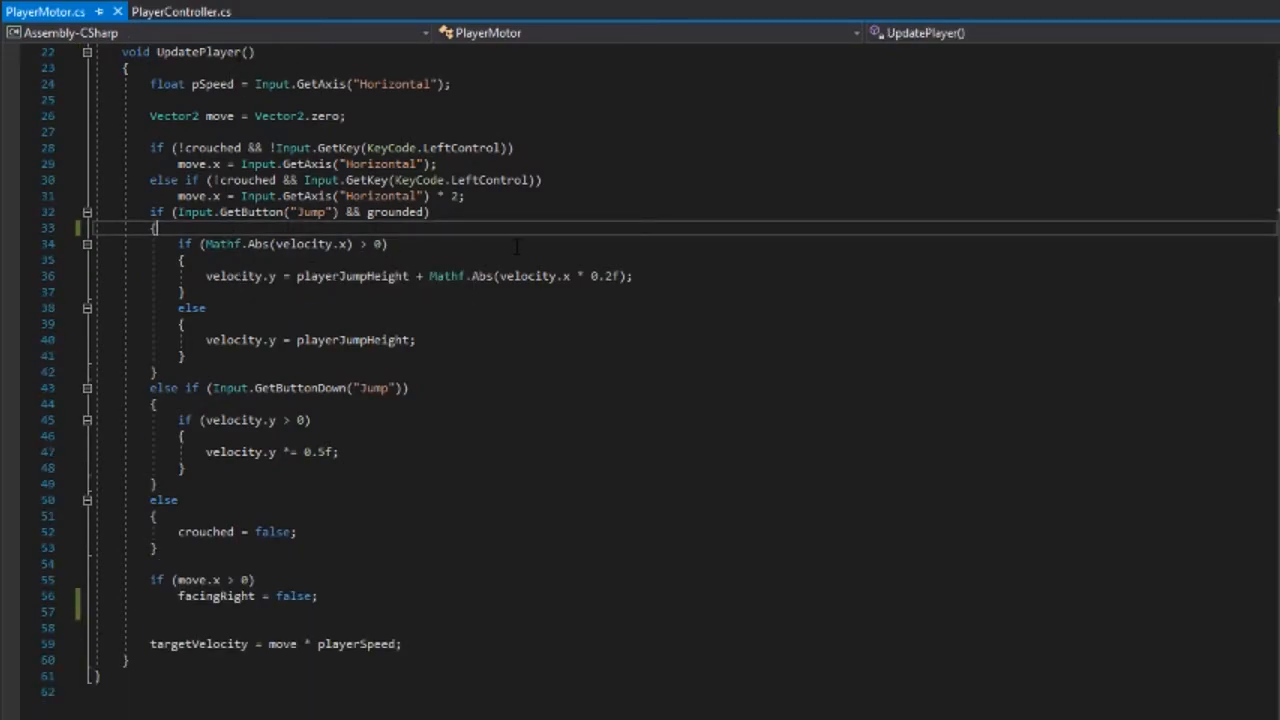
pyautogui.press('Up')
pyautogui.press('Right')
pyautogui.press('Right')
pyautogui.press('Right')
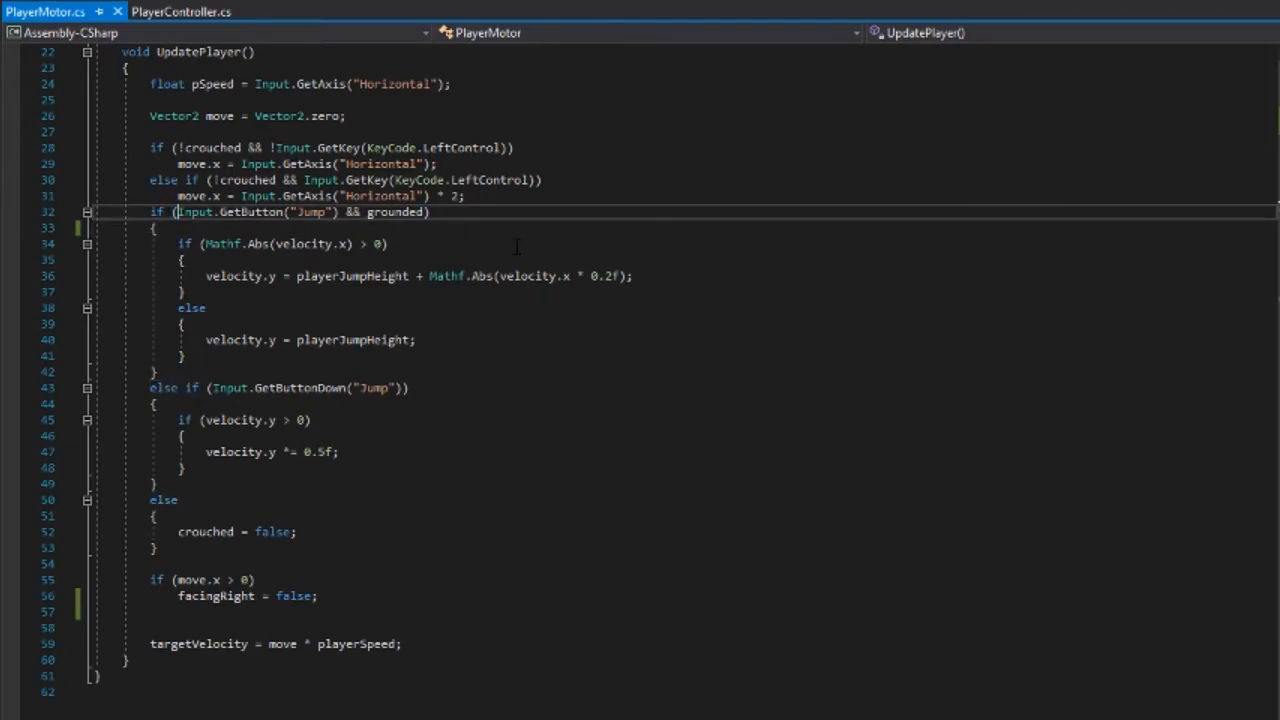
pyautogui.press('Down')
pyautogui.press('Return')
pyautogui.write('anim.')
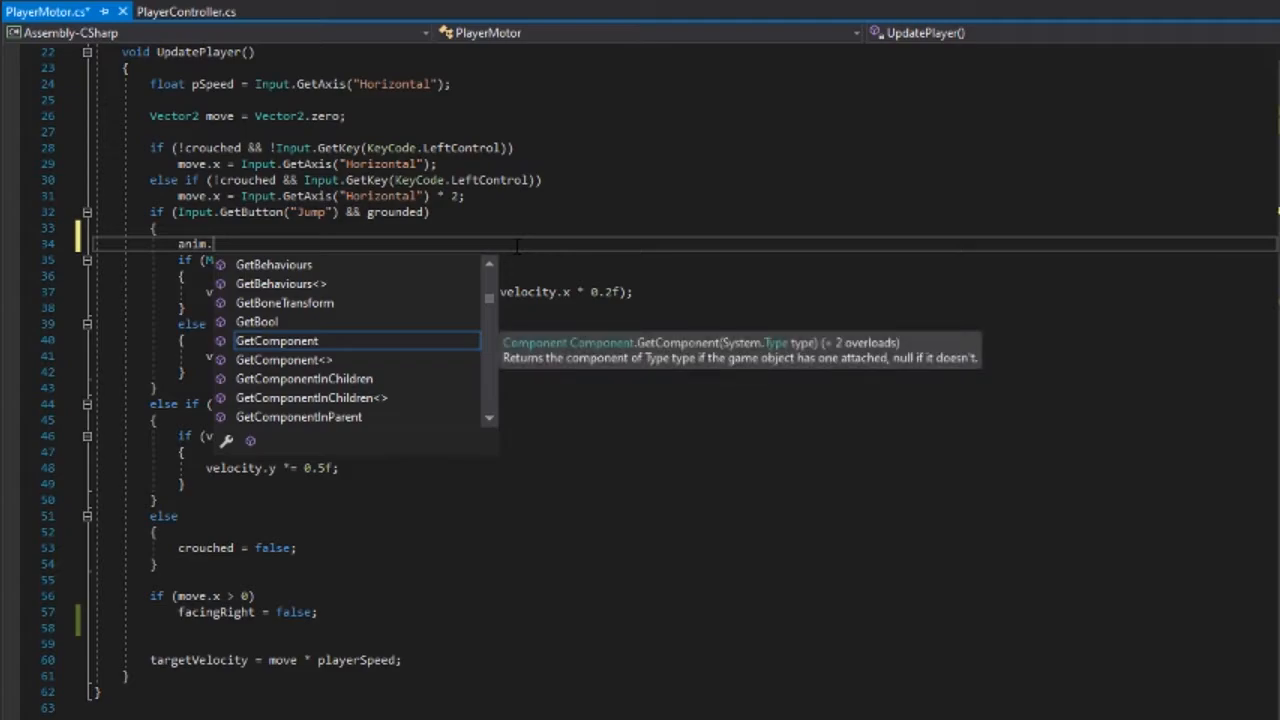
pyautogui.write('SetTrigger')
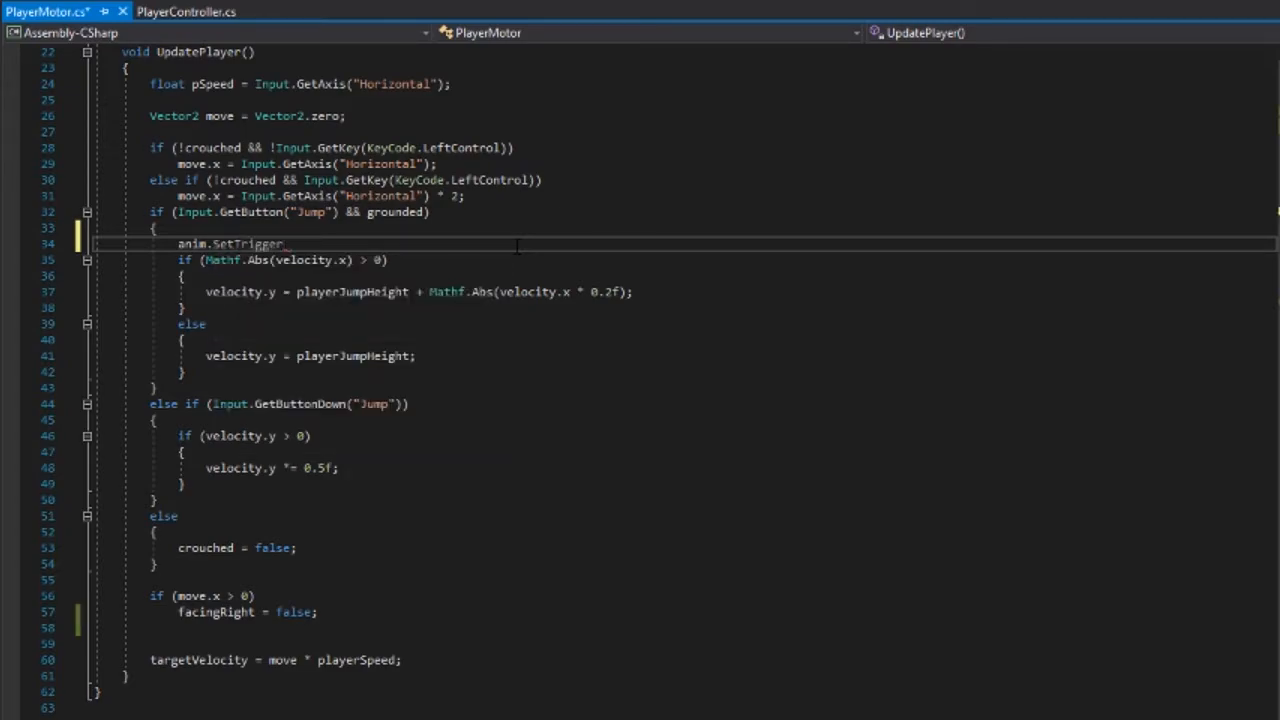
pyautogui.write('("')
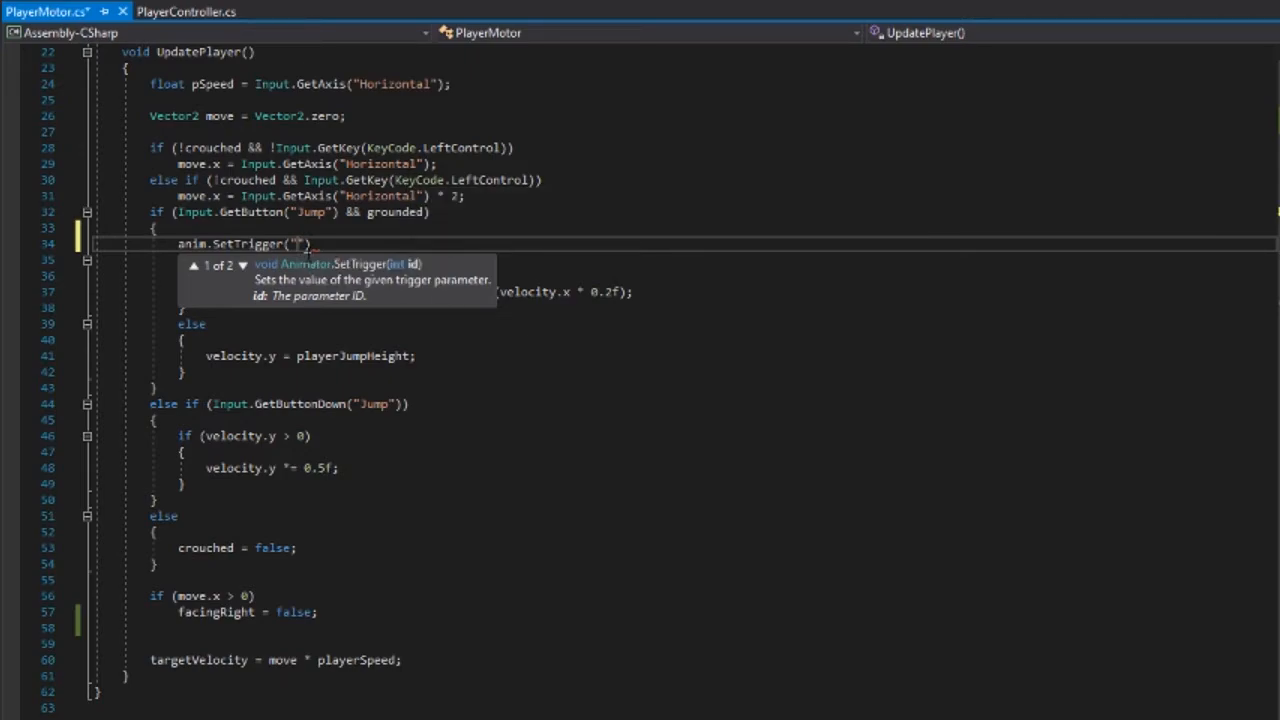
pyautogui.click(327, 243)
pyautogui.write(';')
pyautogui.press('Left')
pyautogui.press('Left')
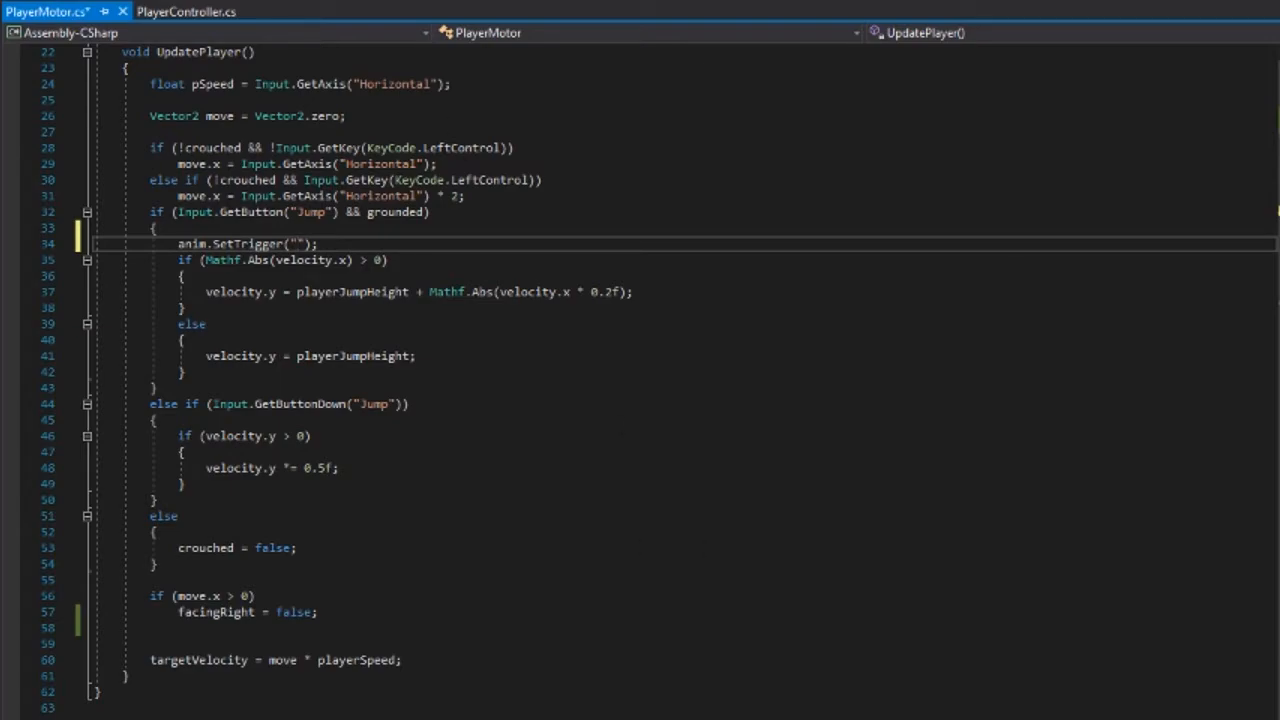
# - Check the trigger parameter's name in Unity's Animator and enter onJump as the SetTrigger argument, saving the script
pyautogui.hotkey('alt', 'Tab')
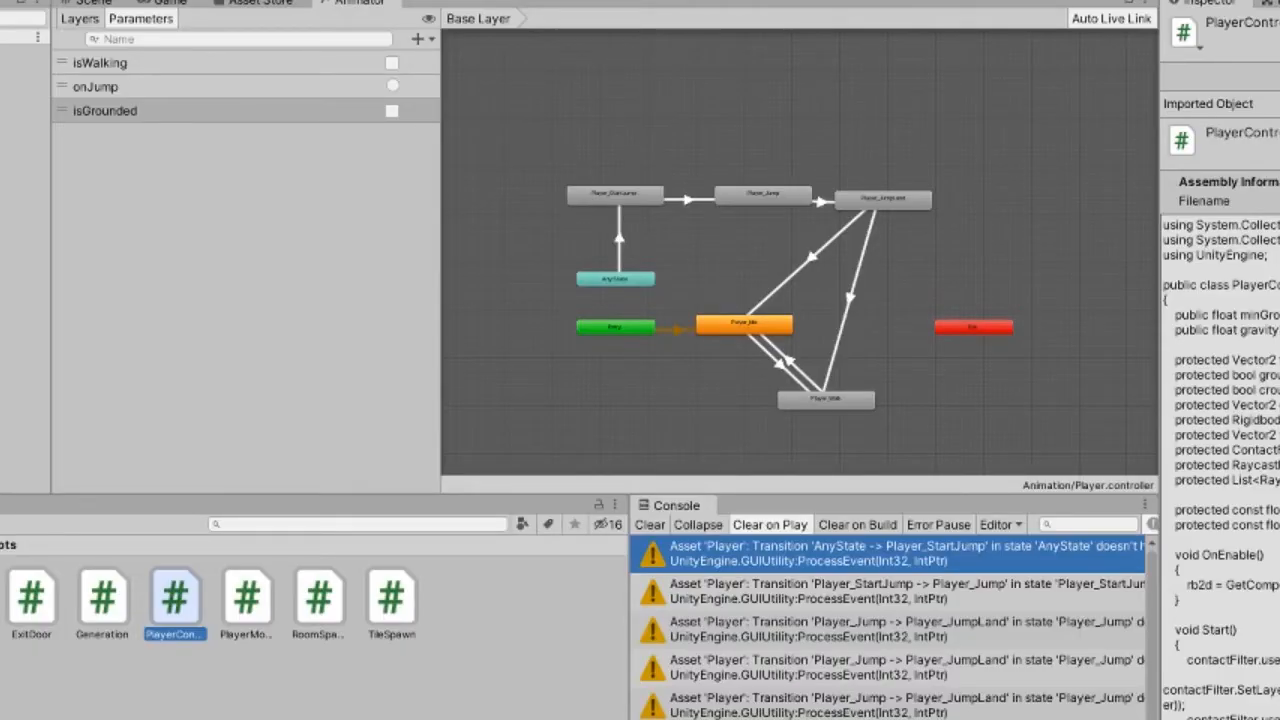
pyautogui.hotkey('alt', 'Tab')
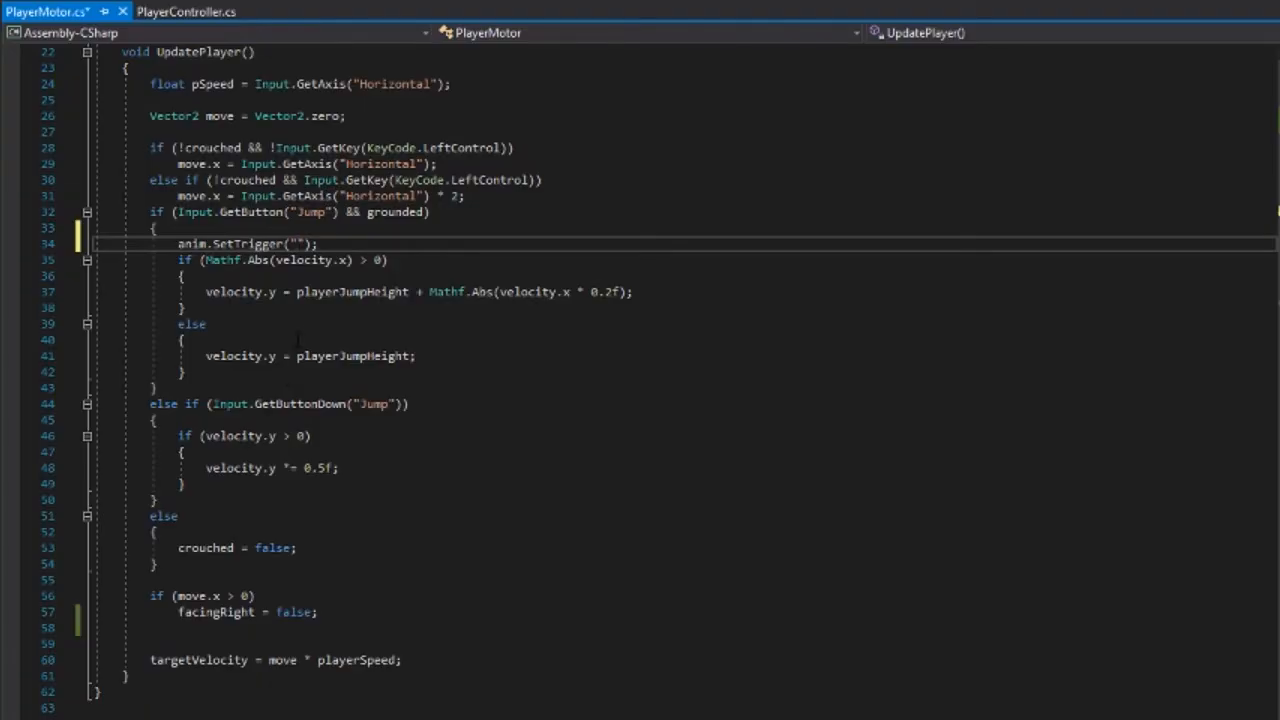
pyautogui.write('onJump')
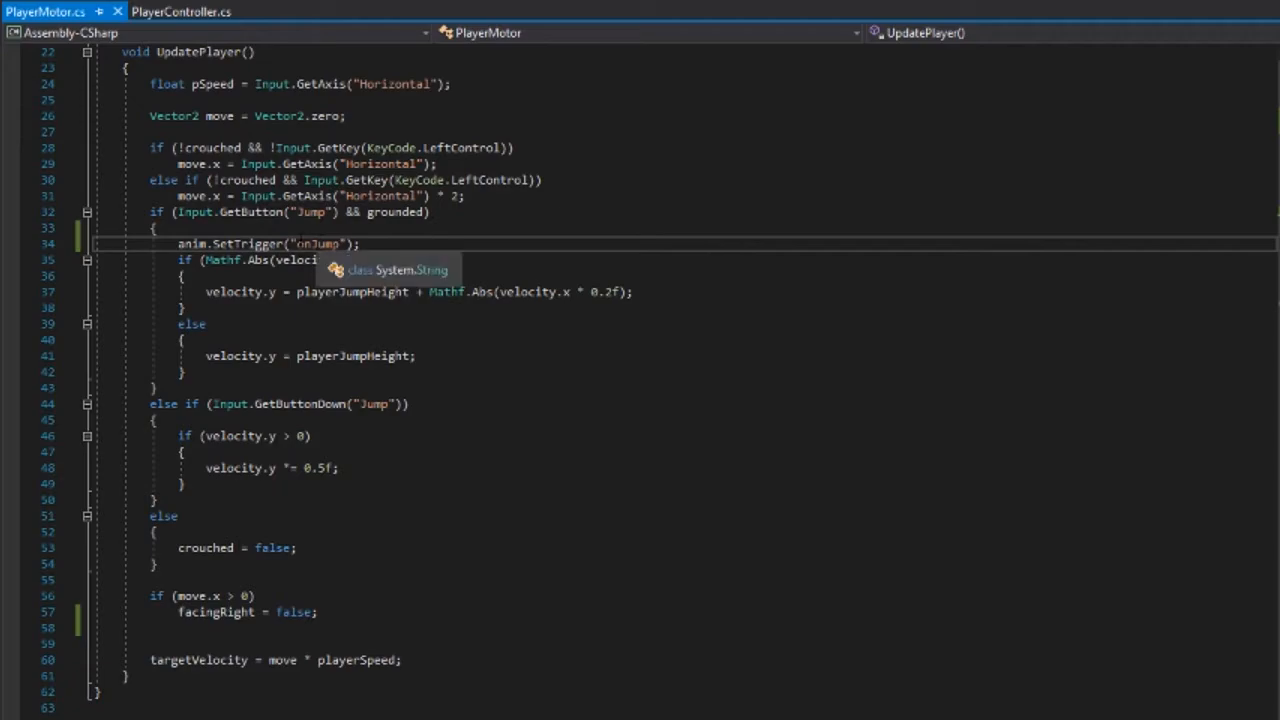
pyautogui.moveTo(289, 244)
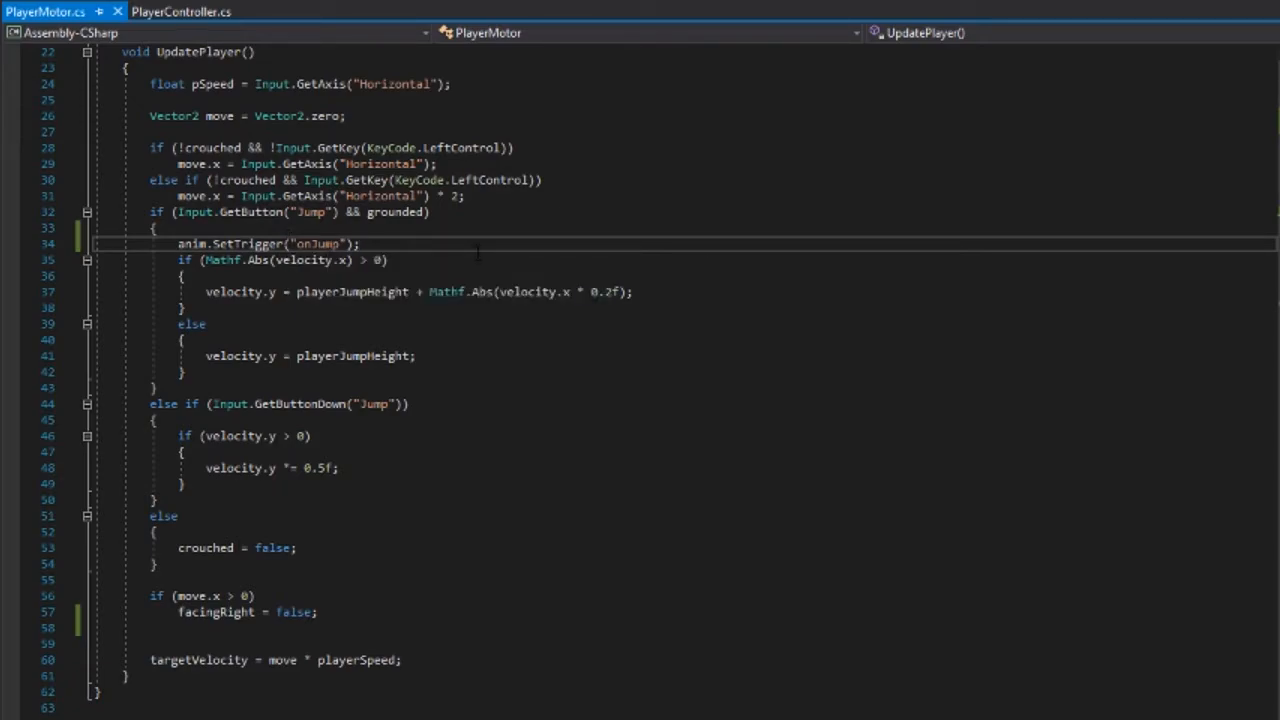
# - Add anim.SetBool("isGrounded", false); below the onJump trigger call and save the script
pyautogui.press('Return')
pyautogui.write('an')
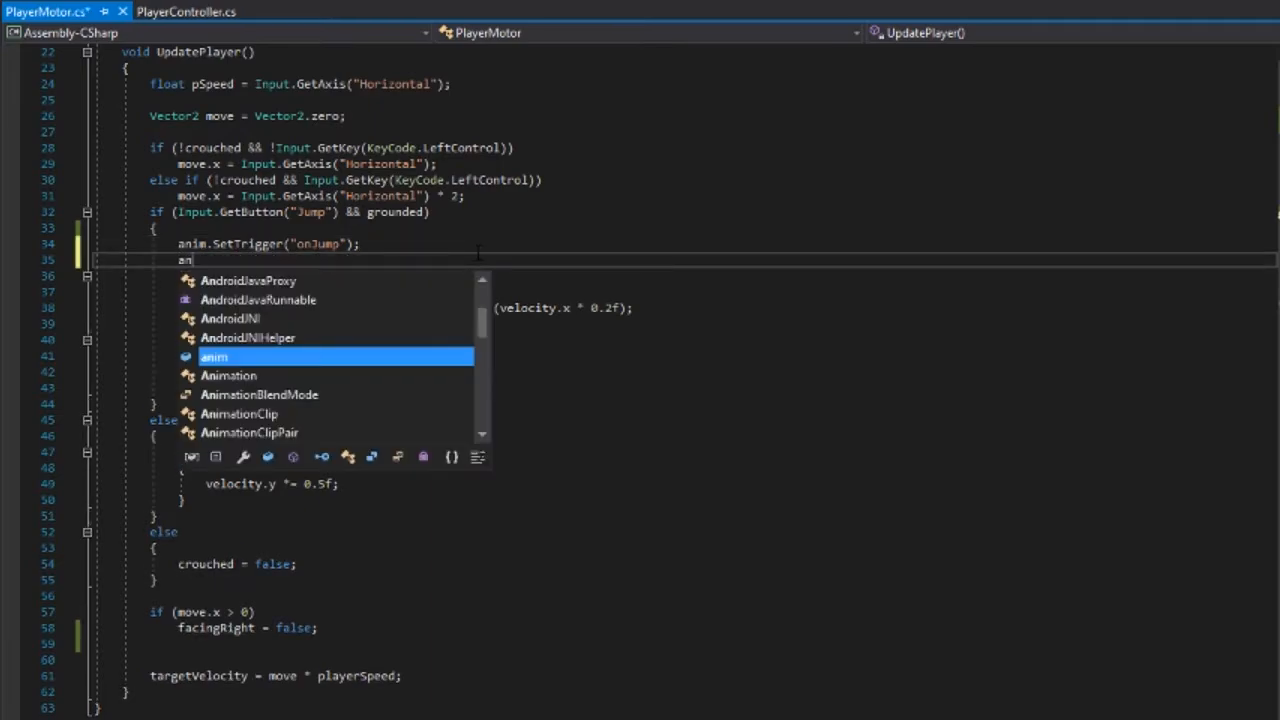
pyautogui.write('im.Set')
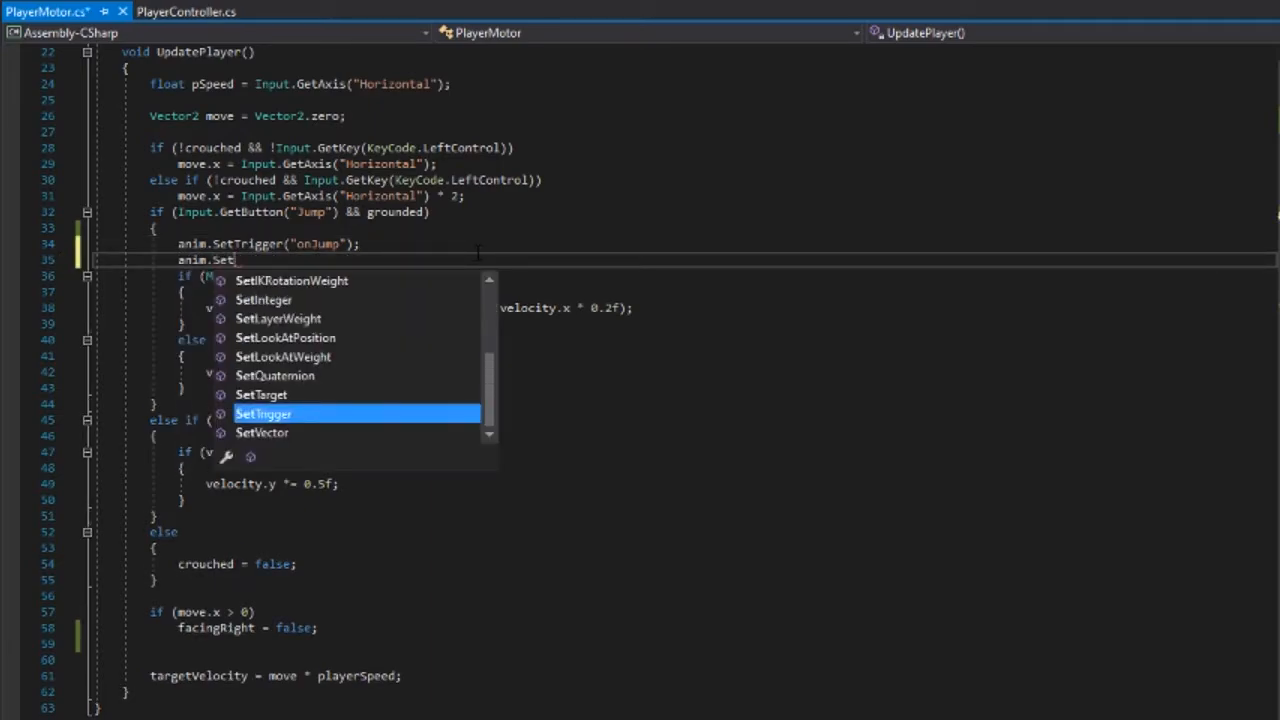
pyautogui.write('B')
pyautogui.press('Tab')
pyautogui.hotkey('ctrl', 'BackSpace')
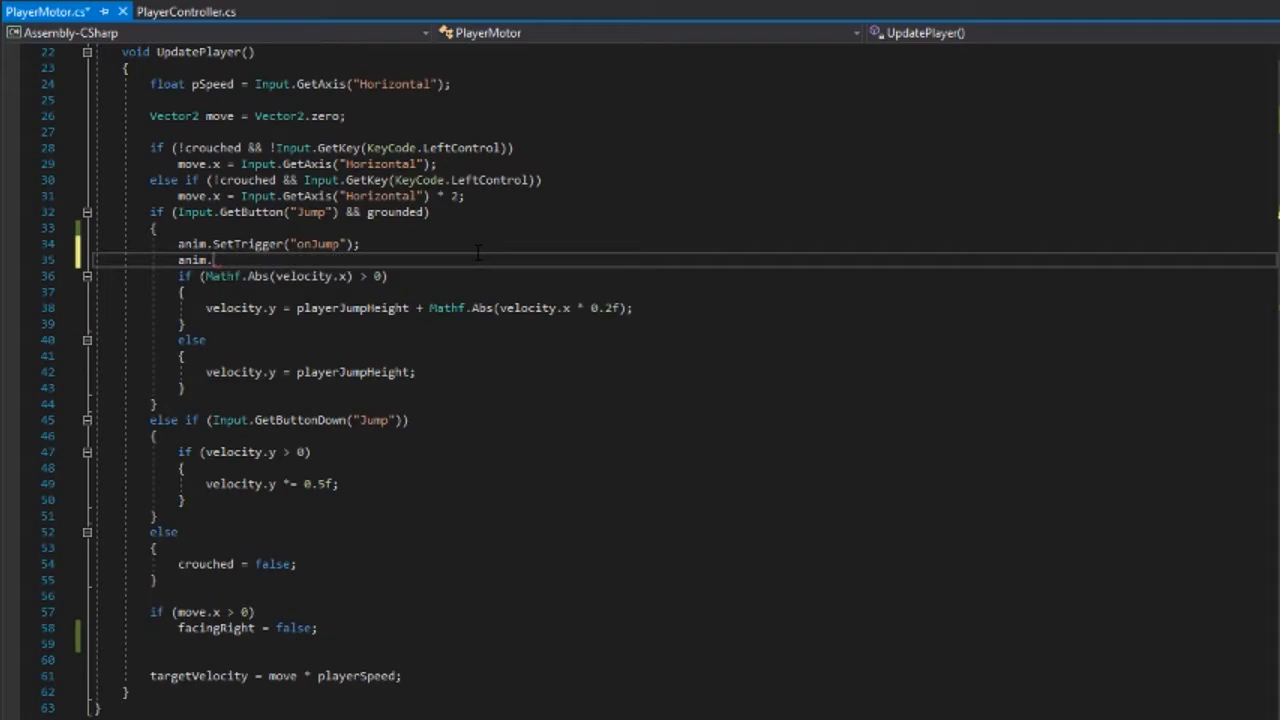
pyautogui.write('SetBool')
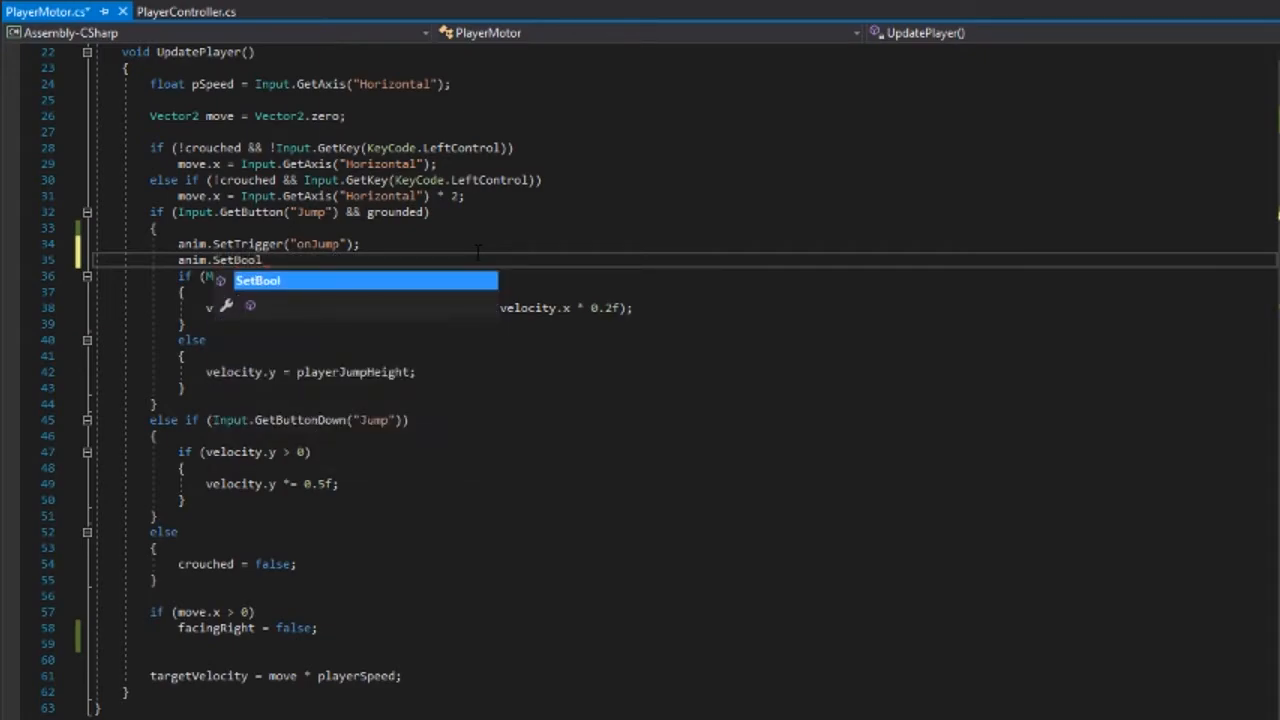
pyautogui.write('("')
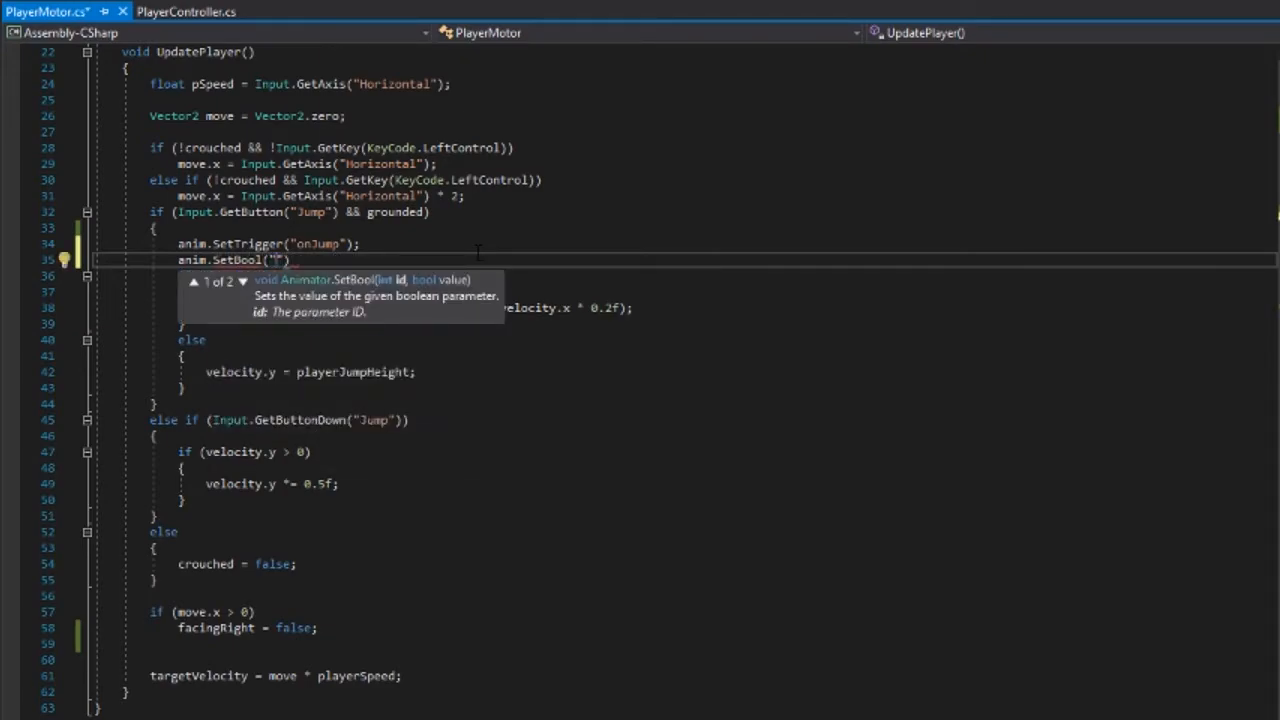
pyautogui.write('isGrounde')
pyautogui.write('d"')
pyautogui.write(',false')
pyautogui.press('Down')
pyautogui.press('Up')
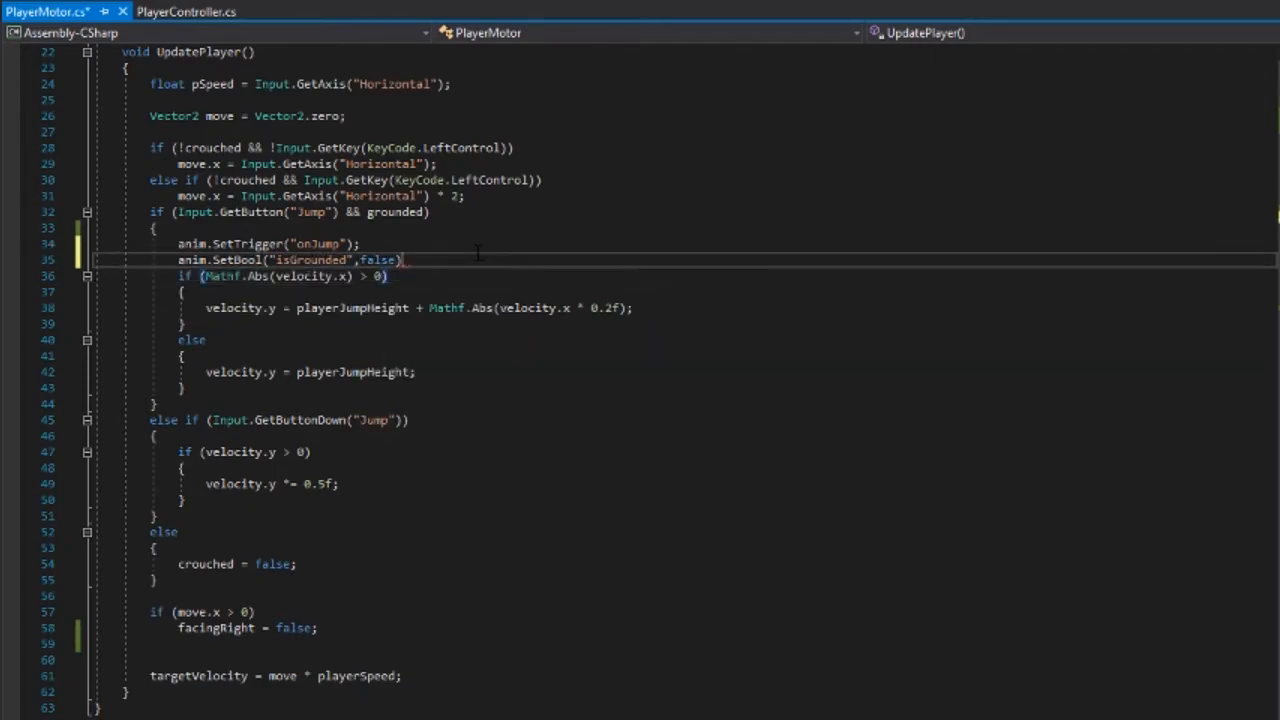
pyautogui.press('End')
pyautogui.write(';')
pyautogui.hotkey('ctrl', 's')
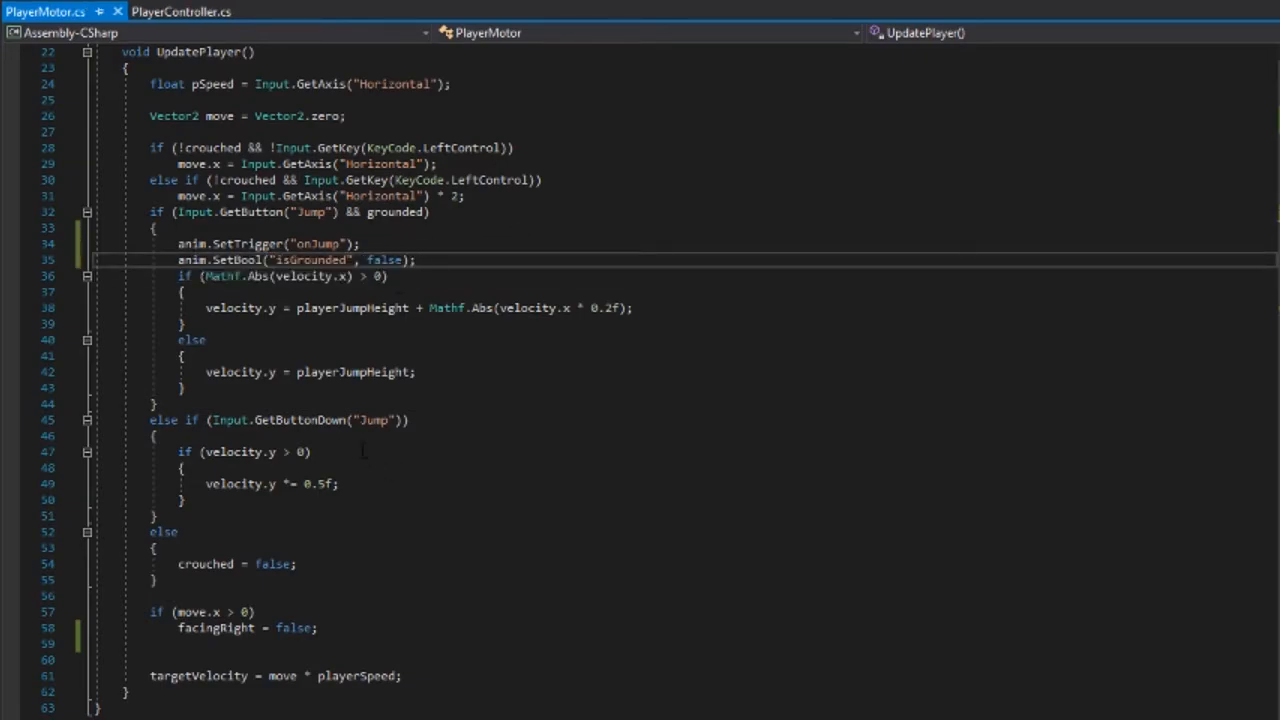
# - Copy the anim.SetBool("isGrounded", false); line in the grounded Jump block, delete it from there and save the script
pyautogui.scroll(-1, 660, 382)
pyautogui.scroll(1, 427, 394)
pyautogui.scroll(2, 427, 394)
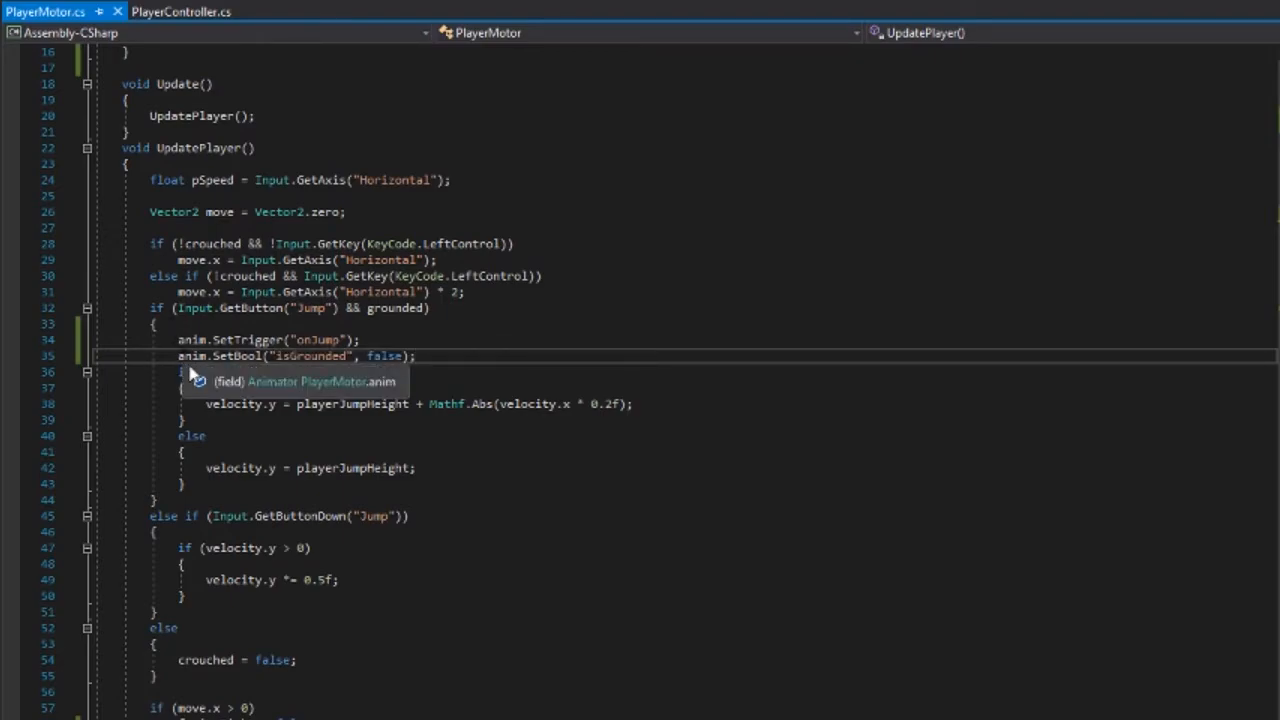
pyautogui.hotkey('shift', 'Home')
pyautogui.hotkey('ctrl', 'c')
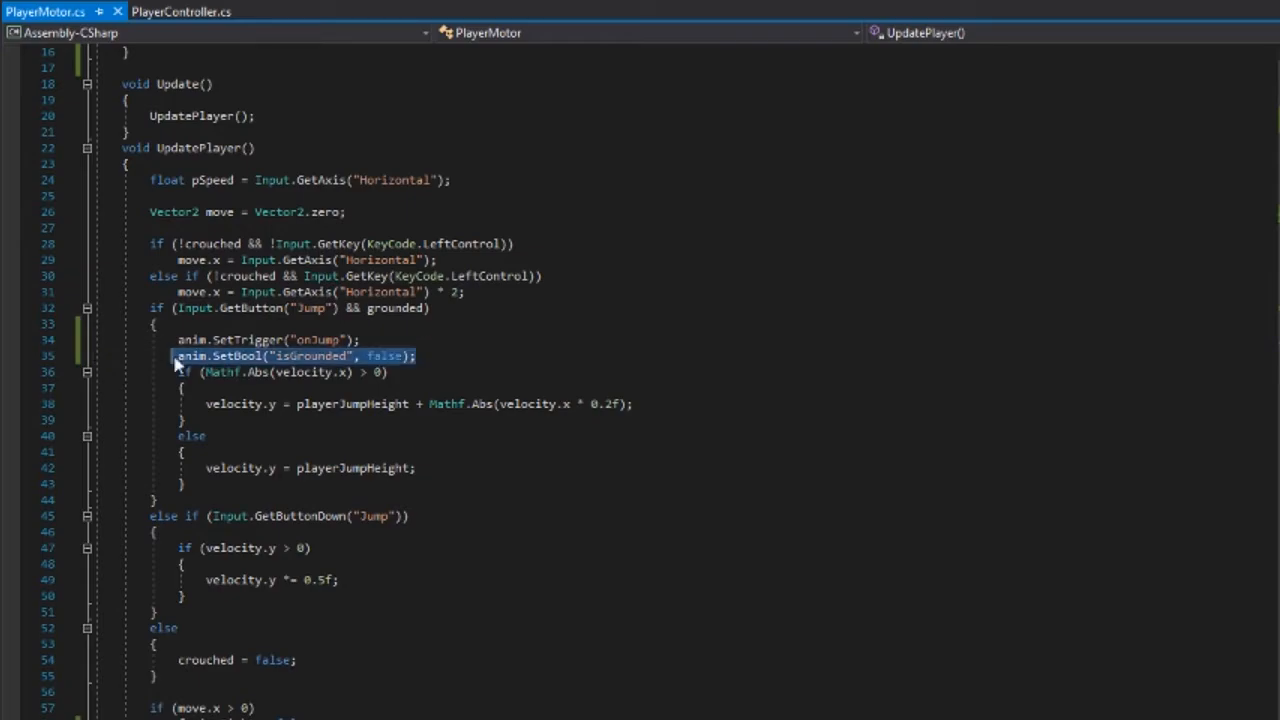
pyautogui.press('BackSpace')
pyautogui.hotkey('shift', 'Home')
pyautogui.press('BackSpace')
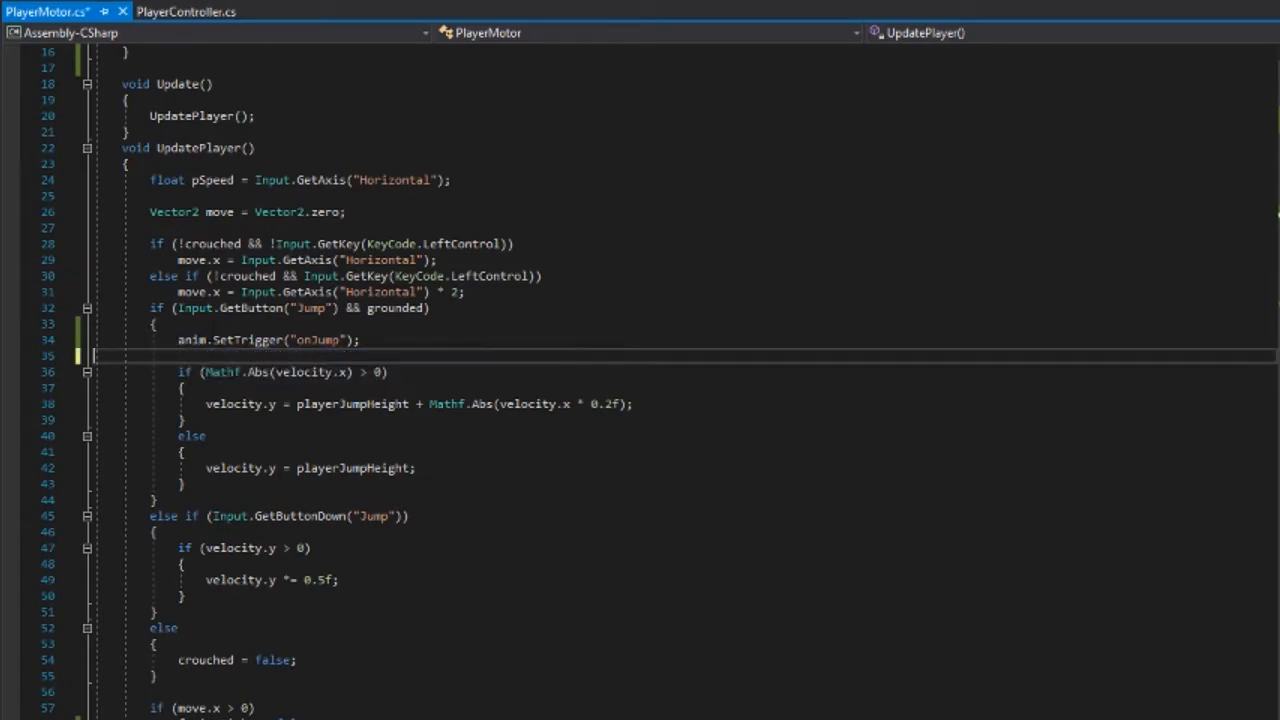
pyautogui.press('BackSpace')
pyautogui.hotkey('ctrl', 's')
pyautogui.scroll(-1, 183, 438)
pyautogui.click(183, 438)
pyautogui.press('Return')
pyautogui.press('Return')
pyautogui.press('Return')
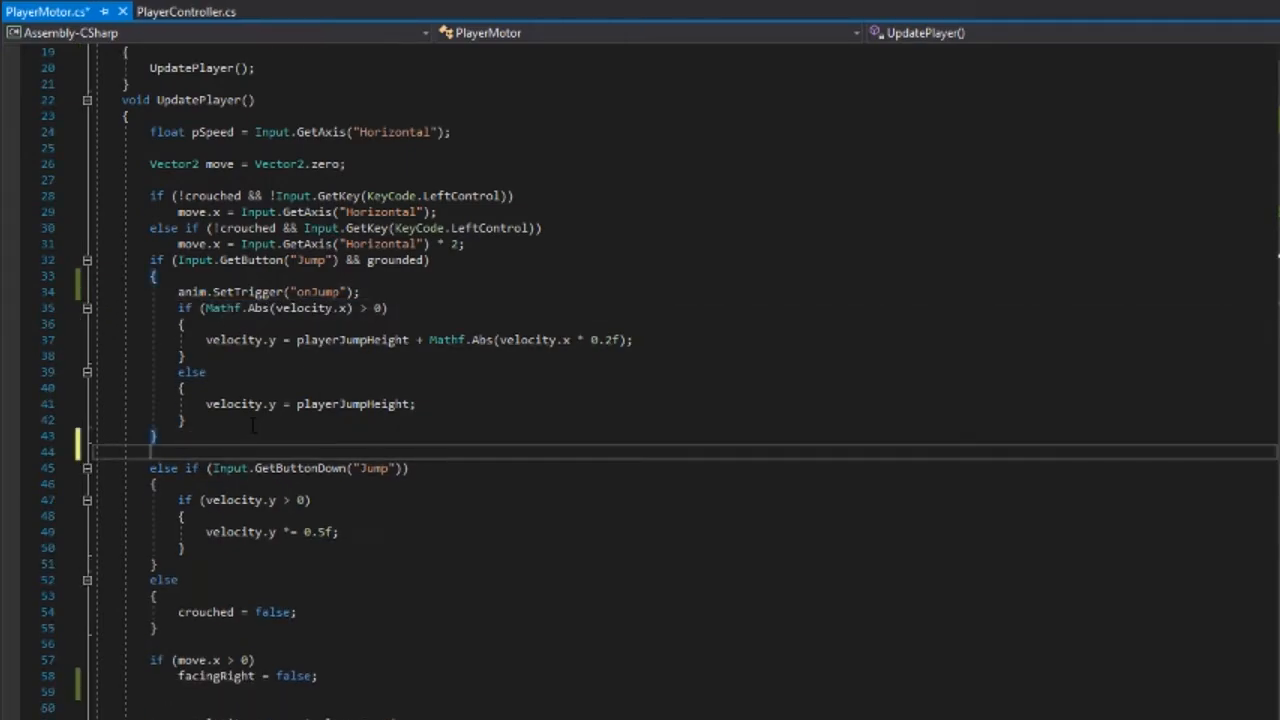
pyautogui.press('BackSpace')
pyautogui.press('BackSpace')
pyautogui.press('BackSpace')
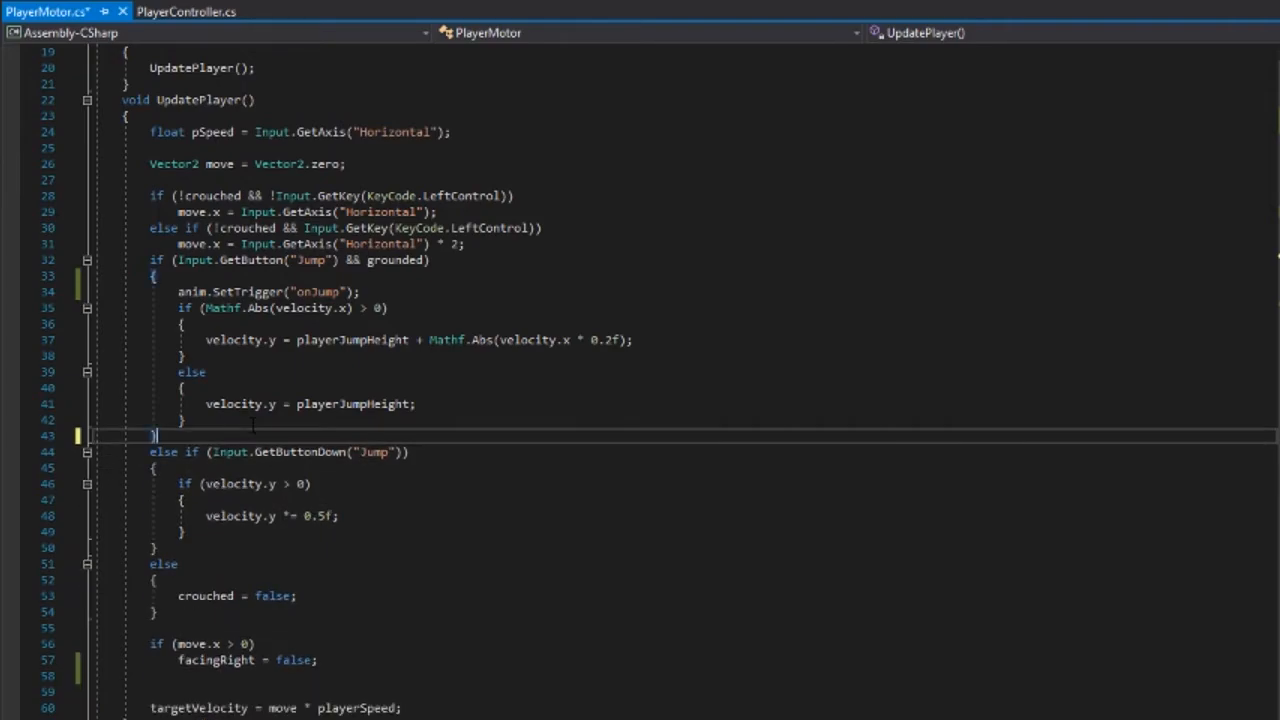
# - Below the crouched else block, add an if(grounded) statement containing the copied anim.SetBool("isGrounded", false); line, followed by an else
pyautogui.scroll(-3, 253, 427)
pyautogui.click(181, 482)
pyautogui.press('Return')
pyautogui.press('Return')
pyautogui.write('if(isActiveAndEnabled')
pyautogui.hotkey('ctrl', 'BackSpace')
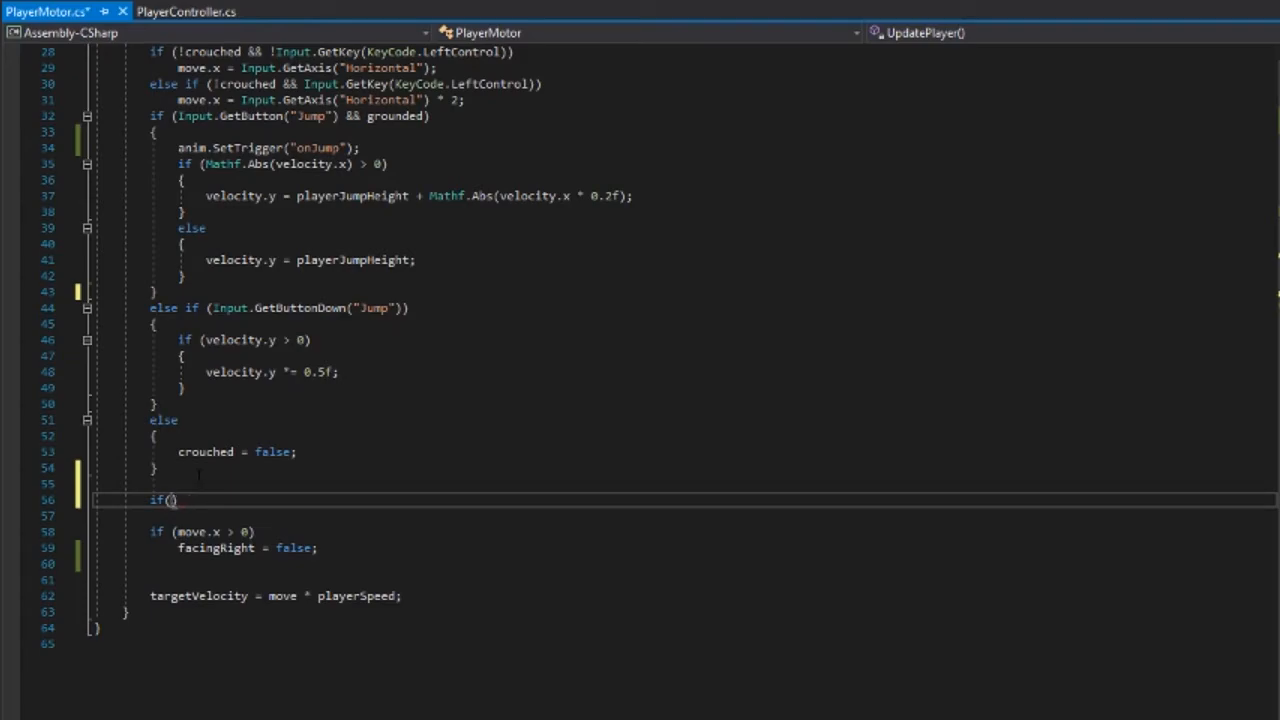
pyautogui.write('grounded')
pyautogui.press('Right')
pyautogui.press('Return')
pyautogui.hotkey('ctrl', 'v')
pyautogui.press('Return')
pyautogui.write('else')
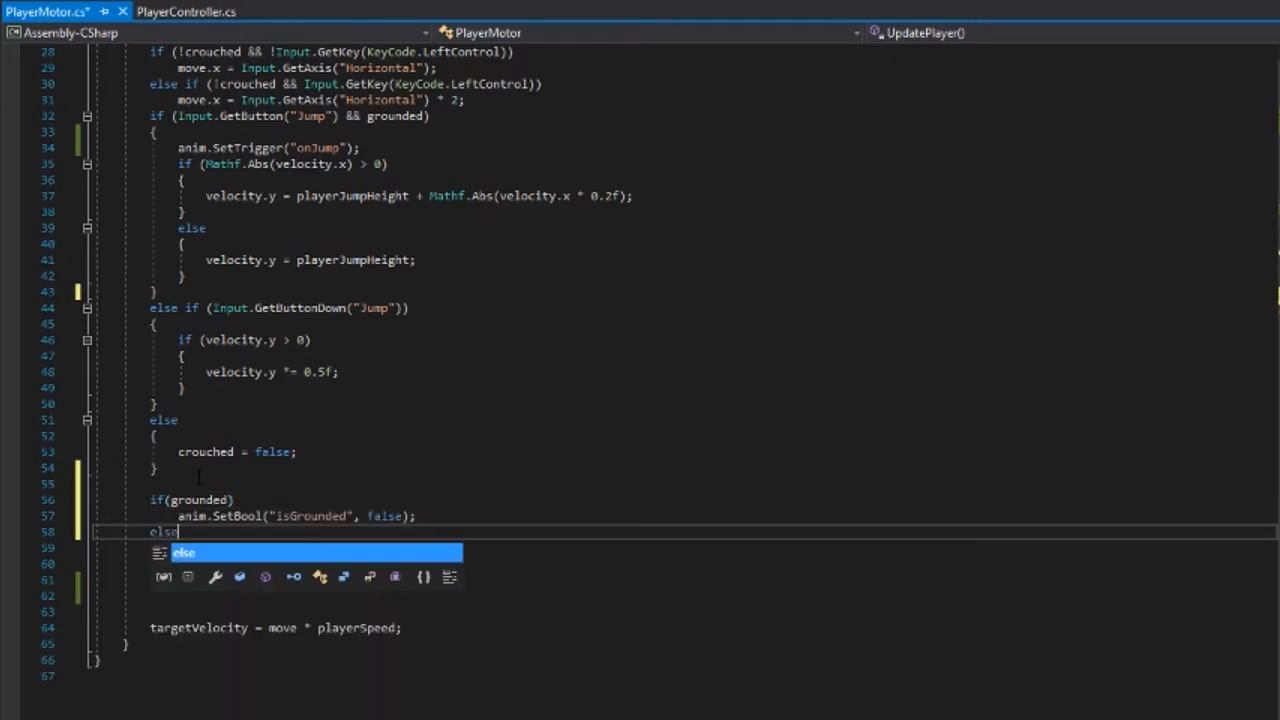
# - Set isGrounded to true in the grounded branch, paste anim.SetBool("isGrounded", false); under the else and save the script
pyautogui.doubleClick(384, 516)
pyautogui.write('true')
pyautogui.press('Down')
pyautogui.press('Return')
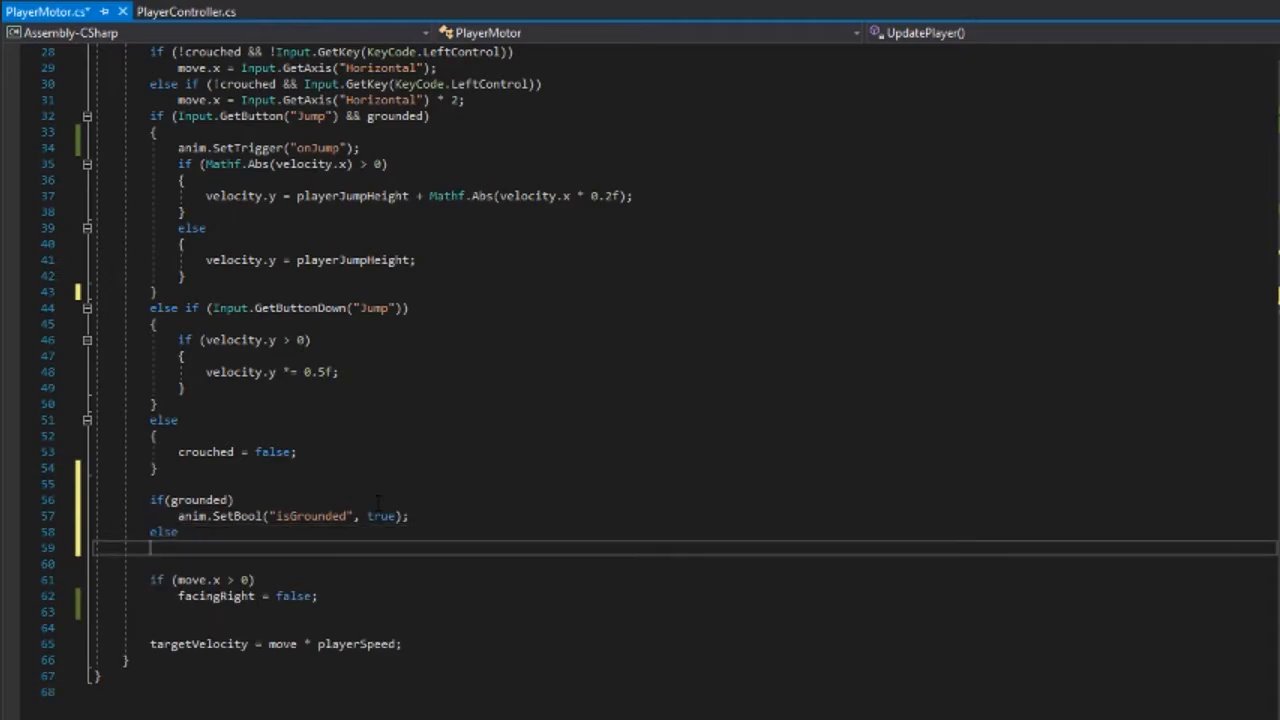
pyautogui.hotkey('ctrl', 'v')
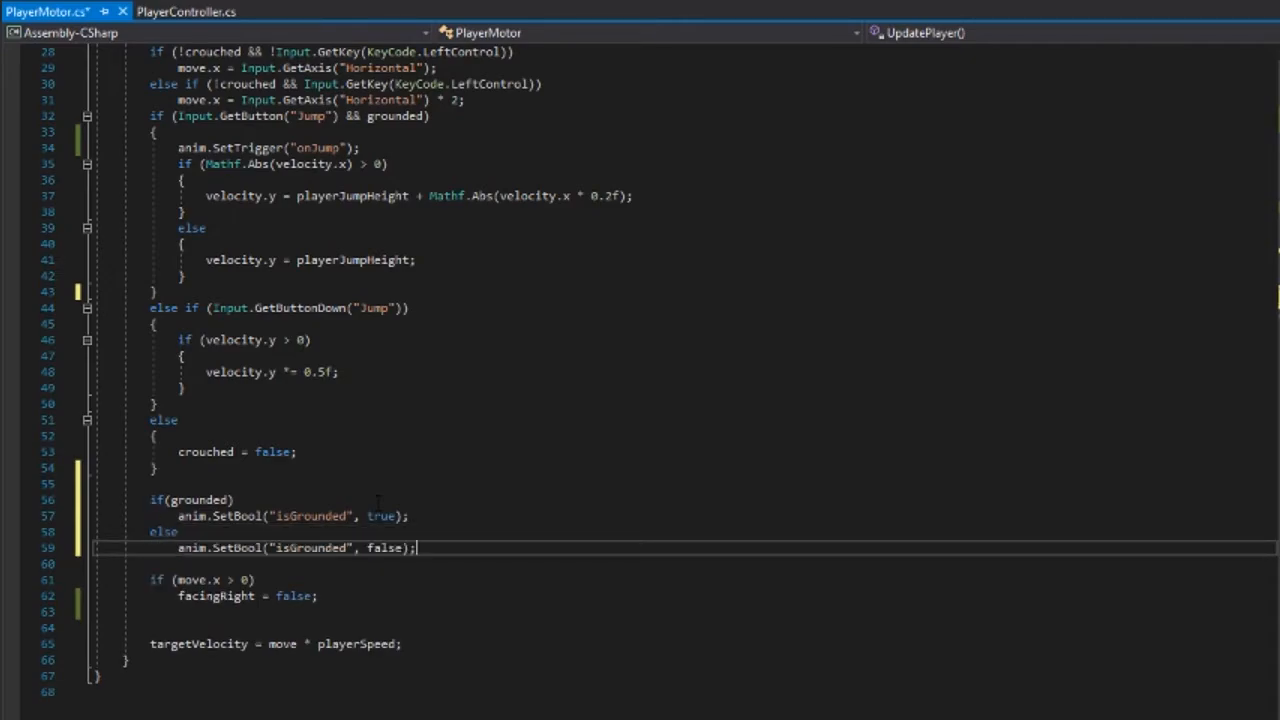
pyautogui.hotkey('ctrl', 's')
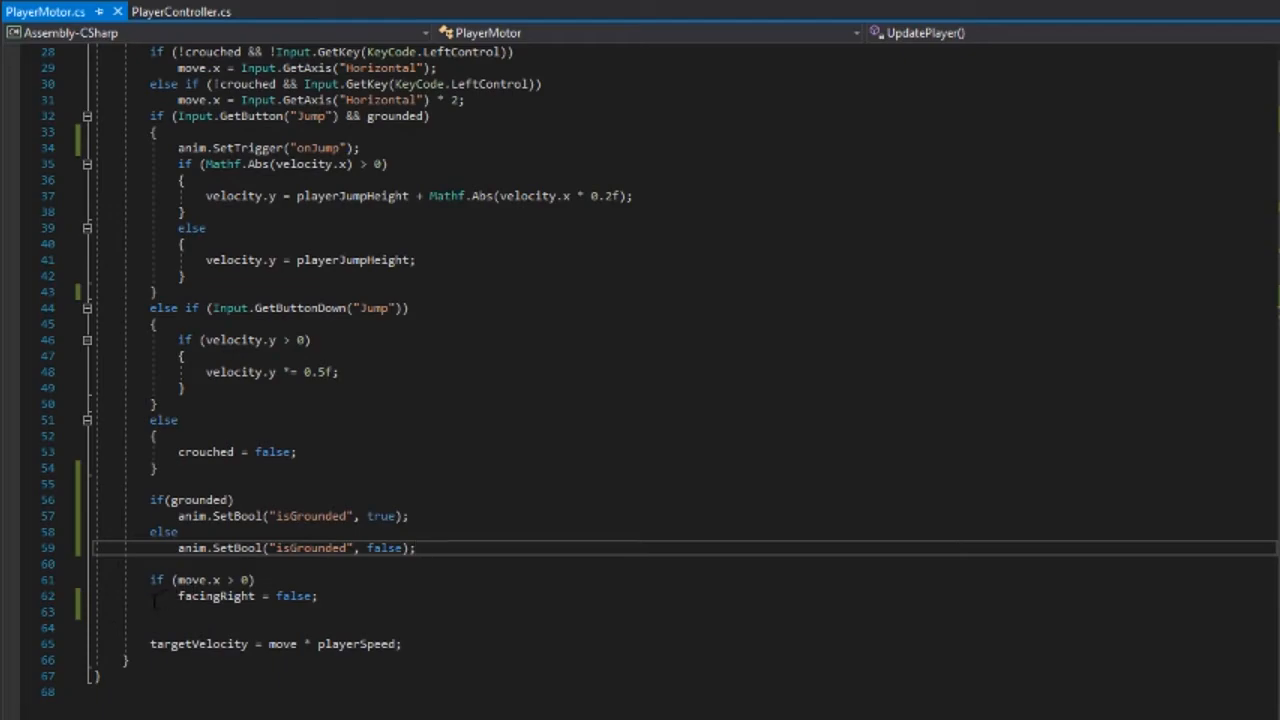
pyautogui.click(378, 603)
pyautogui.press('Down')
pyautogui.press('Up')
pyautogui.press('Up')
pyautogui.press('Down')
pyautogui.press('Down')
pyautogui.press('Up')
pyautogui.press('Down')
pyautogui.press('Up')
pyautogui.press('Up')
pyautogui.press('Down')
pyautogui.press('Down')
pyautogui.press('Up')
pyautogui.press('Down')
pyautogui.press('Up')
pyautogui.press('Up')
pyautogui.press('Down')
pyautogui.press('Down')
# - Add an if(move.x == 0) statement with an empty braced body below the facingRight assignment
pyautogui.press('Return')
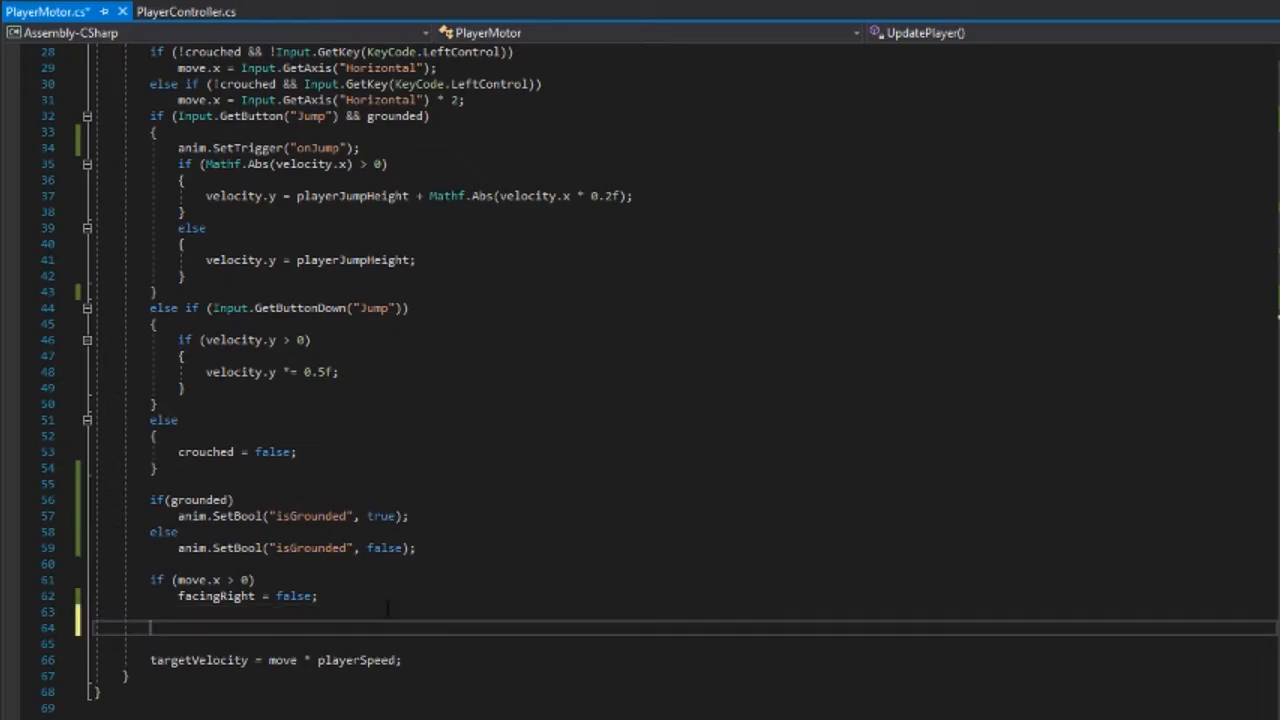
pyautogui.write('if(move.')
pyautogui.write('x ')
pyautogui.write('==')
pyautogui.press('BackSpace')
pyautogui.press('BackSpace')
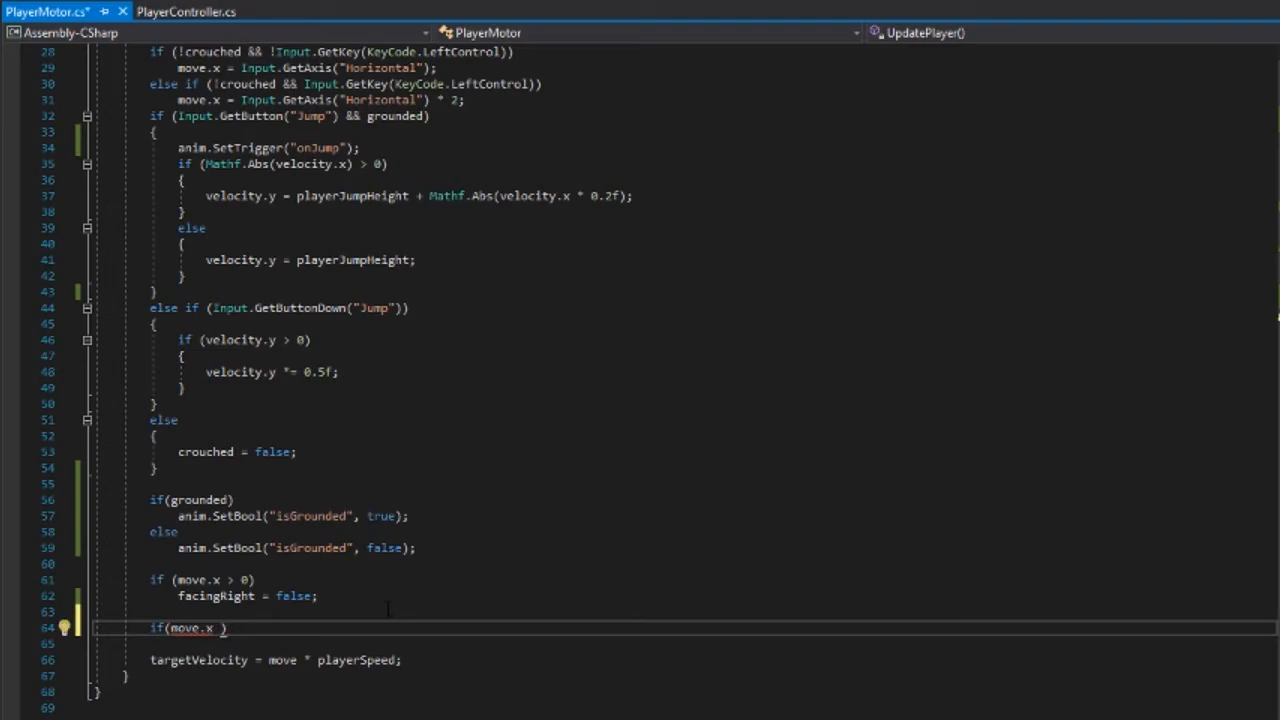
pyautogui.write('== 0')
pyautogui.press('BackSpace')
pyautogui.press('End')
pyautogui.write('{')
pyautogui.press('Return')
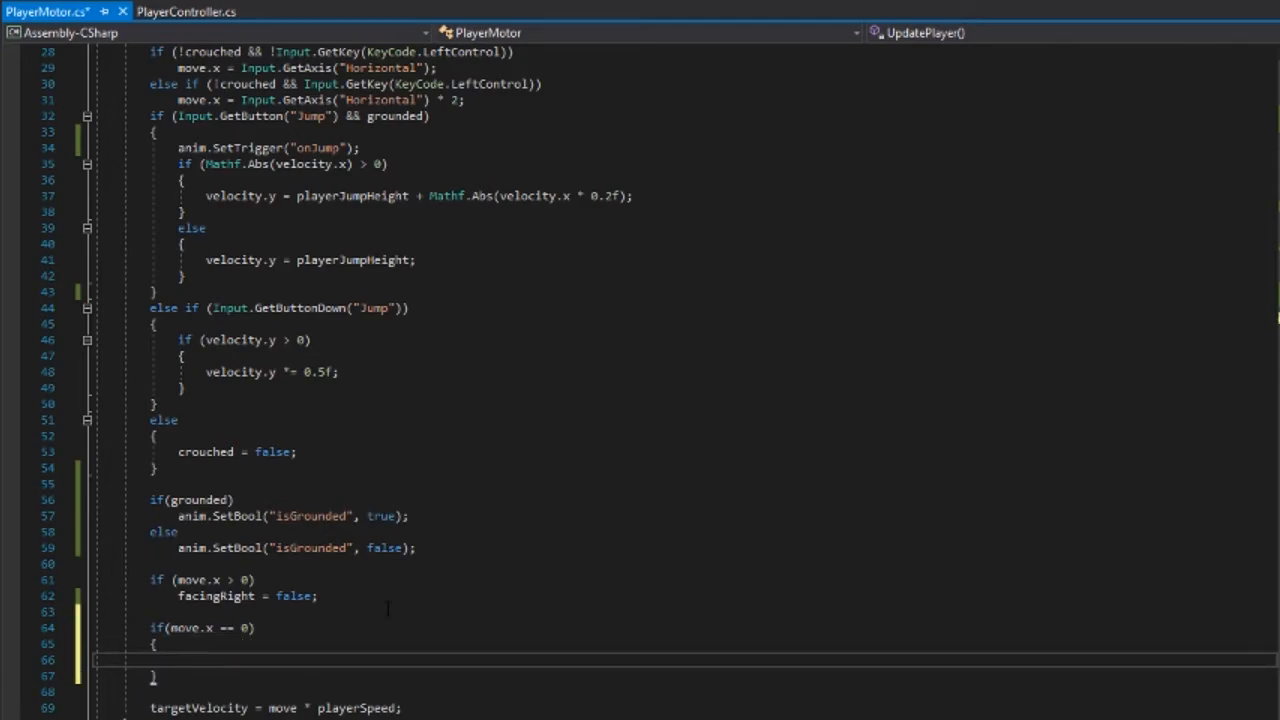
# - Paste the copied SetBool line into the move.x == 0 block and rename its parameter to isWalking
pyautogui.hotkey('ctrl', 'v')
pyautogui.hotkey('ctrl', 'Left')
pyautogui.hotkey('ctrl', 'Left')
pyautogui.hotkey('ctrl', 'Left')
pyautogui.hotkey('ctrl', 'Left')
pyautogui.hotkey('ctrl', 'Left')
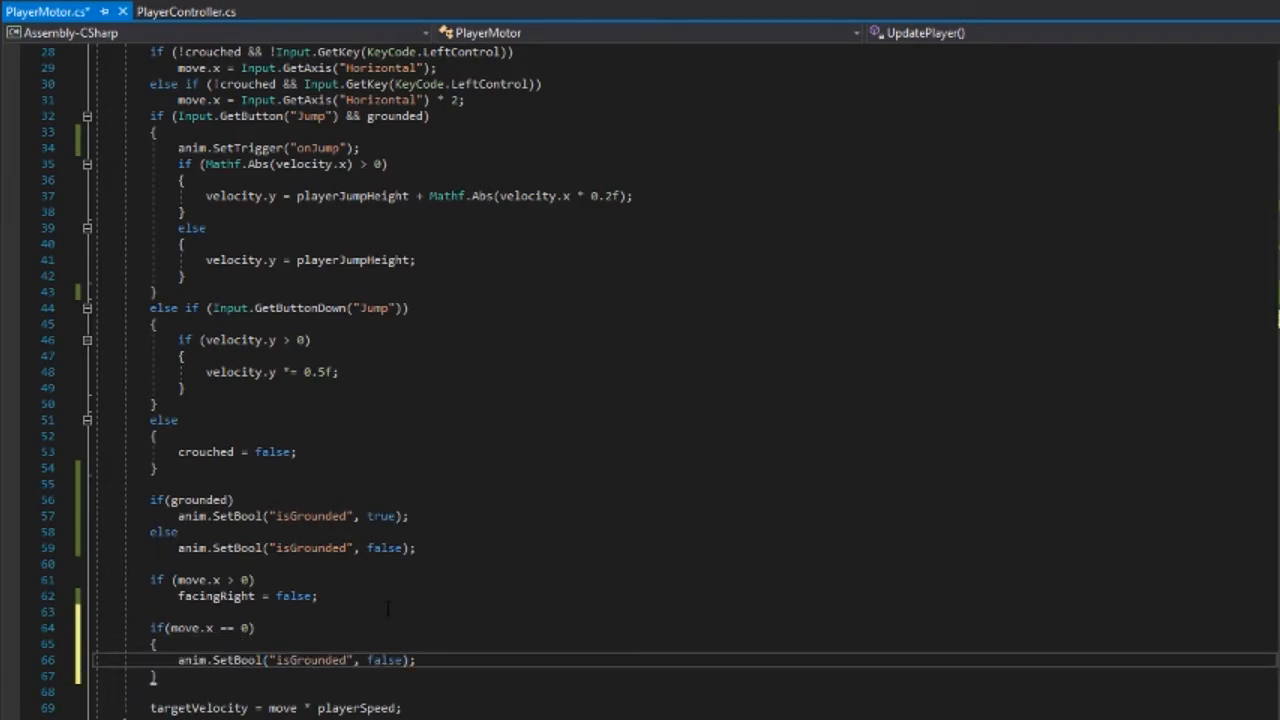
pyautogui.hotkey('ctrl', 'shift', 'Left')
pyautogui.write('isWalk')
pyautogui.write('ing')
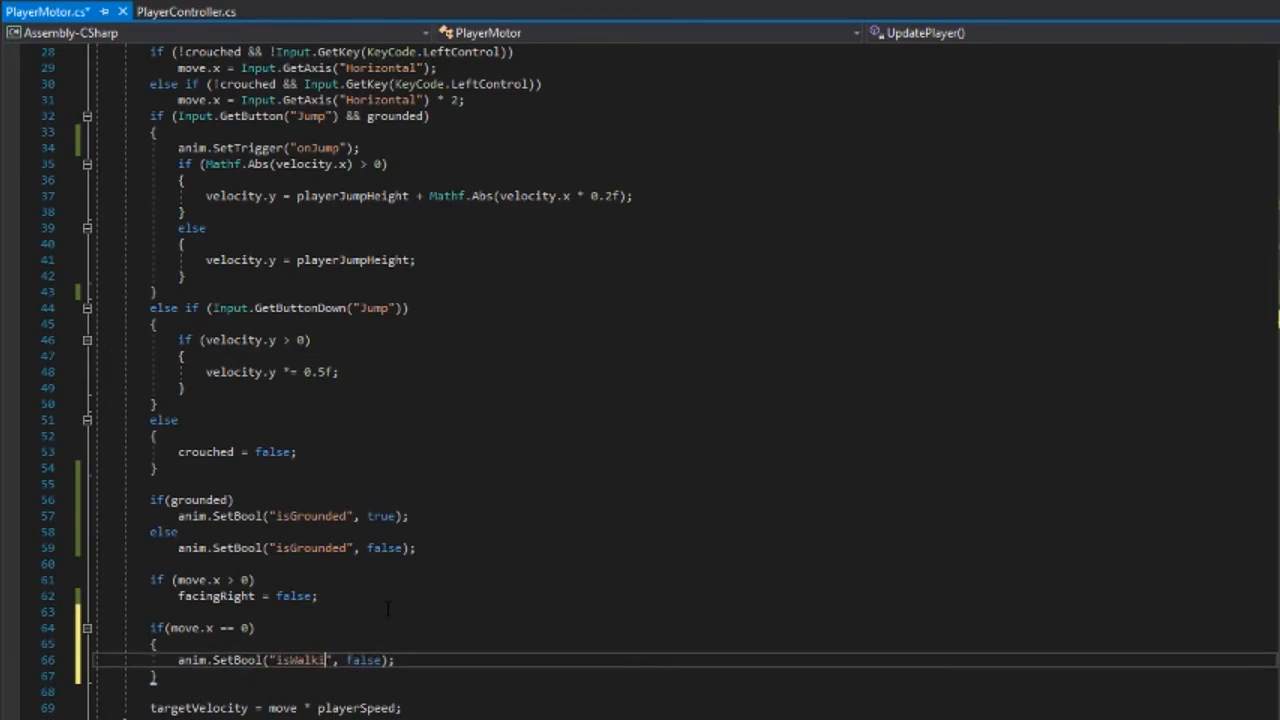
# - Remove the braces around the isWalking line so the move.x == 0 condition has a single-statement body
pyautogui.press('Down')
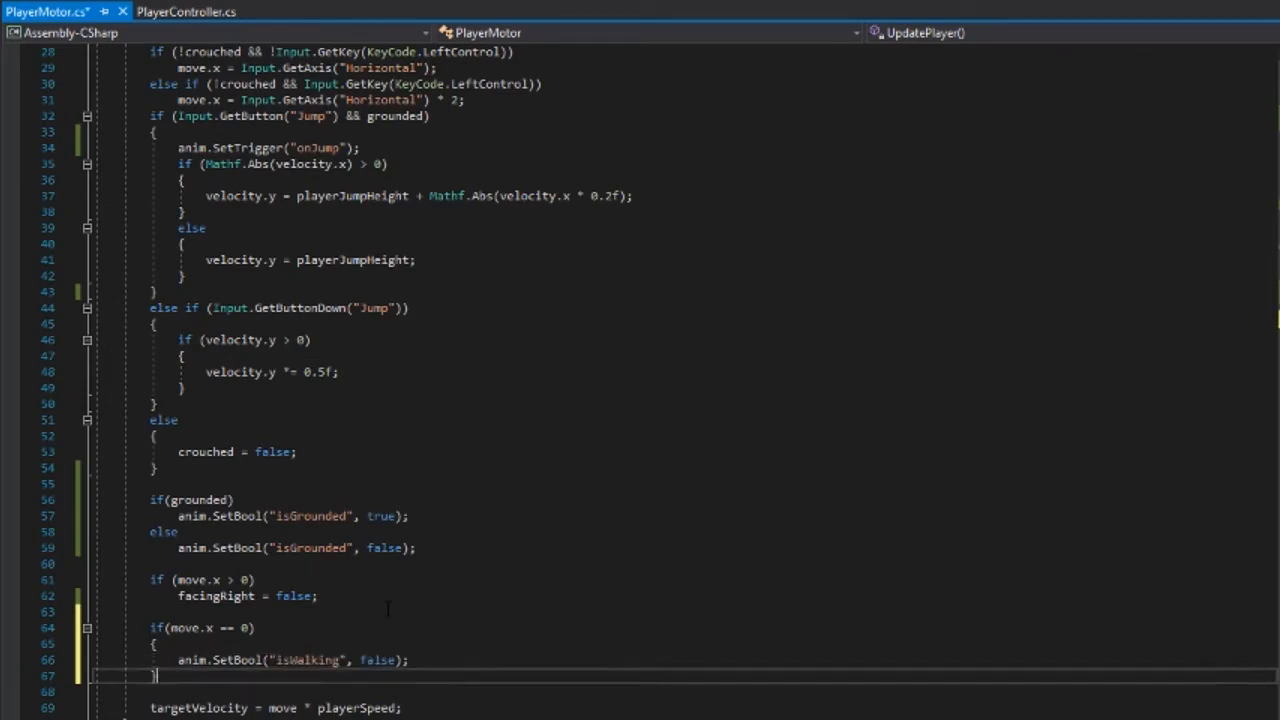
pyautogui.press('BackSpace')
pyautogui.press('BackSpace')
pyautogui.press('Up')
pyautogui.press('BackSpace')
pyautogui.press('BackSpace')
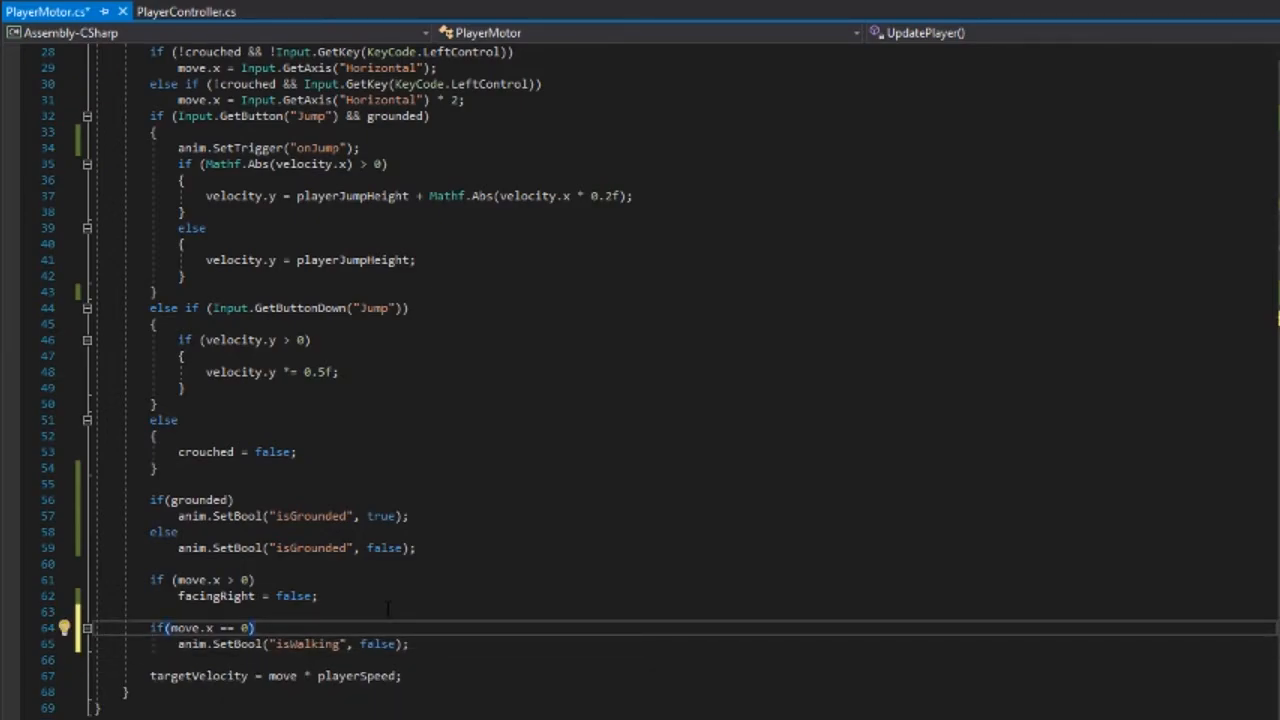
# - Add an else branch with anim.SetBool("isWalking", true); below the isWalking false line and save the script
pyautogui.click(442, 641)
pyautogui.press('Return')
pyautogui.write('else')
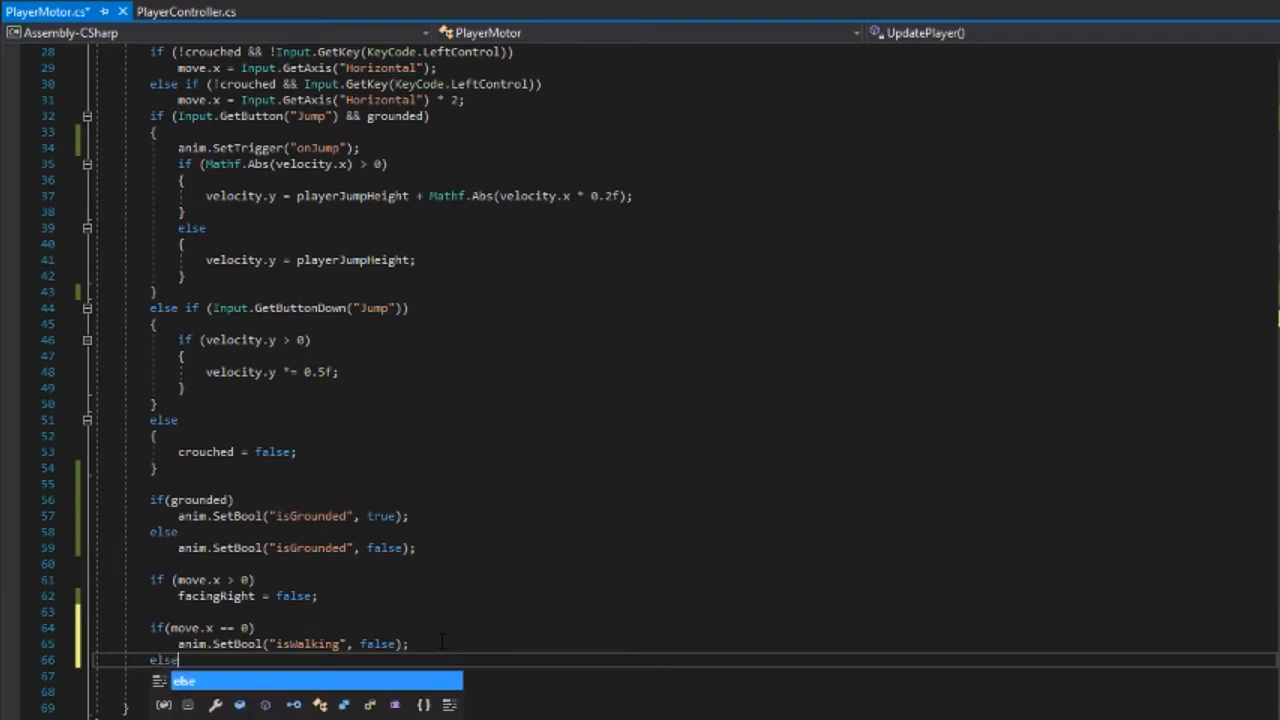
pyautogui.press('Return')
pyautogui.write('anim.Se')
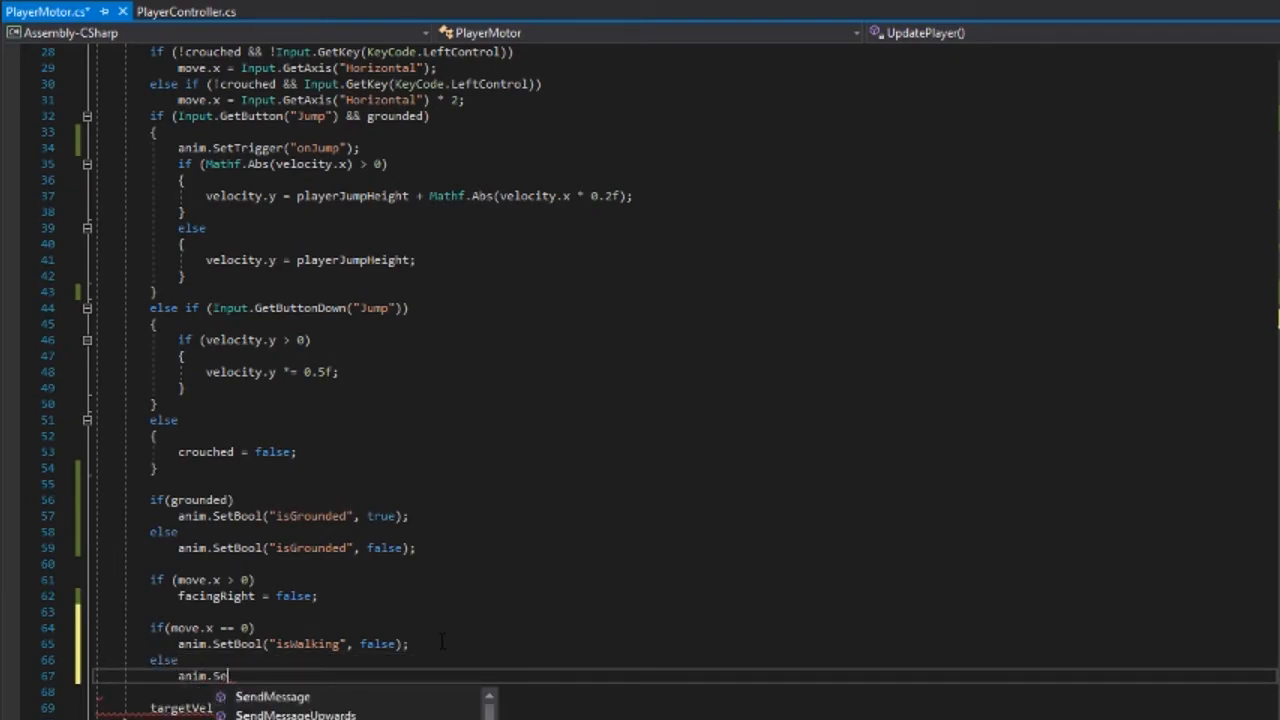
pyautogui.write('tBool("isWalk')
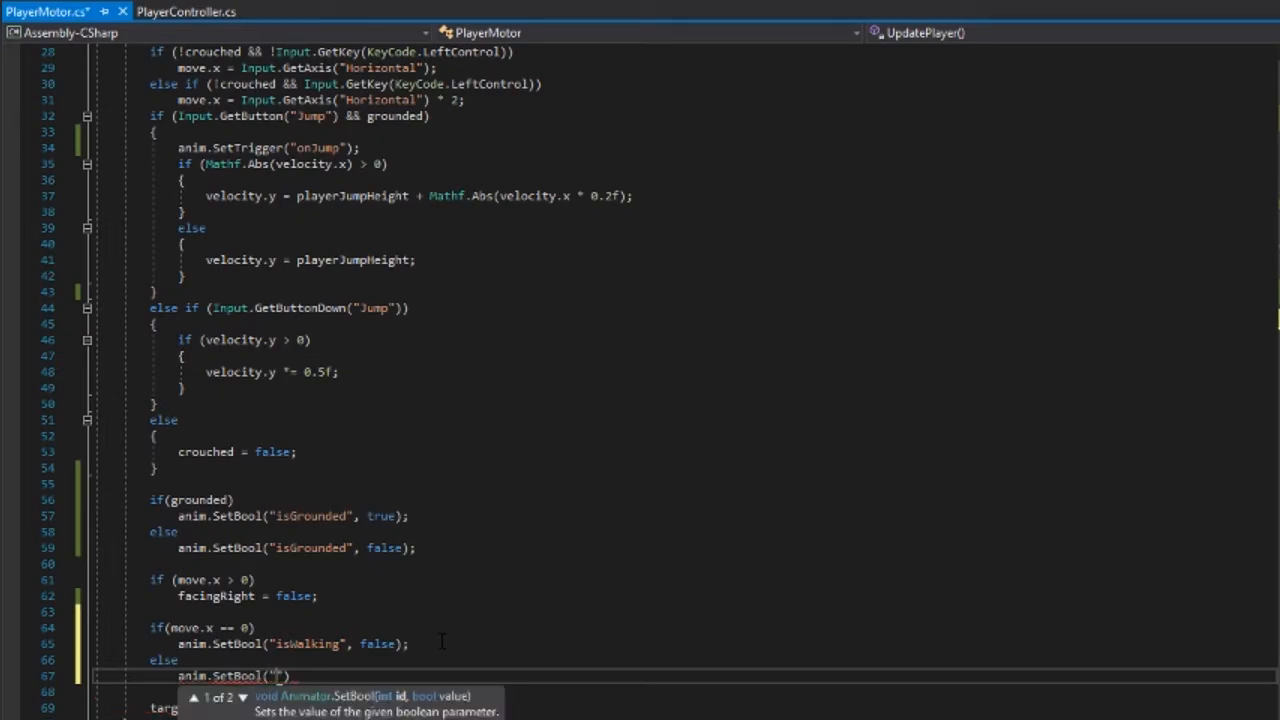
pyautogui.write('ing", true);')
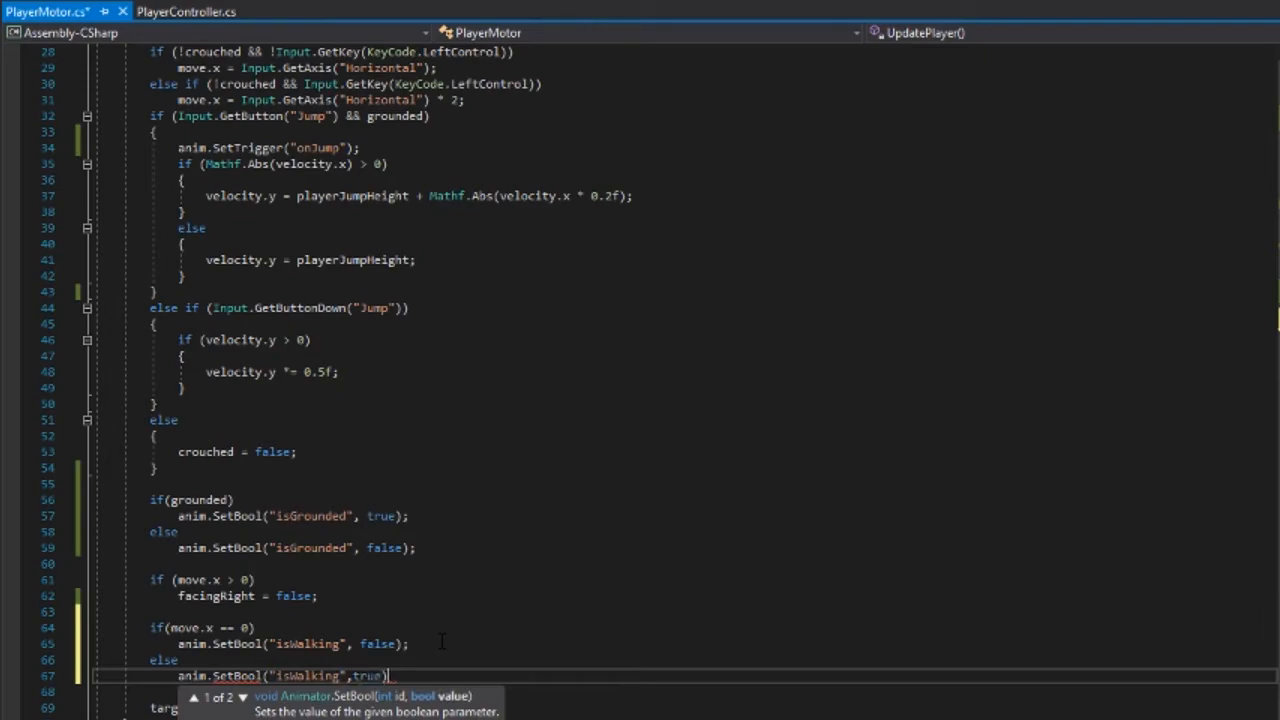
pyautogui.hotkey('ctrl', 's')
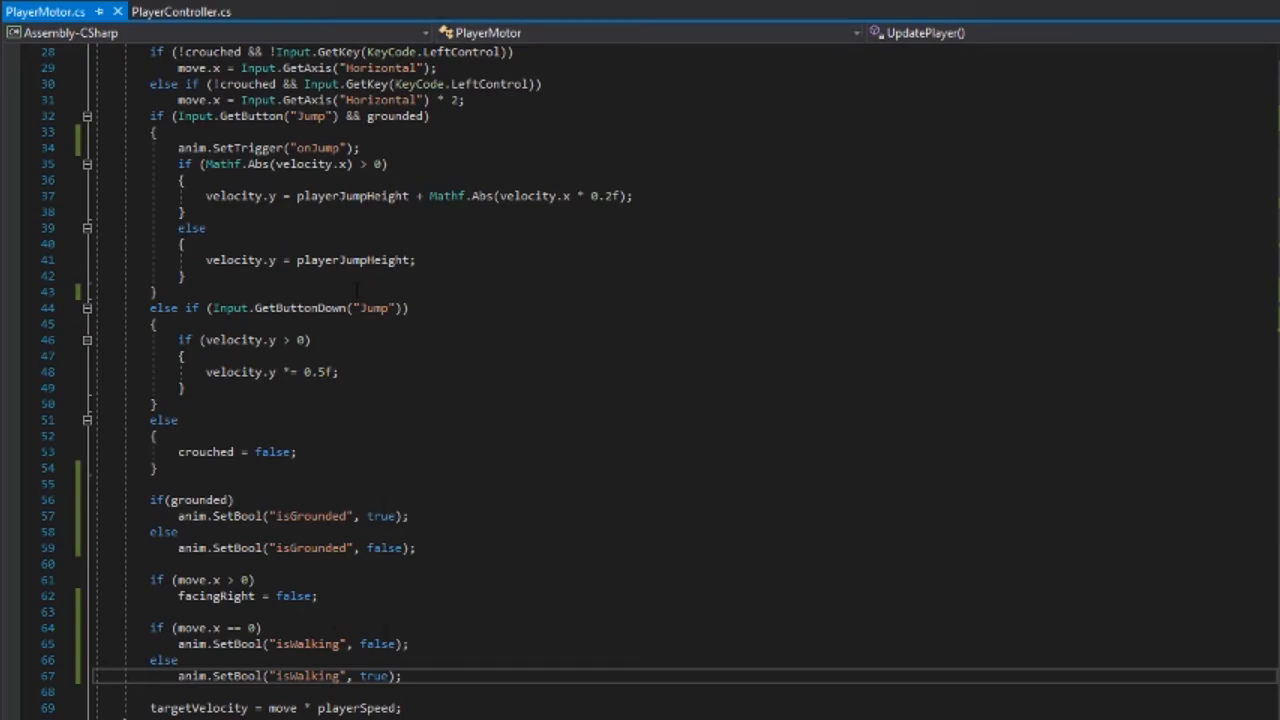
pyautogui.click(450, 148)
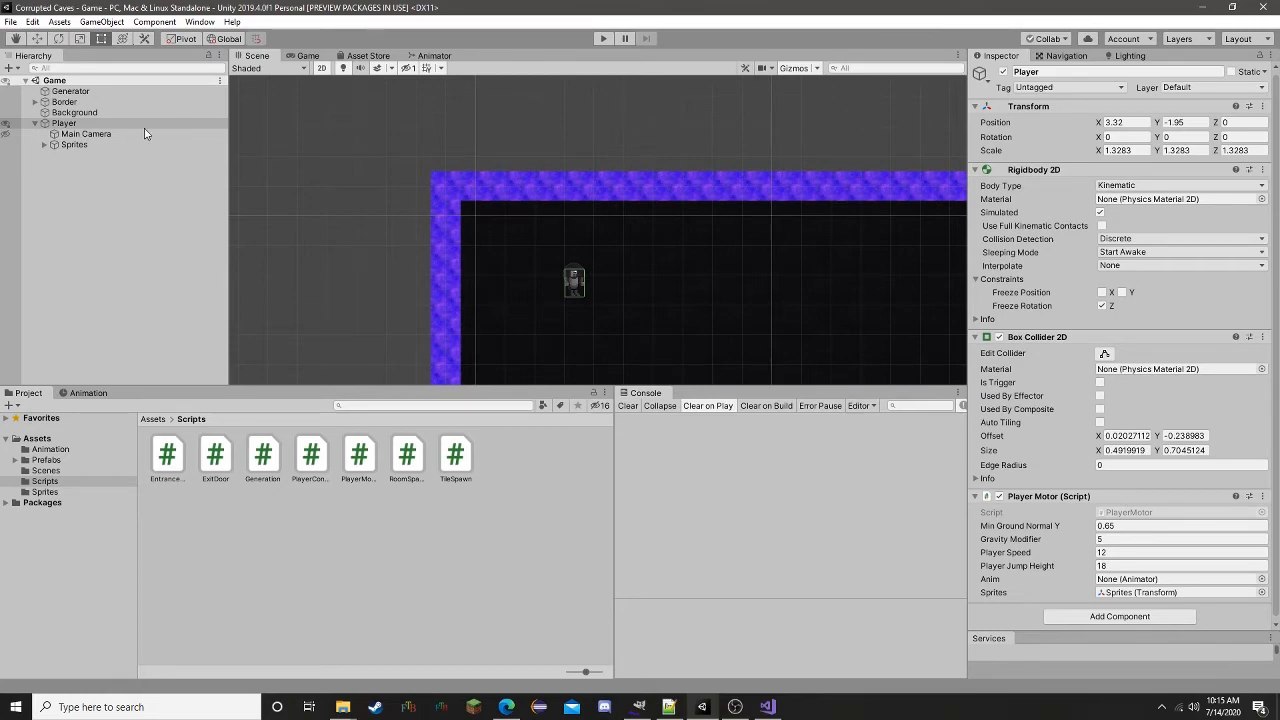
# - In Unity, inspect the Sprites object's children and Animator component, and the Player object's Player Motor fields
pyautogui.click(70, 145)
pyautogui.click(44, 146)
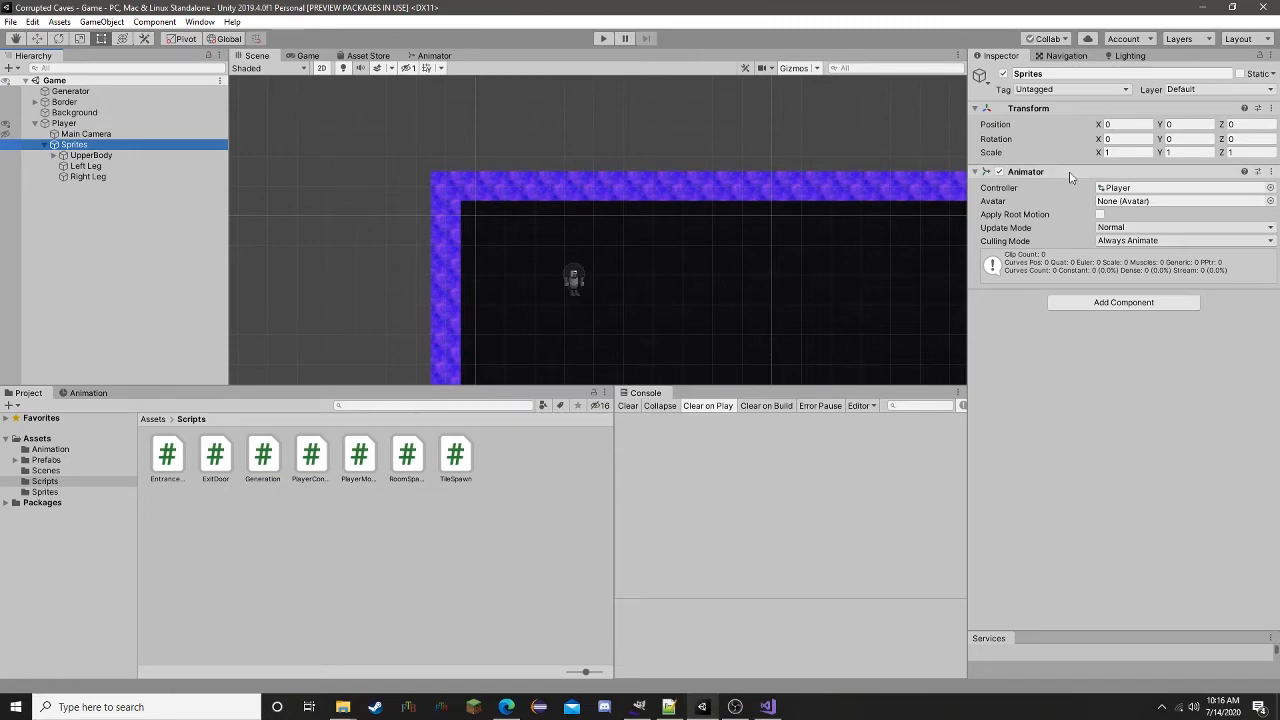
pyautogui.click(42, 146)
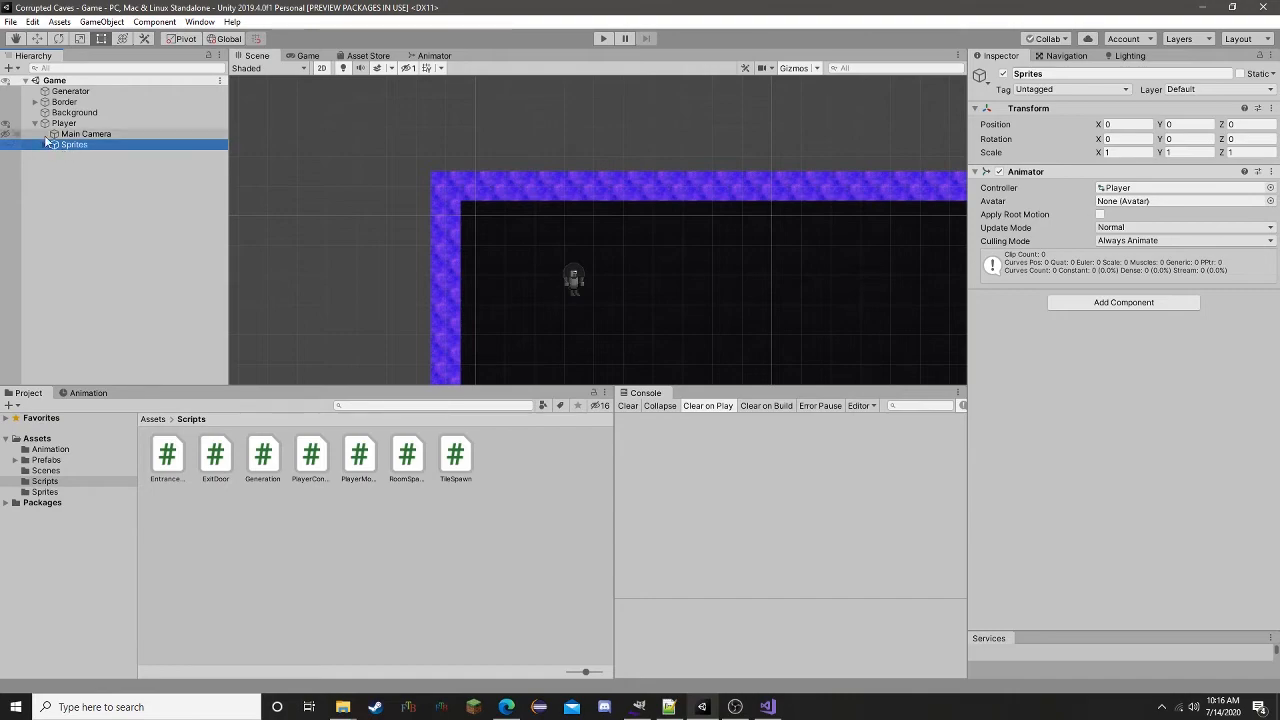
pyautogui.click(46, 125)
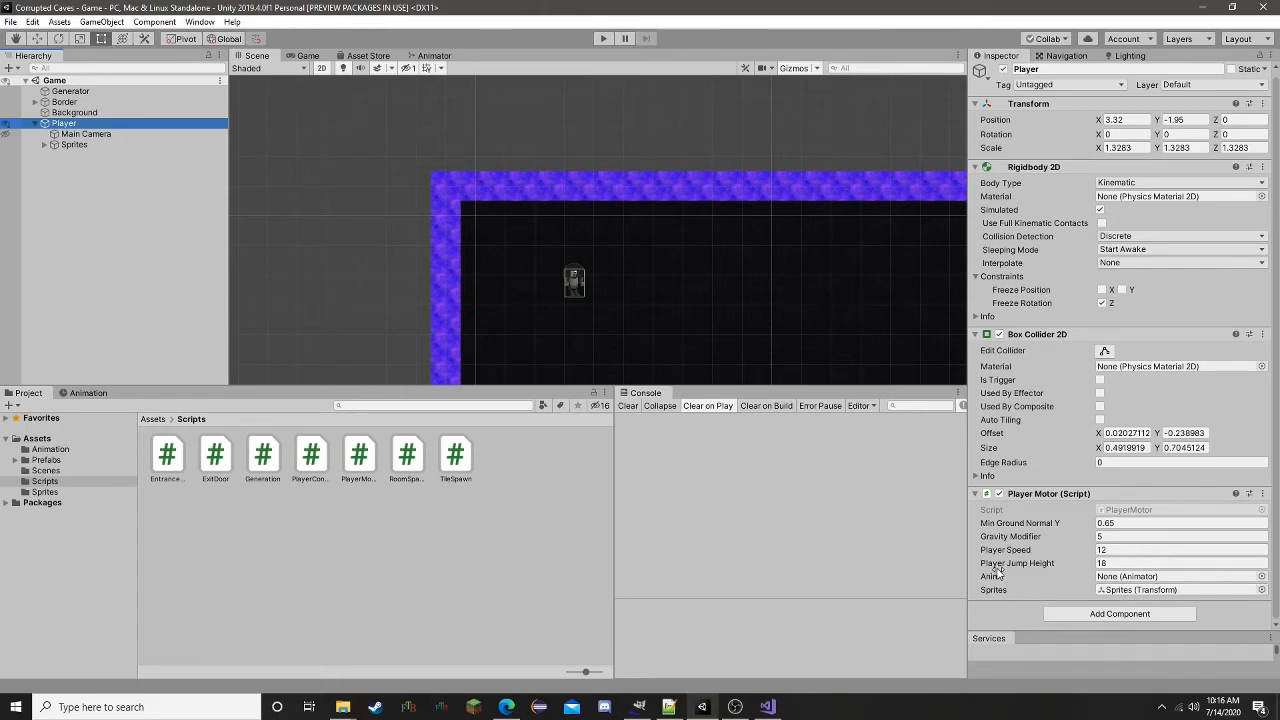
pyautogui.click(1108, 563)
pyautogui.click(1104, 550)
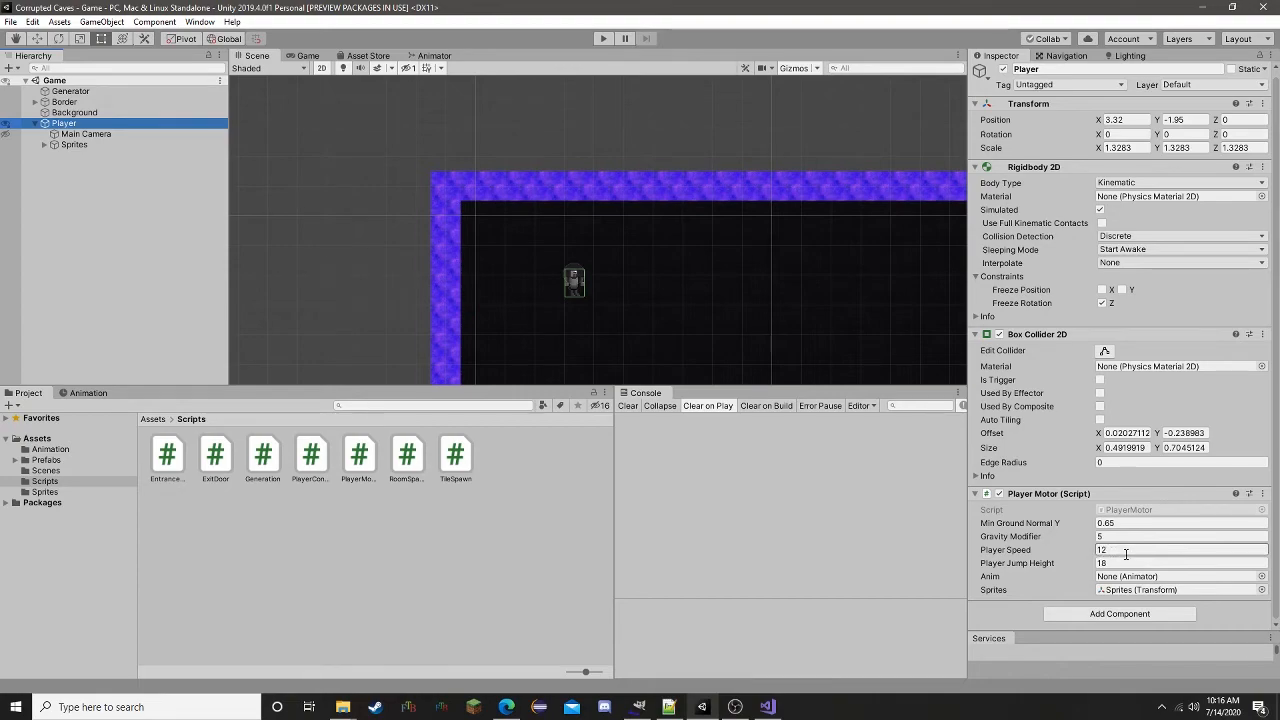
pyautogui.press('Return')
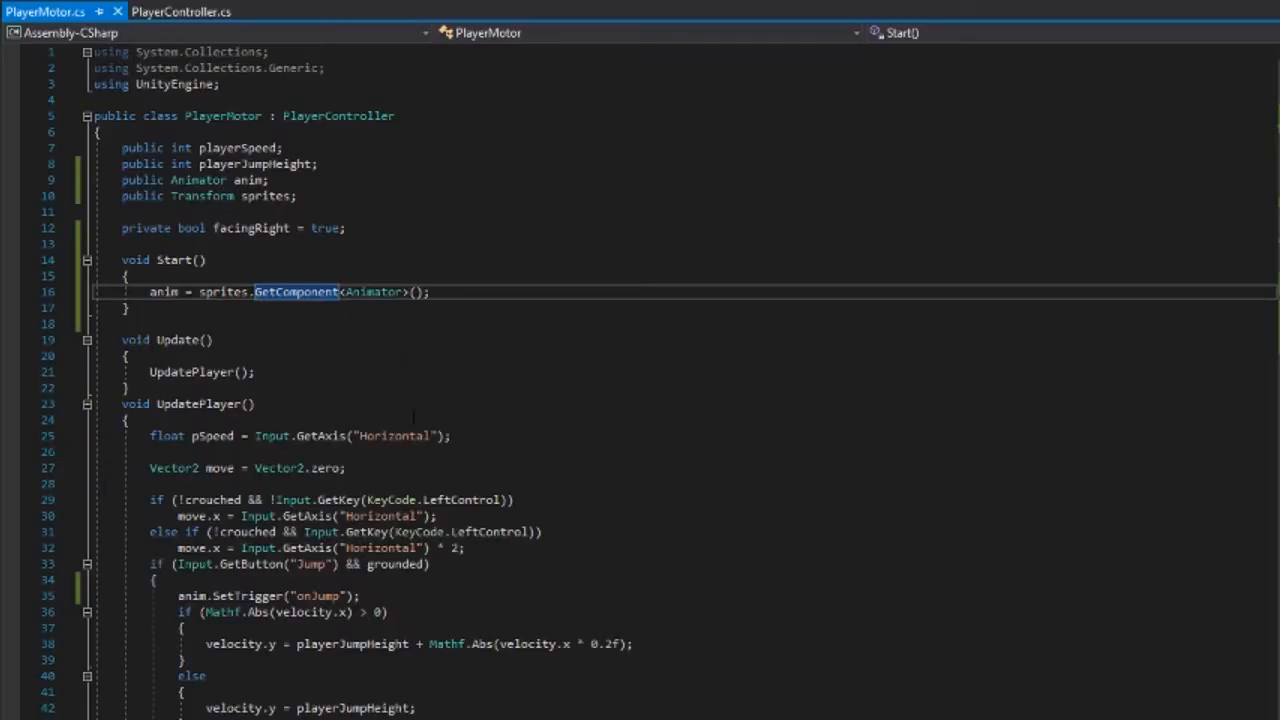
# - In PlayerMotor.cs, change the else before facingRight = true to else if(move.x < 0) and save the script
pyautogui.click(130, 308)
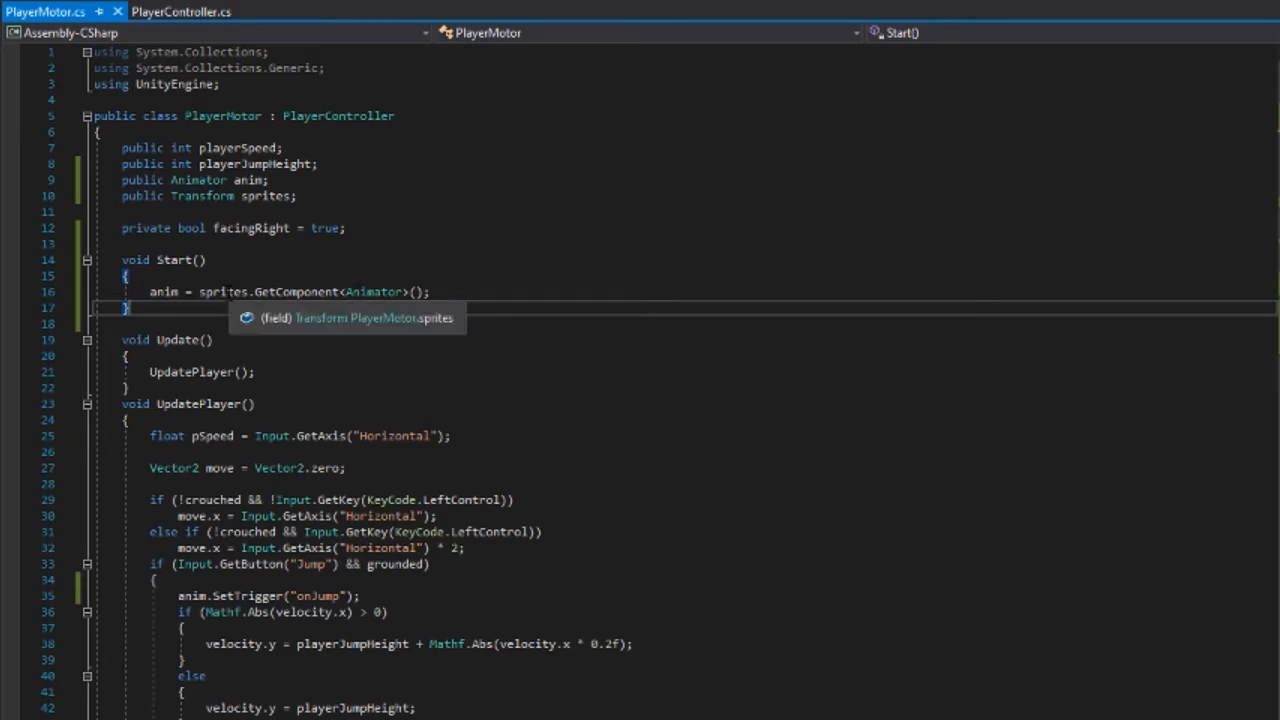
pyautogui.scroll(-15, 285, 420)
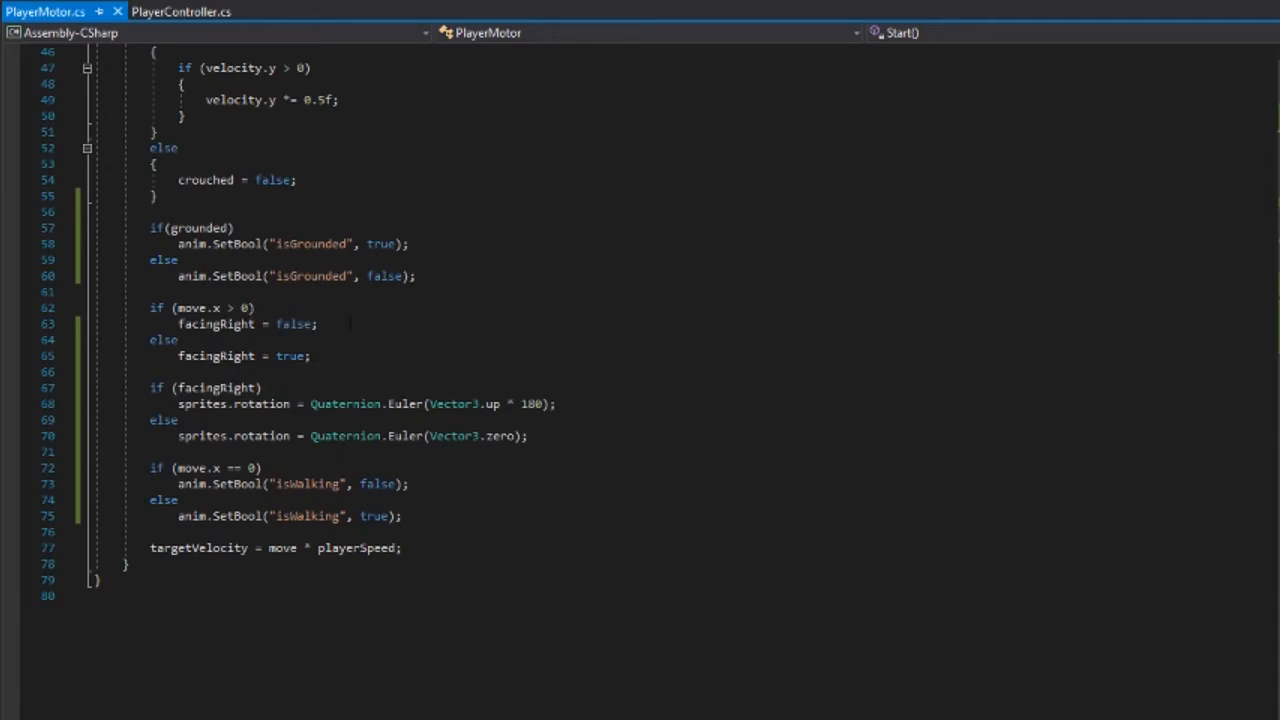
pyautogui.click(321, 327)
pyautogui.press('Down')
pyautogui.write('if(')
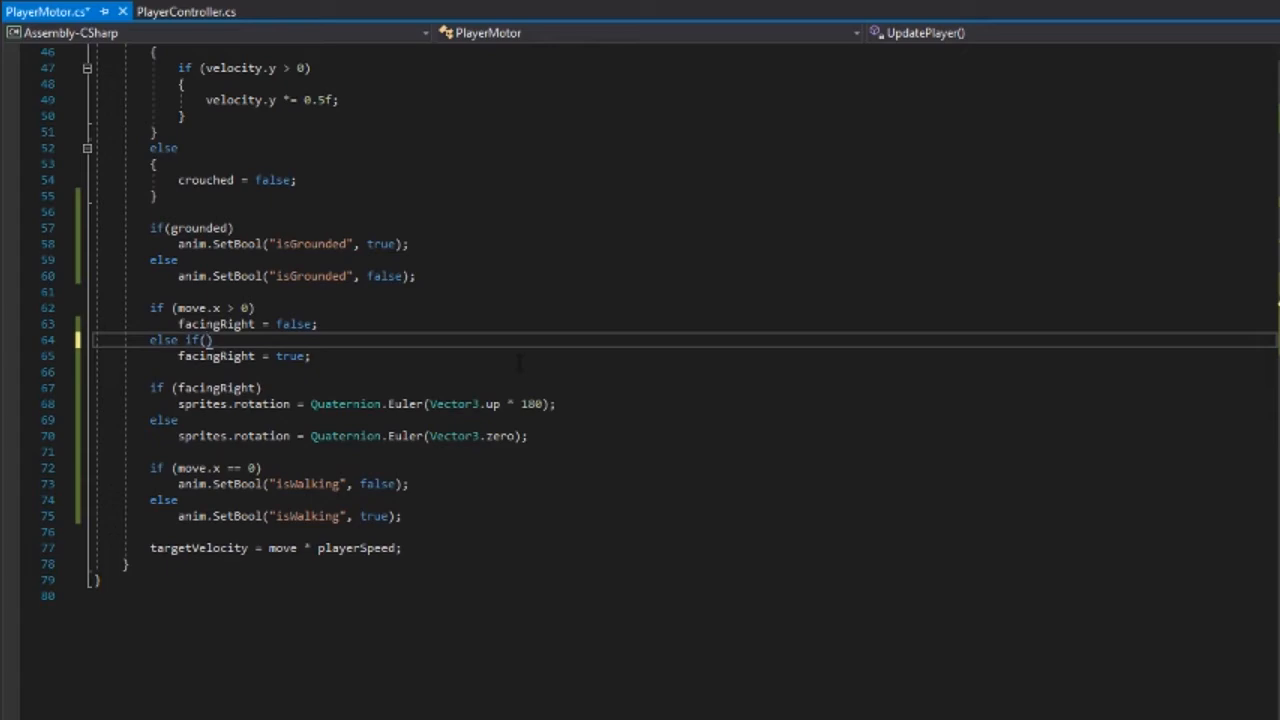
pyautogui.write('move.x < 0')
pyautogui.click(519, 362)
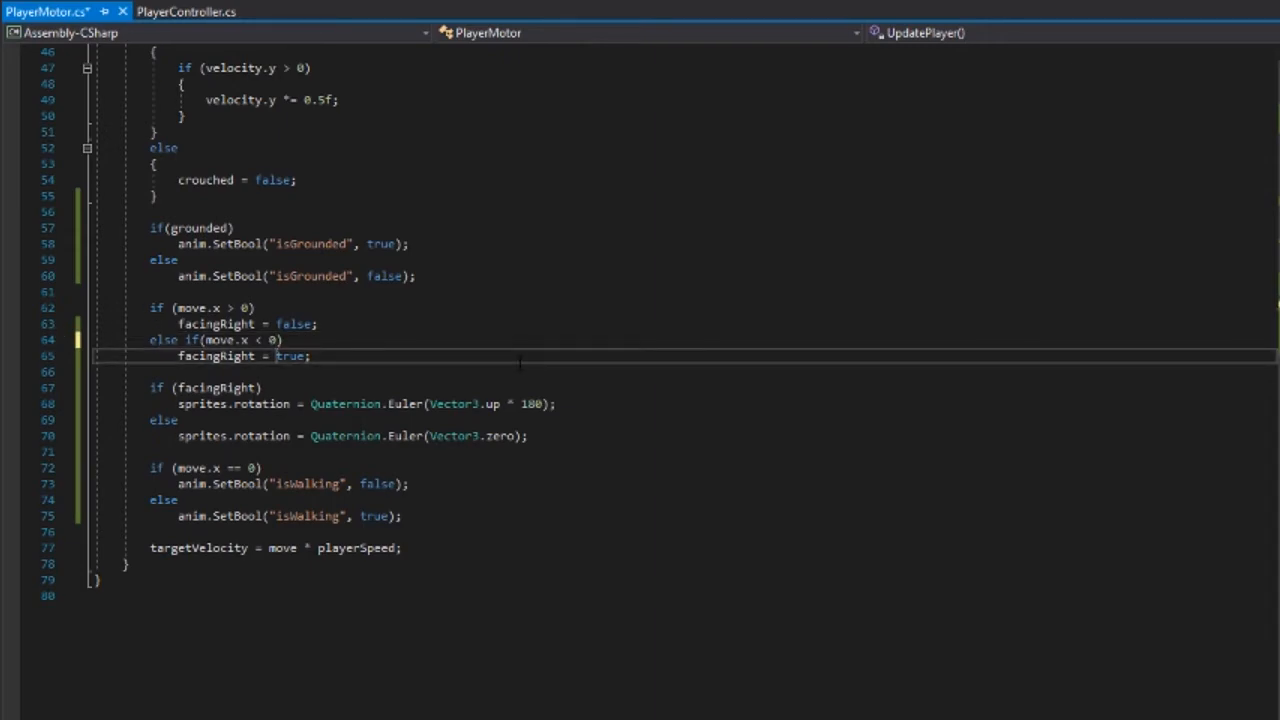
pyautogui.hotkey('ctrl', 's')
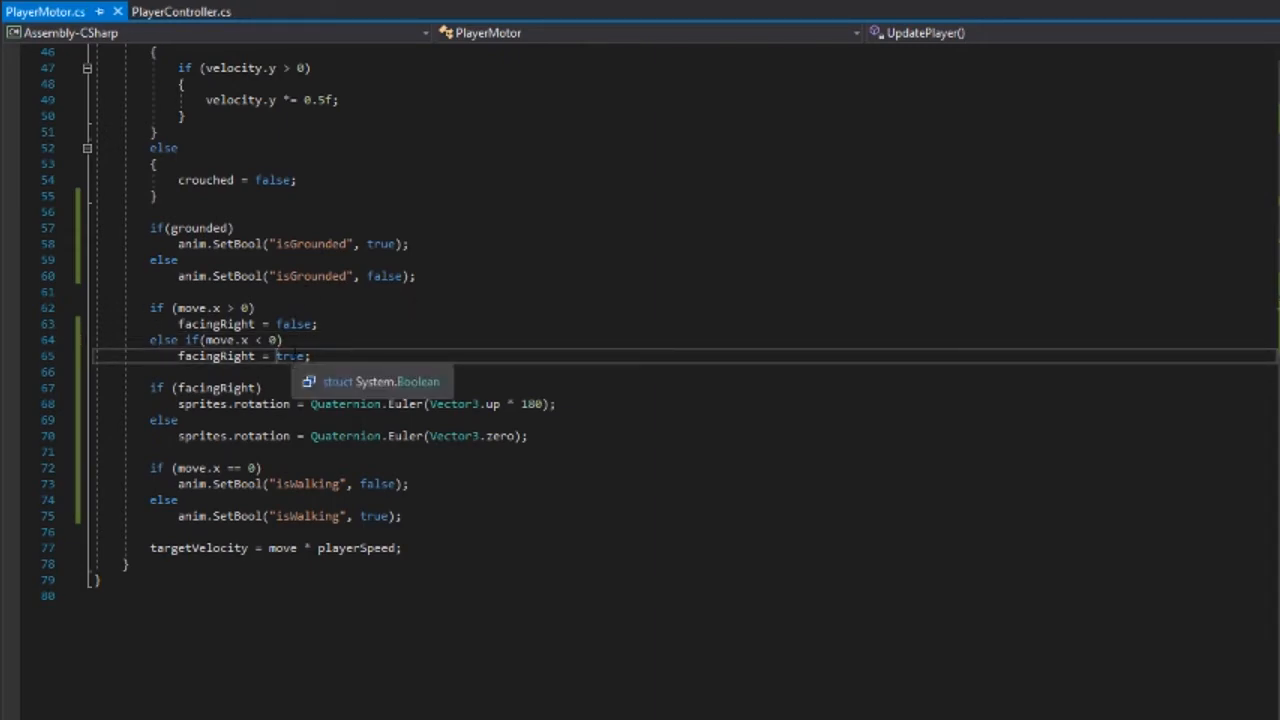
pyautogui.click(286, 342)
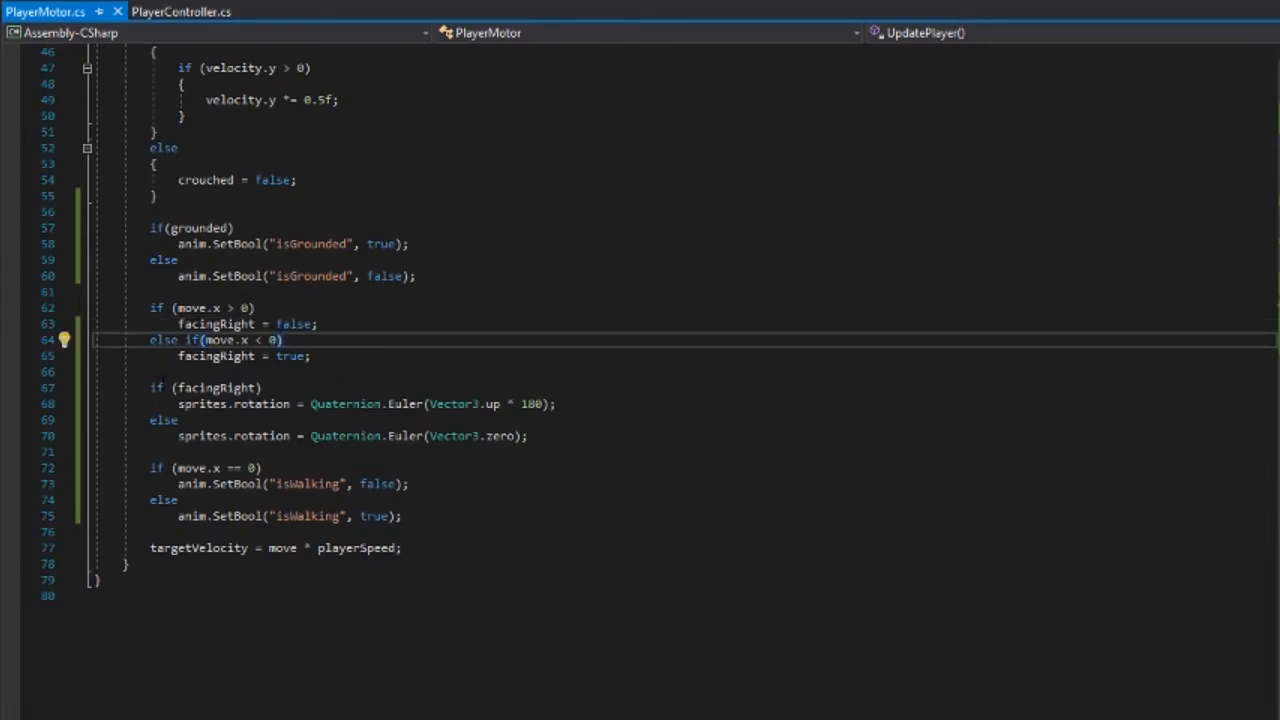
pyautogui.click(218, 388)
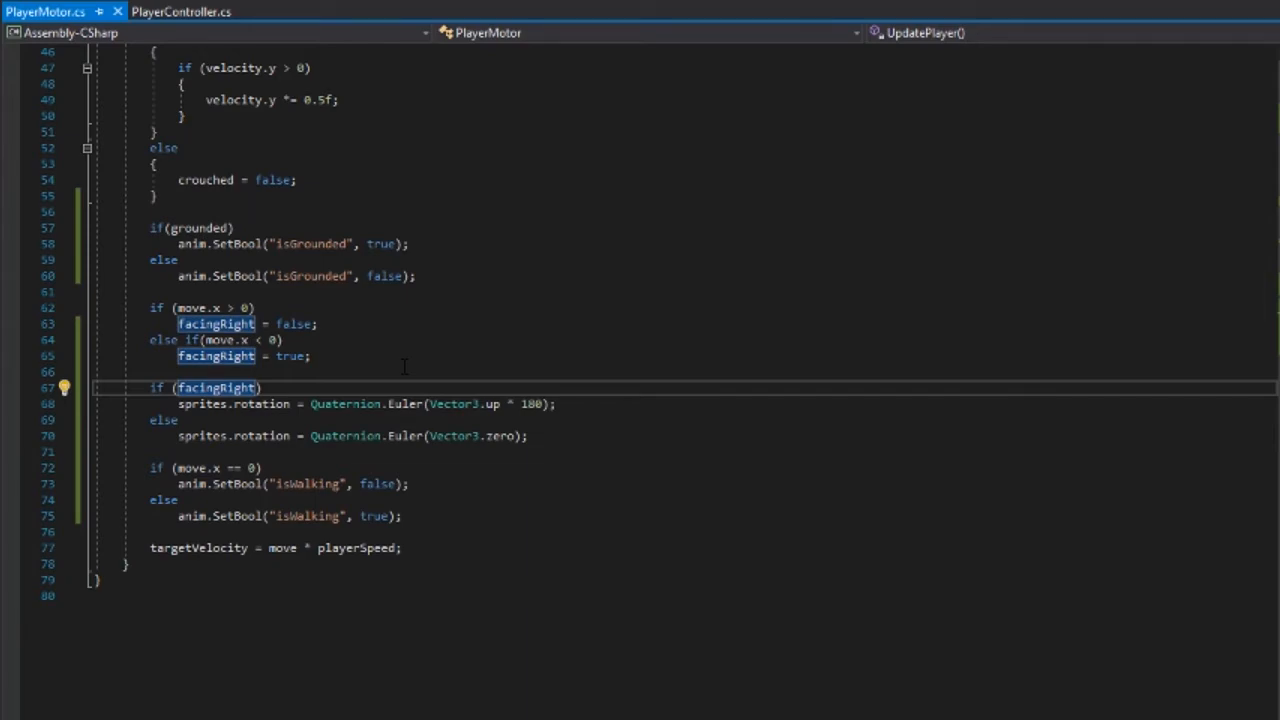
# - Switch to Unity and play-test the scene, walking the player both ways and jumping to check the animations and sprite flipping, then stop the test
pyautogui.hotkey('alt', 'Tab')
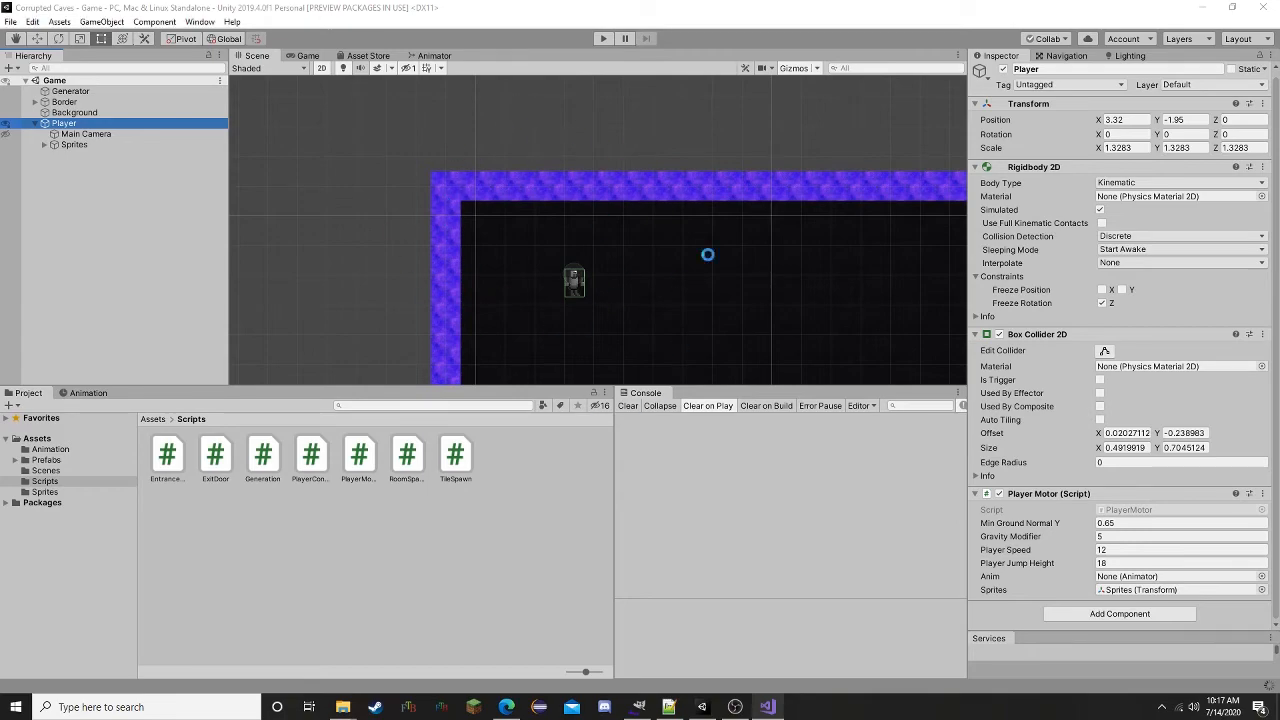
pyautogui.click(602, 39)
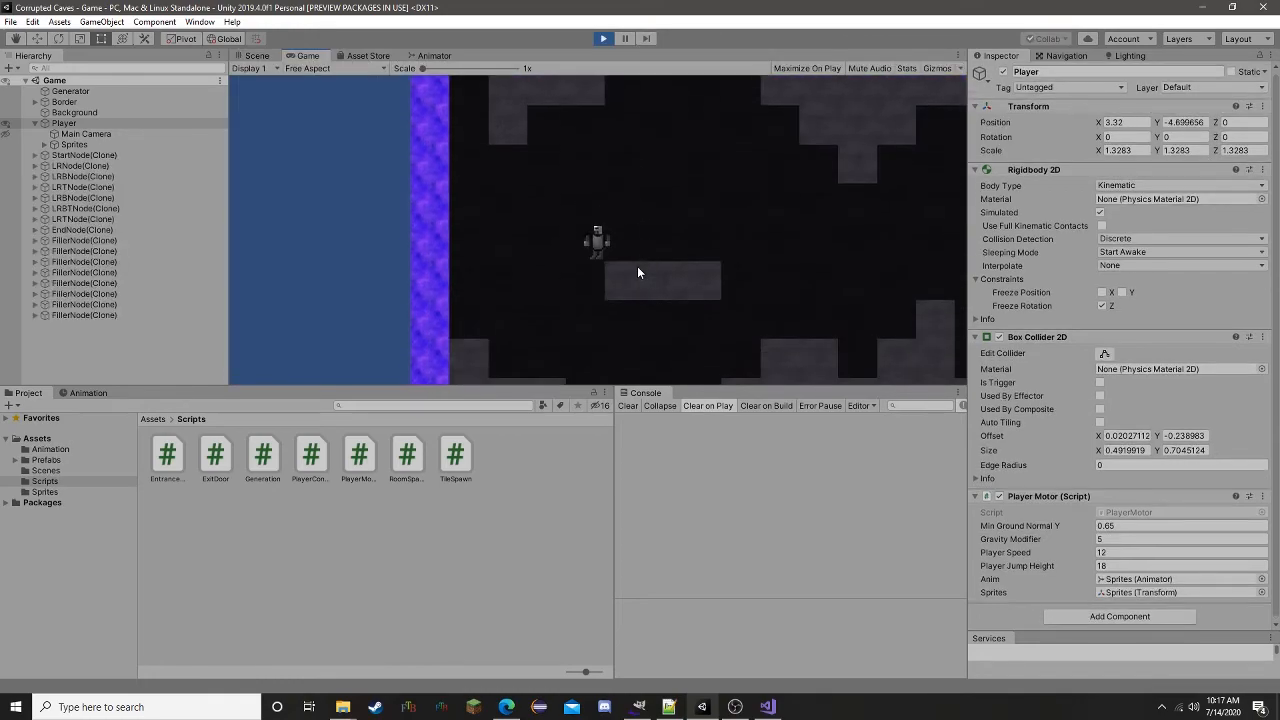
pyautogui.press('a')
pyautogui.press('a')
pyautogui.press('d')
pyautogui.press('space')
pyautogui.press('d')
pyautogui.press('d')
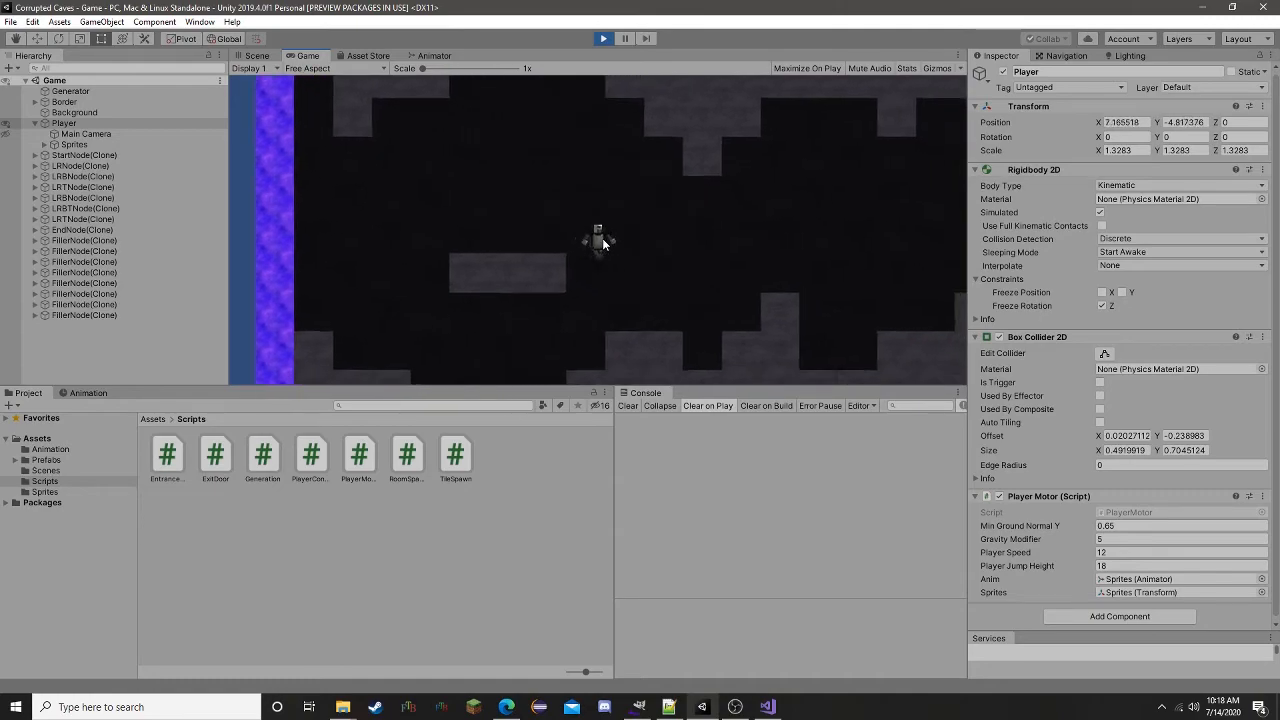
pyautogui.press('space')
pyautogui.press('space')
pyautogui.press('a')
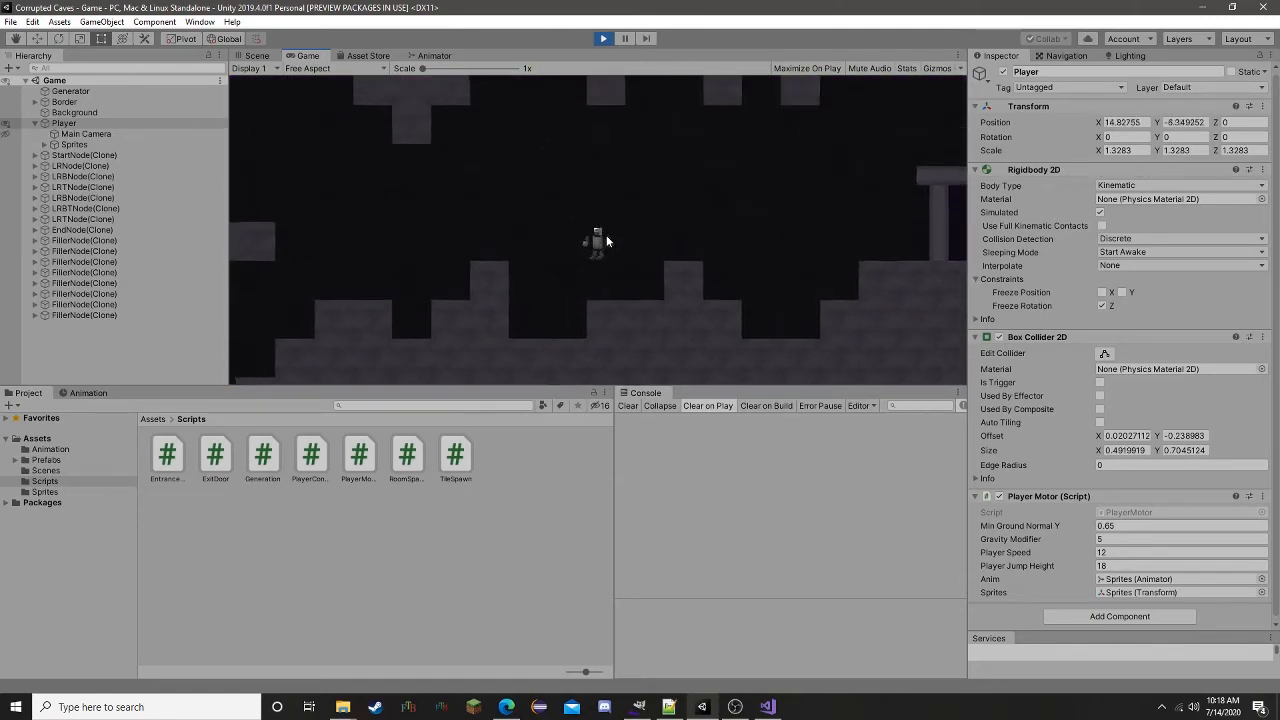
pyautogui.press('space')
pyautogui.press('a')
pyautogui.press('d')
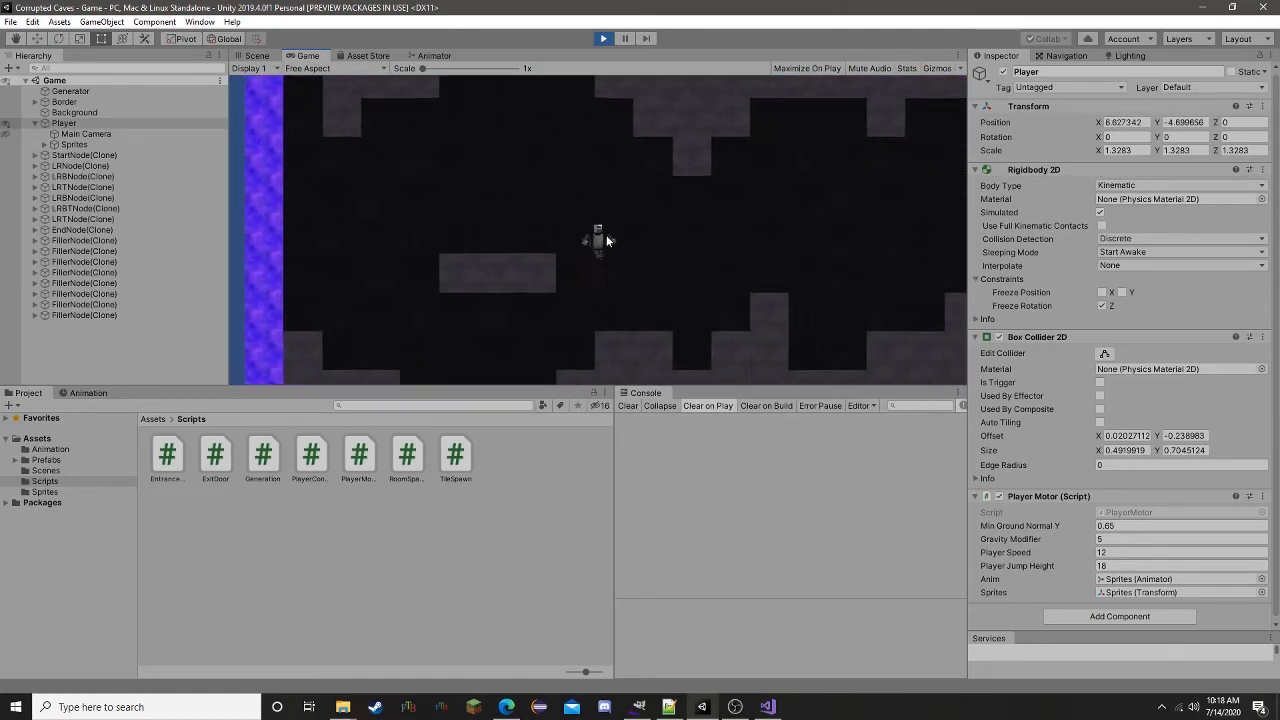
pyautogui.press('d')
pyautogui.press('space')
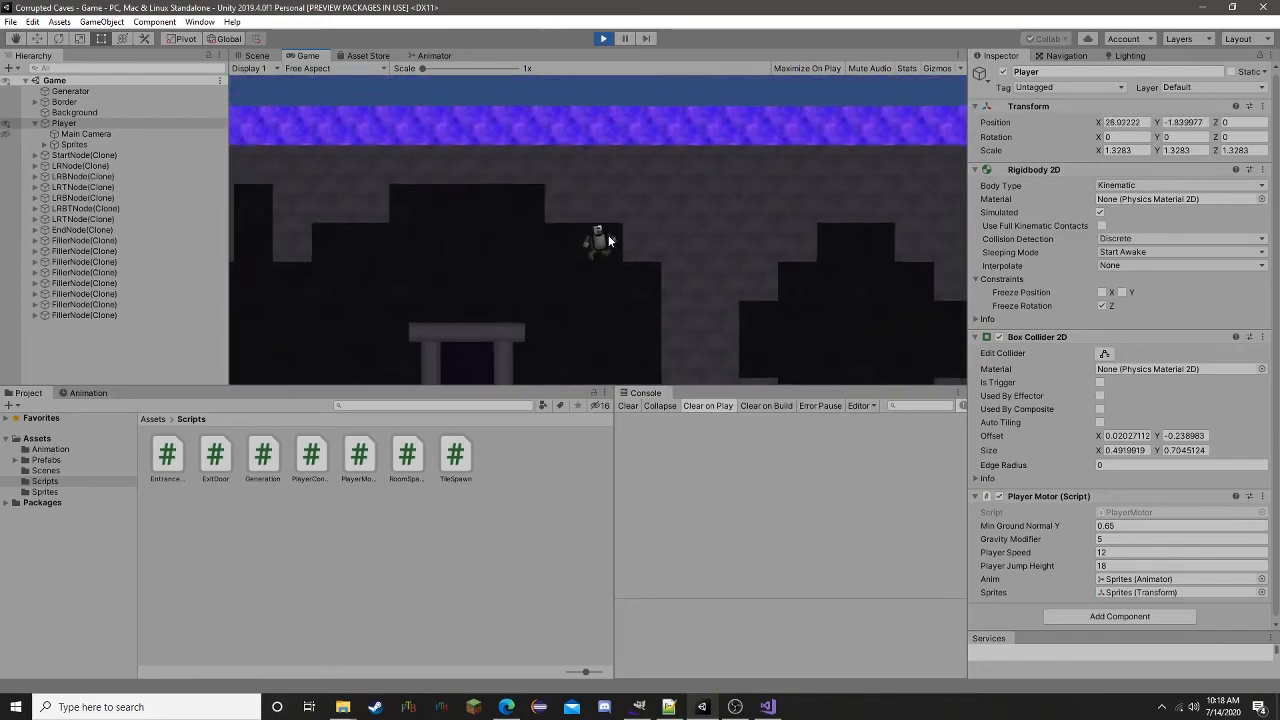
pyautogui.press('a')
pyautogui.press('d')
pyautogui.press('a')
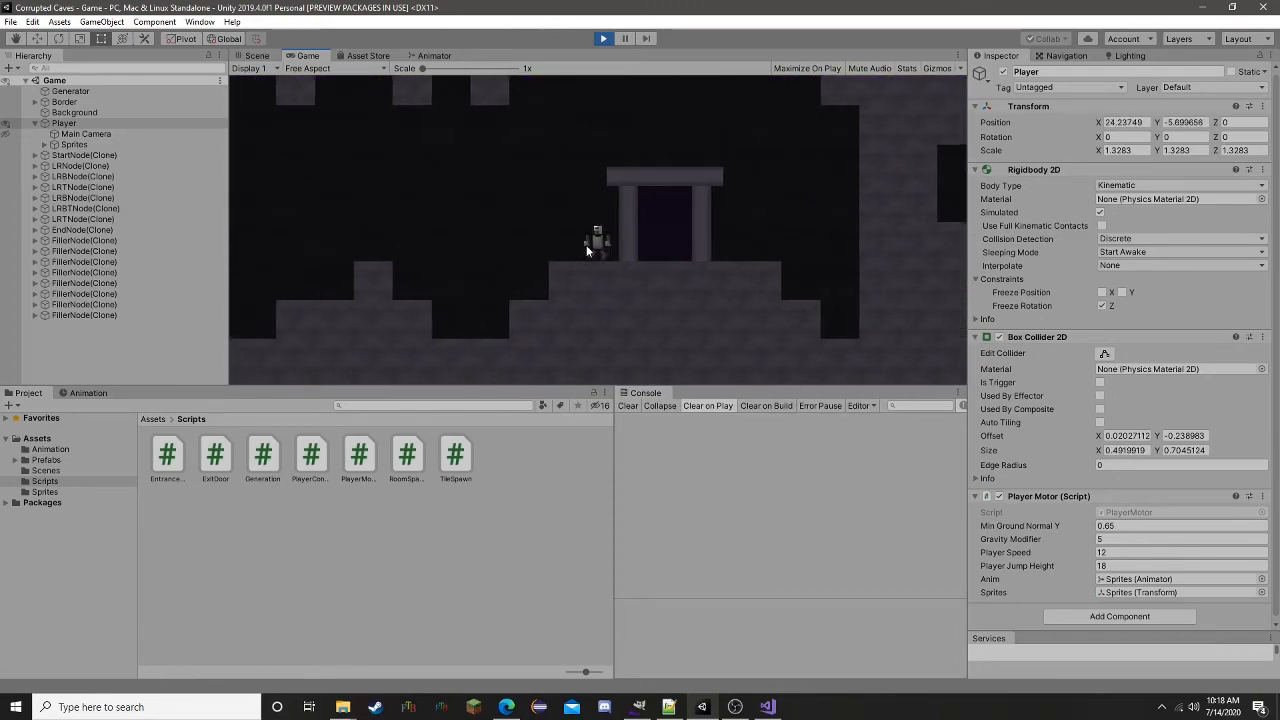
pyautogui.press('space')
pyautogui.click(603, 38)
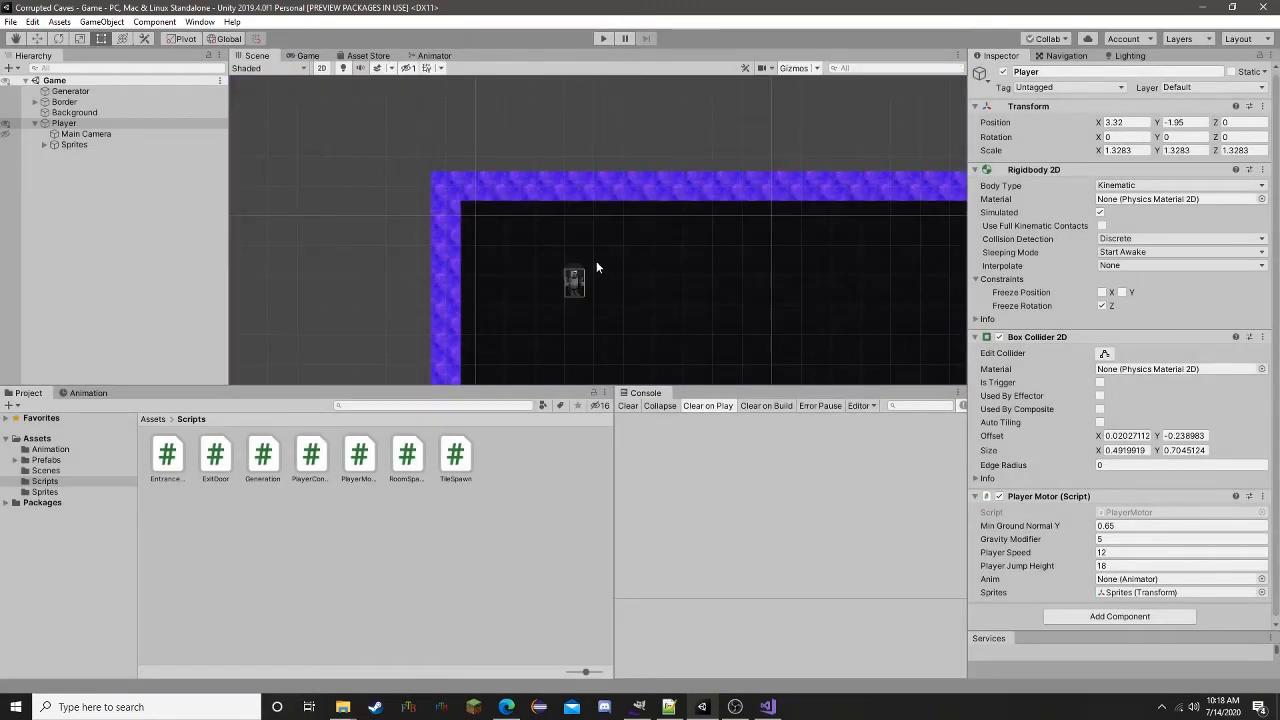
# - Expand the Player's Sprites and UpperBody objects in the hierarchy and look over the body-part objects from UpperBody to Right Leg
pyautogui.click(62, 123)
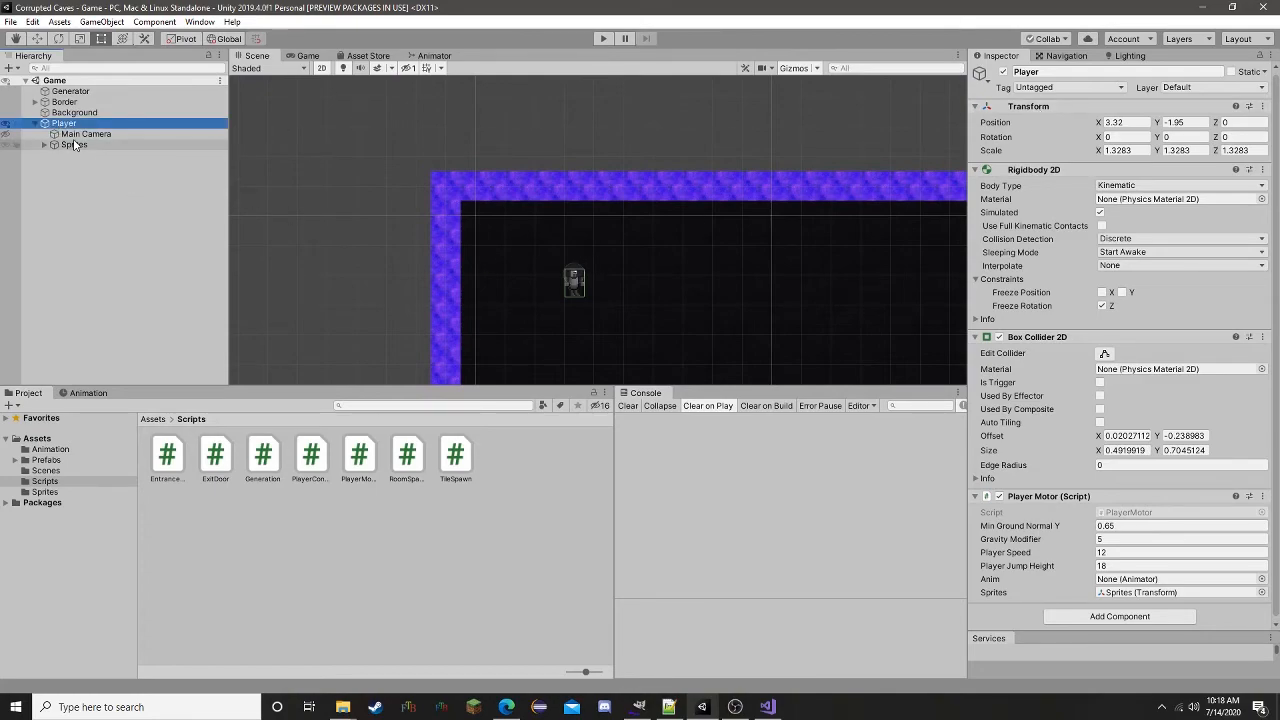
pyautogui.click(72, 145)
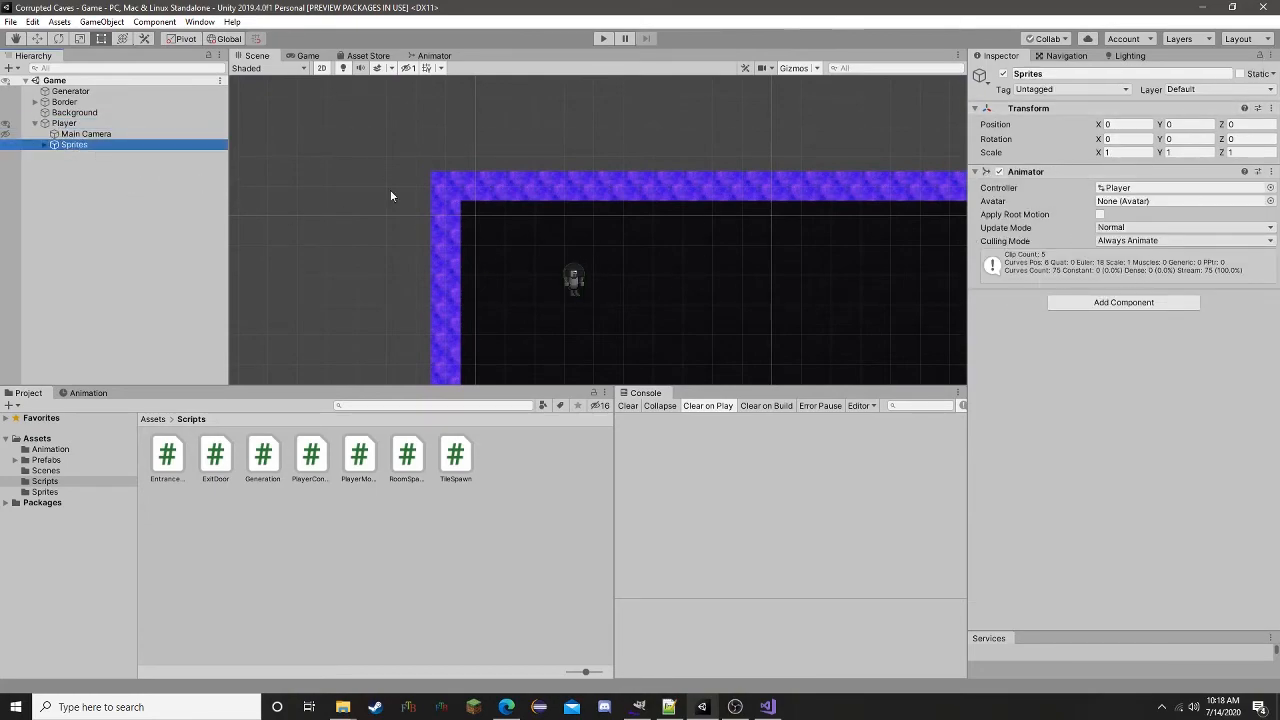
pyautogui.click(45, 145)
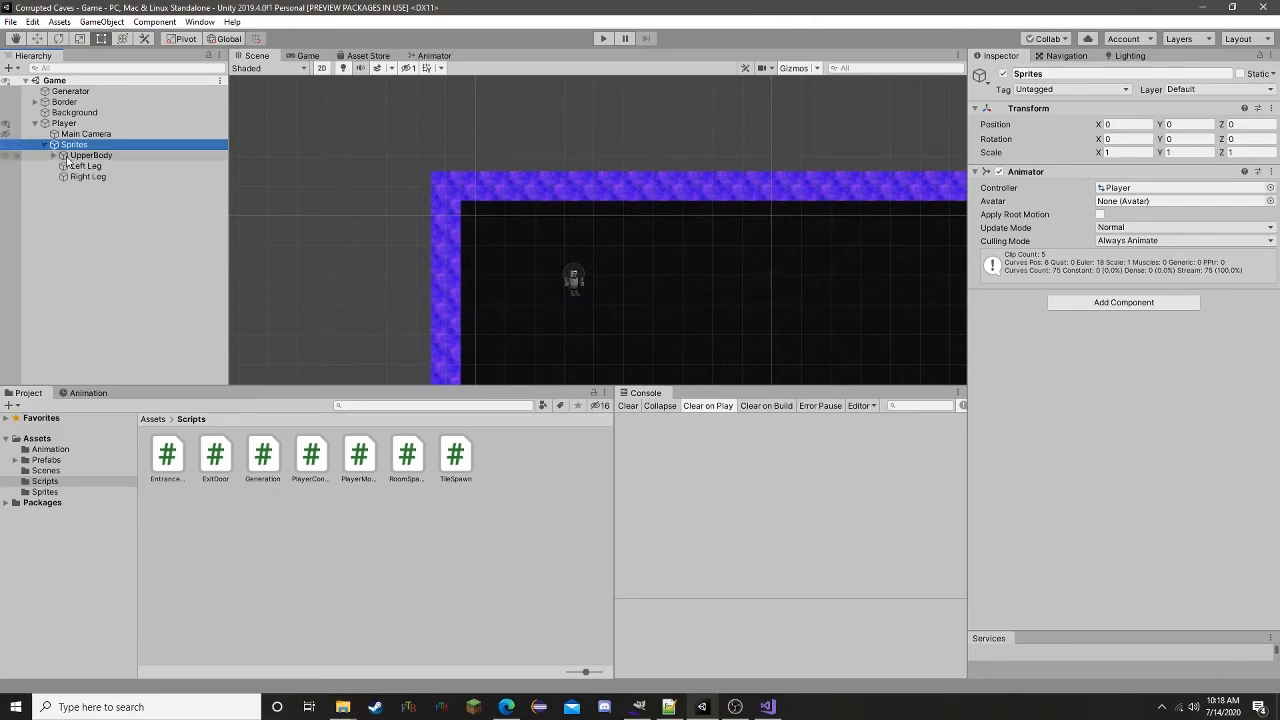
pyautogui.click(90, 155)
pyautogui.keyDown('shift'); pyautogui.click(88, 177); pyautogui.keyUp('shift')
pyautogui.click(54, 155)
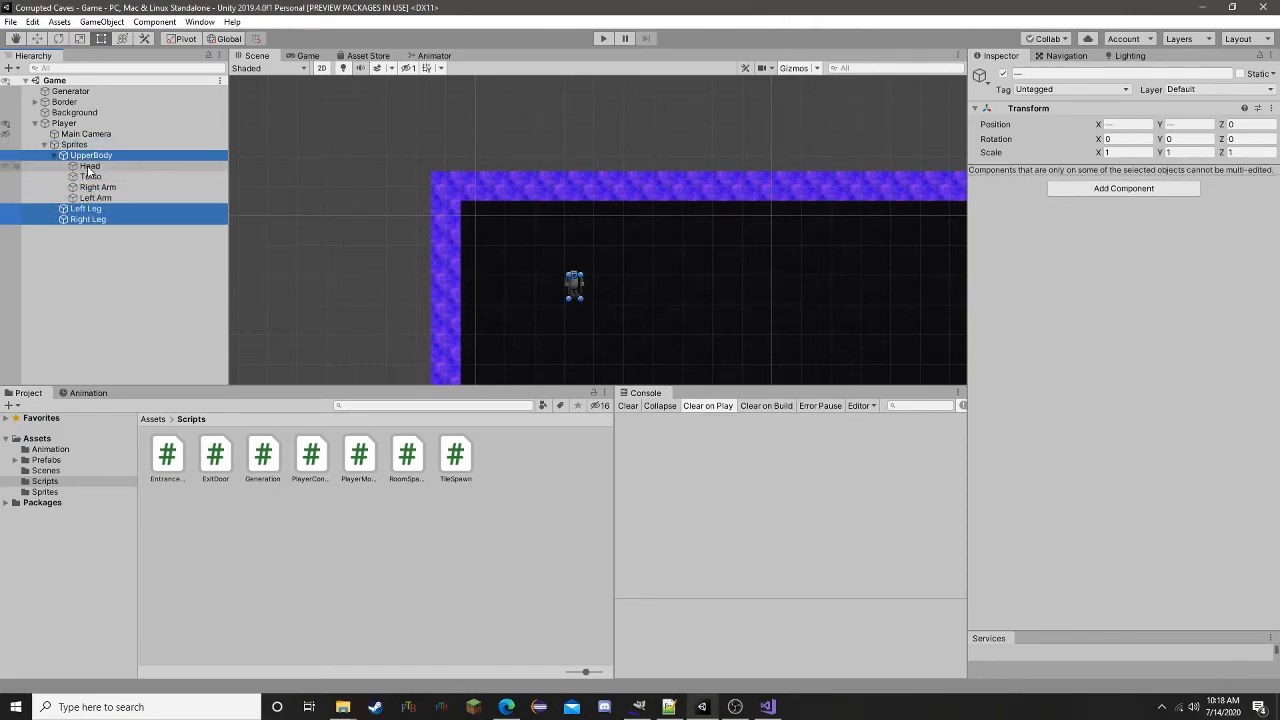
pyautogui.keyDown('shift'); pyautogui.click(98, 198); pyautogui.keyUp('shift')
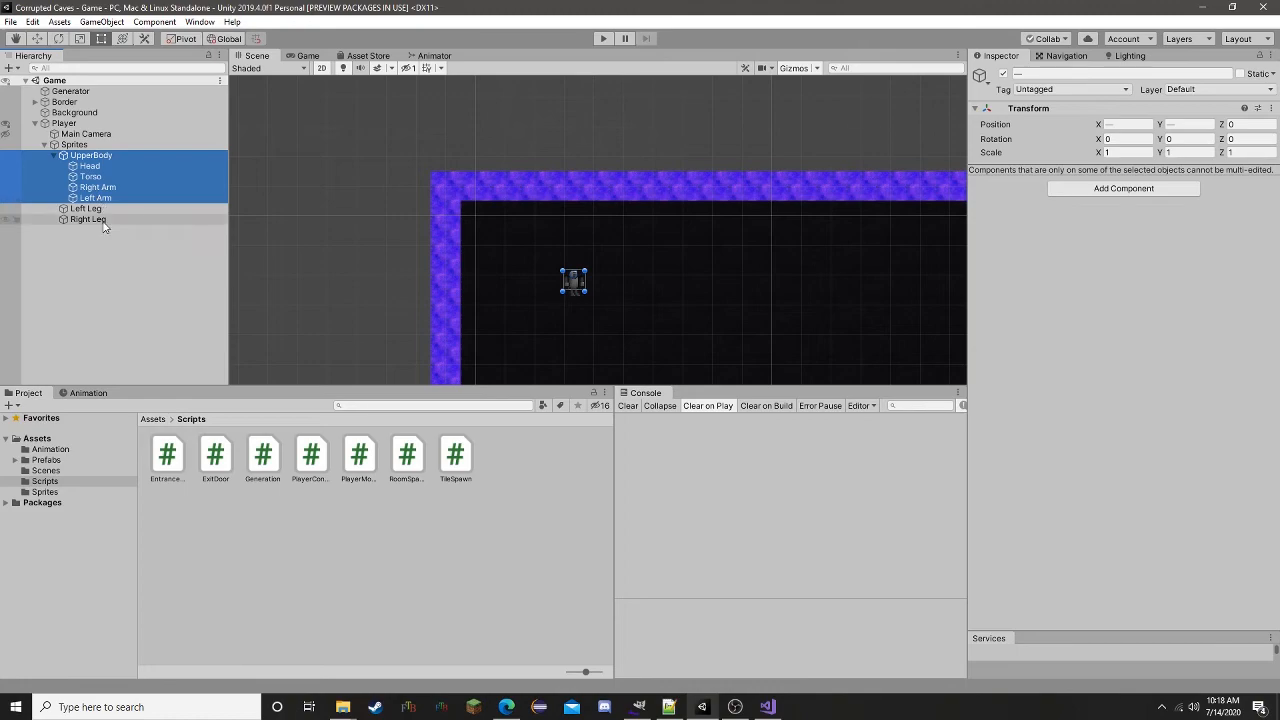
pyautogui.keyDown('shift'); pyautogui.click(102, 221); pyautogui.keyUp('shift')
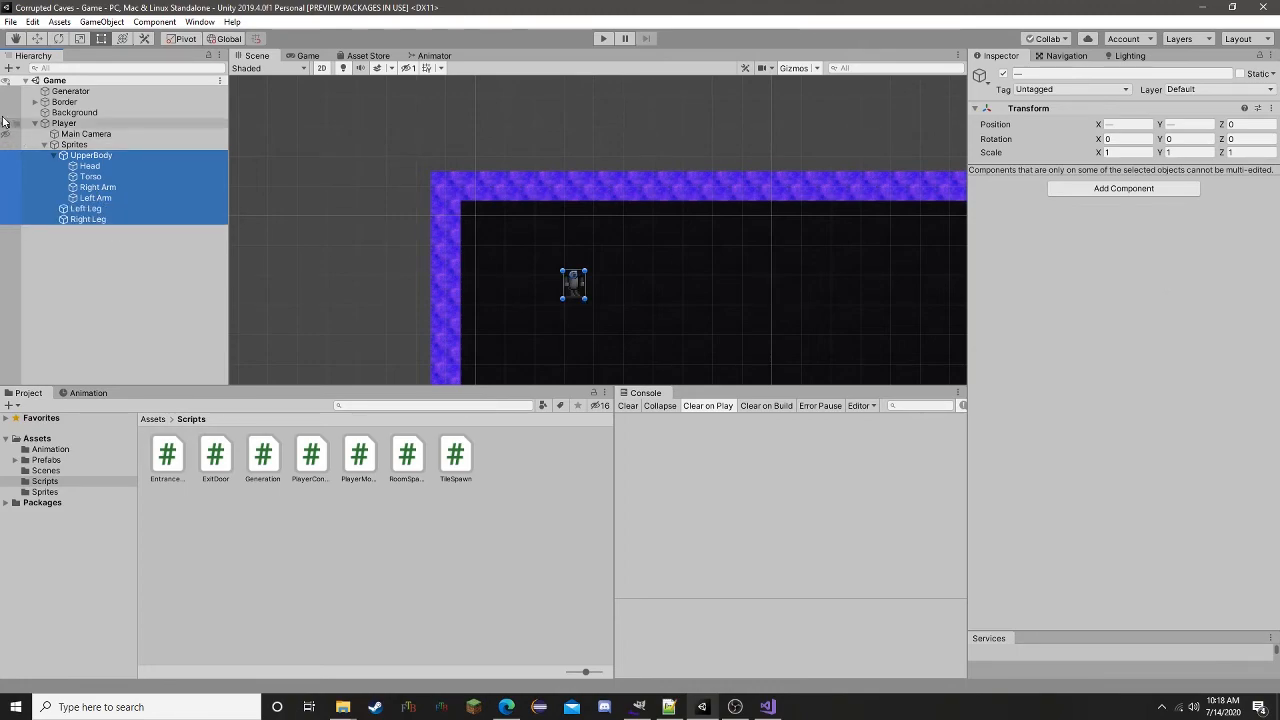
pyautogui.click(105, 157)
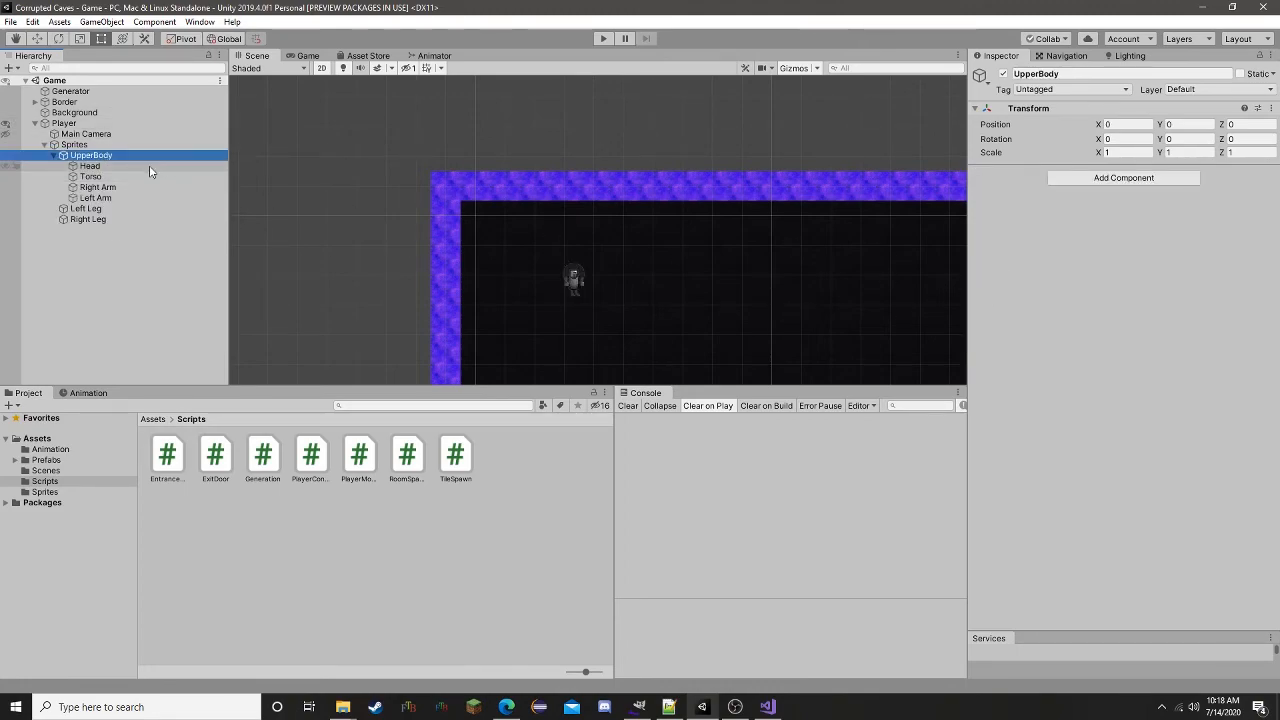
# - Starting from the Head's sprite renderer, add a new sorting layer named Player
pyautogui.click(140, 166)
pyautogui.click(1143, 296)
pyautogui.click(1152, 331)
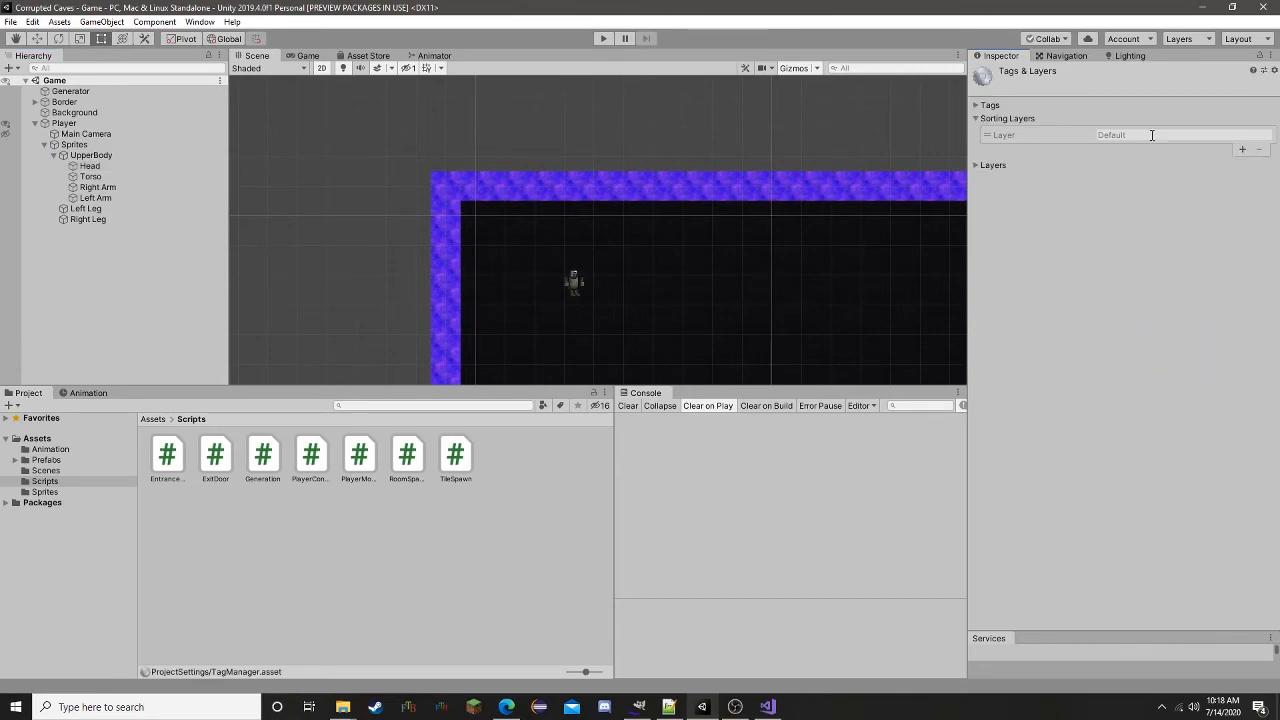
pyautogui.click(1245, 151)
pyautogui.click(1172, 149)
pyautogui.write('Player')
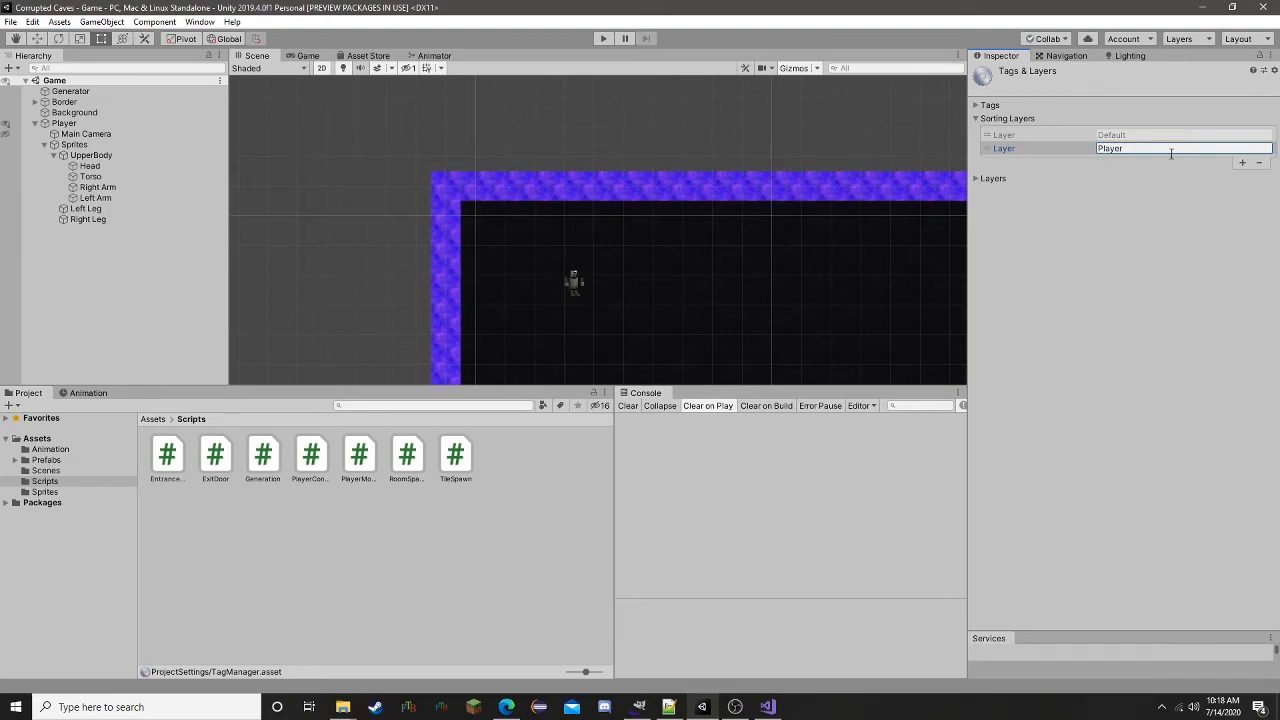
pyautogui.click(990, 179)
pyautogui.click(990, 179)
# - Assign the Head, Torso, Right Arm and Left Arm sprites to the Player sorting layer
pyautogui.click(86, 167)
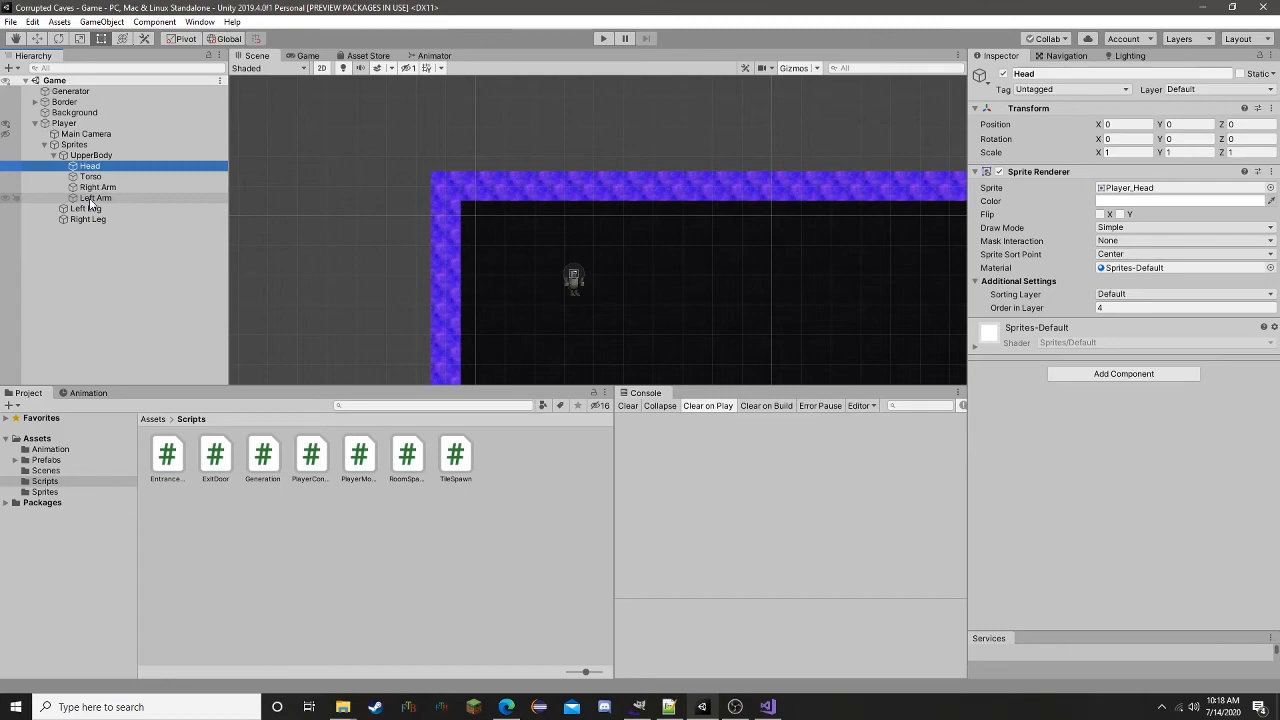
pyautogui.keyDown('shift'); pyautogui.click(92, 198); pyautogui.keyUp('shift')
pyautogui.click(1119, 294)
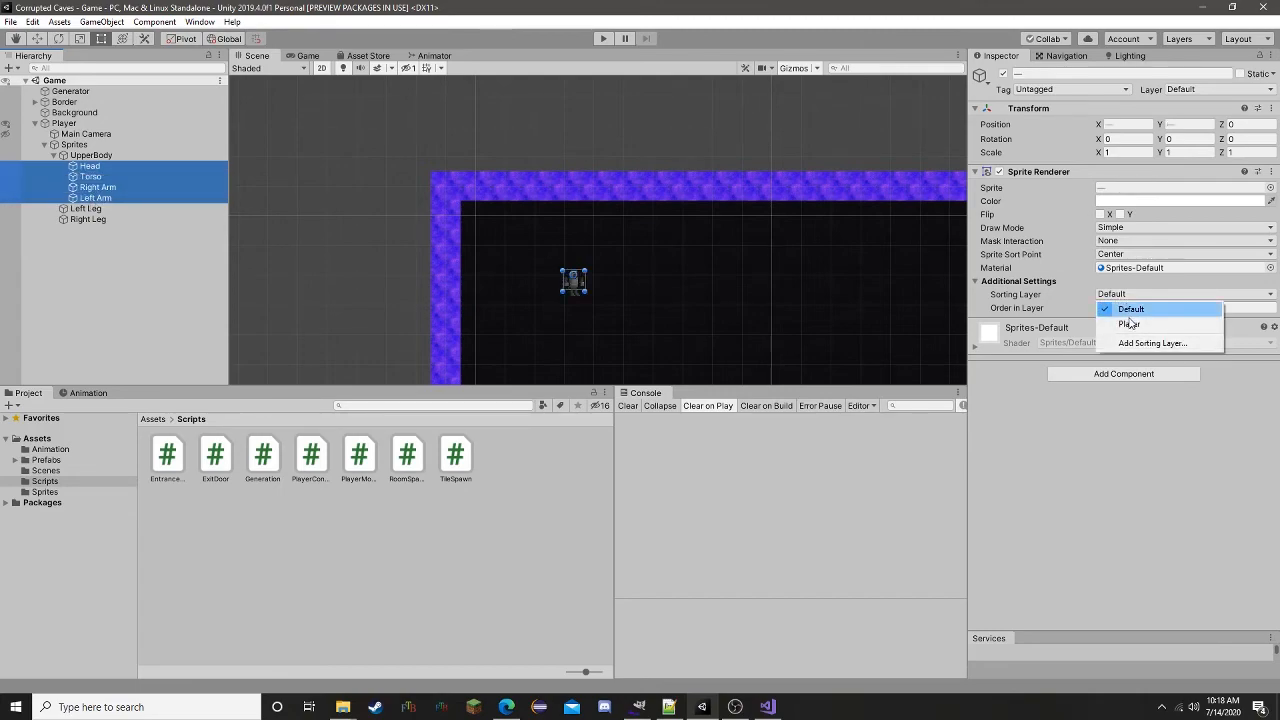
pyautogui.click(1120, 324)
# - Assign the Left Leg and Right Leg sprites to the Player sorting layer
pyautogui.click(100, 209)
pyautogui.keyDown('shift'); pyautogui.click(105, 220); pyautogui.keyUp('shift')
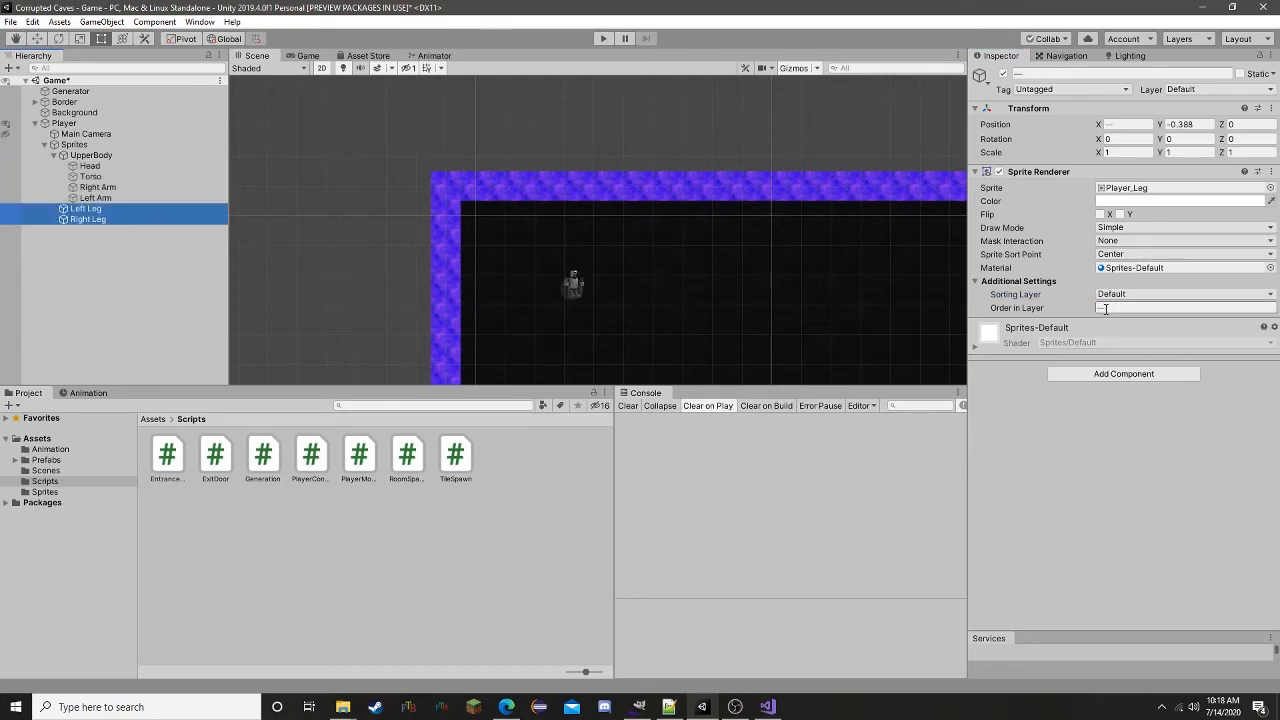
pyautogui.click(1130, 294)
pyautogui.click(1130, 326)
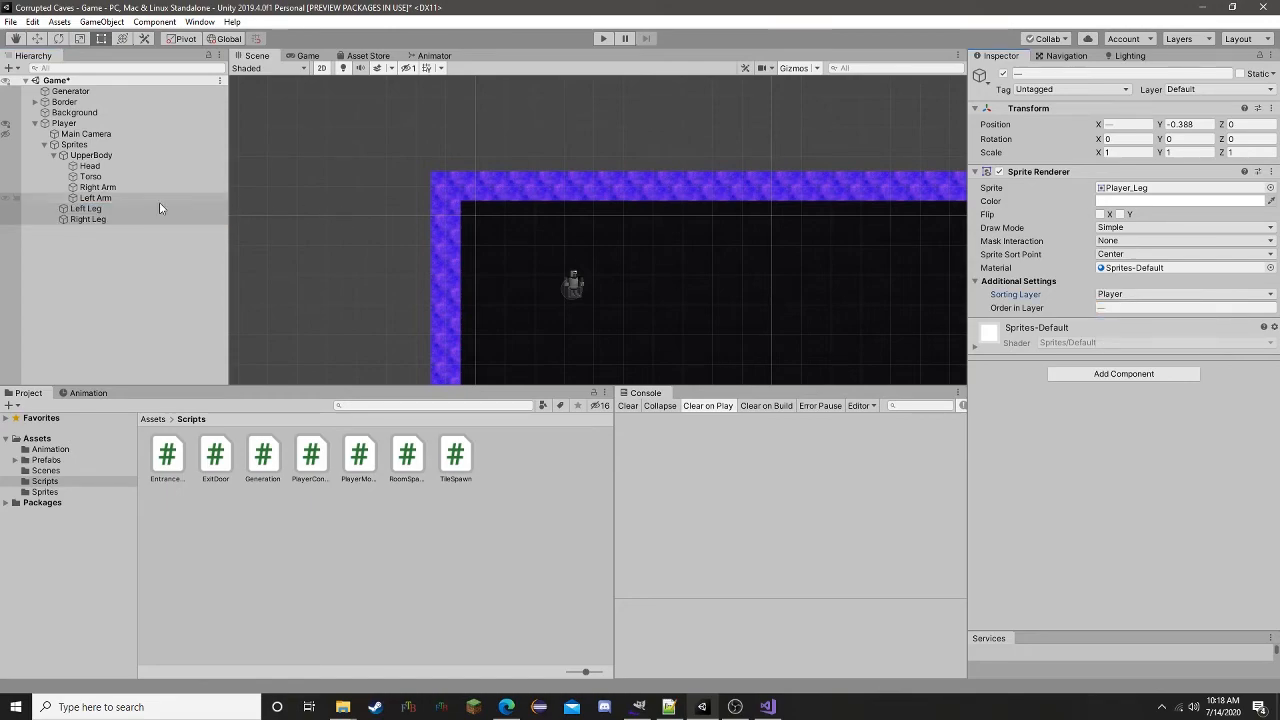
# - Run the game and move the player through the rooms in both directions, jumping repeatedly, to check how its sprites draw over the scenery
pyautogui.click(603, 38)
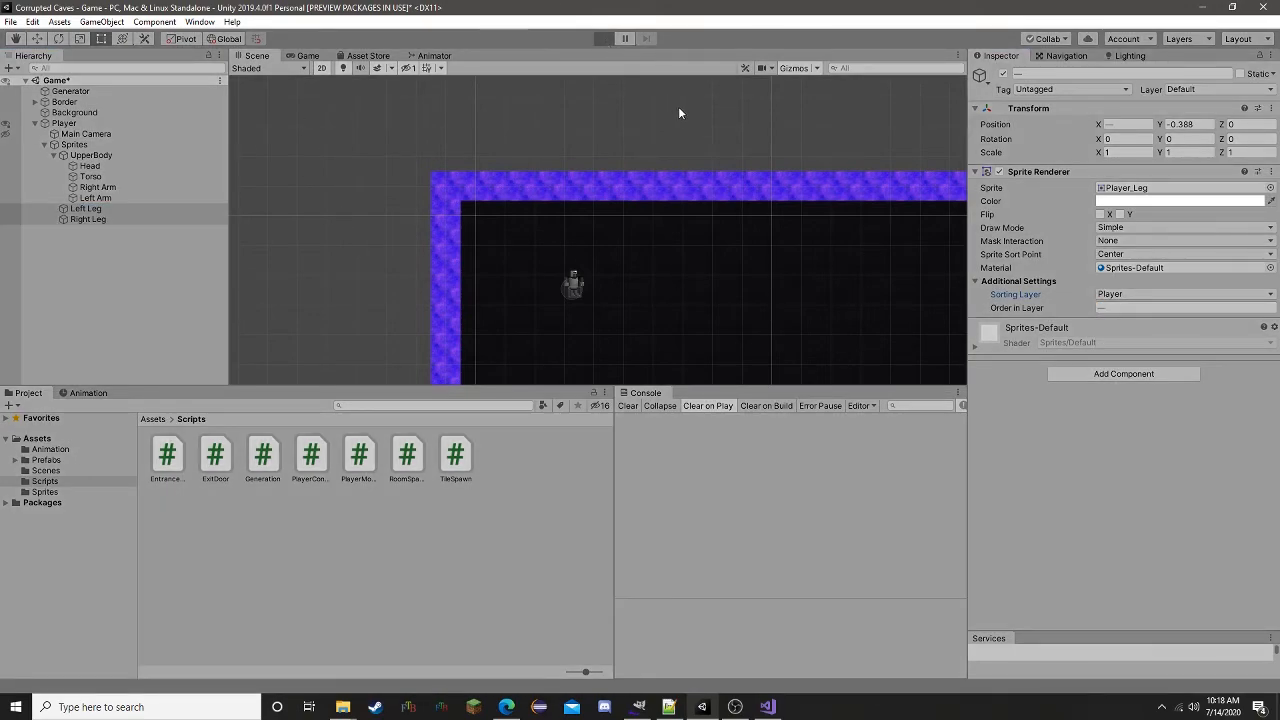
pyautogui.press('d')
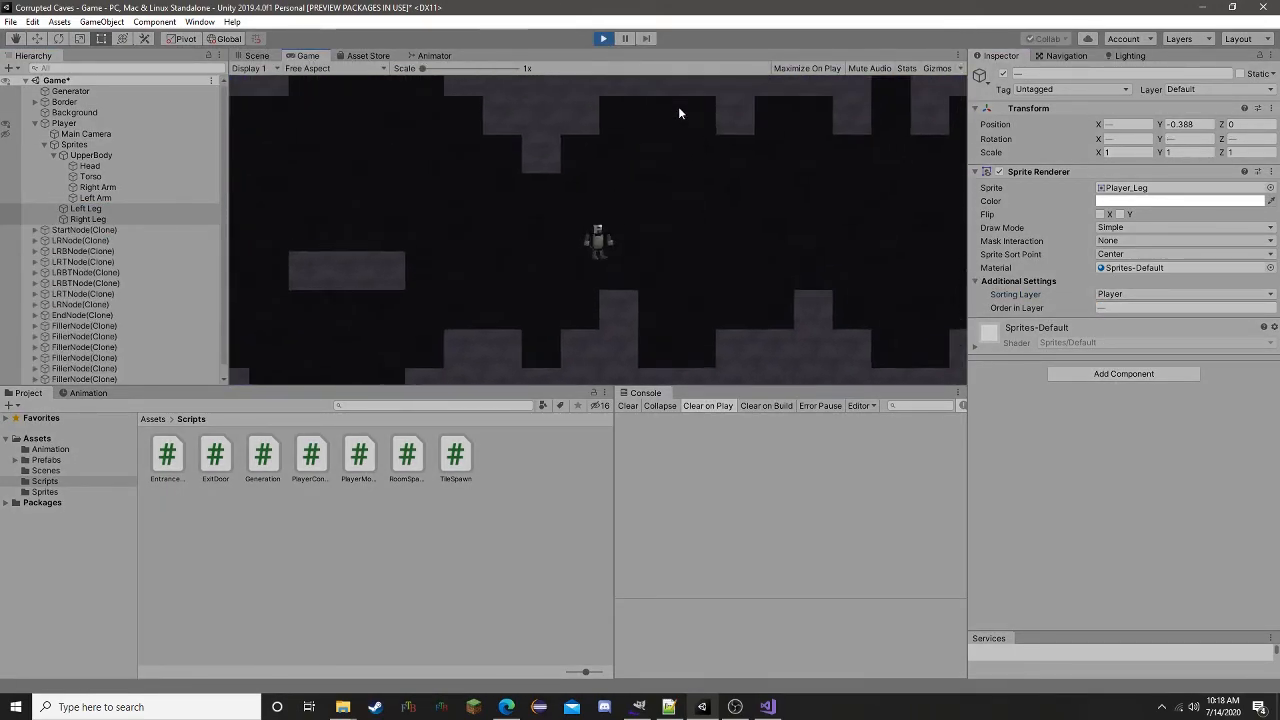
pyautogui.press('space')
pyautogui.press('space')
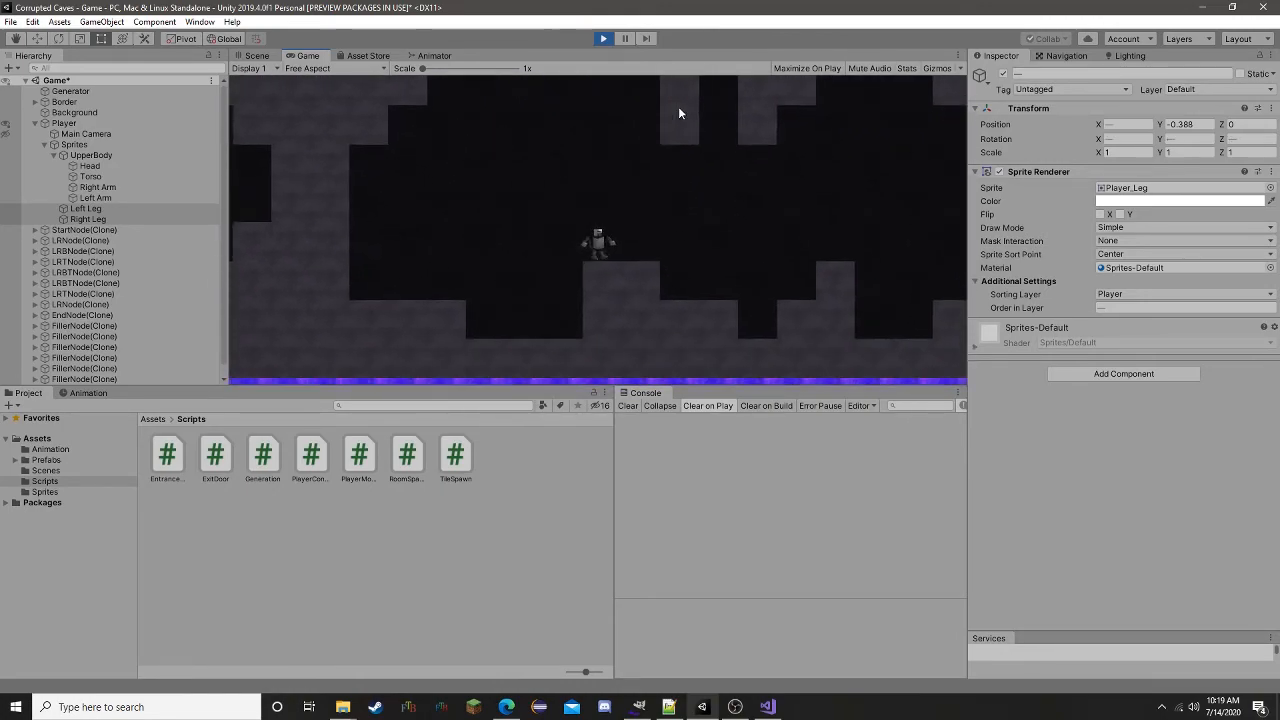
pyautogui.press('space')
pyautogui.press('space')
pyautogui.press('a')
pyautogui.press('d')
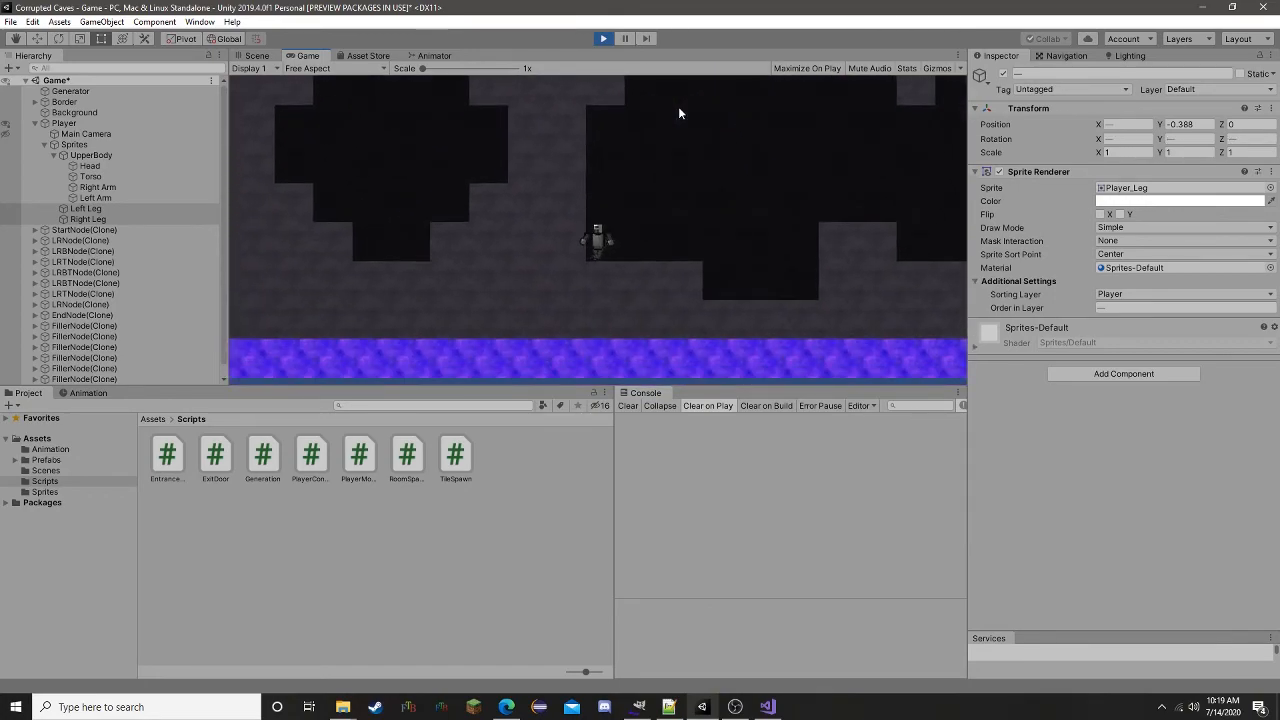
pyautogui.press('space')
pyautogui.press('space')
pyautogui.press('d')
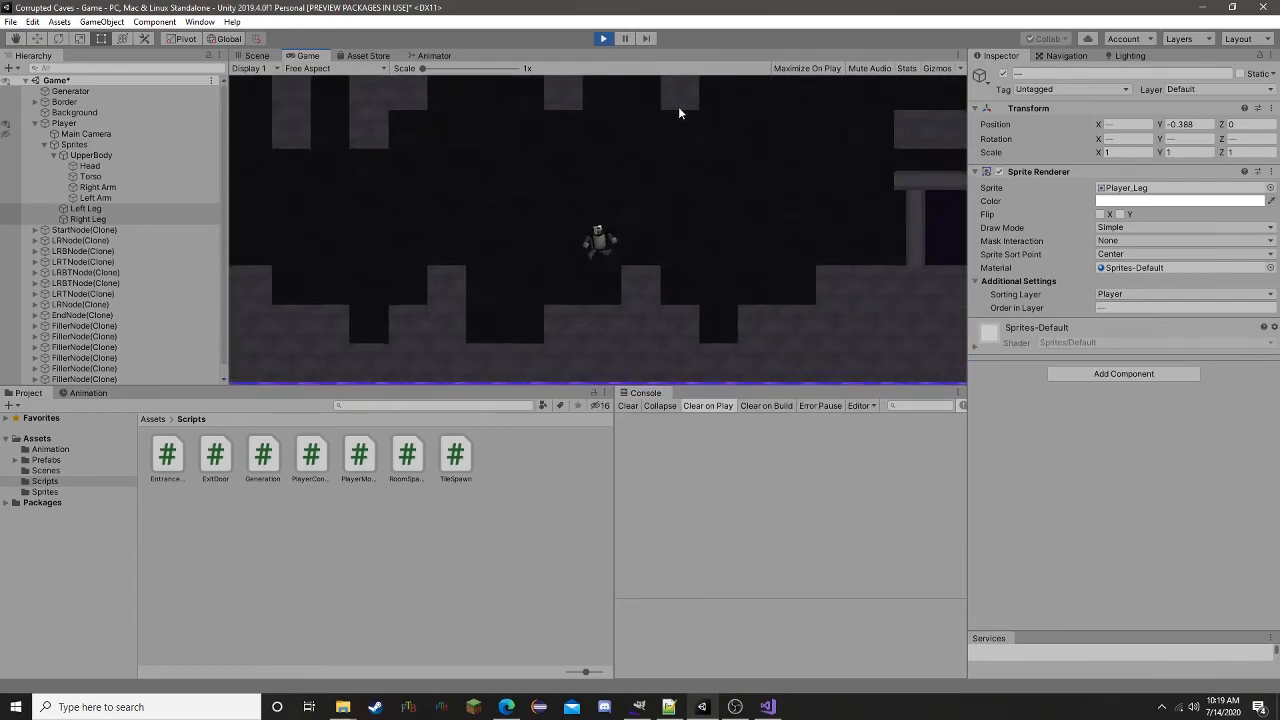
pyautogui.press('a')
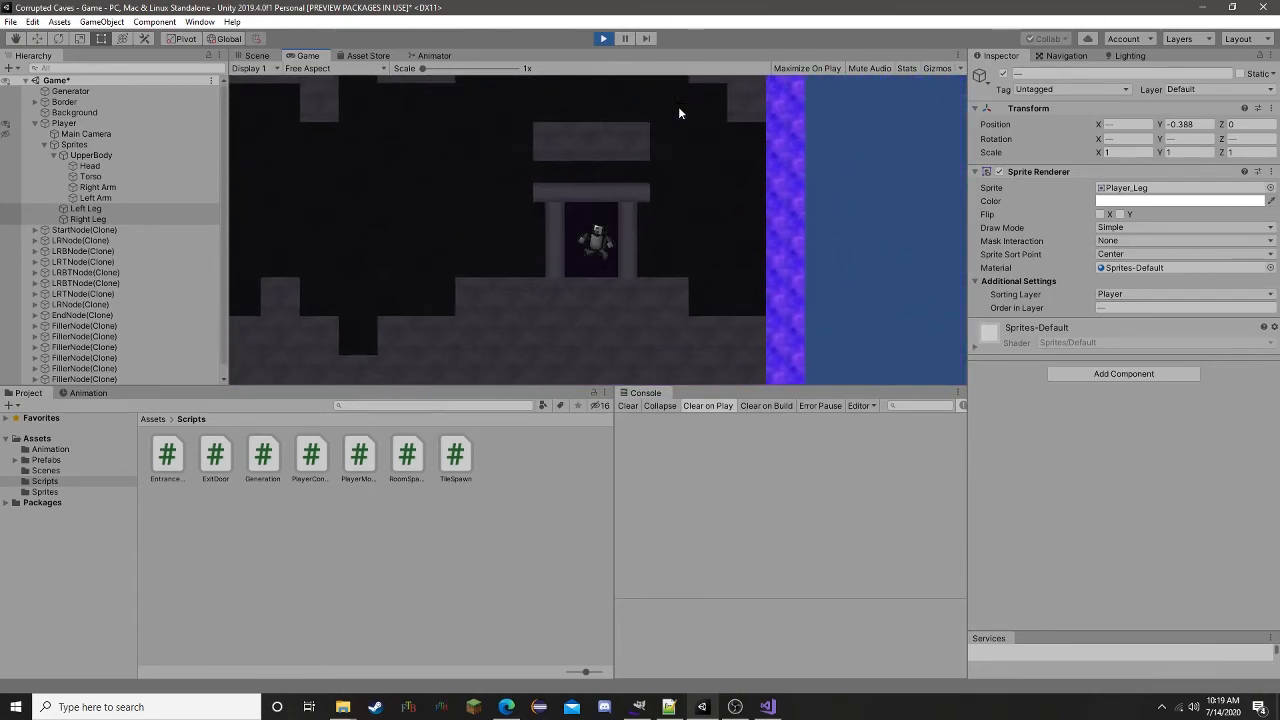
pyautogui.press('space')
pyautogui.press('a')
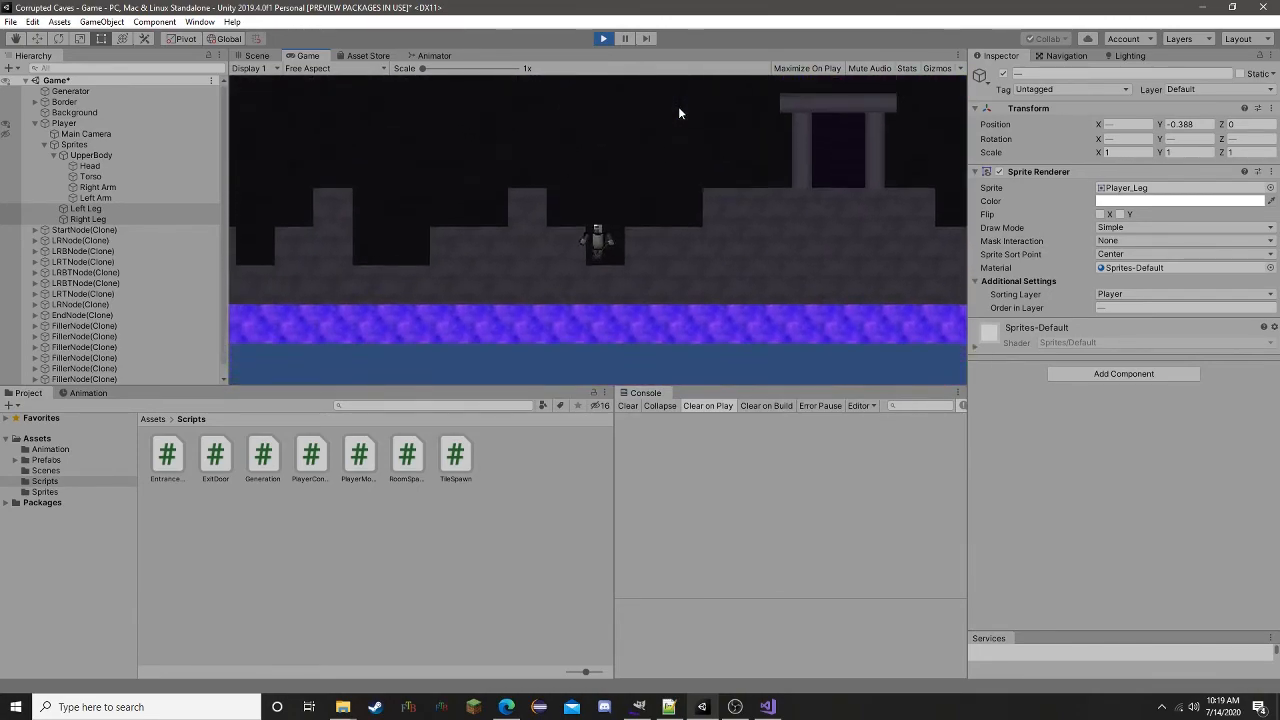
pyautogui.press('space')
pyautogui.press('a')
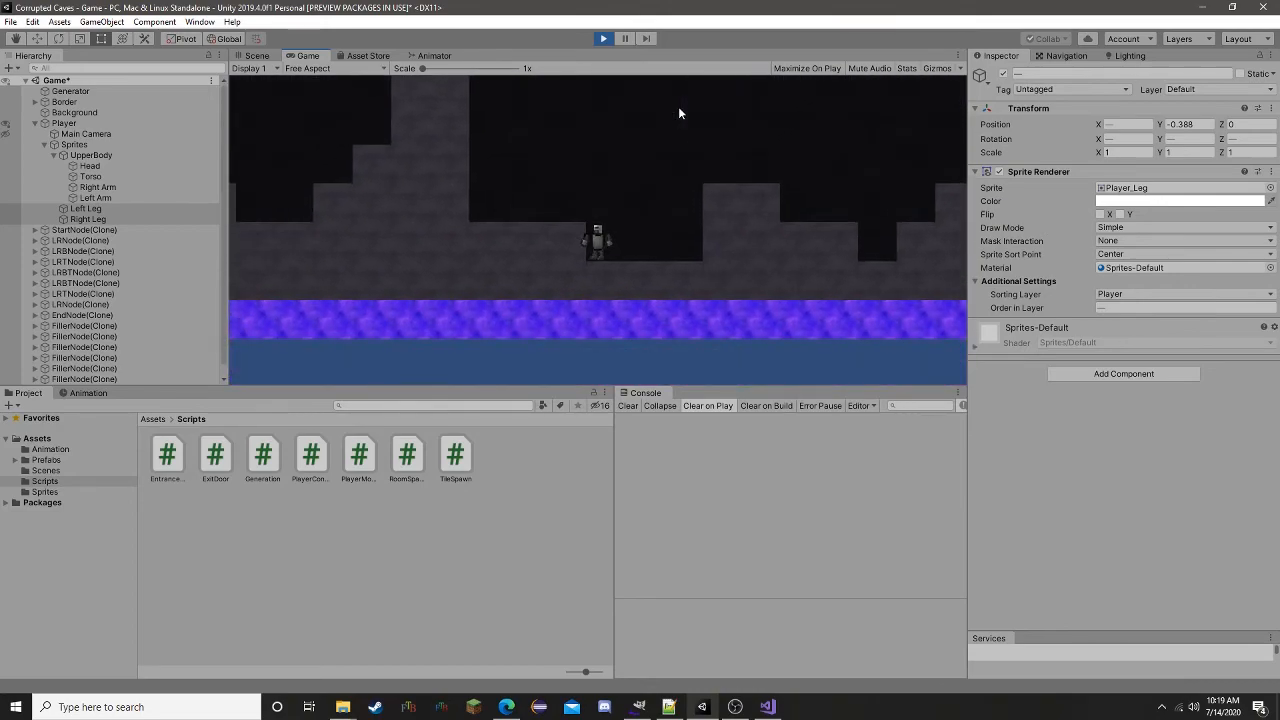
pyautogui.press('space')
pyautogui.press('space')
pyautogui.press('d')
pyautogui.press('space')
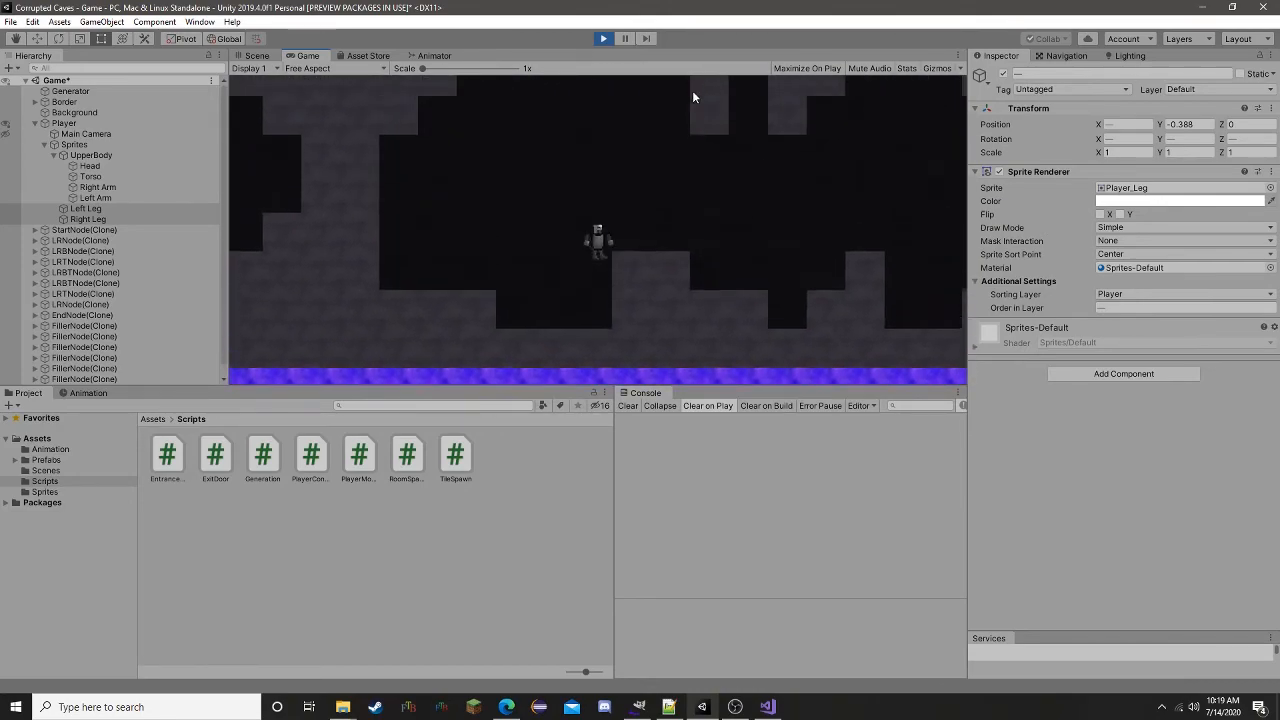
pyautogui.press('space')
pyautogui.press('d')
pyautogui.press('space')
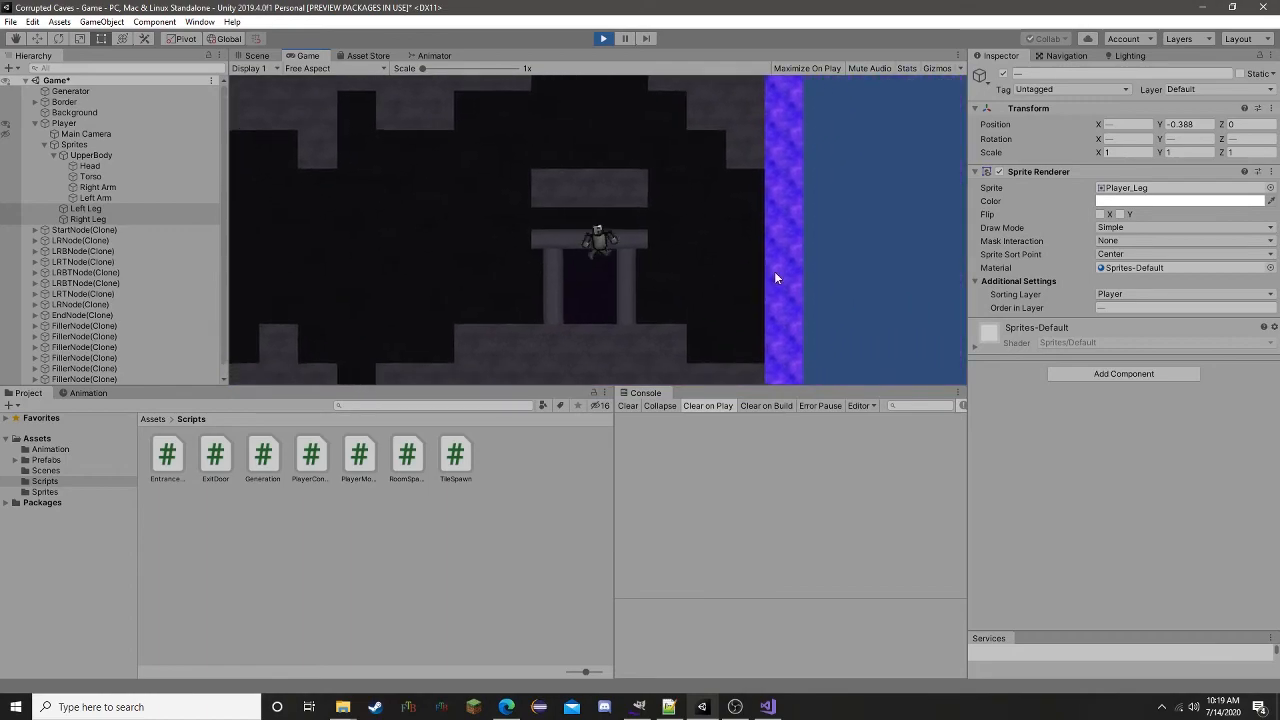
pyautogui.press('a')
pyautogui.press('space')
pyautogui.press('d')
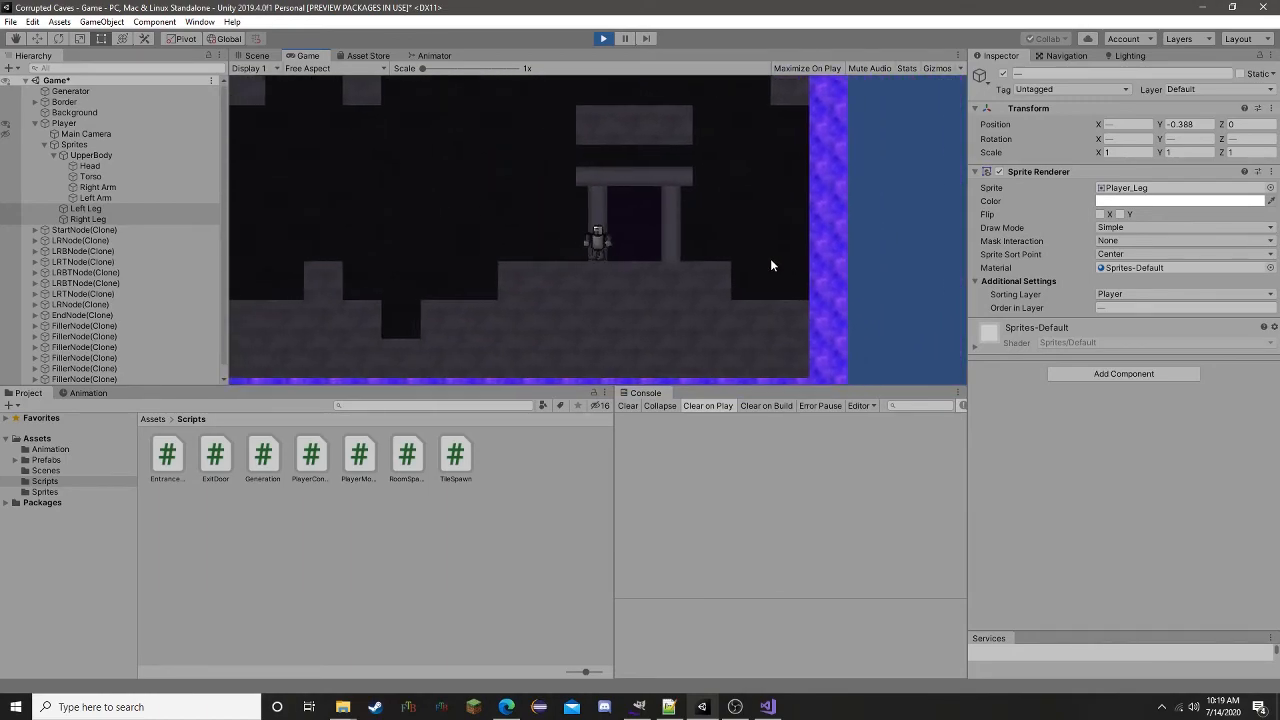
pyautogui.press('a')
pyautogui.press('space')
pyautogui.press('d')
pyautogui.press('a')
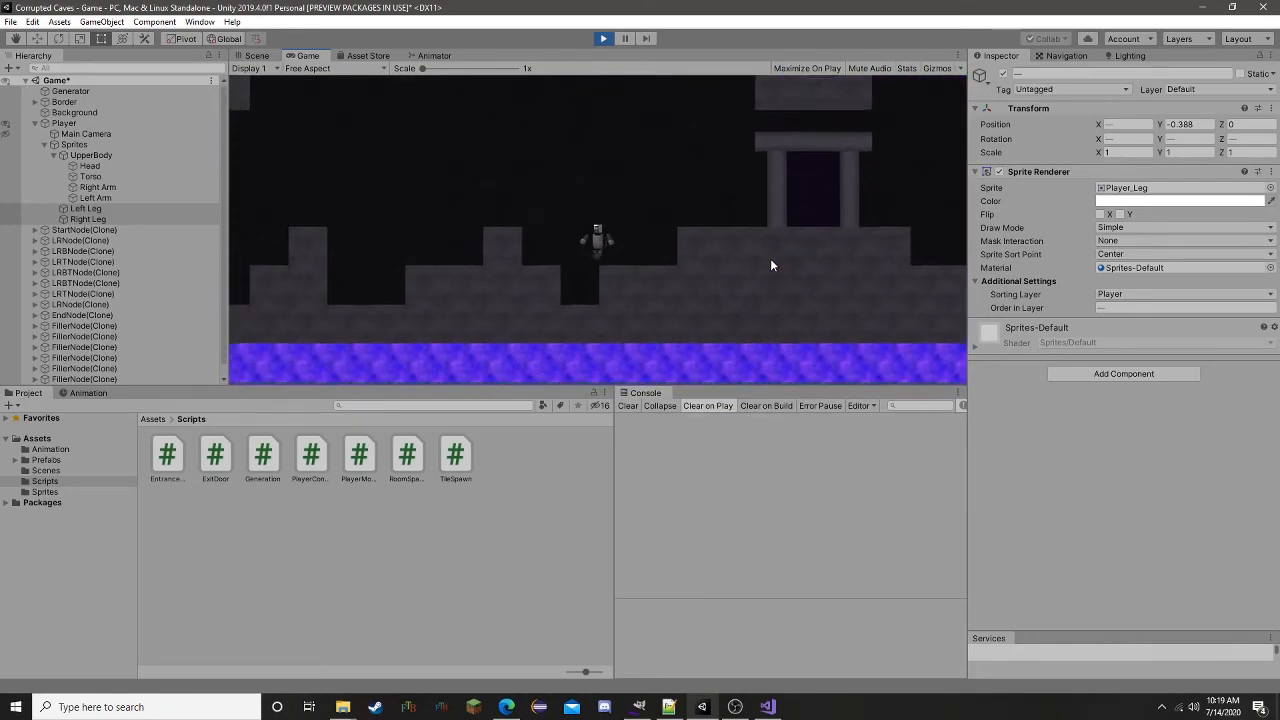
pyautogui.press('space')
pyautogui.press('space')
pyautogui.press('space')
pyautogui.press('d')
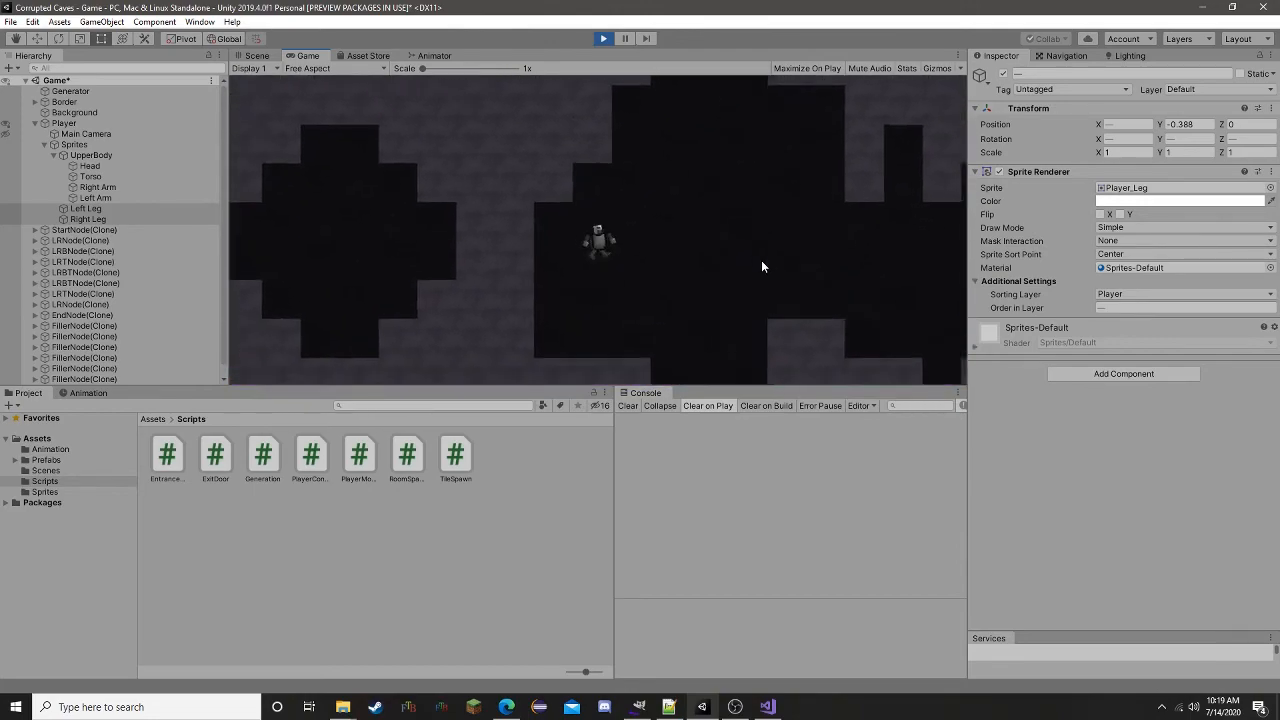
pyautogui.press('space')
pyautogui.press('space')
pyautogui.press('space')
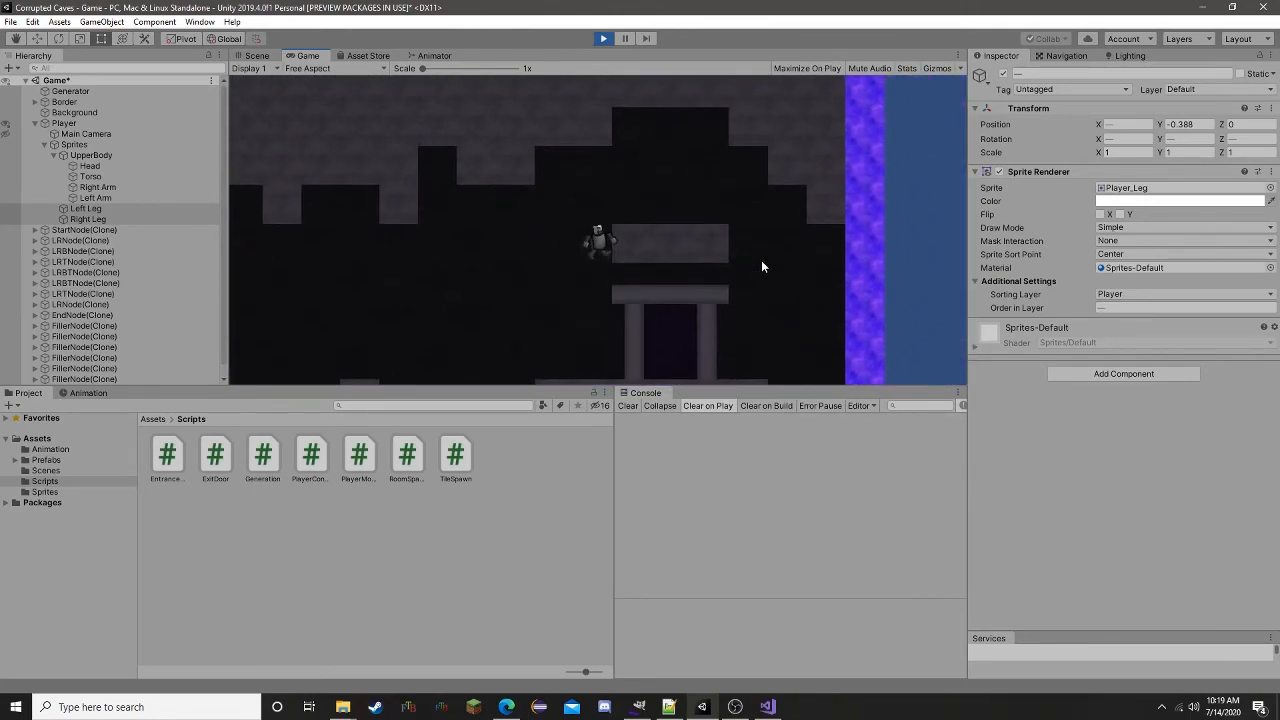
# - Move and jump the player in both directions around the exit door and lower rooms to check the animations, and end the playtest
pyautogui.press('space')
pyautogui.press('d')
pyautogui.press('space')
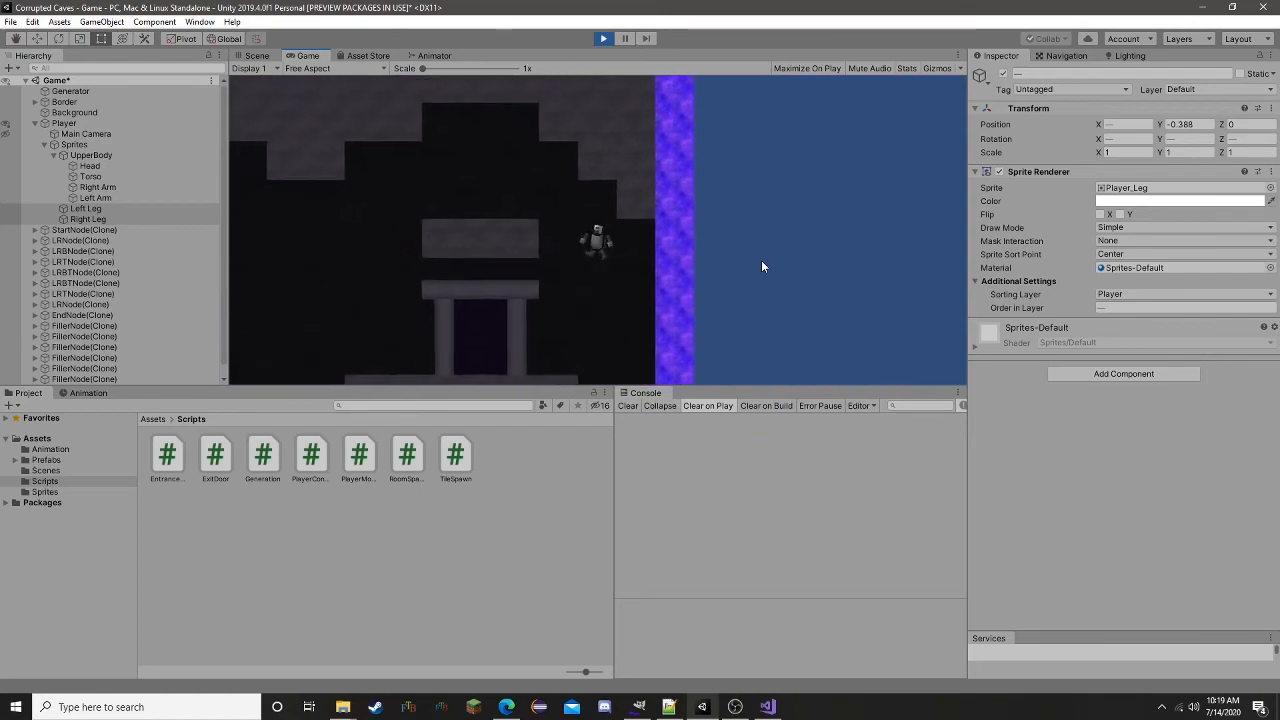
pyautogui.press('a')
pyautogui.press('space')
pyautogui.press('d')
pyautogui.press('a')
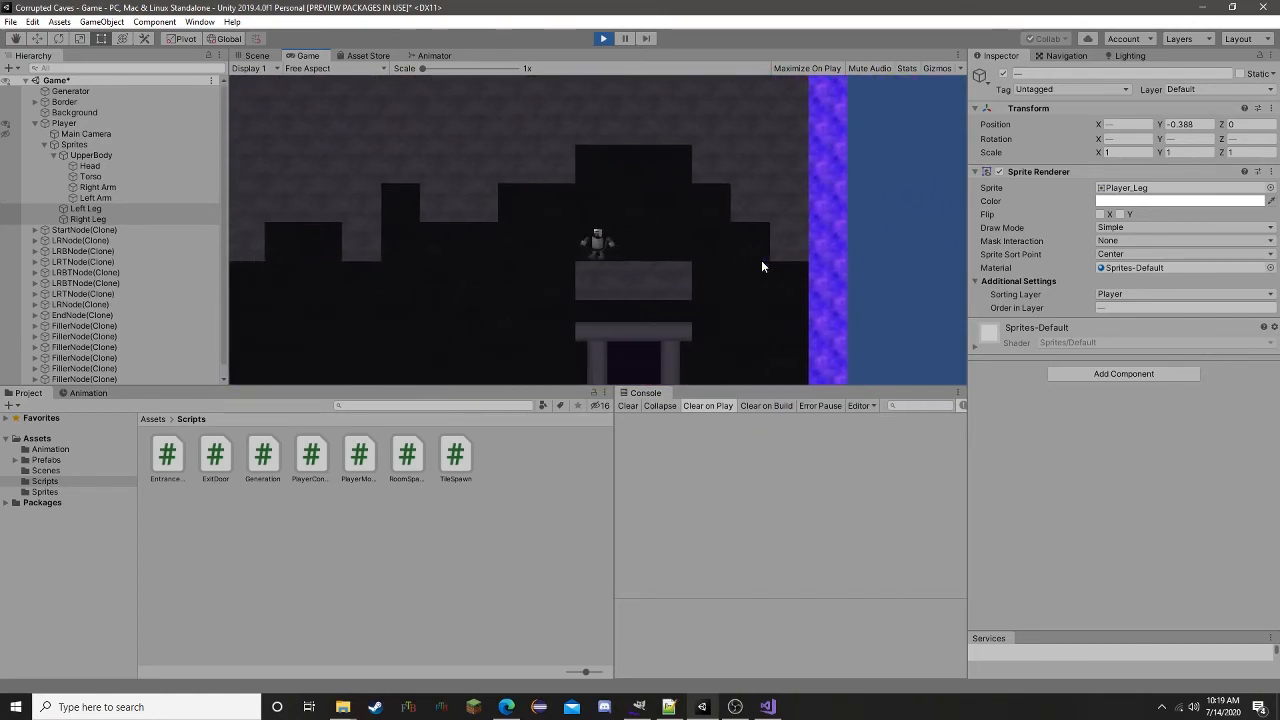
pyautogui.press('space')
pyautogui.press('d')
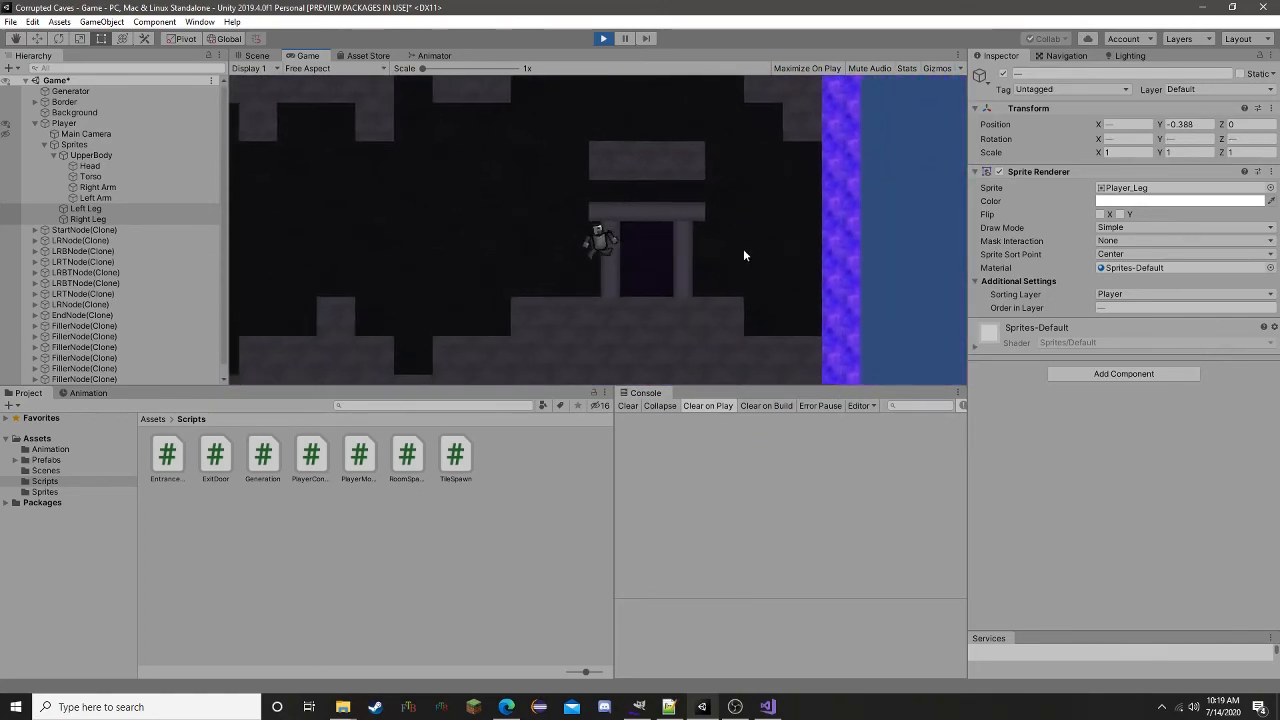
pyautogui.press('a')
pyautogui.press('d')
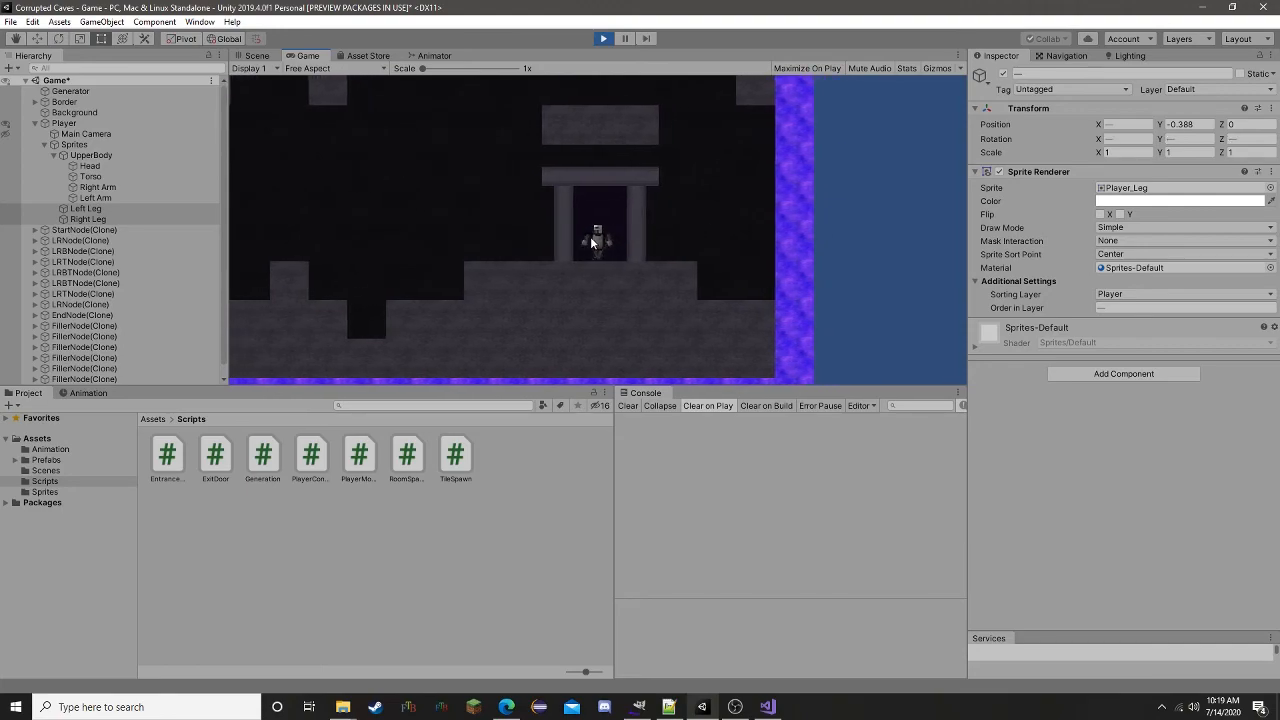
pyautogui.press('space')
pyautogui.press('a')
pyautogui.press('space')
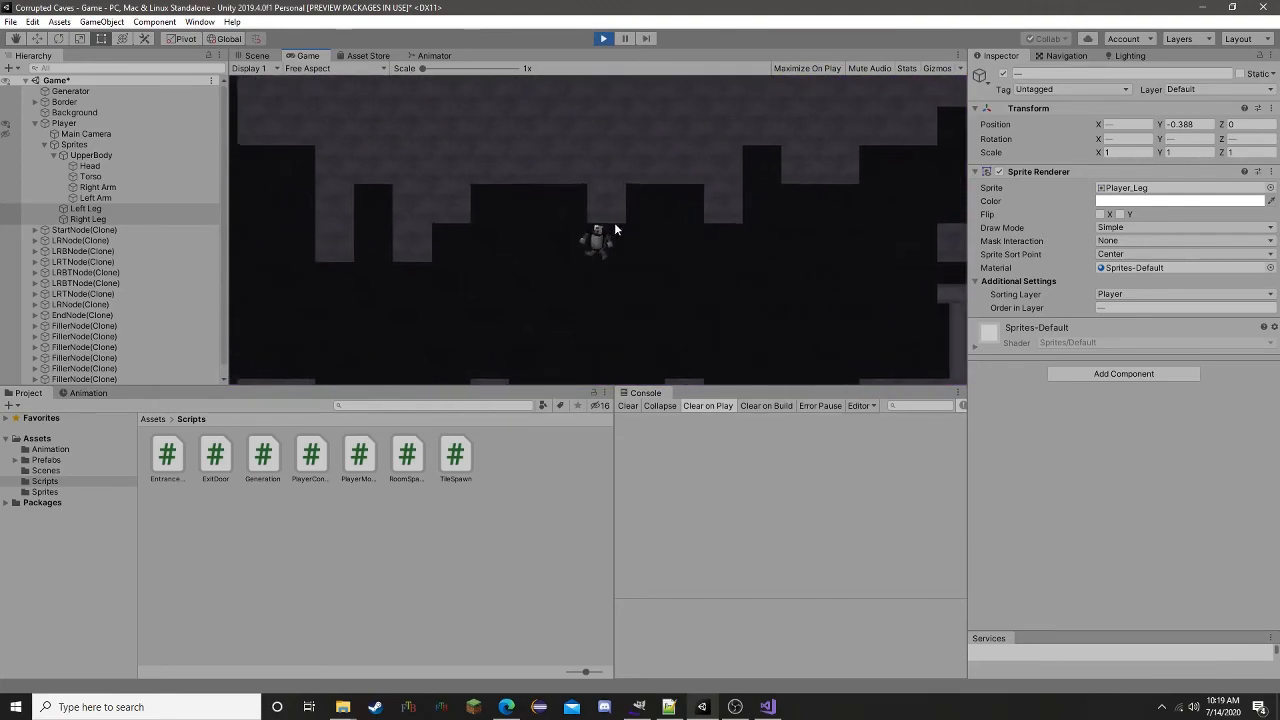
pyautogui.press('space')
pyautogui.press('d')
pyautogui.press('space')
pyautogui.press('d')
pyautogui.press('space')
pyautogui.press('a')
pyautogui.press('d')
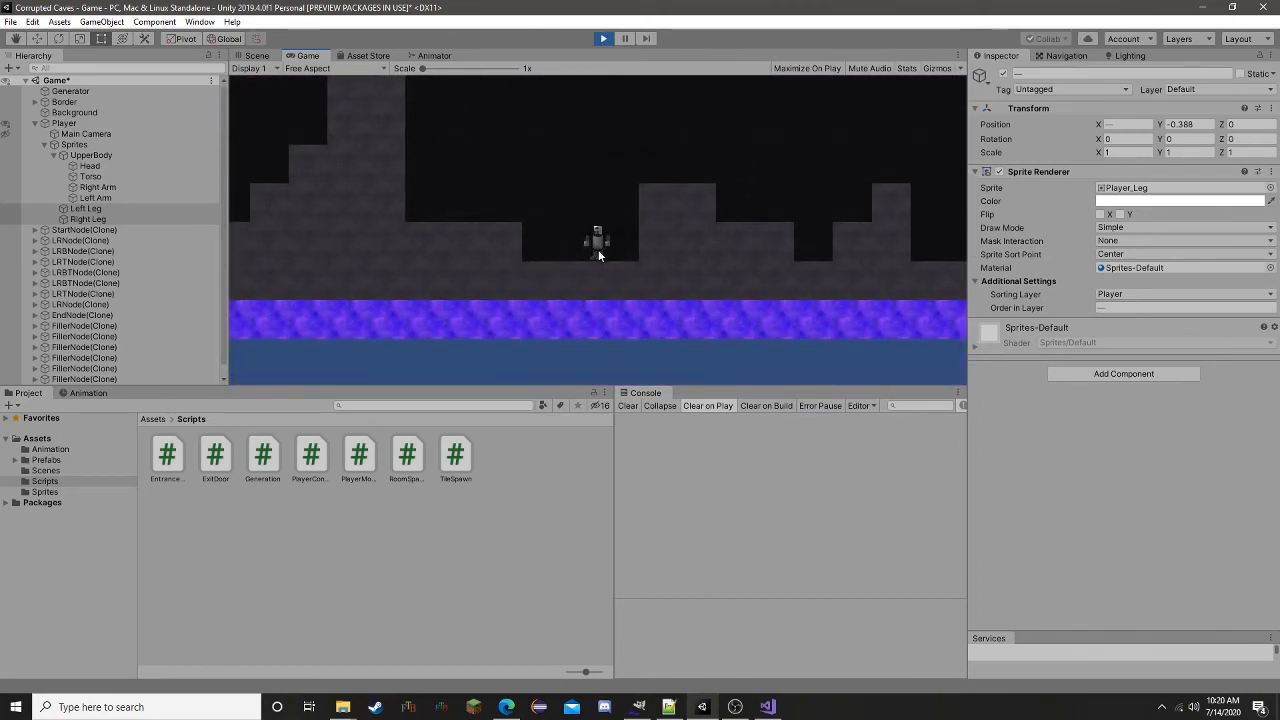
pyautogui.click(603, 39)
pyautogui.scroll(5, 585, 318)
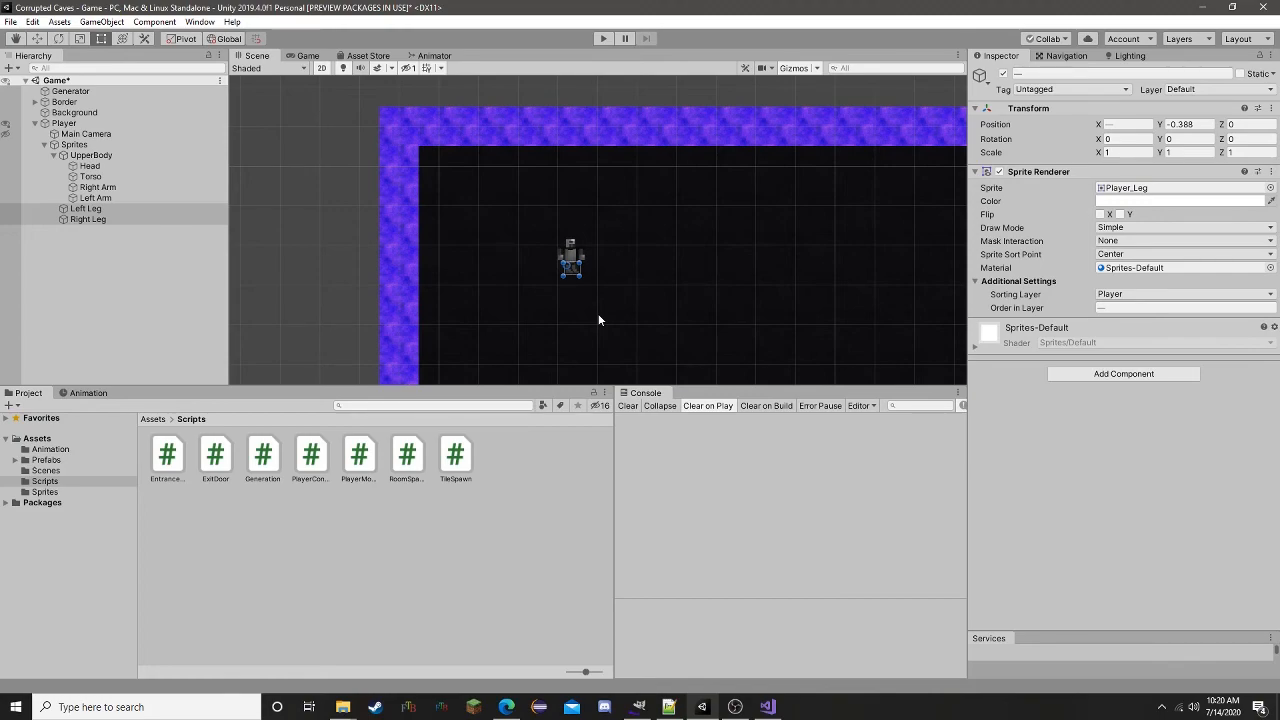
pyautogui.scroll(-5, 634, 285)
pyautogui.moveTo(694, 286); pyautogui.dragTo(568, 158, button='middle')
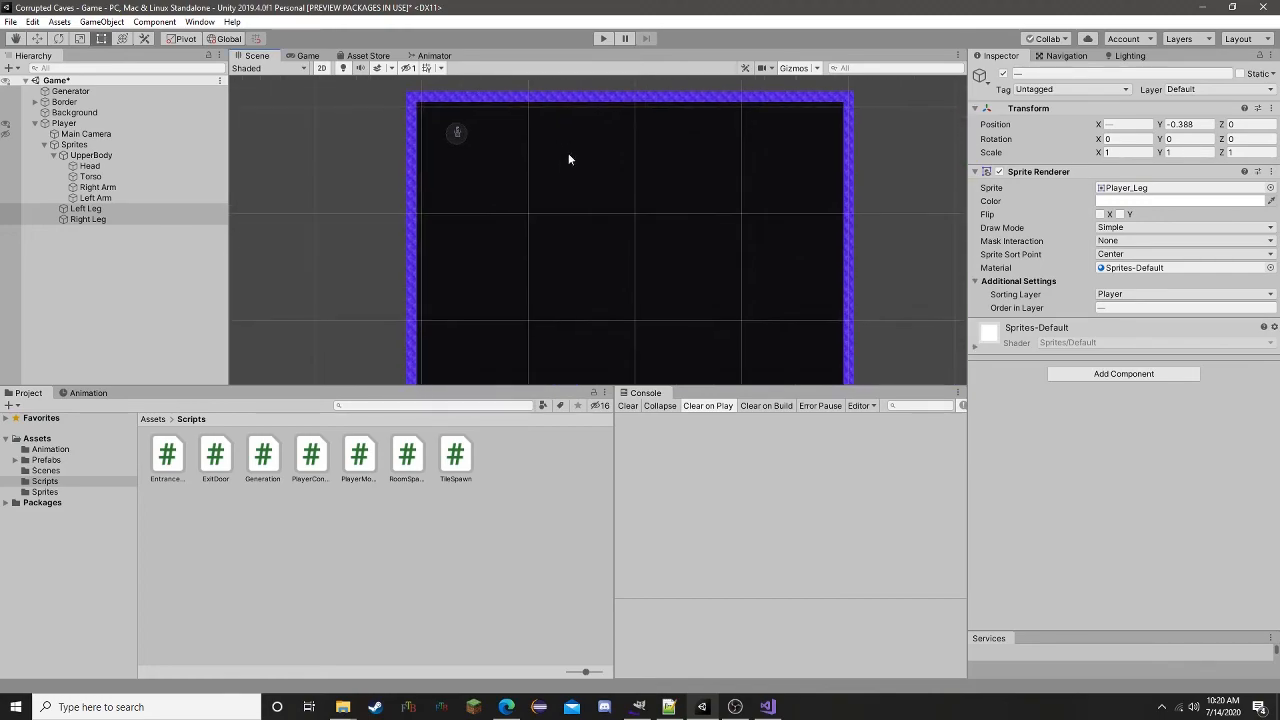
pyautogui.scroll(5, 568, 158)
pyautogui.moveTo(466, 116); pyautogui.dragTo(597, 190, button='middle')
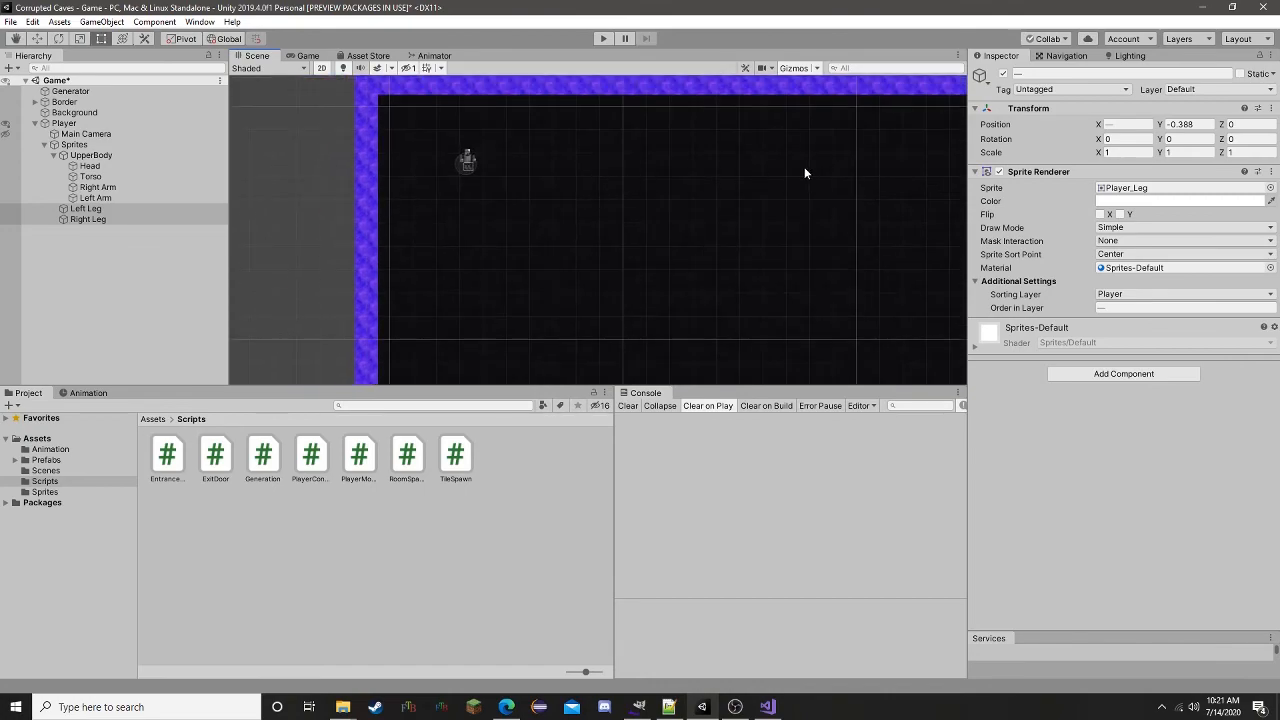
pyautogui.moveTo(805, 172); pyautogui.dragTo(606, 188, button='middle')
pyautogui.moveTo(364, 161); pyautogui.dragTo(688, 229, button='middle')
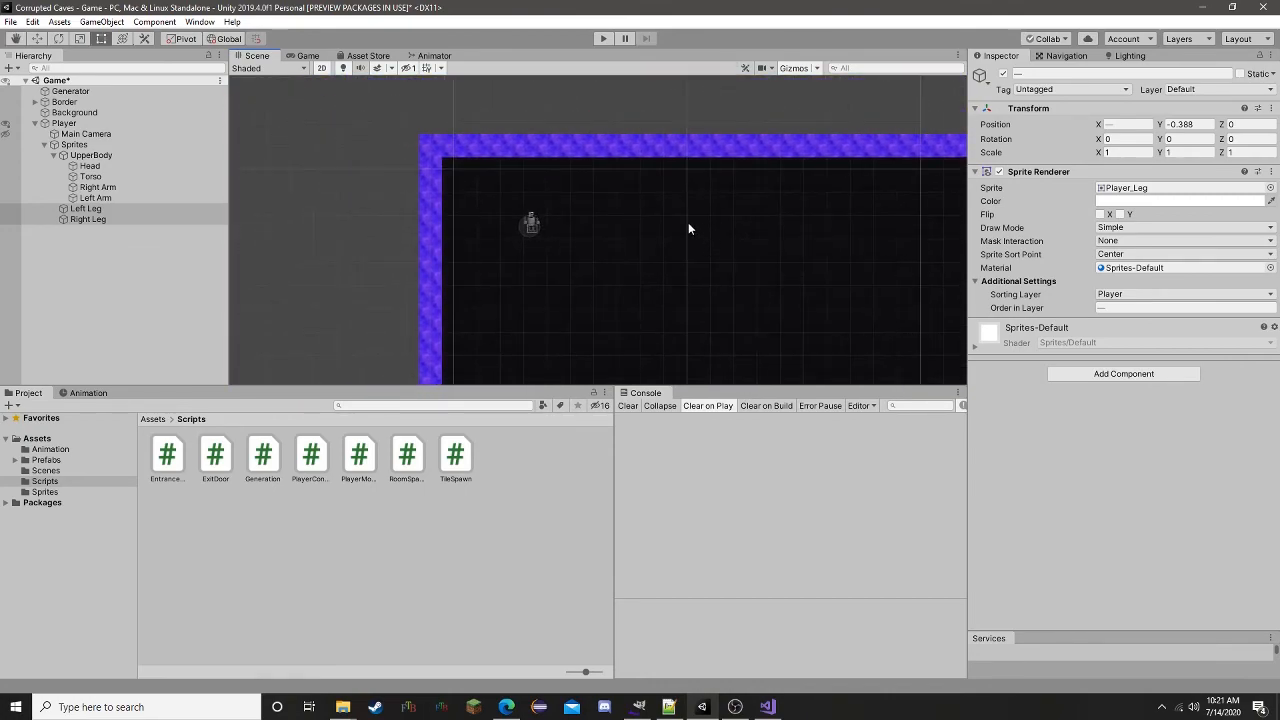
pyautogui.scroll(-2, 688, 214)
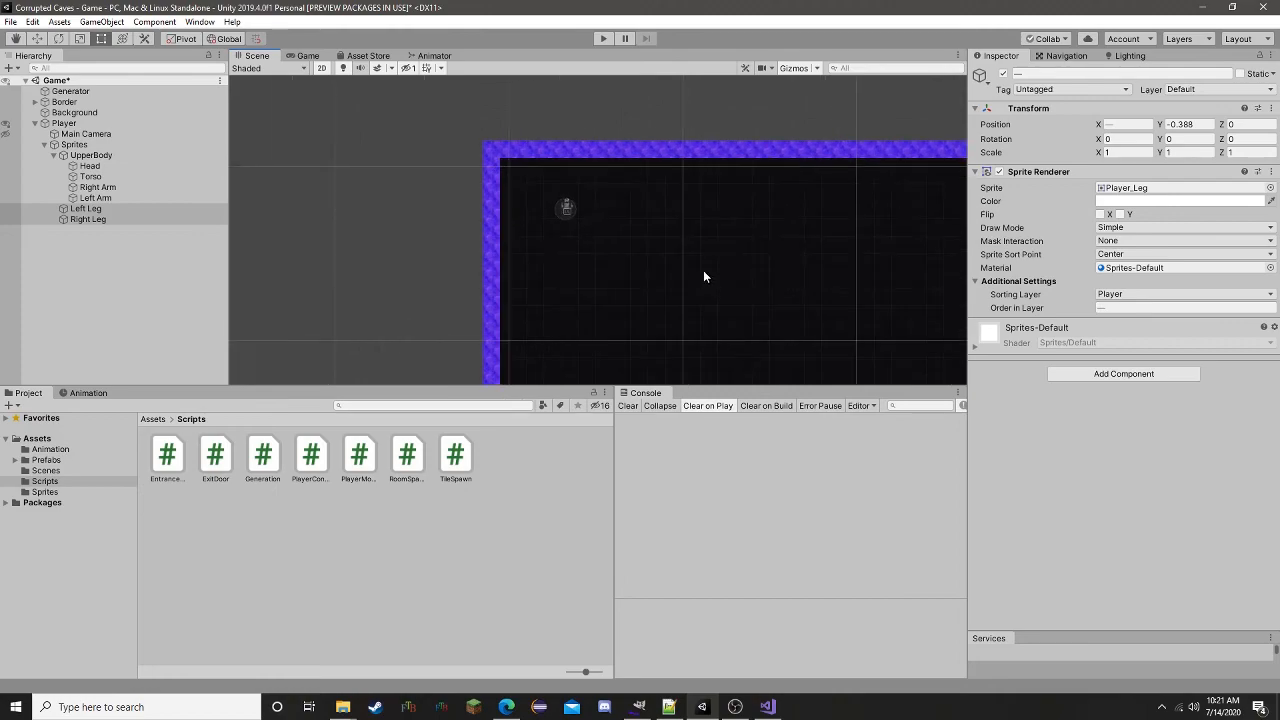
pyautogui.scroll(4, 709, 250)
pyautogui.moveTo(758, 203); pyautogui.dragTo(530, 247, button='middle')
pyautogui.scroll(-8, 537, 248)
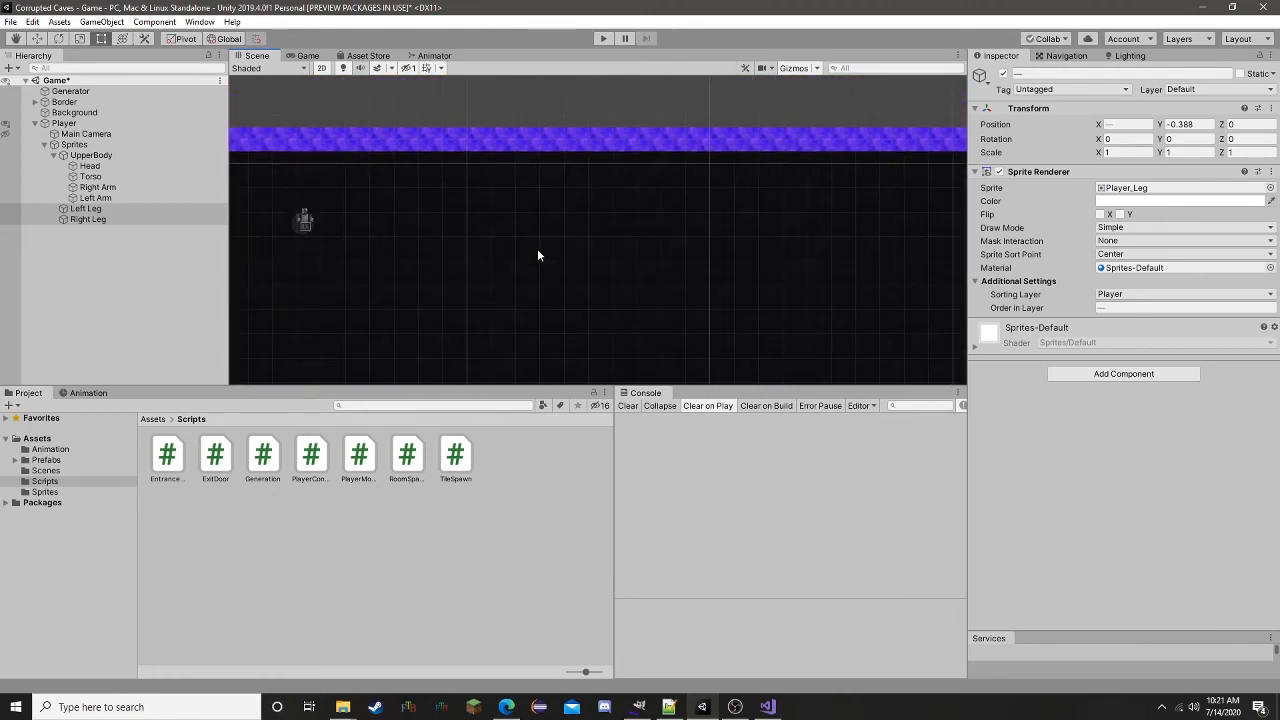
pyautogui.moveTo(433, 255); pyautogui.dragTo(598, 238, button='middle')
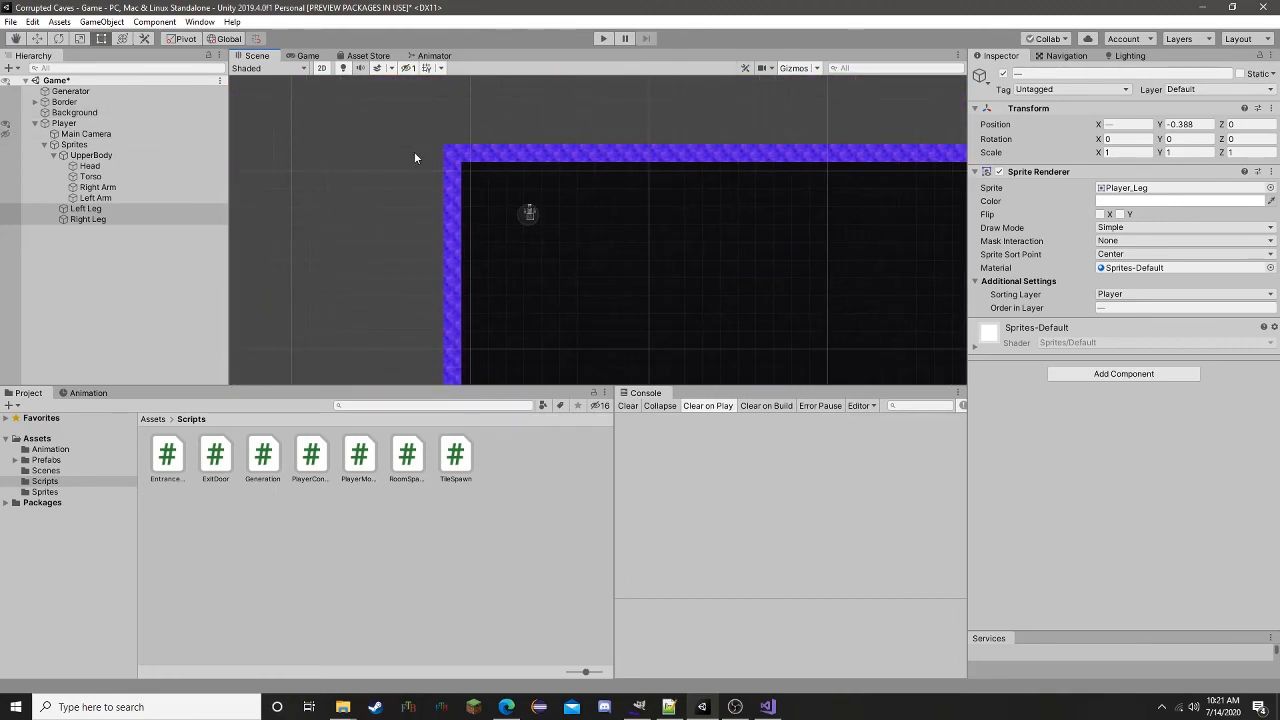
# - Save the scene and collapse the UpperBody group in the object hierarchy
pyautogui.hotkey('ctrl', 's')
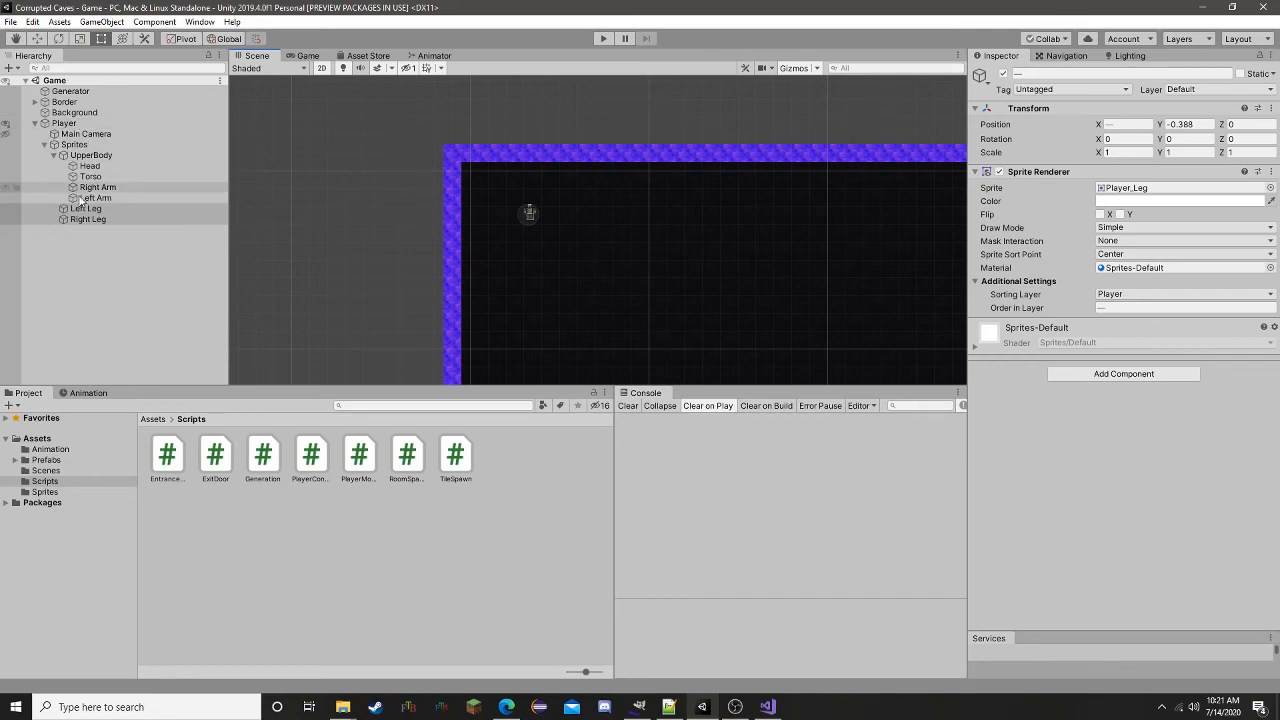
pyautogui.click(54, 157)
pyautogui.click(54, 157)
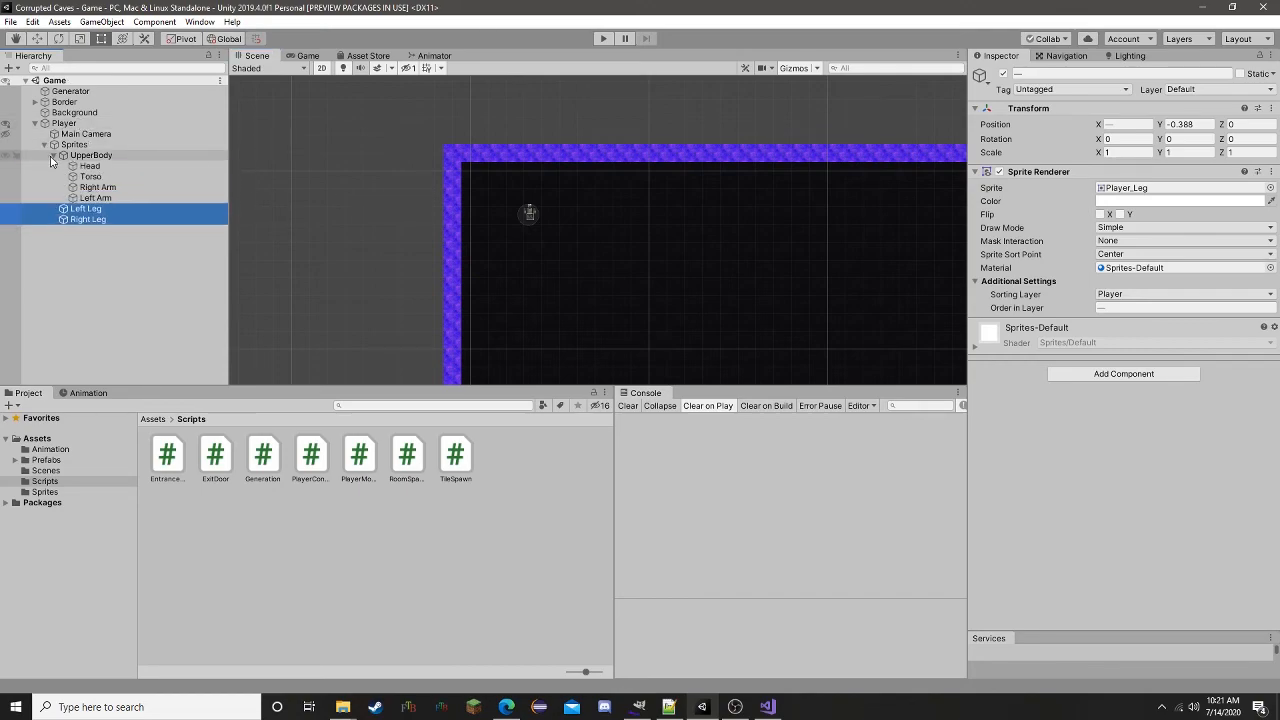
pyautogui.click(53, 157)
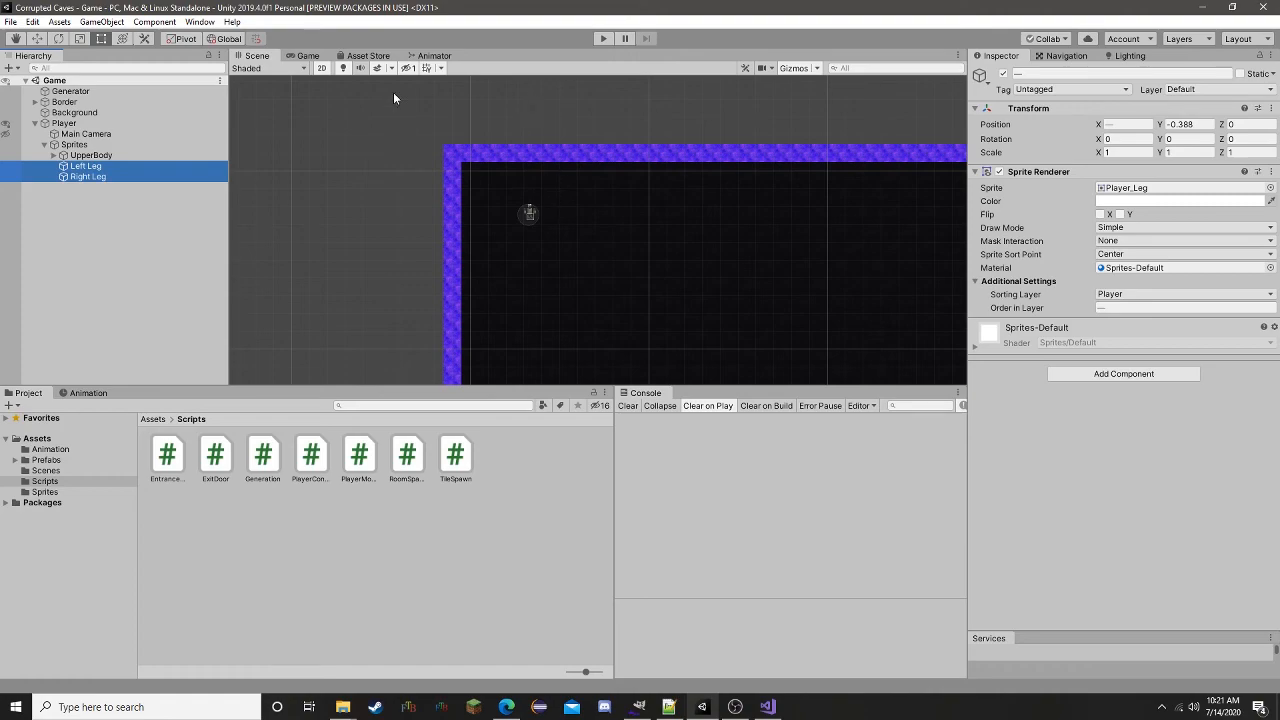
# - Try offsetting the Sprites object to X -2.48, Y 1.44, and playtest moving and jumping in both directions
pyautogui.click(179, 144)
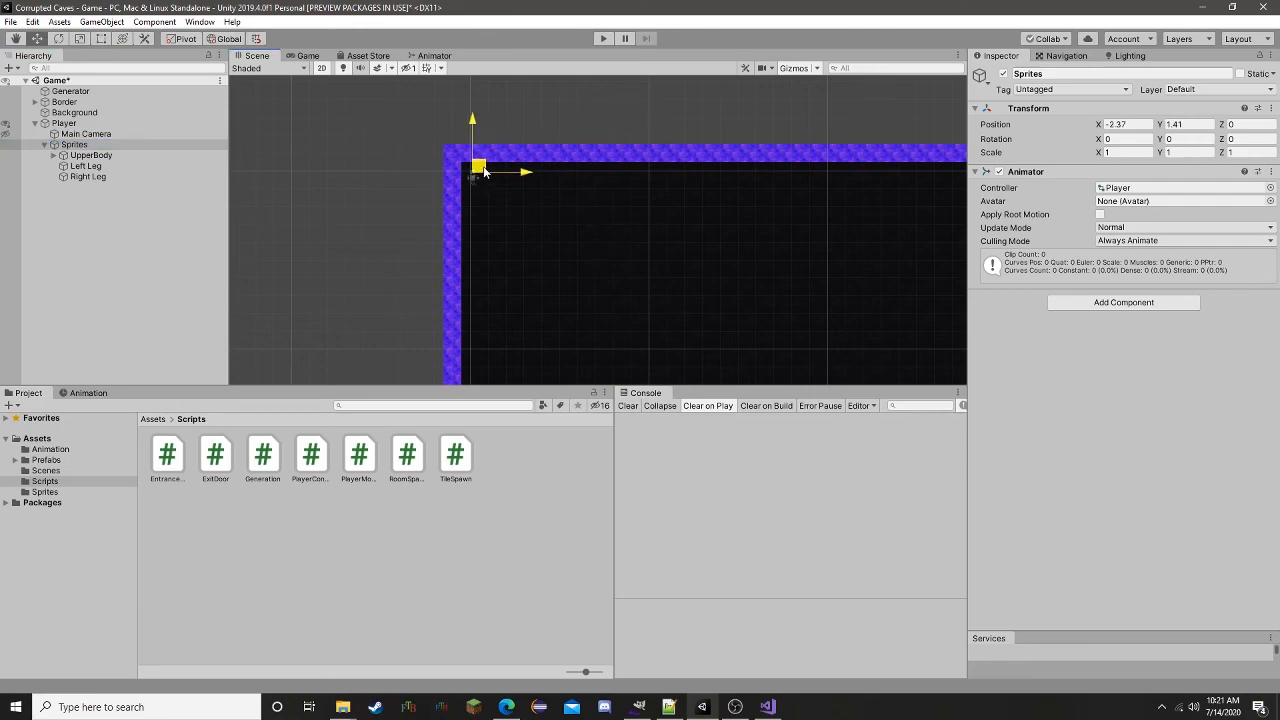
pyautogui.click(603, 38)
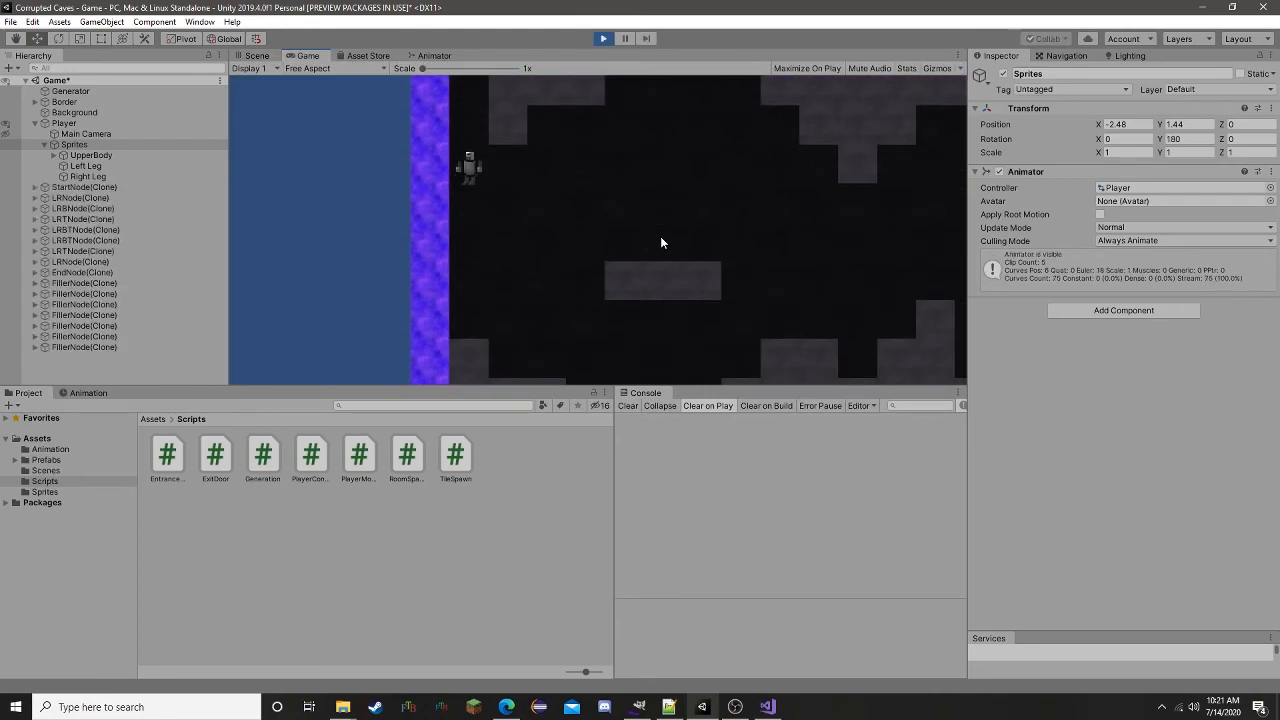
pyautogui.press('space')
pyautogui.press('d')
pyautogui.press('space')
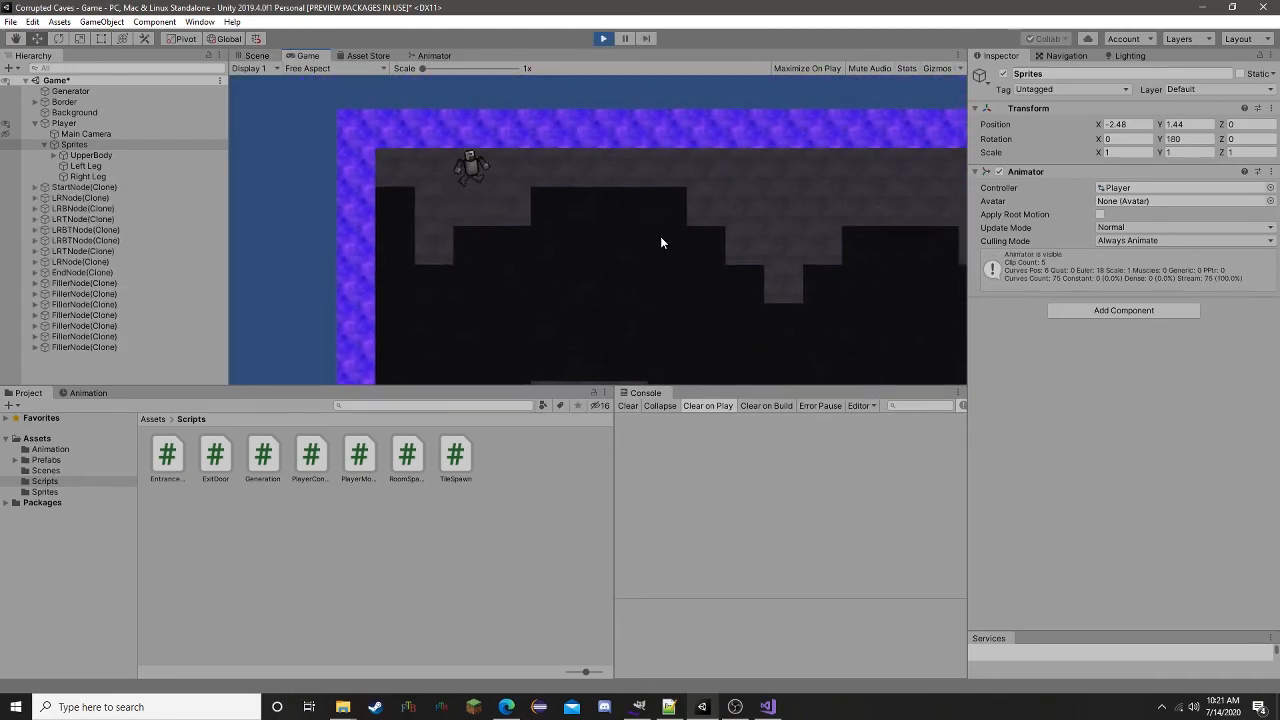
pyautogui.press('d')
pyautogui.press('space')
pyautogui.press('d')
pyautogui.press('a')
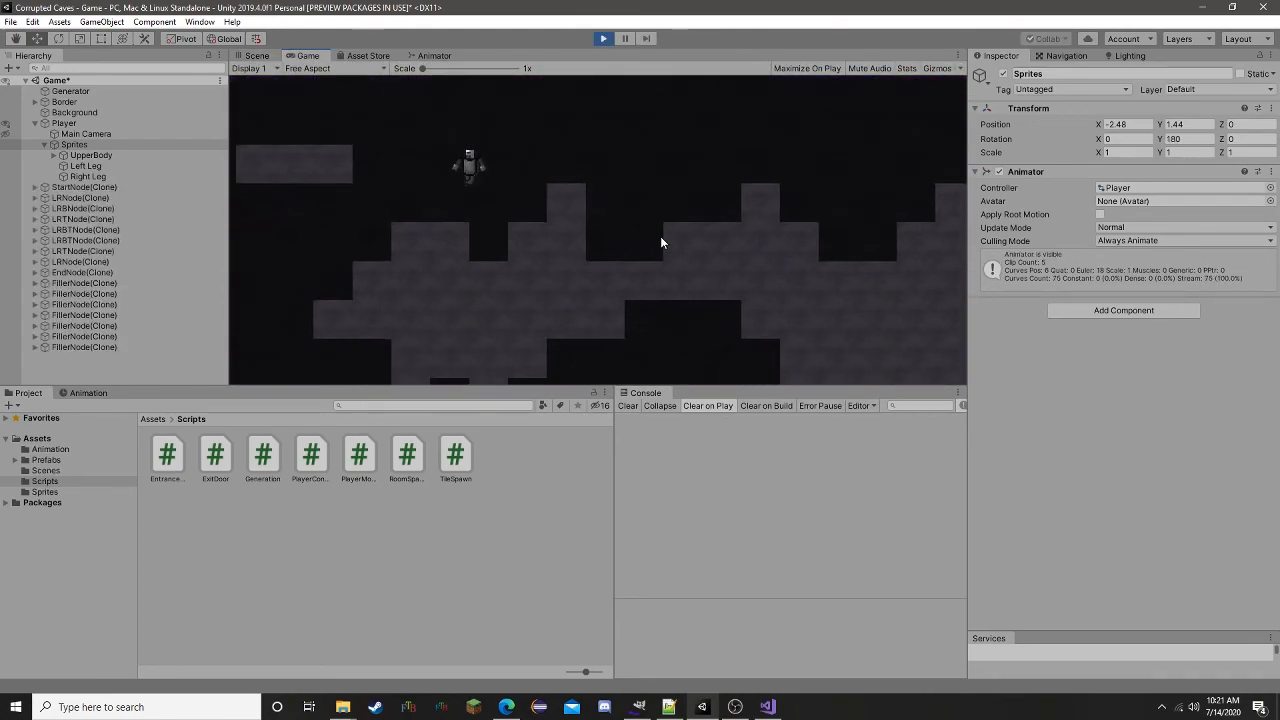
pyautogui.press('d')
pyautogui.press('d')
pyautogui.press('space')
pyautogui.press('a')
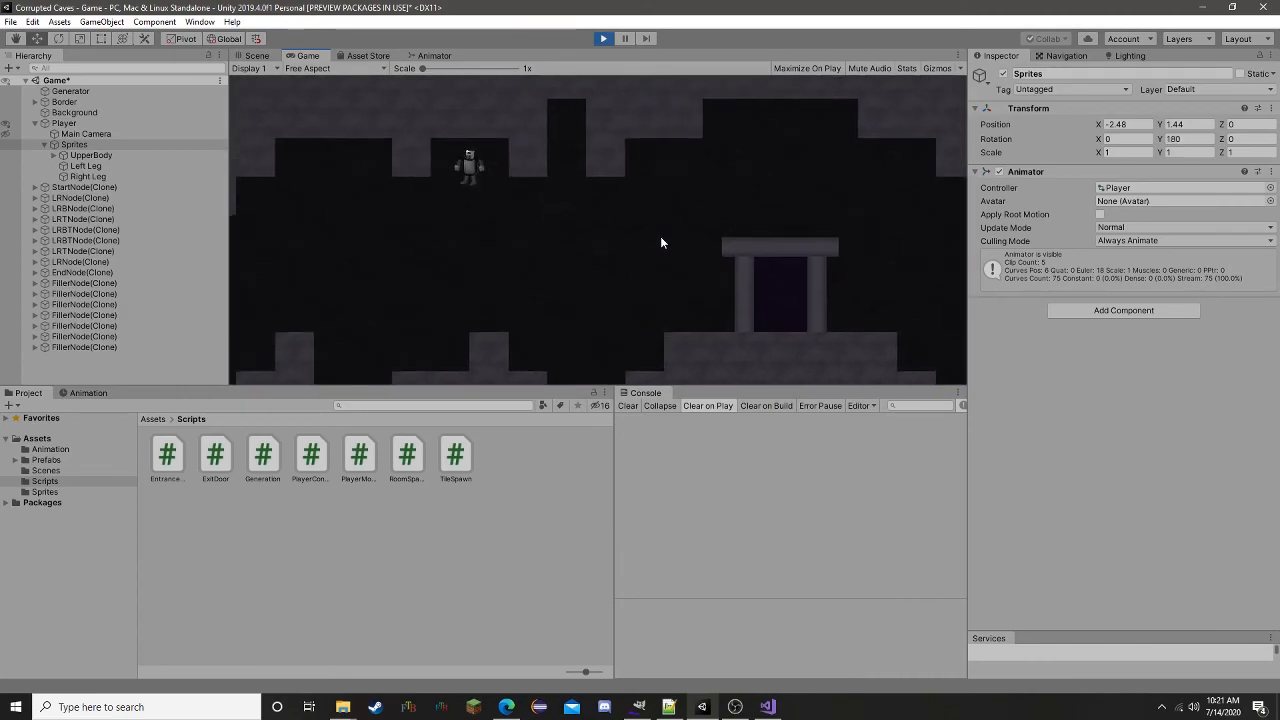
pyautogui.hotkey('ctrl', 'p')
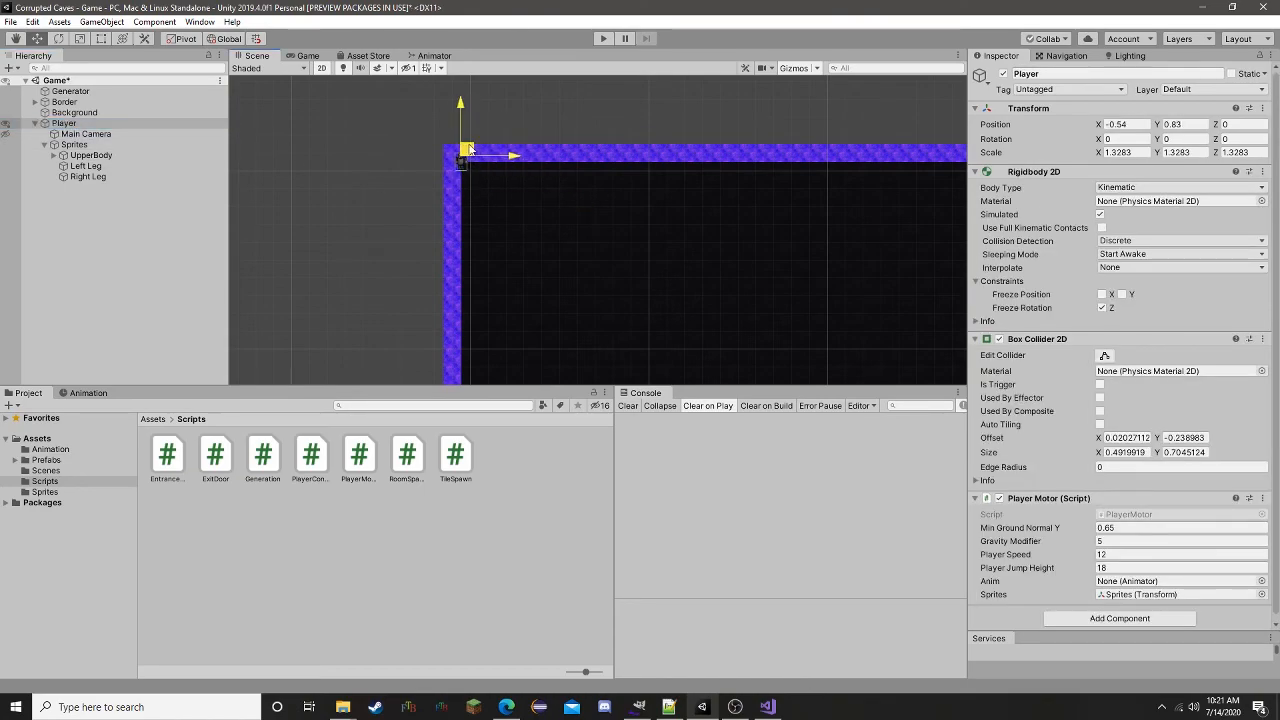
# - Try the Player at X 1.71 by the upper border, and playtest it by moving in both directions
pyautogui.click(603, 40)
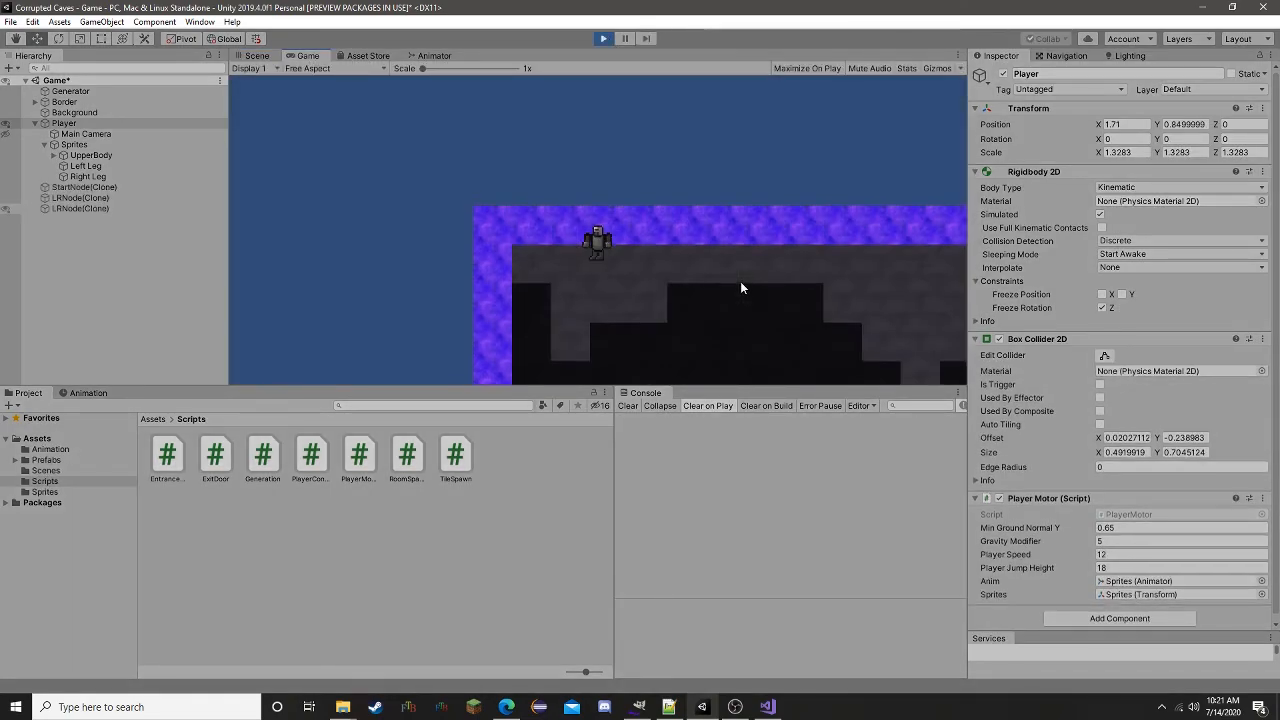
pyautogui.press('d')
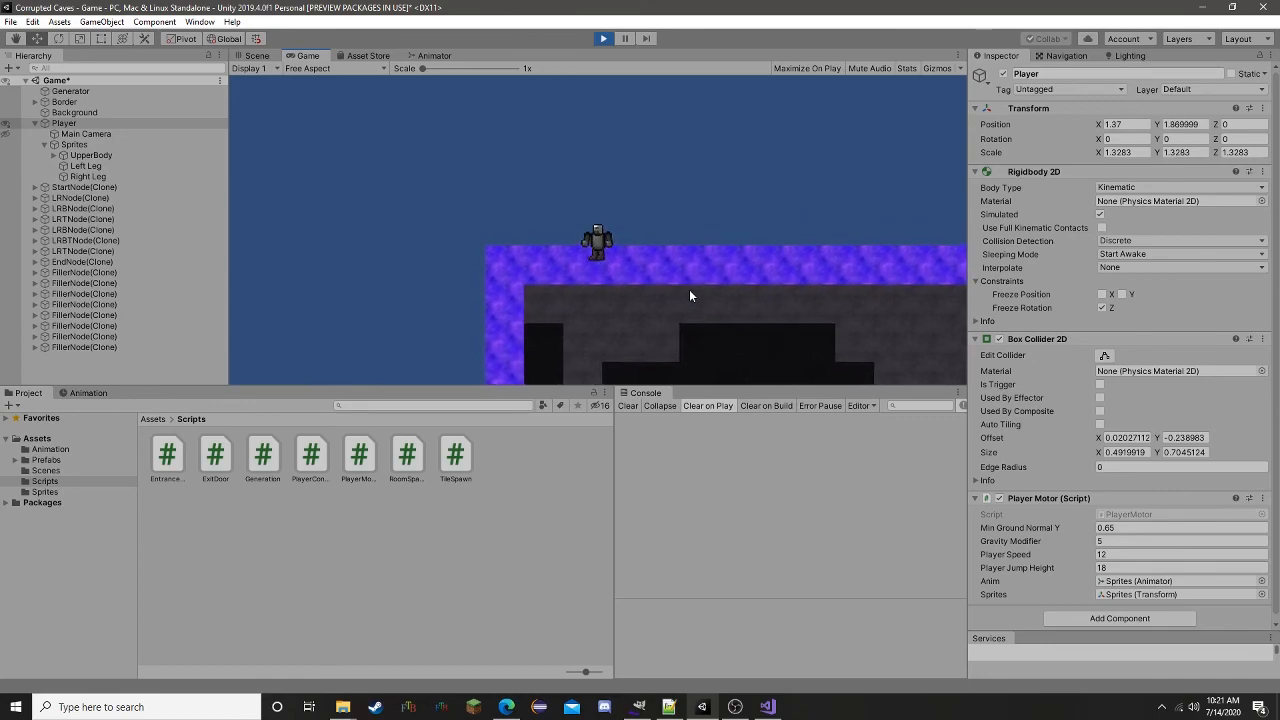
pyautogui.press('a')
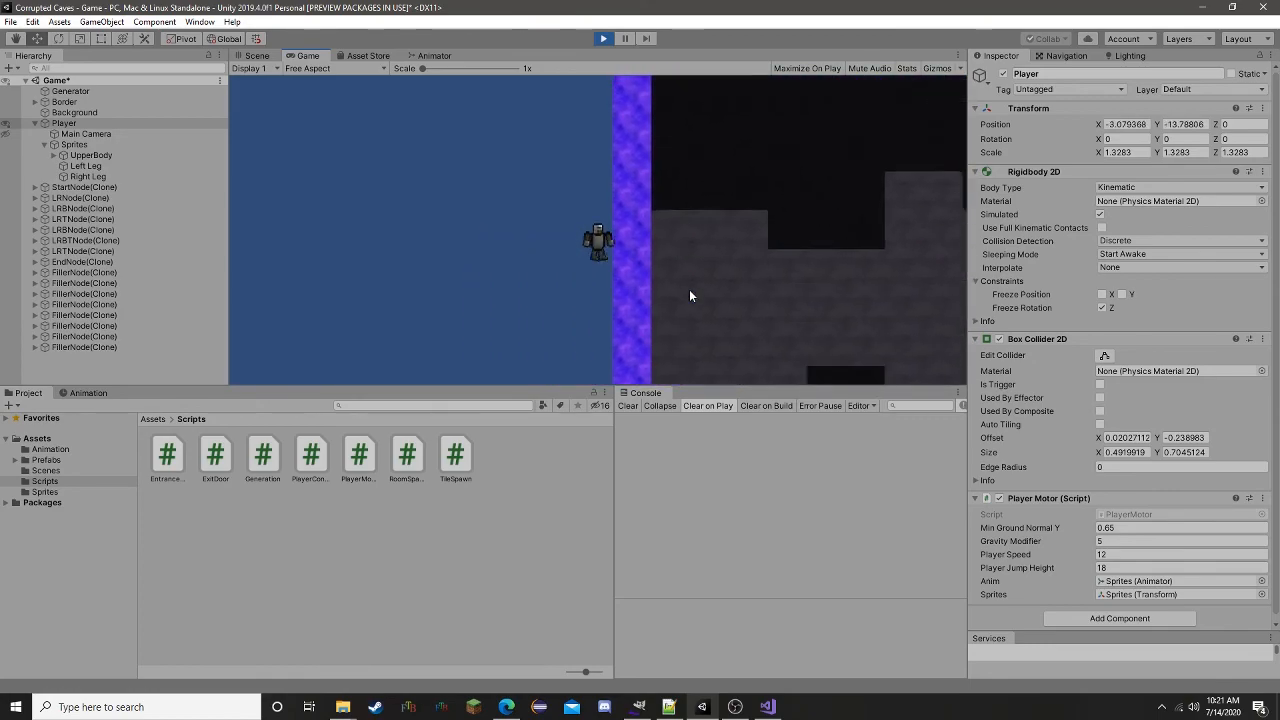
pyautogui.press('a')
pyautogui.press('d')
pyautogui.press('a')
pyautogui.press('a')
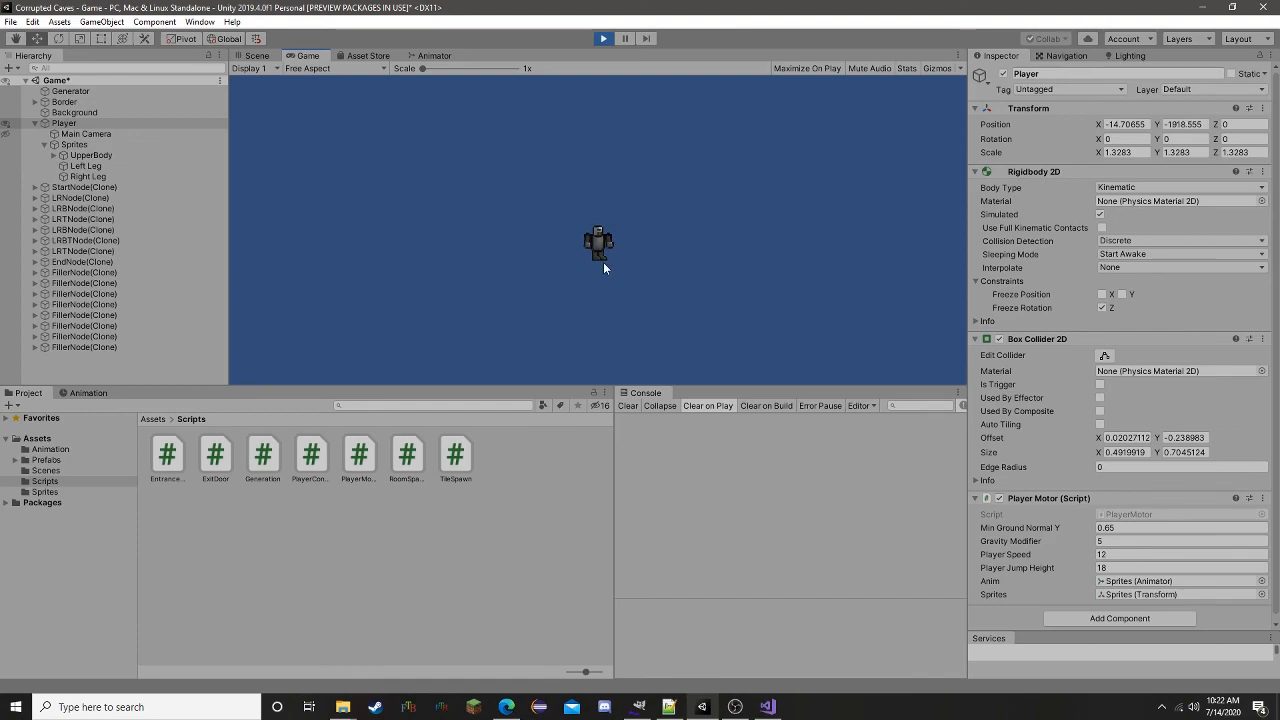
pyautogui.click(603, 39)
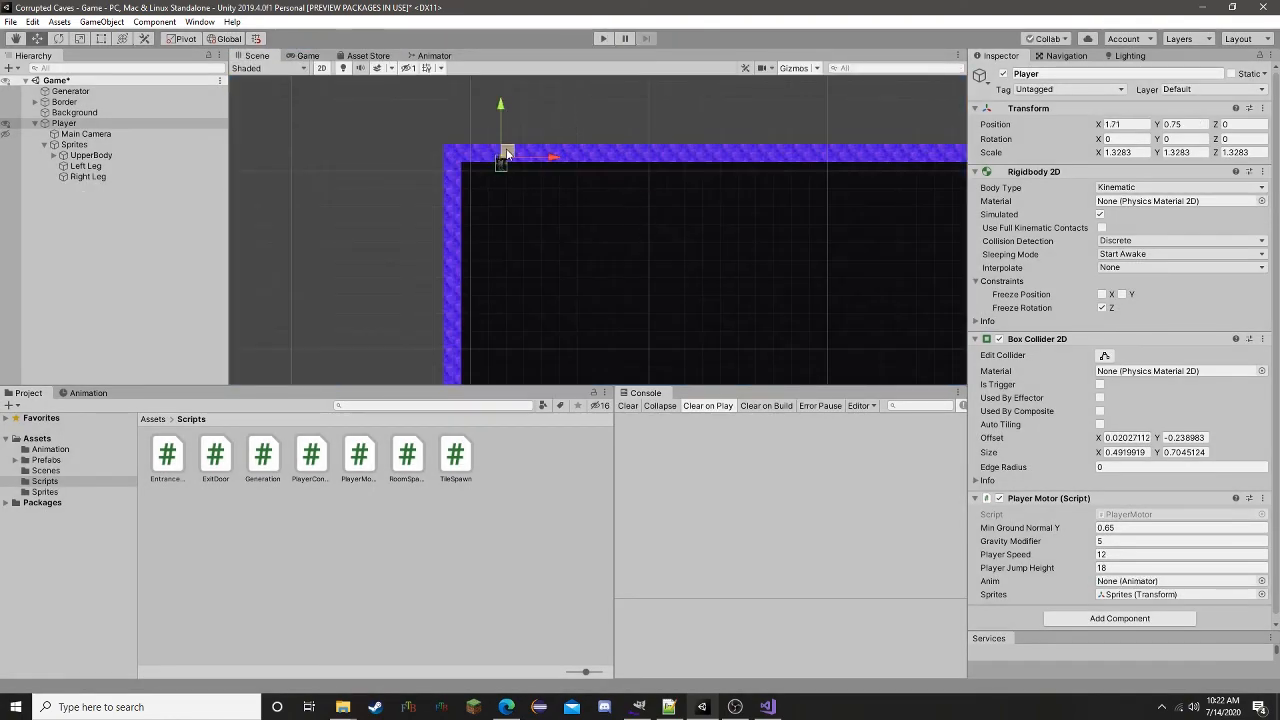
# - Place the Player at X 4.49 inside the start room and run the game, moving and jumping around its platform and ledges
pyautogui.click(603, 39)
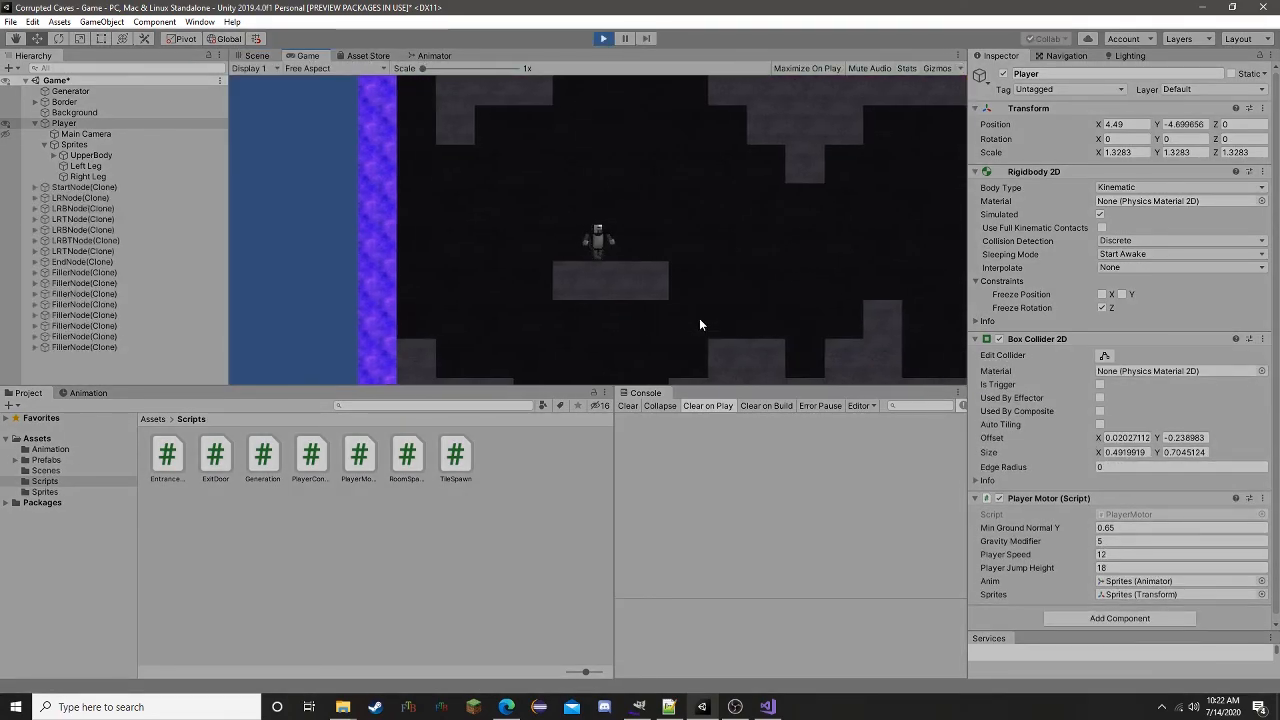
pyautogui.press('d')
pyautogui.press('space')
pyautogui.press('a')
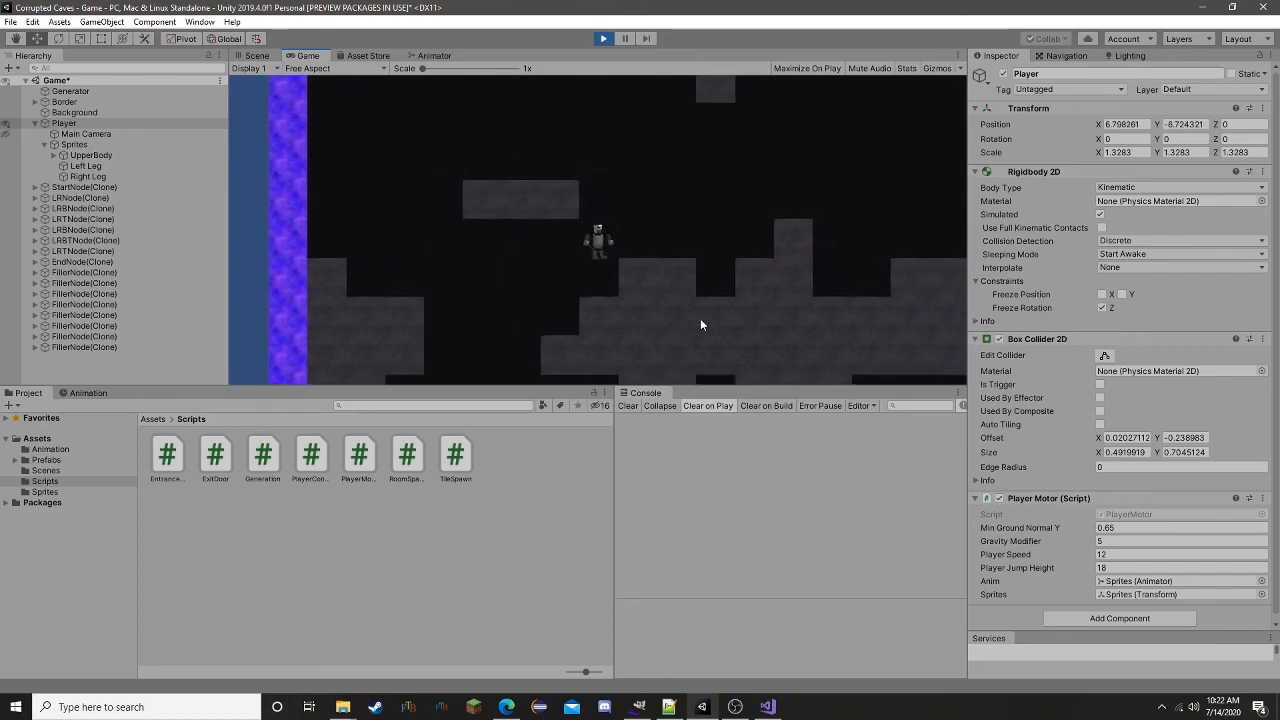
pyautogui.press('space')
pyautogui.press('d')
pyautogui.press('space')
pyautogui.press('a')
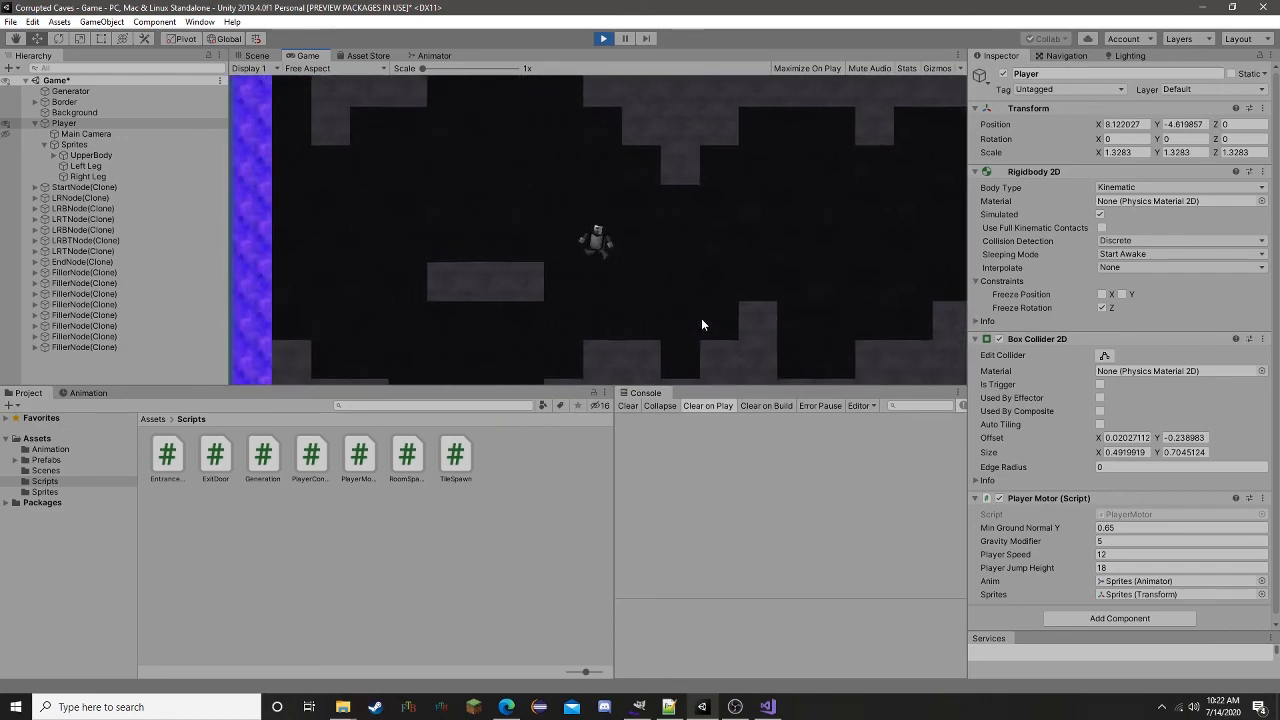
pyautogui.press('d')
pyautogui.press('space')
pyautogui.press('a')
pyautogui.press('space')
pyautogui.press('d')
pyautogui.press('d')
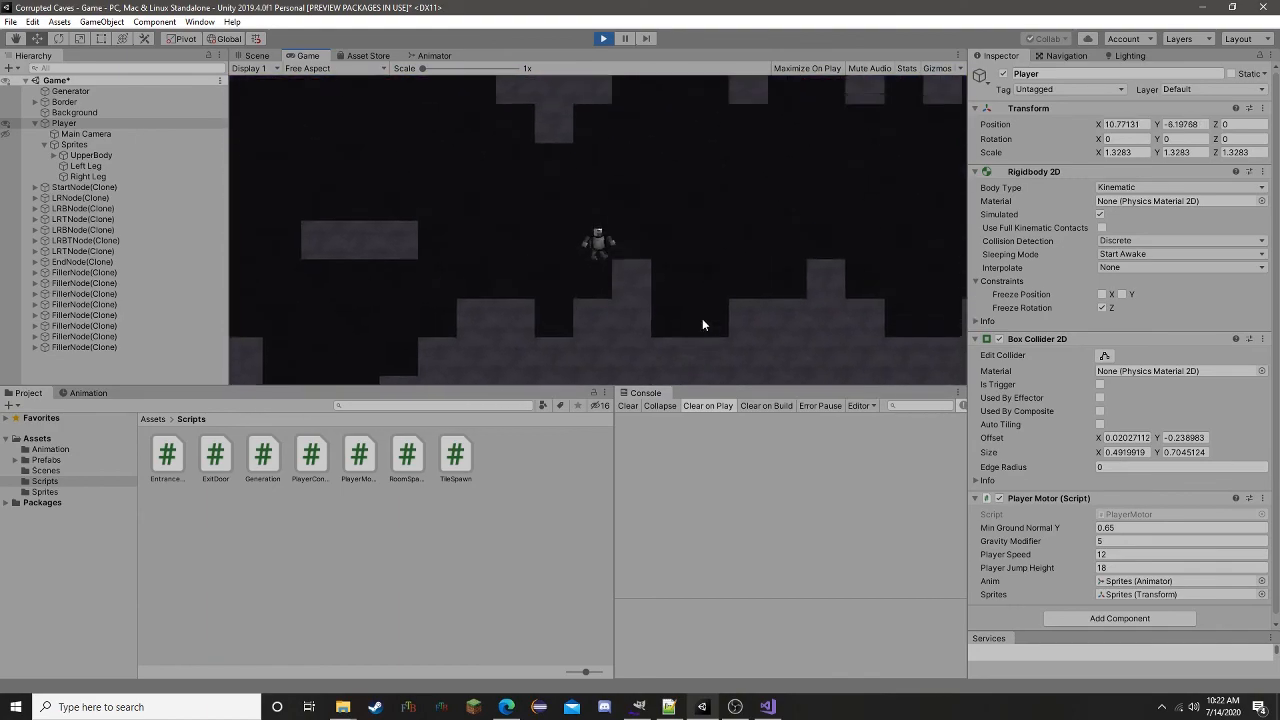
pyautogui.press('space')
pyautogui.press('a')
pyautogui.press('space')
pyautogui.press('space')
pyautogui.press('a')
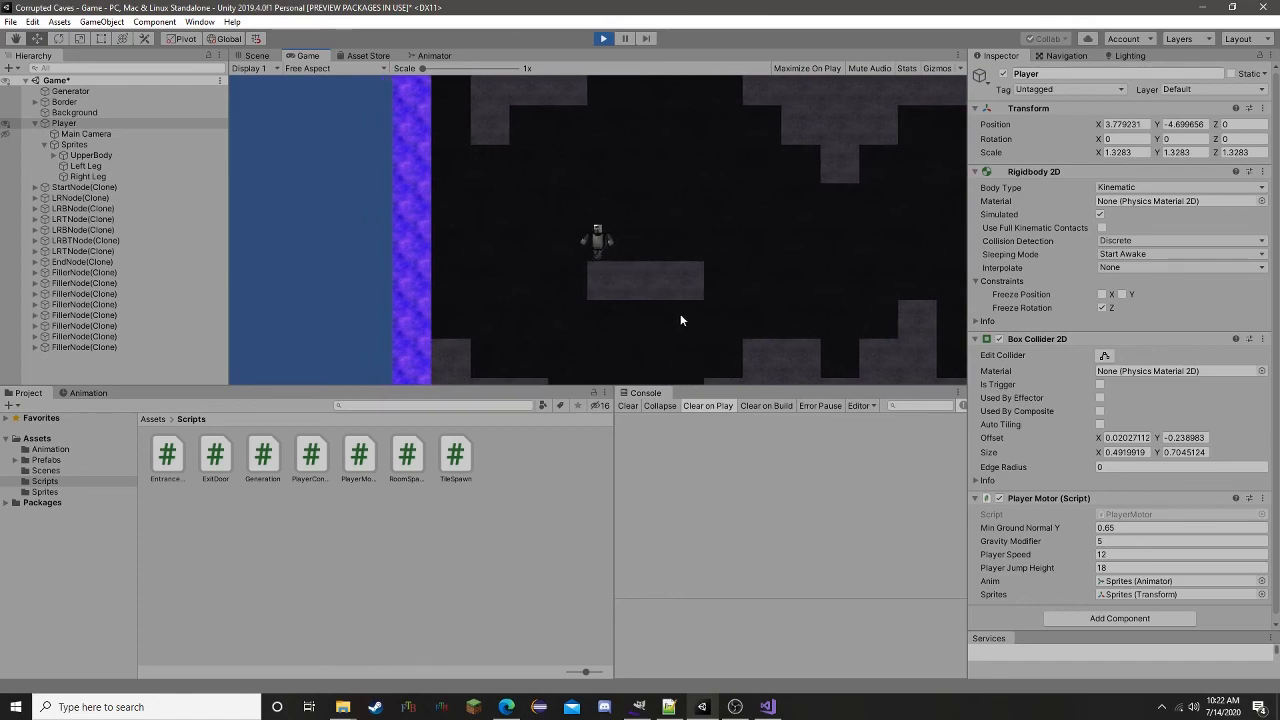
# - Drop the player into the room below and move and jump both ways to check the animations and sprite flipping
pyautogui.press('d')
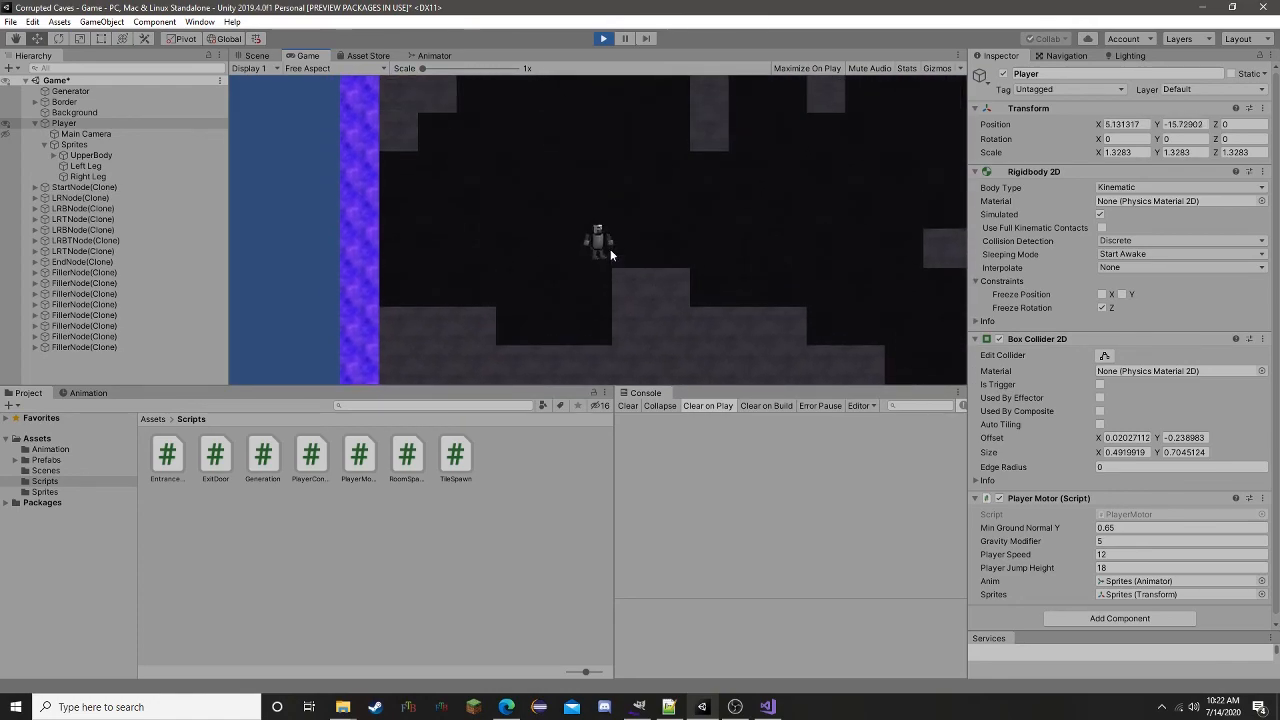
pyautogui.press('a')
pyautogui.press('d')
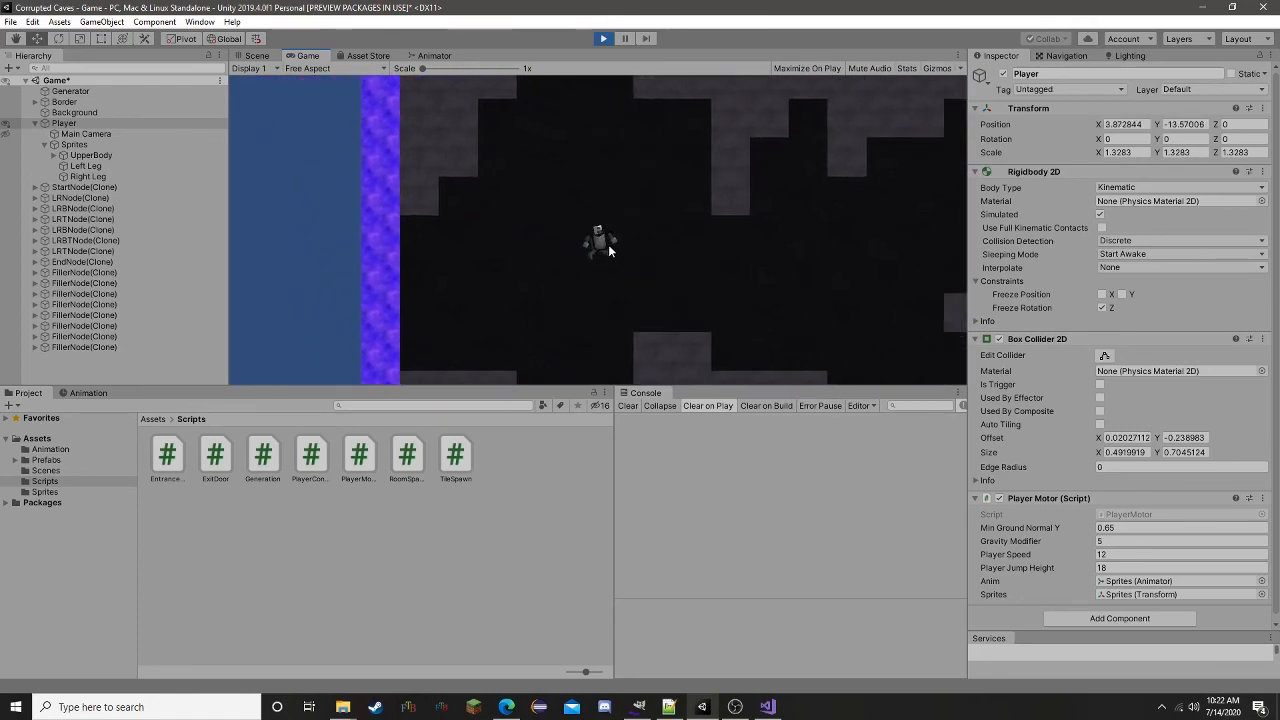
pyautogui.press('d')
pyautogui.press('space')
pyautogui.press('a')
pyautogui.press('space')
pyautogui.press('a')
pyautogui.press('space')
pyautogui.press('d')
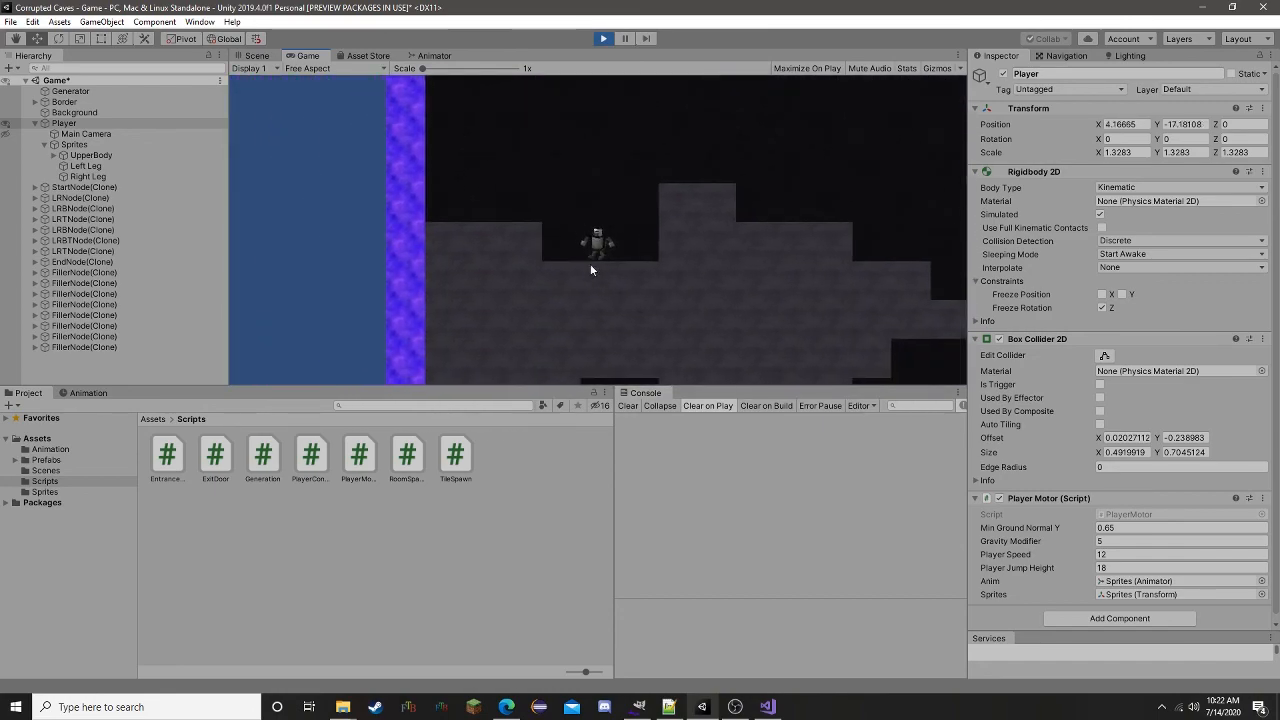
# - Move and jump the player through the neighbouring rooms, down to the lowest row and up to the platform over the exit door
pyautogui.press('space')
pyautogui.press('d')
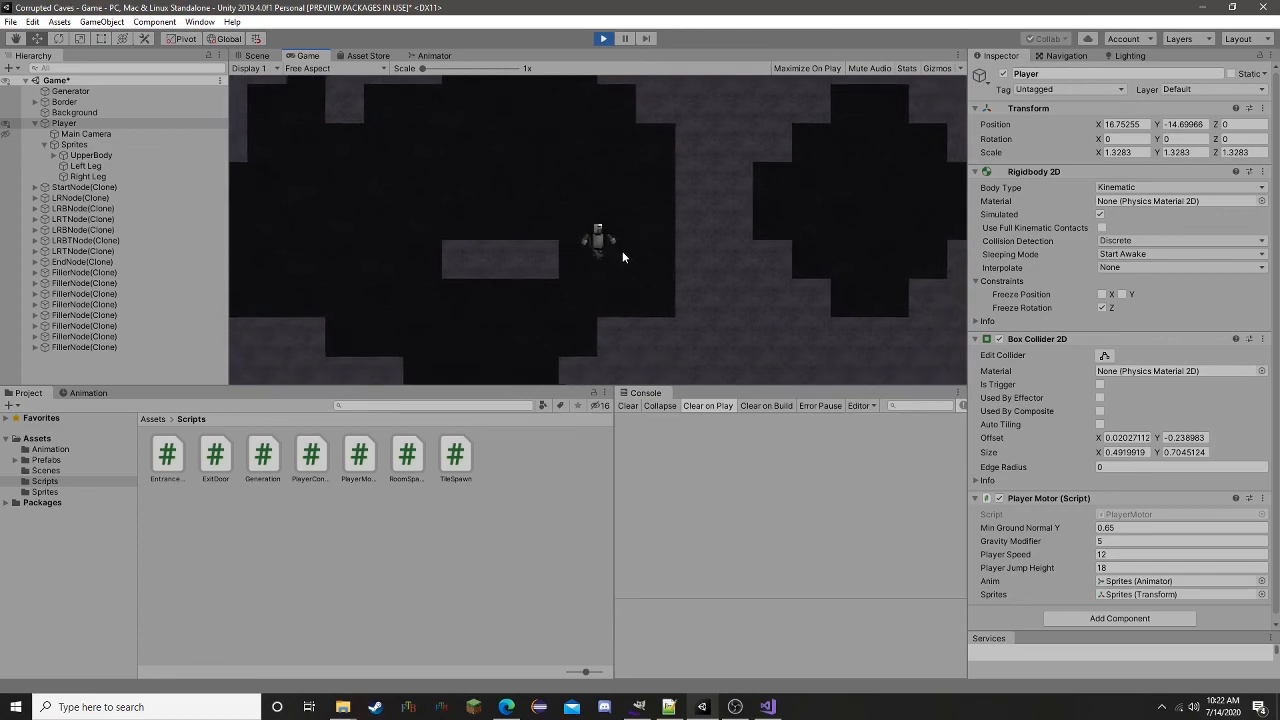
pyautogui.press('a')
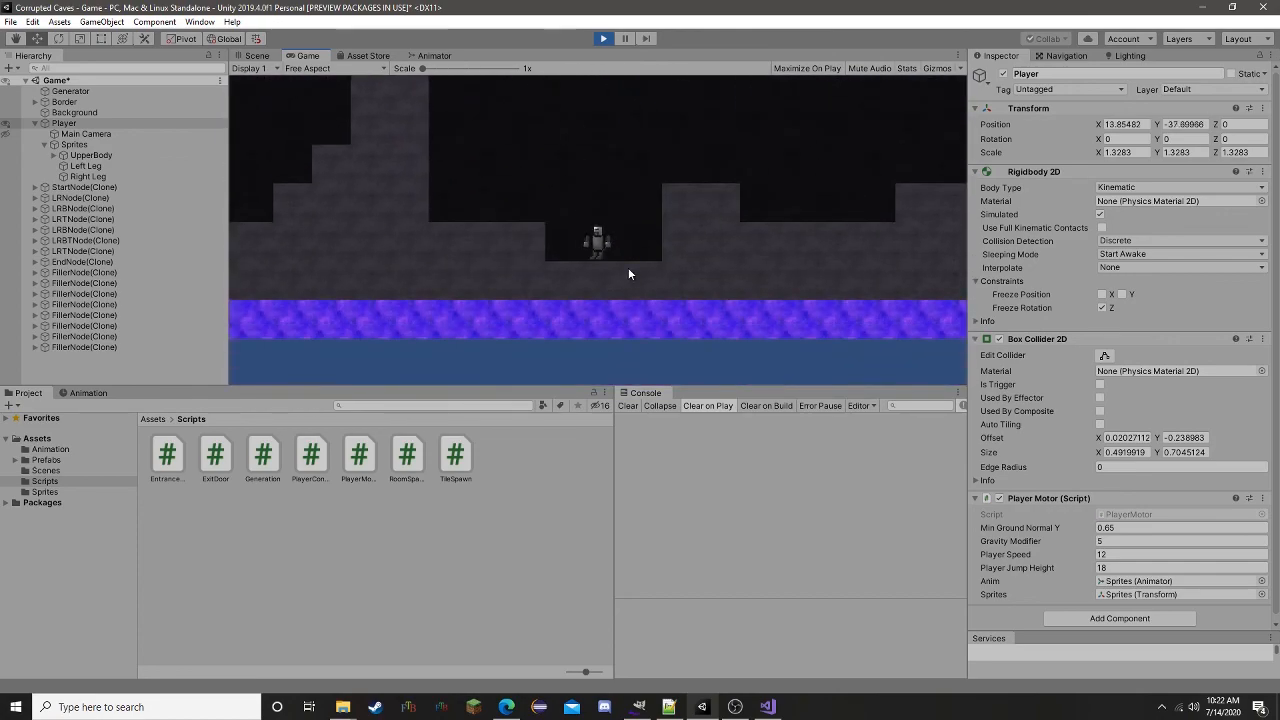
pyautogui.press('d')
pyautogui.press('space')
pyautogui.press('a')
pyautogui.press('space')
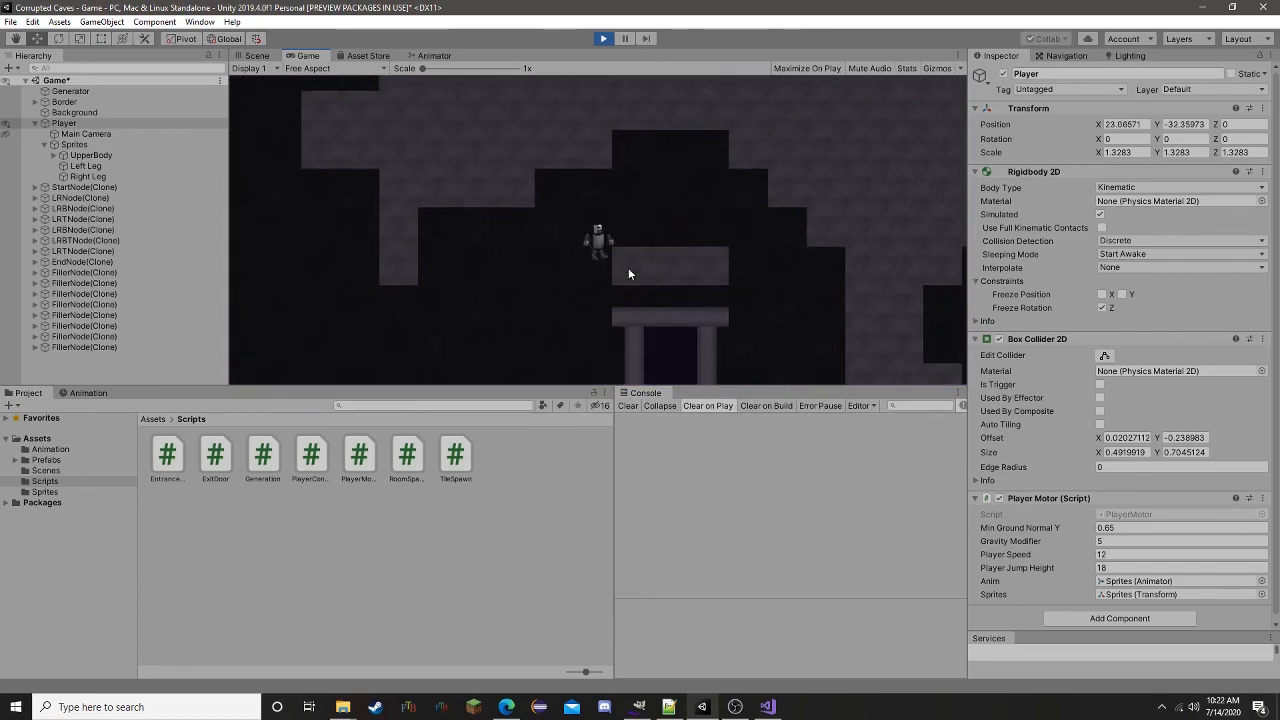
# - Playtest jumping back and forth between the exit door and the adjacent room, and stop the game
pyautogui.press('d')
pyautogui.press('a')
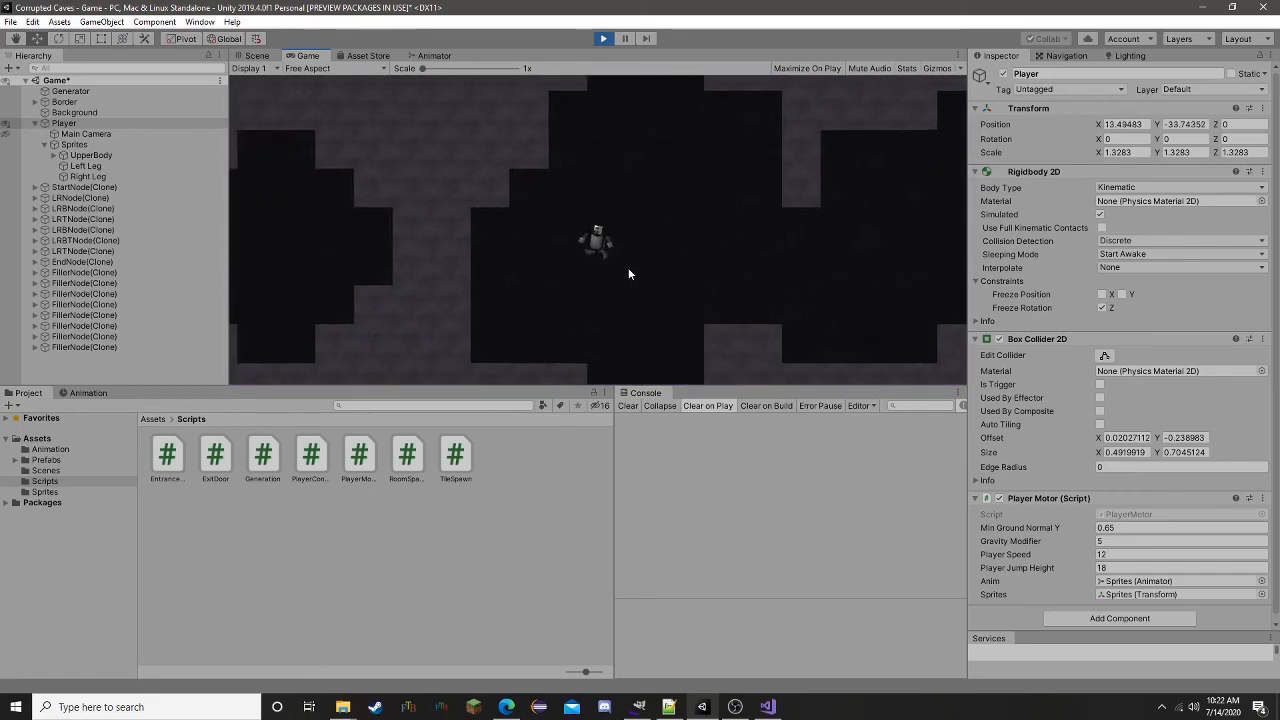
pyautogui.press('d')
pyautogui.press('space')
pyautogui.press('space')
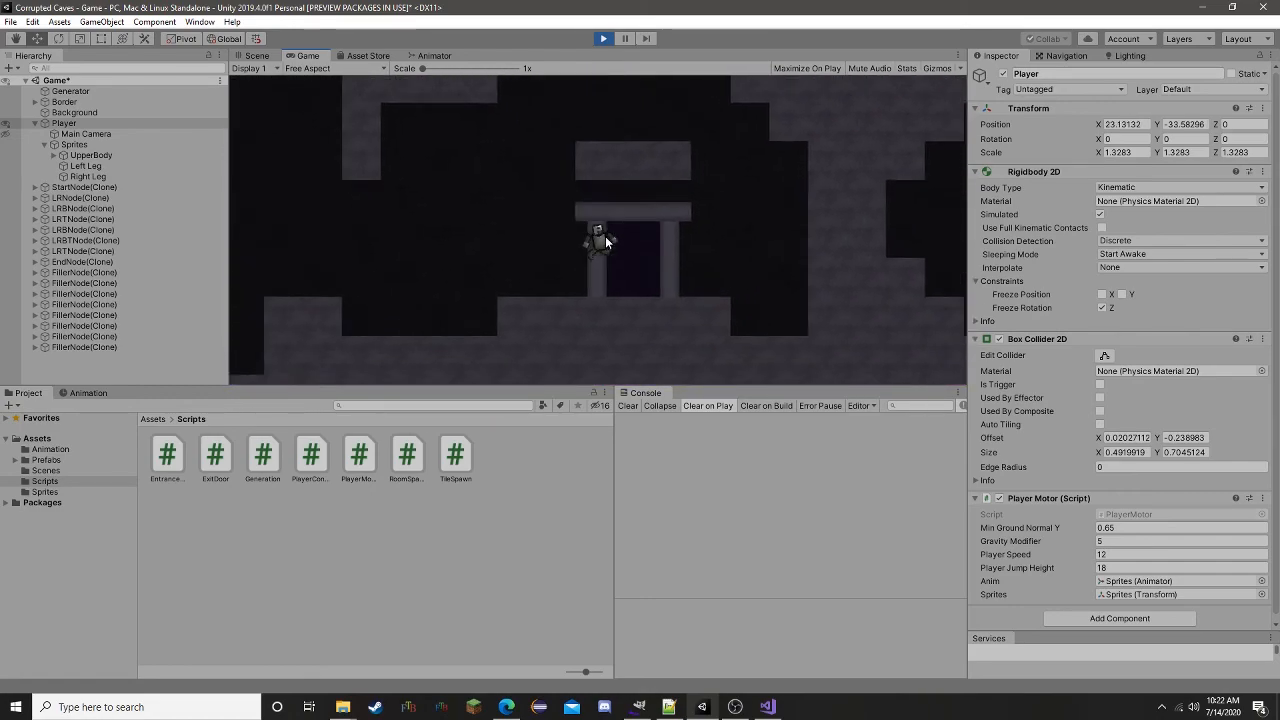
pyautogui.press('space')
pyautogui.press('a')
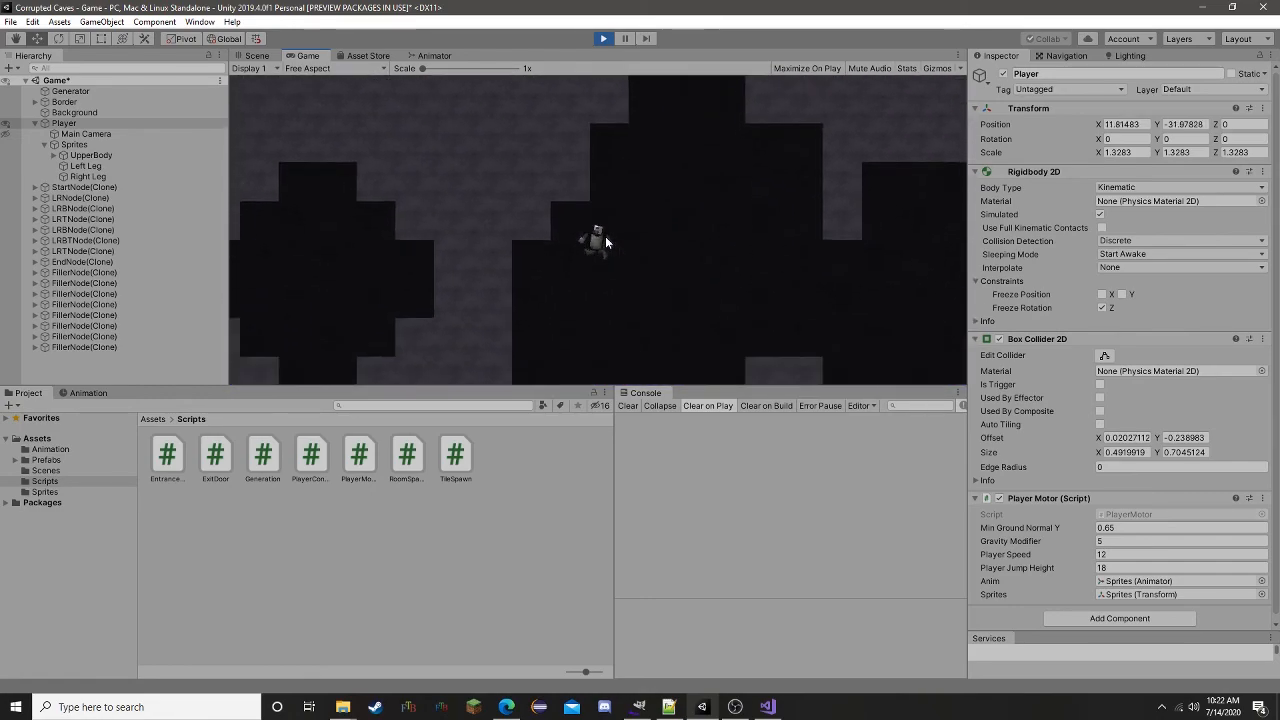
pyautogui.click(600, 38)
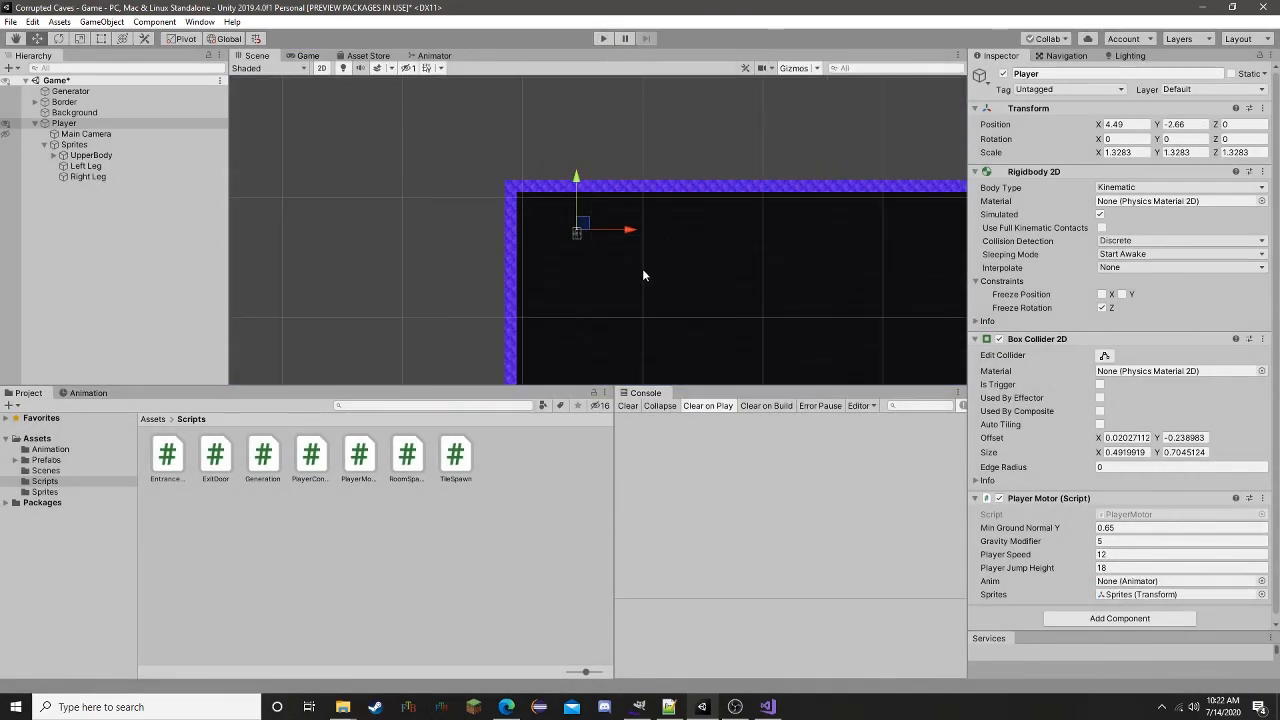
pyautogui.moveTo(687, 297); pyautogui.dragTo(584, 230, button='middle')
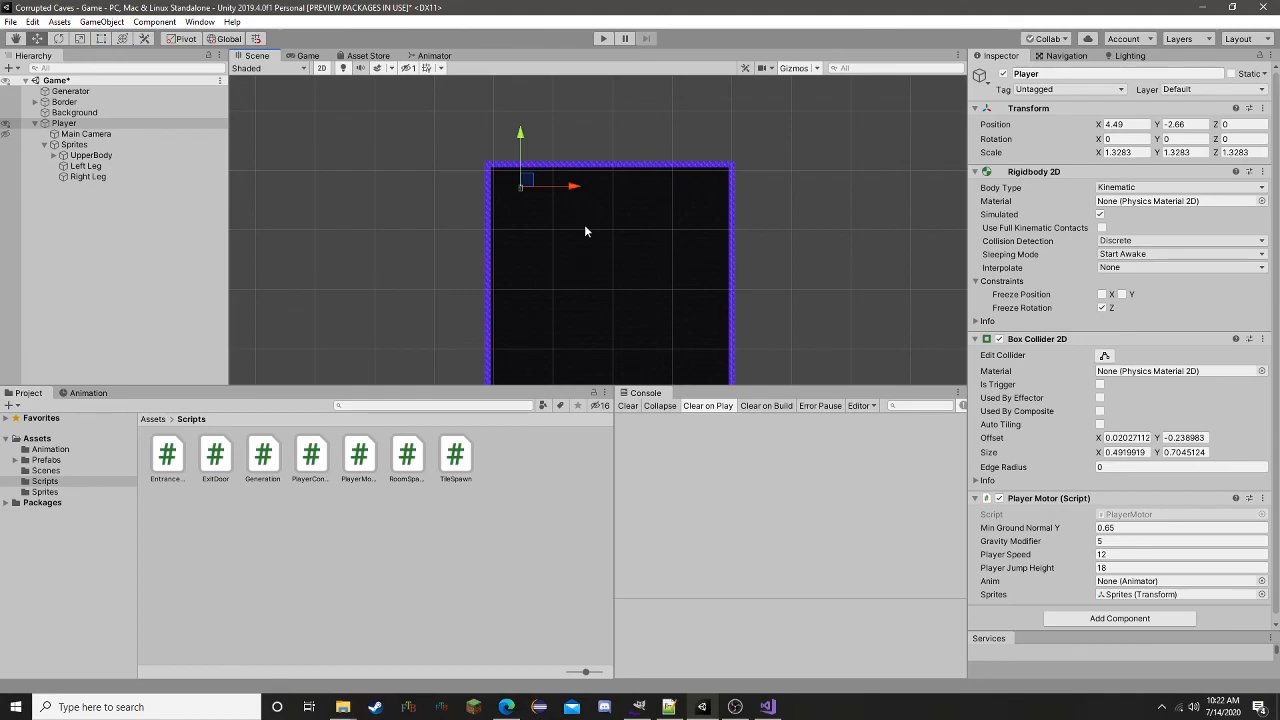
pyautogui.click(735, 707)
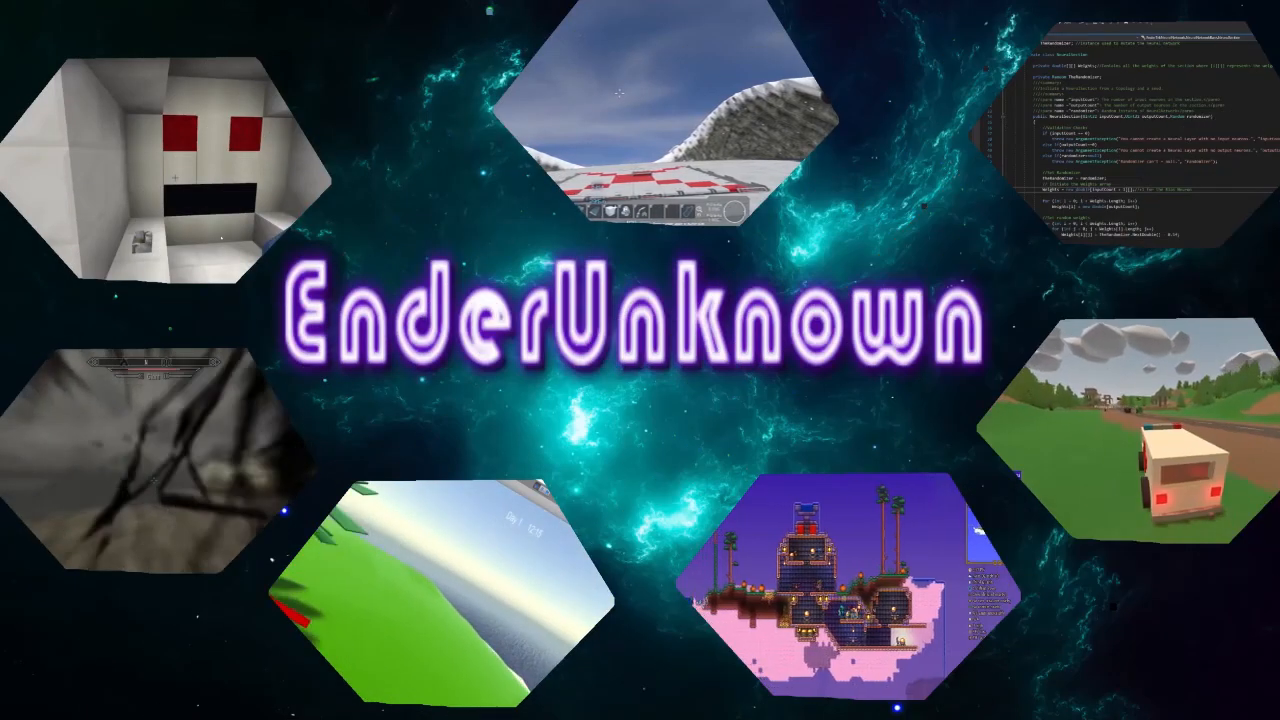